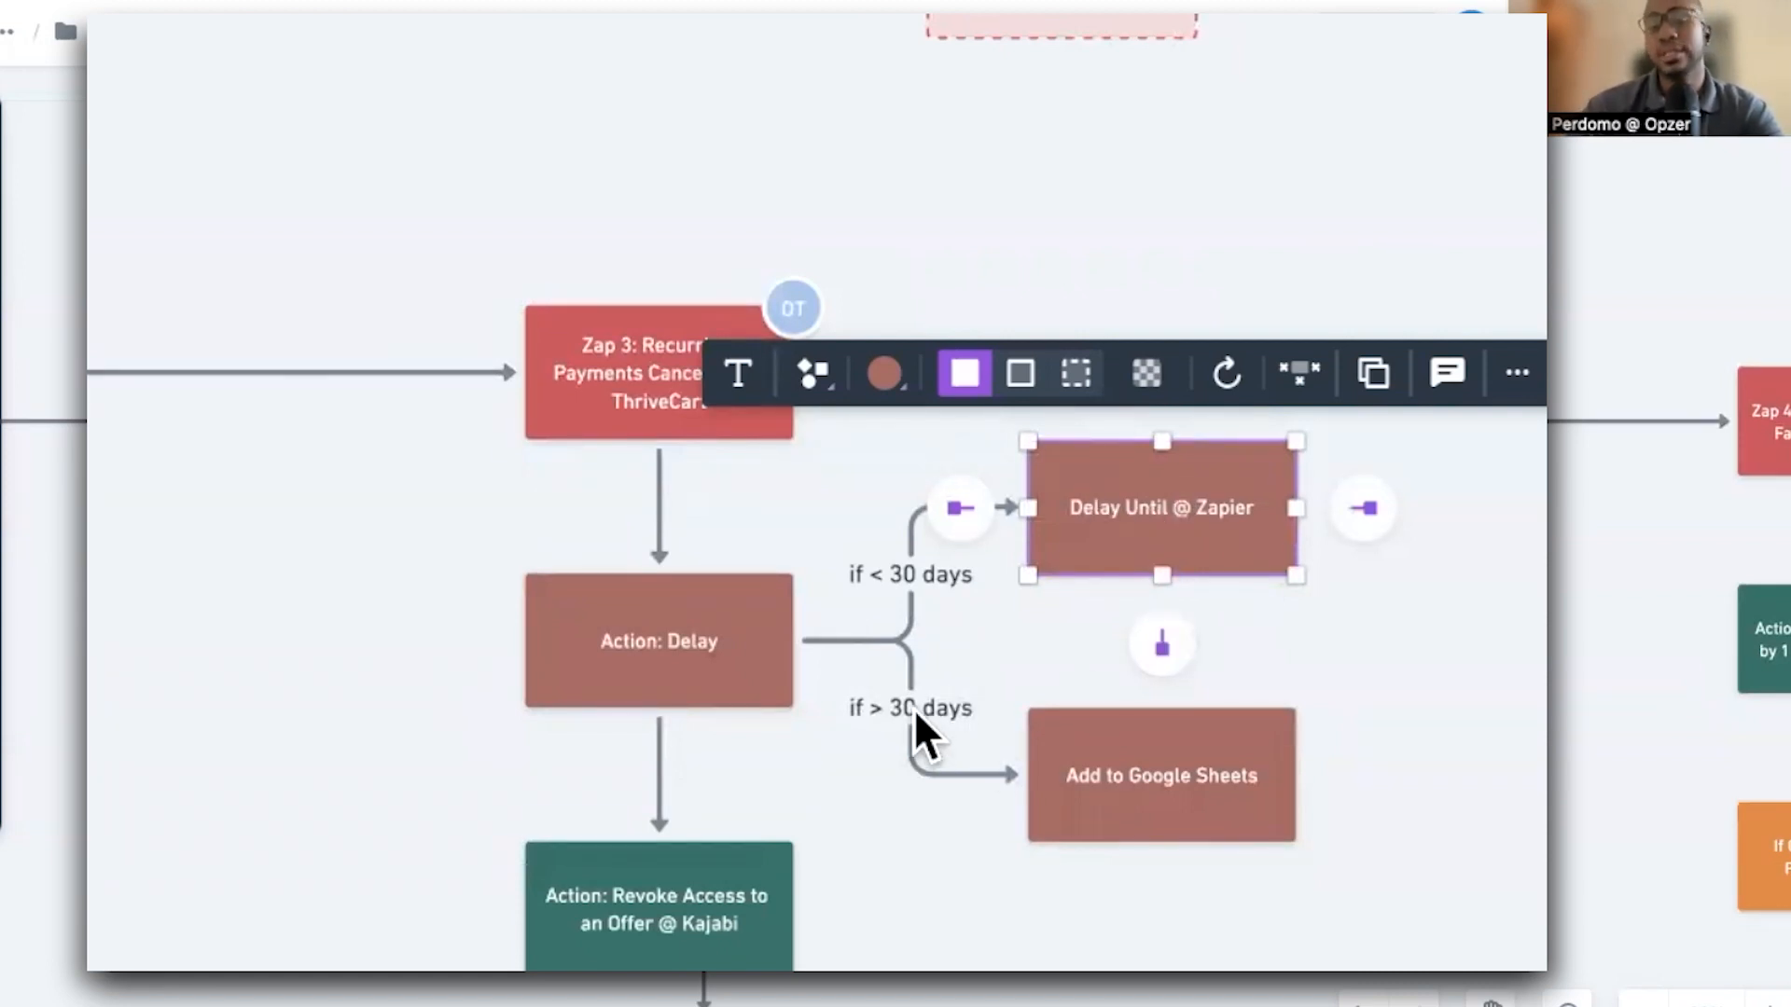
Examine the Zap 3 cancellation workflow diagram, including the delay branches and the action boxes below them
click(1074, 758)
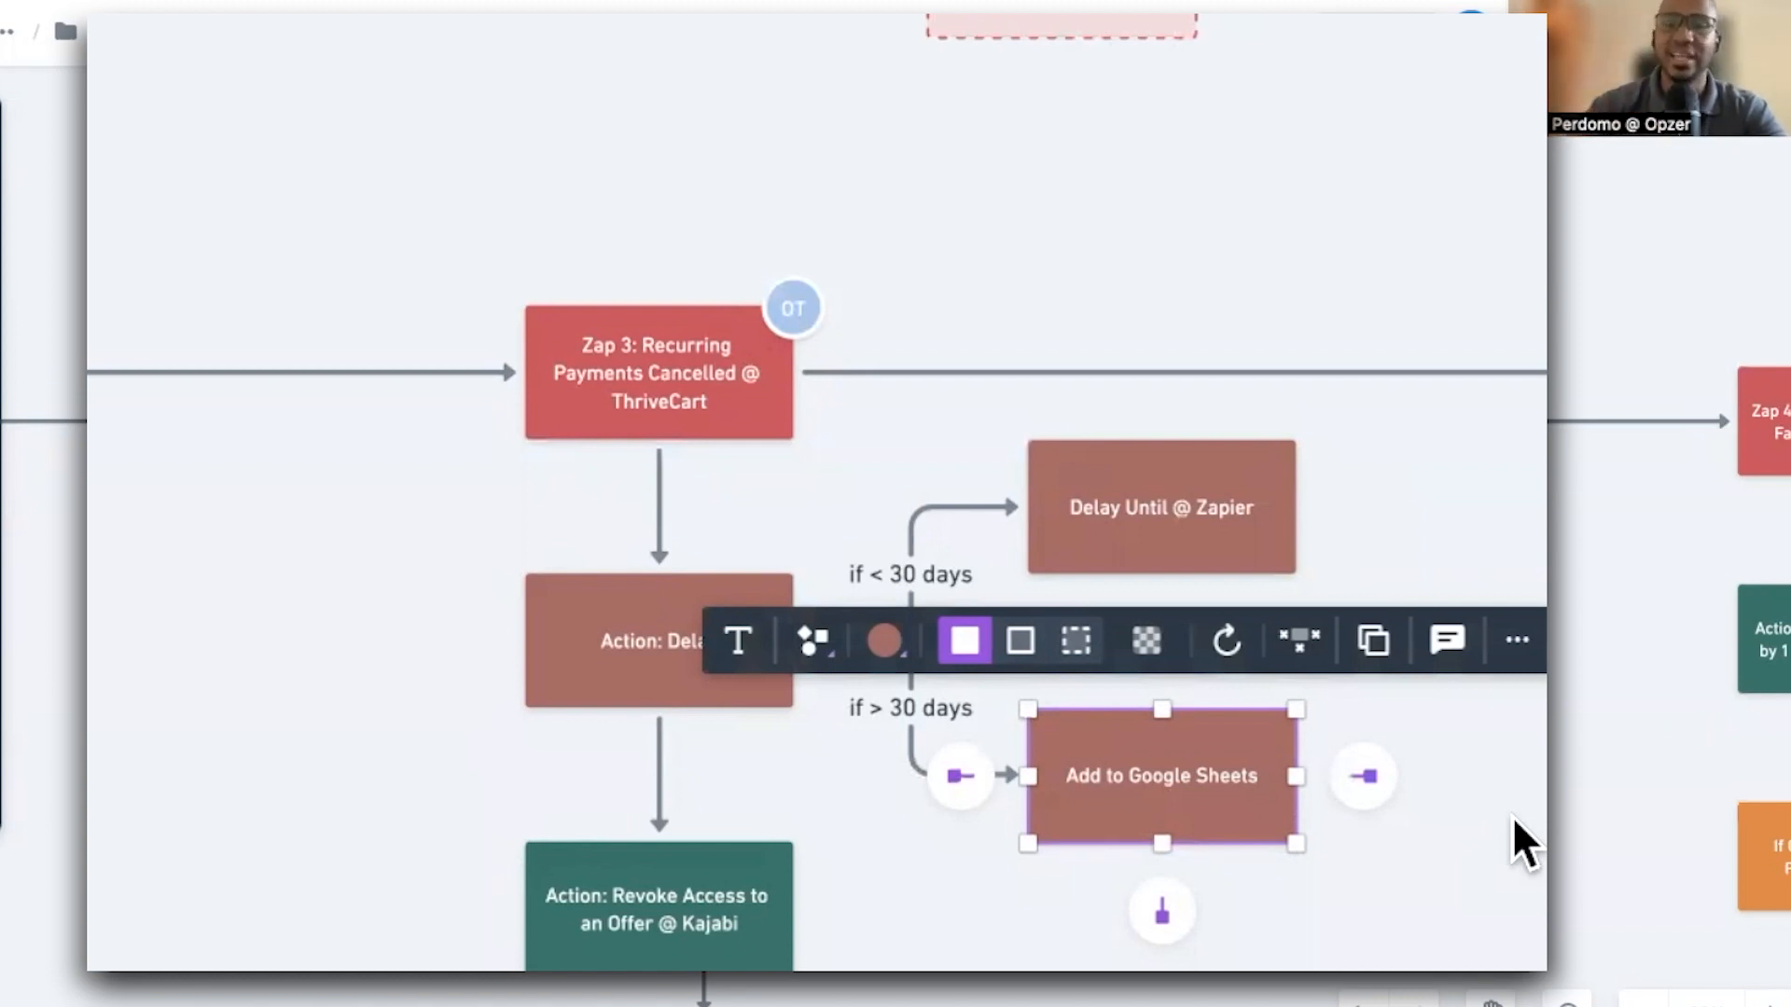
click(781, 737)
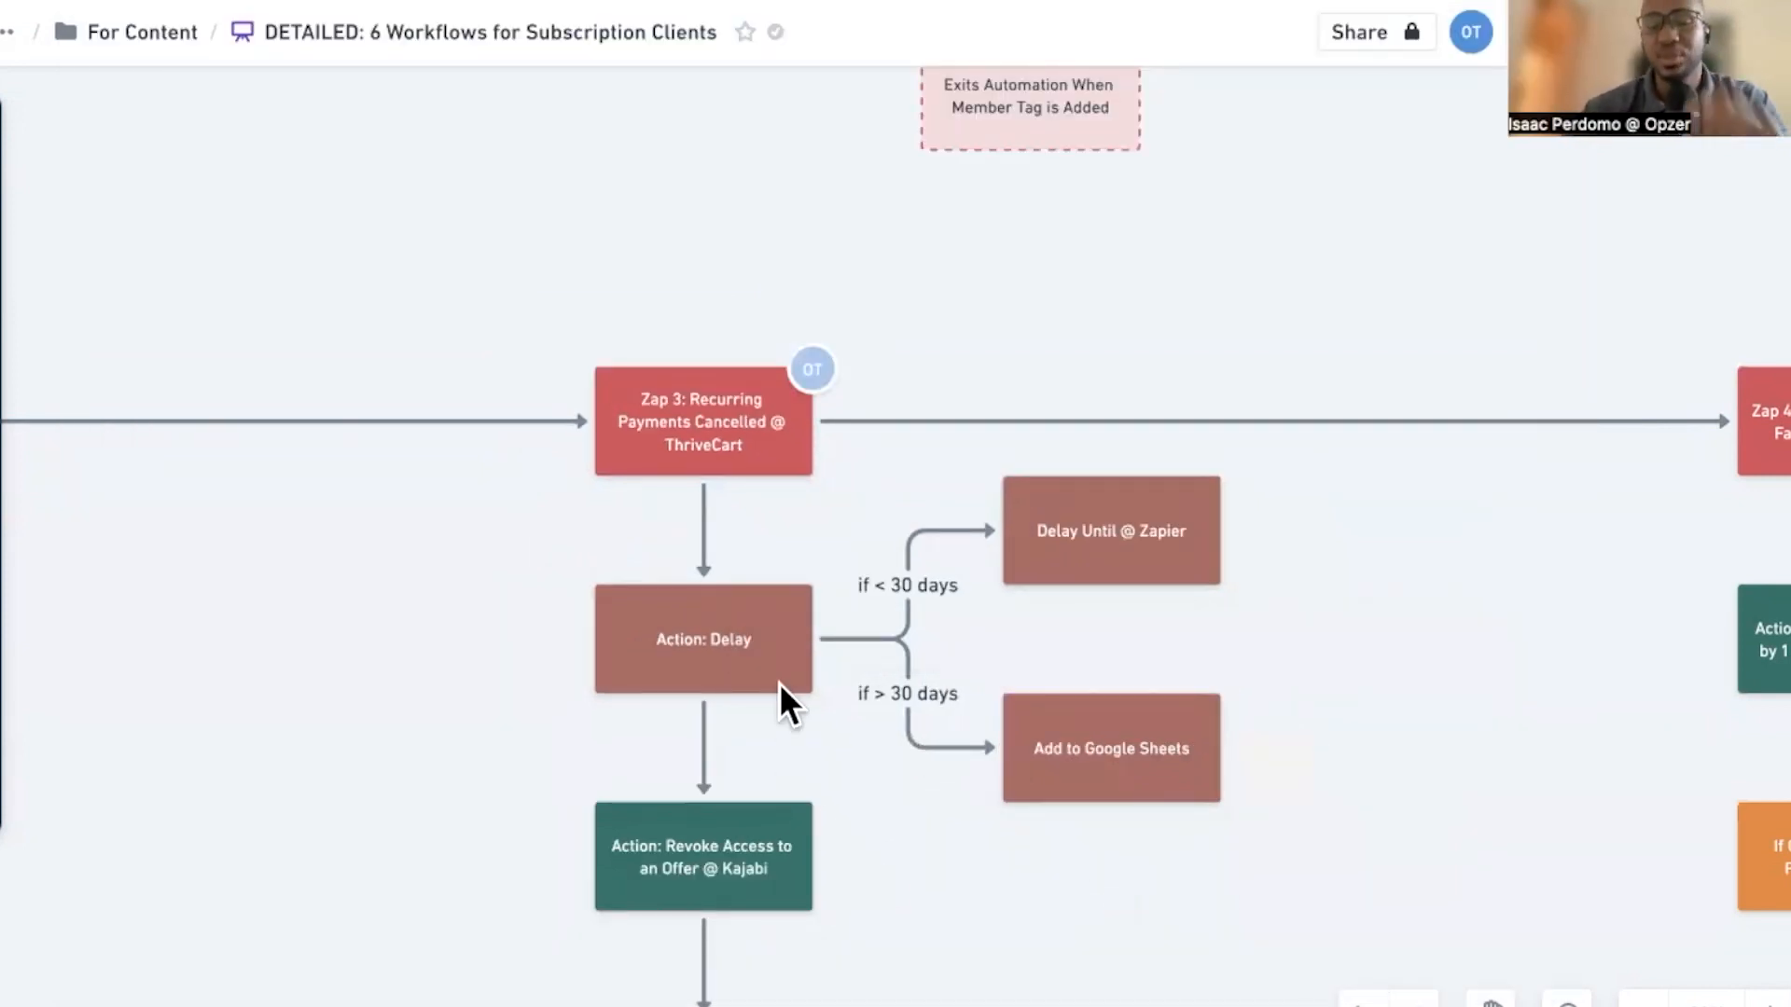
scroll(736, 639, down, 5)
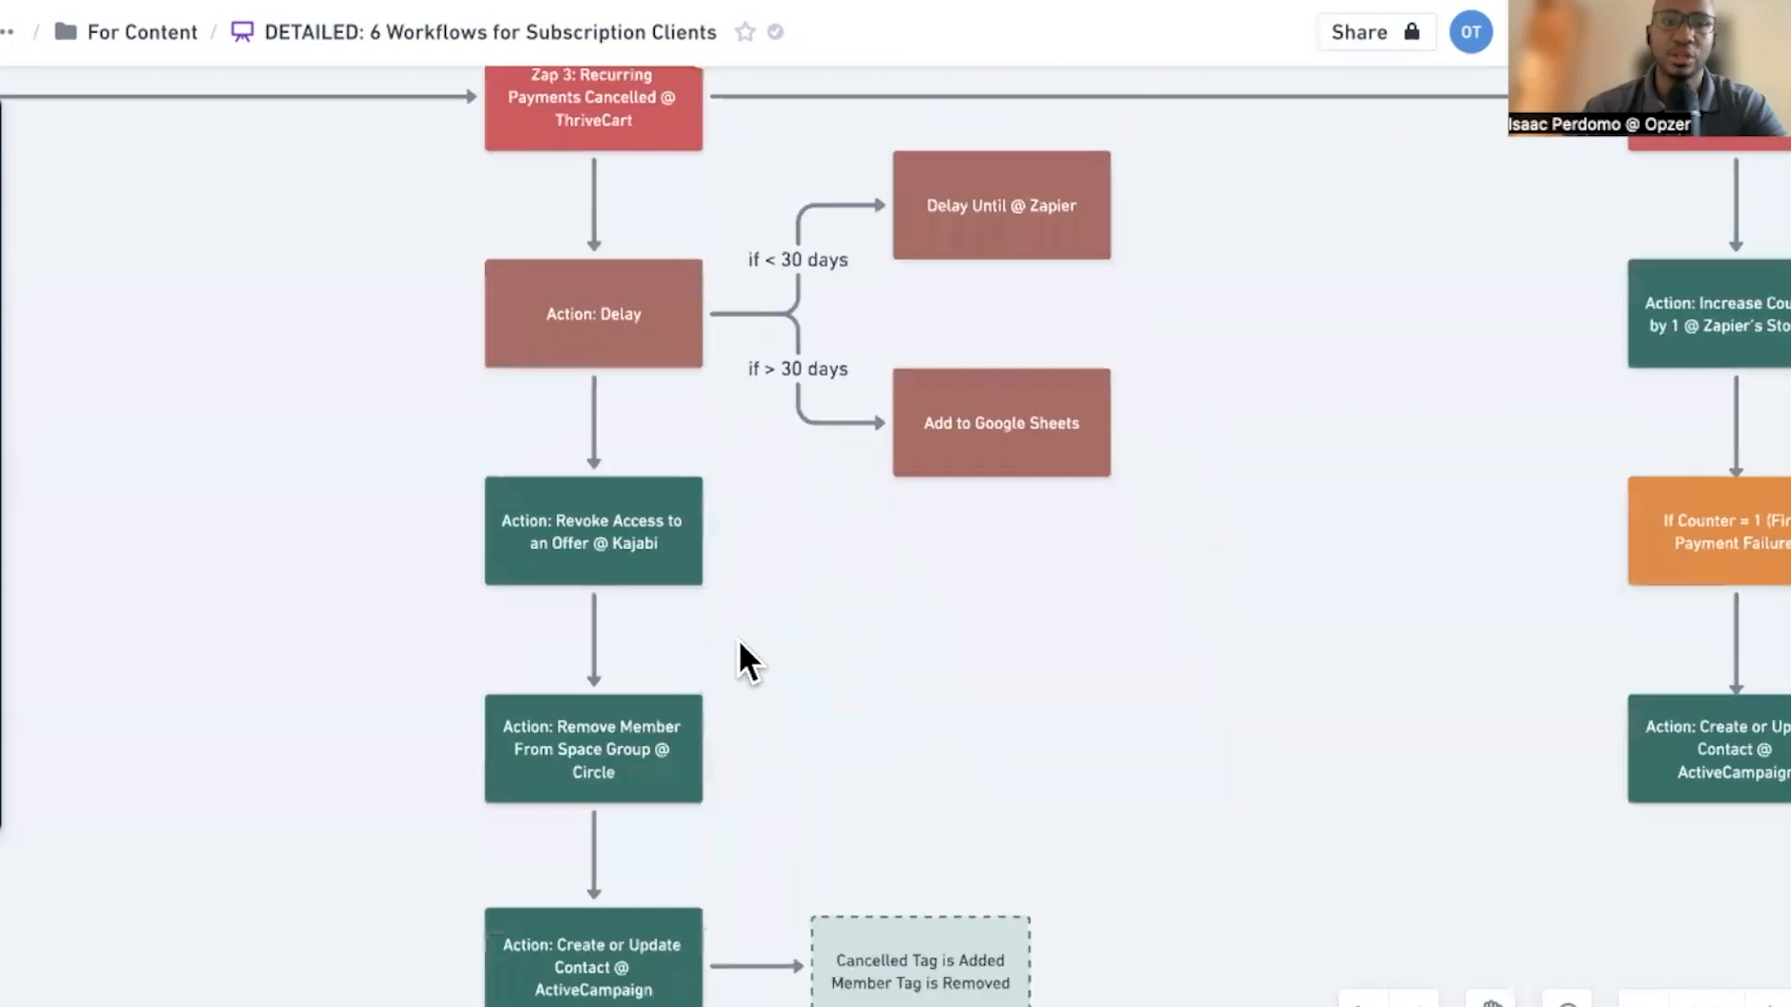
click(655, 479)
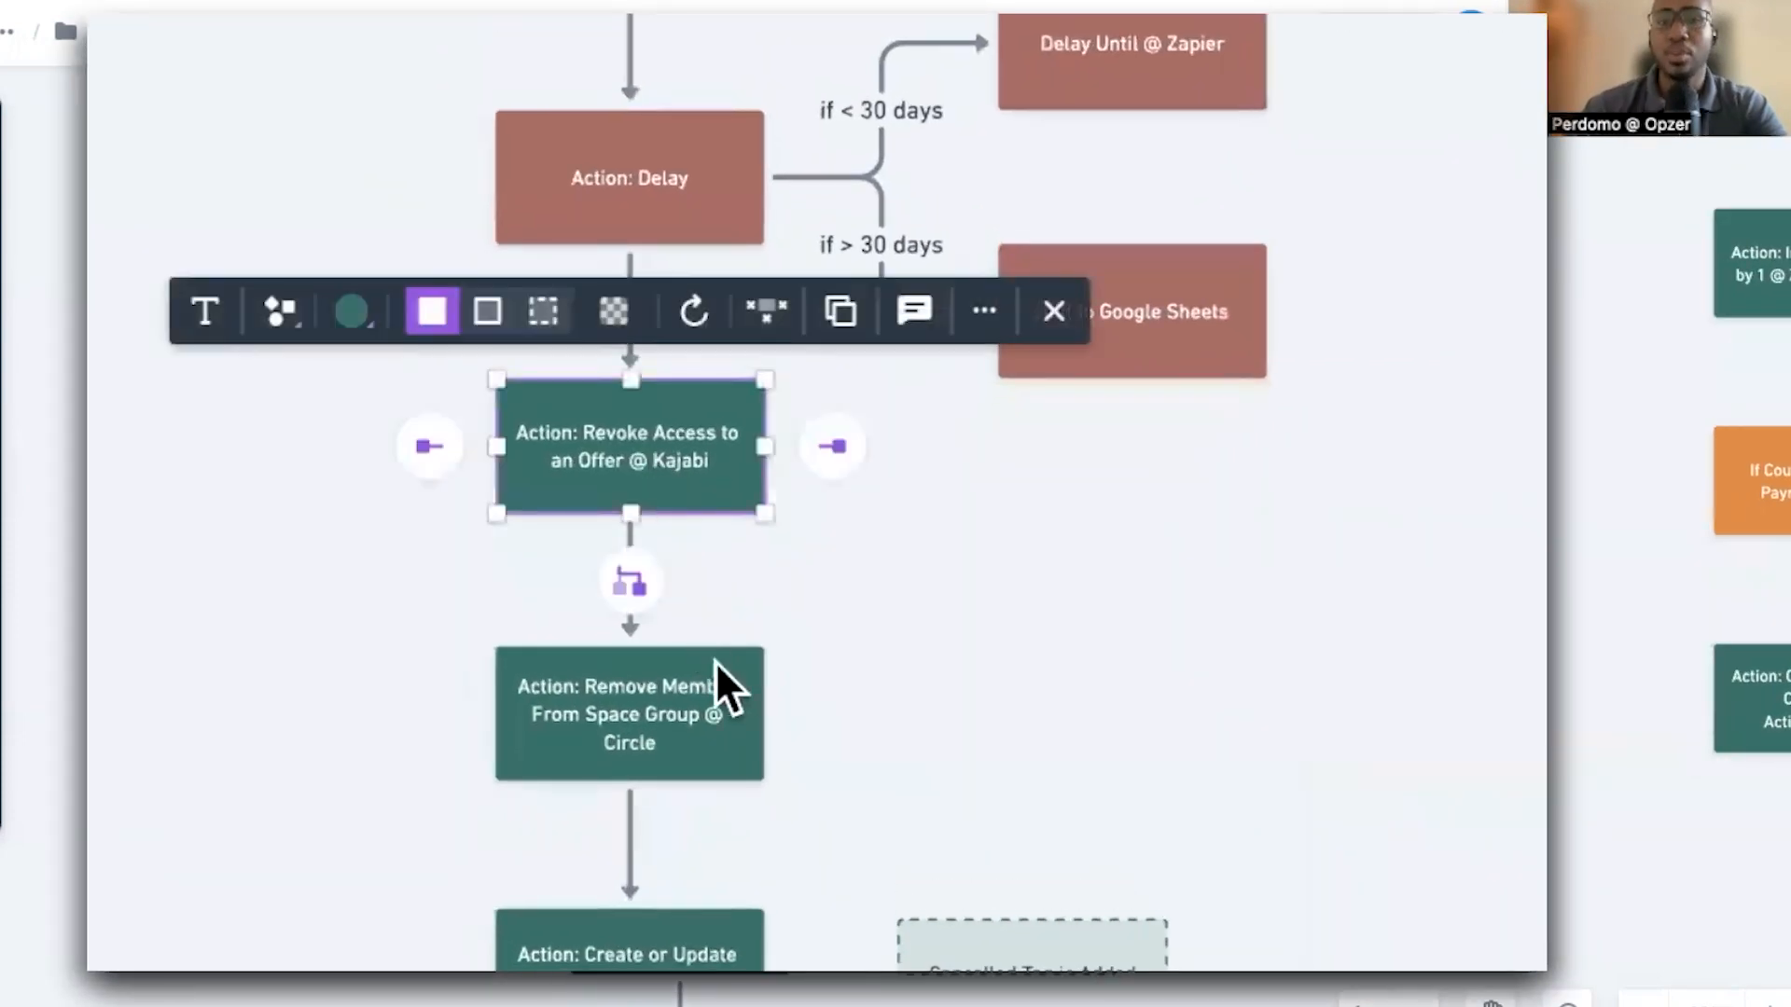
click(680, 700)
scroll(392, 735, down, 3)
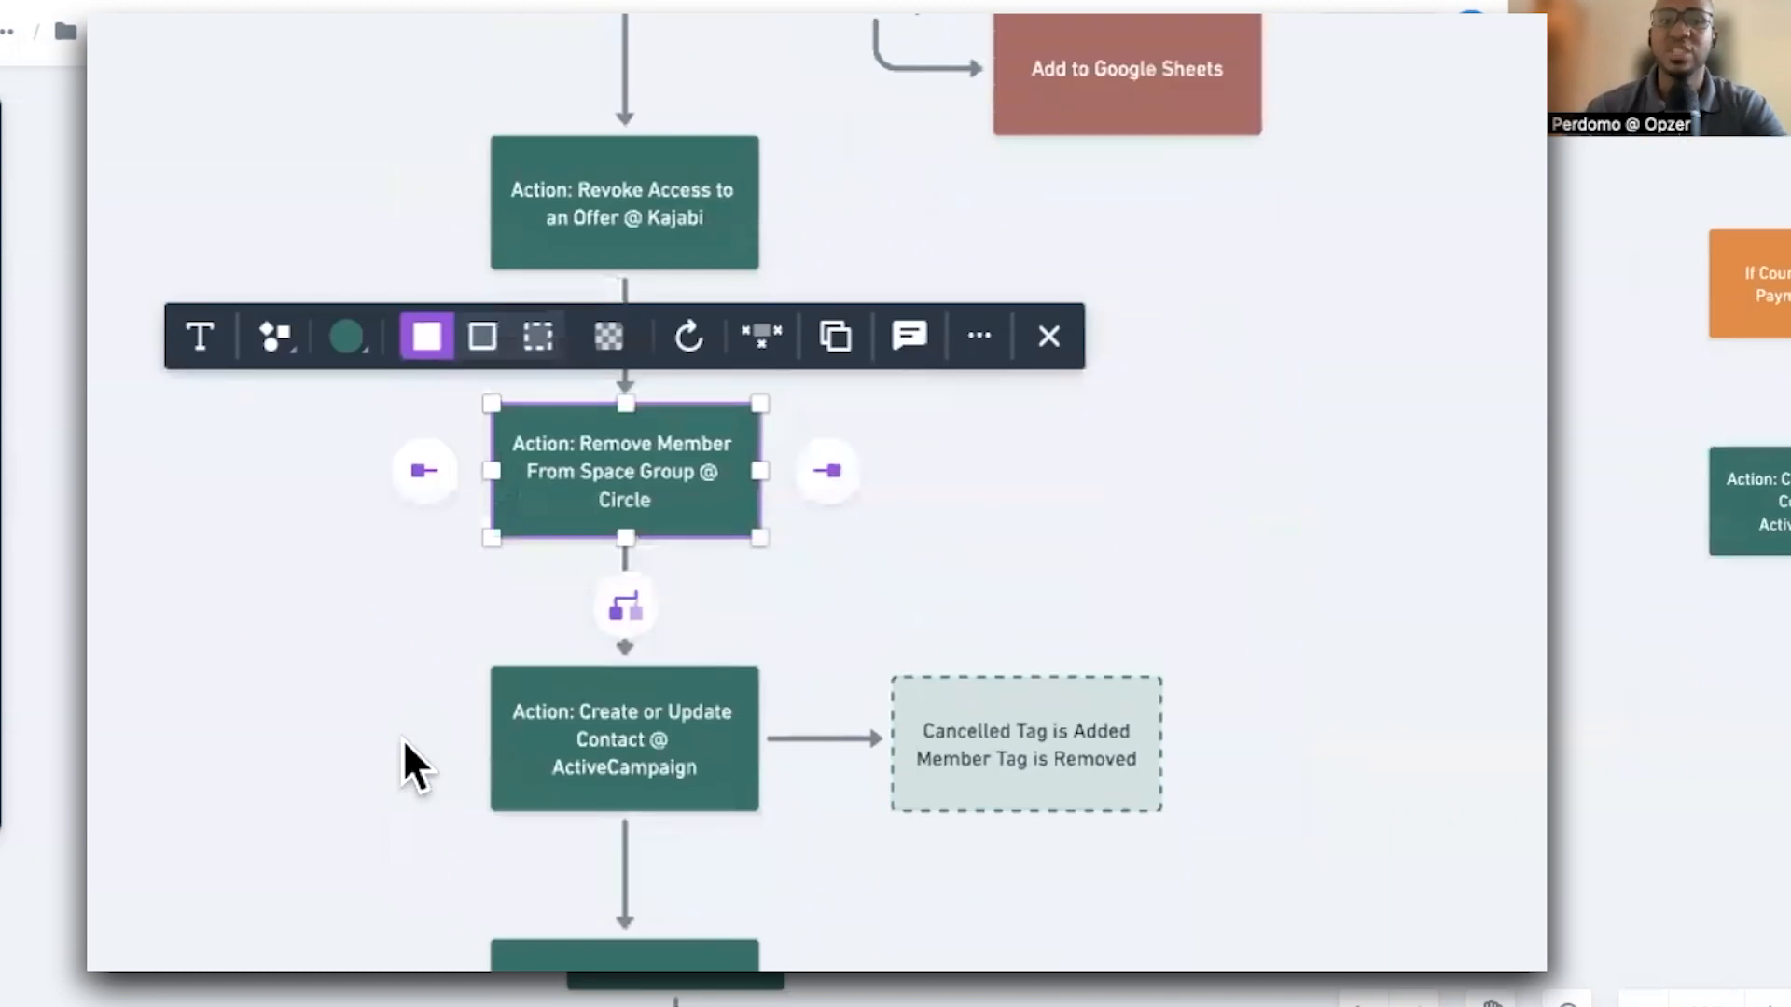
scroll(403, 739, down, 2)
click(579, 679)
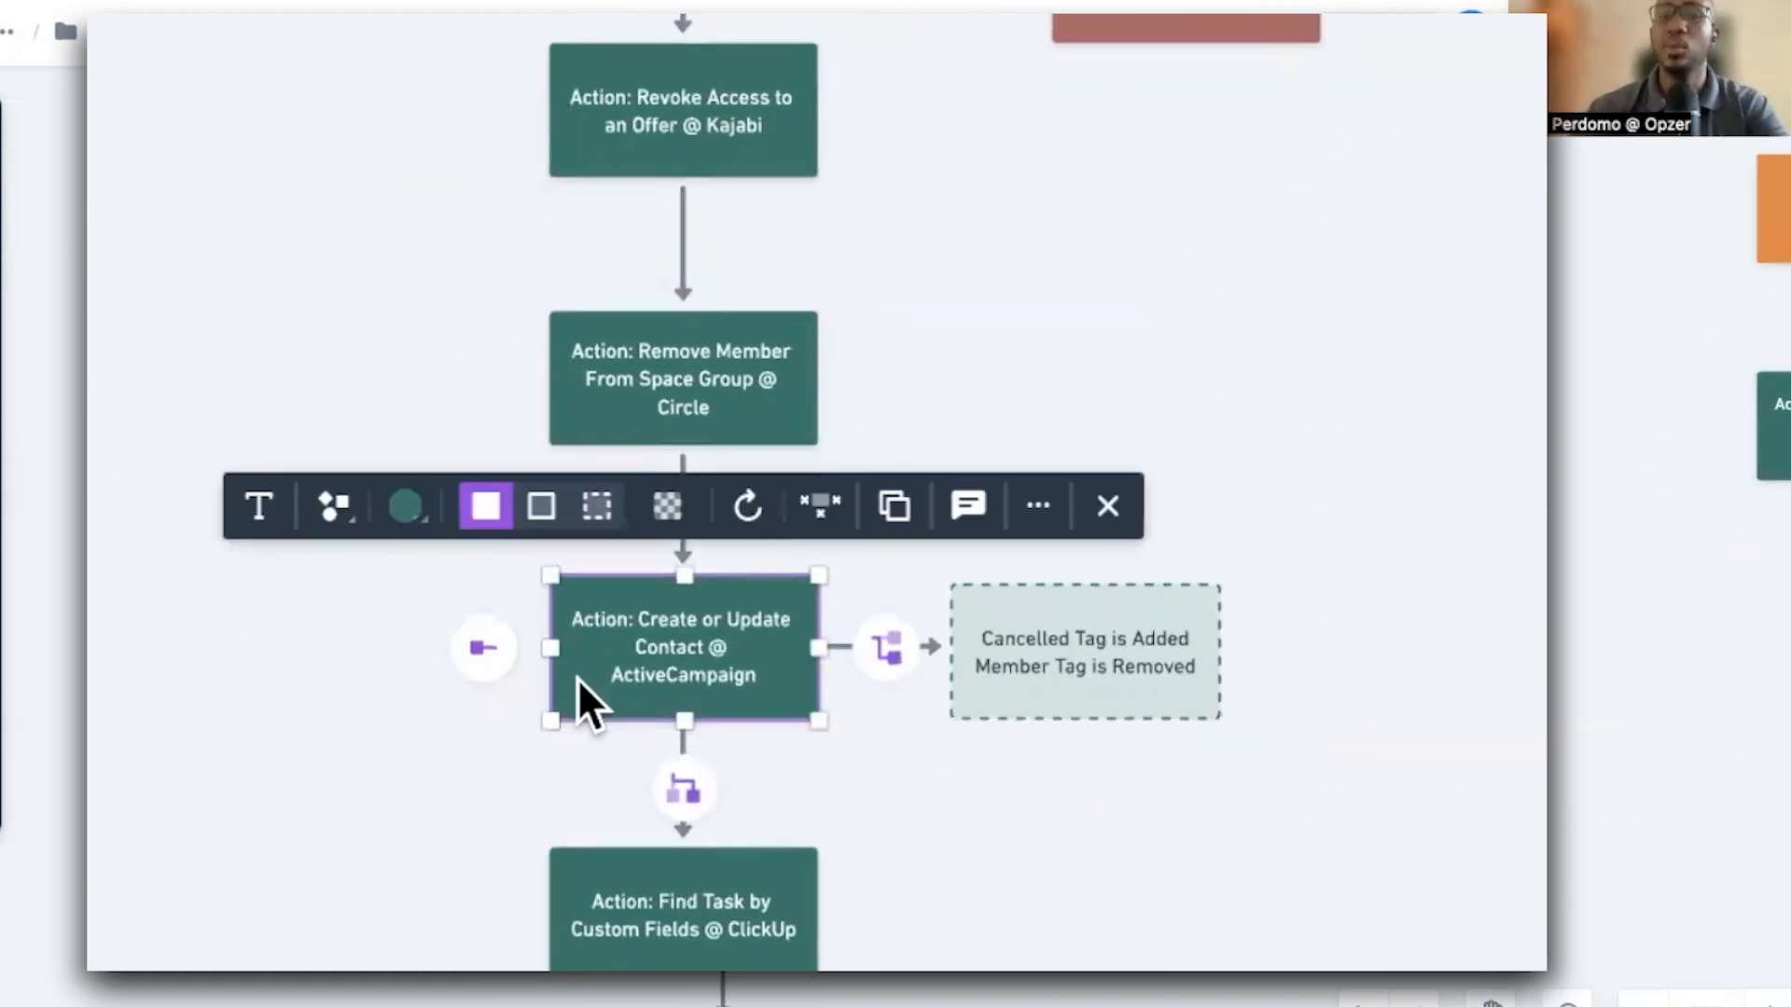
click(1071, 652)
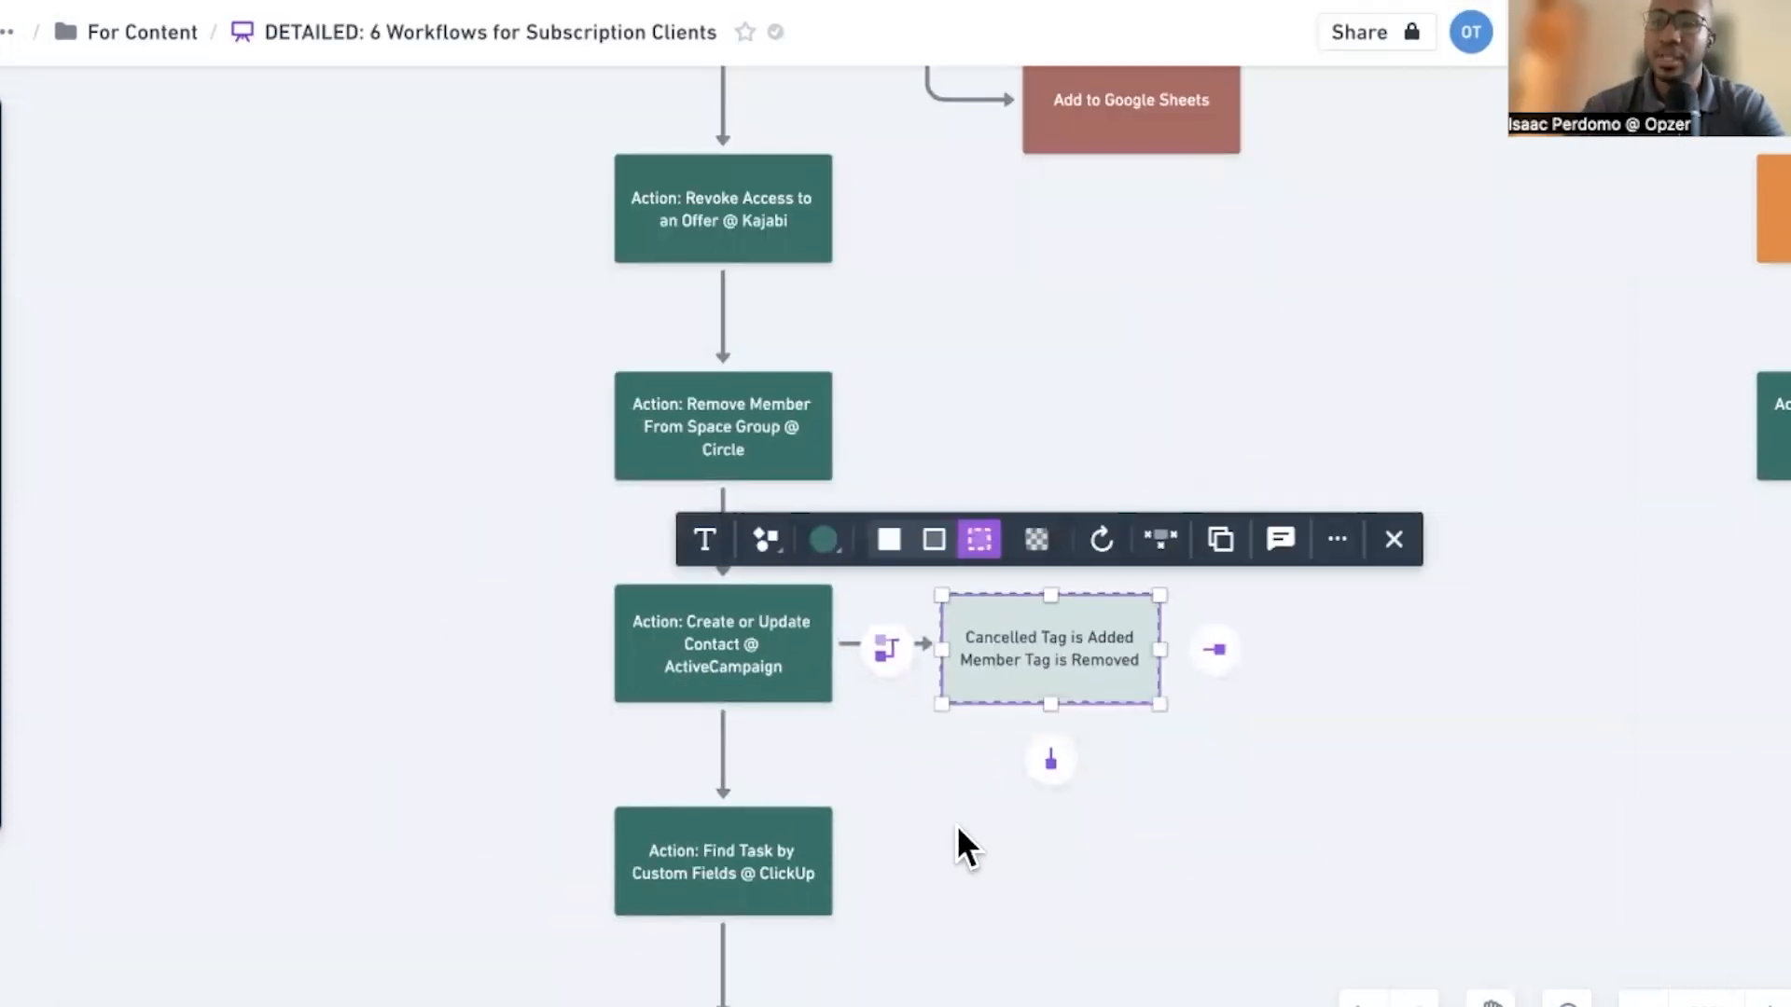
scroll(1077, 673, up, 5)
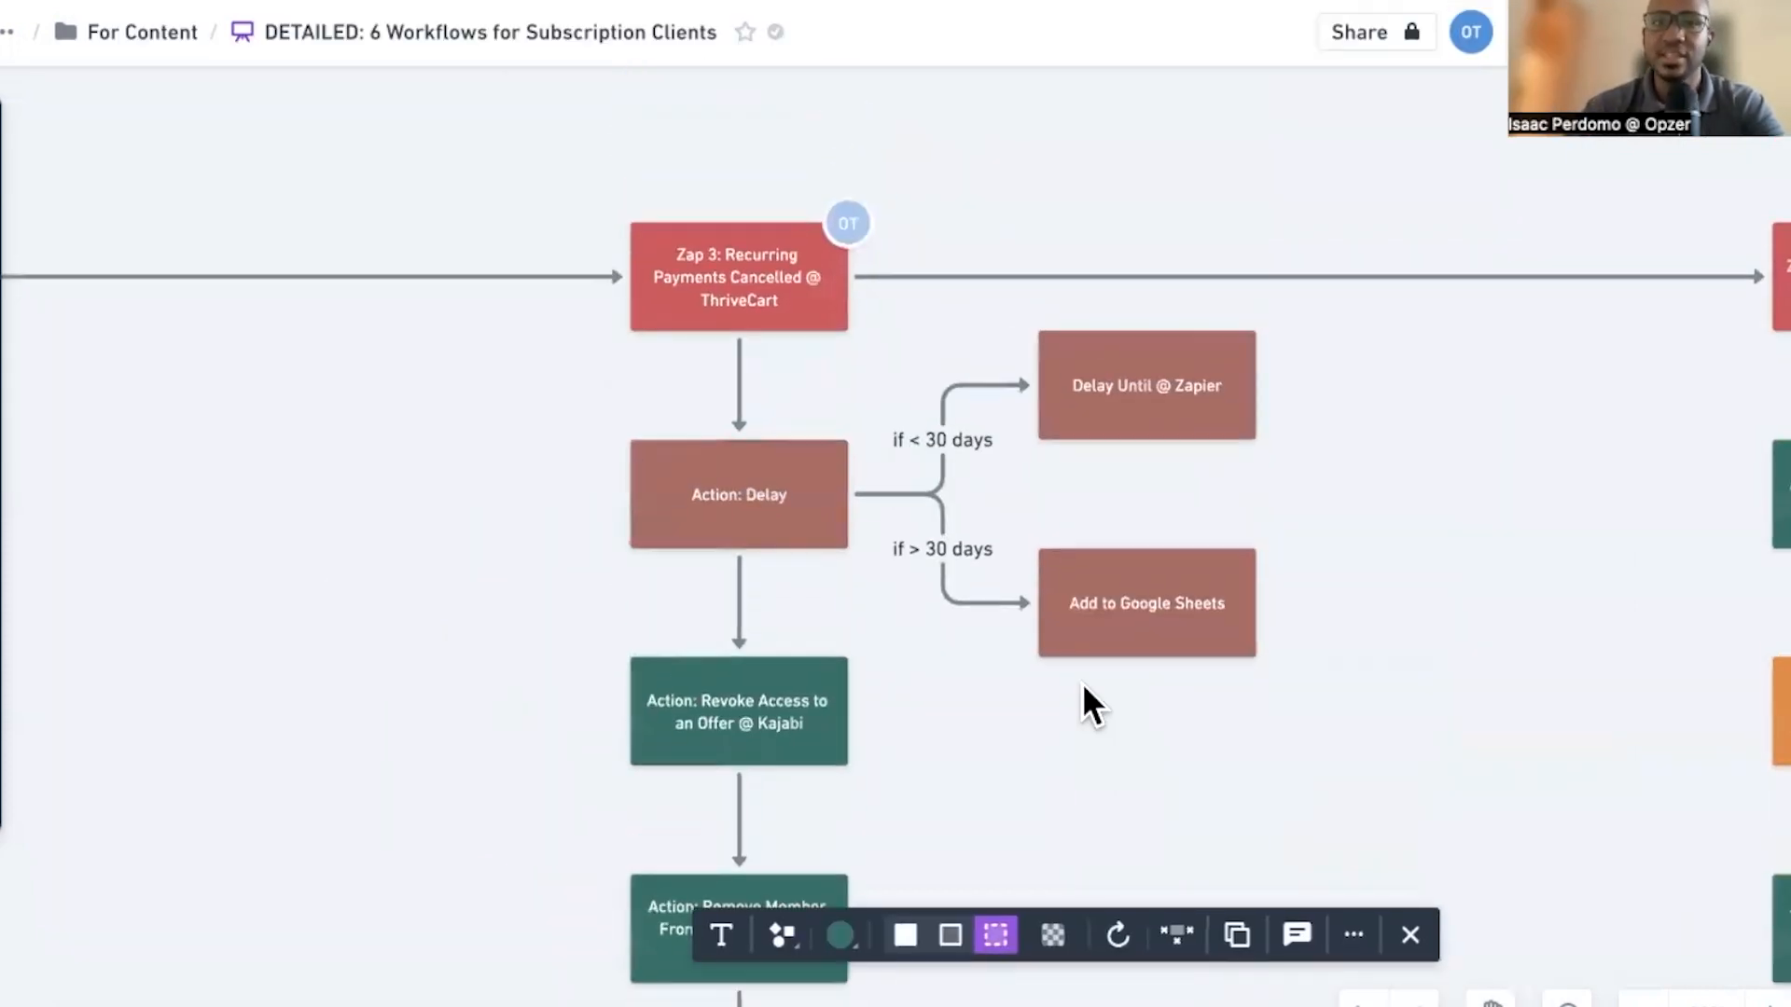
scroll(1082, 695, up, 5)
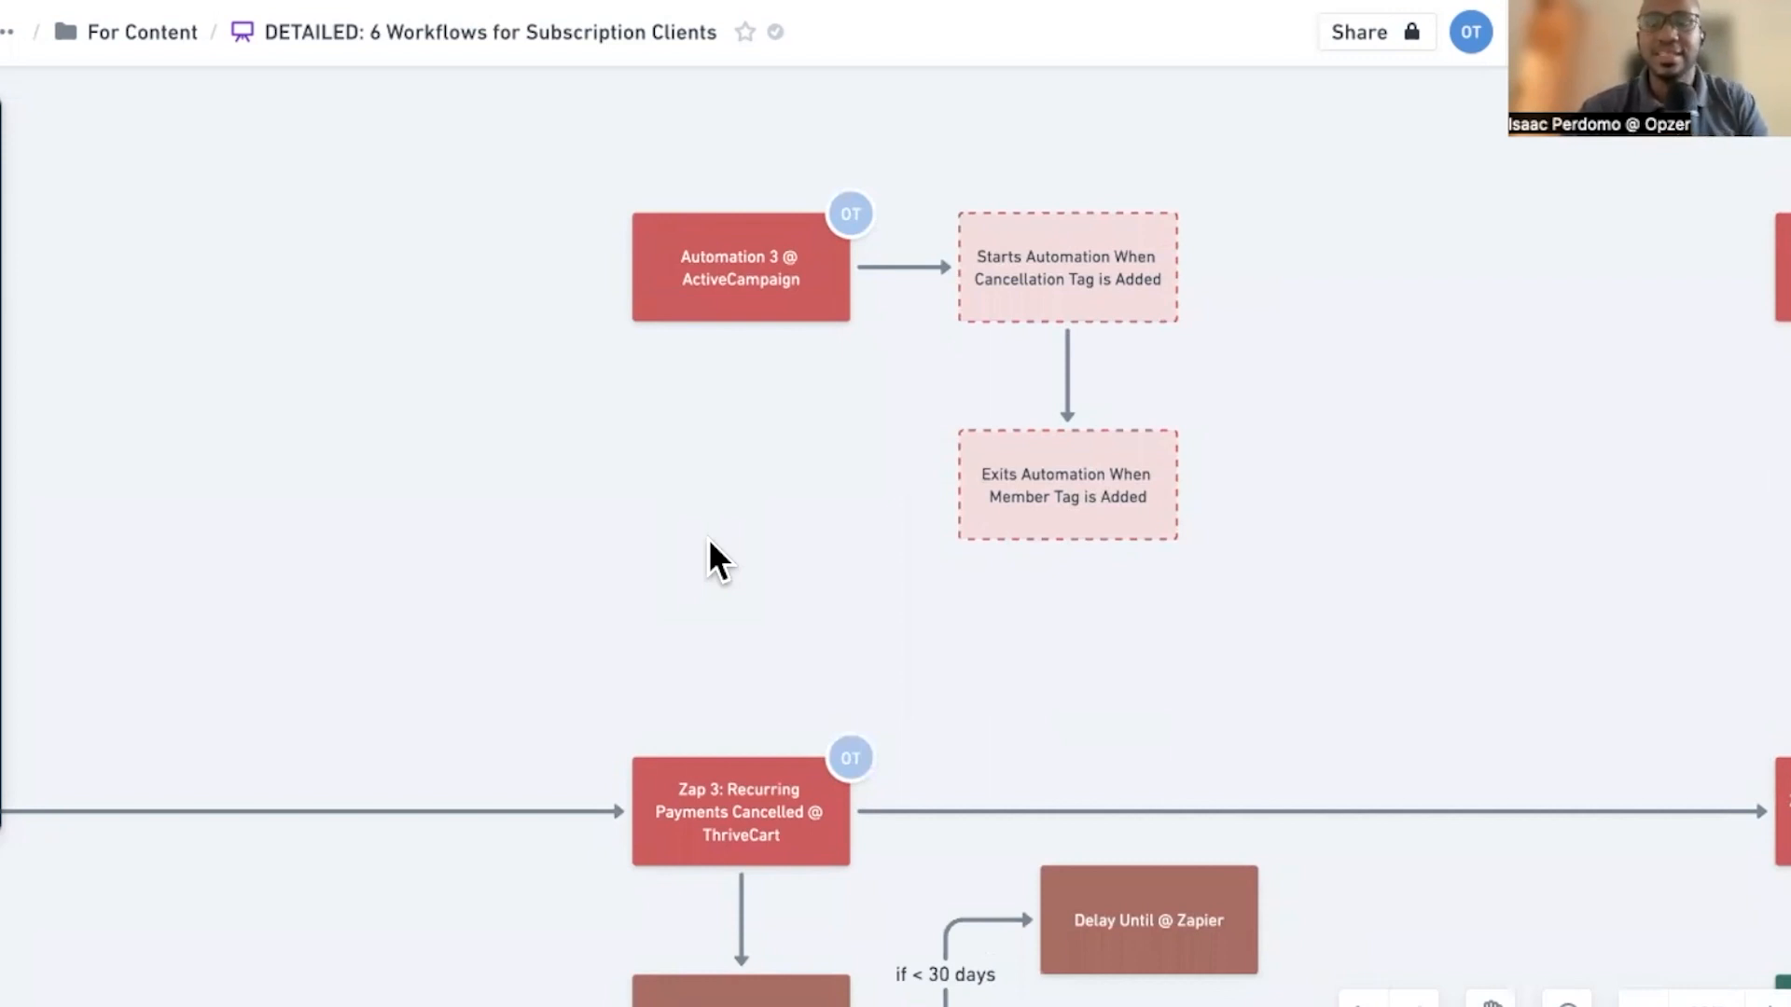
Review the lower ActiveCampaign and ClickUp action boxes that end the Zap 3 workflow diagram
scroll(788, 606, down, 10)
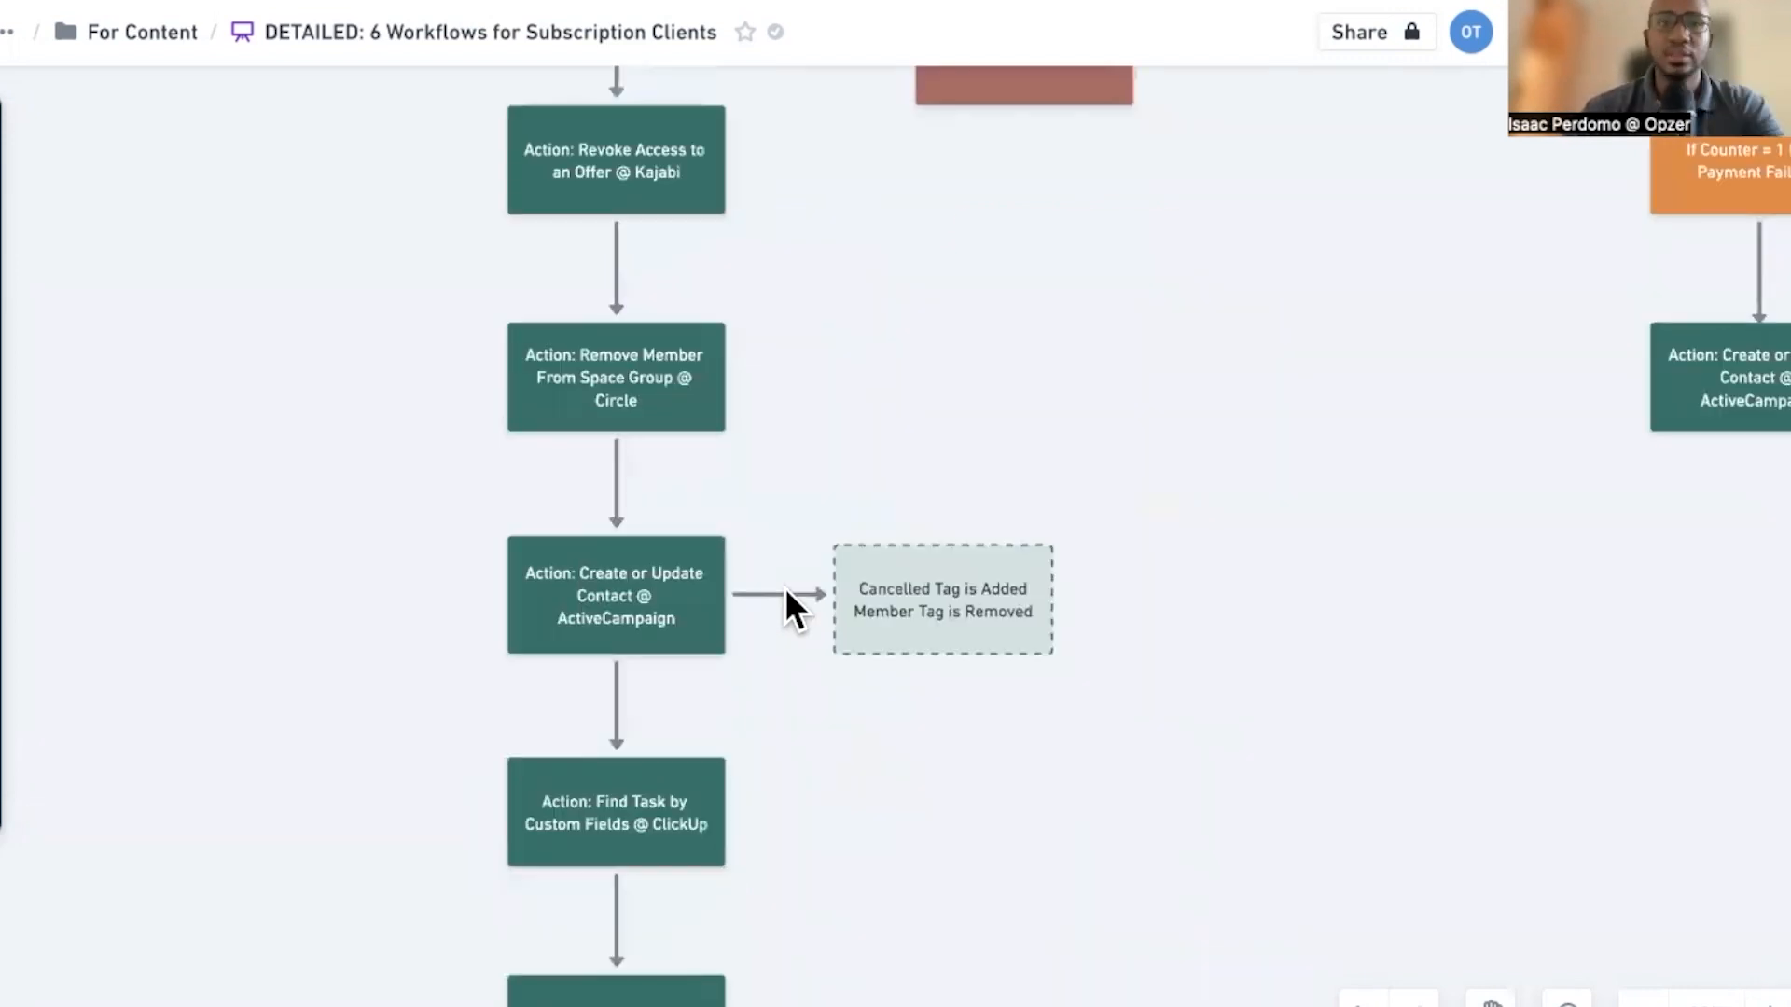
scroll(788, 606, down, 3)
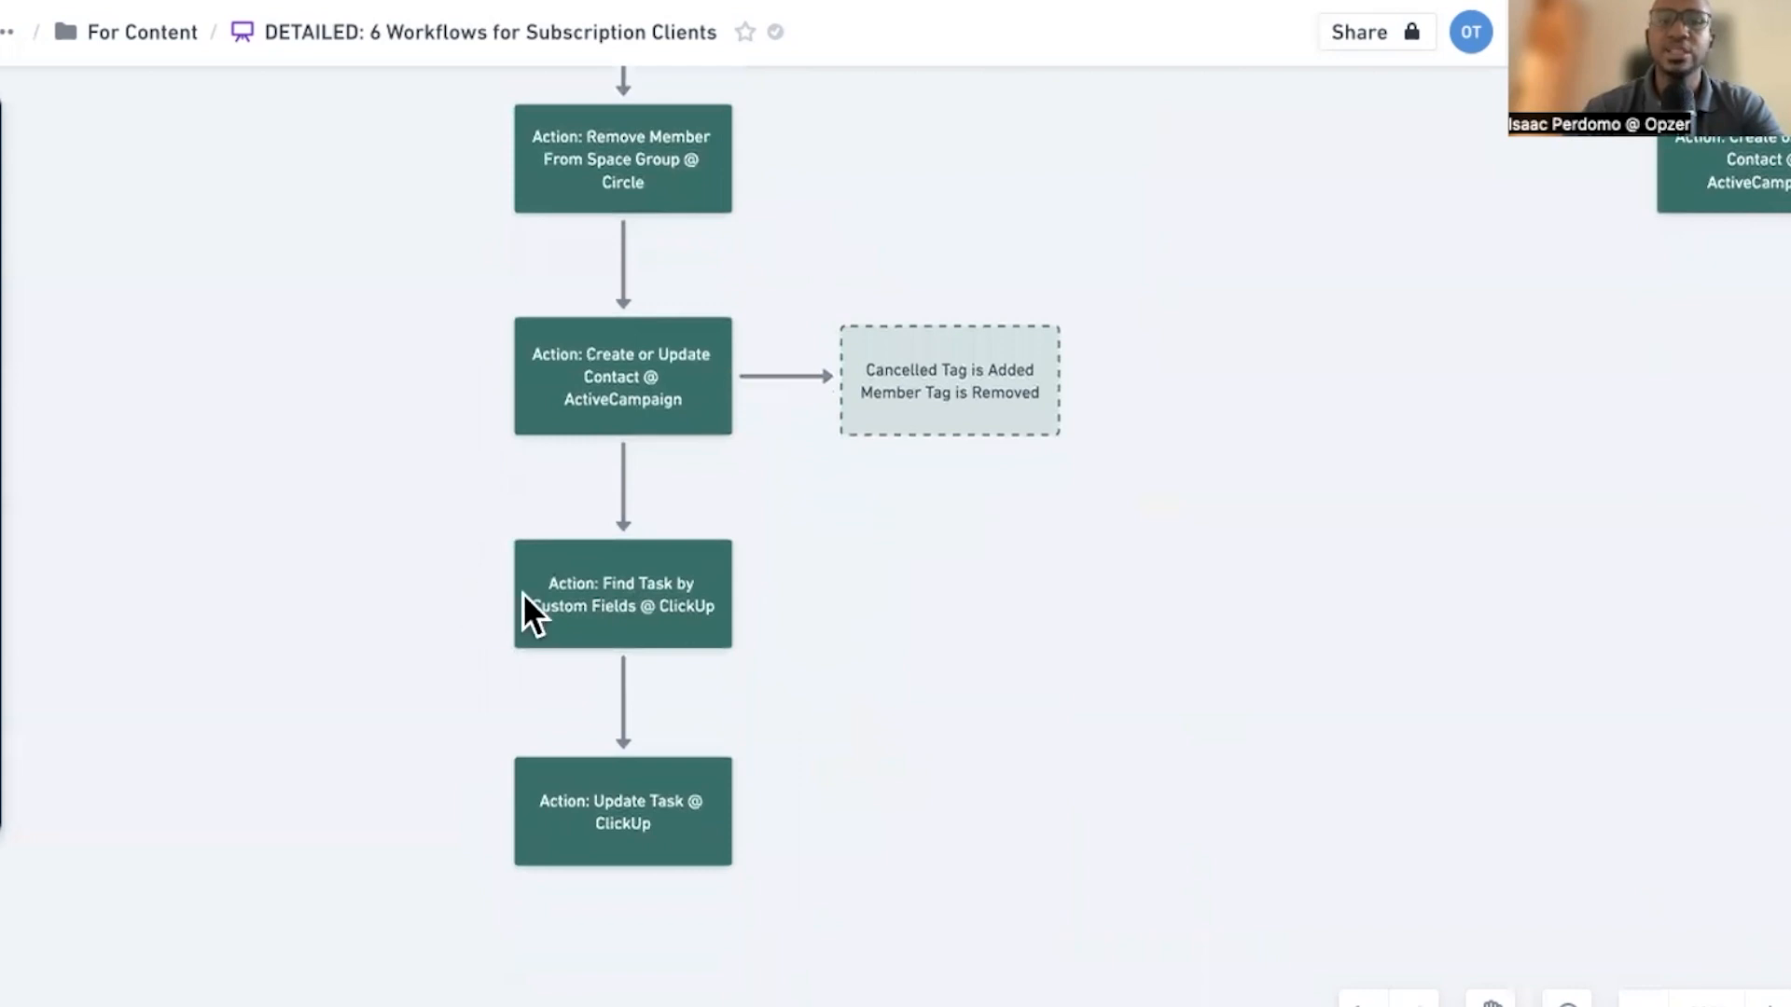
click(524, 597)
click(328, 657)
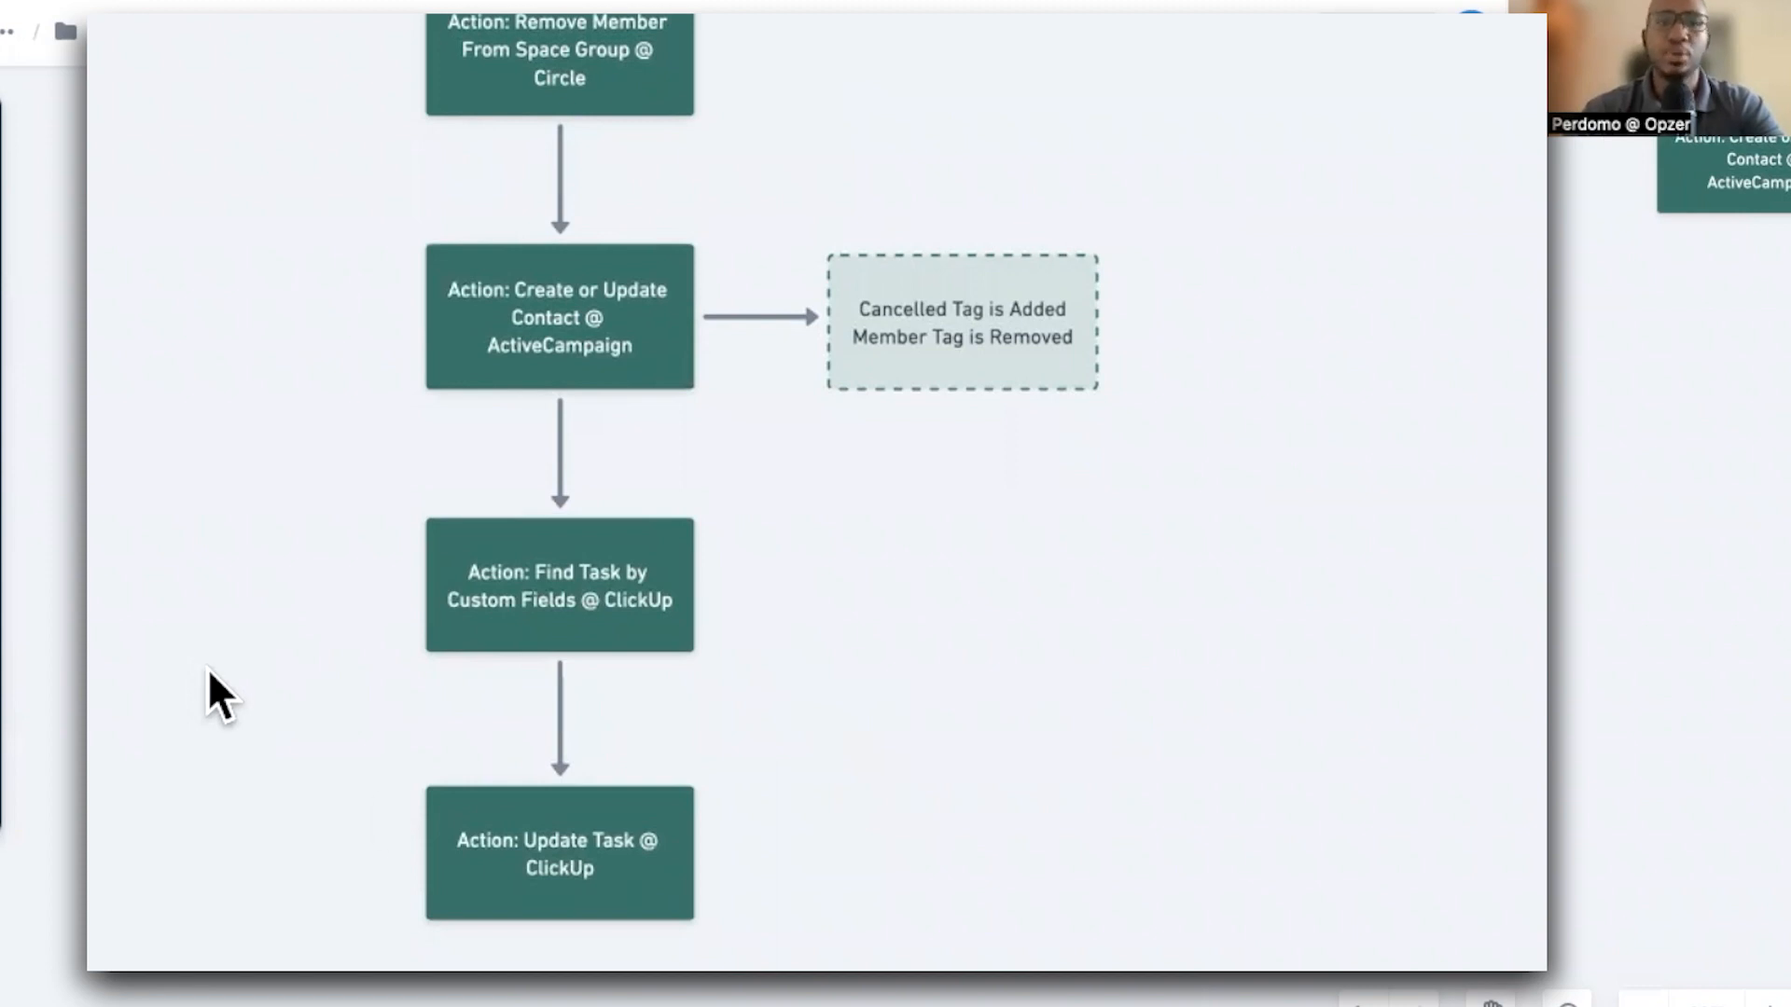
click(485, 892)
click(276, 804)
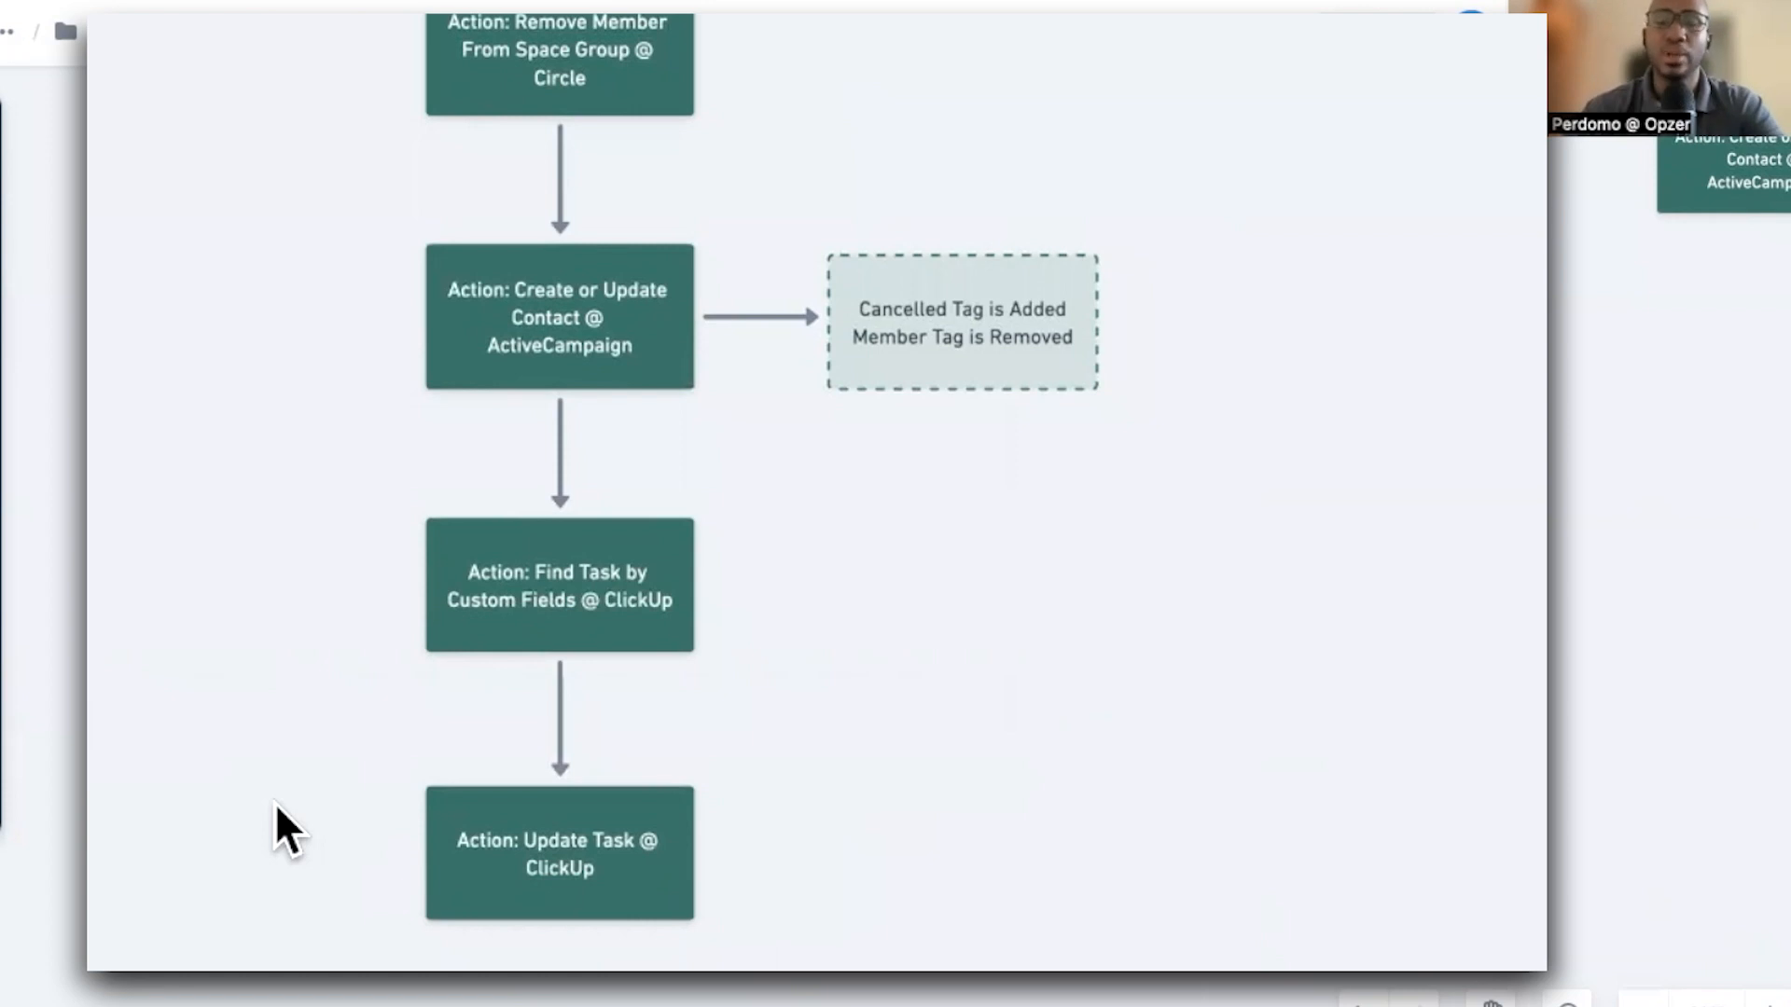
scroll(396, 784, up, 5)
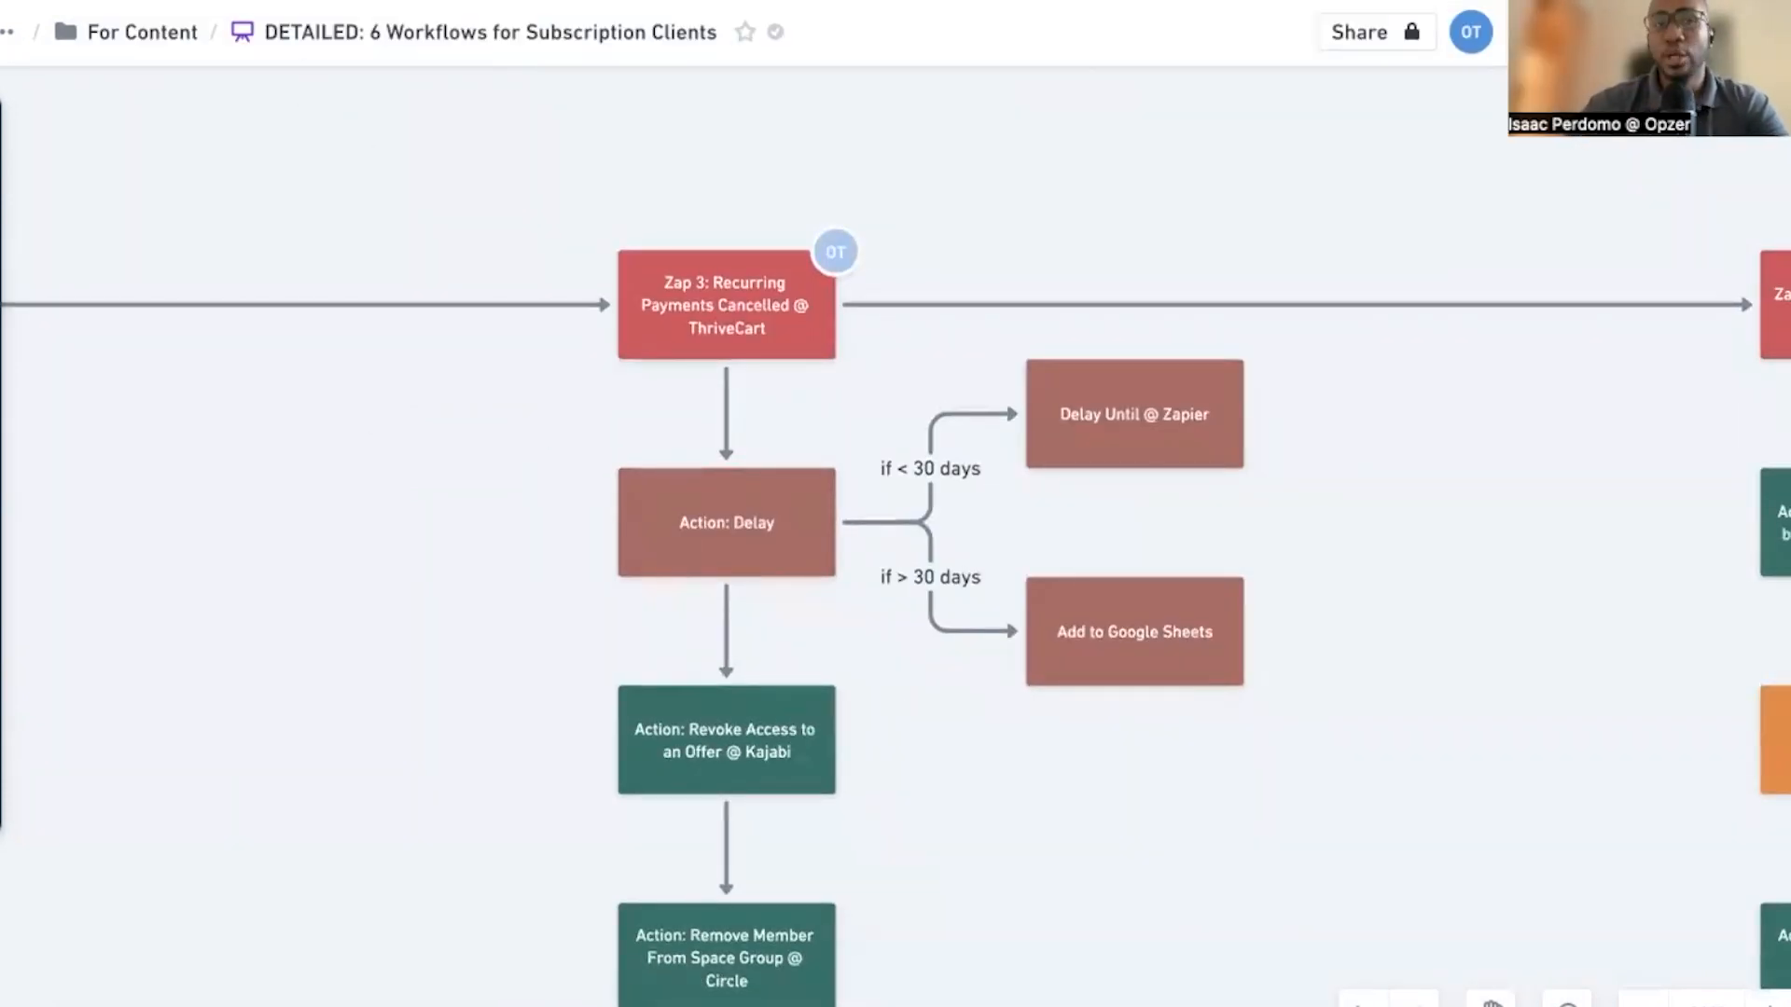
Switch to Zapier and start a new Zap from the YouTube folder
click(214, 1)
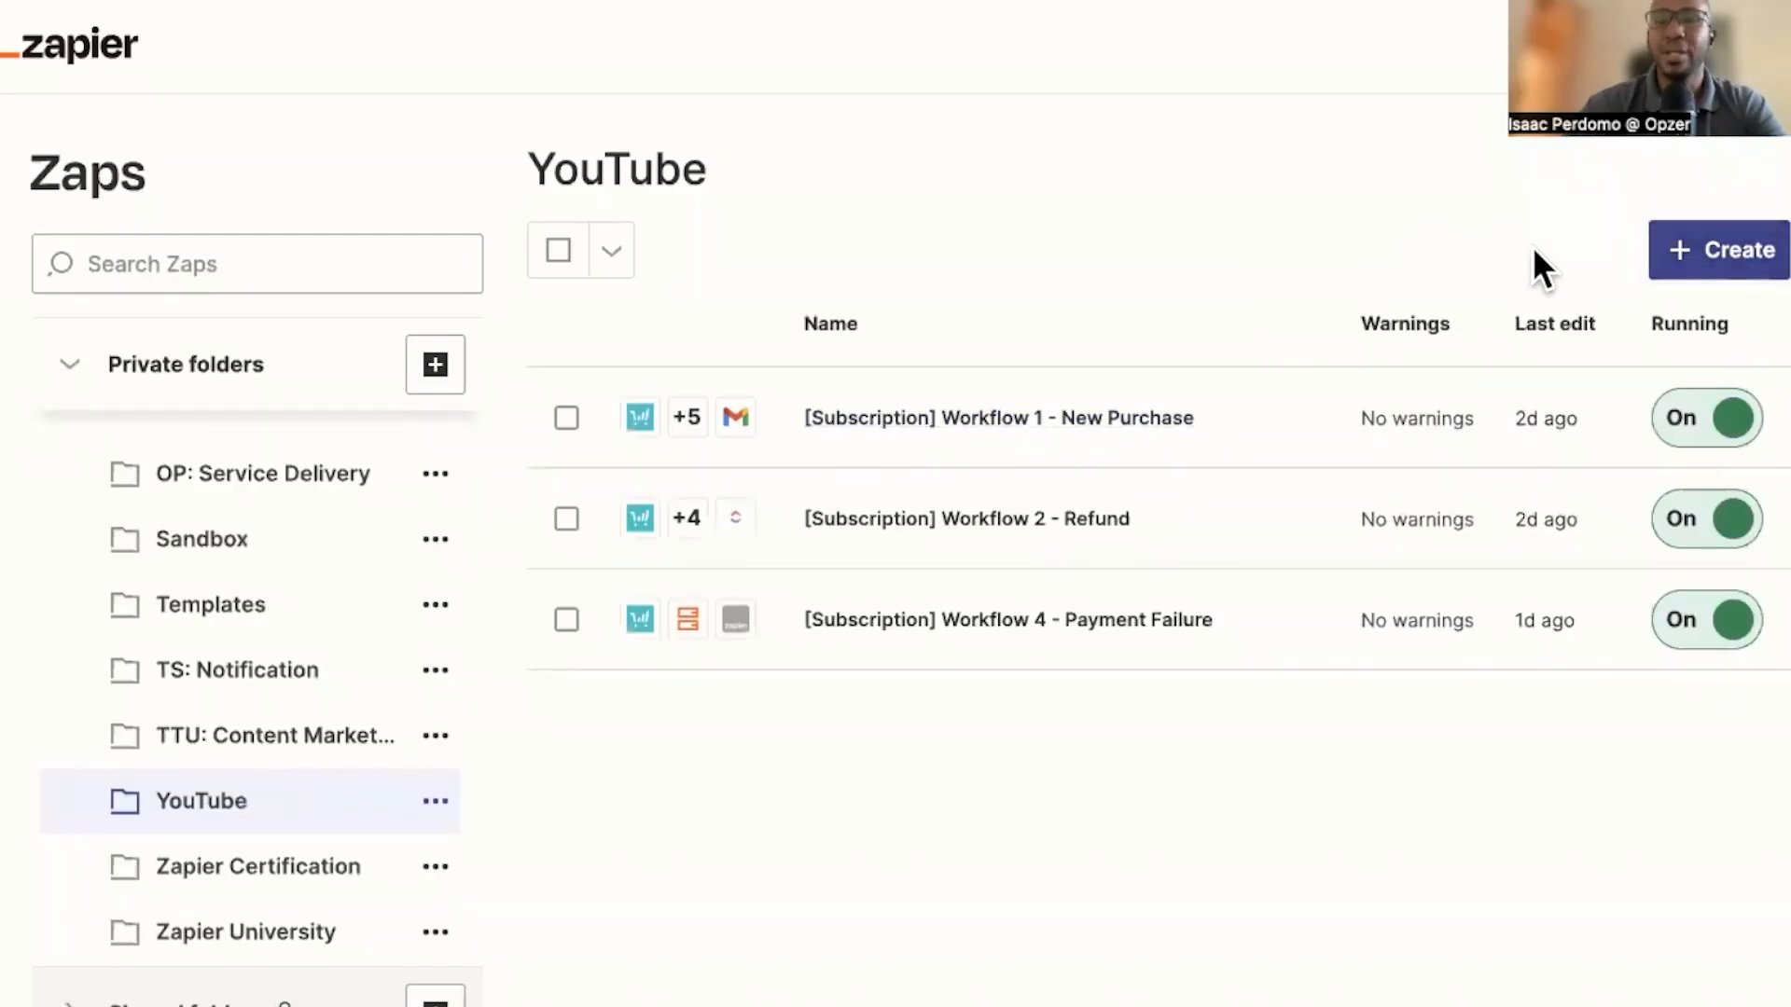
click(1672, 271)
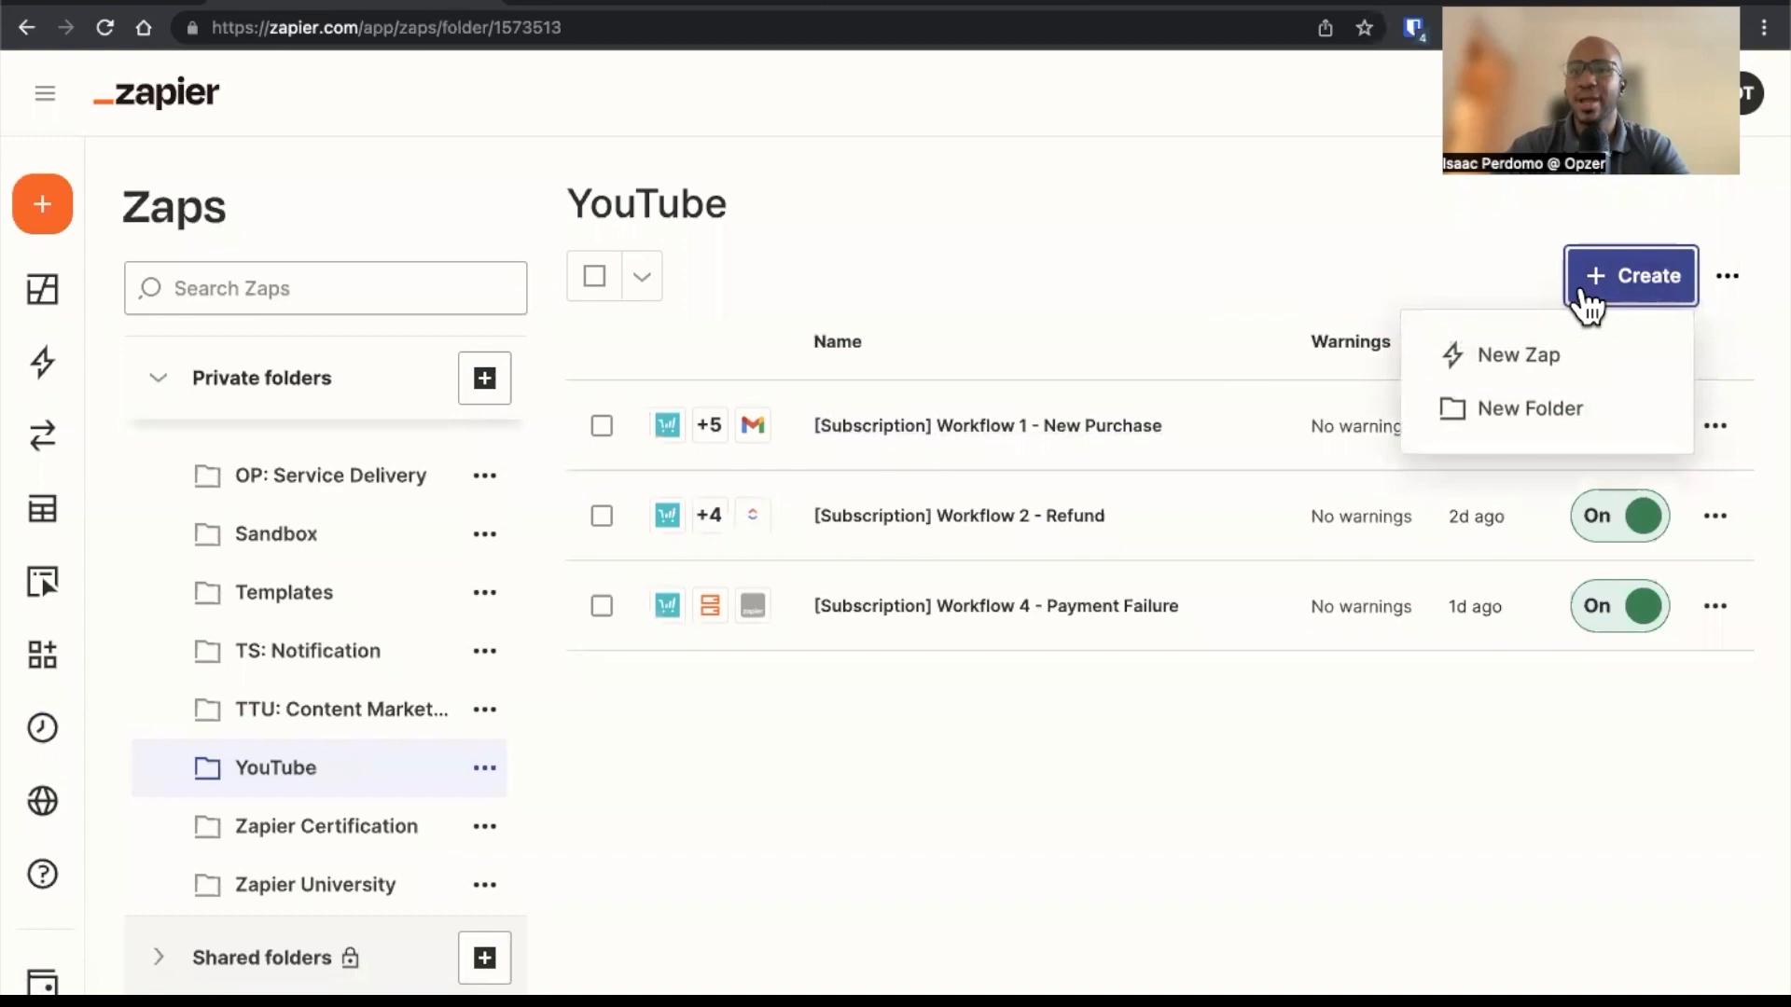
click(1475, 355)
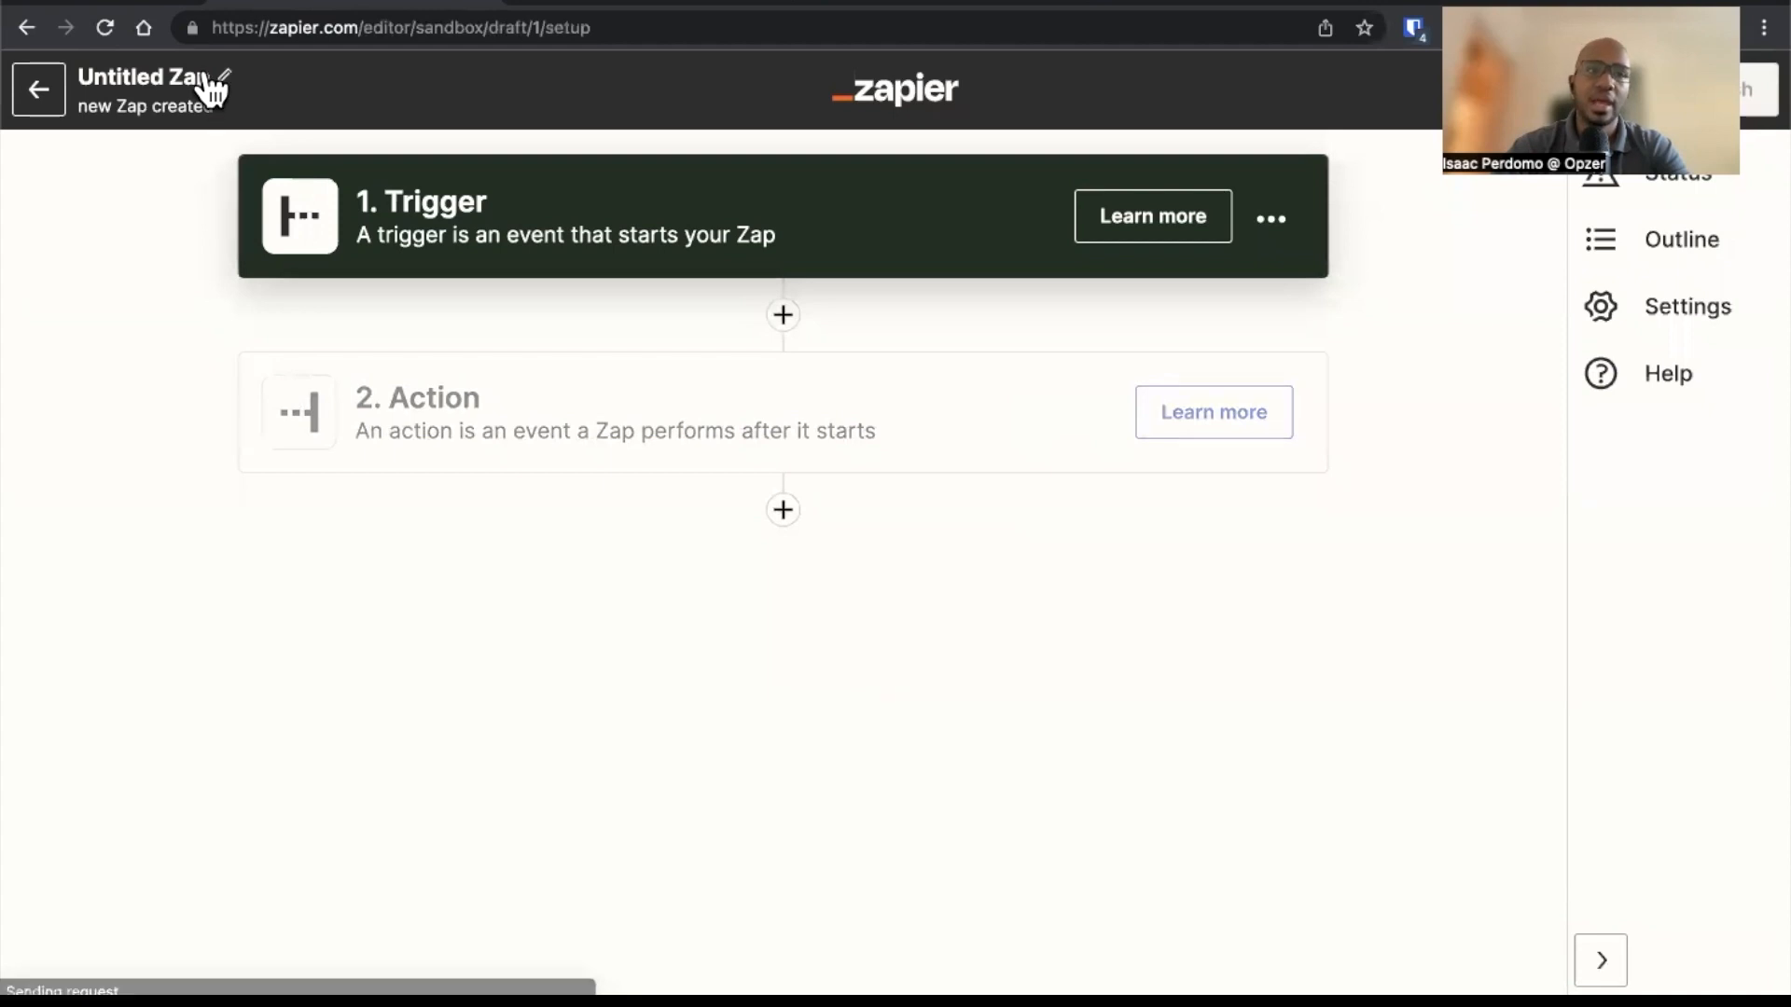
Rename the Zap as "[Subscription] Workflow 3 - Cancellations"
click(207, 78)
text([s)
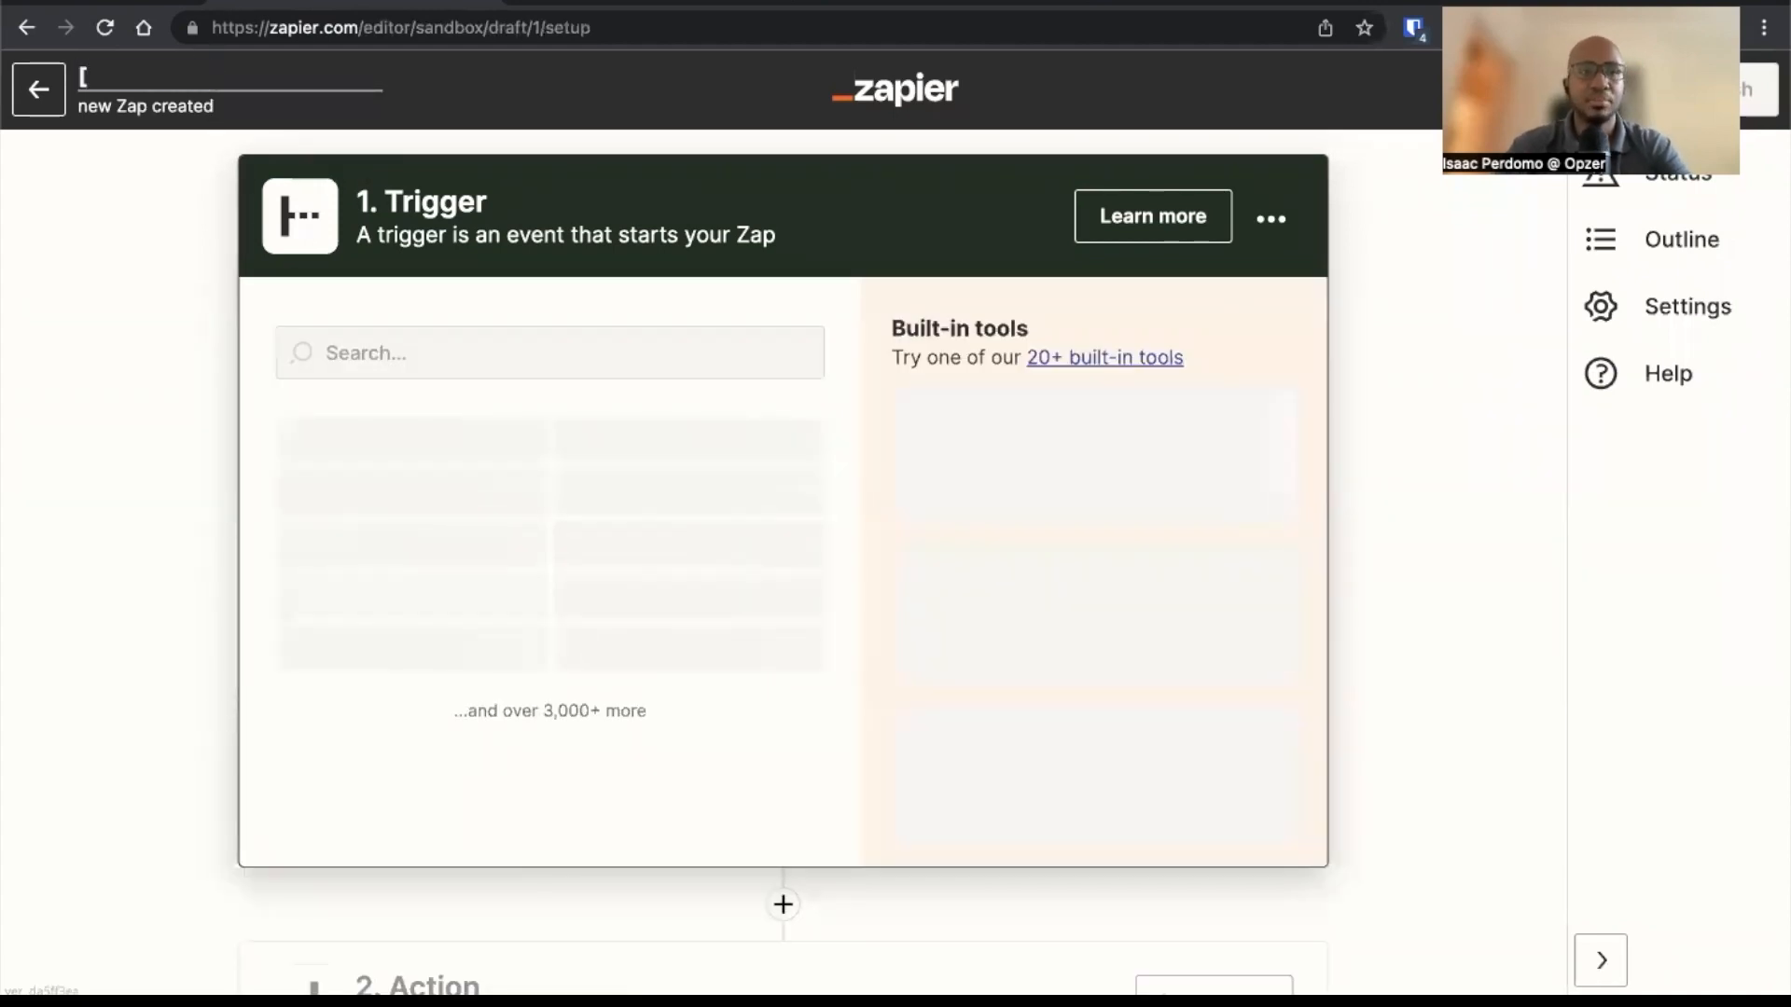
text(ubscription])
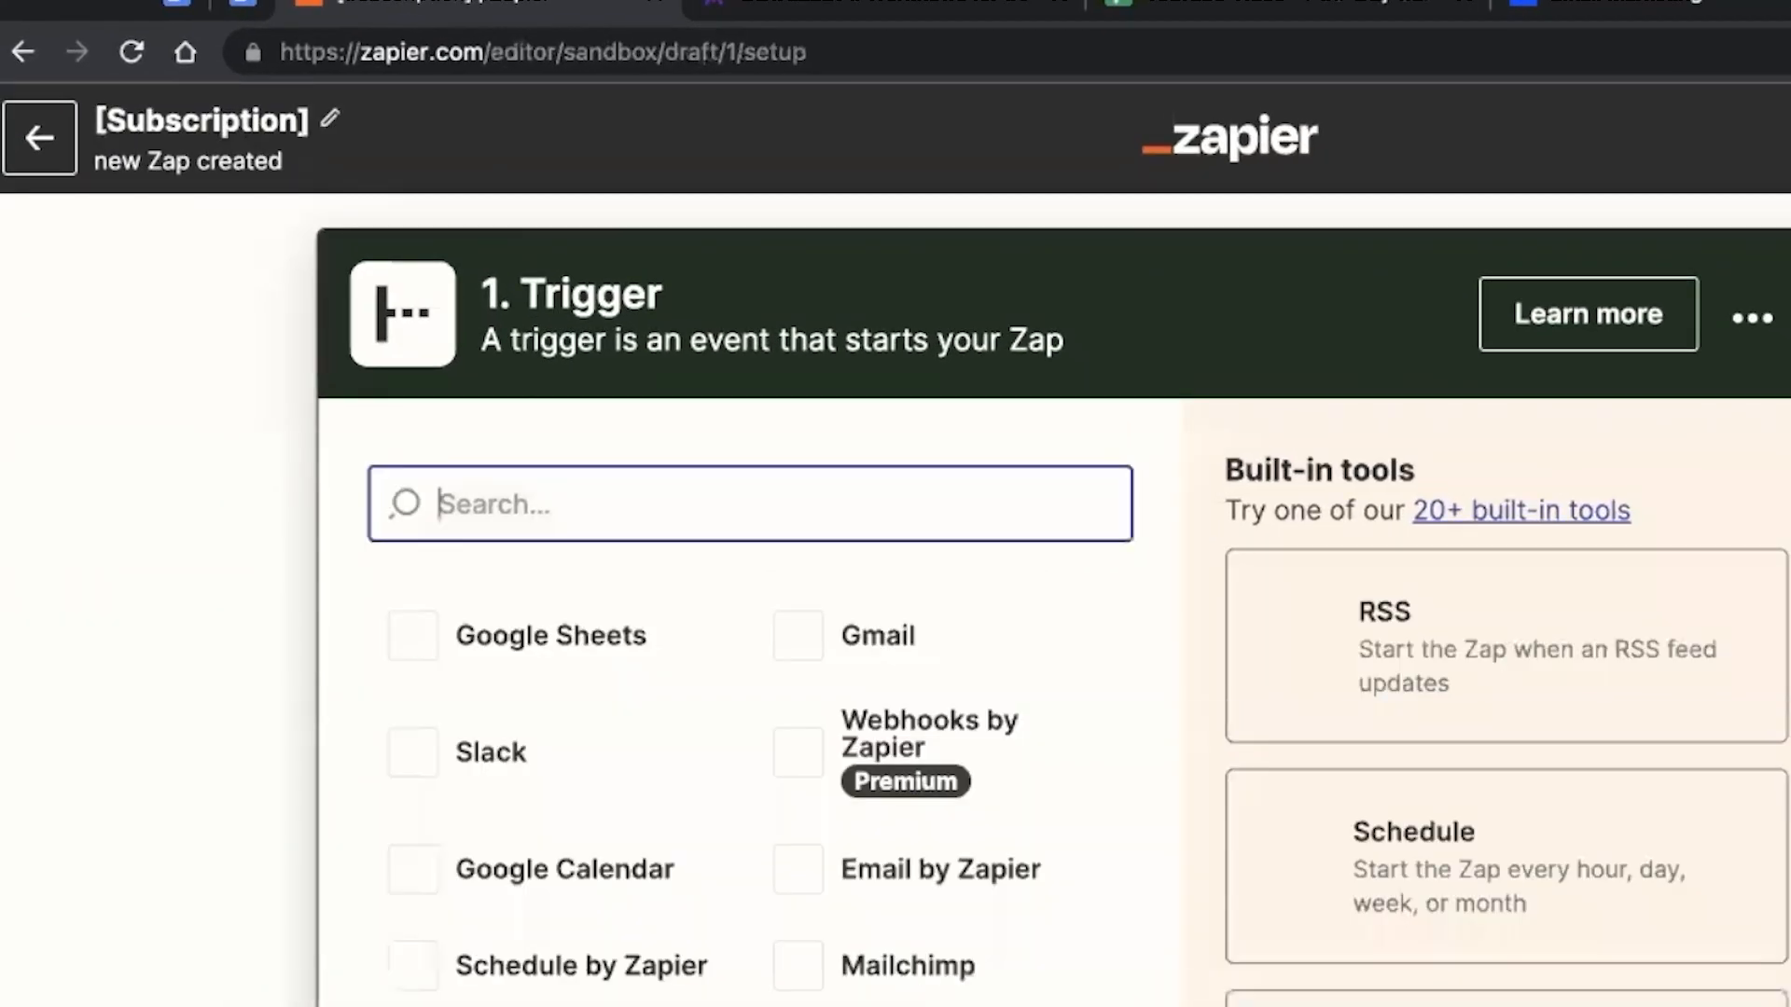
text(W)
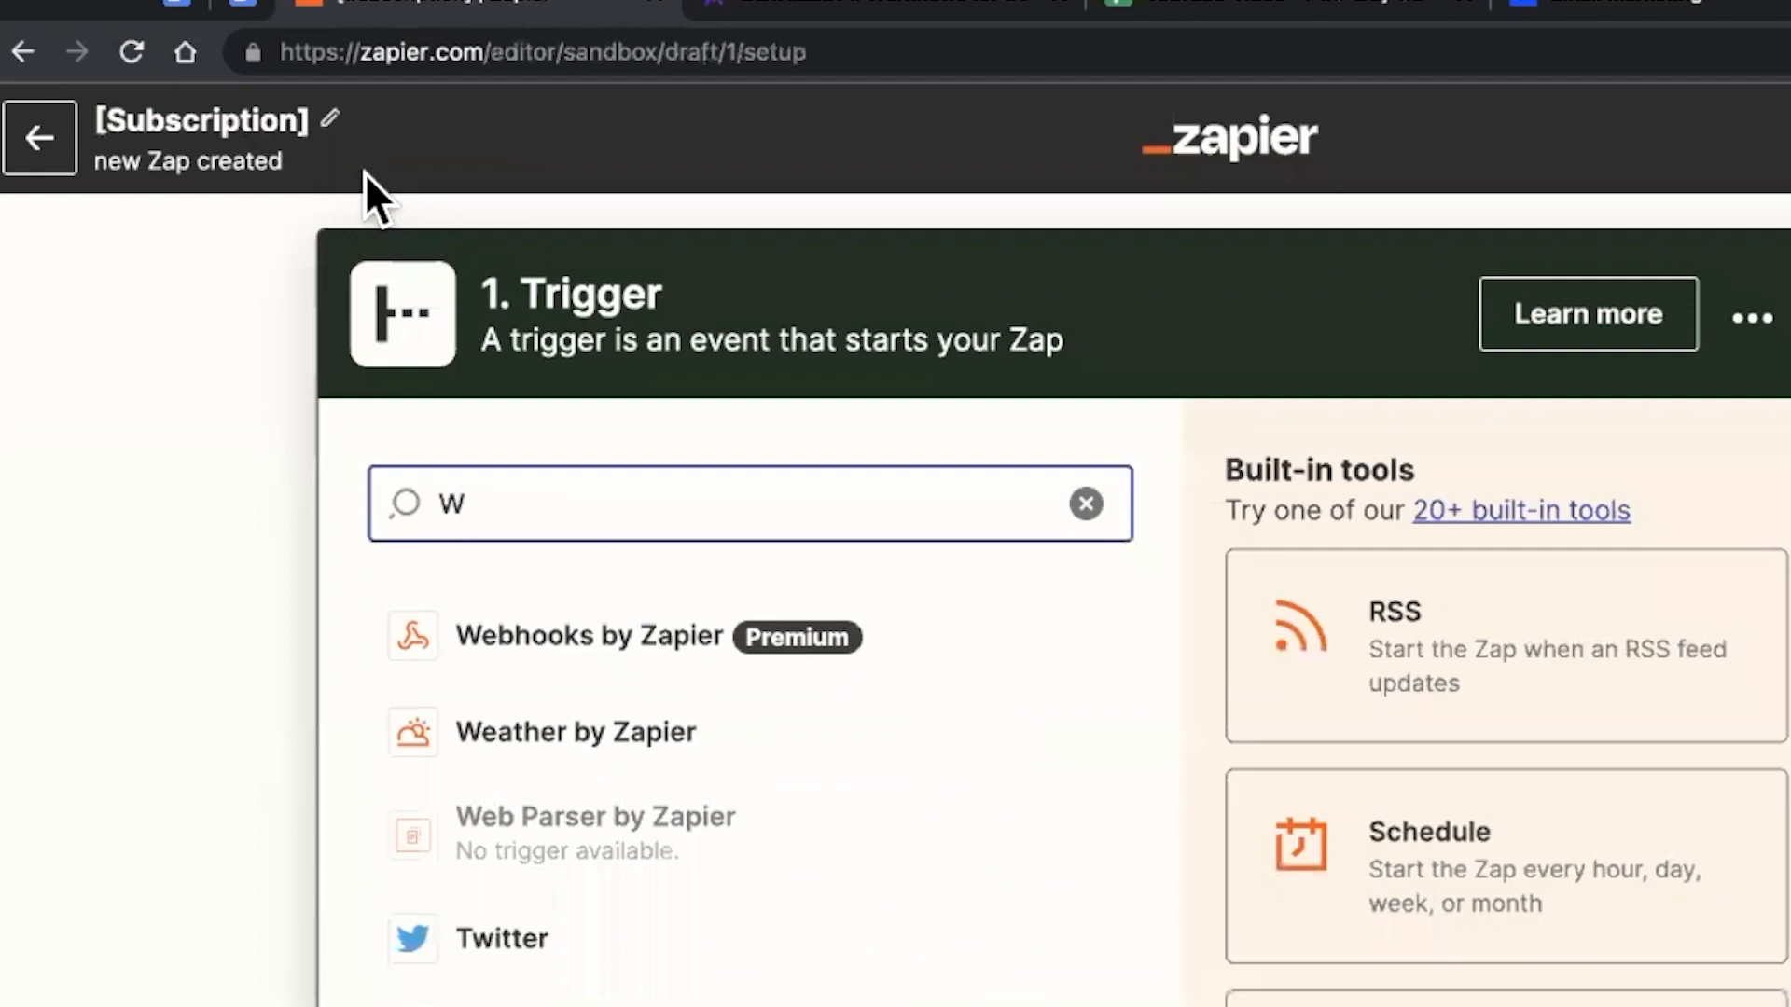
click(332, 121)
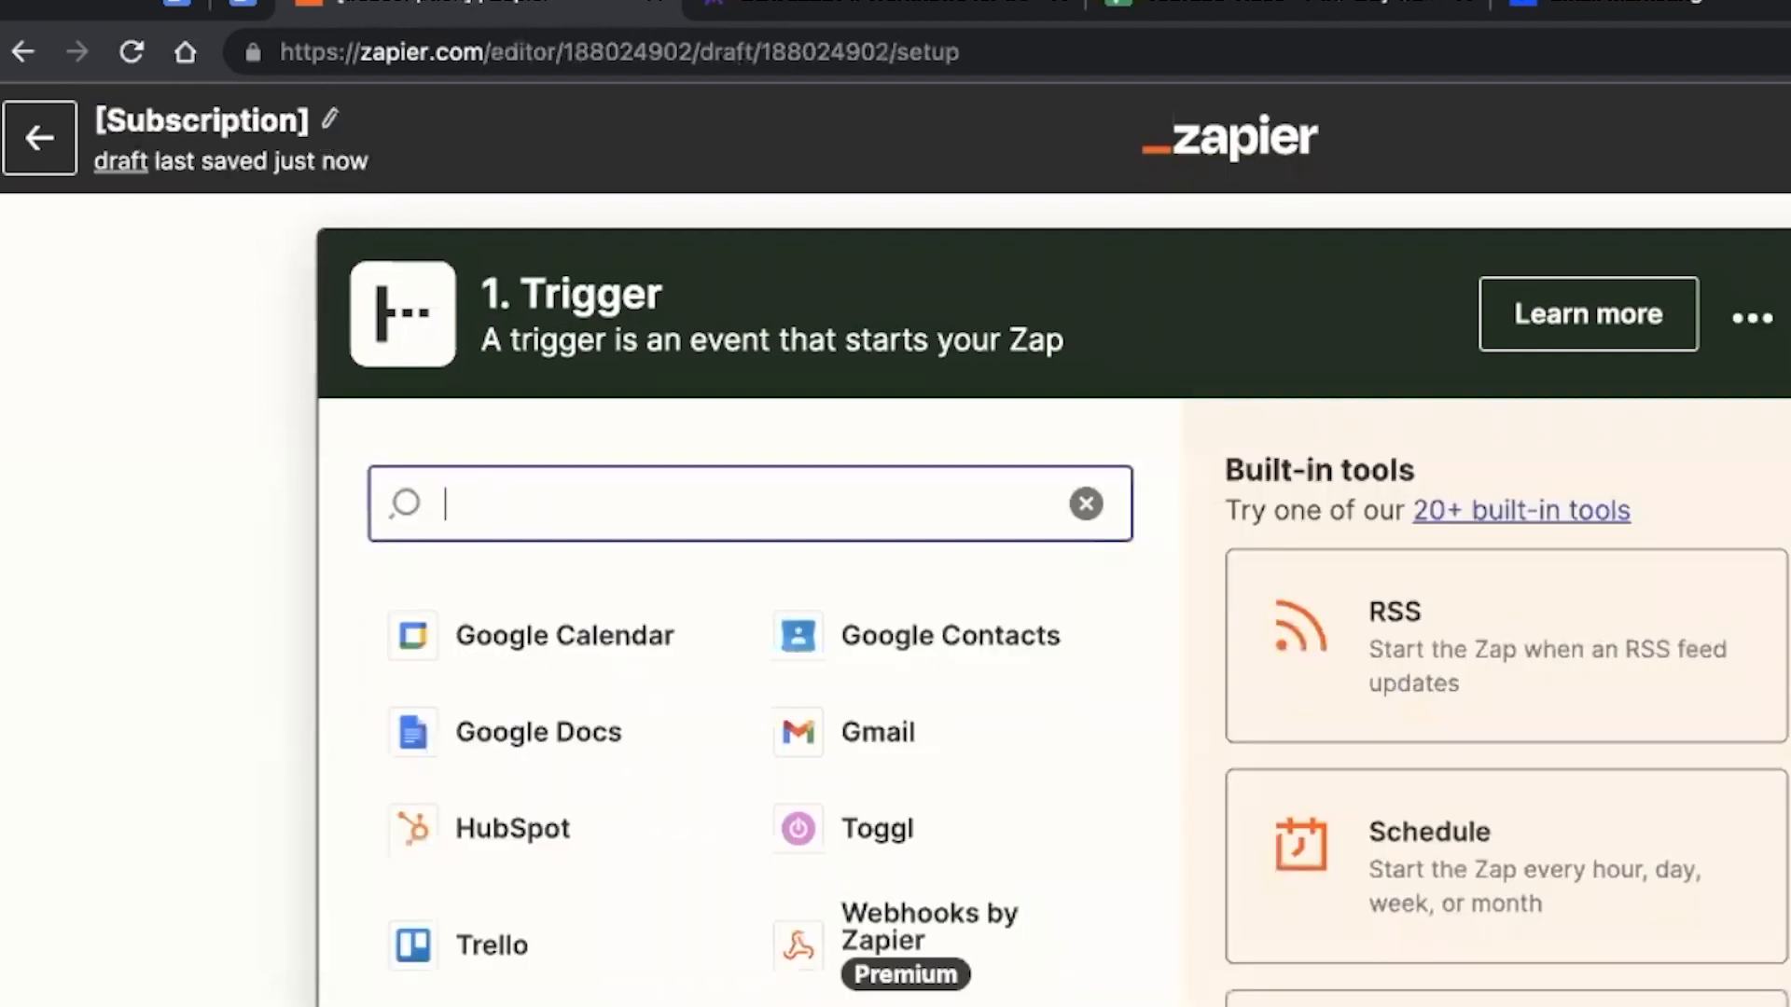
click(331, 129)
key(Right)
text(Workfl)
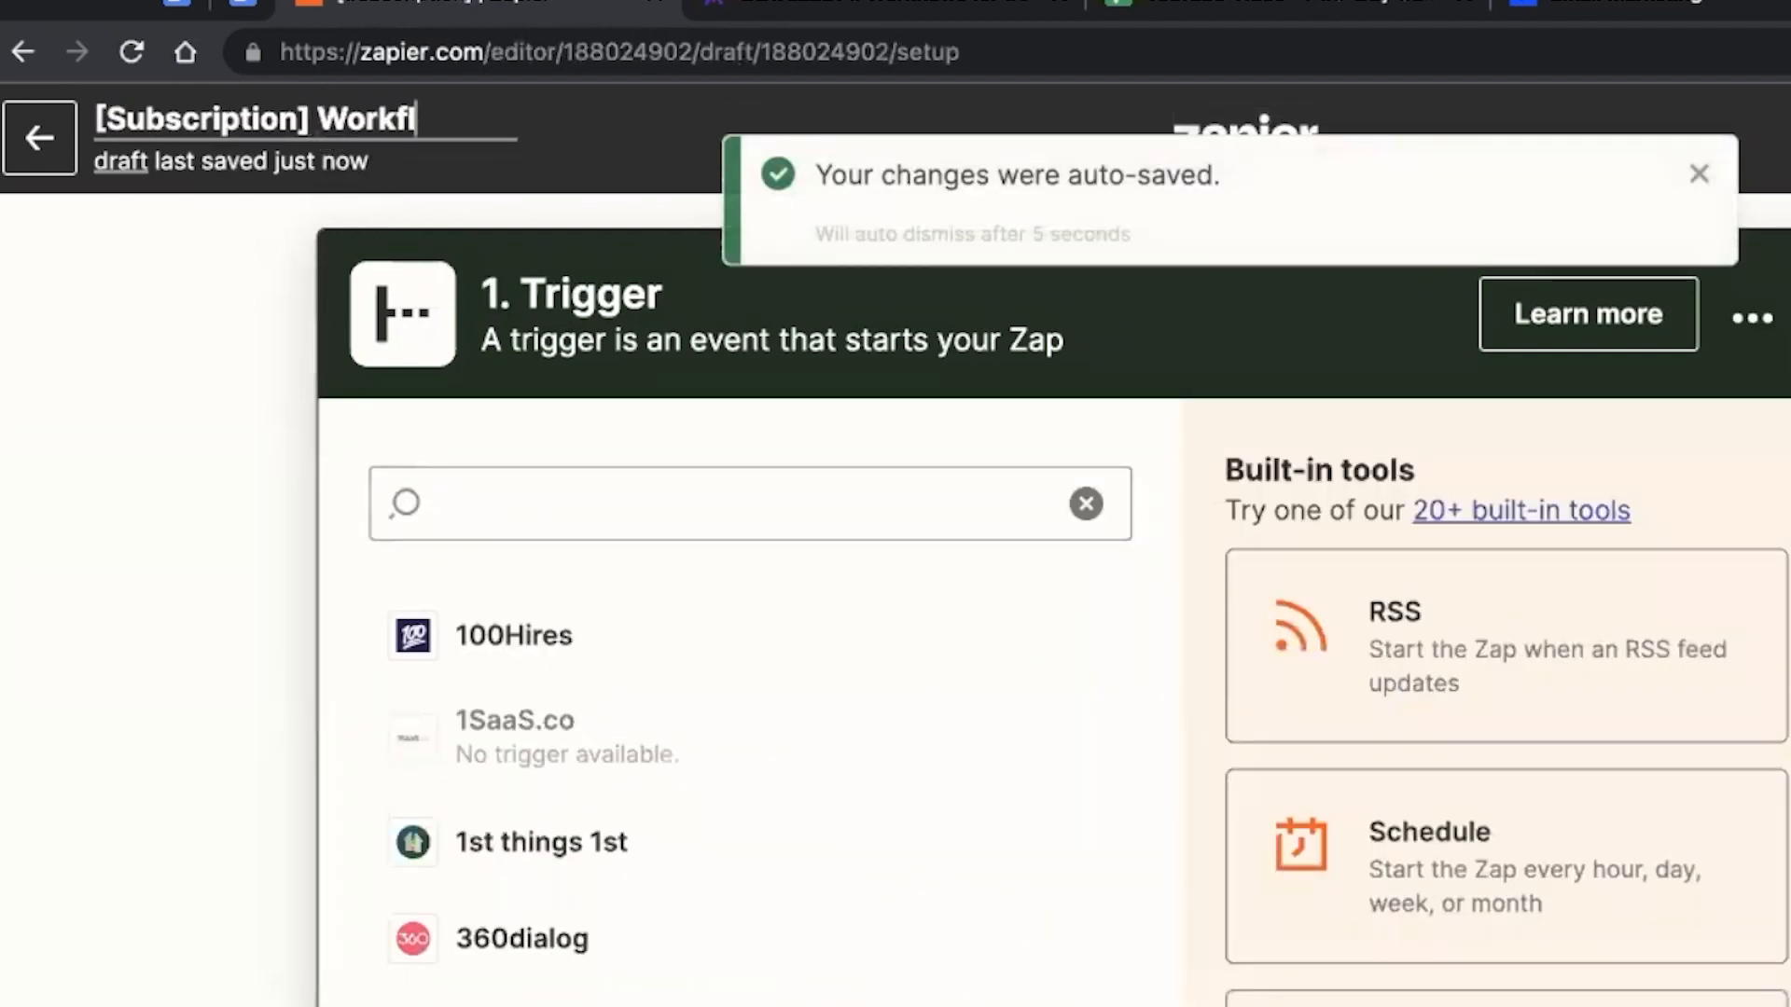
text(ow 3 - Cancellat)
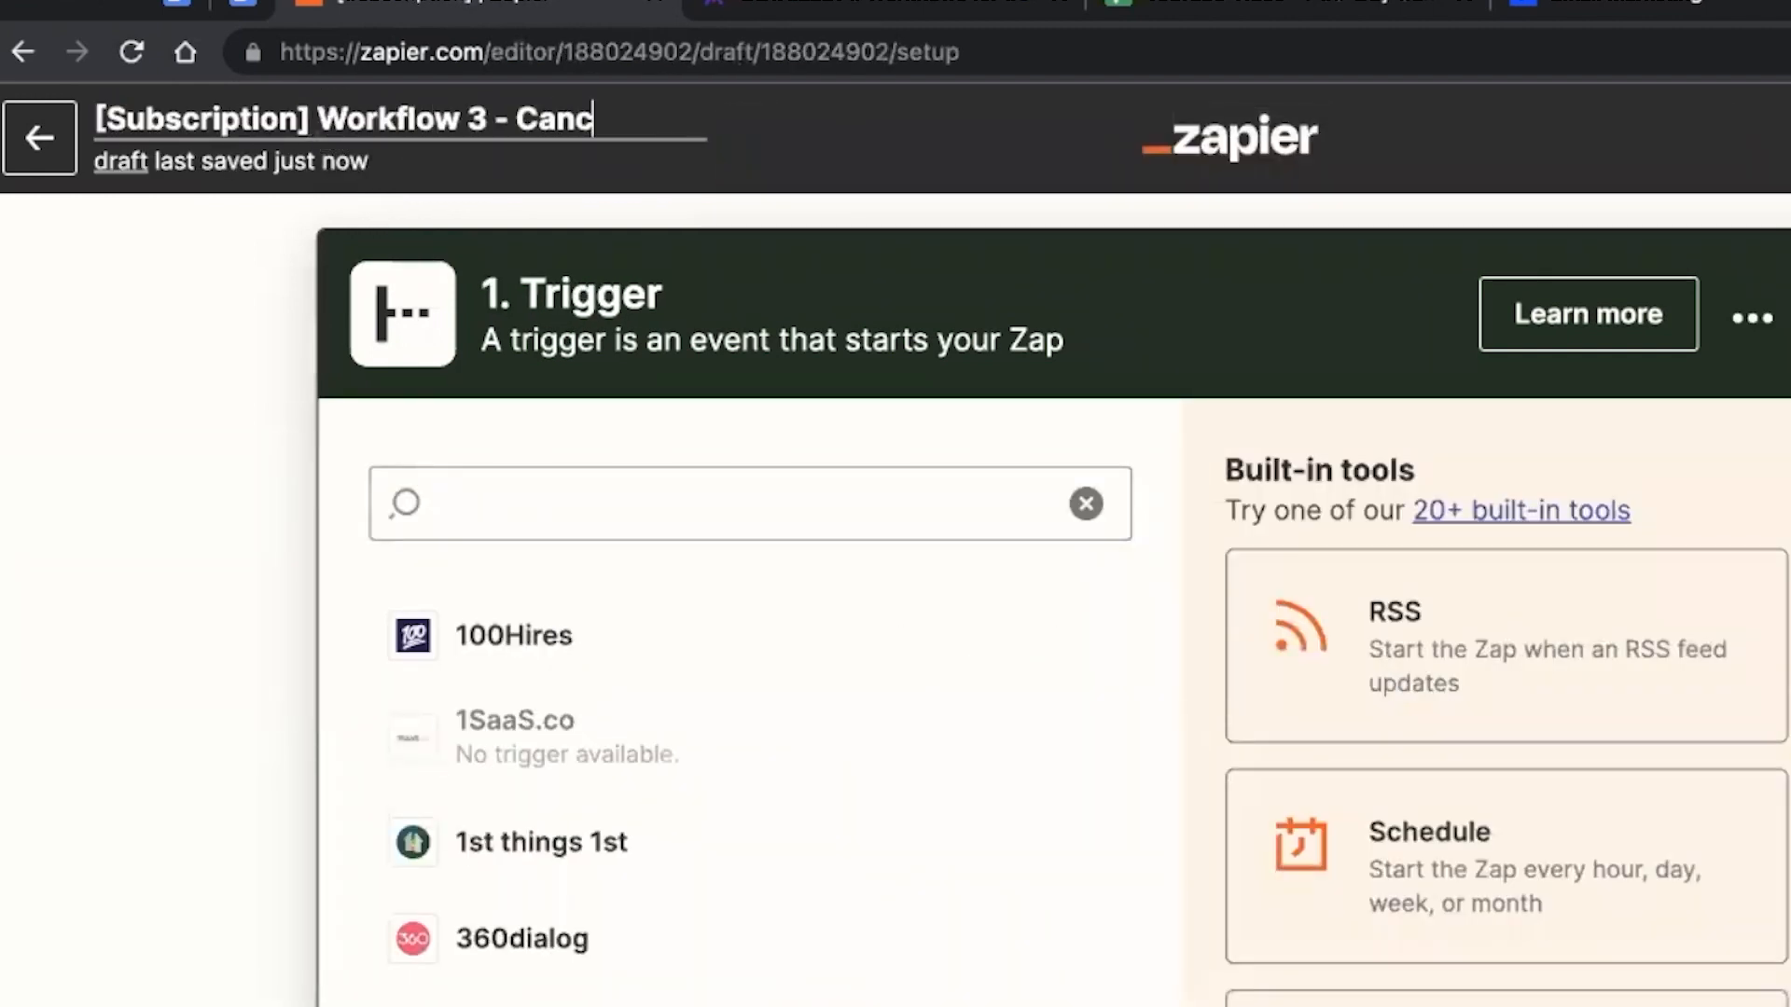
text(ions)
Set the trigger to ThriveCart's Recurring Payments Cancelled event and continue with the connected ThriveCart account
click(482, 487)
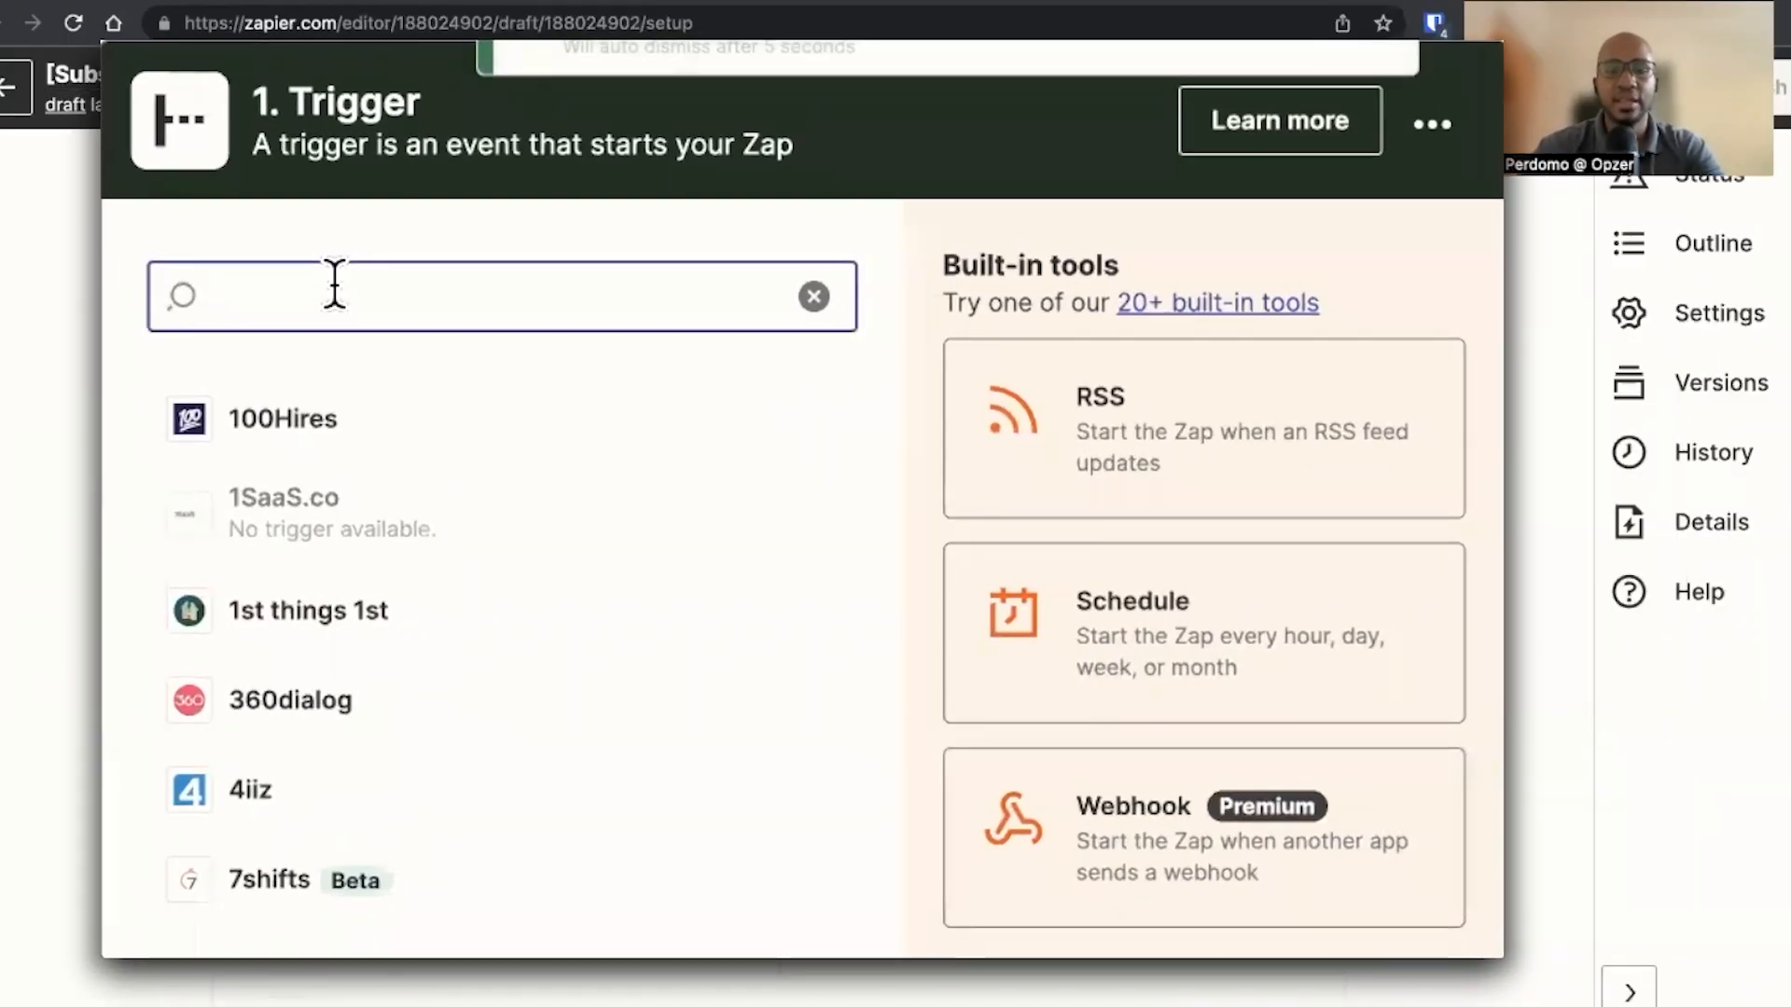
text(thrive)
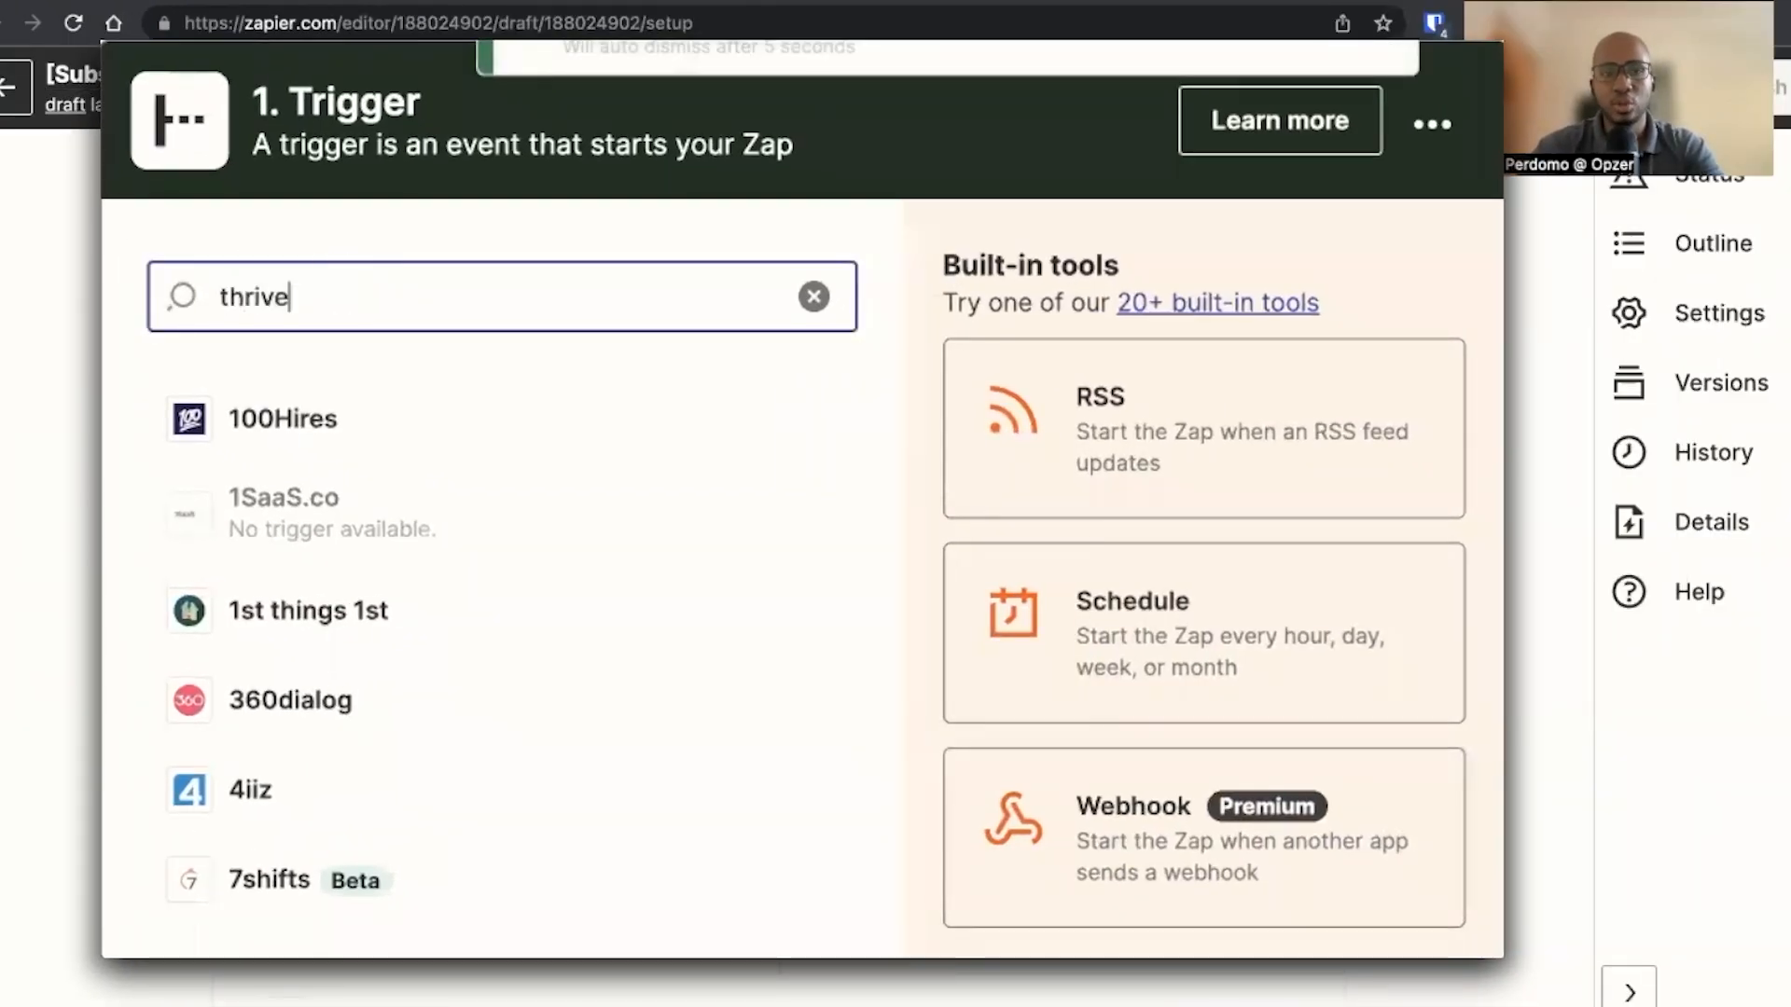
click(401, 434)
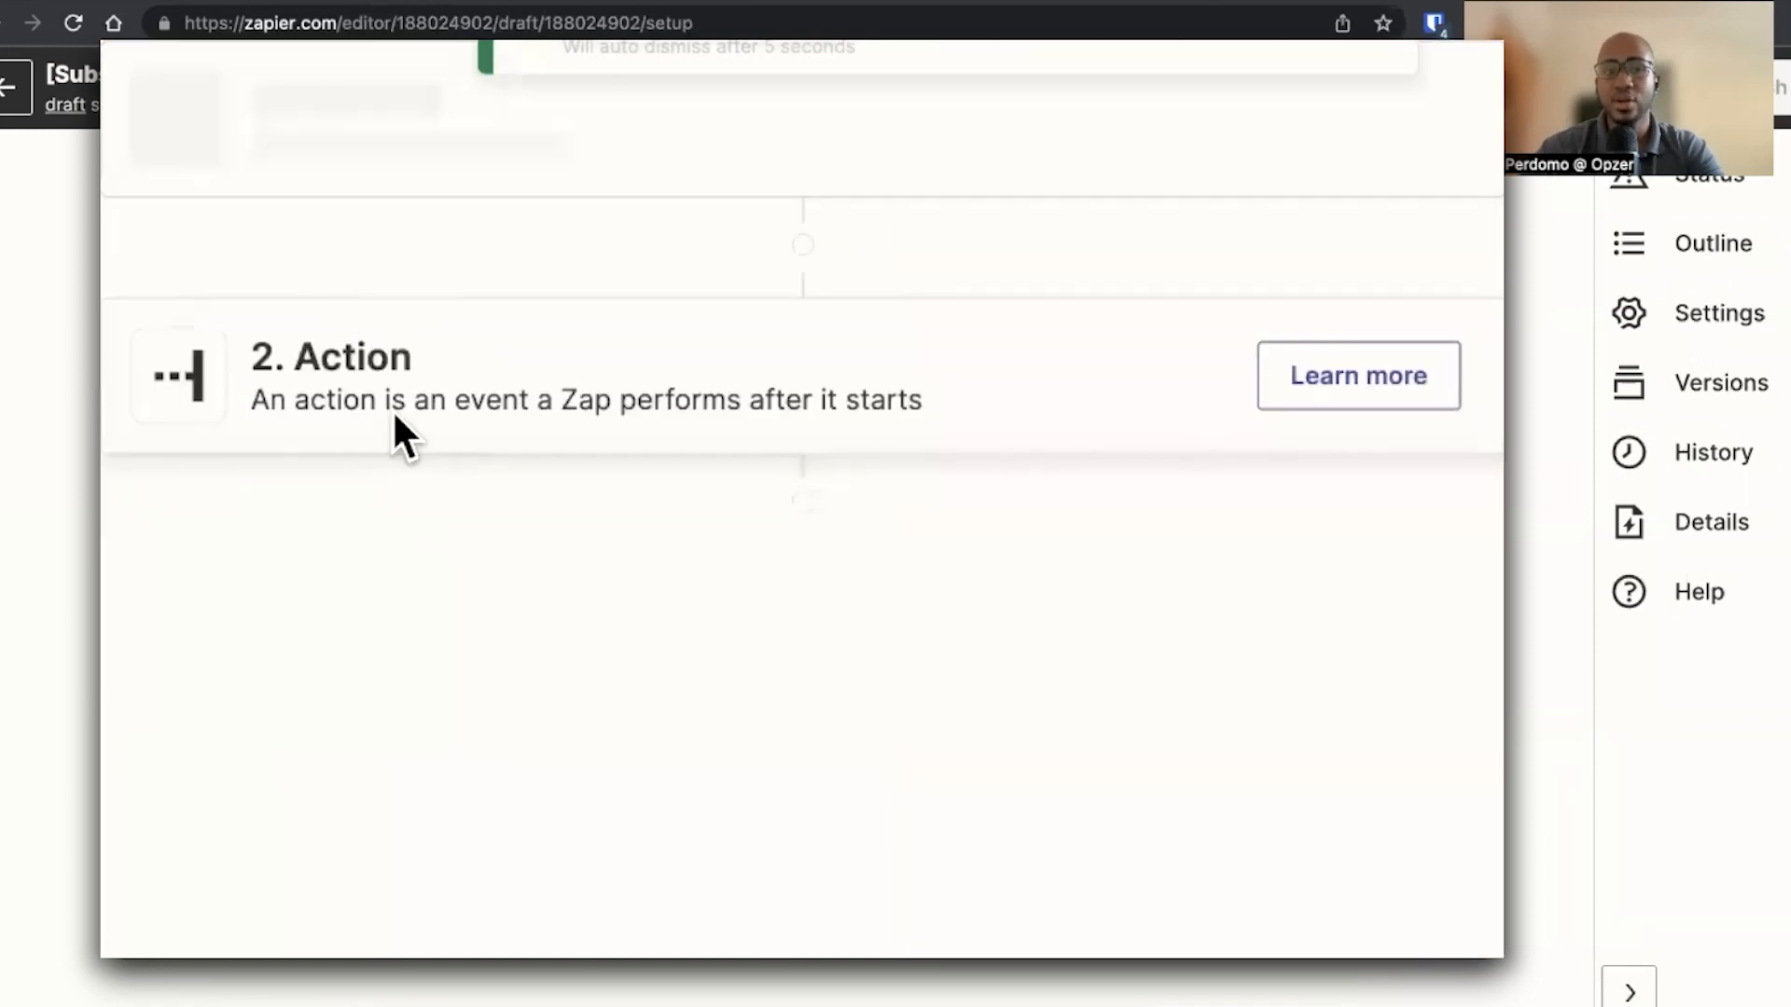
text(can)
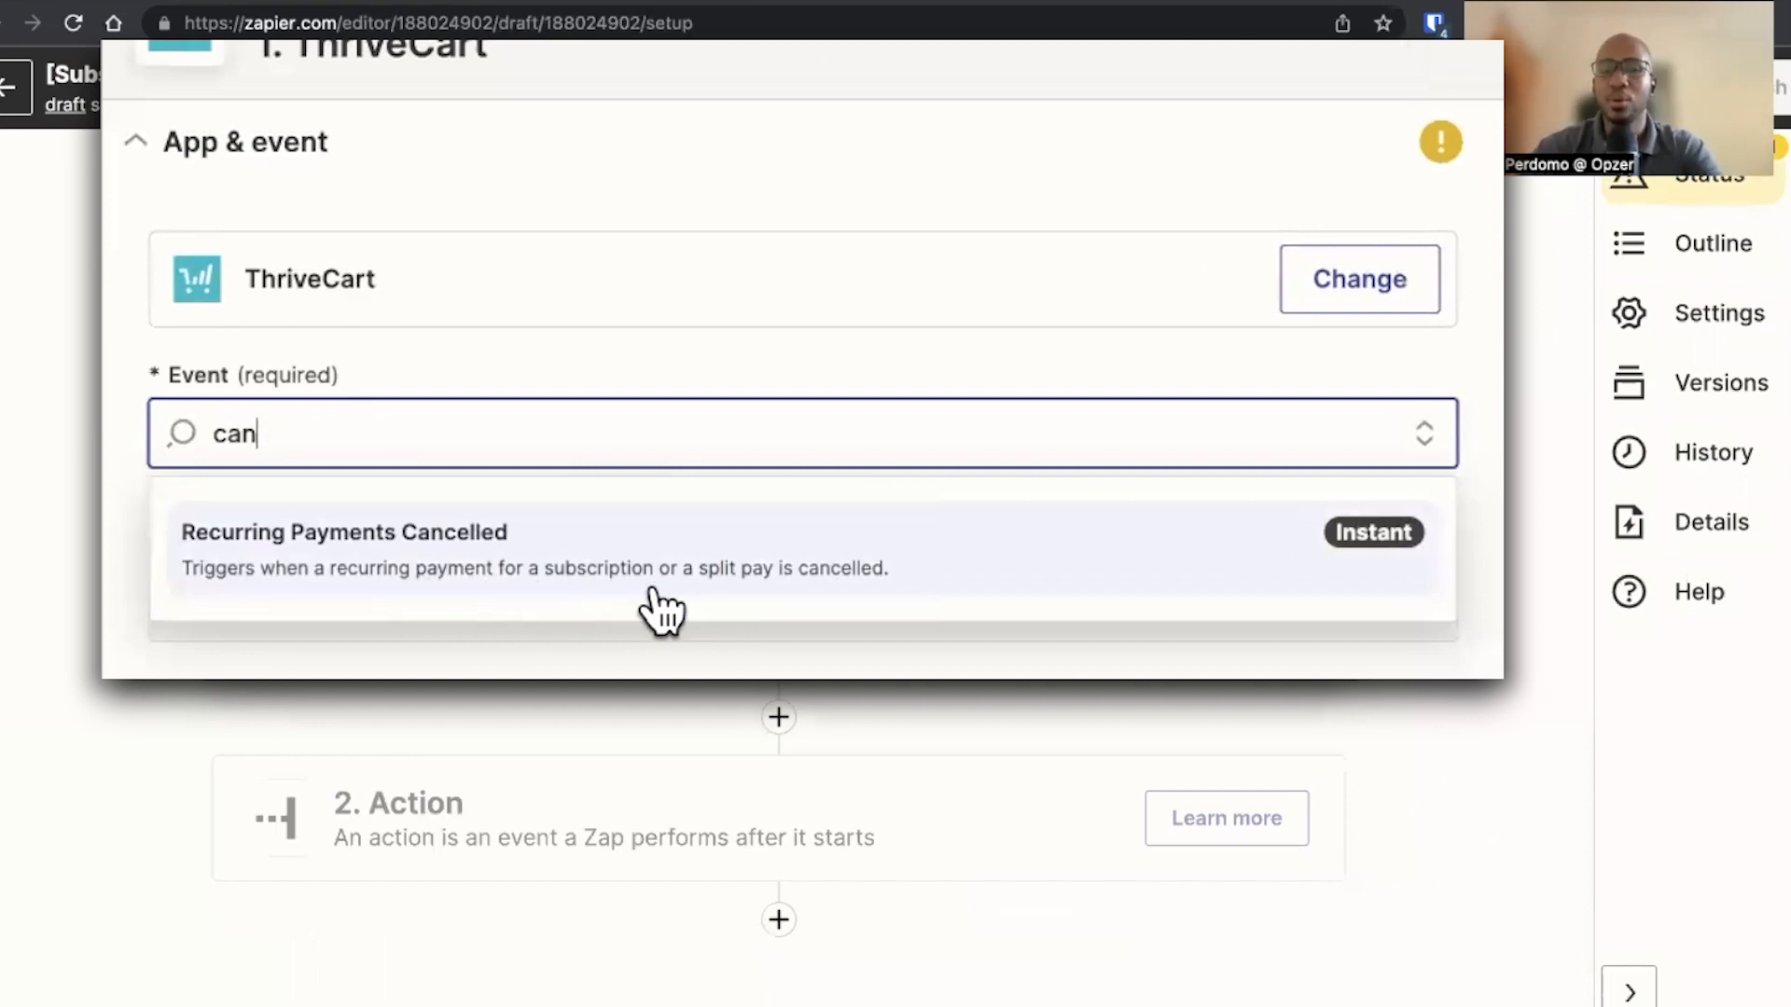
click(656, 590)
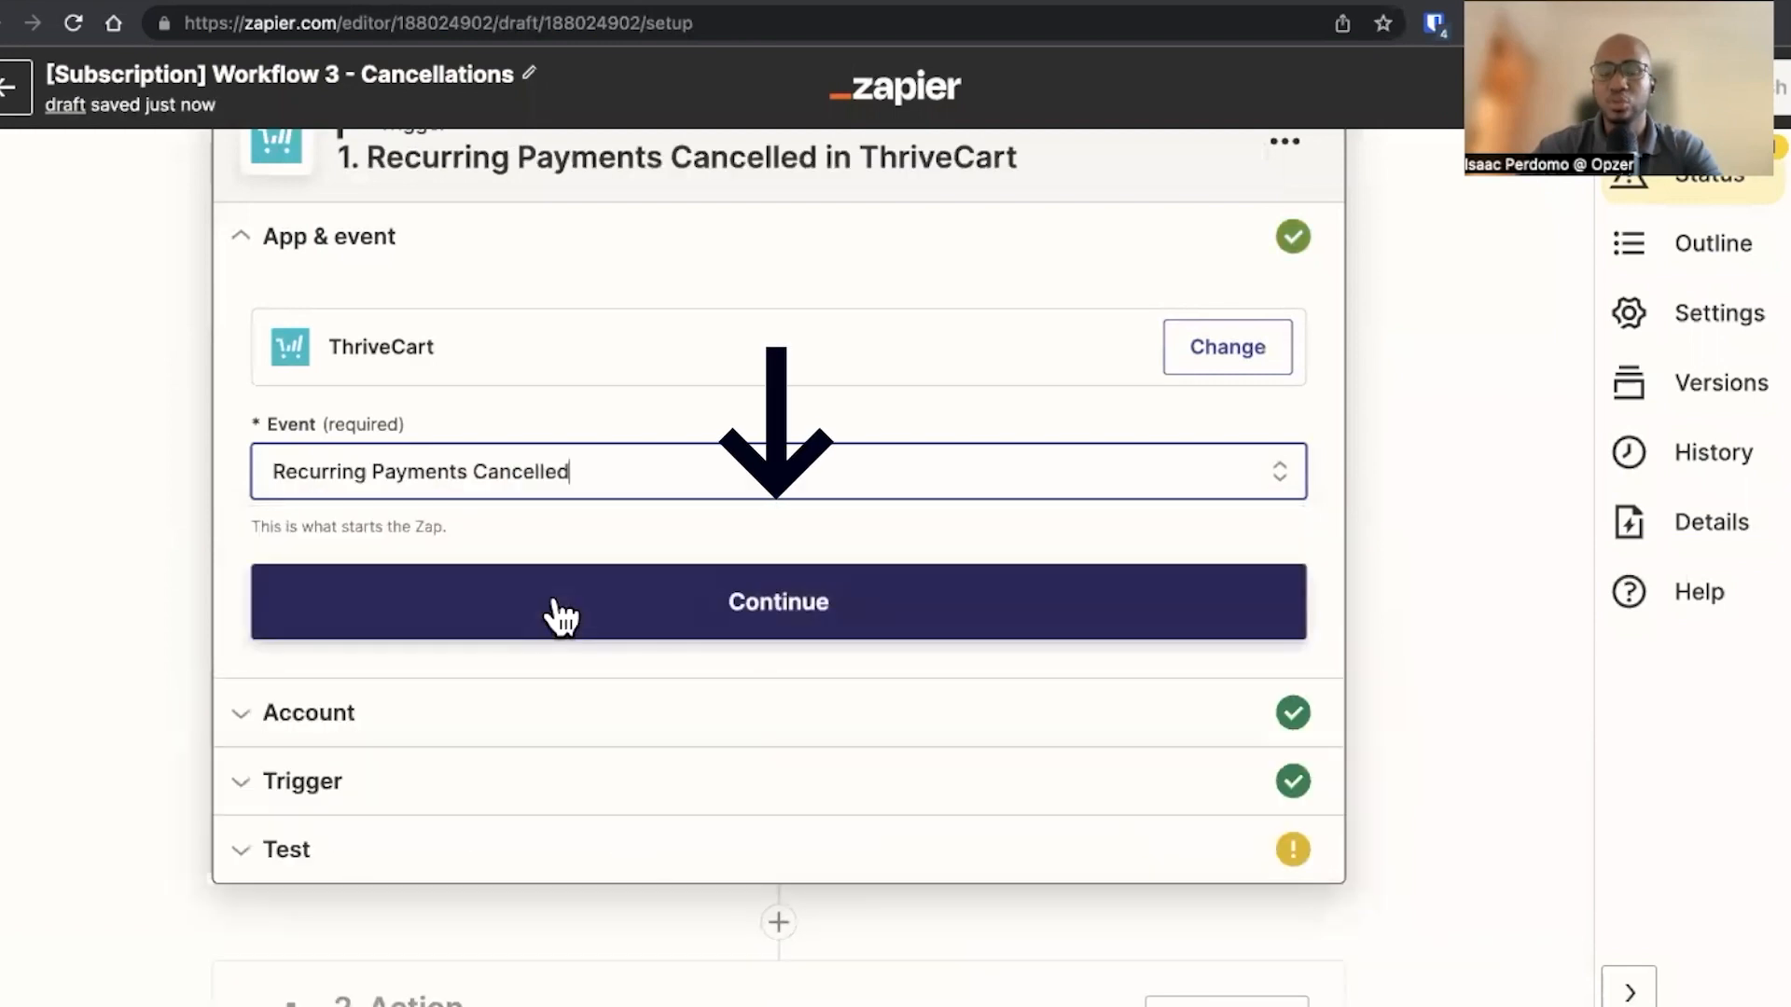
click(554, 602)
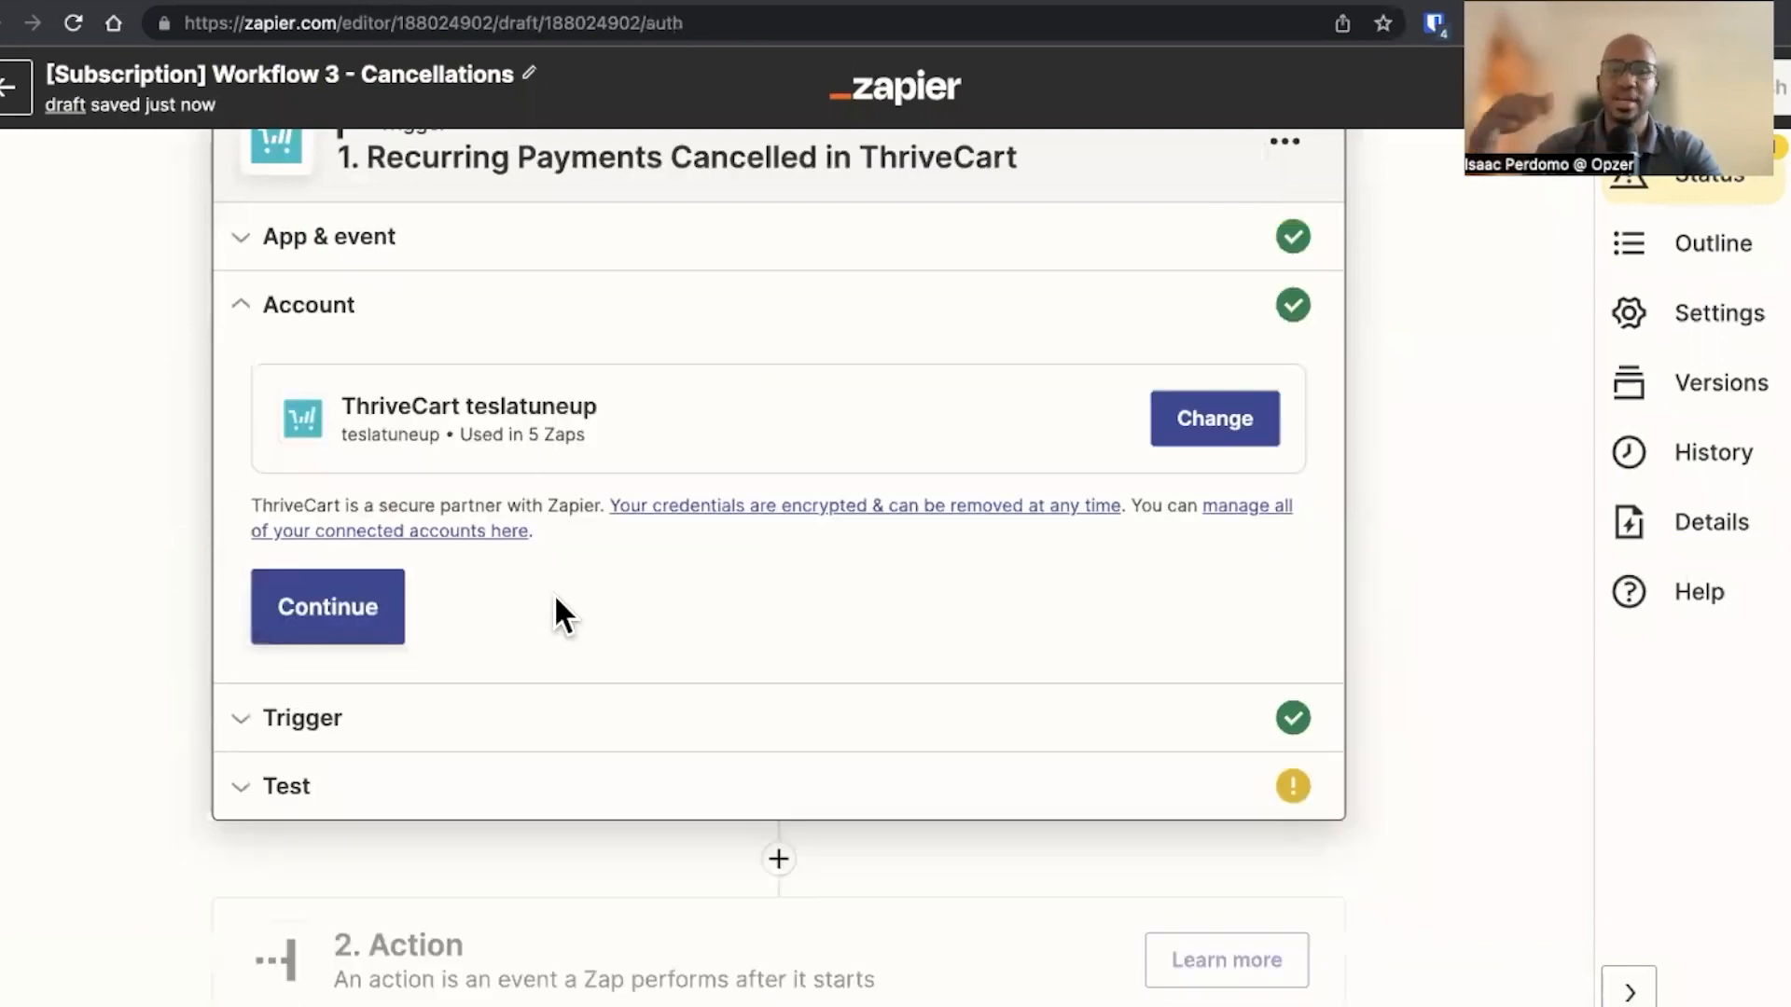
click(351, 624)
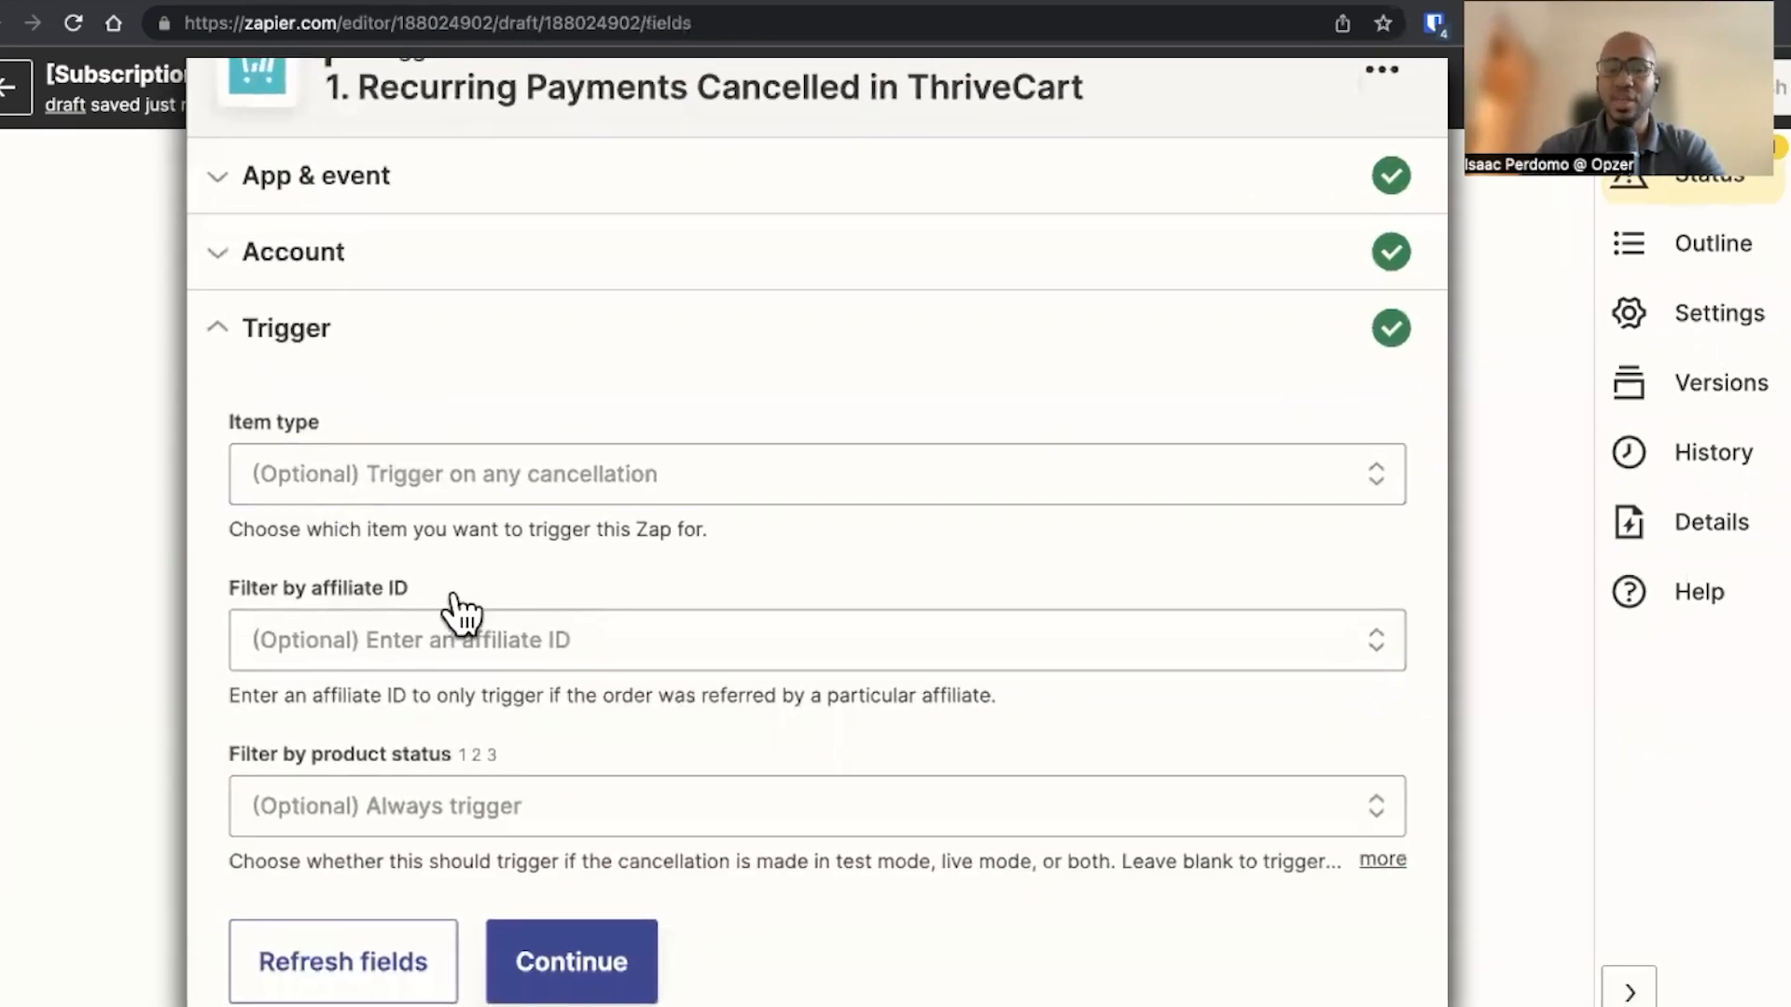
Set the trigger's item type to A product, or products and select Testing Product as the product
click(451, 504)
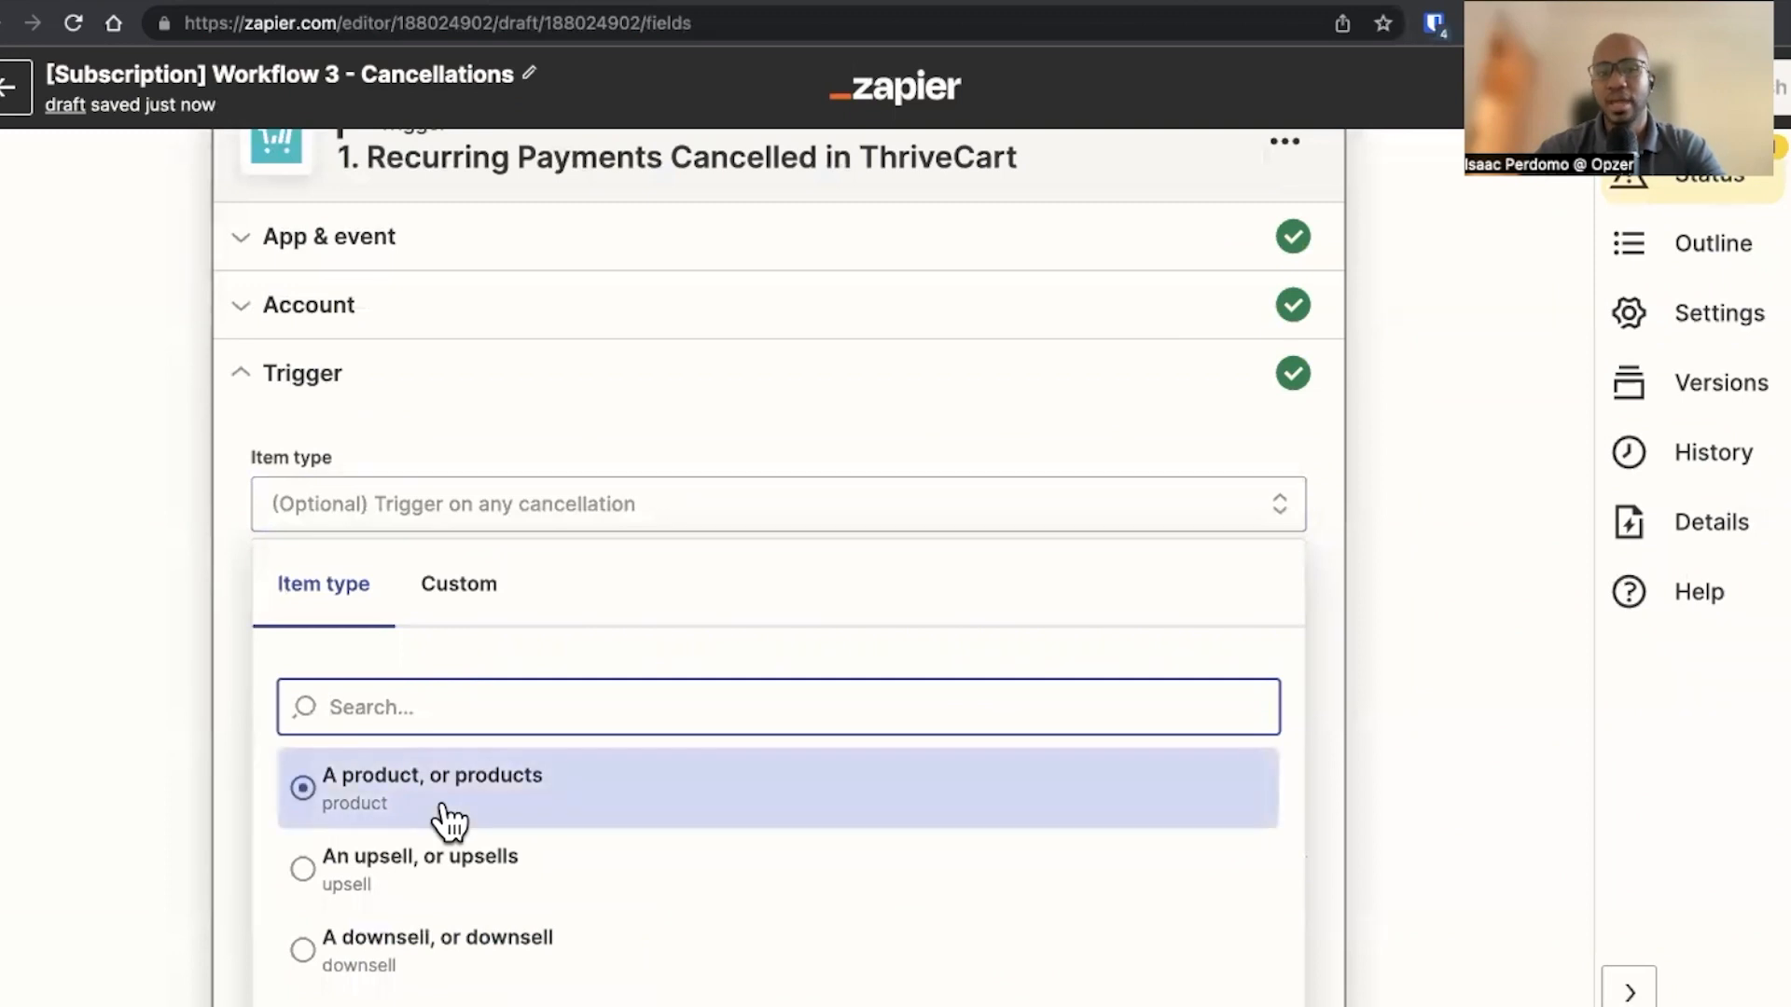
click(451, 820)
click(483, 666)
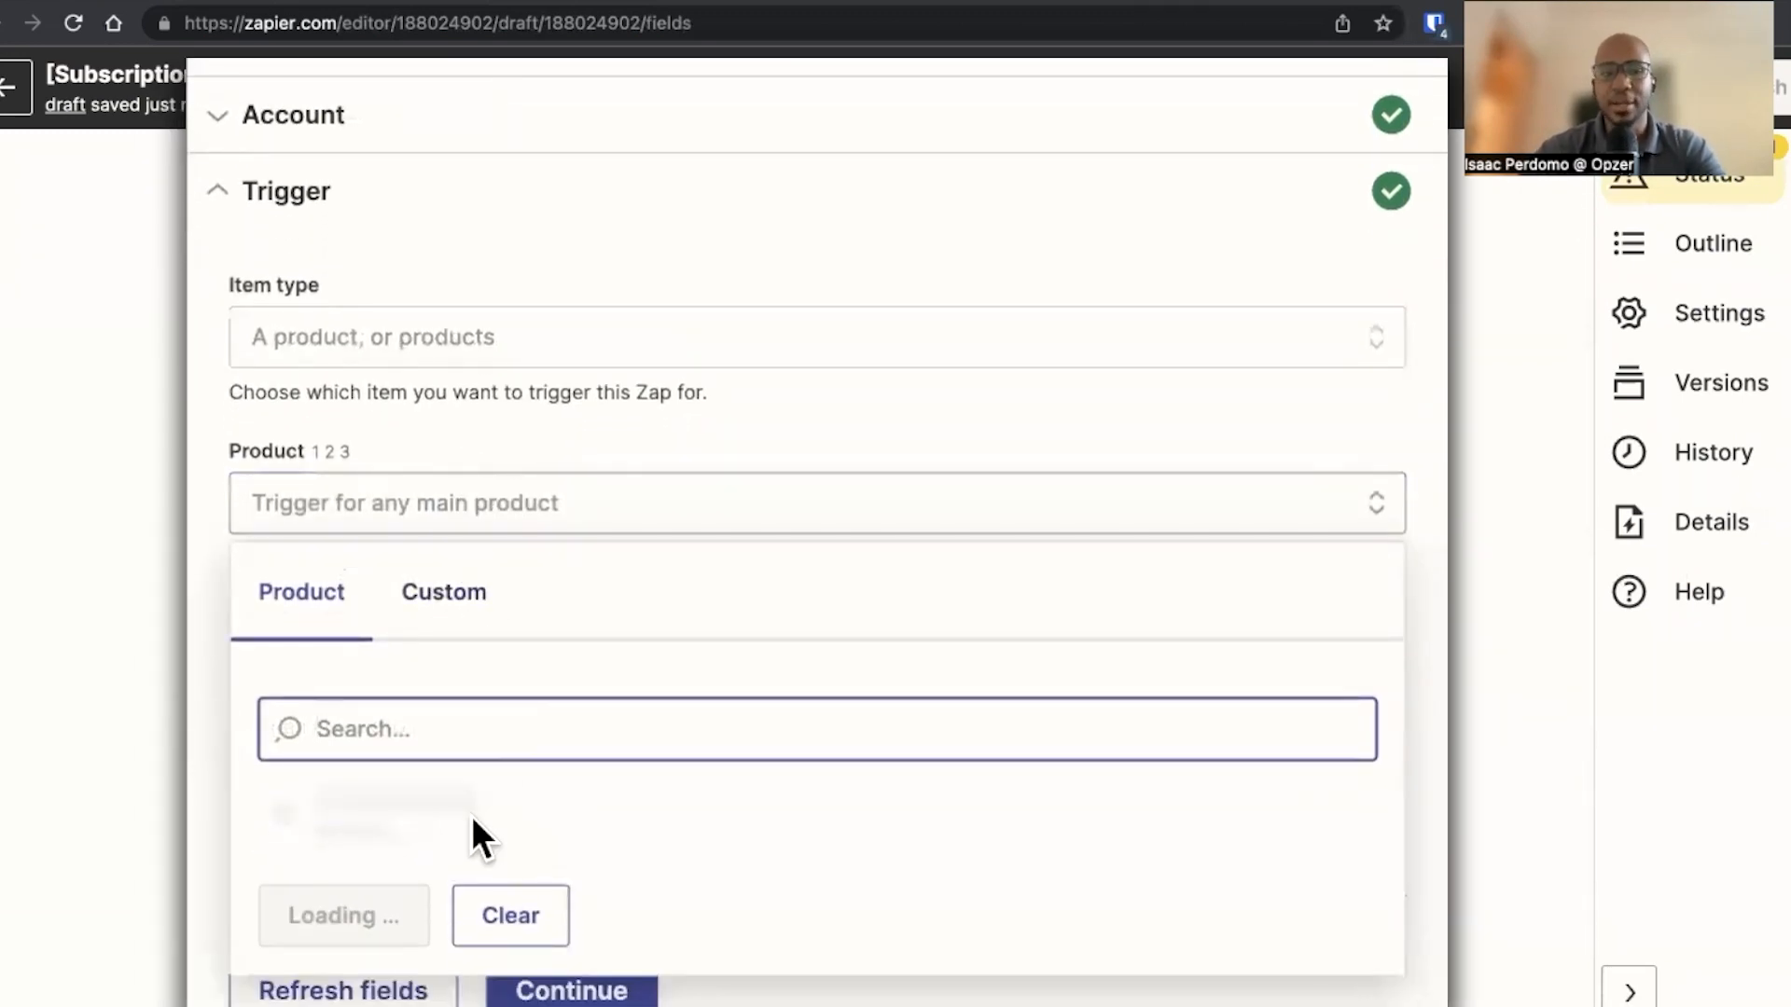
click(483, 819)
scroll(453, 832, down, 3)
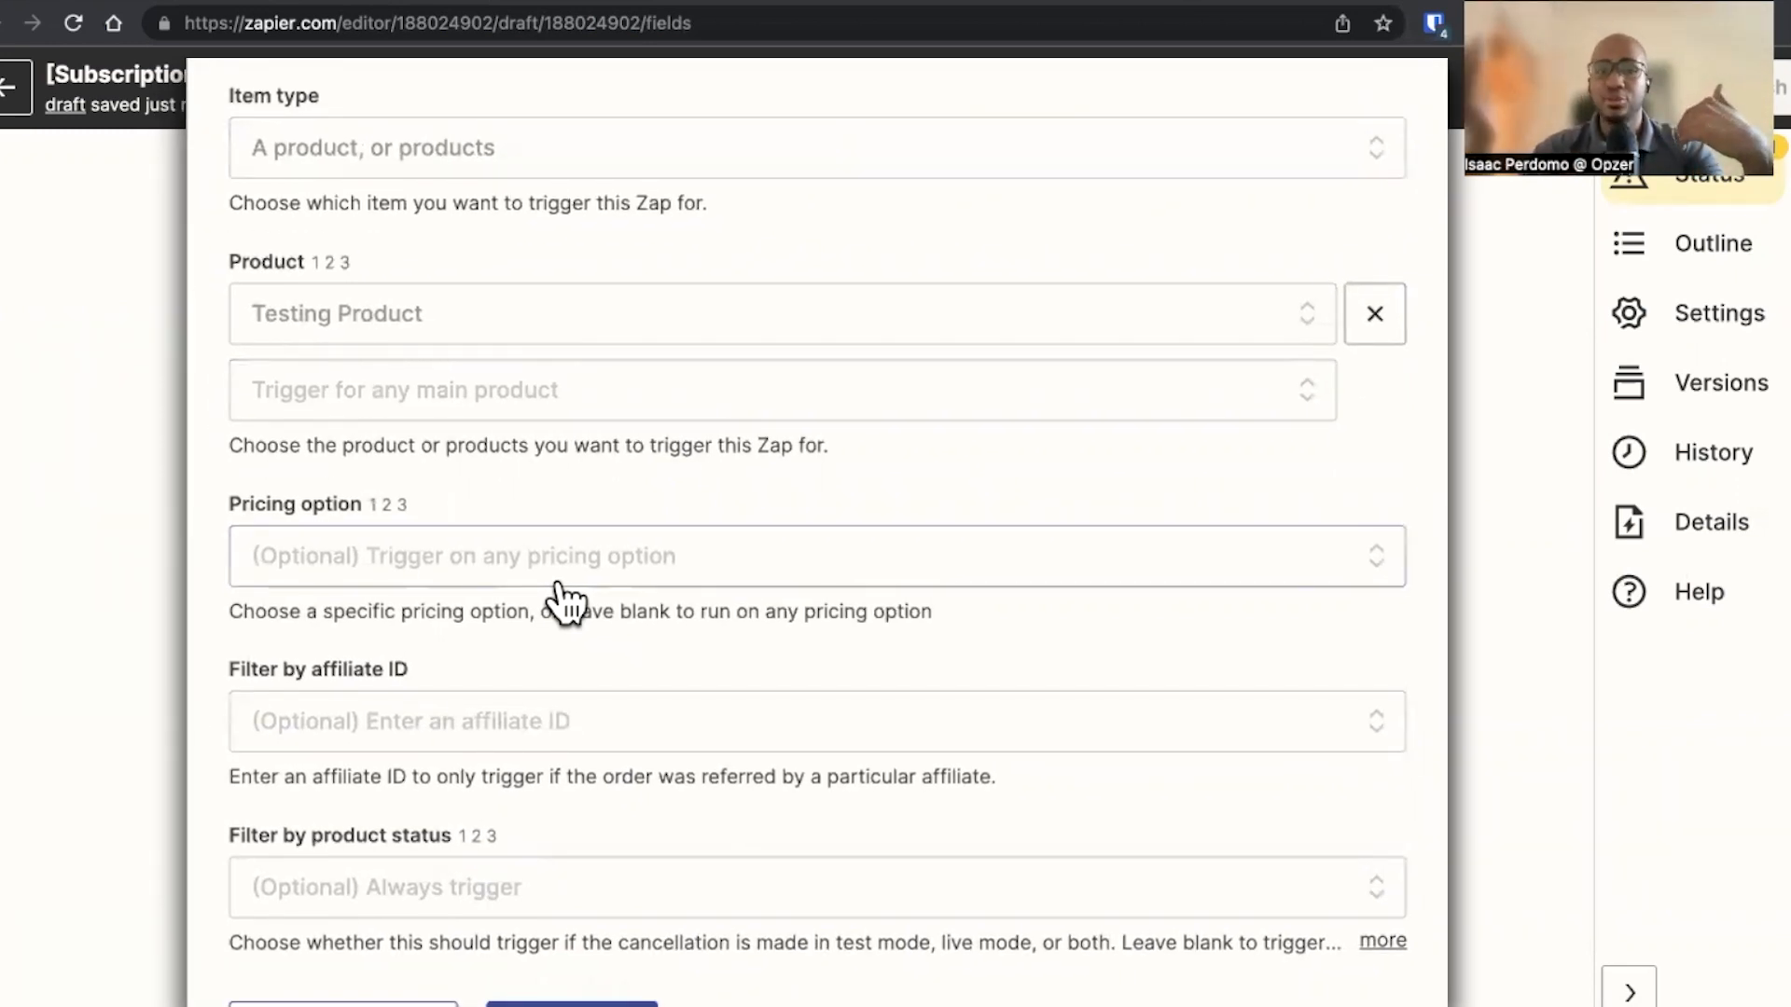
Continue the trigger setup without choosing a pricing option
click(501, 574)
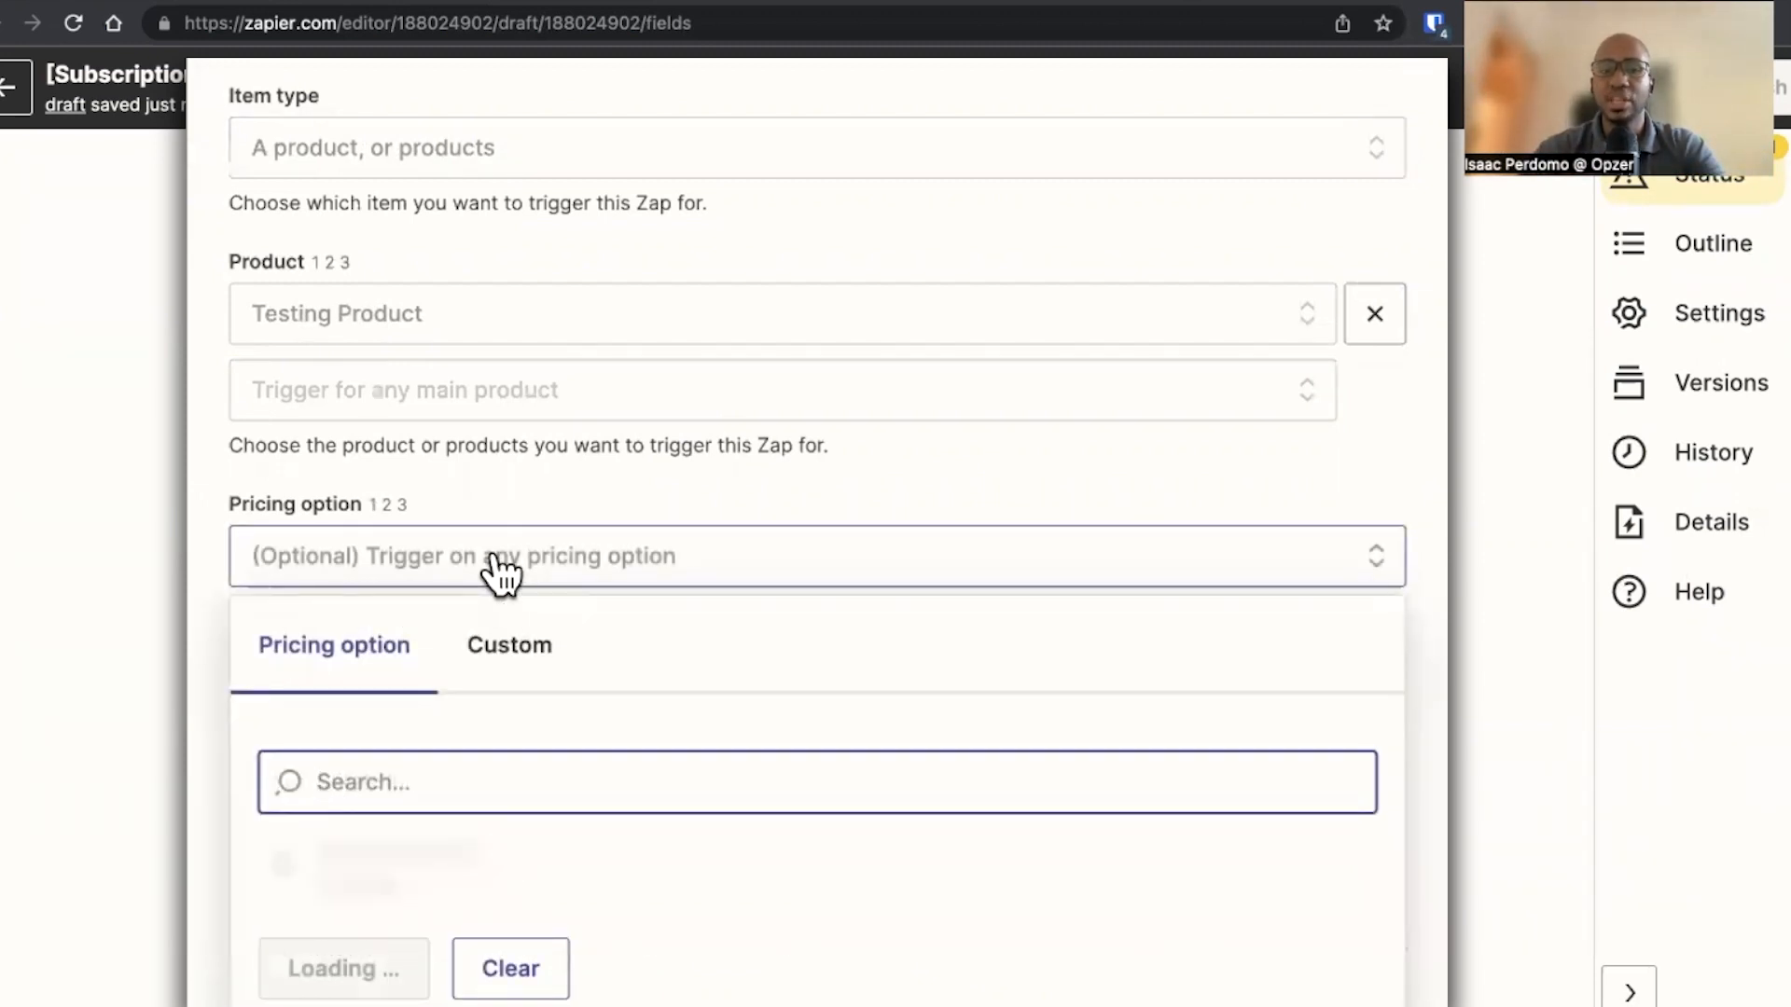
click(207, 522)
scroll(419, 751, down, 3)
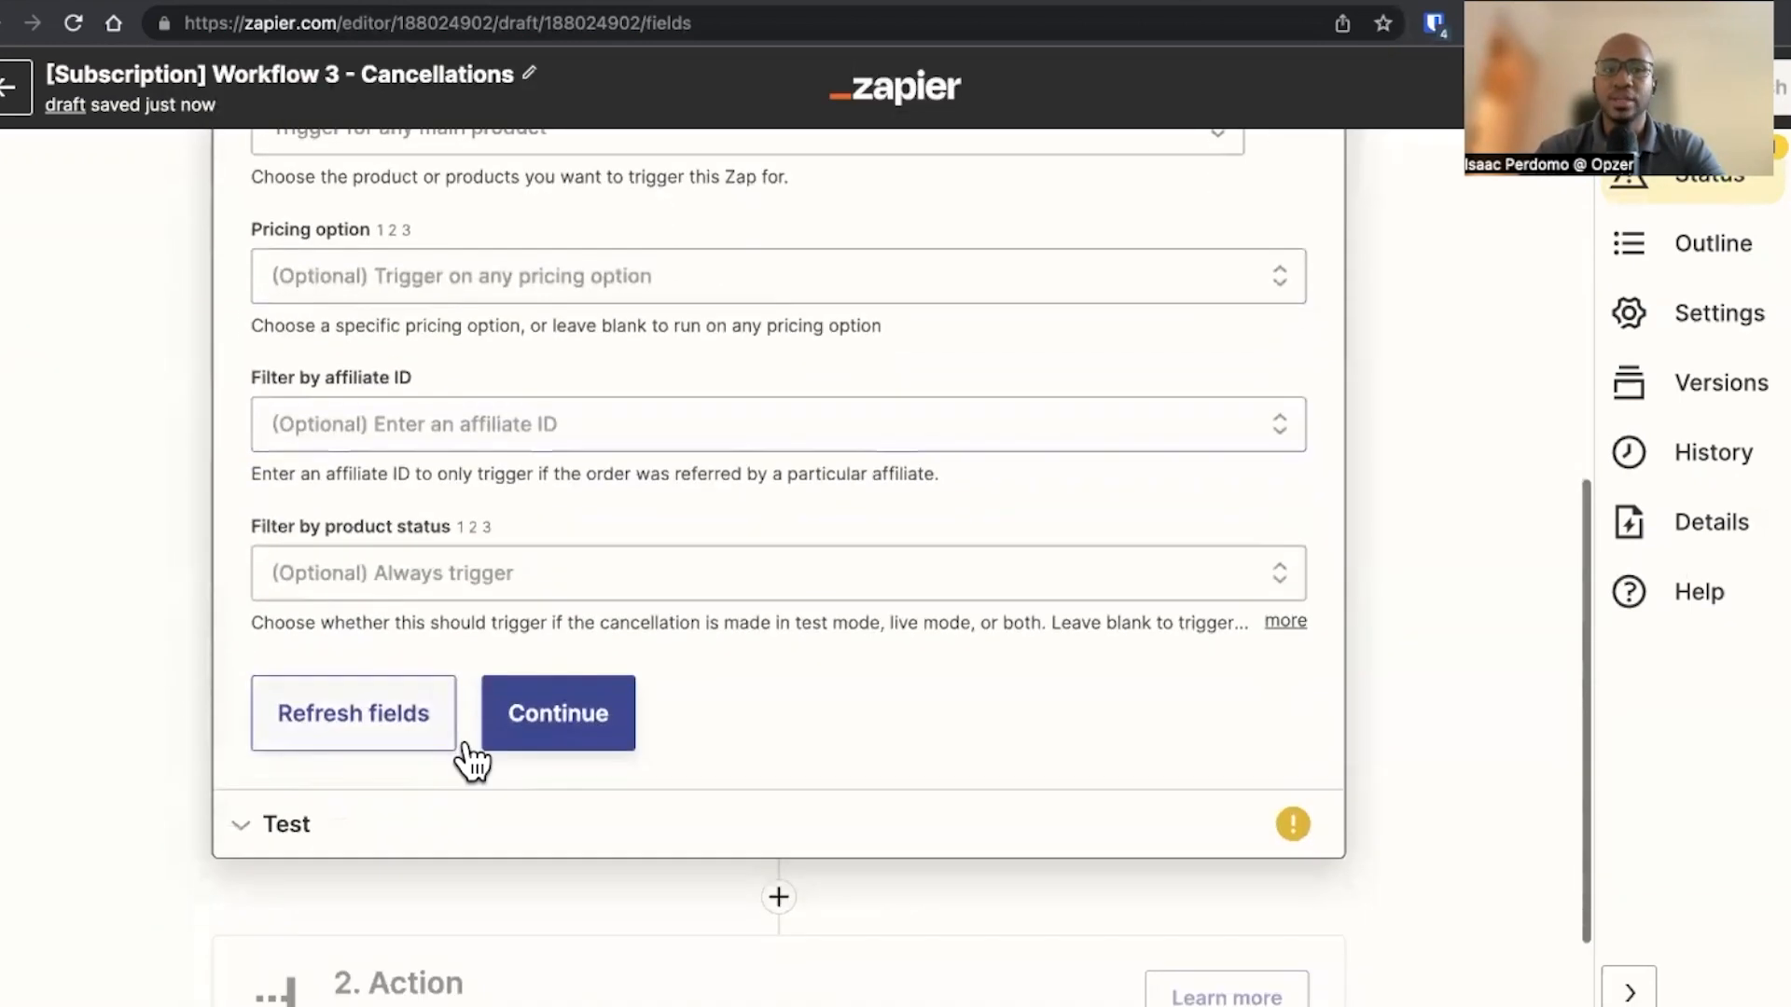
click(532, 744)
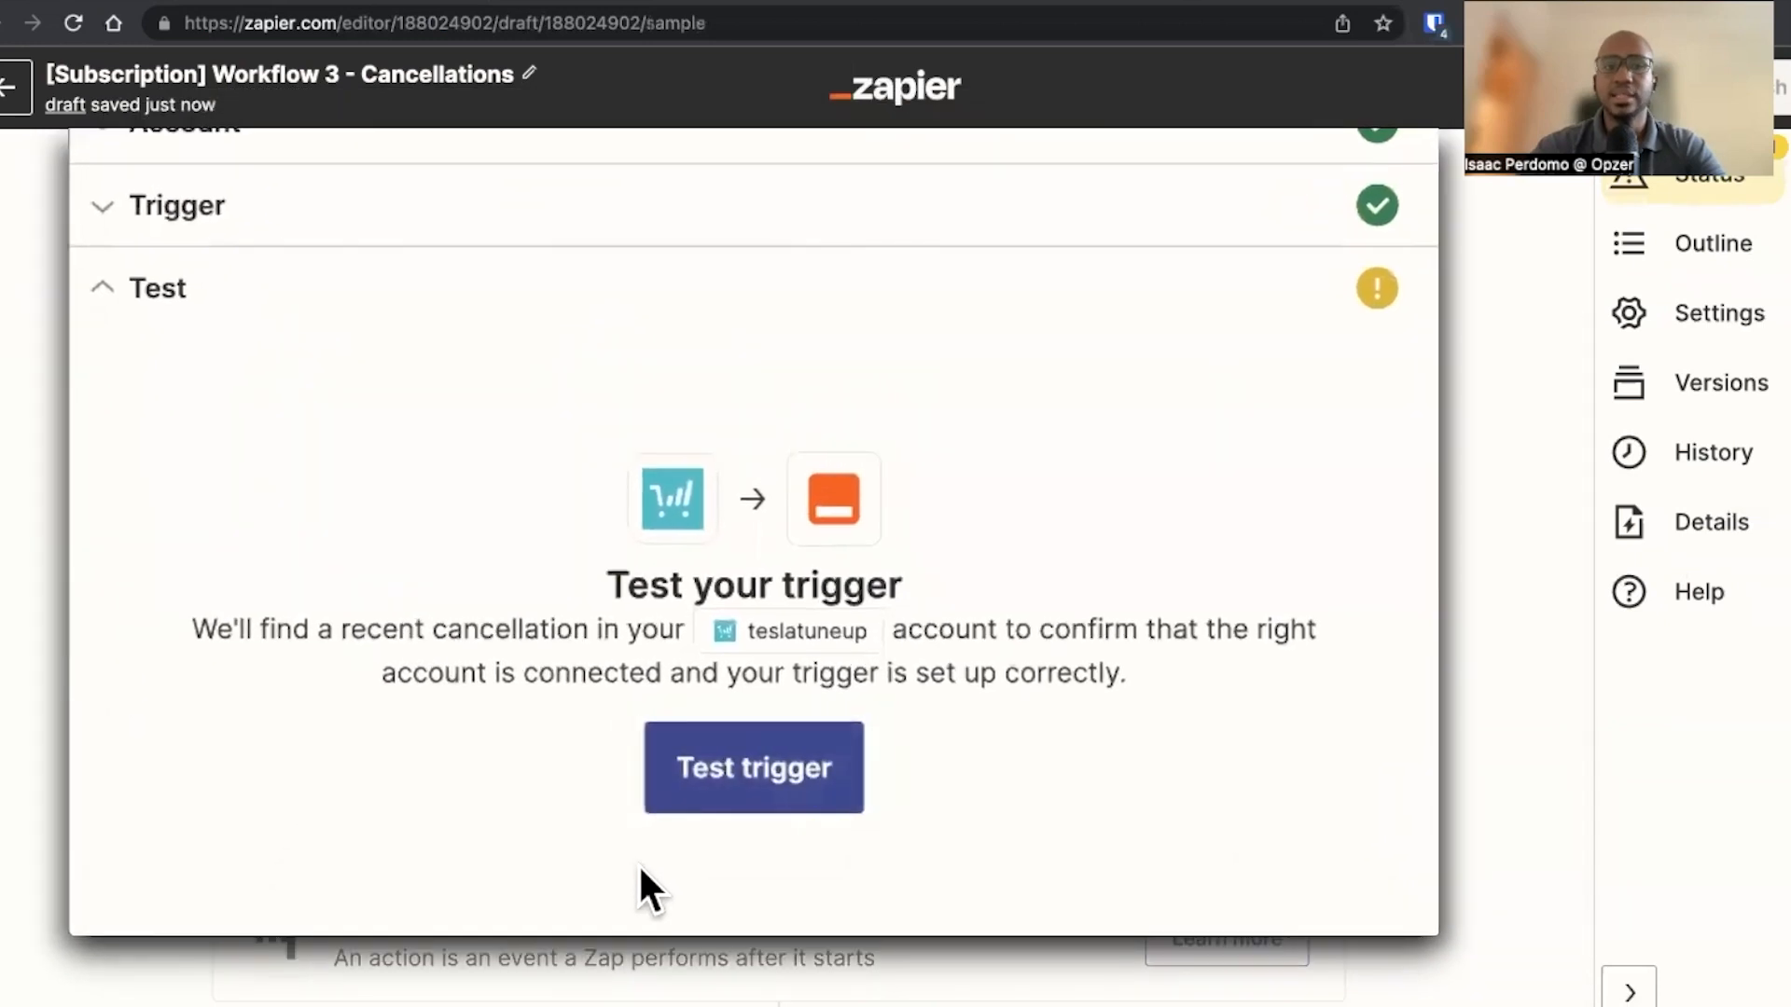
Test the trigger and review the returned cancellation data down to the billing period end fields
click(709, 800)
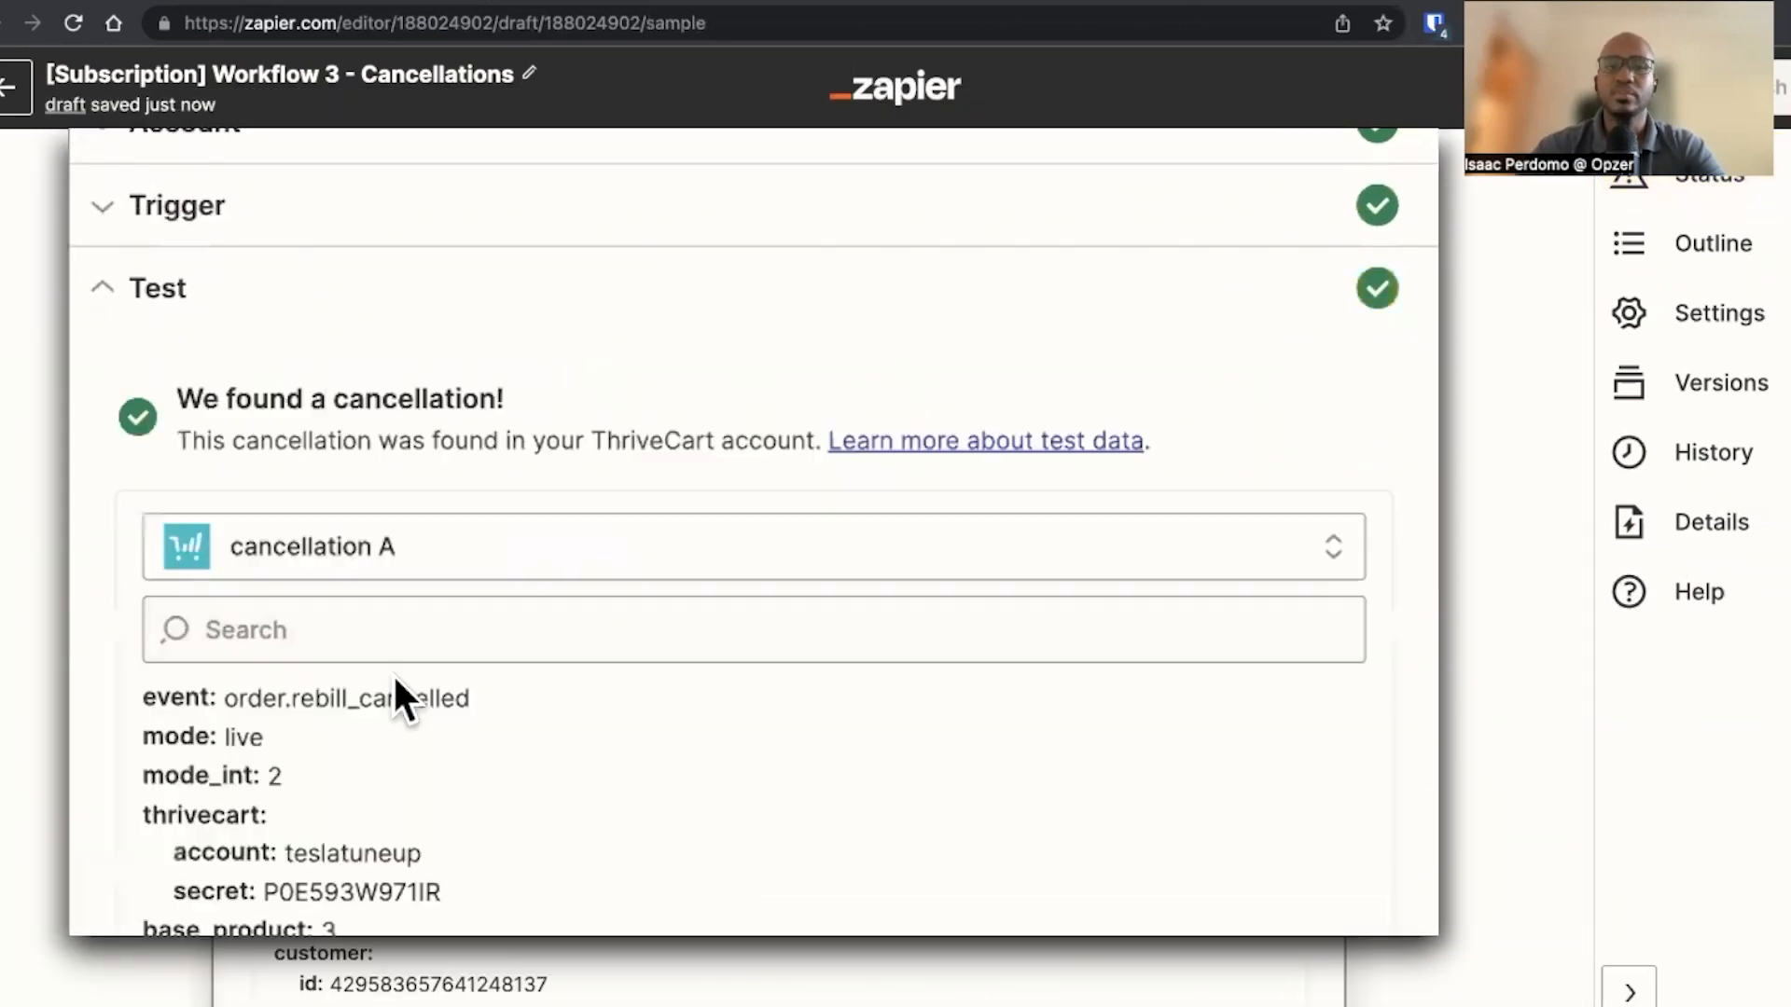
scroll(205, 481, down, 2)
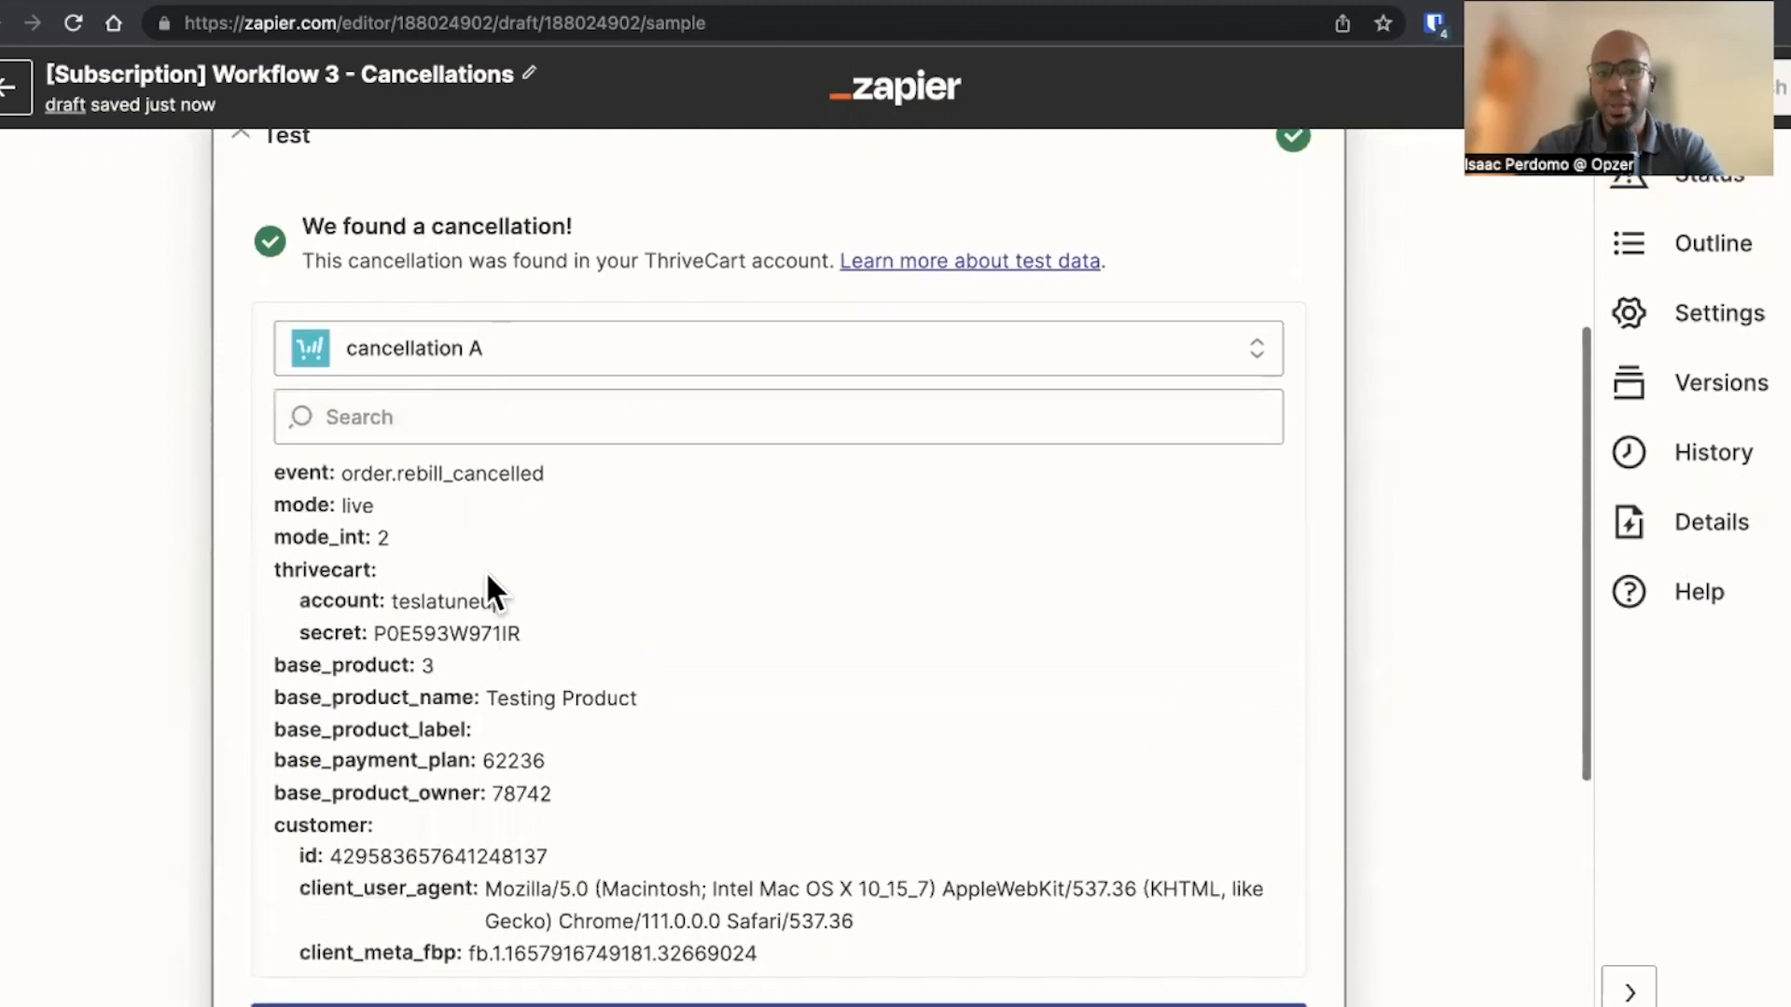
scroll(501, 711, down, 5)
scroll(500, 713, down, 5)
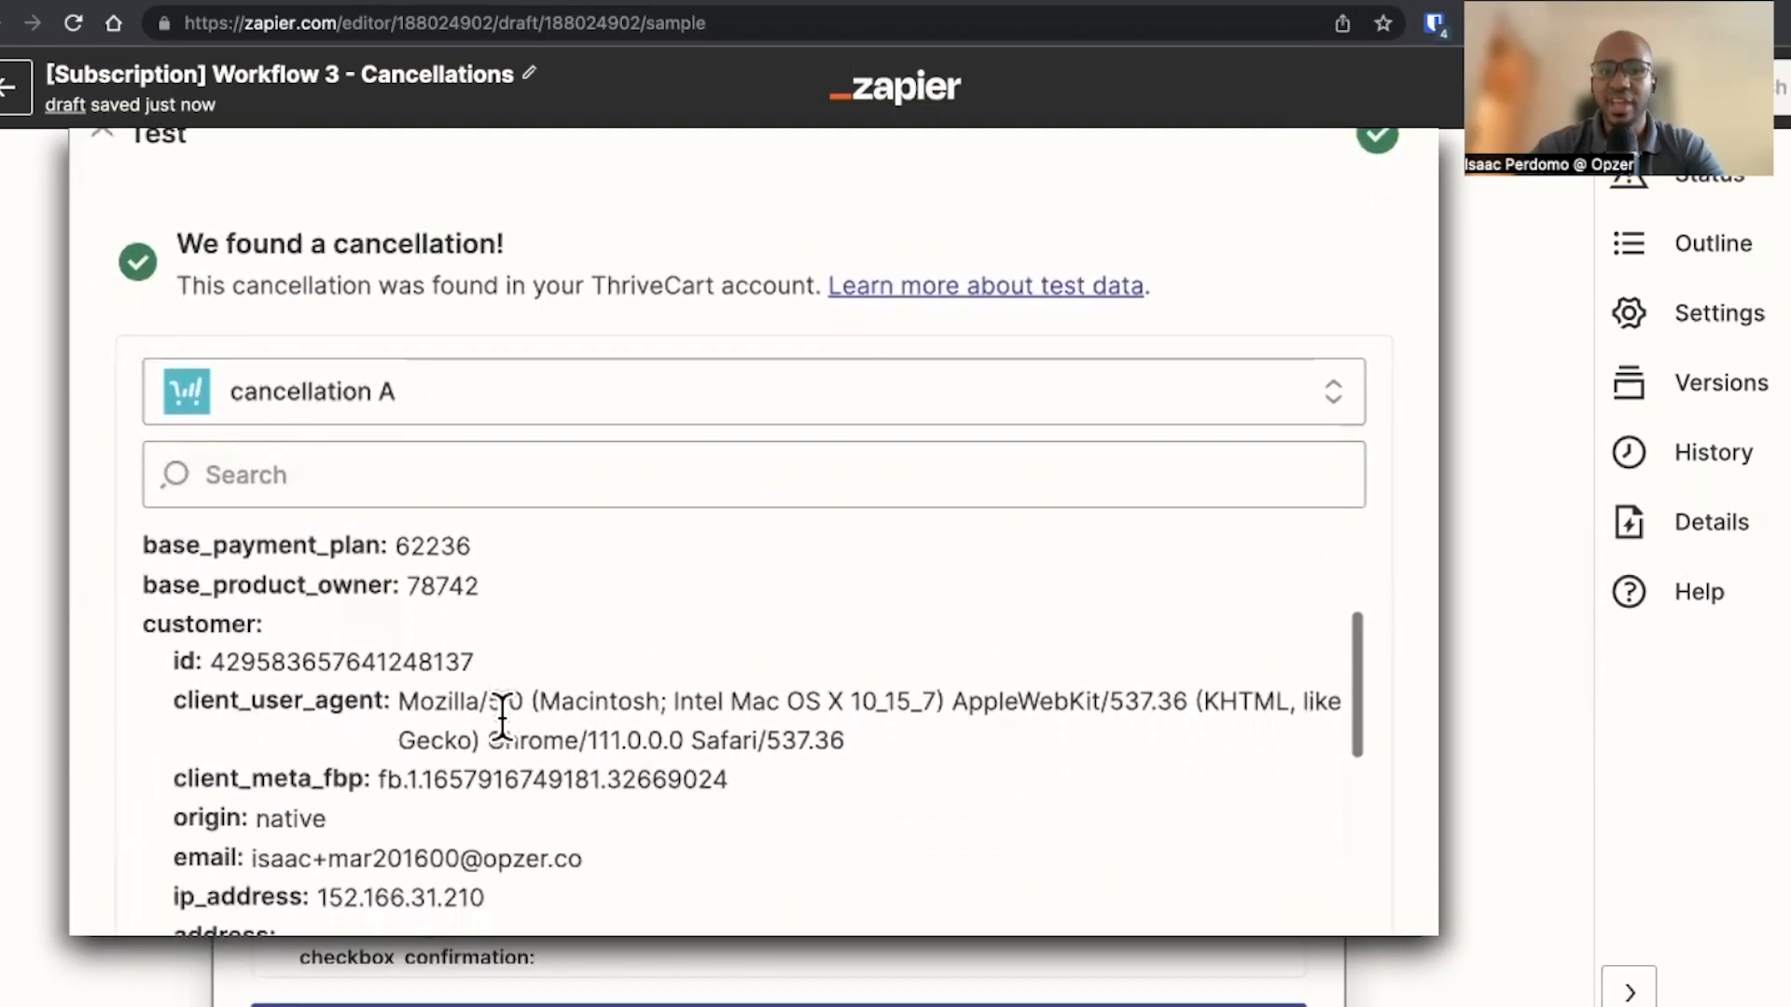
scroll(500, 712, down, 10)
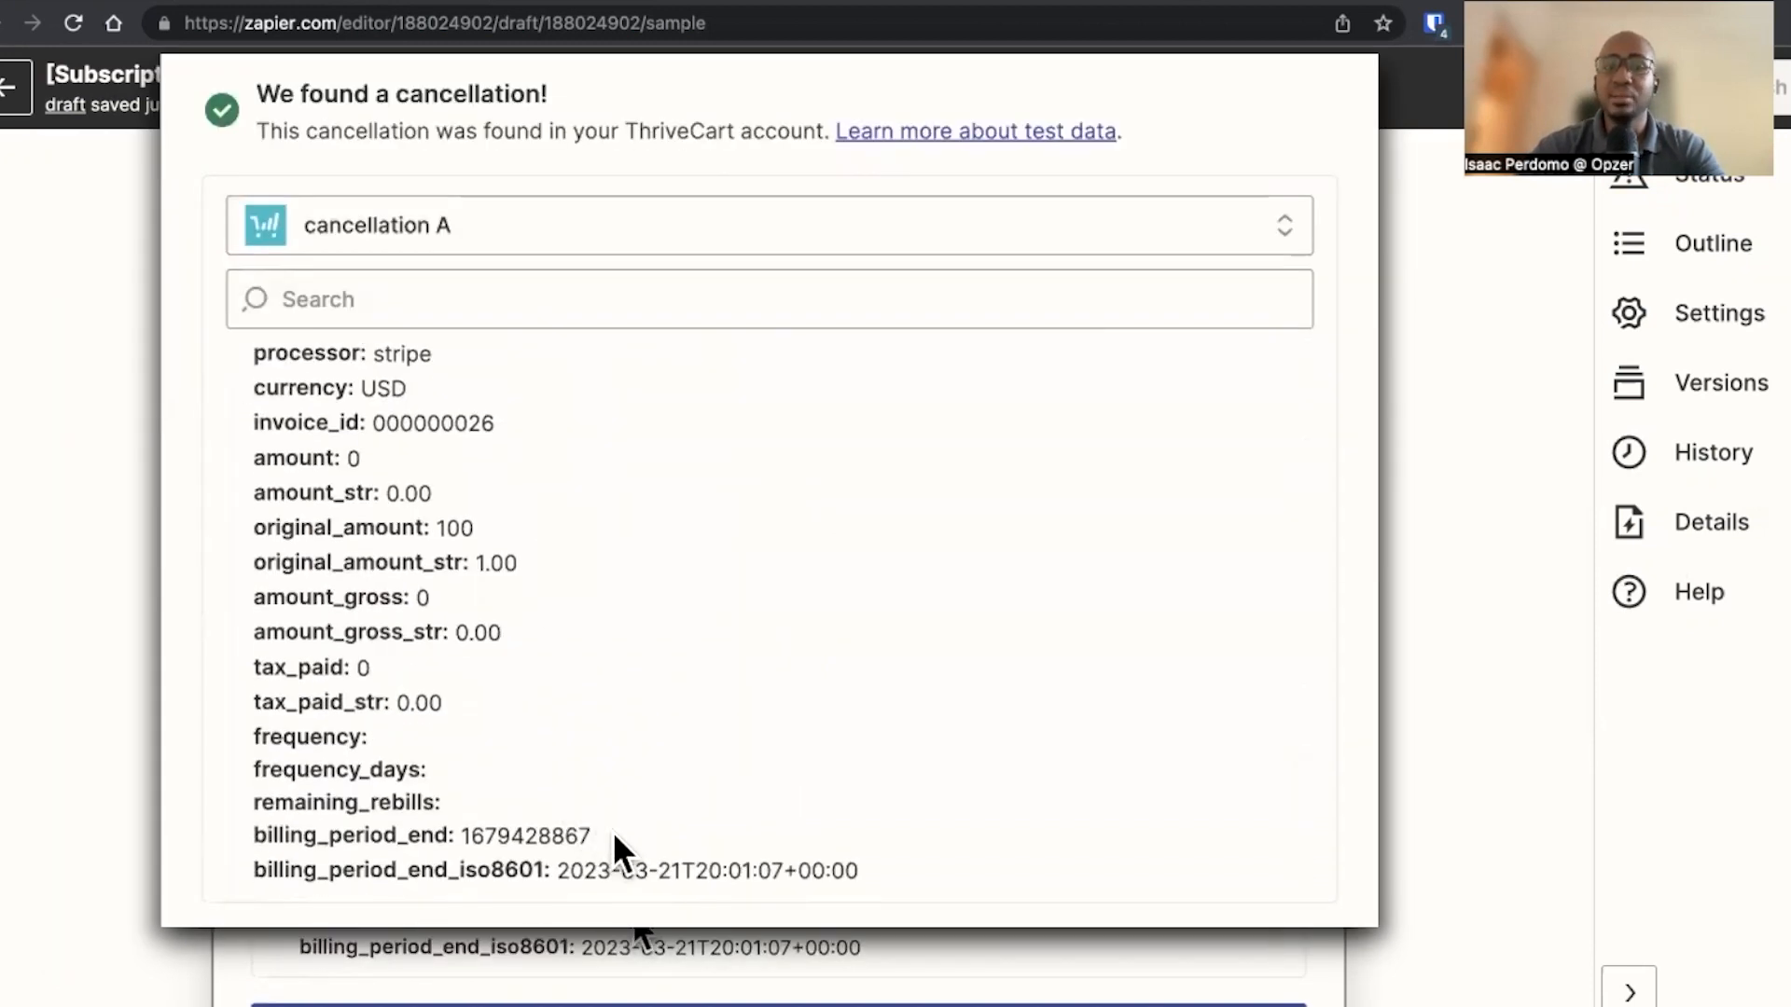
drag(606, 823, 462, 833)
drag(875, 928, 184, 919)
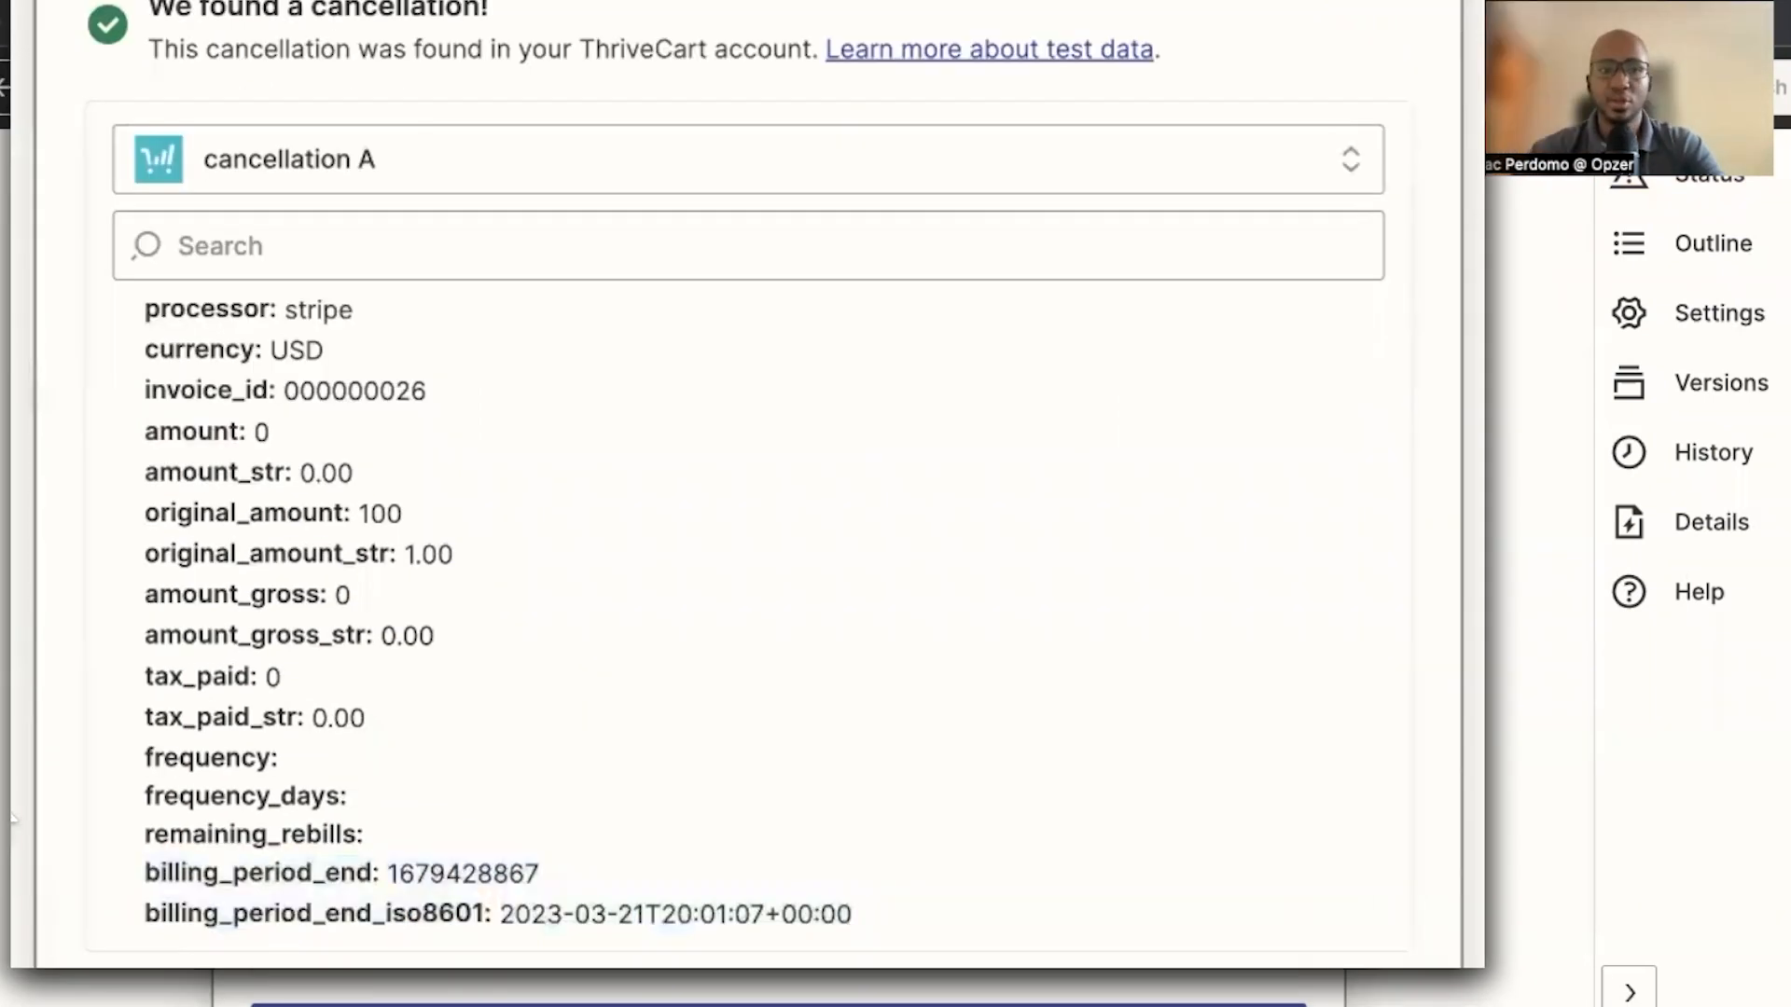
scroll(431, 647, down, 5)
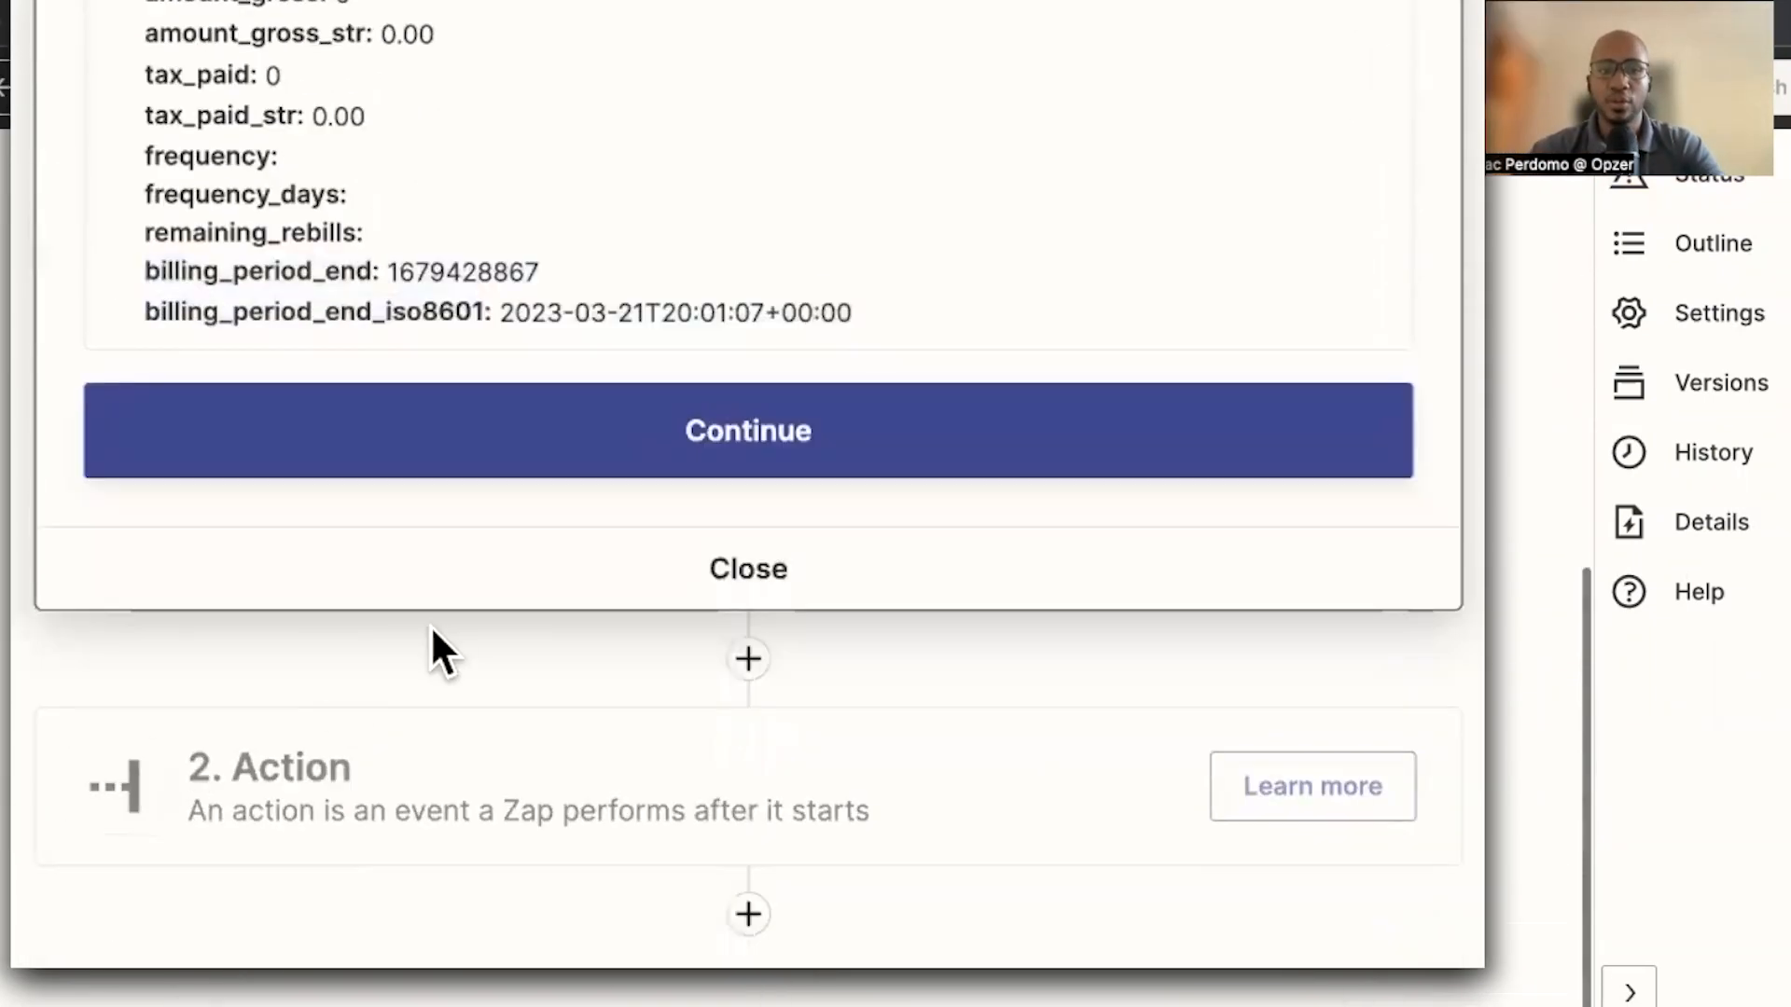
Add a Delay by Zapier action as step 2 and set its event to Delay Until
click(364, 786)
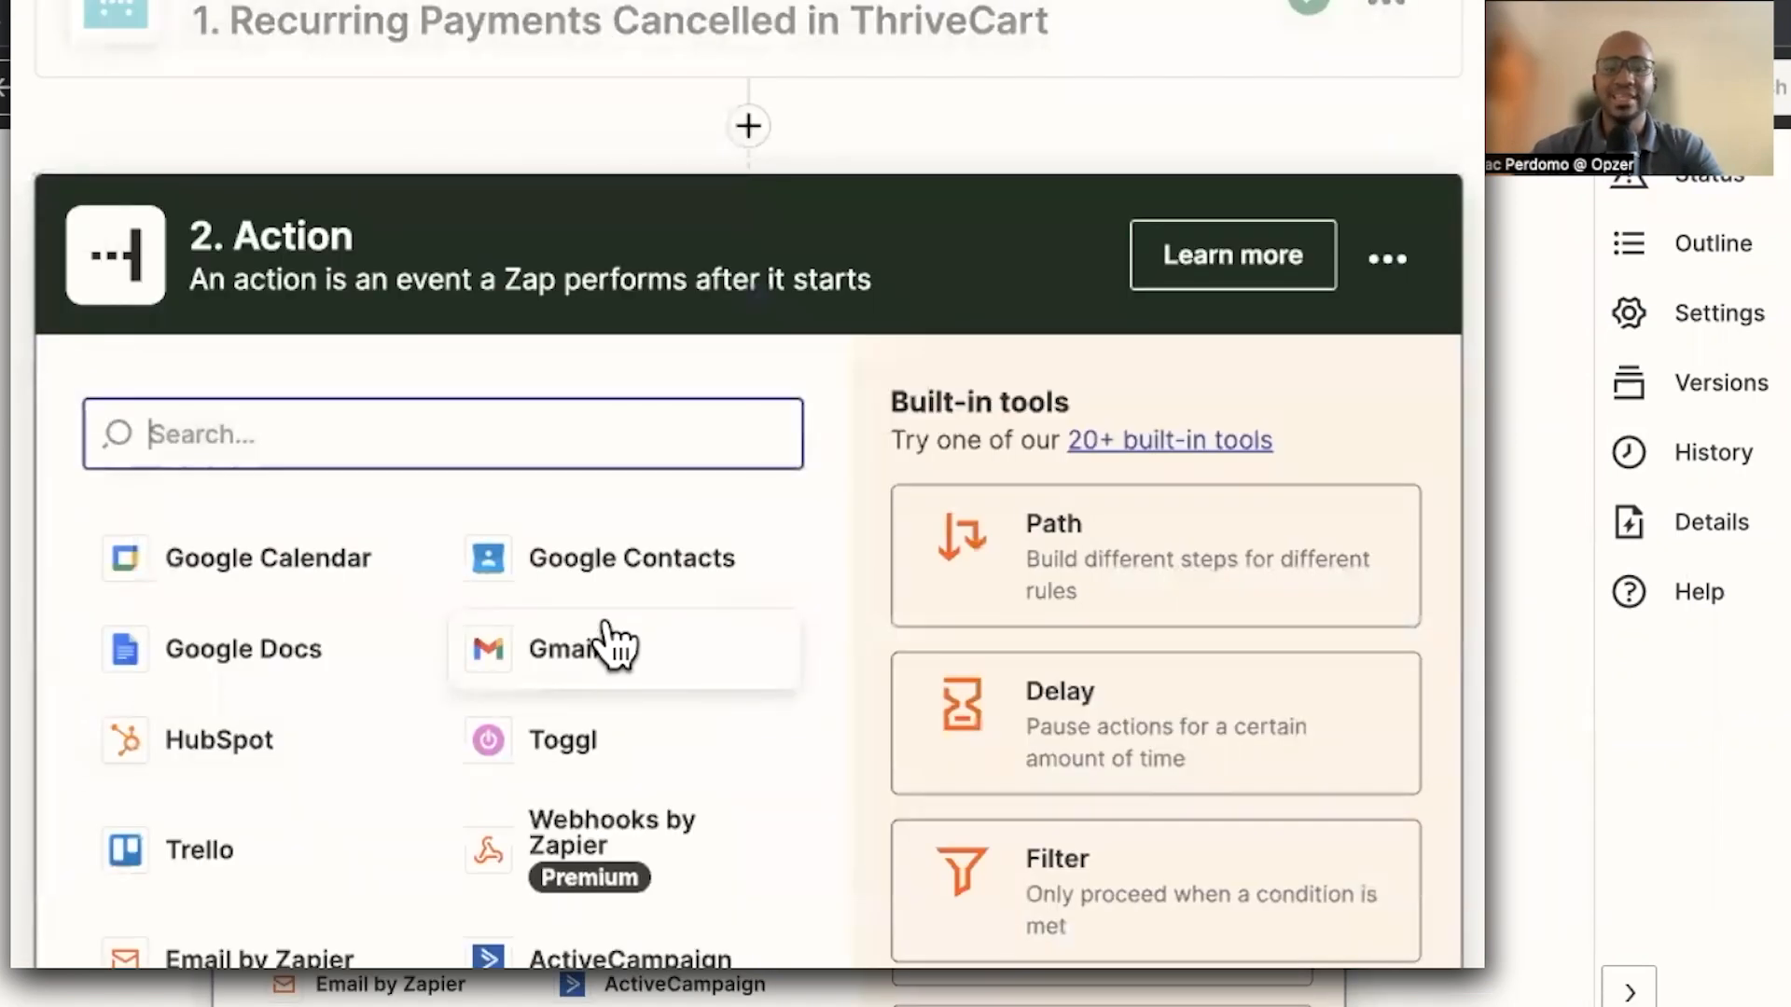
text(delay)
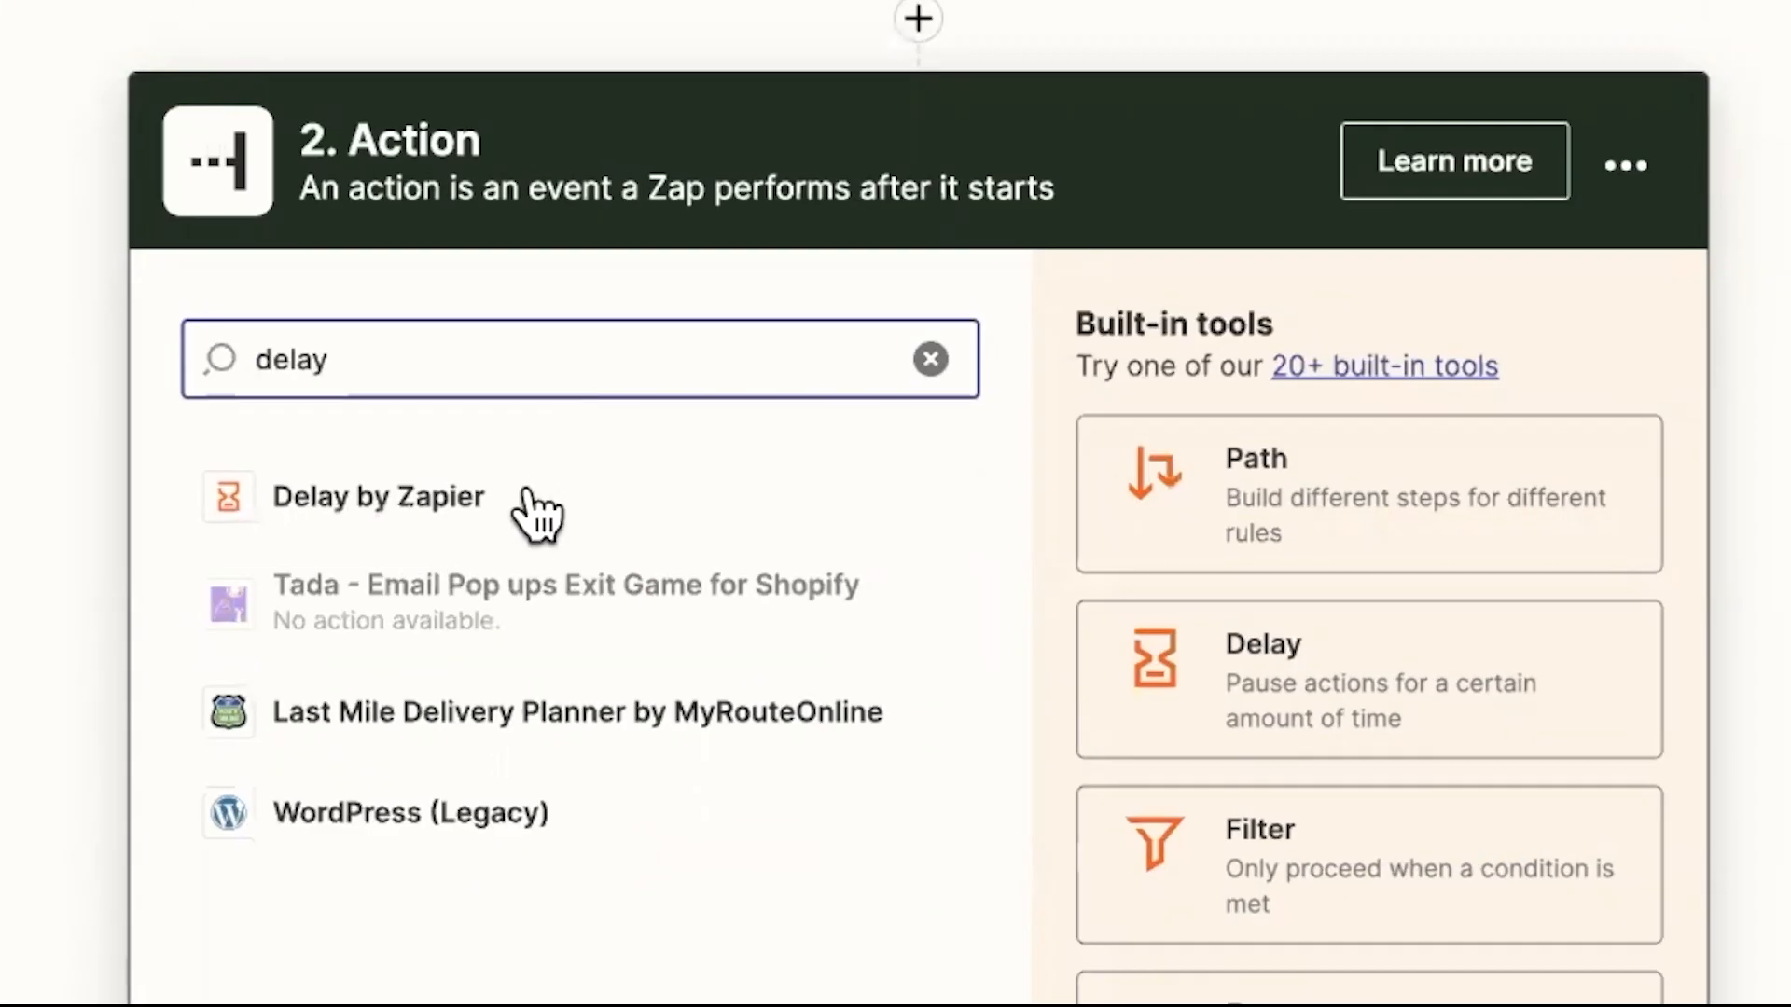
click(536, 509)
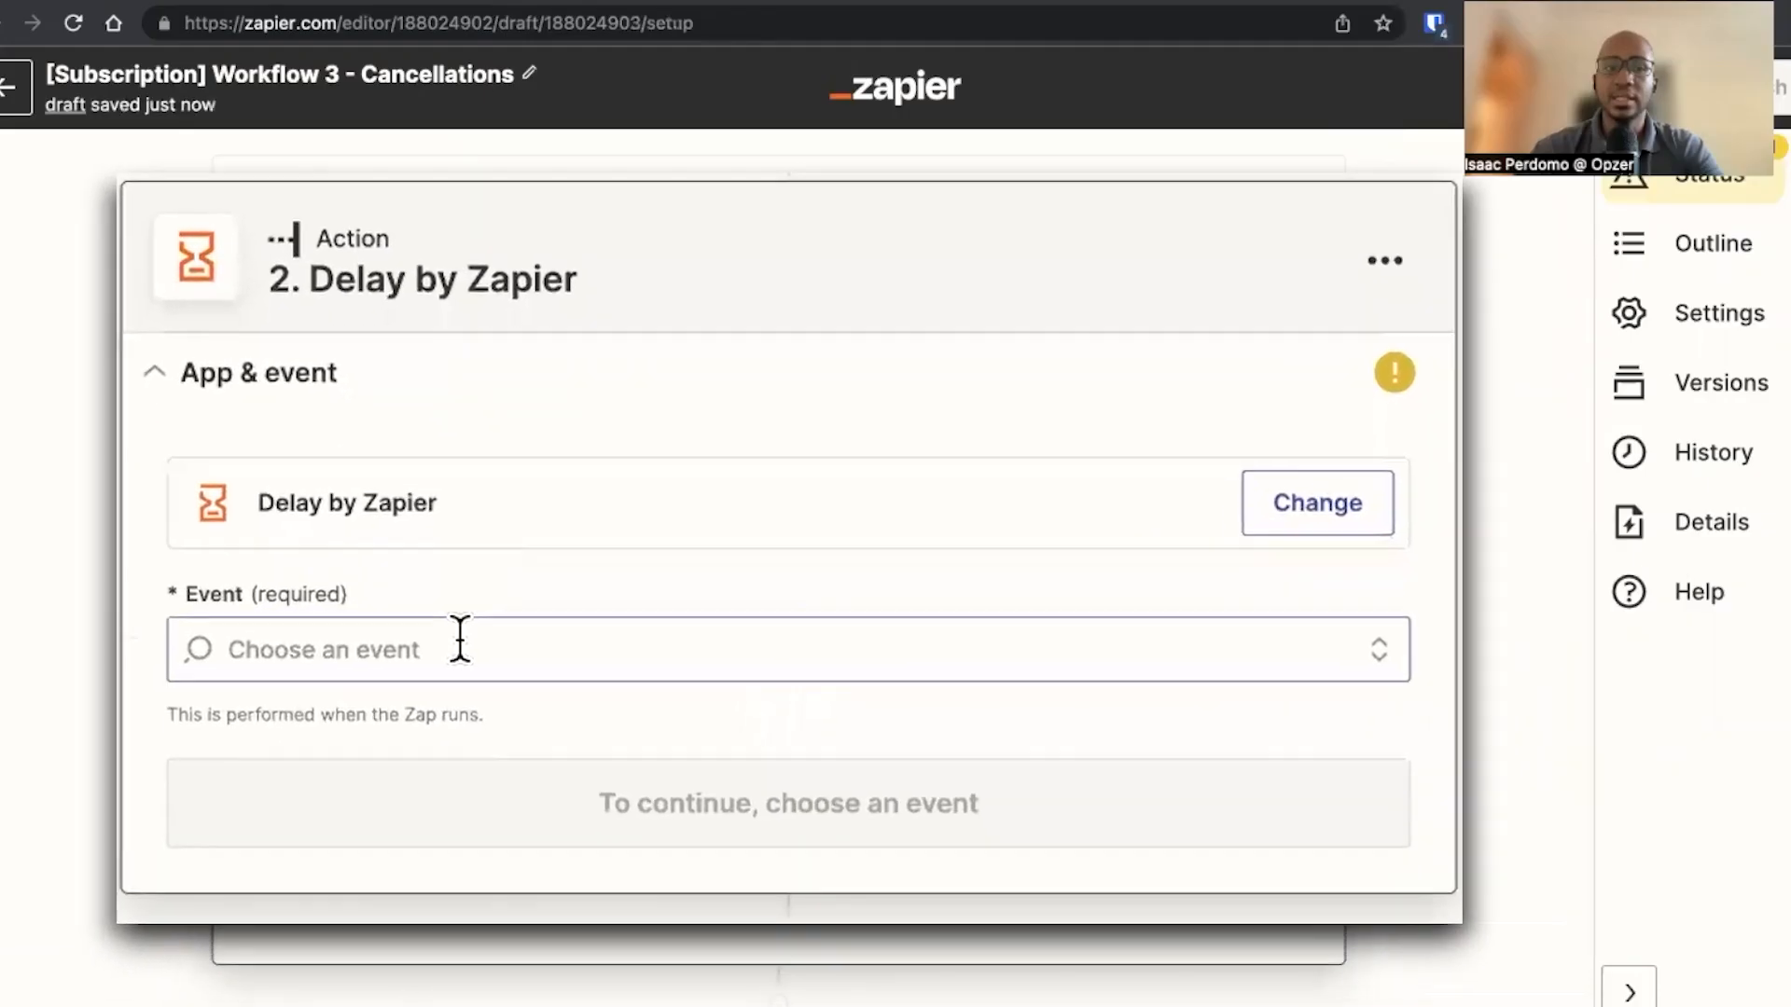
click(532, 631)
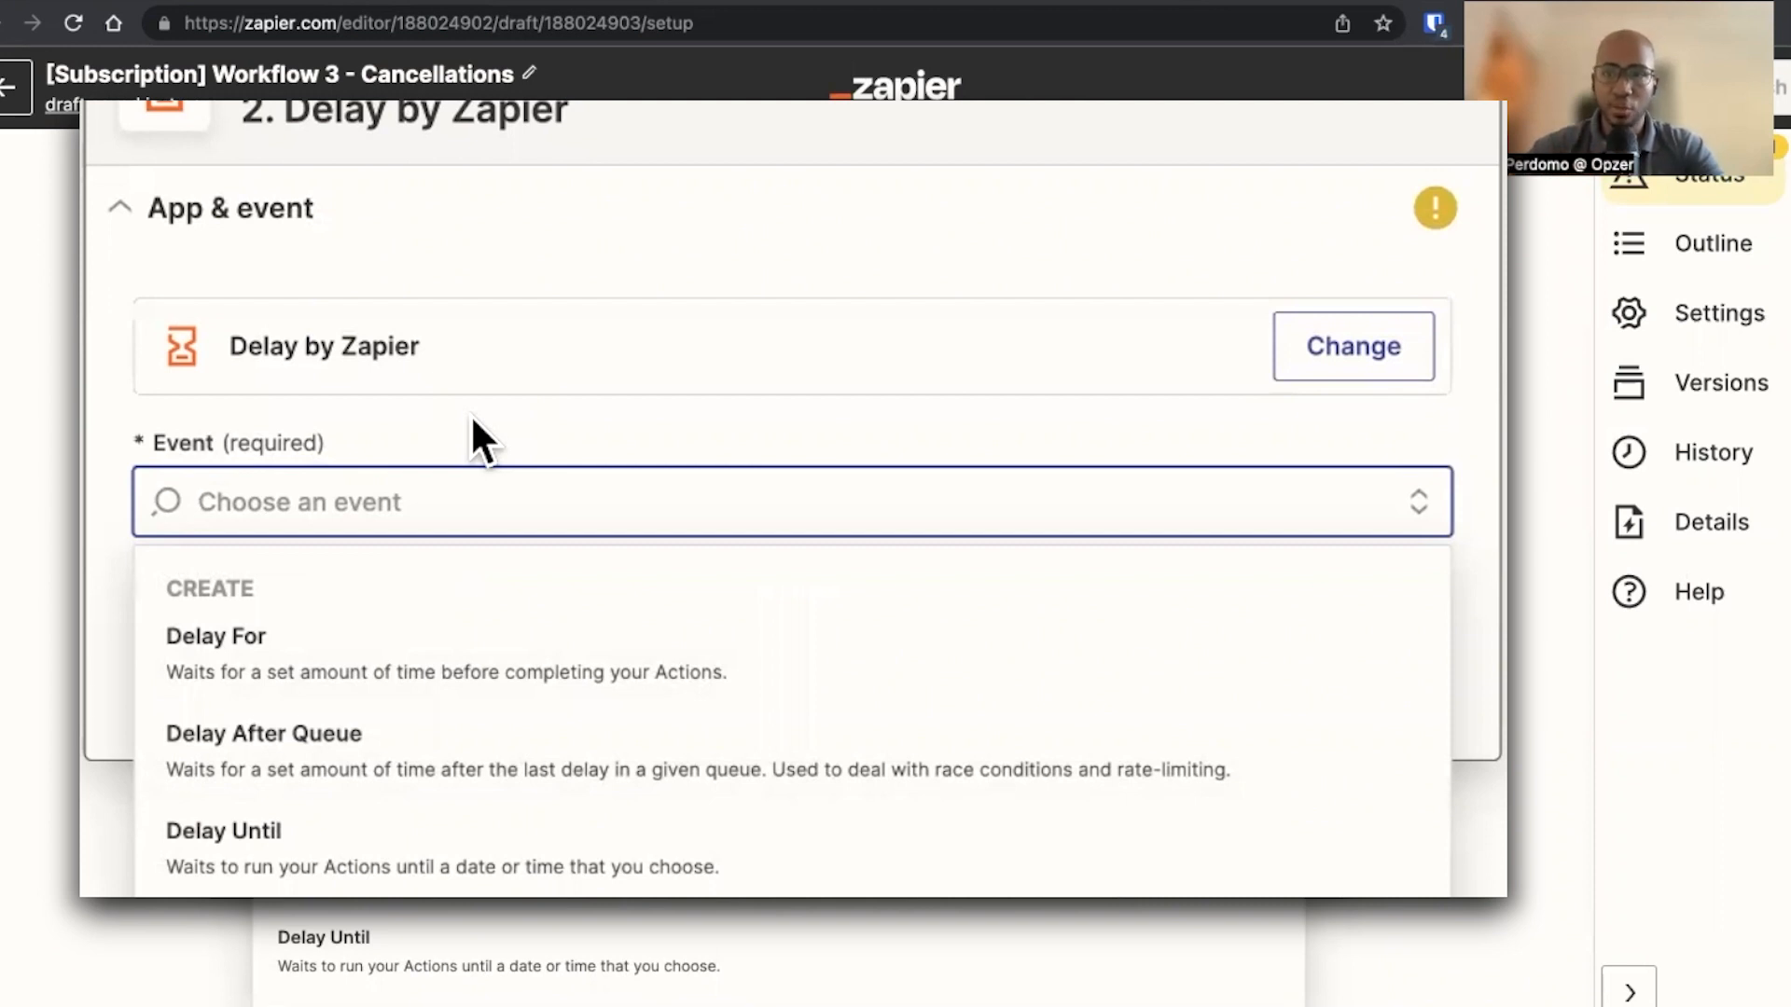
click(375, 620)
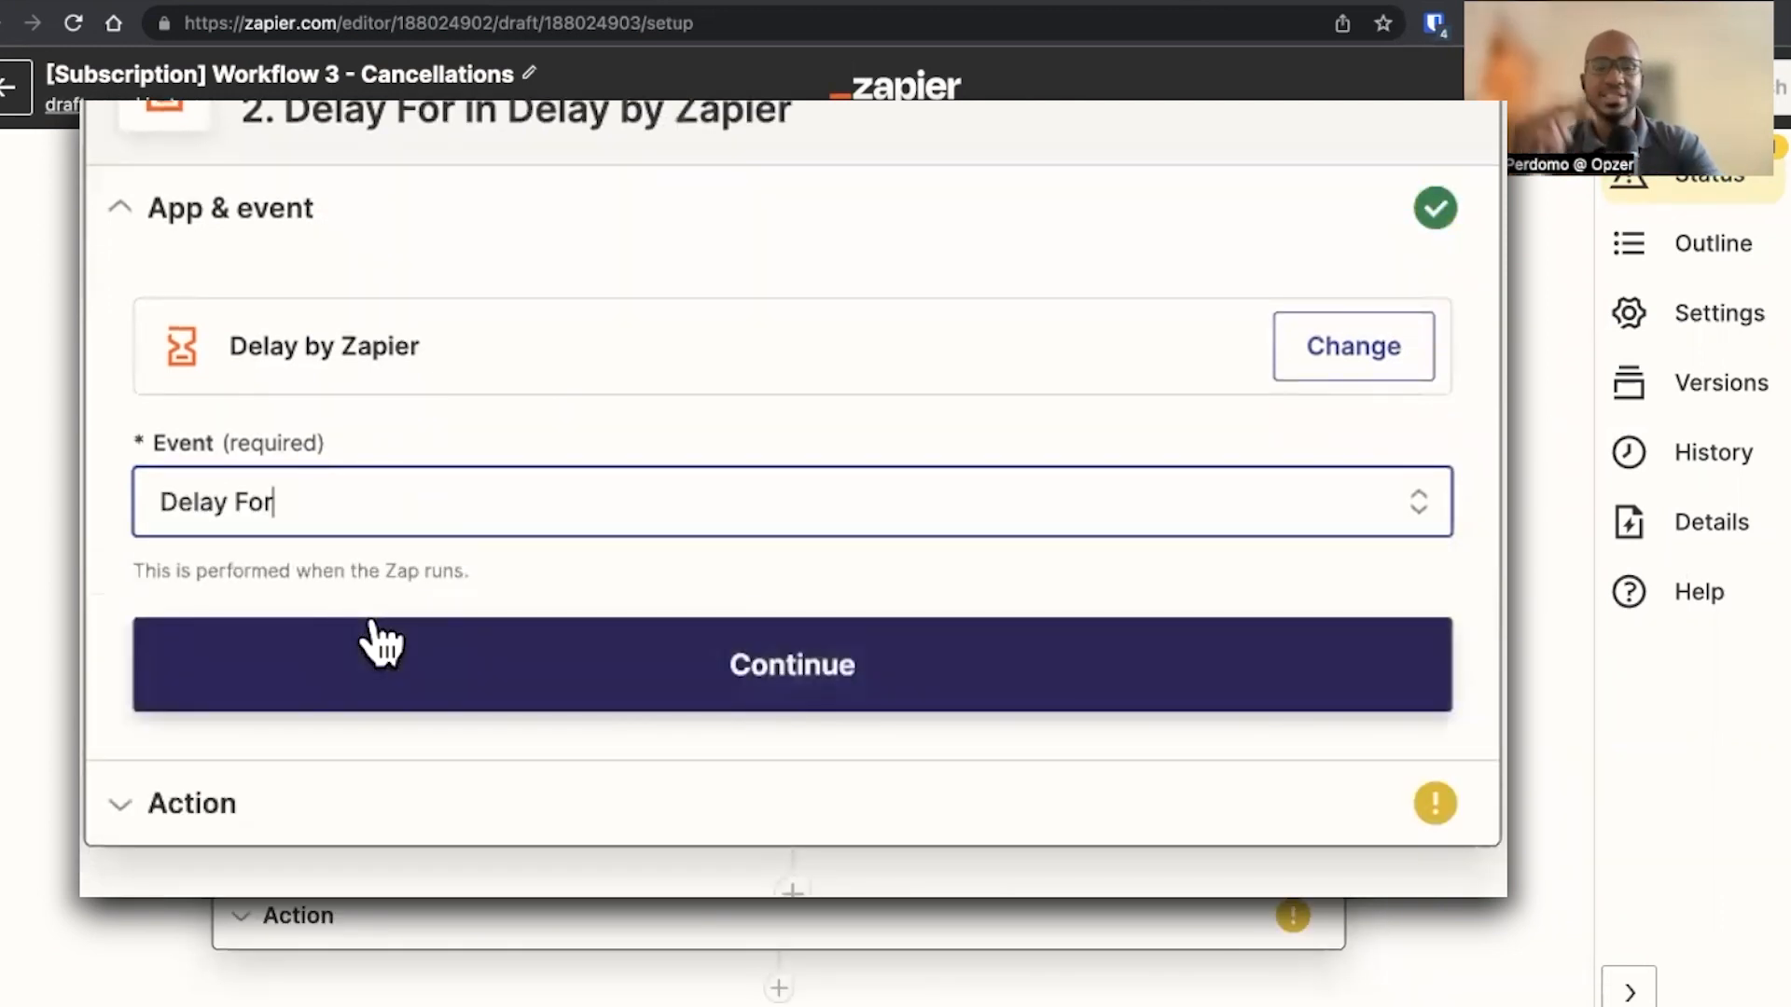
click(390, 508)
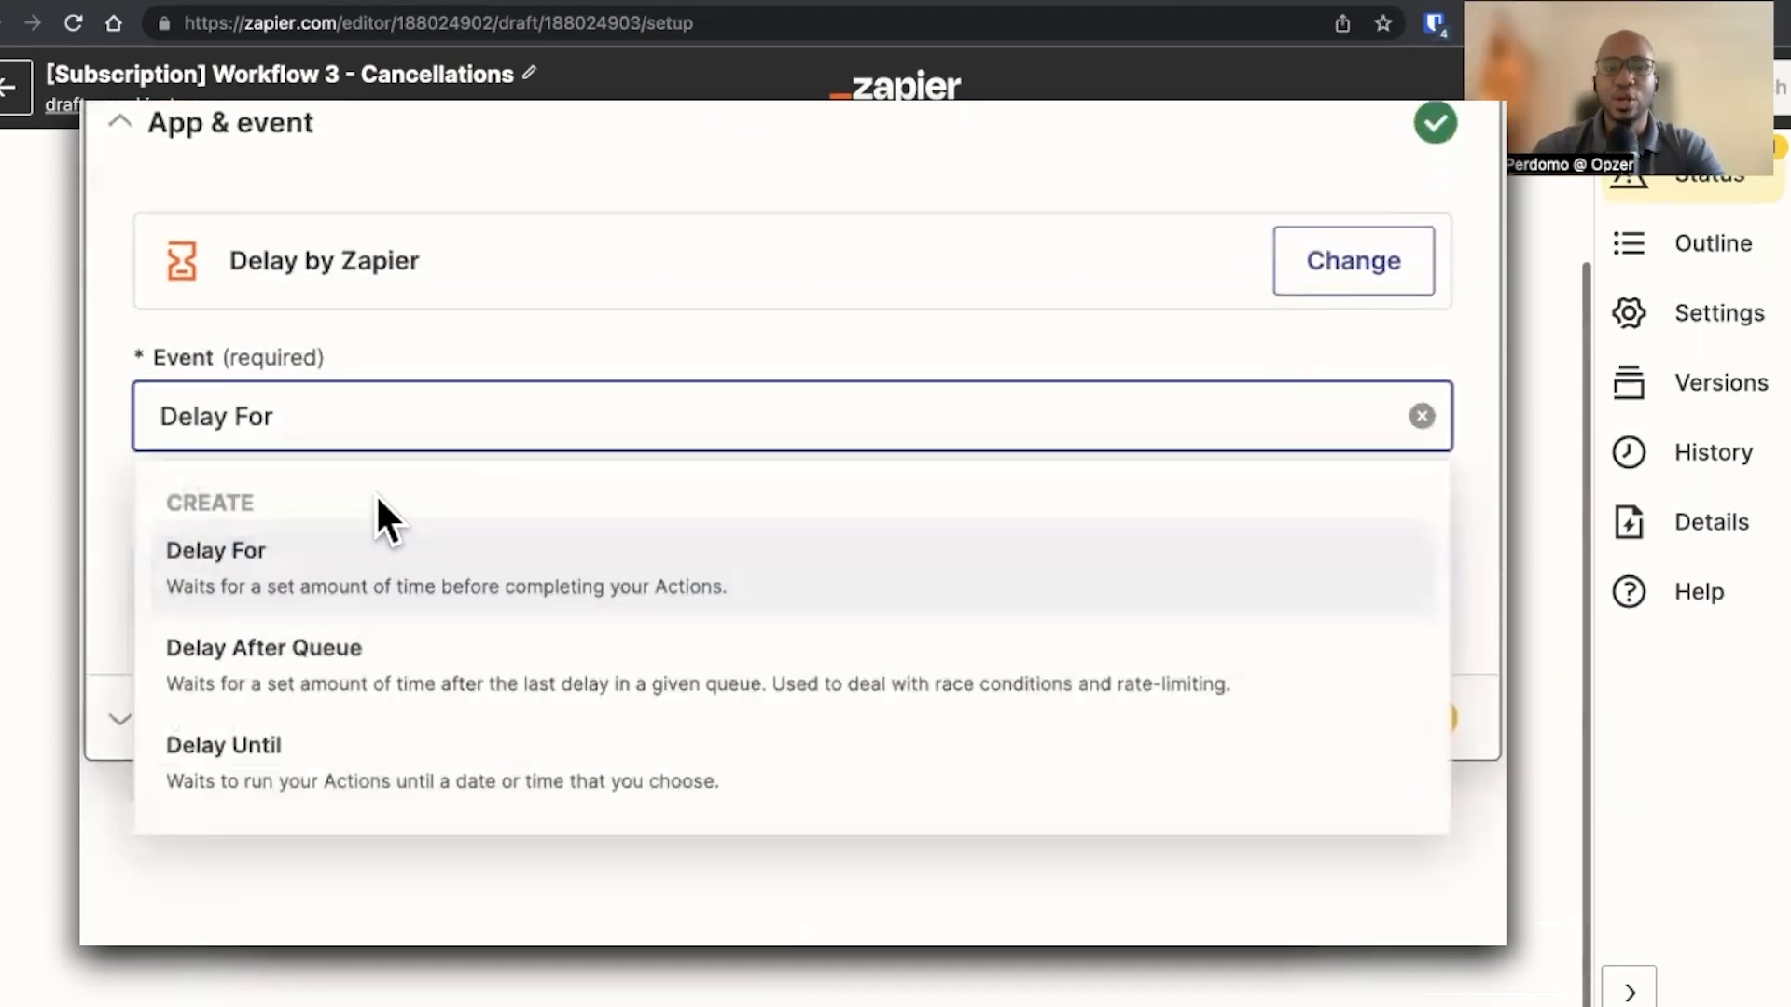
click(312, 762)
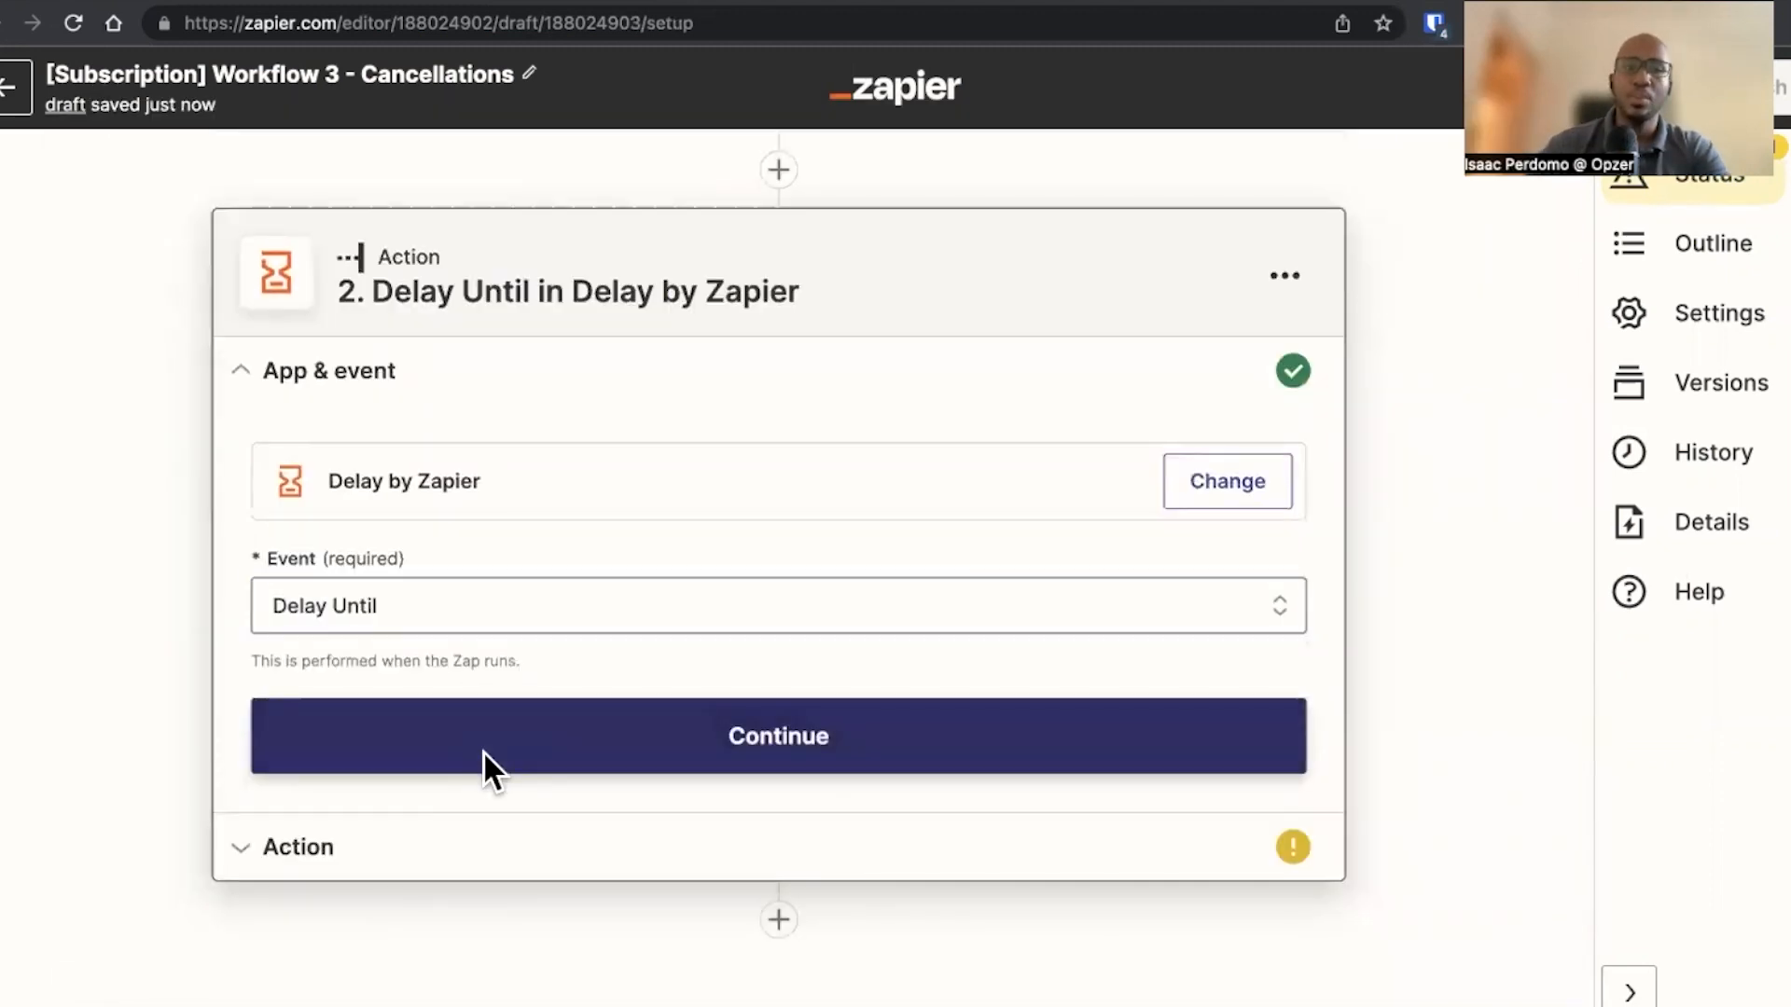
Set Date/Time Delayed Until to the trigger's Billing period end date field
click(483, 765)
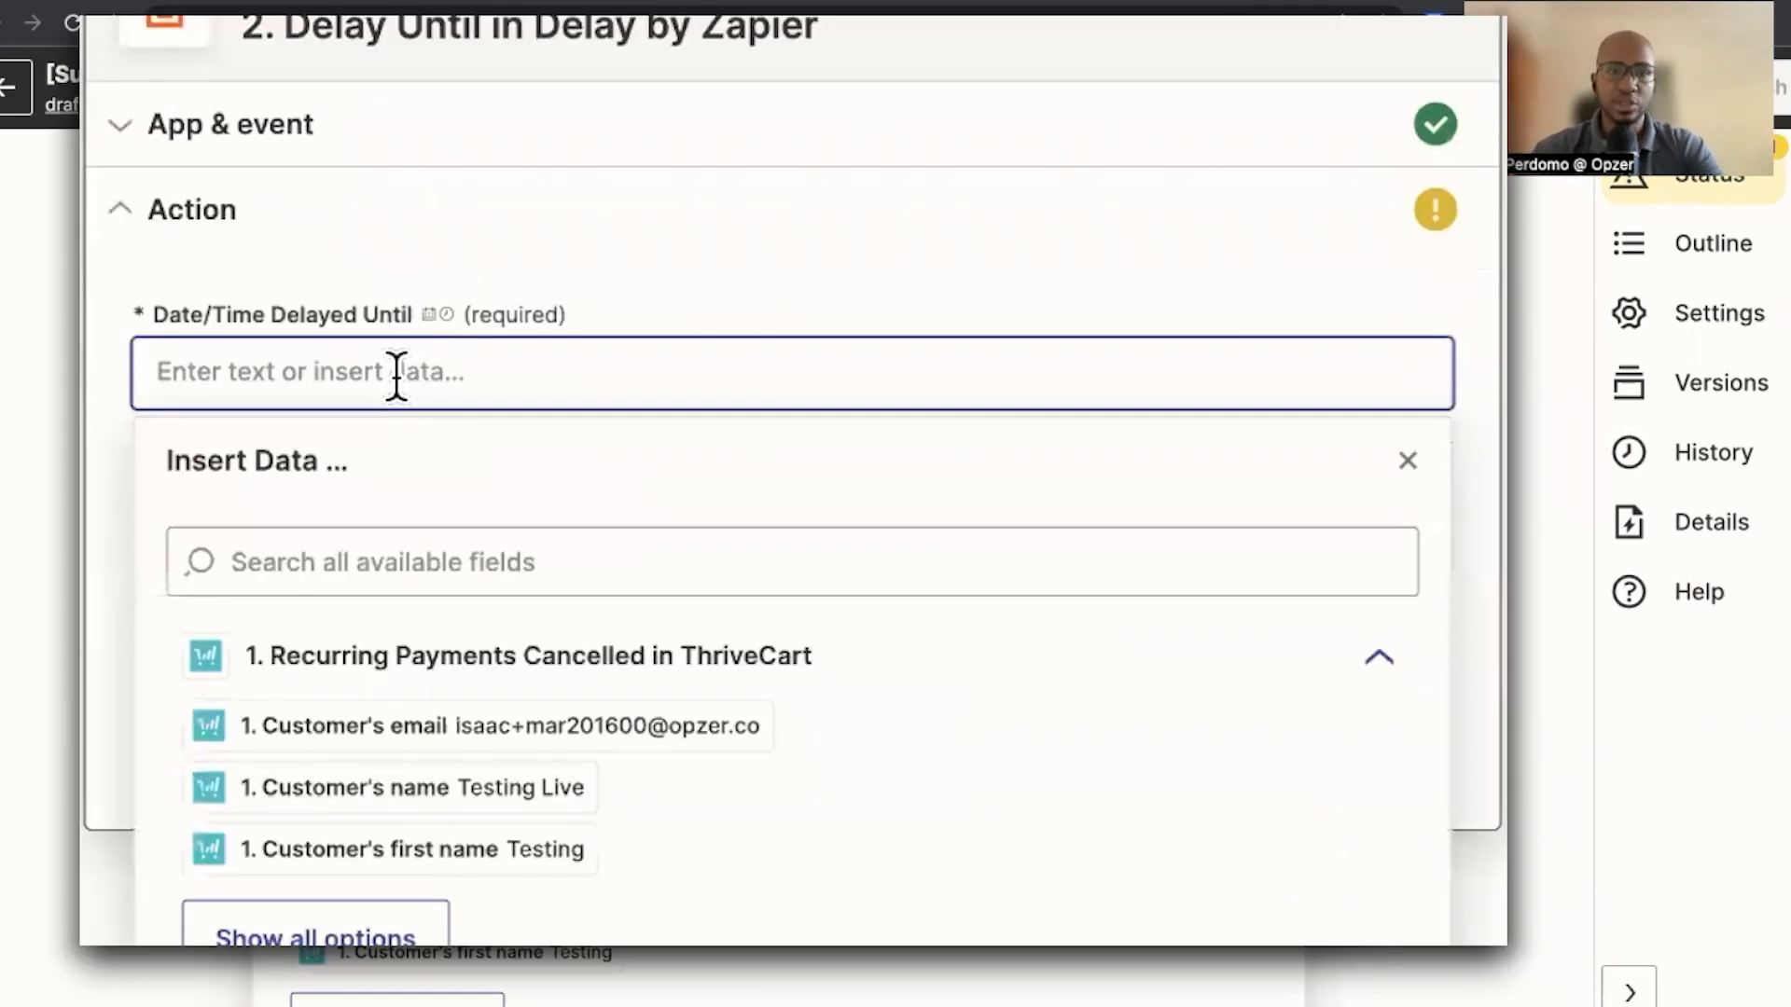
click(412, 495)
text(billing)
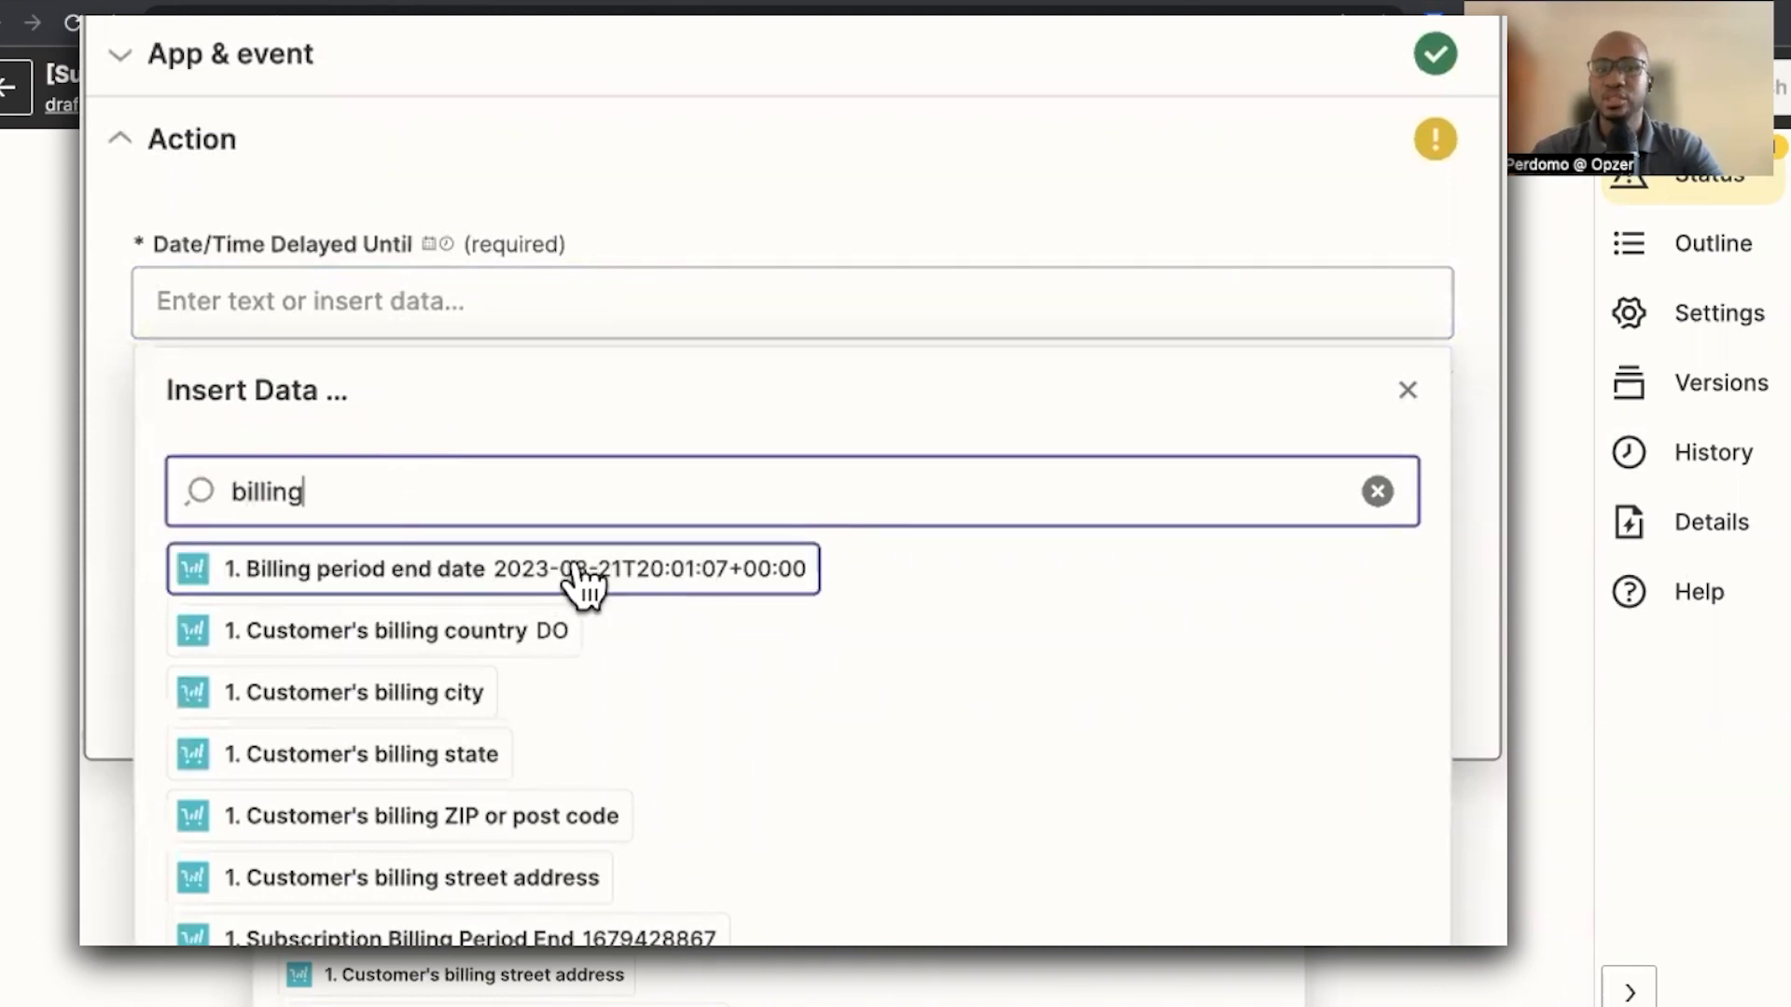
click(625, 571)
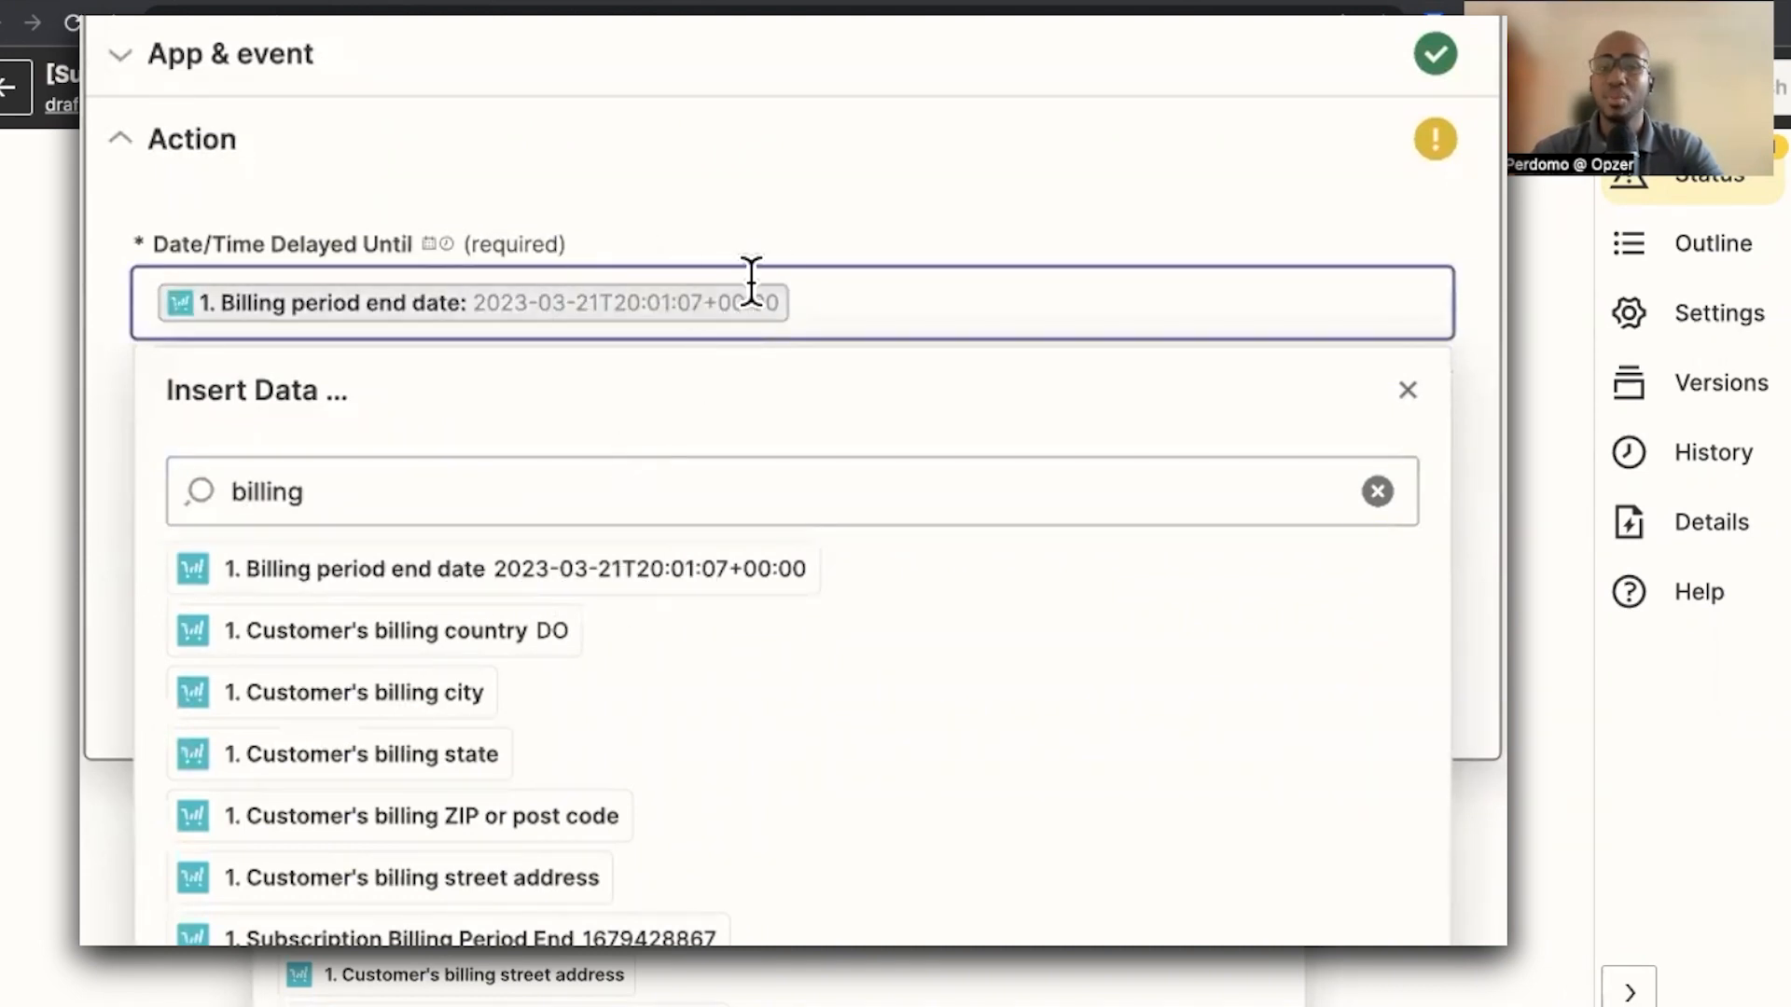
click(743, 215)
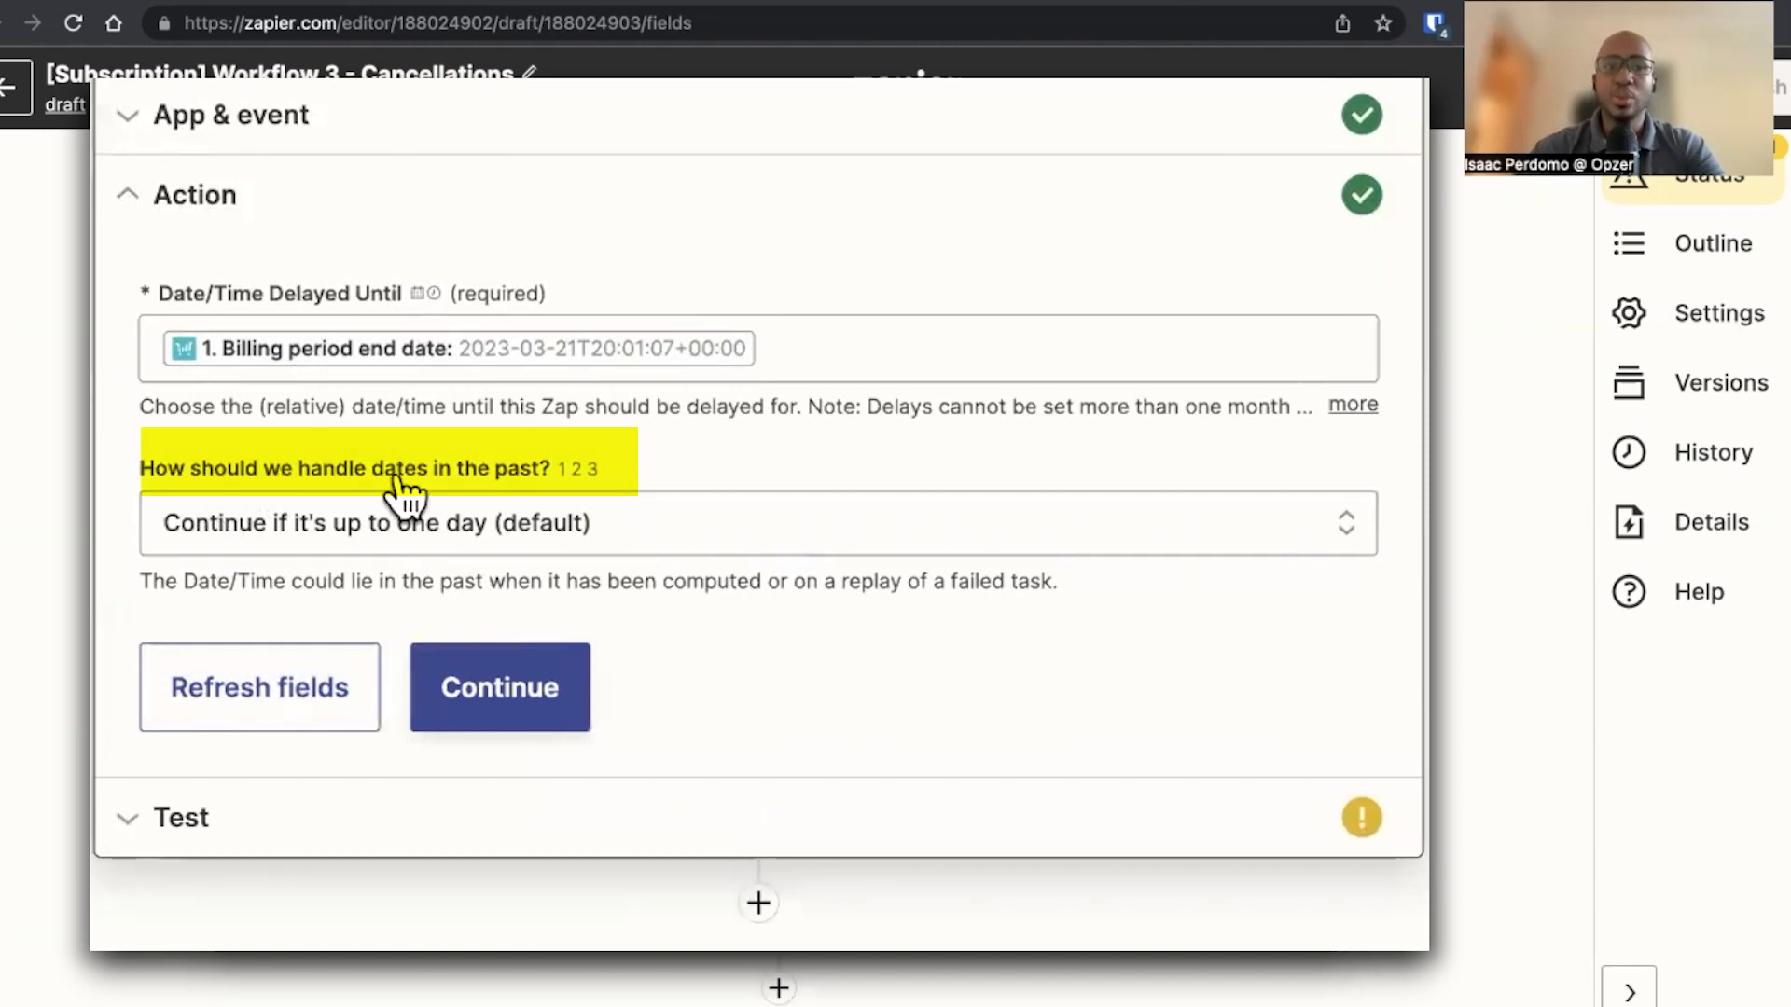
Set past-date handling to Always continue, continue, and test the delay action
click(481, 527)
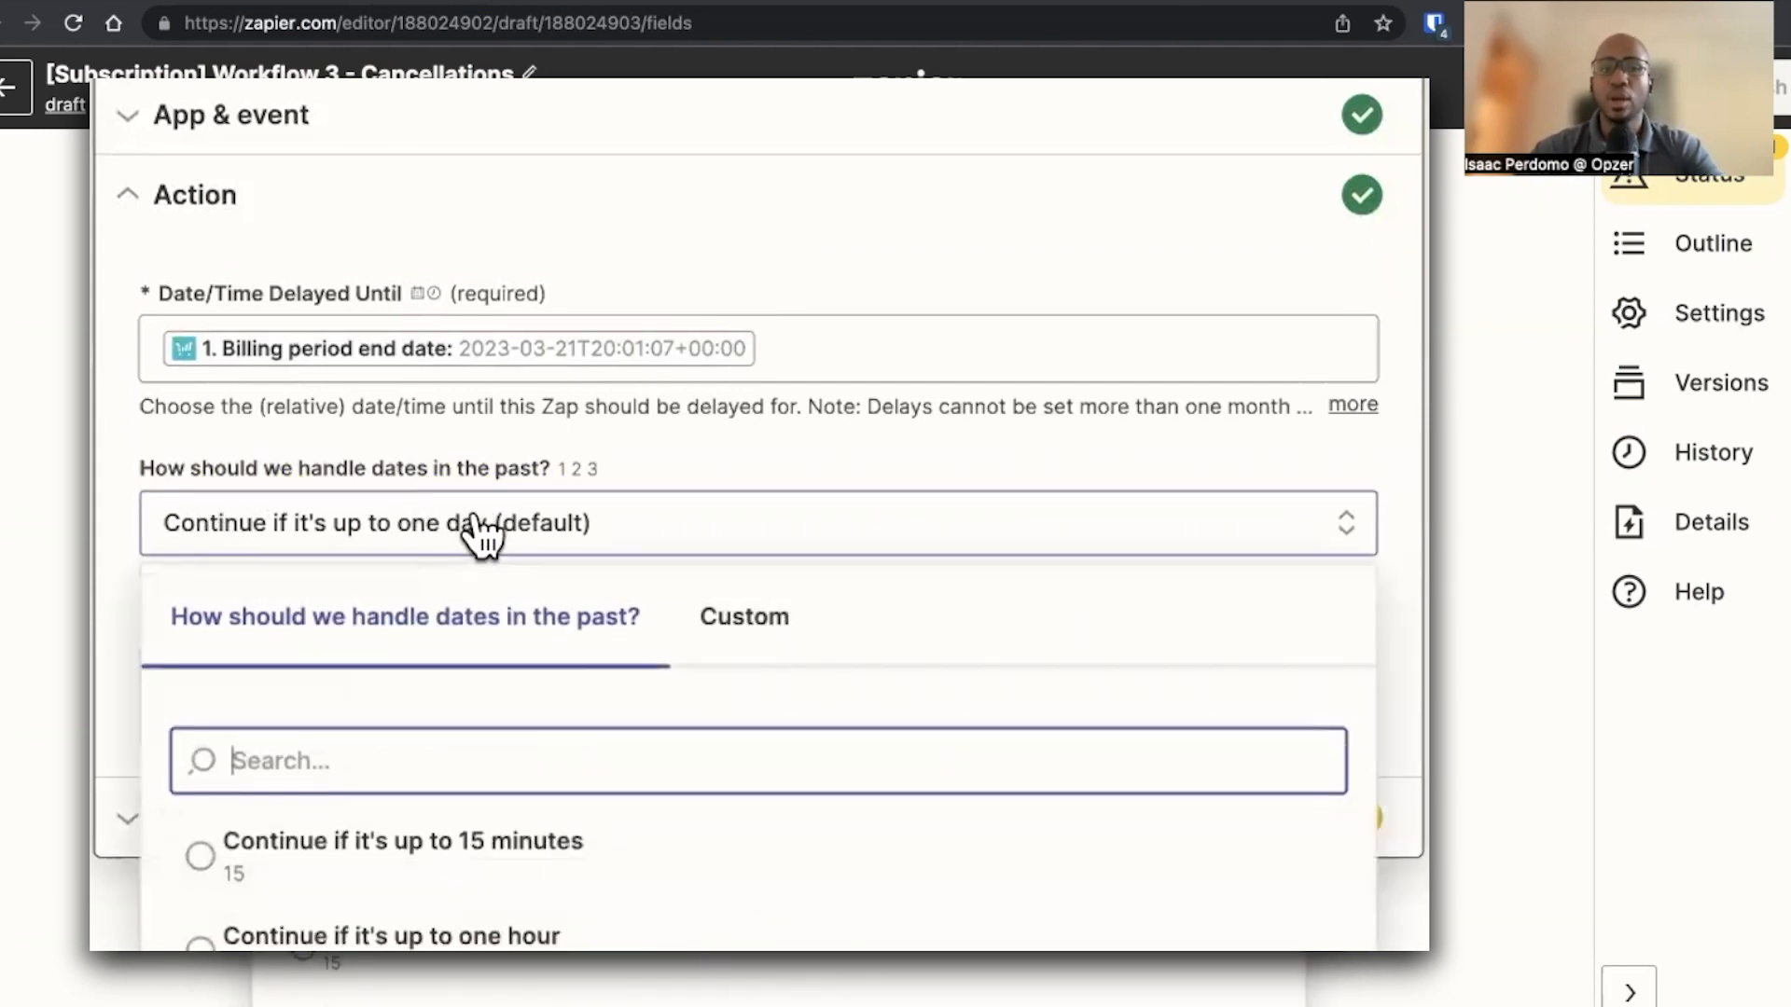
click(506, 770)
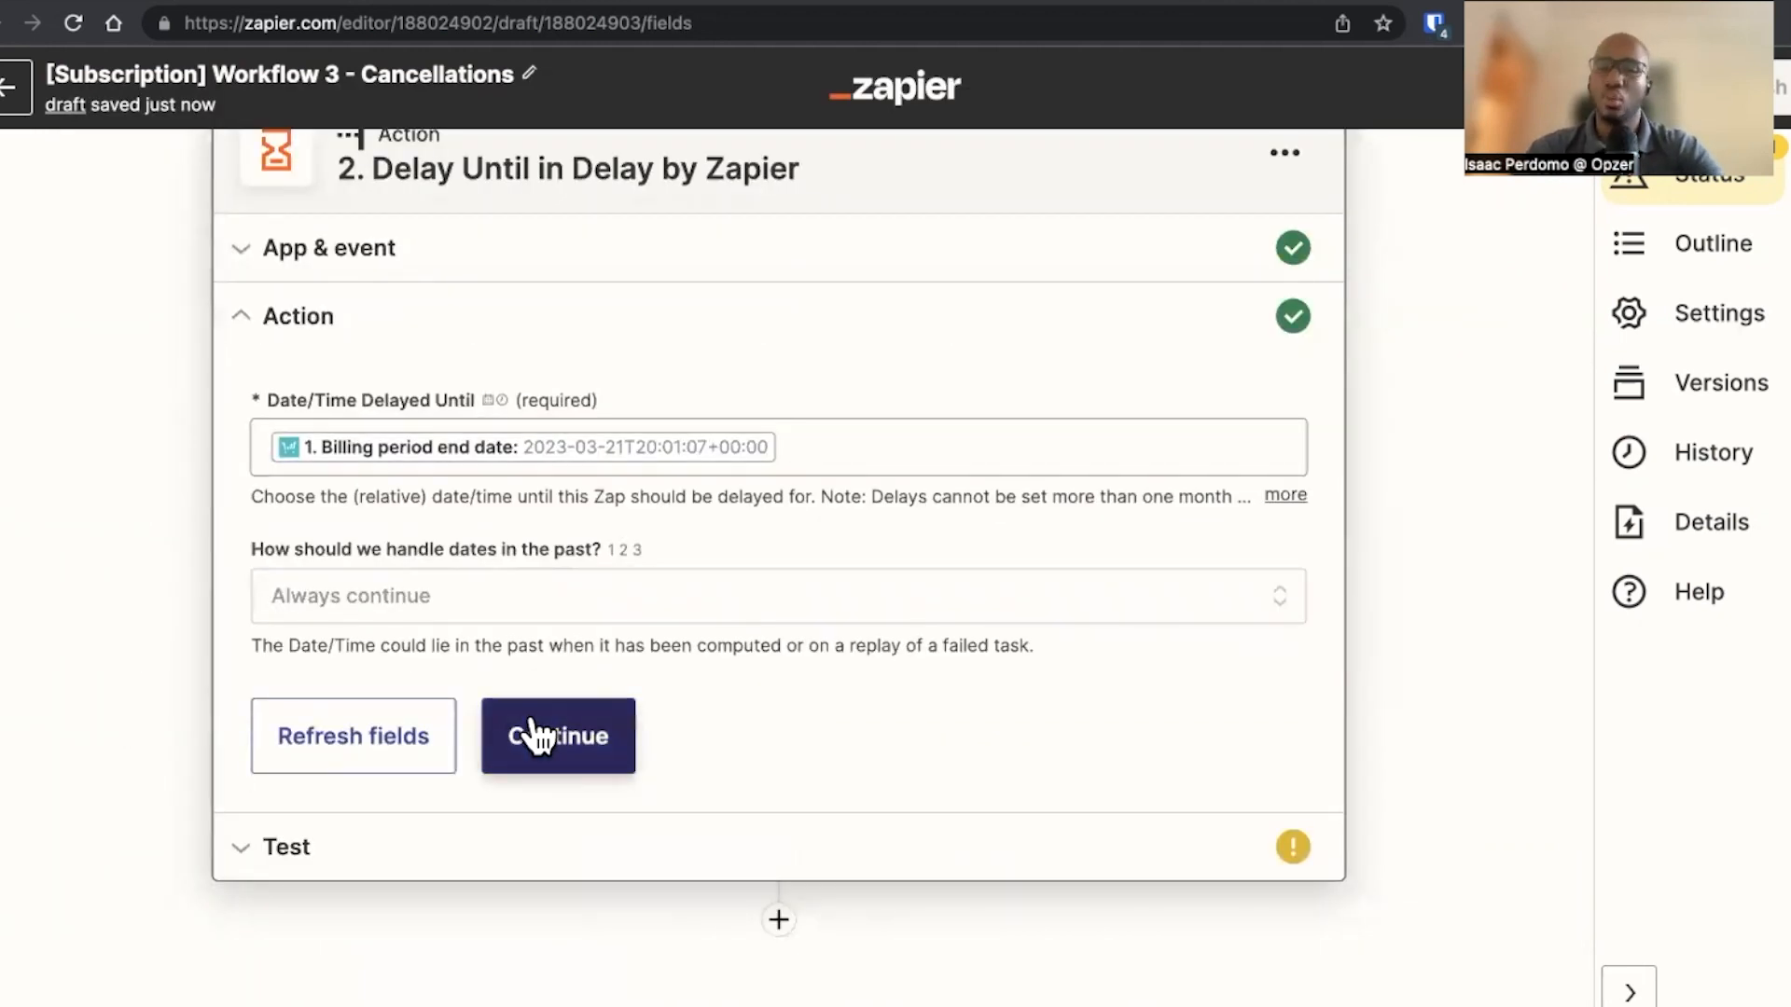
click(530, 734)
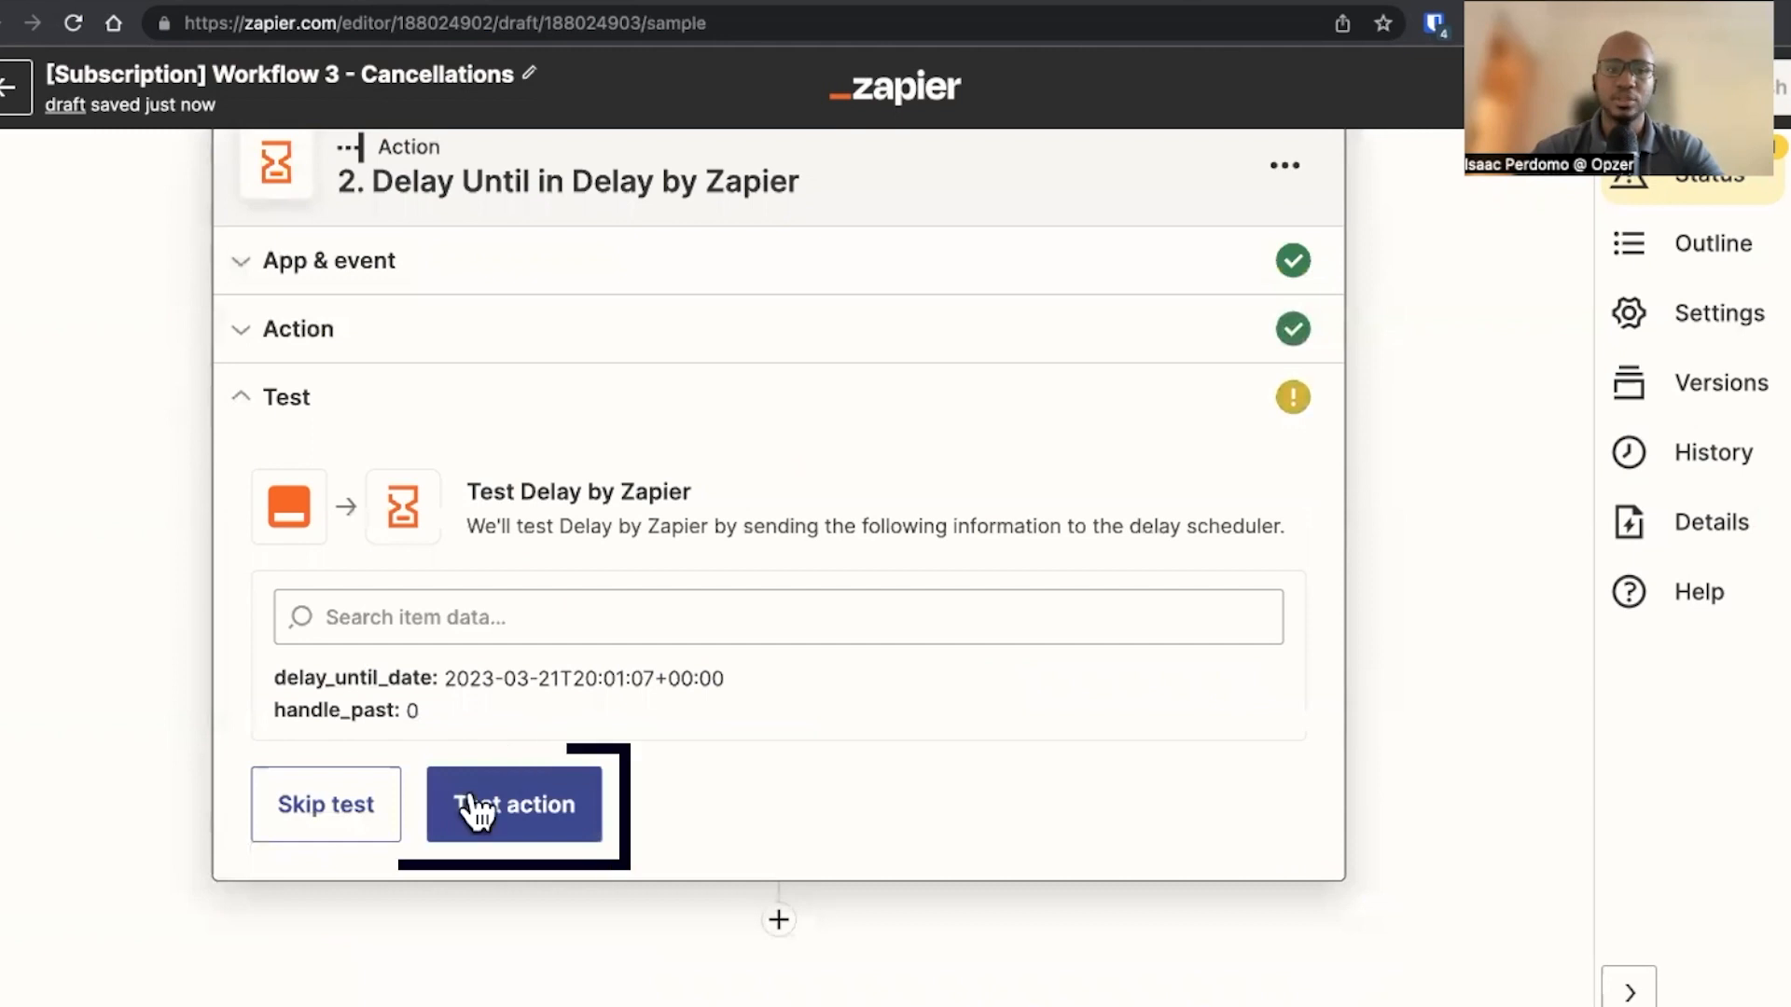
click(471, 813)
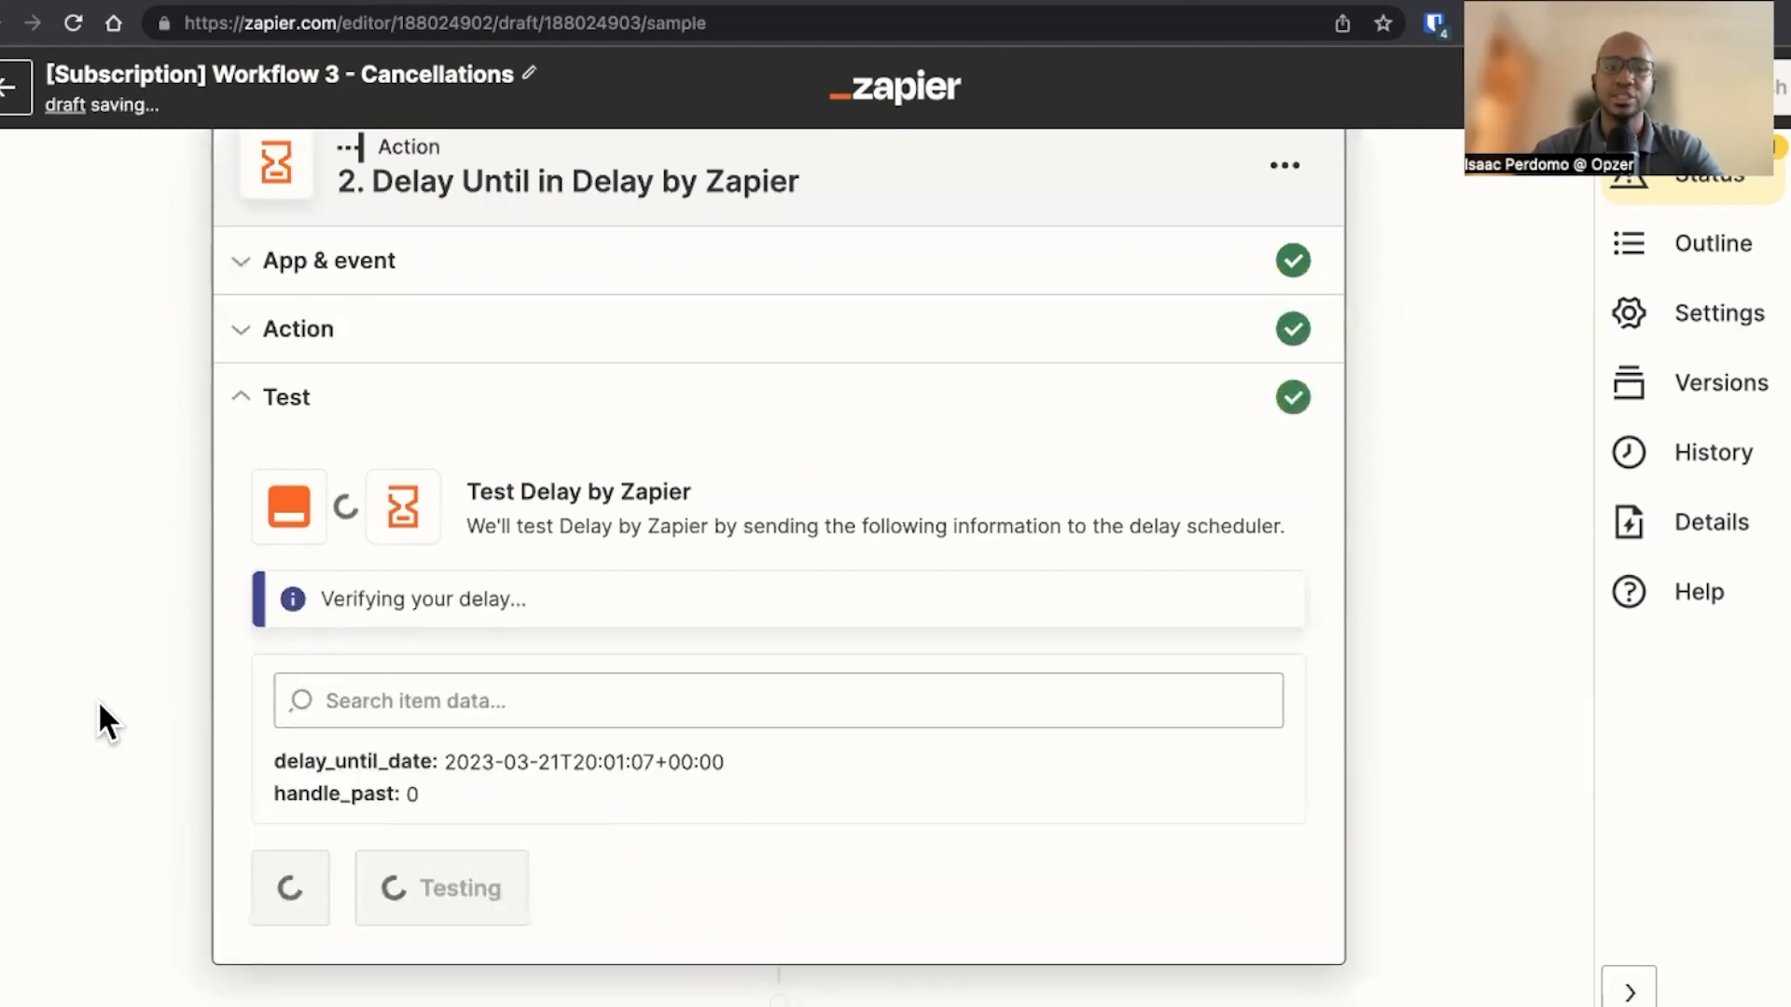
Check the Zap 3 diagram in the Whimsical tab for the next action, then return to the Zap editor
click(566, 2)
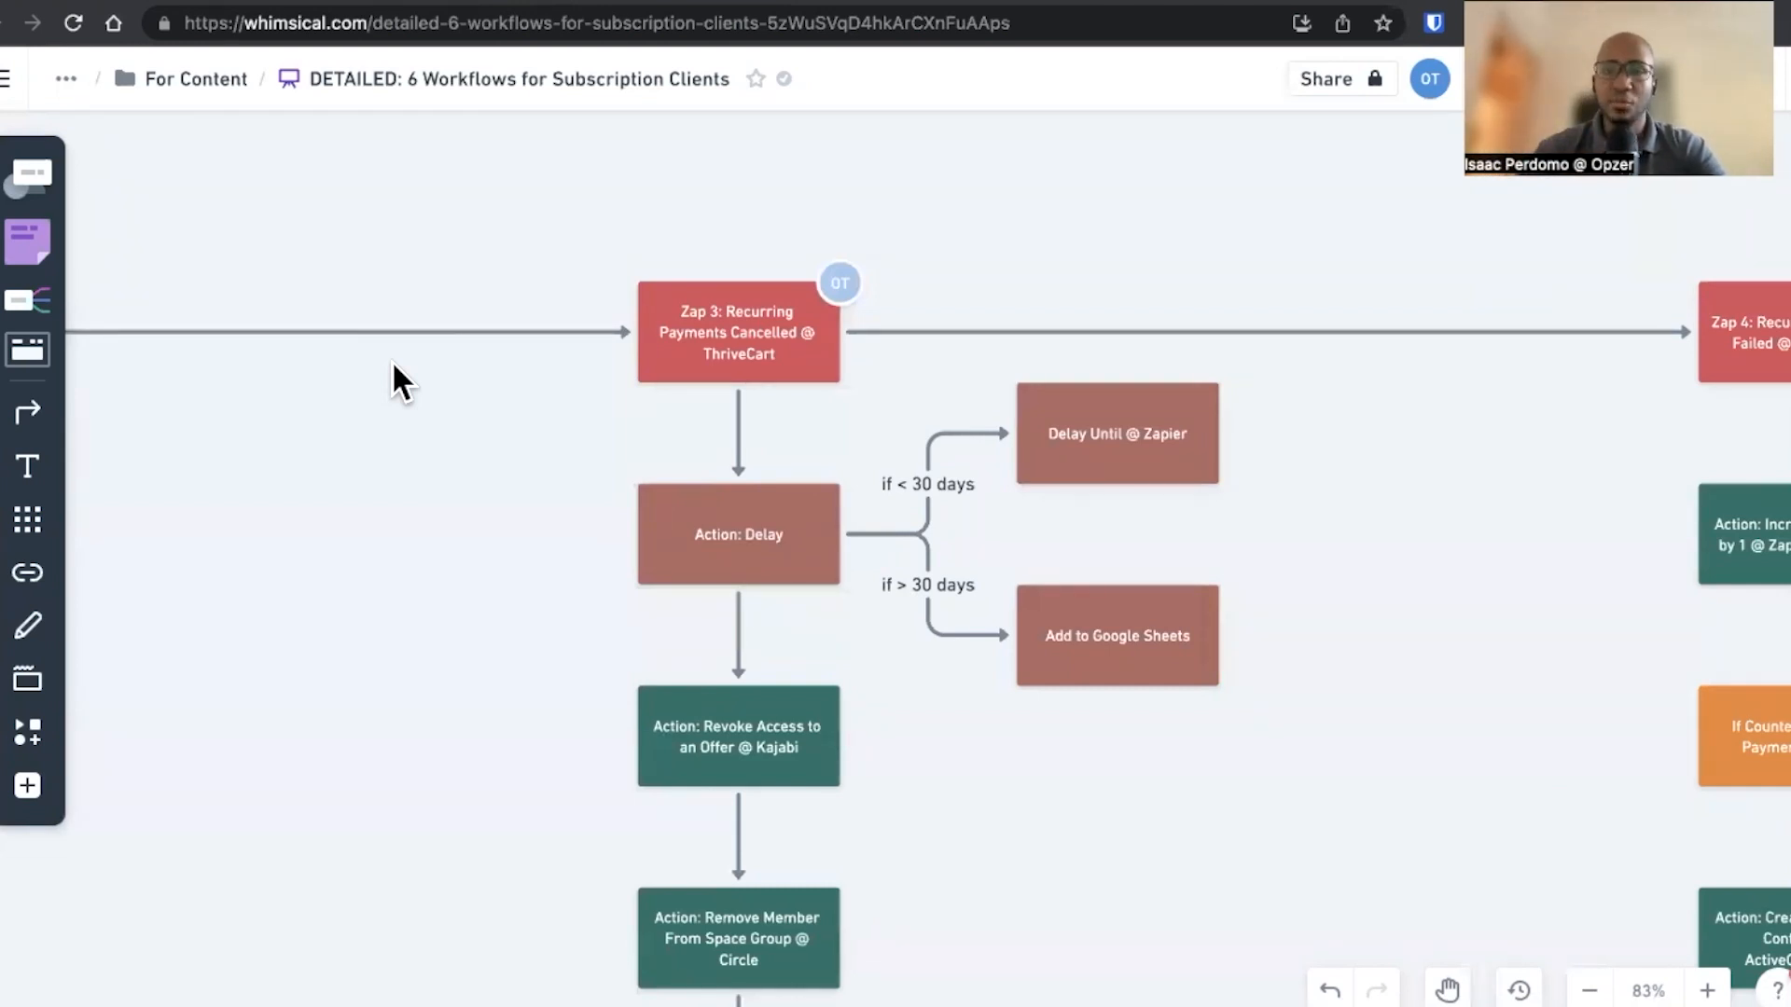
click(319, 2)
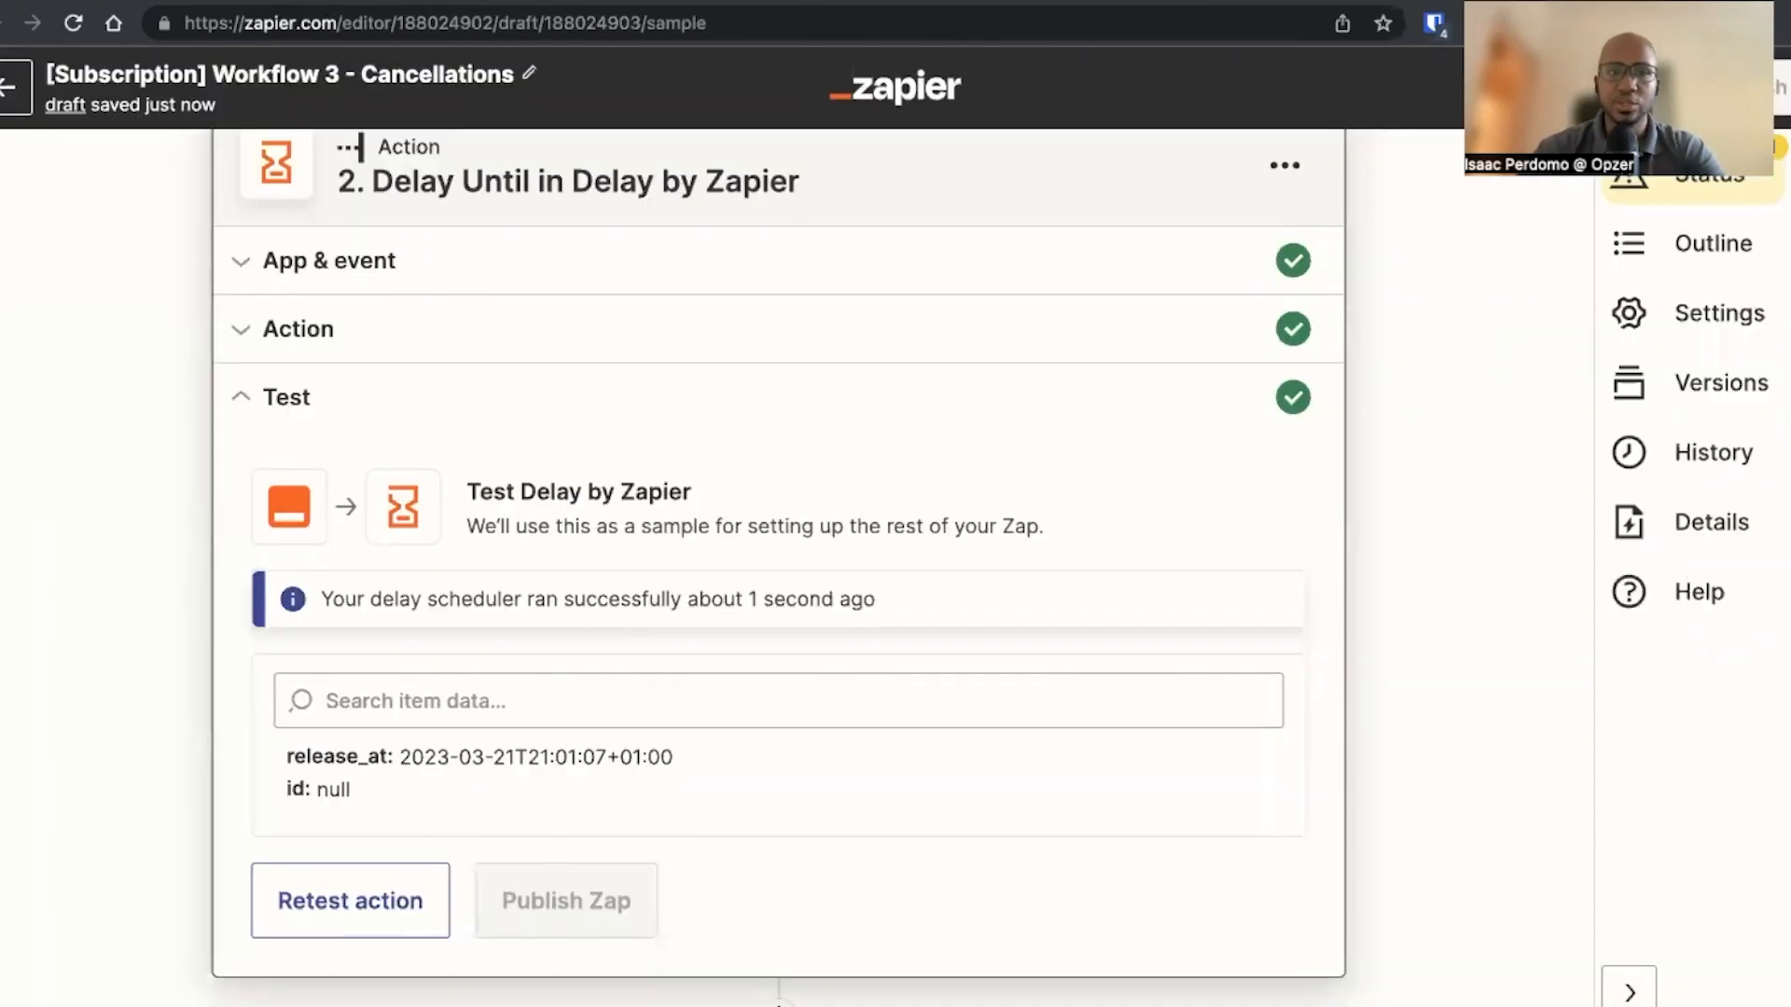
click(524, 3)
scroll(517, 574, down, 2)
scroll(517, 574, down, 3)
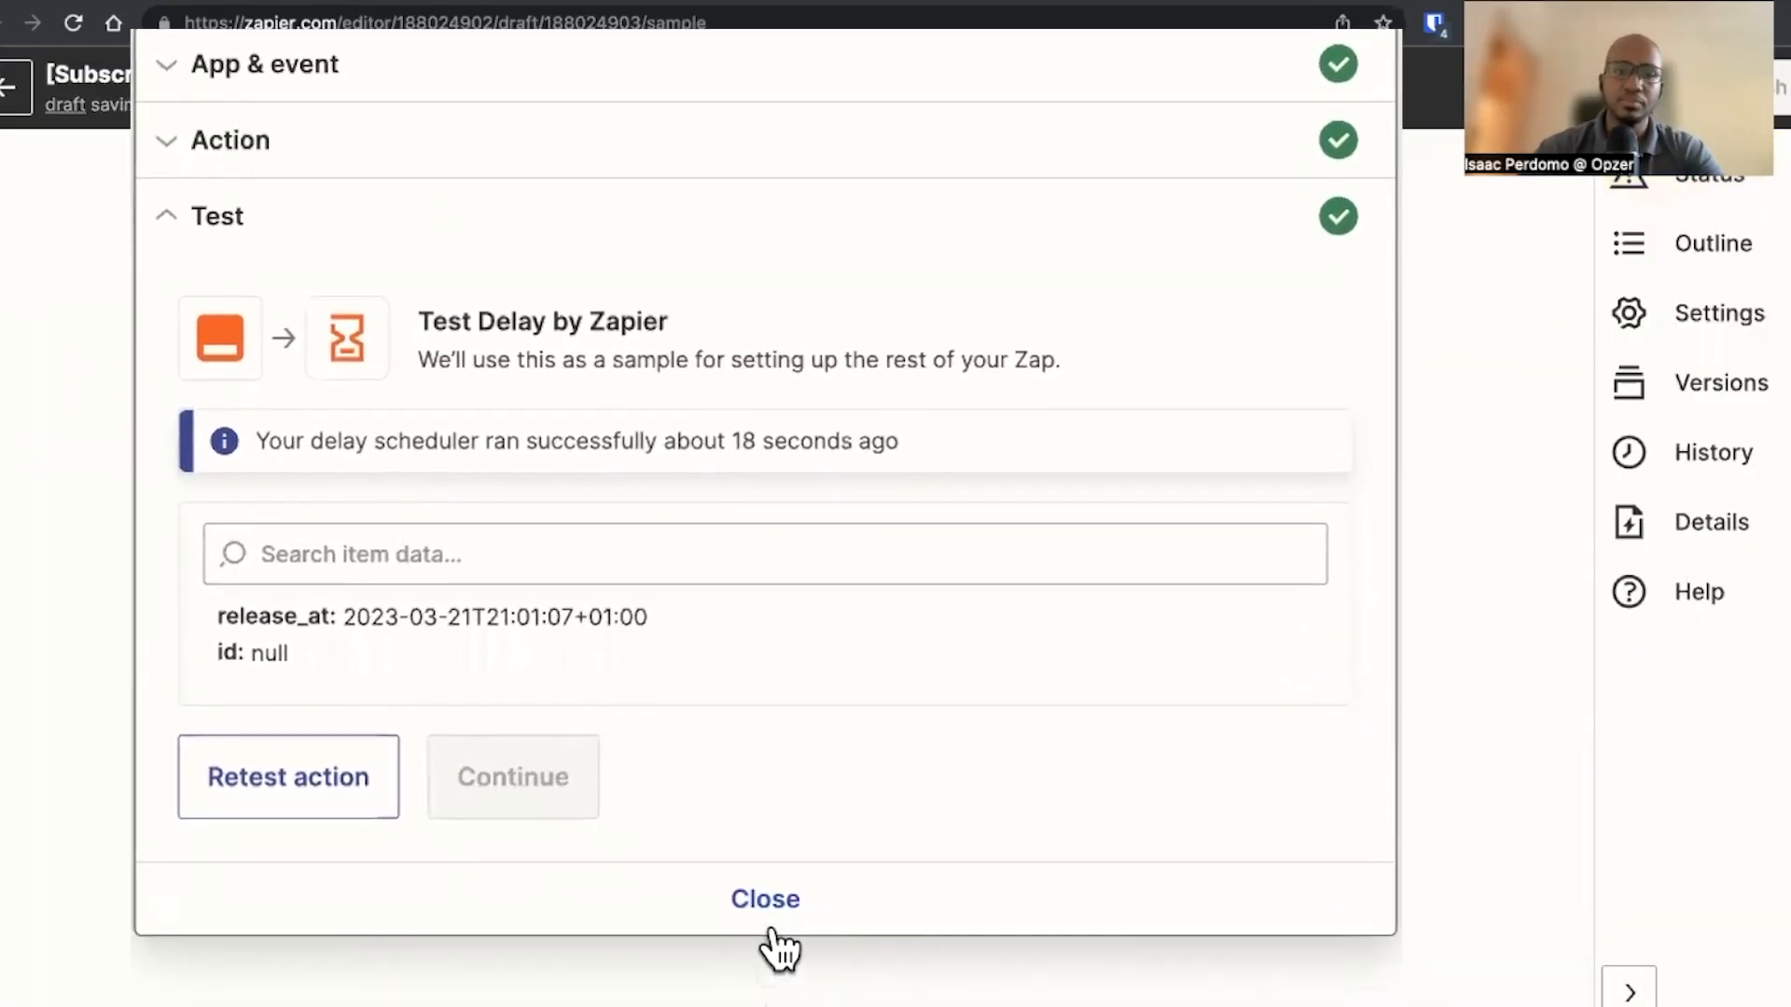
Add a Kajabi action with the Revoke Access to an Offer event and continue with the connected account
click(773, 928)
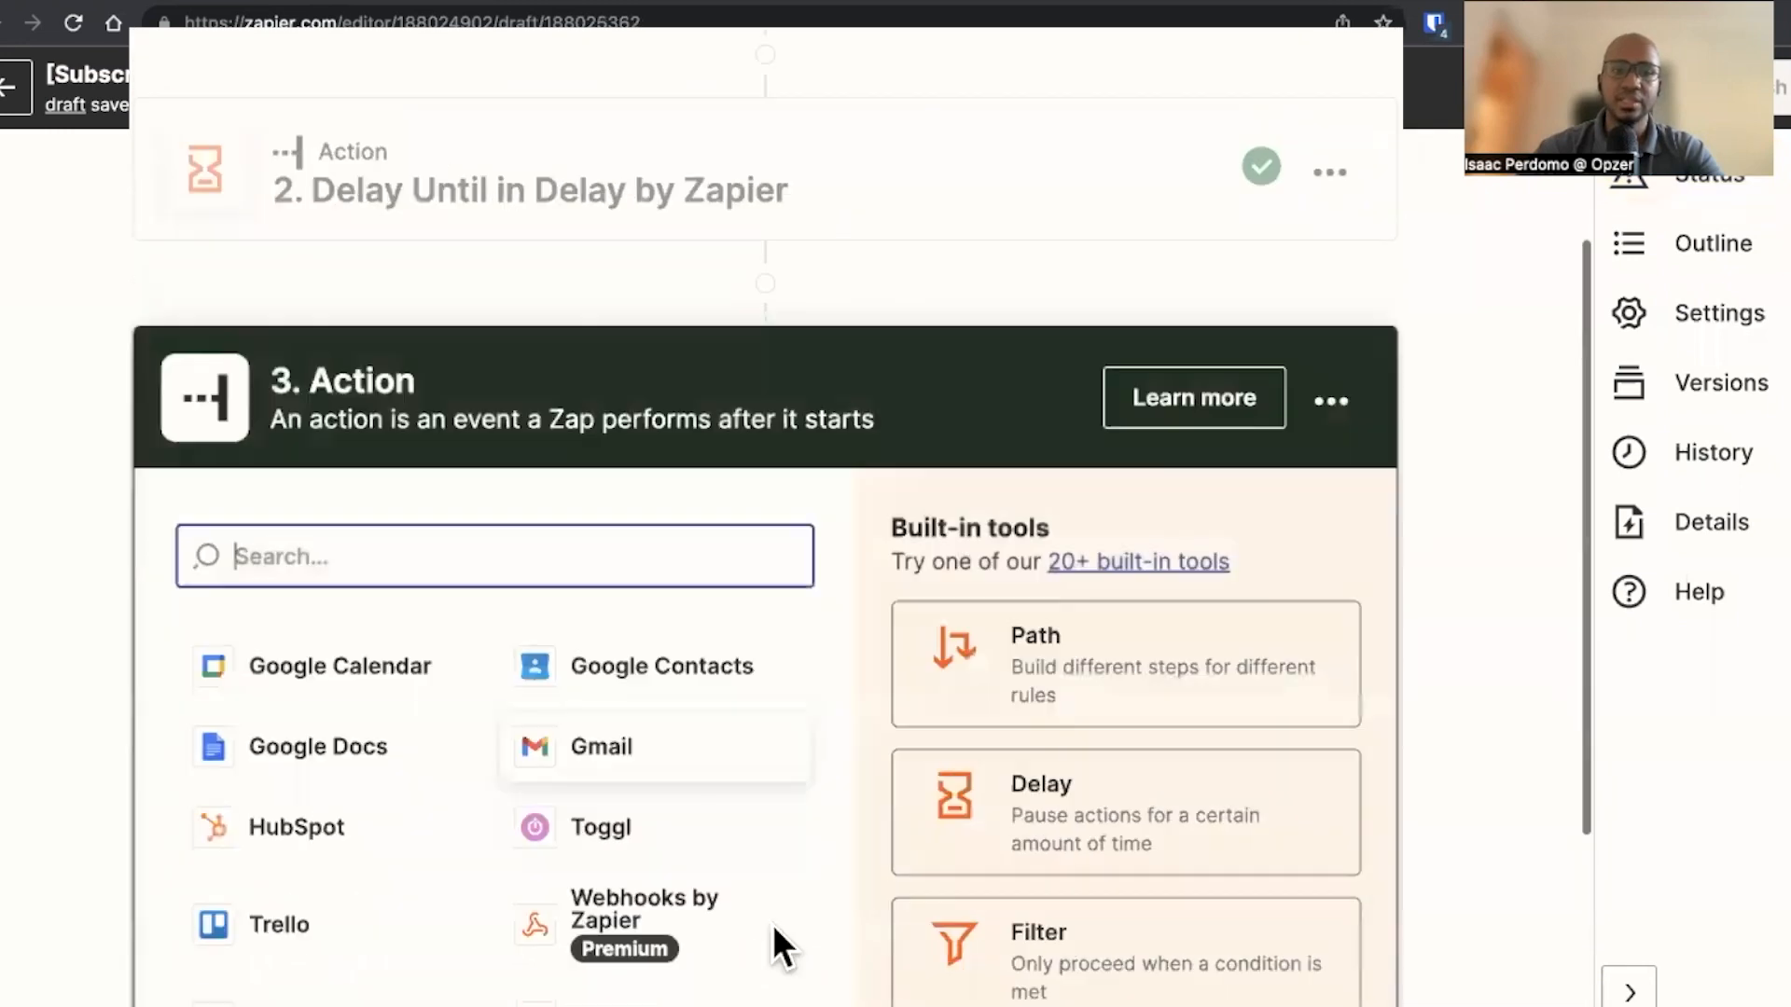
text(kajabi)
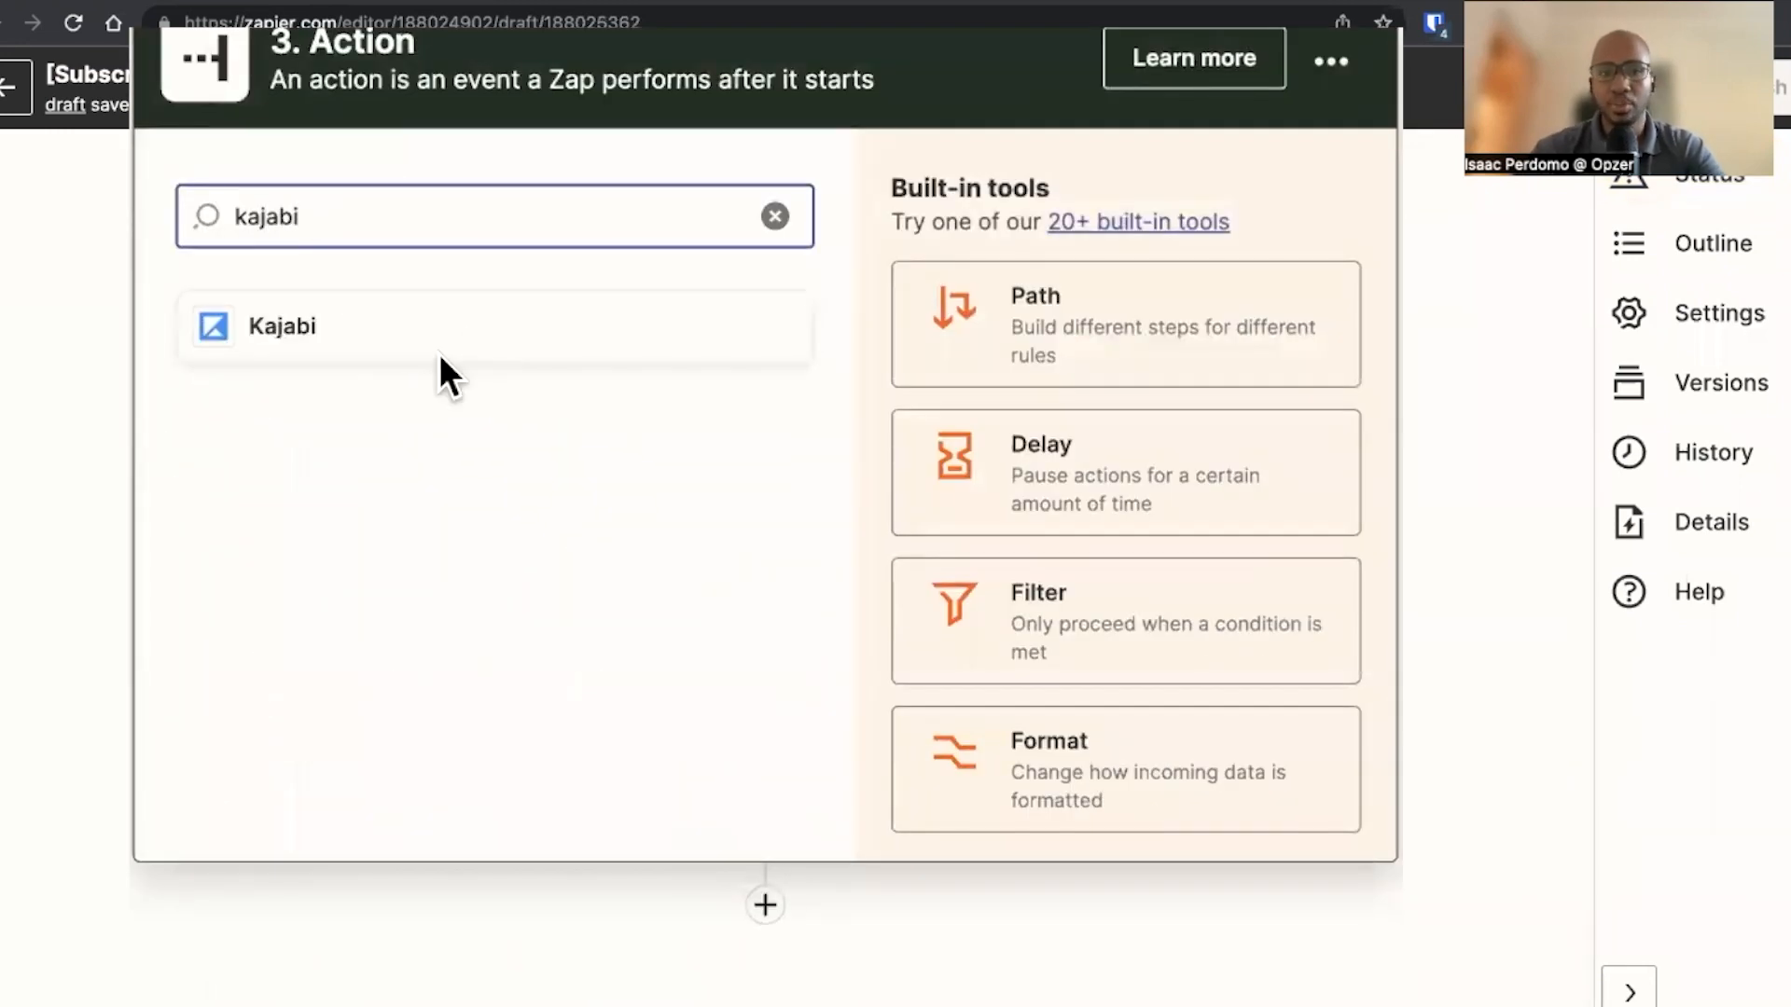
click(433, 322)
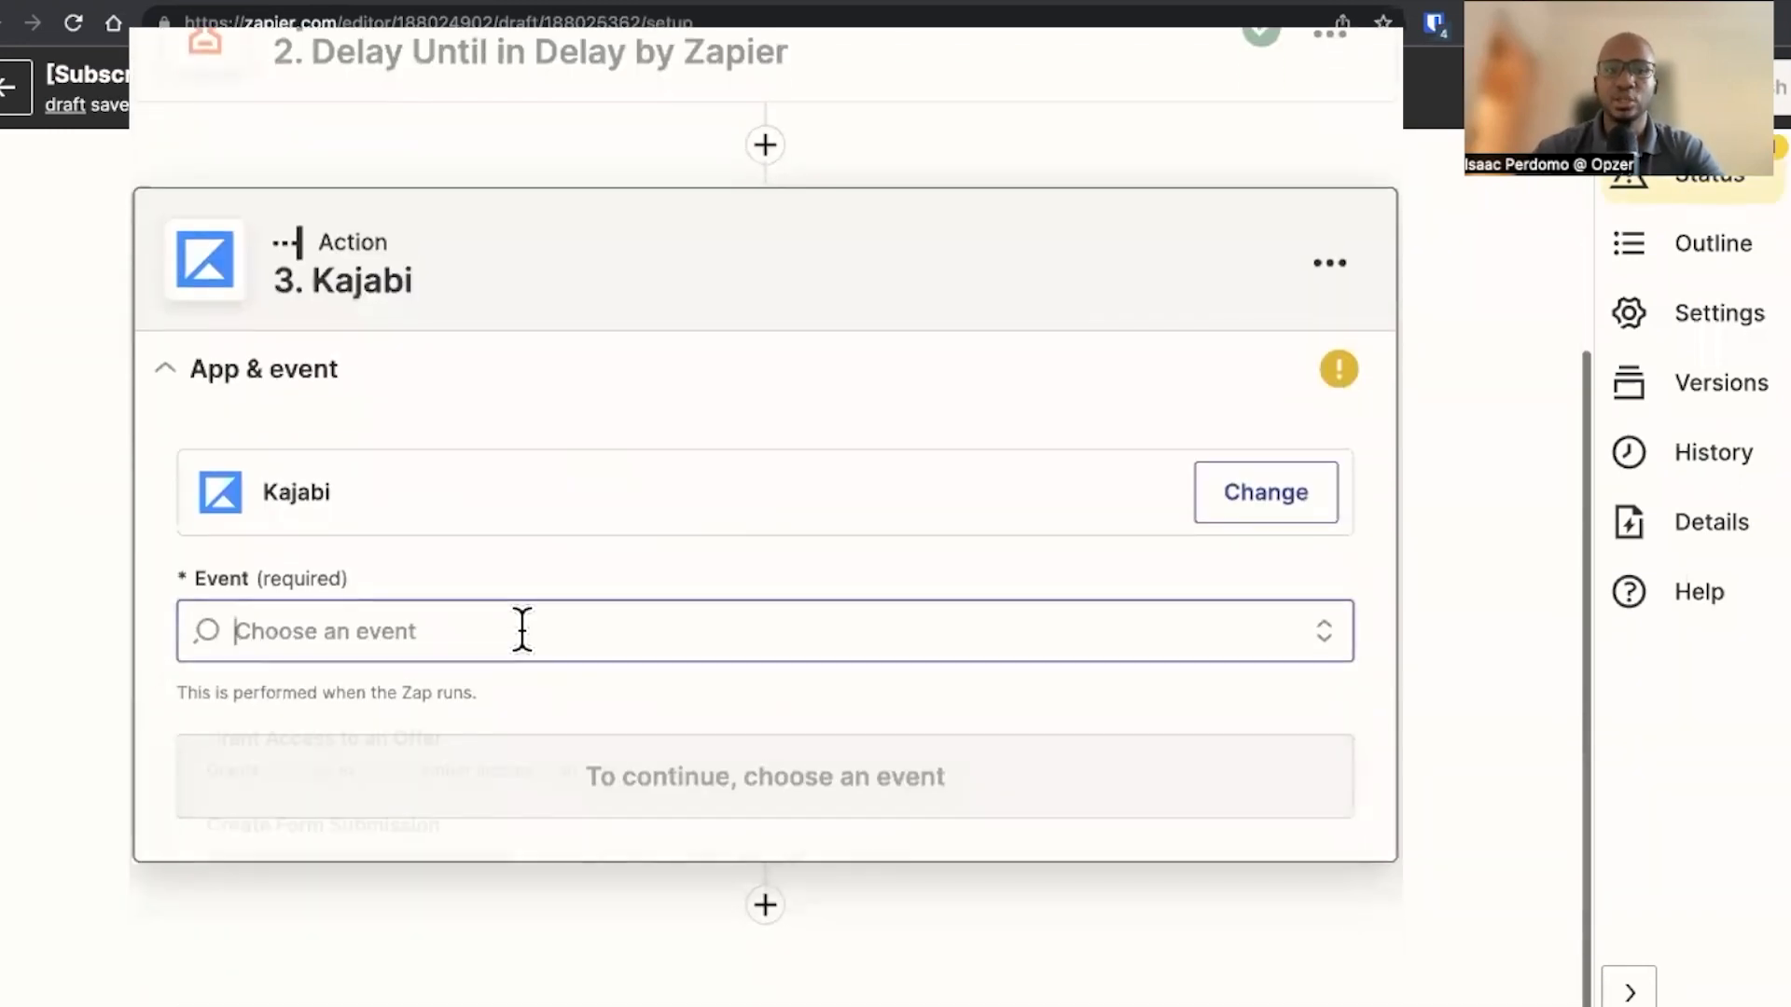
click(519, 627)
click(427, 932)
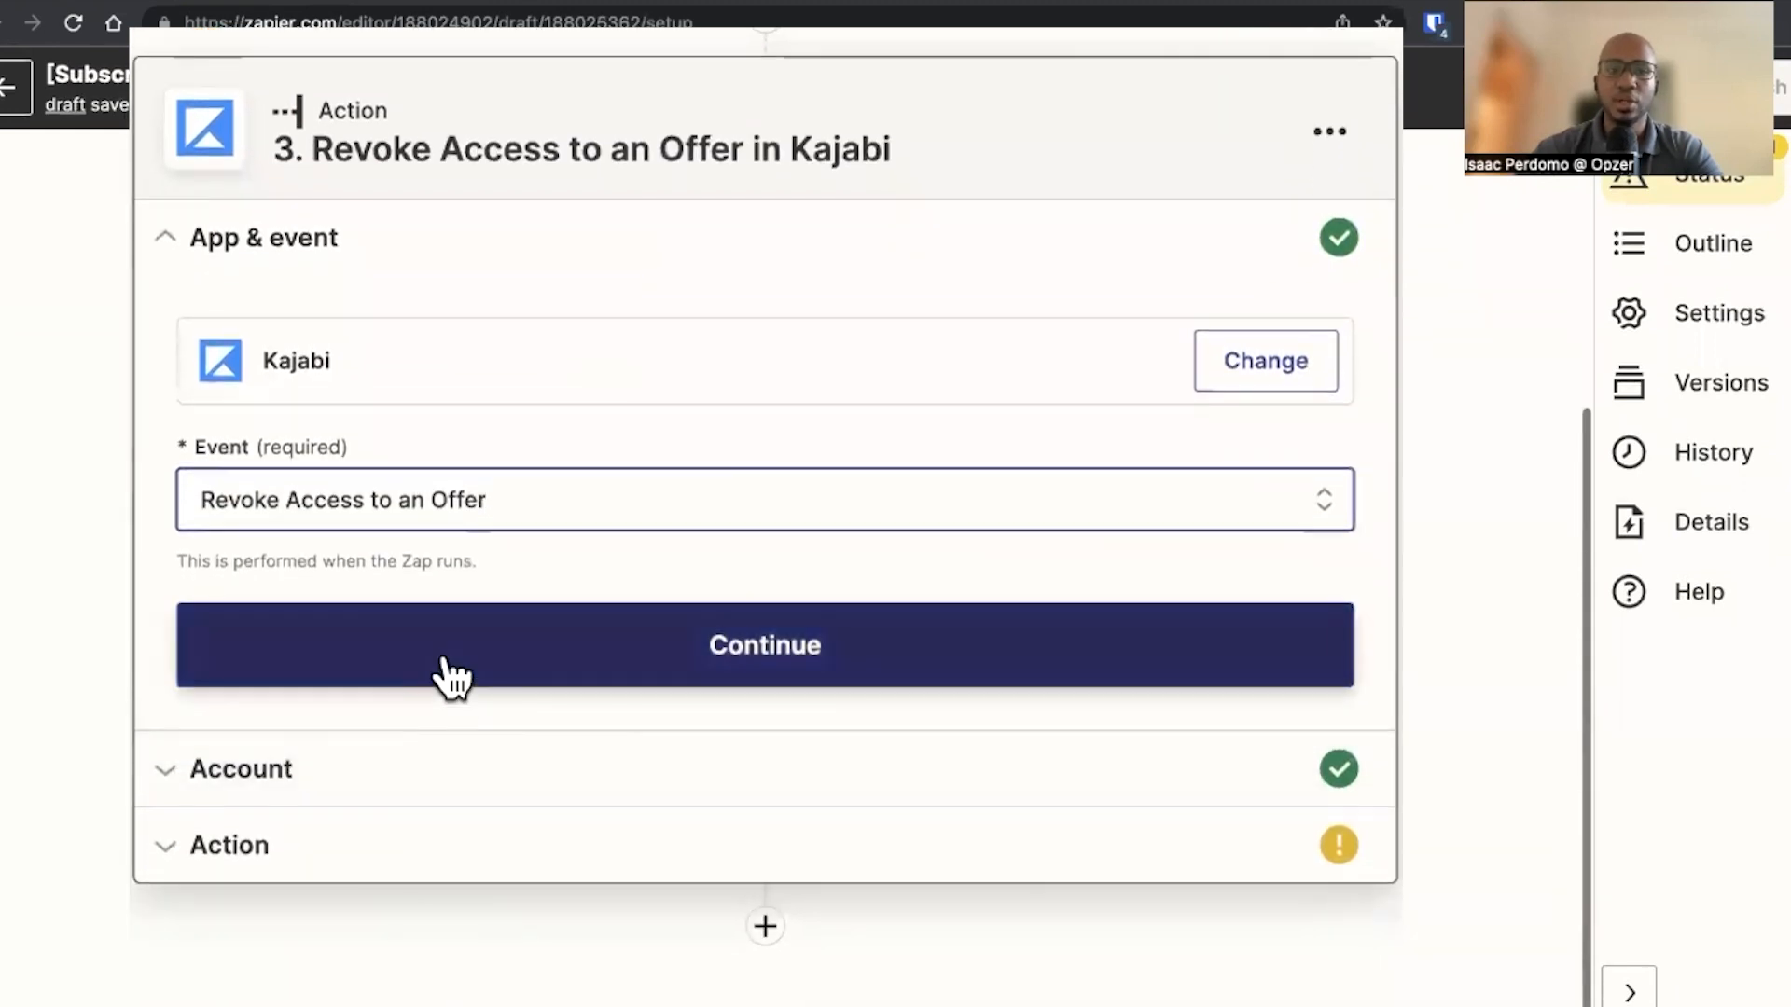
click(450, 668)
click(326, 692)
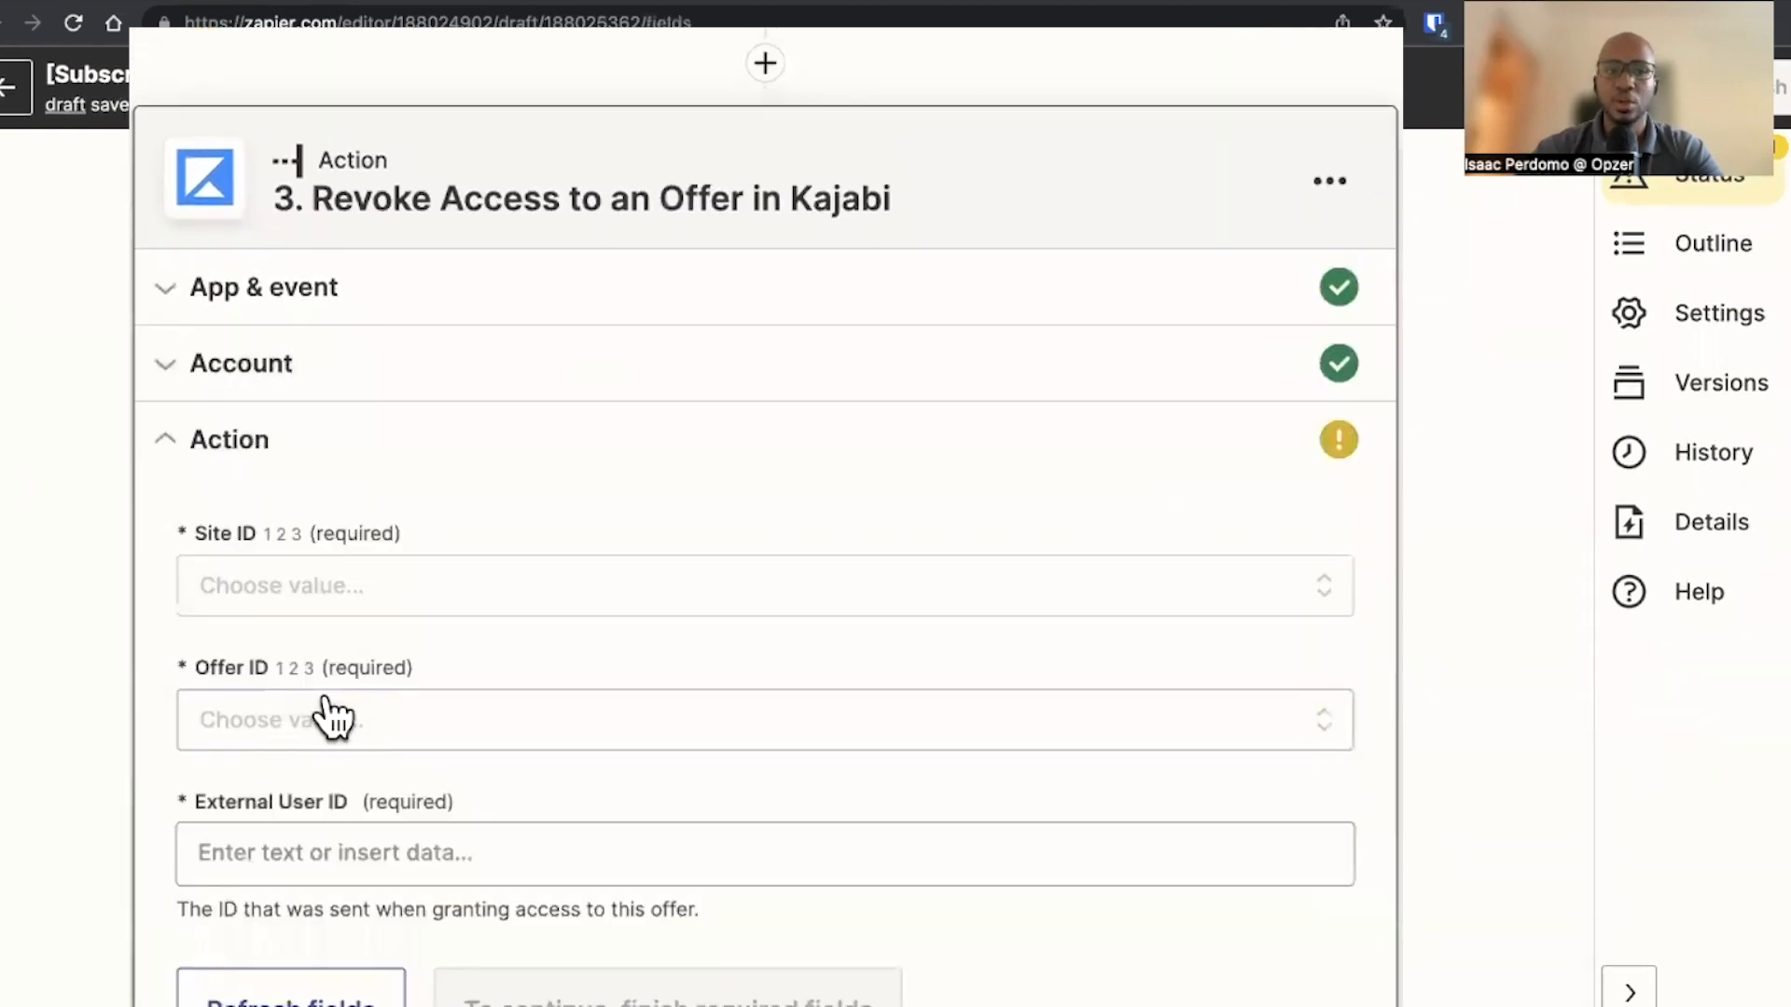
Set Site ID to the account owner's first site and Offer ID to Zapoholic (2)
click(340, 602)
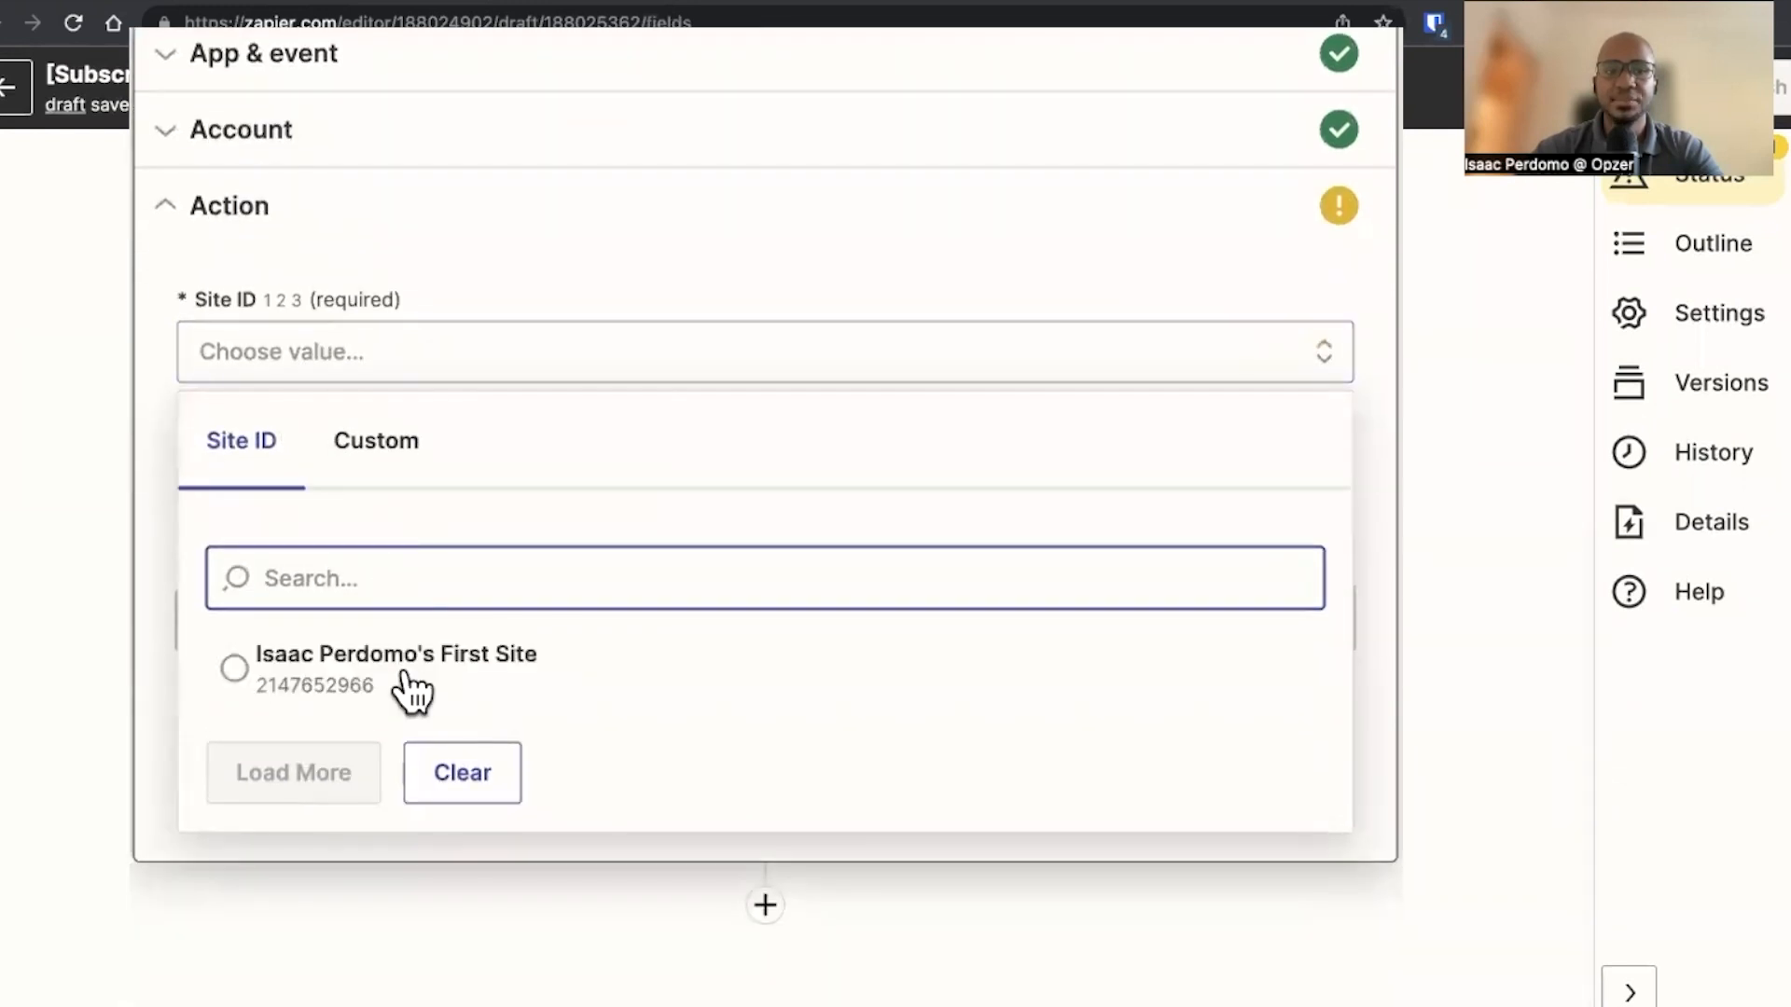
click(401, 667)
click(320, 503)
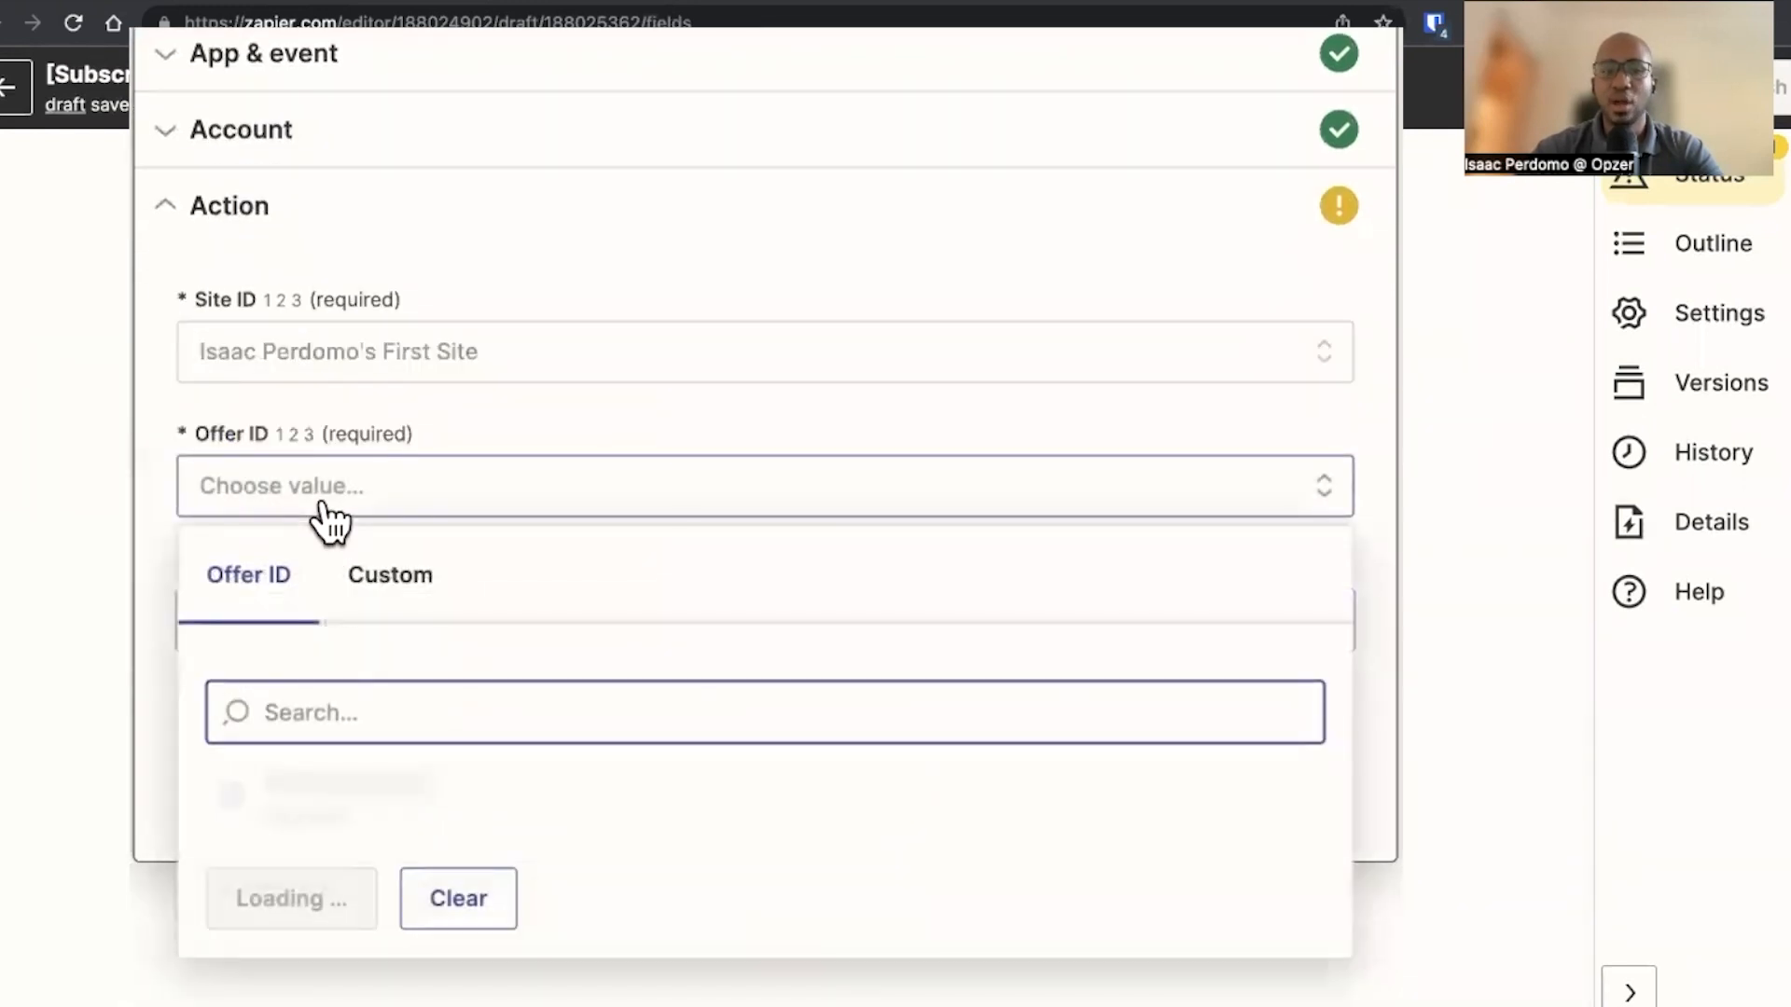
click(464, 801)
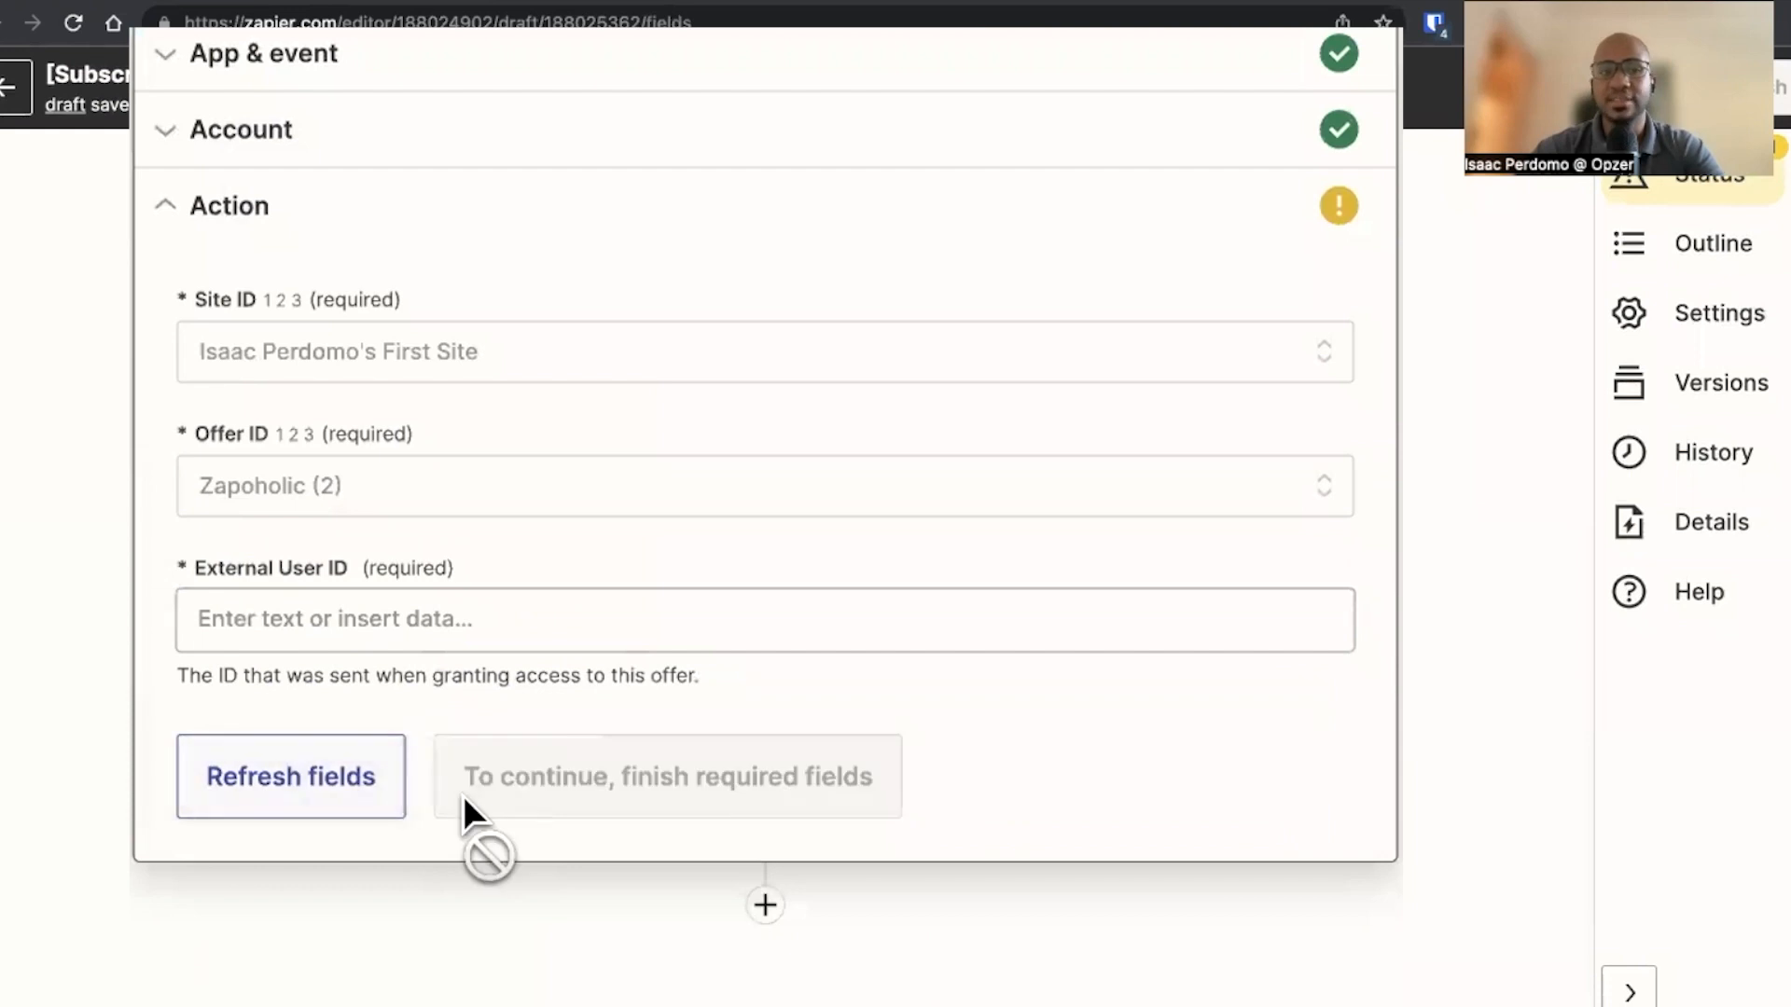
click(428, 621)
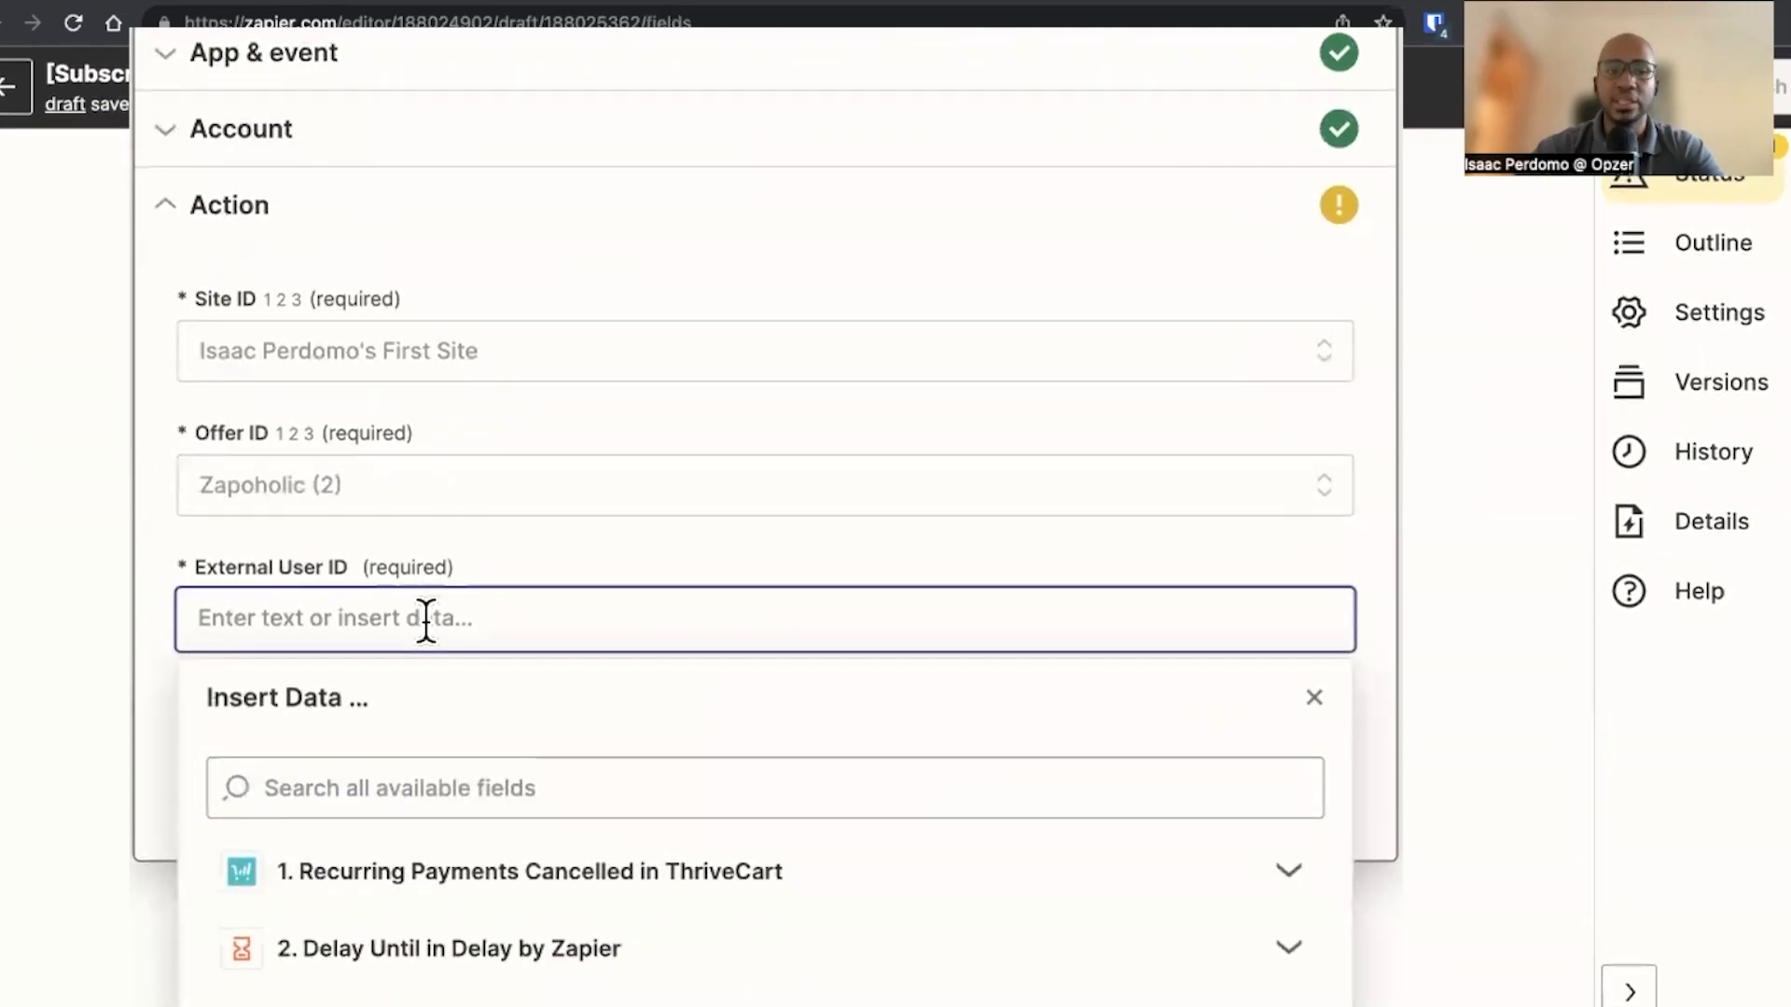
click(428, 898)
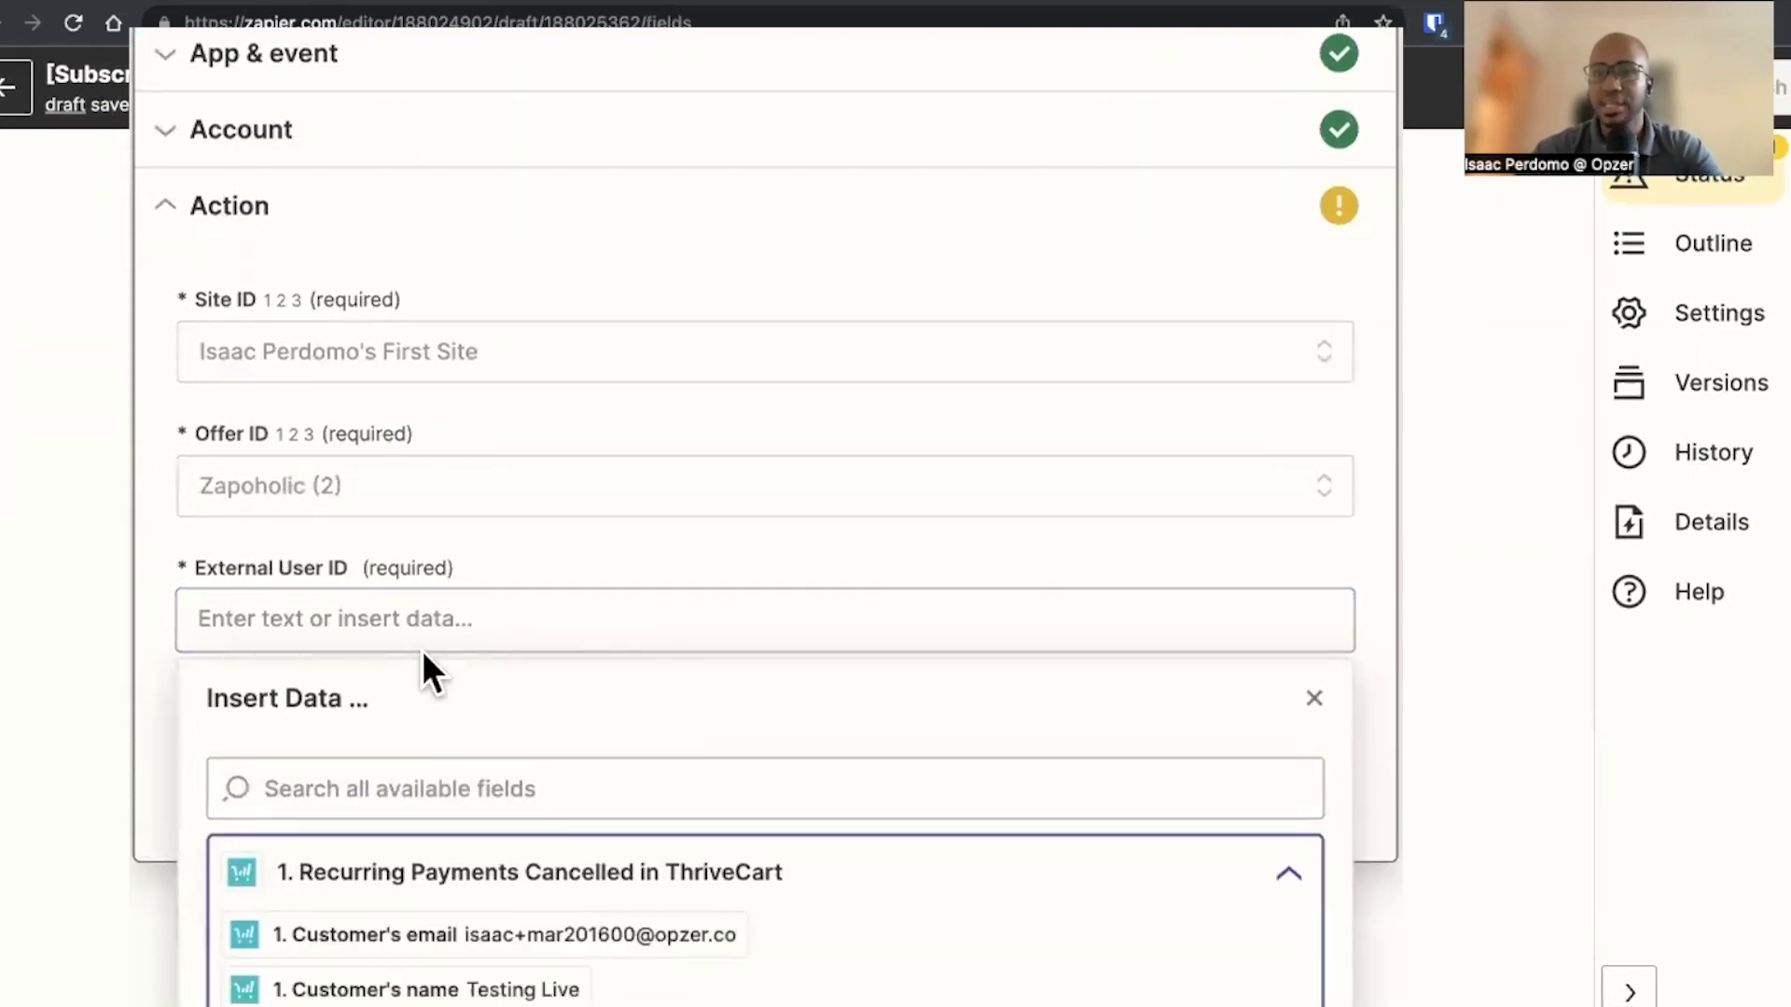
scroll(422, 651, down, 2)
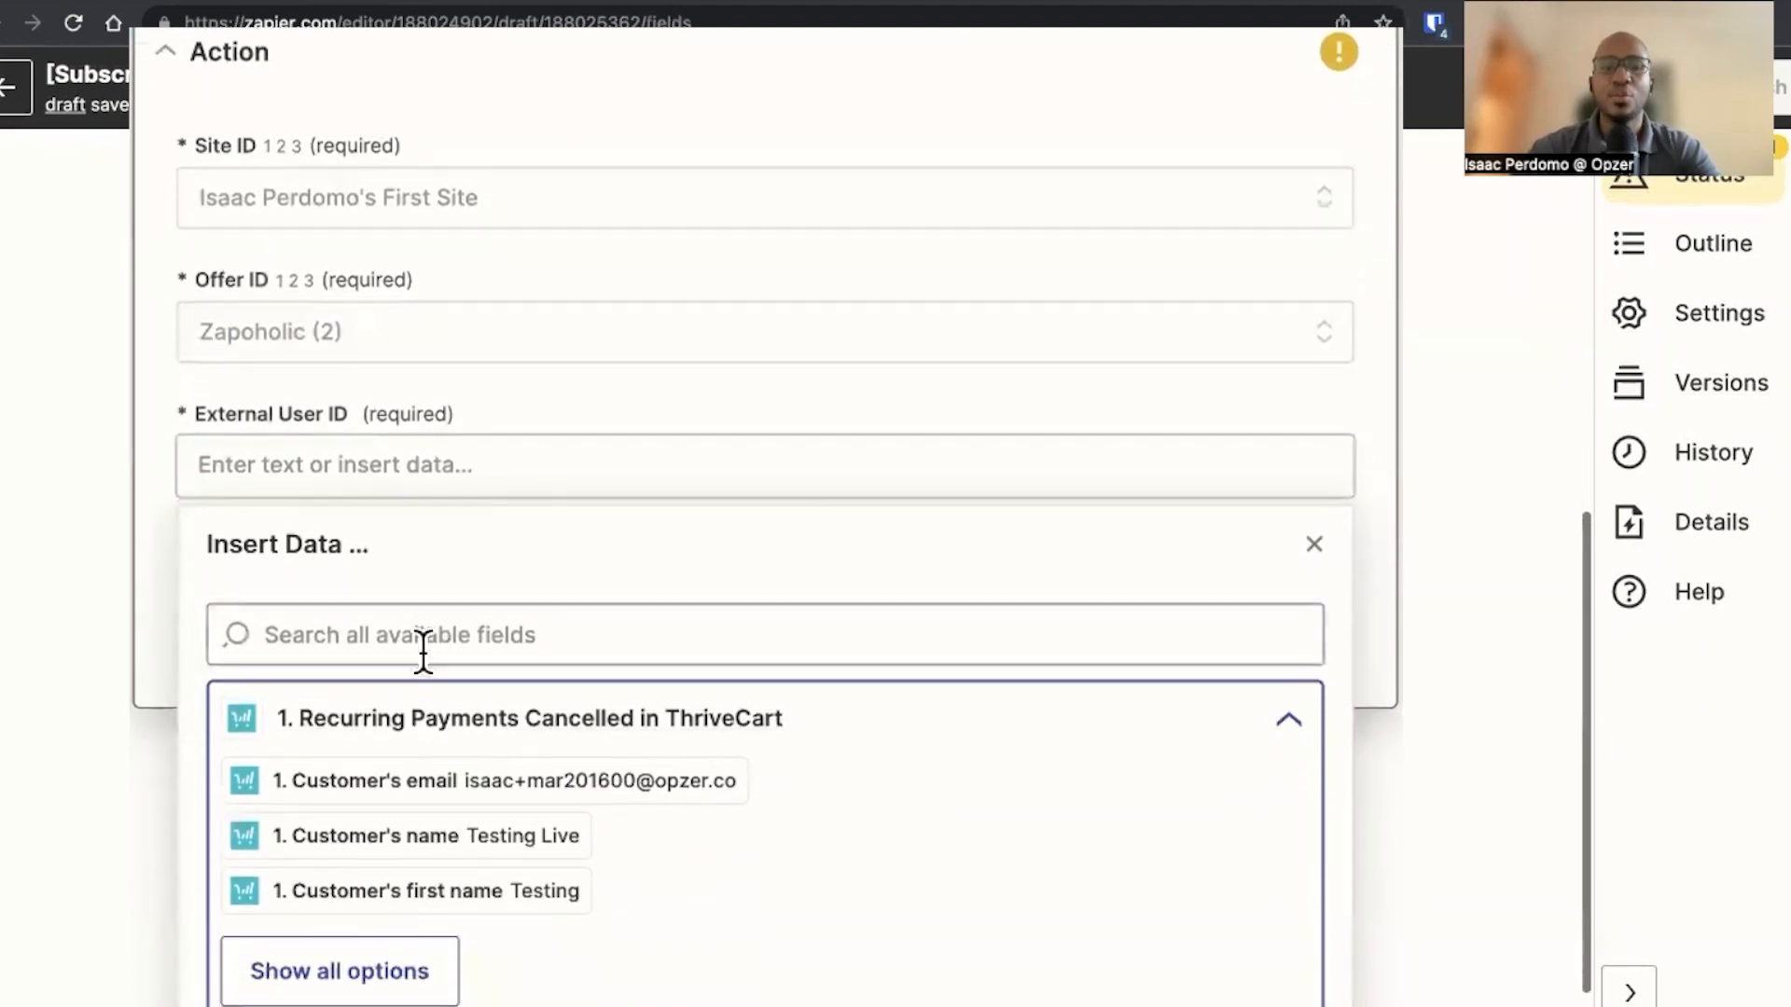
click(487, 800)
click(159, 598)
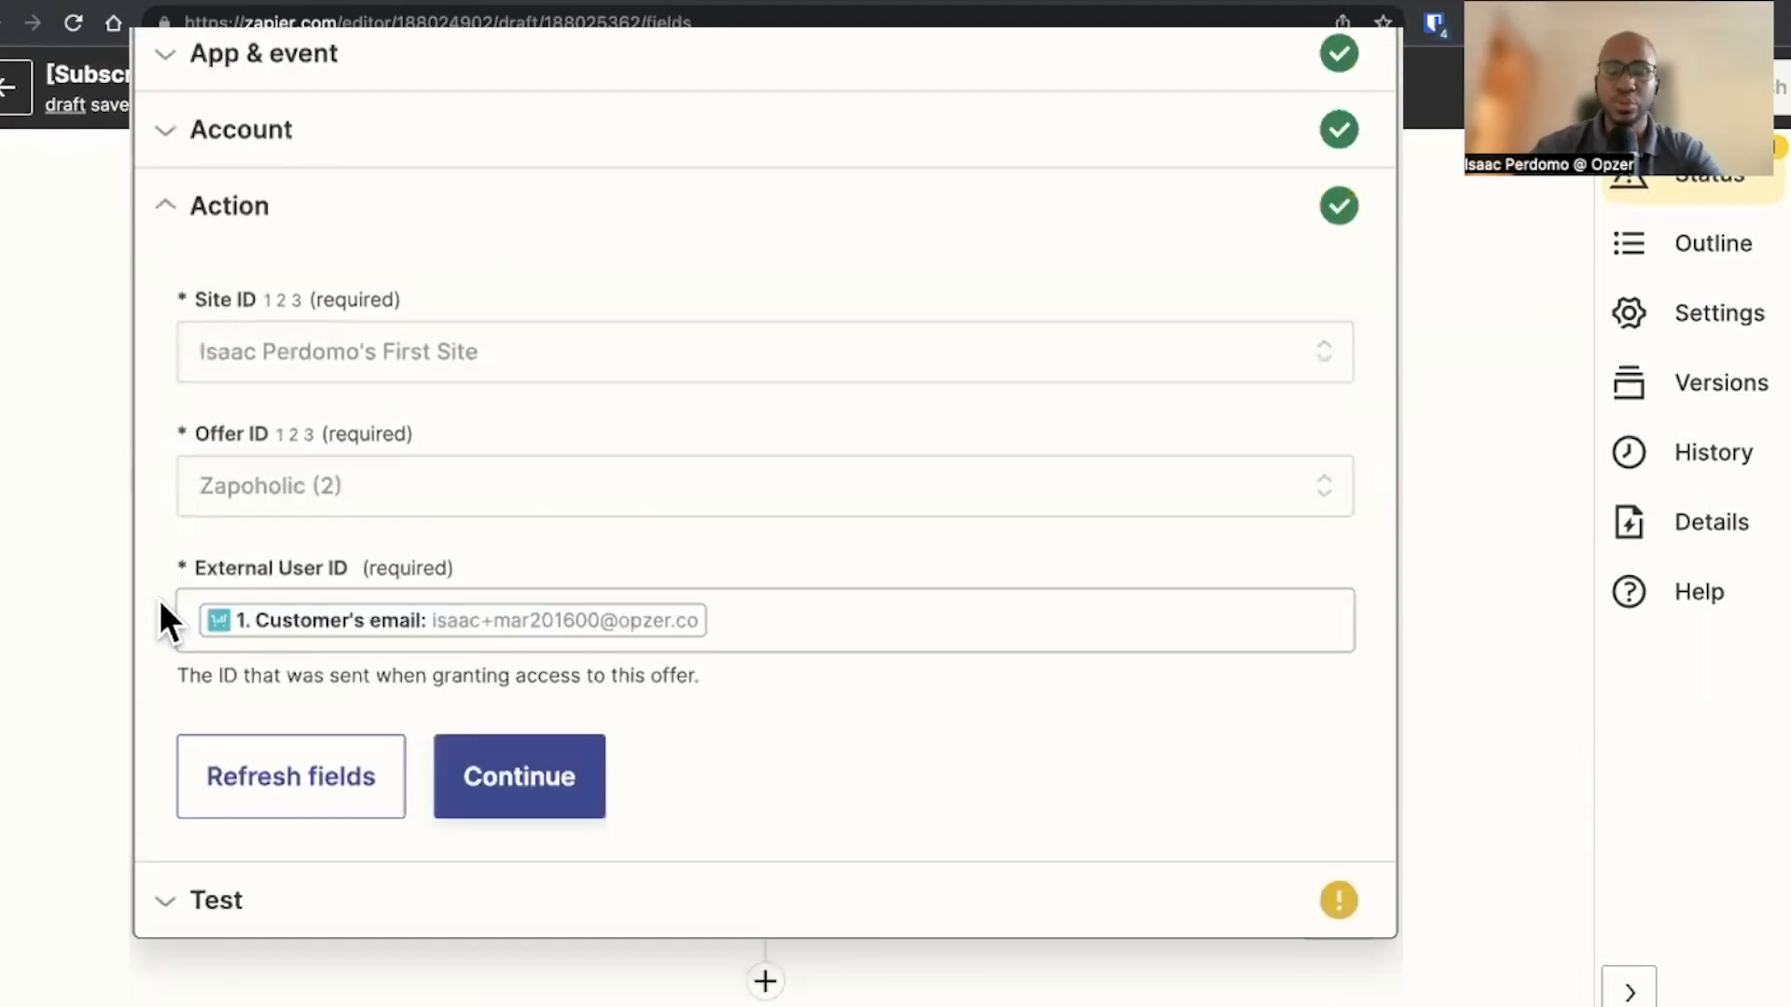
Continue past the Kajabi action settings and skip its test
click(562, 813)
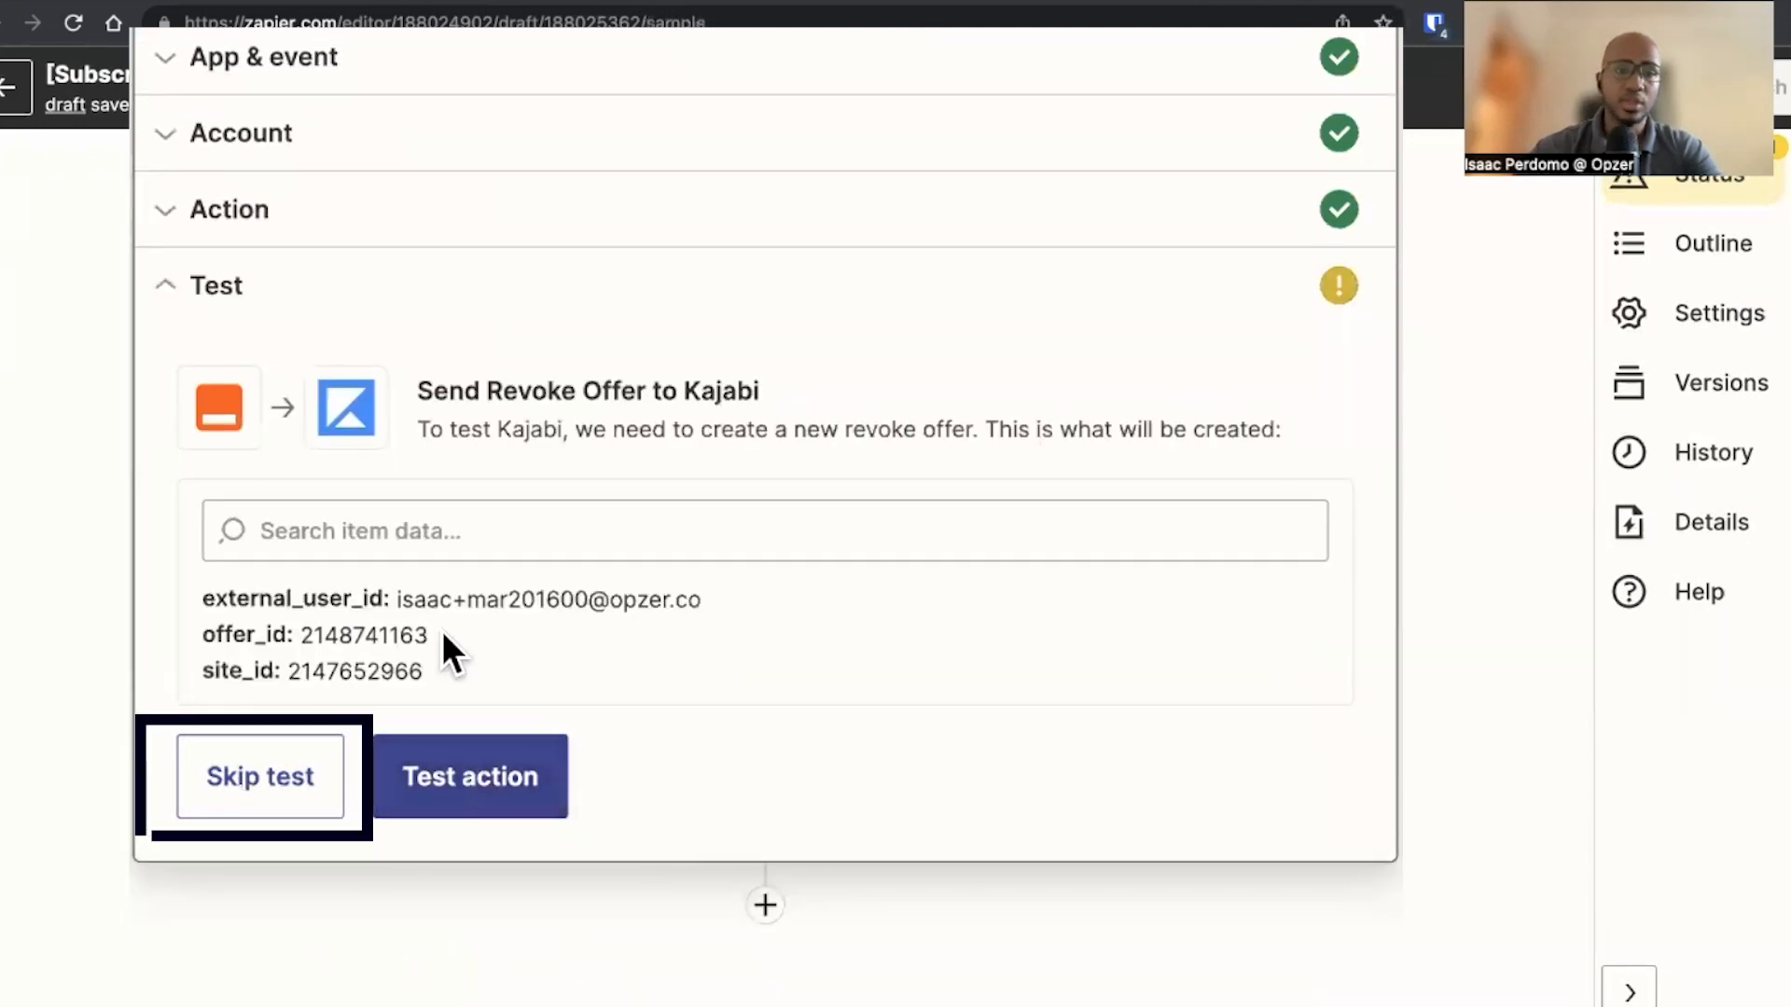
click(312, 788)
click(988, 559)
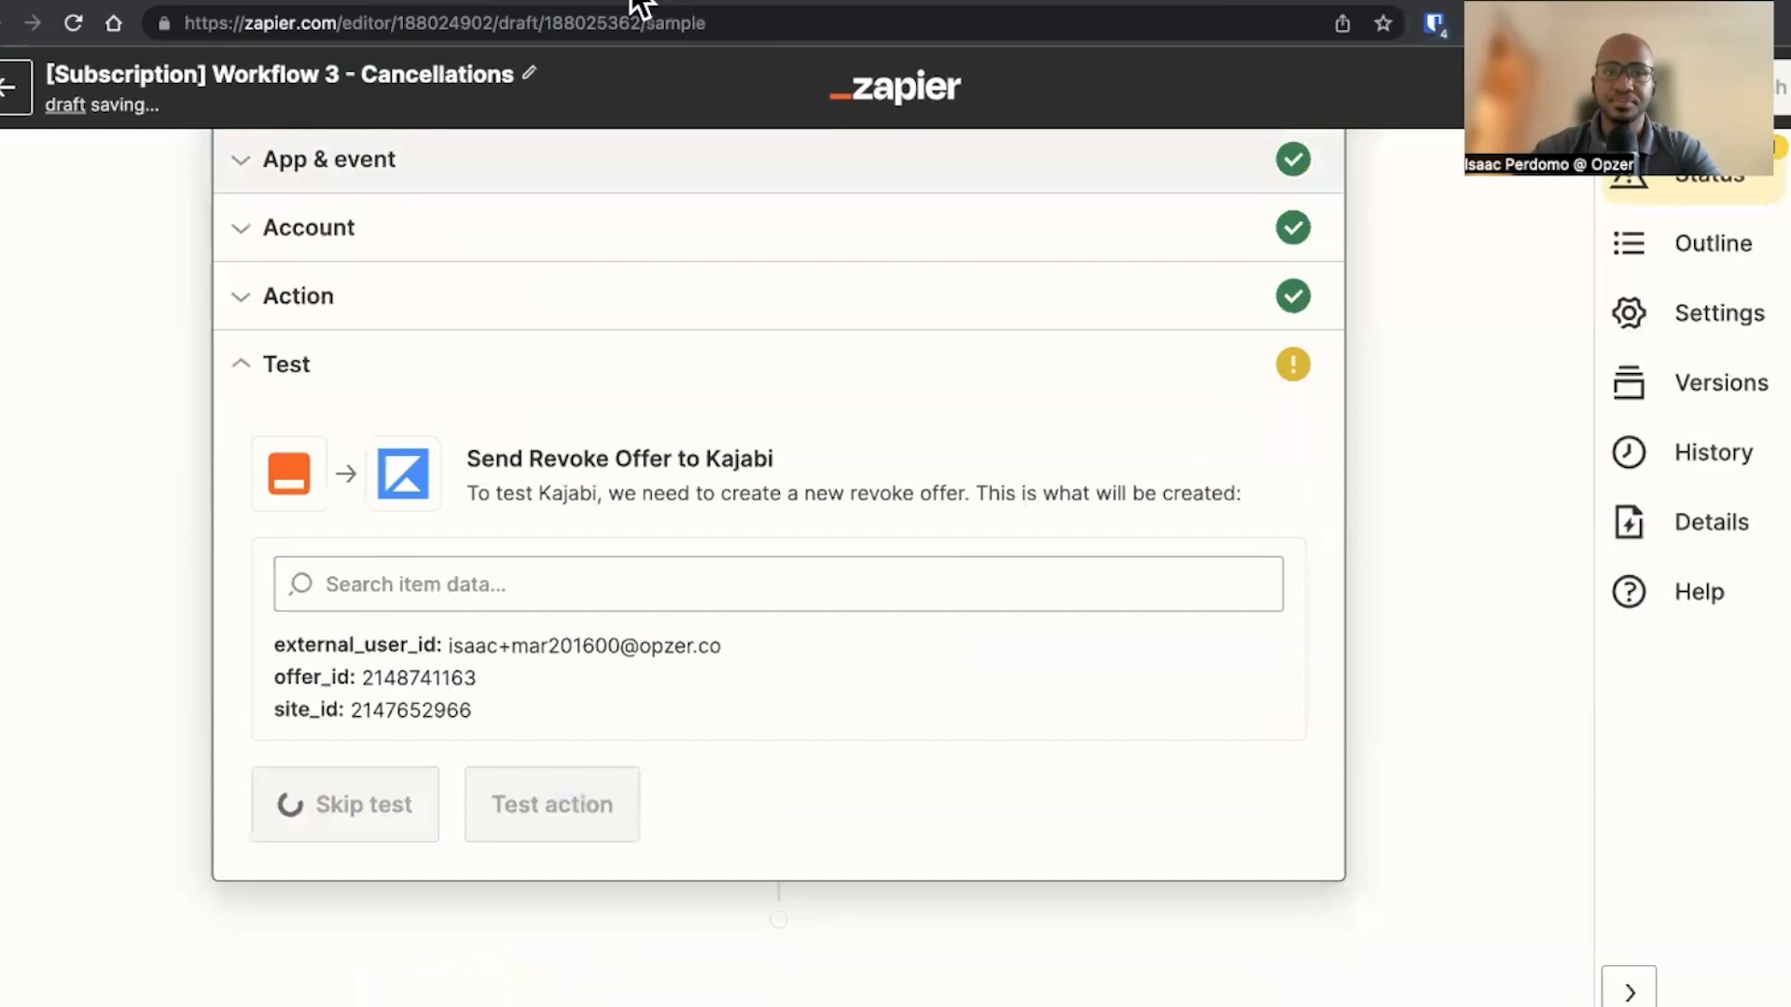
Check the Zap 3 diagram in the Whimsical tab for the action after revoking Kajabi access, then return to the Zap editor
click(632, 2)
scroll(736, 537, down, 2)
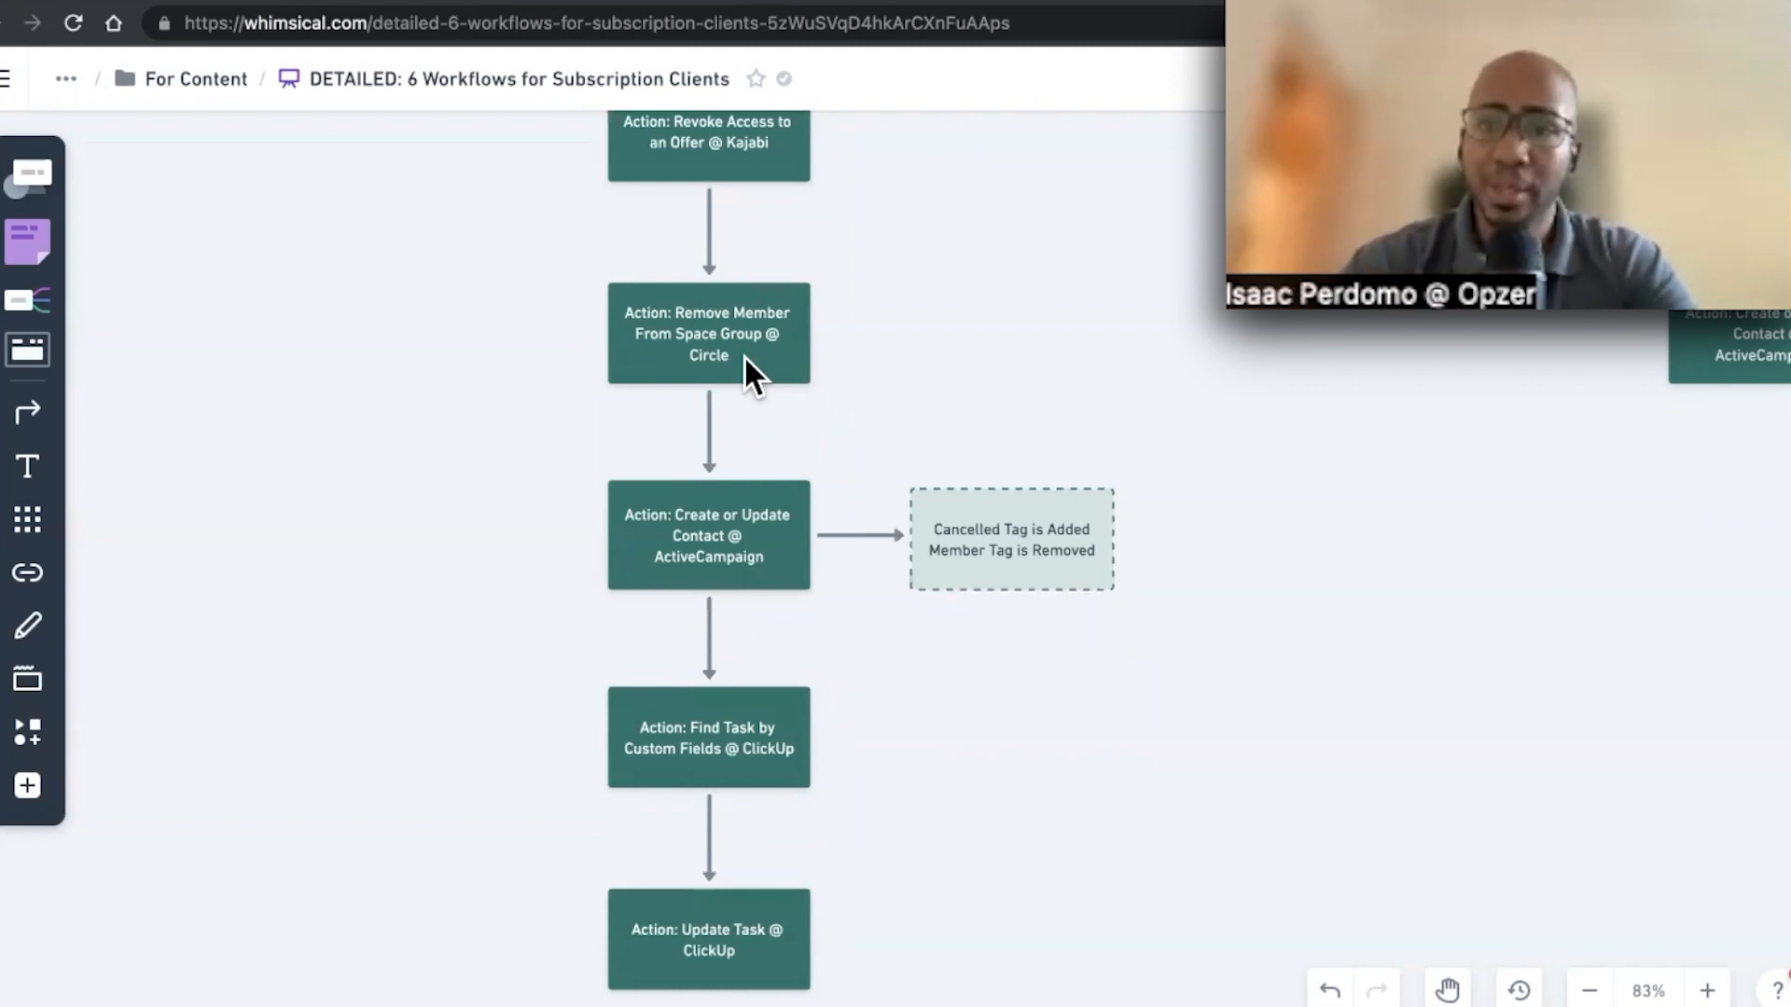
scroll(743, 354, down, 3)
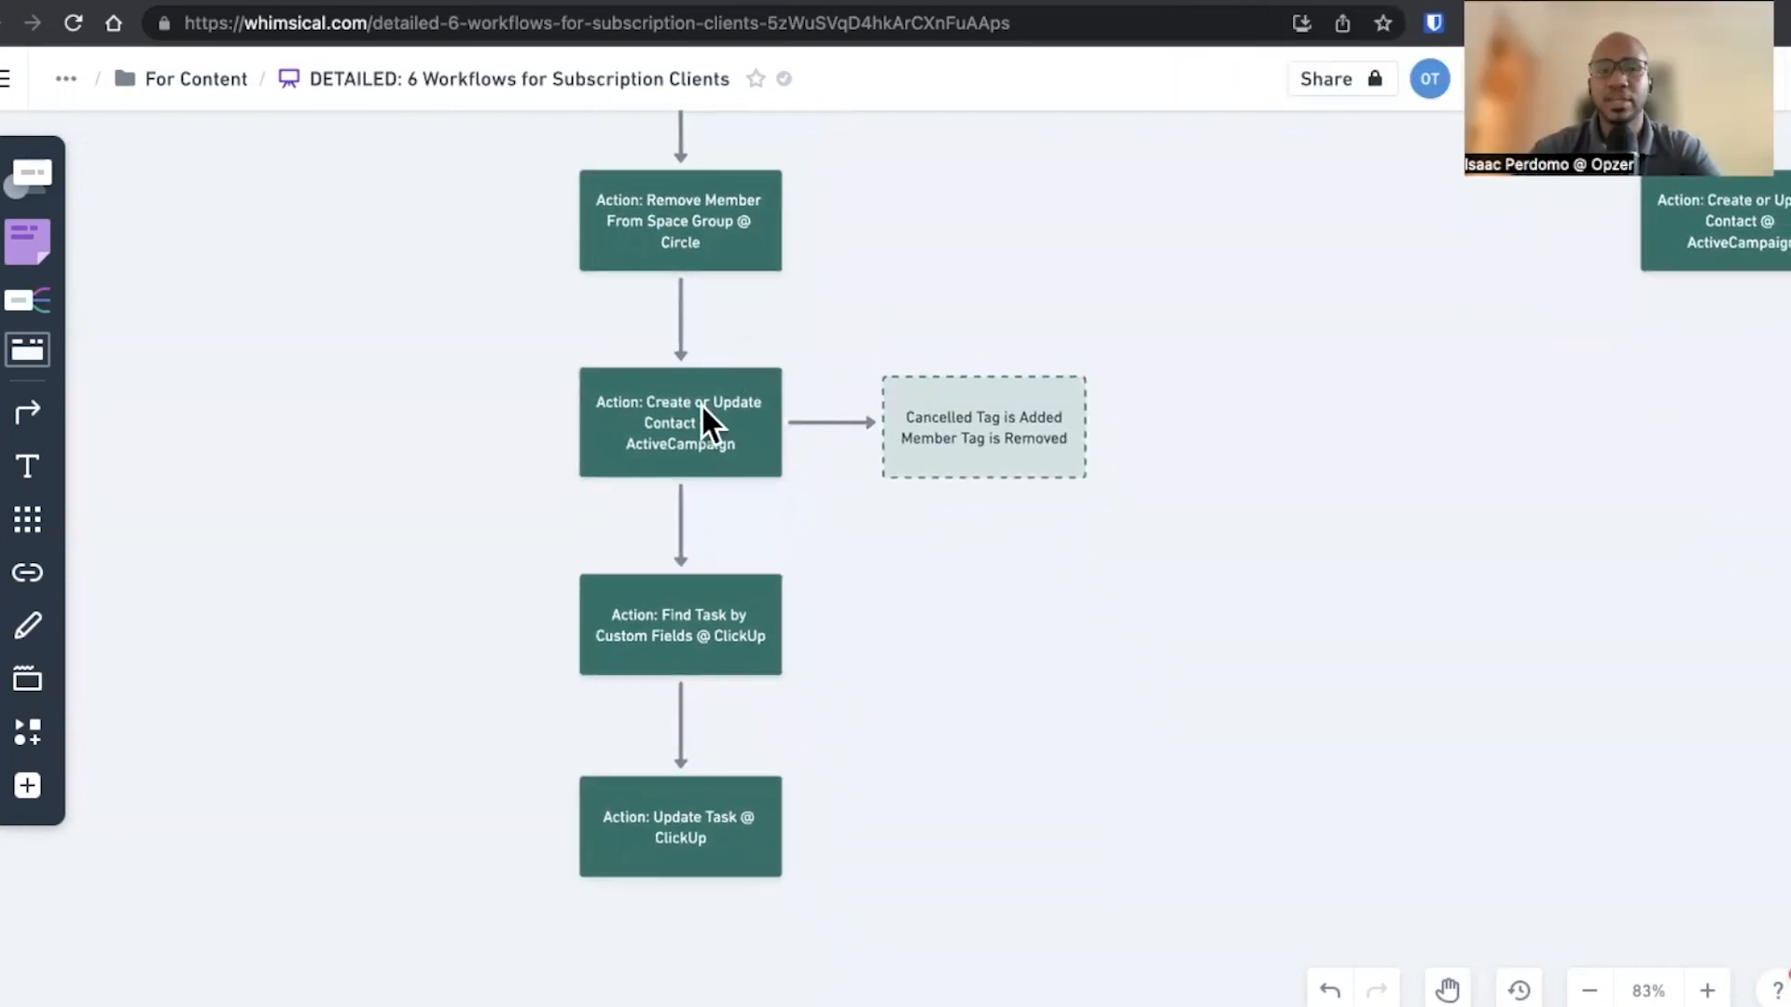
click(659, 433)
click(368, 1)
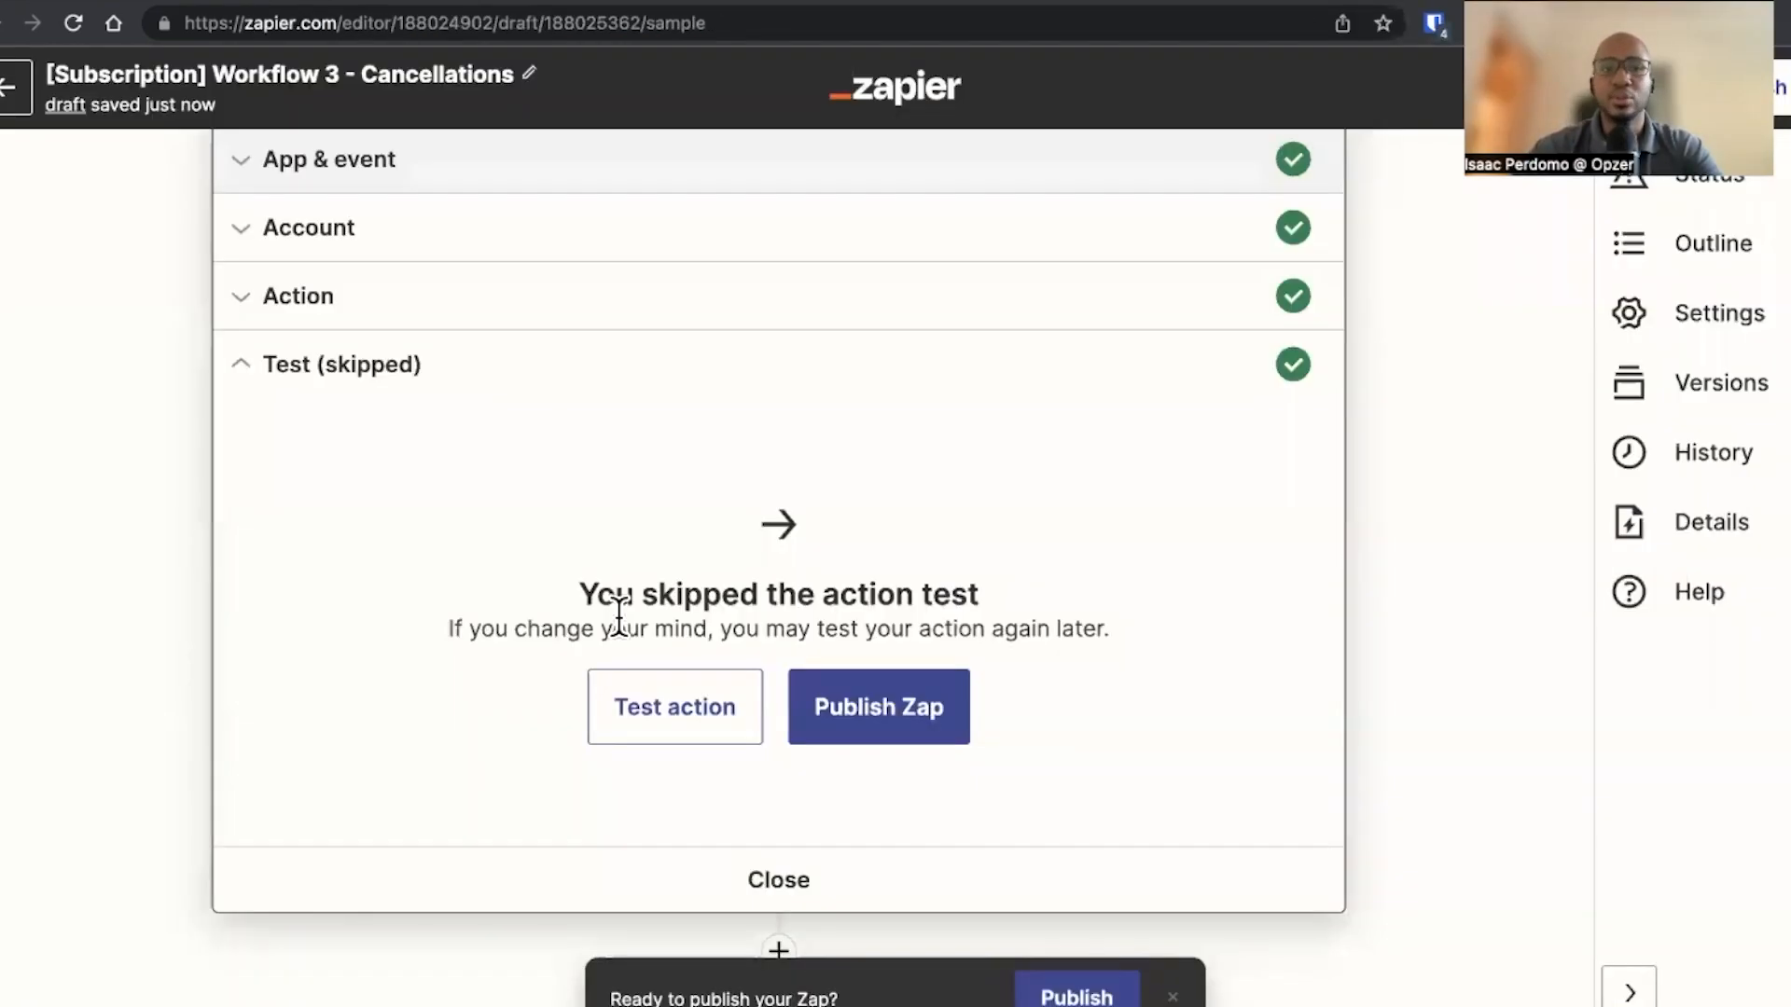
Add an ActiveCampaign action step after the Kajabi step with the Create or Update Contact event
click(779, 952)
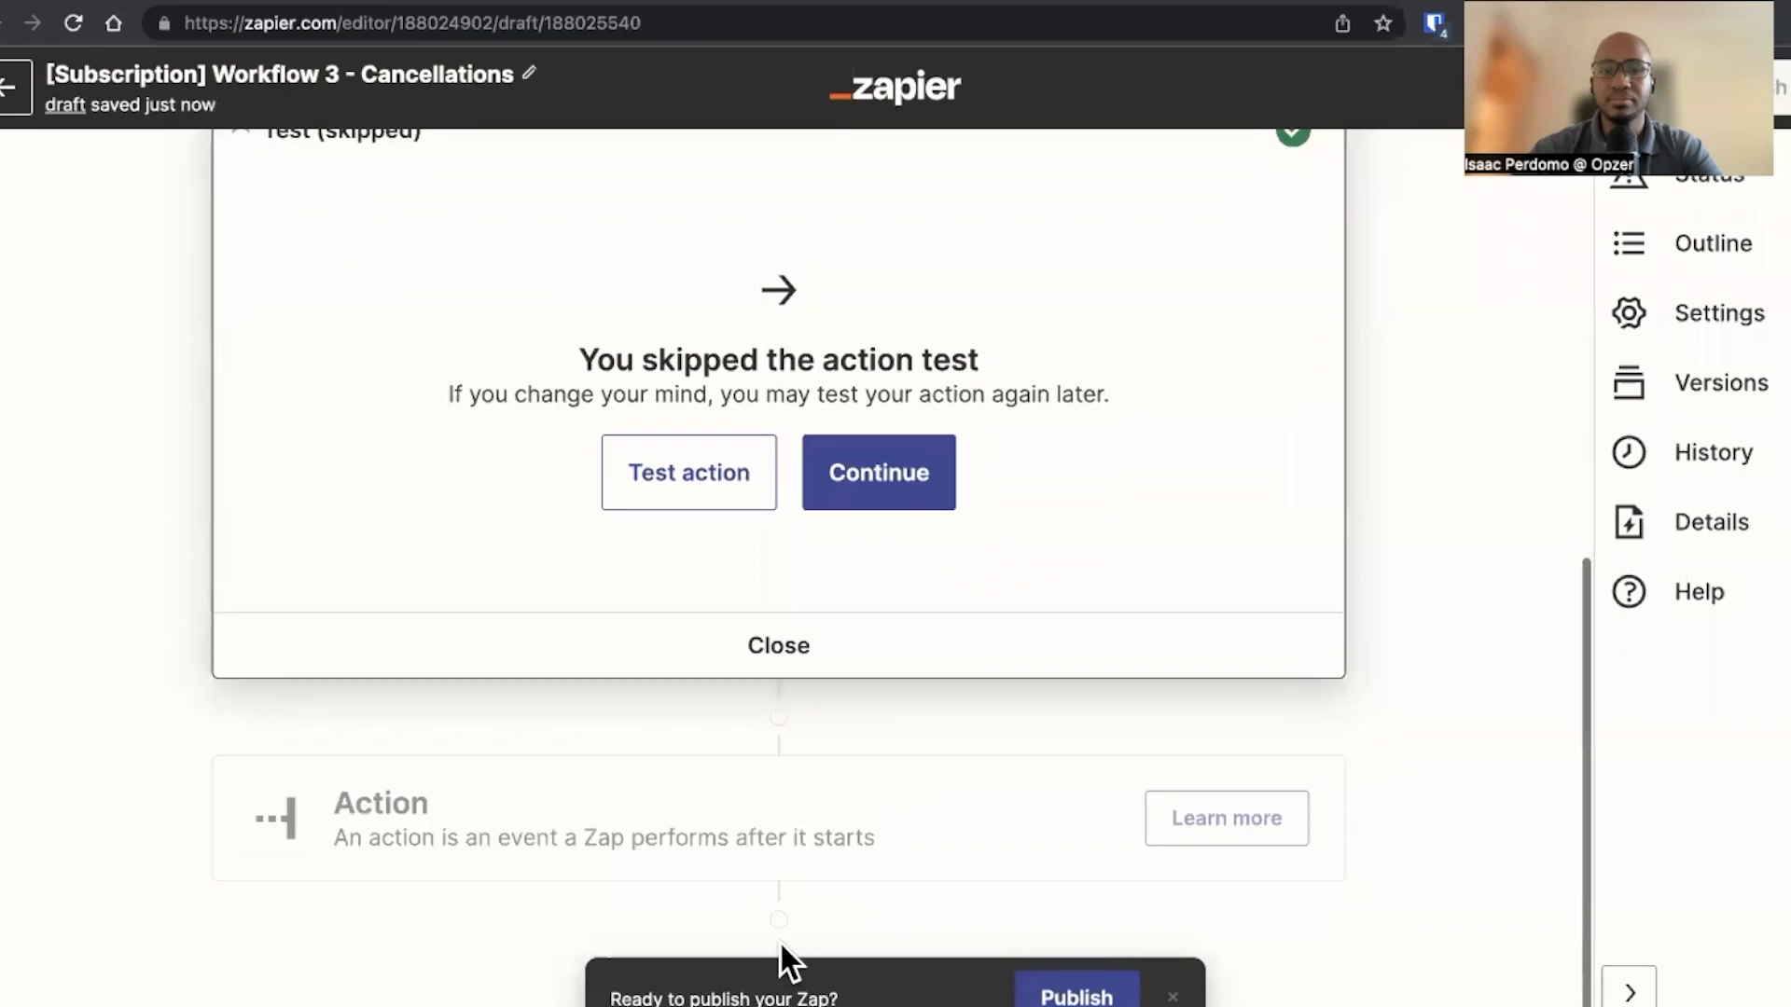
click(696, 724)
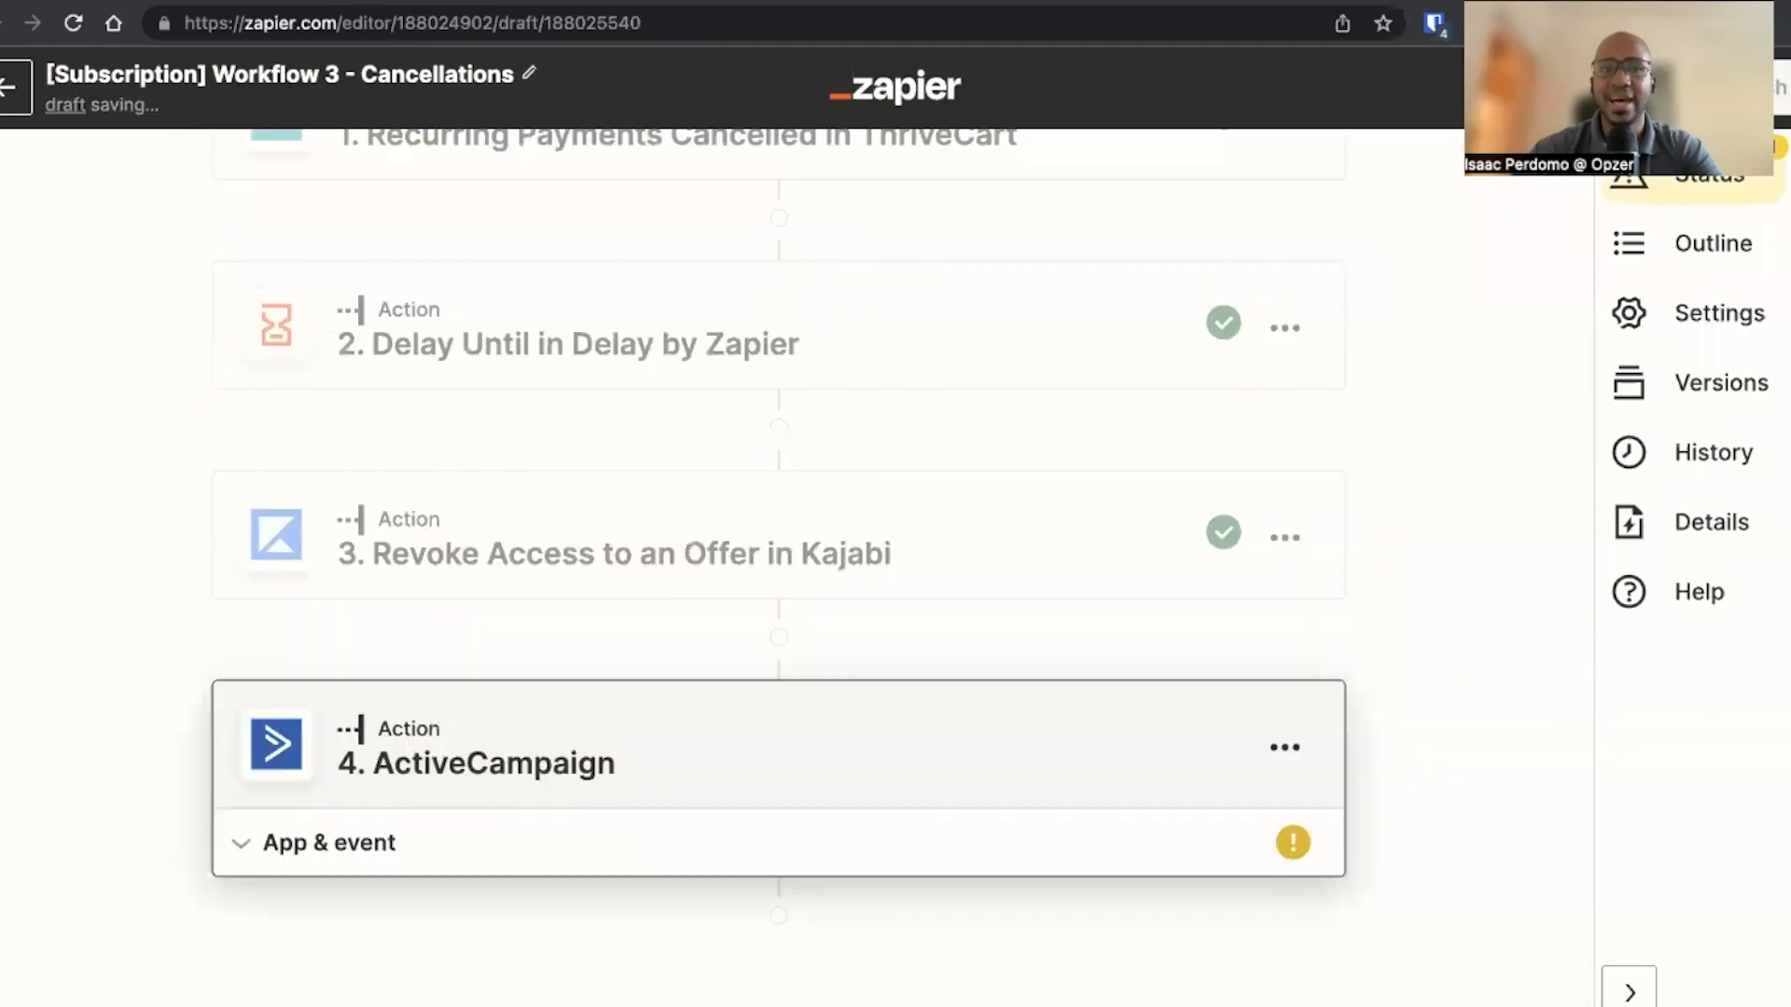
click(673, 1)
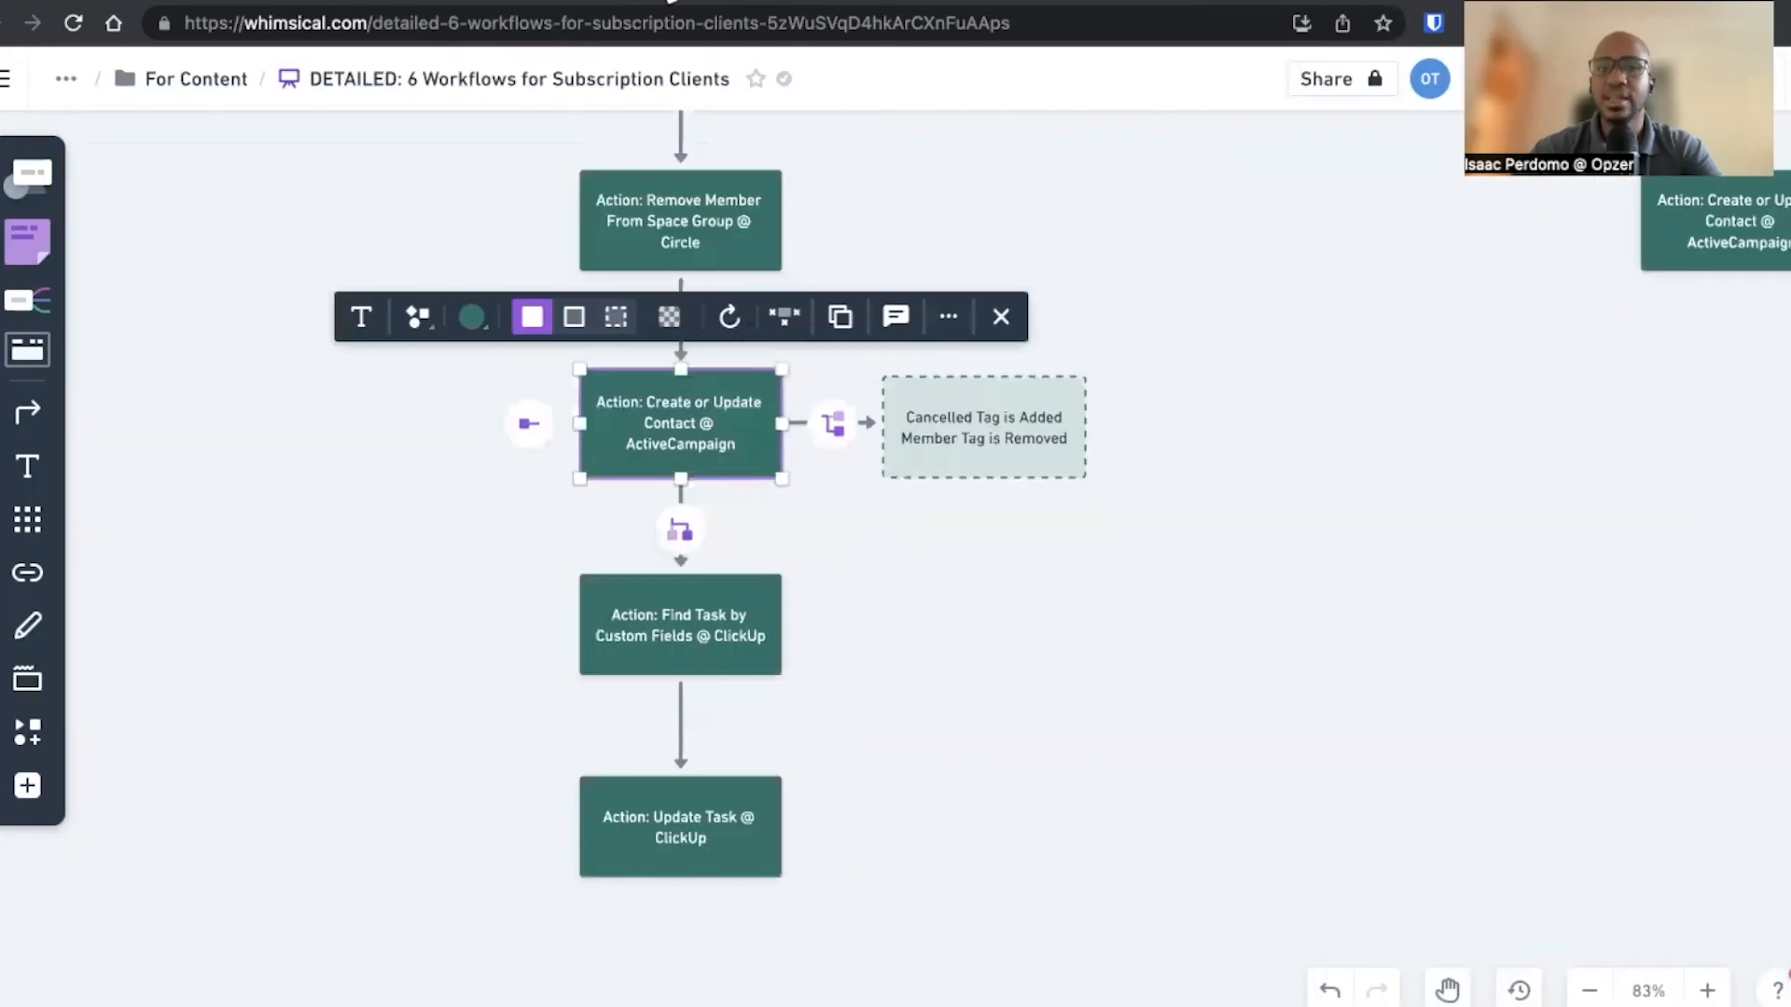
click(304, 5)
click(491, 627)
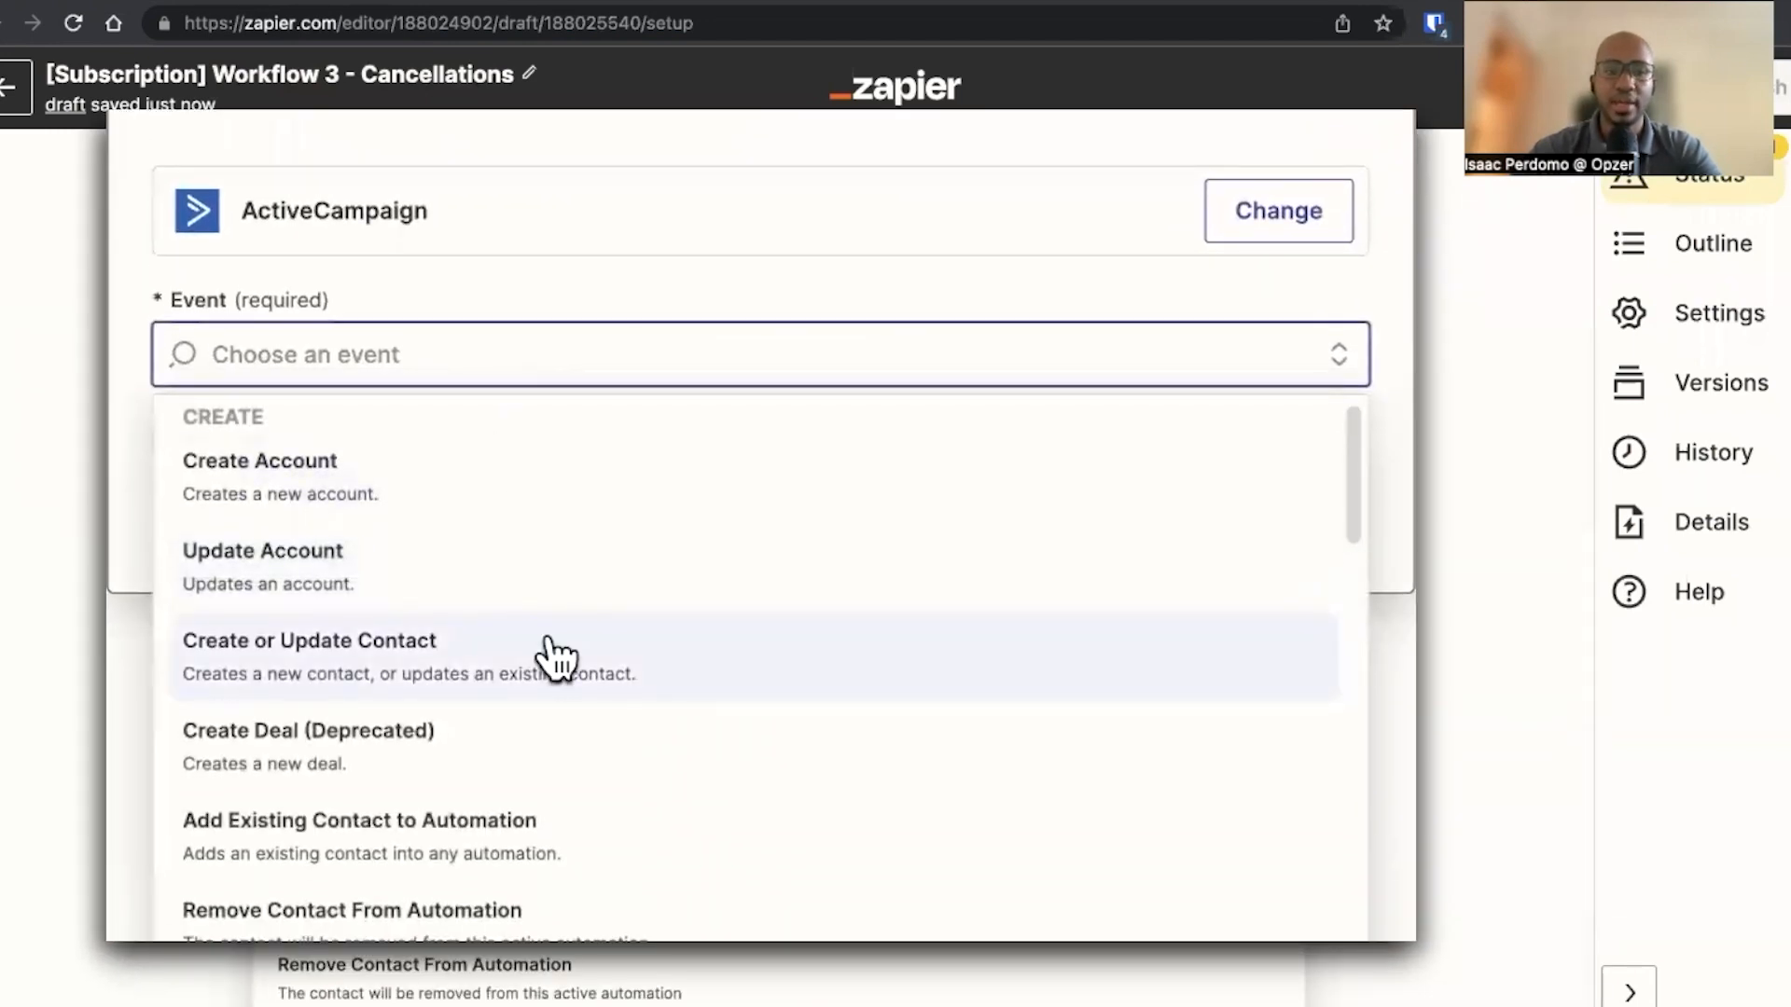
click(555, 653)
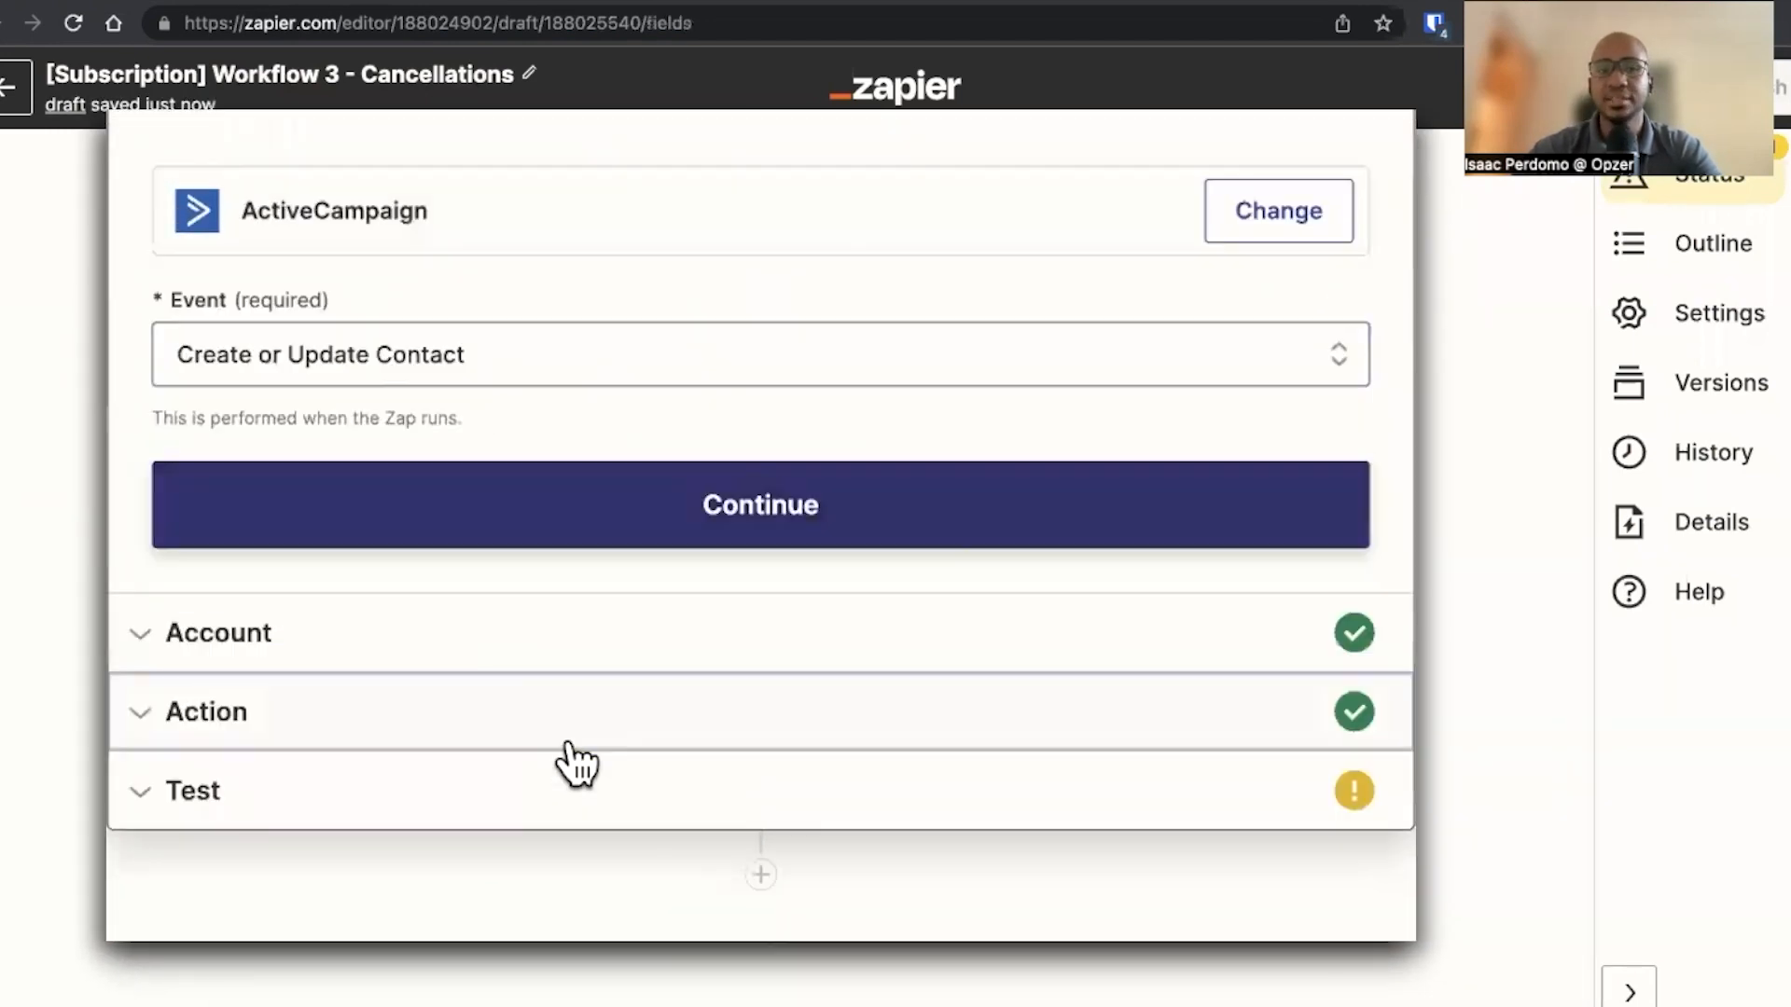
click(463, 406)
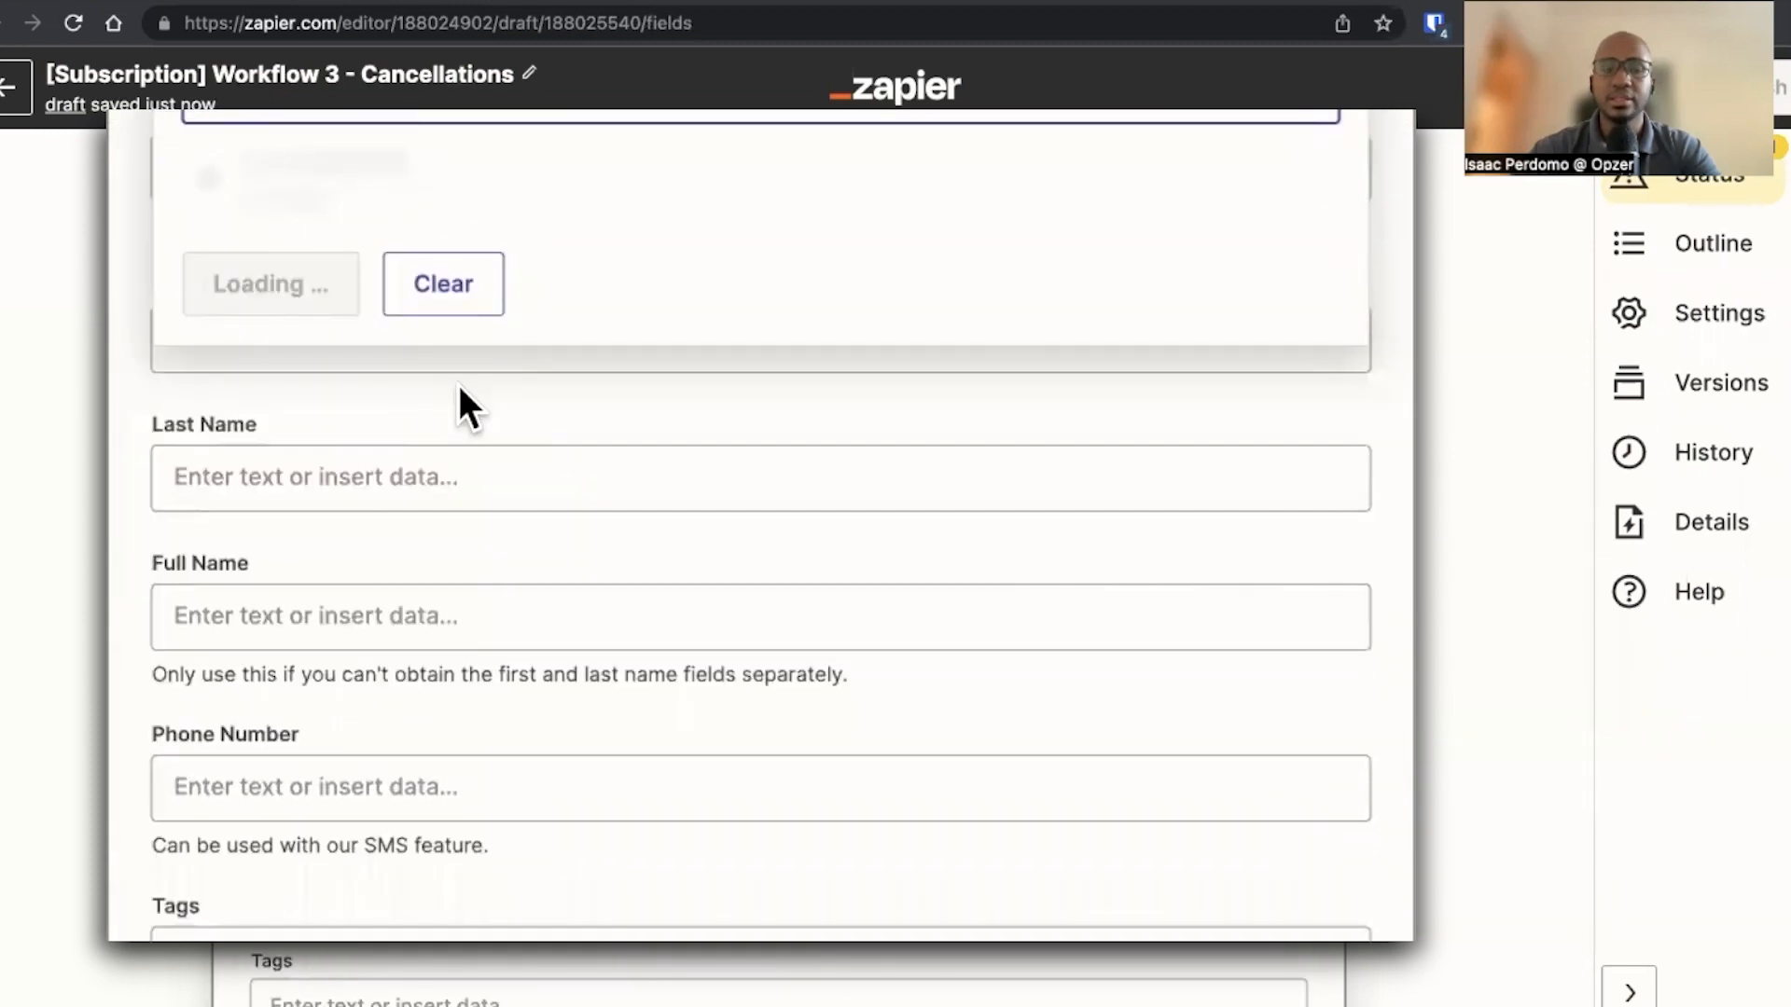
click(478, 450)
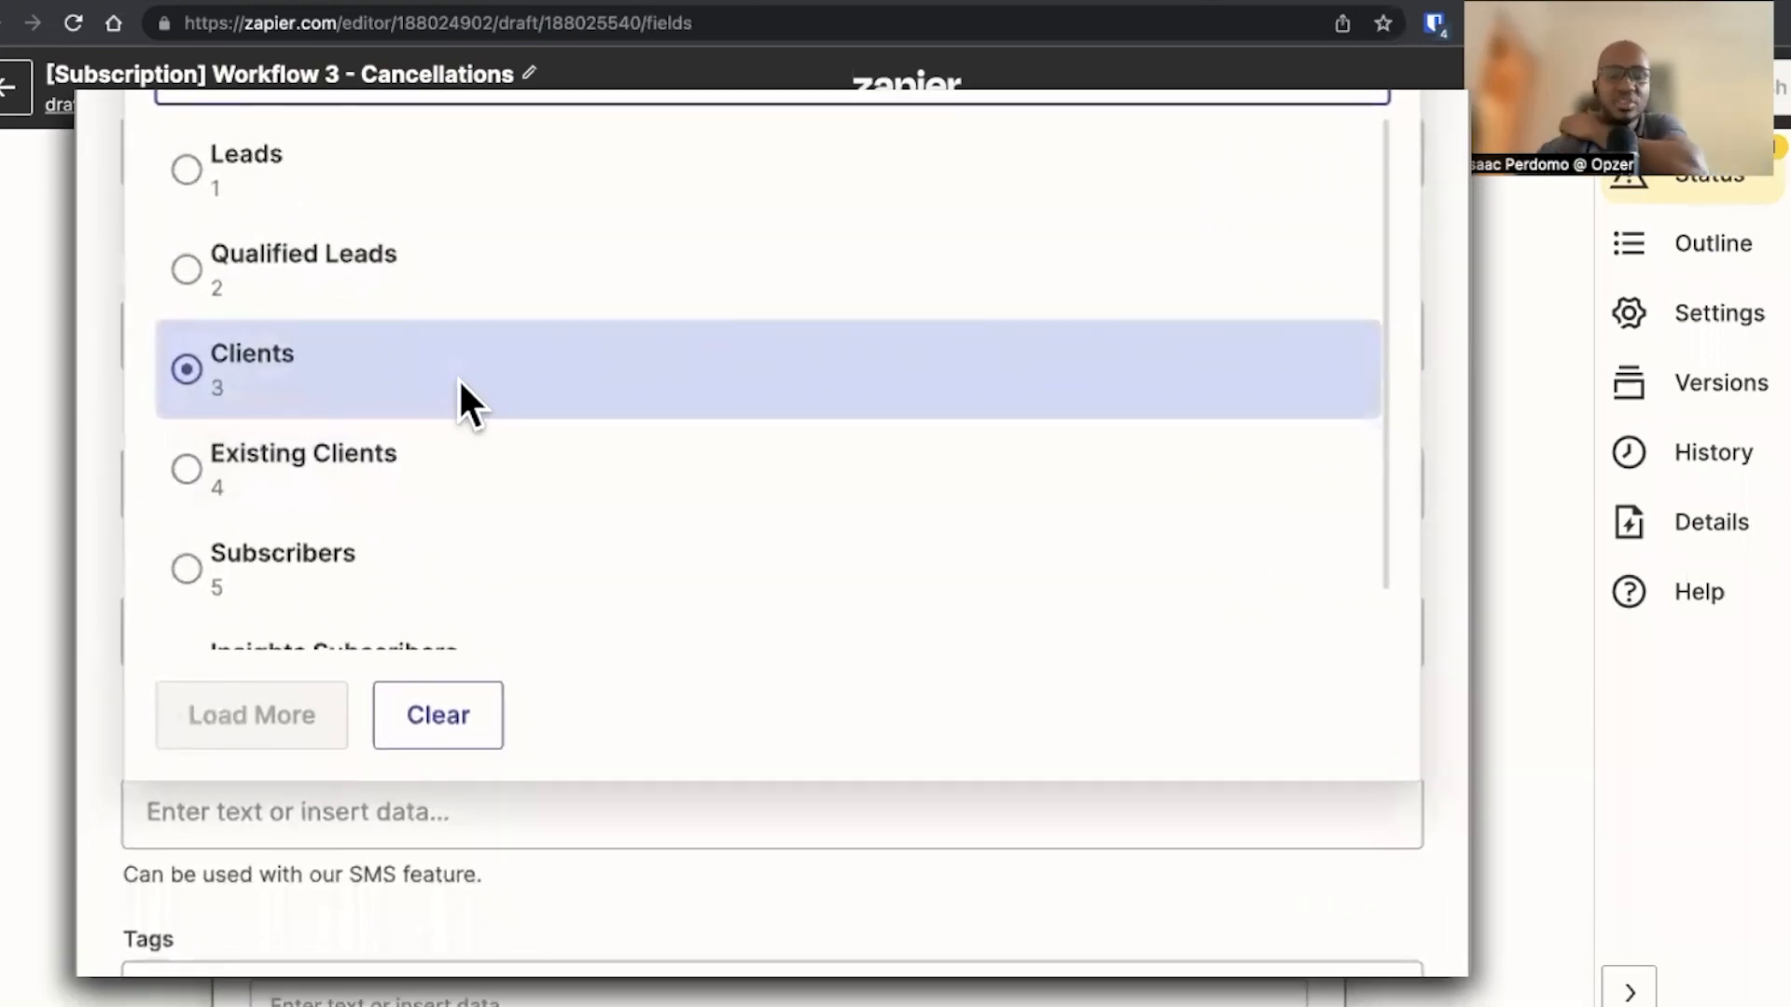
click(459, 384)
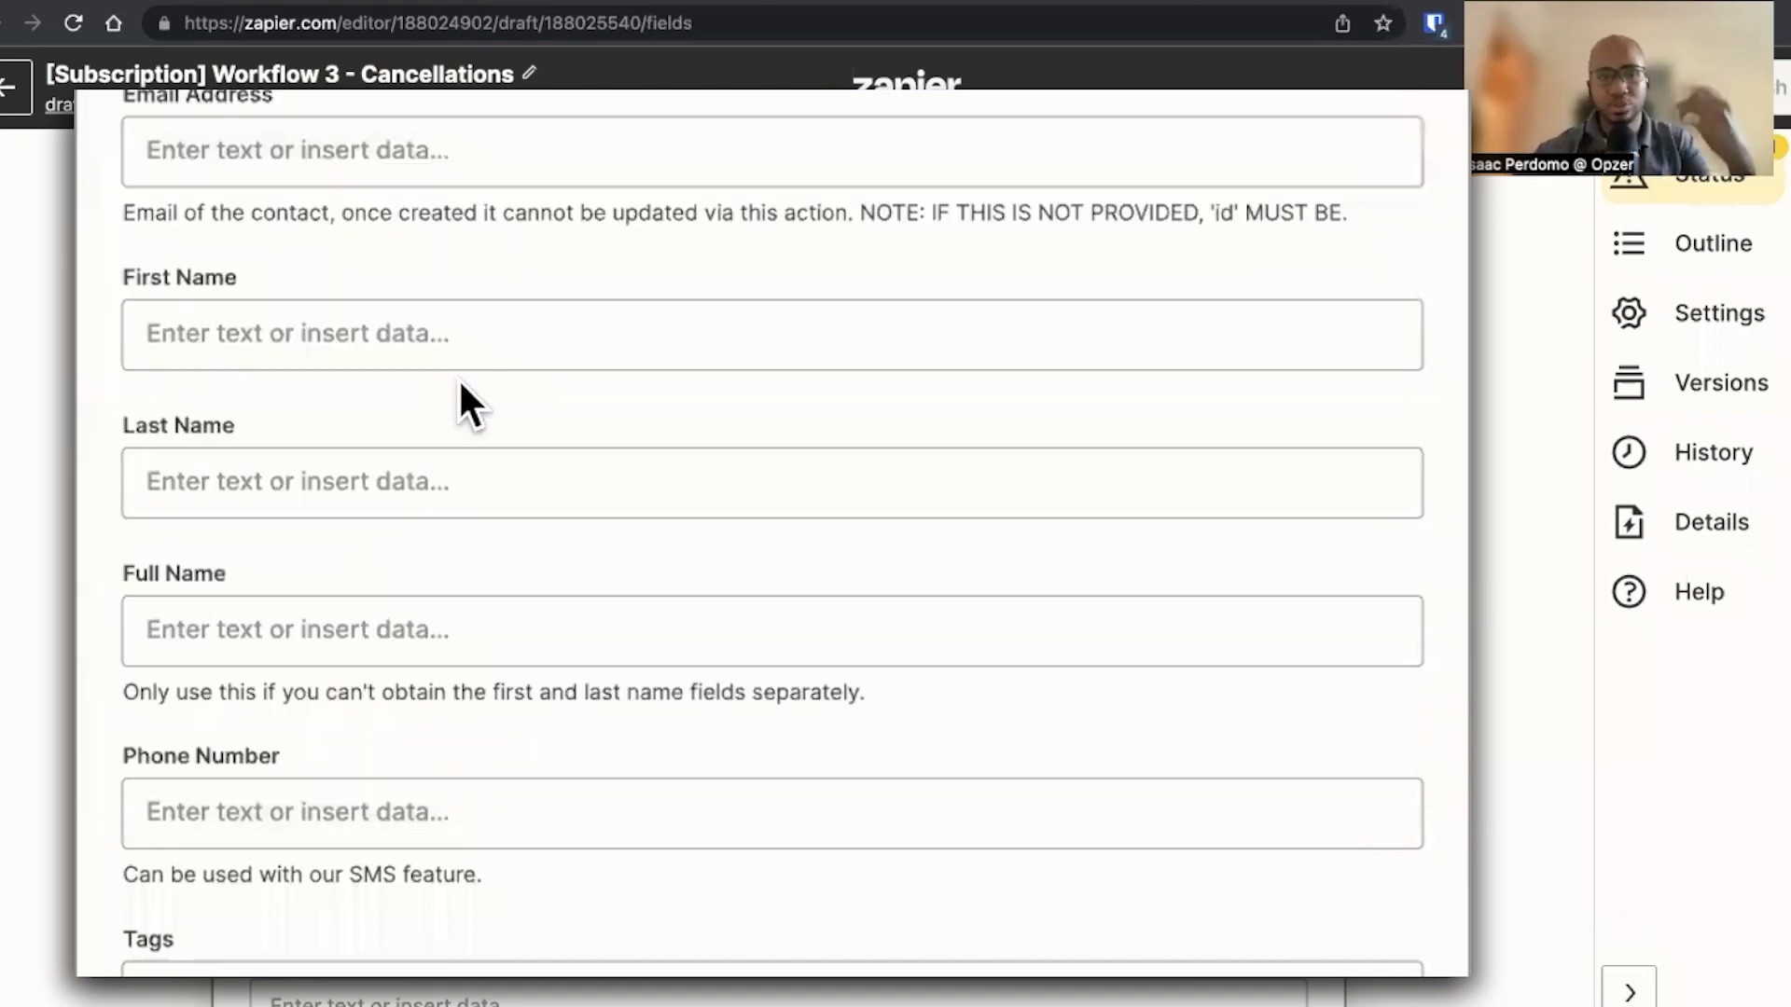
click(404, 241)
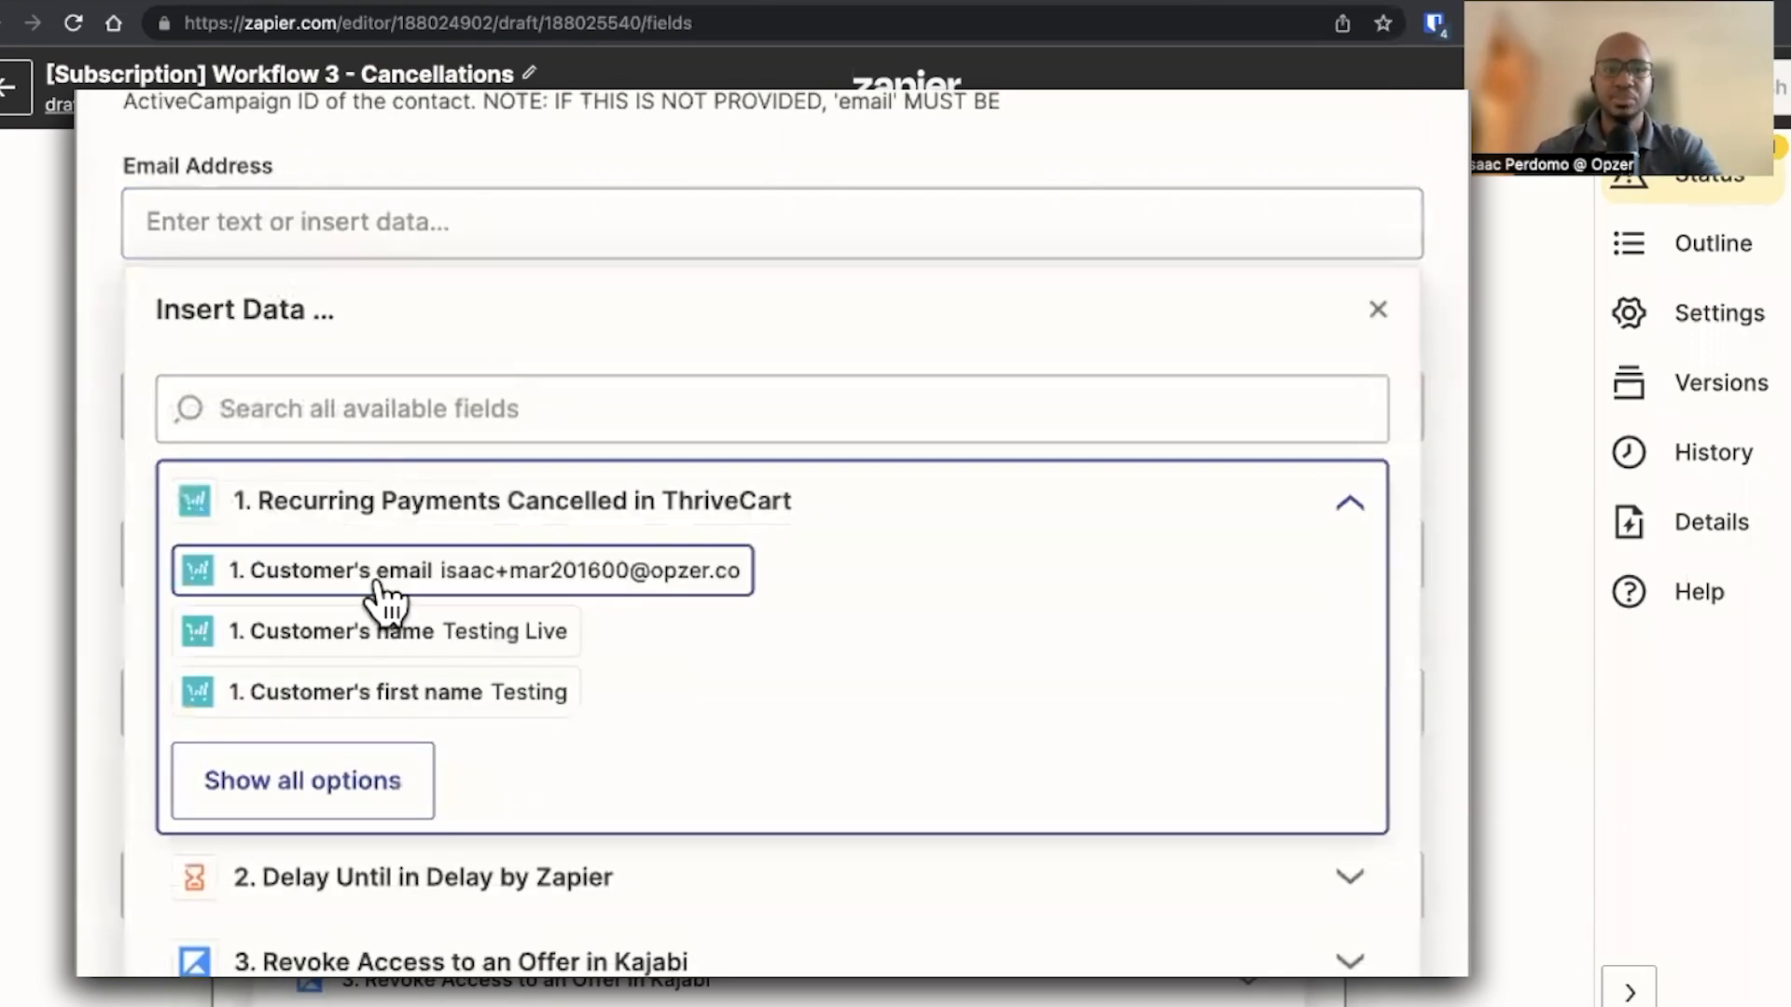
click(383, 571)
Set Tags to EVENT - Cancelled Membership - Monthly, copied from the published Cancellation Zap's ActiveCampaign step
click(102, 478)
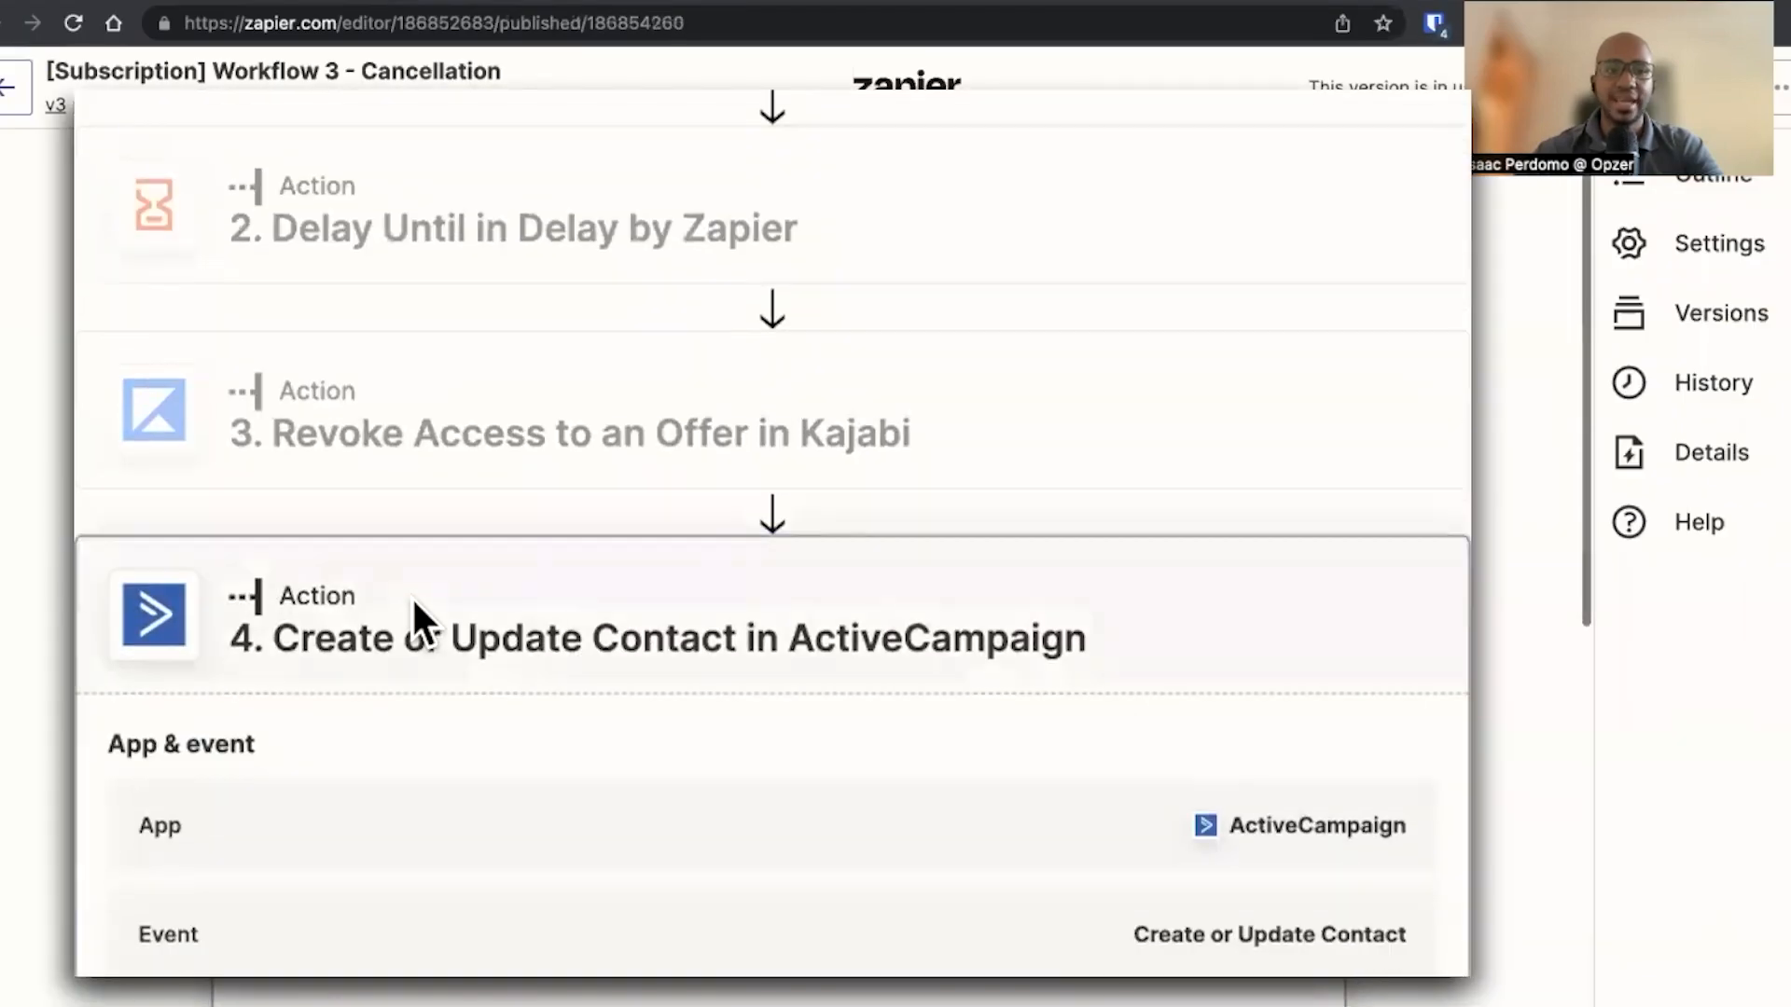
scroll(411, 596, down, 10)
drag(940, 566, 1398, 563)
click(1075, 560)
drag(908, 566, 1407, 568)
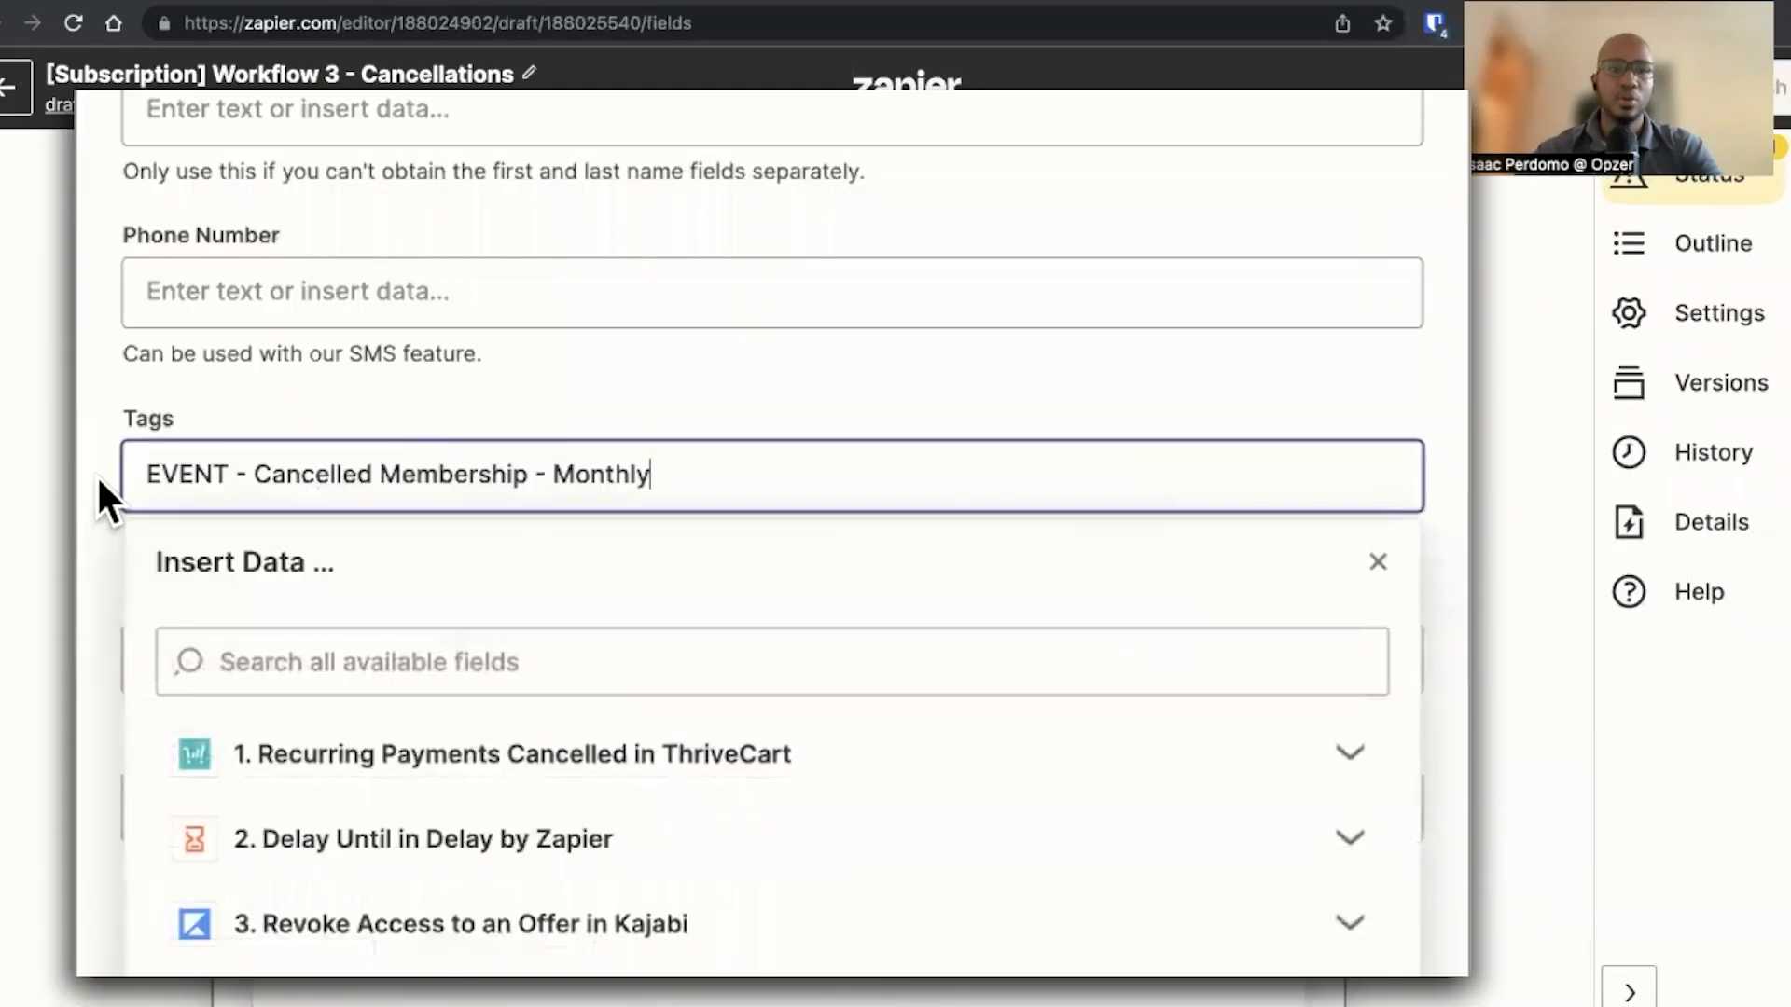
click(97, 474)
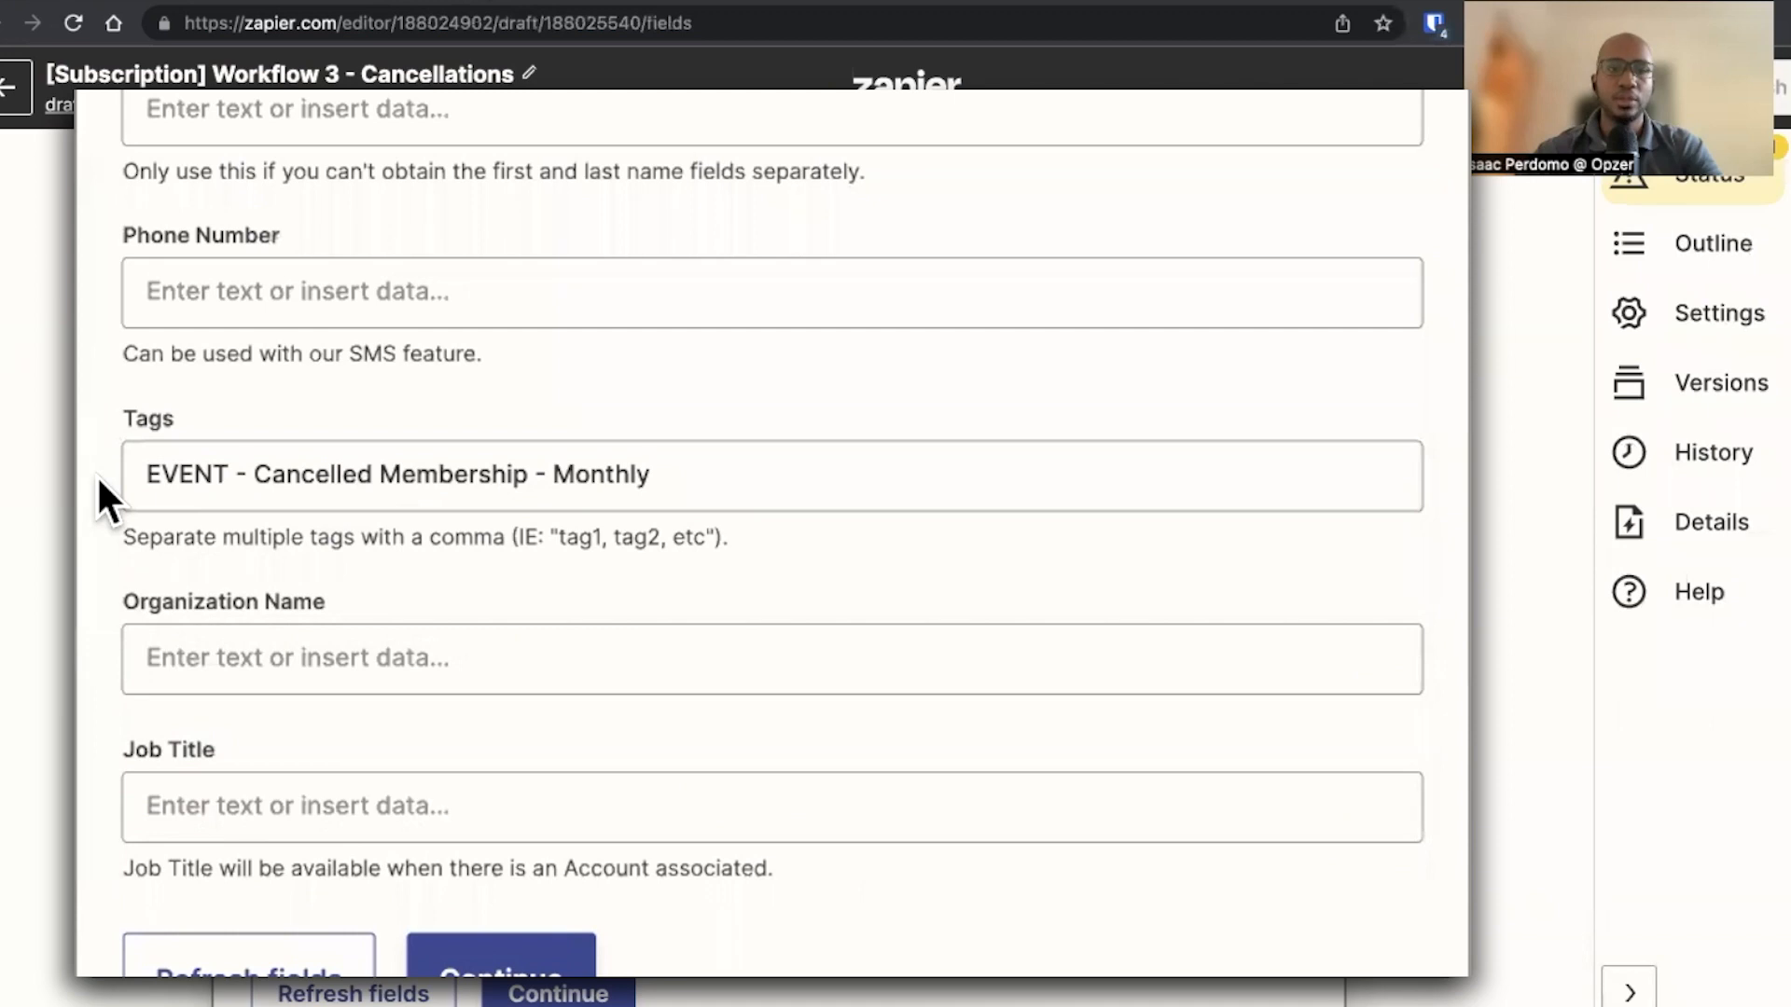
Continue past the contact settings and skip the ActiveCampaign action test
scroll(551, 821, down, 2)
click(541, 826)
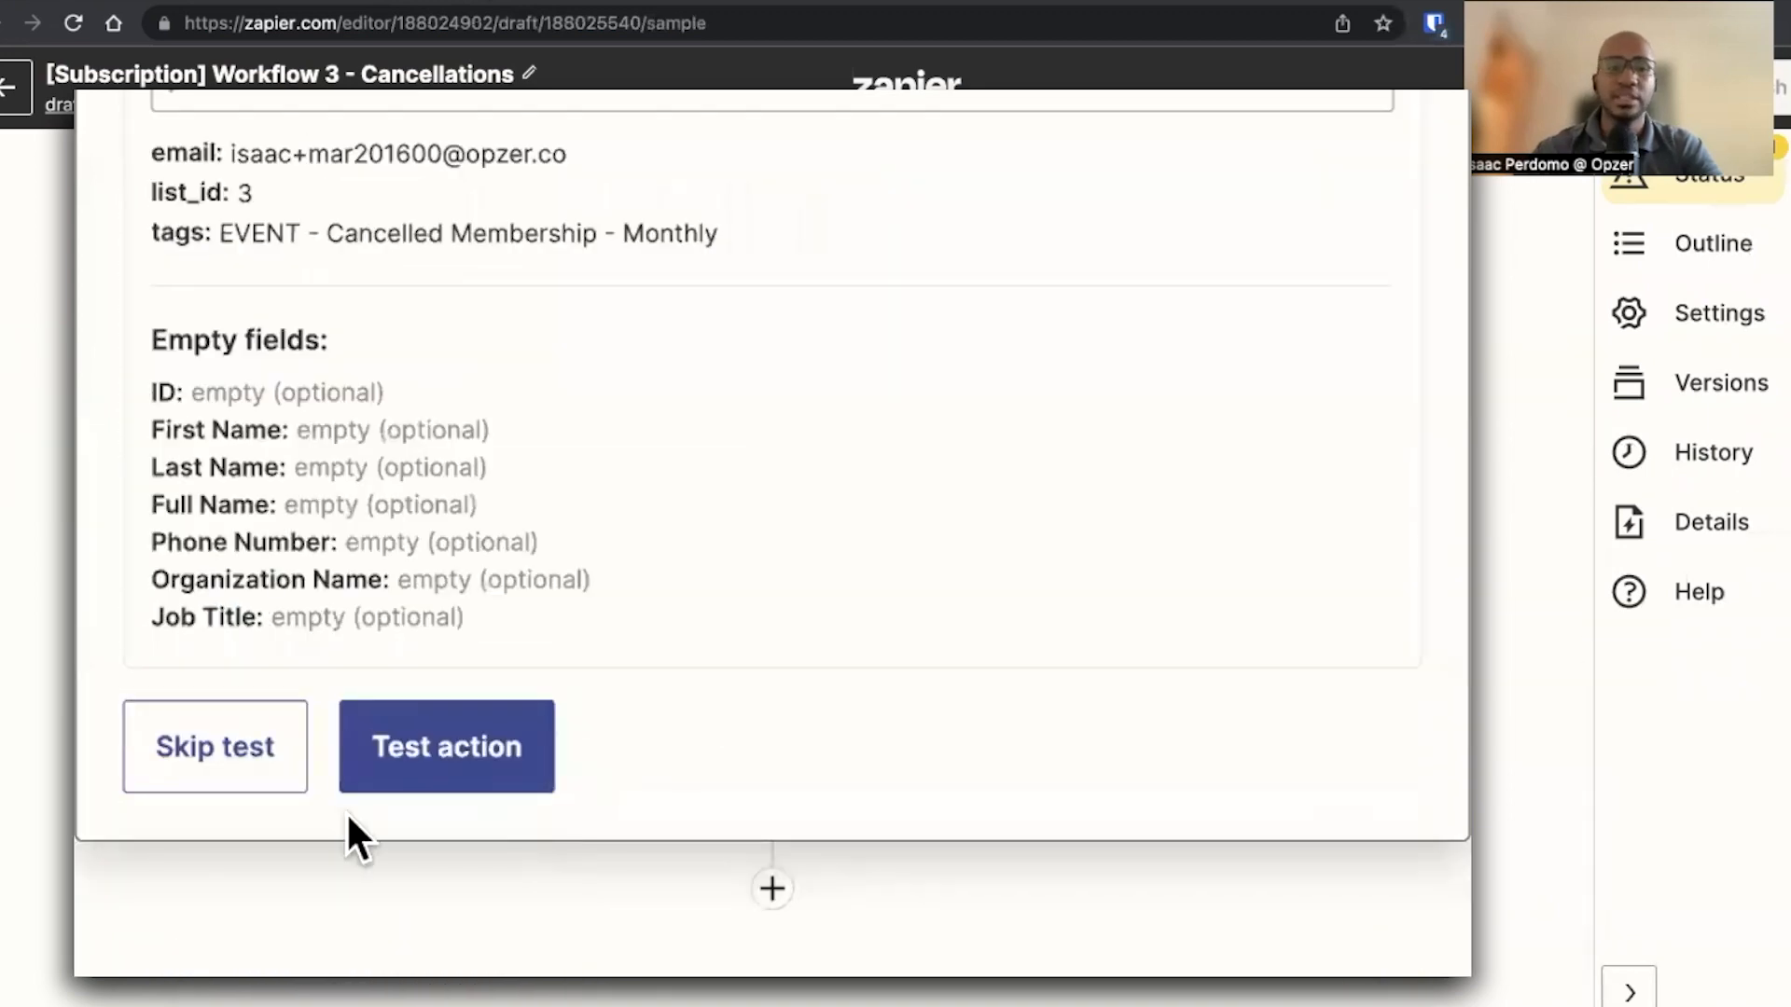
click(221, 776)
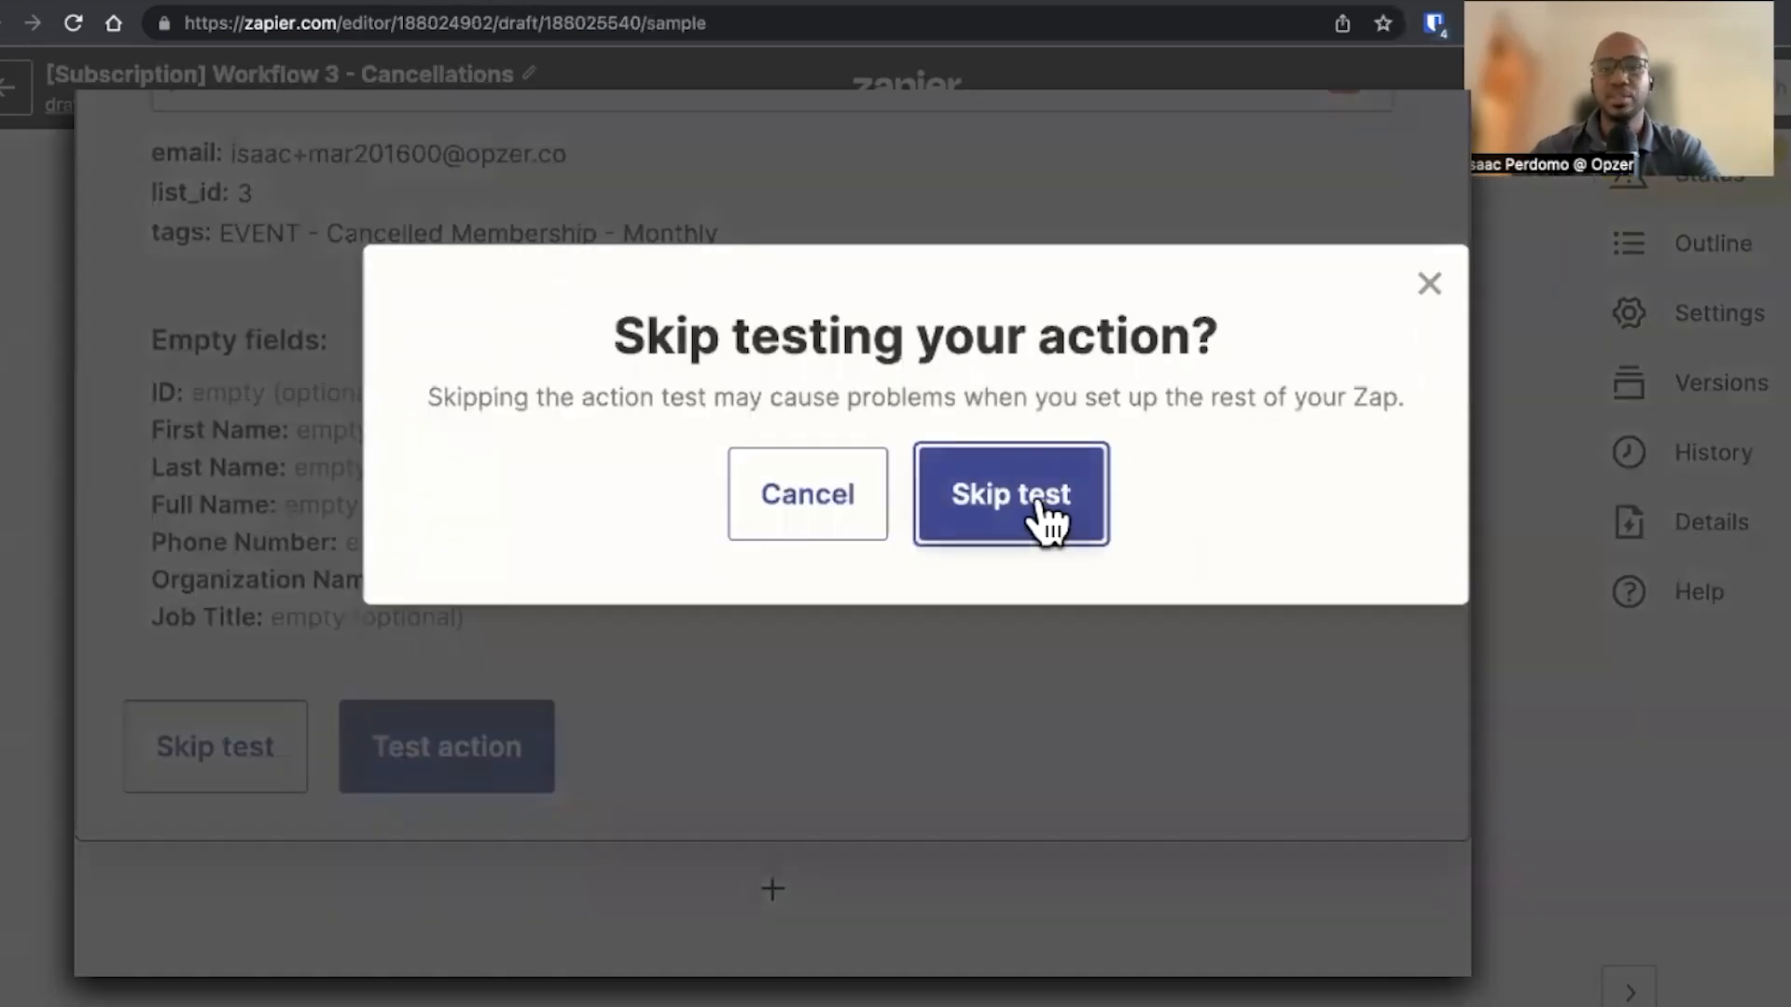
click(1031, 504)
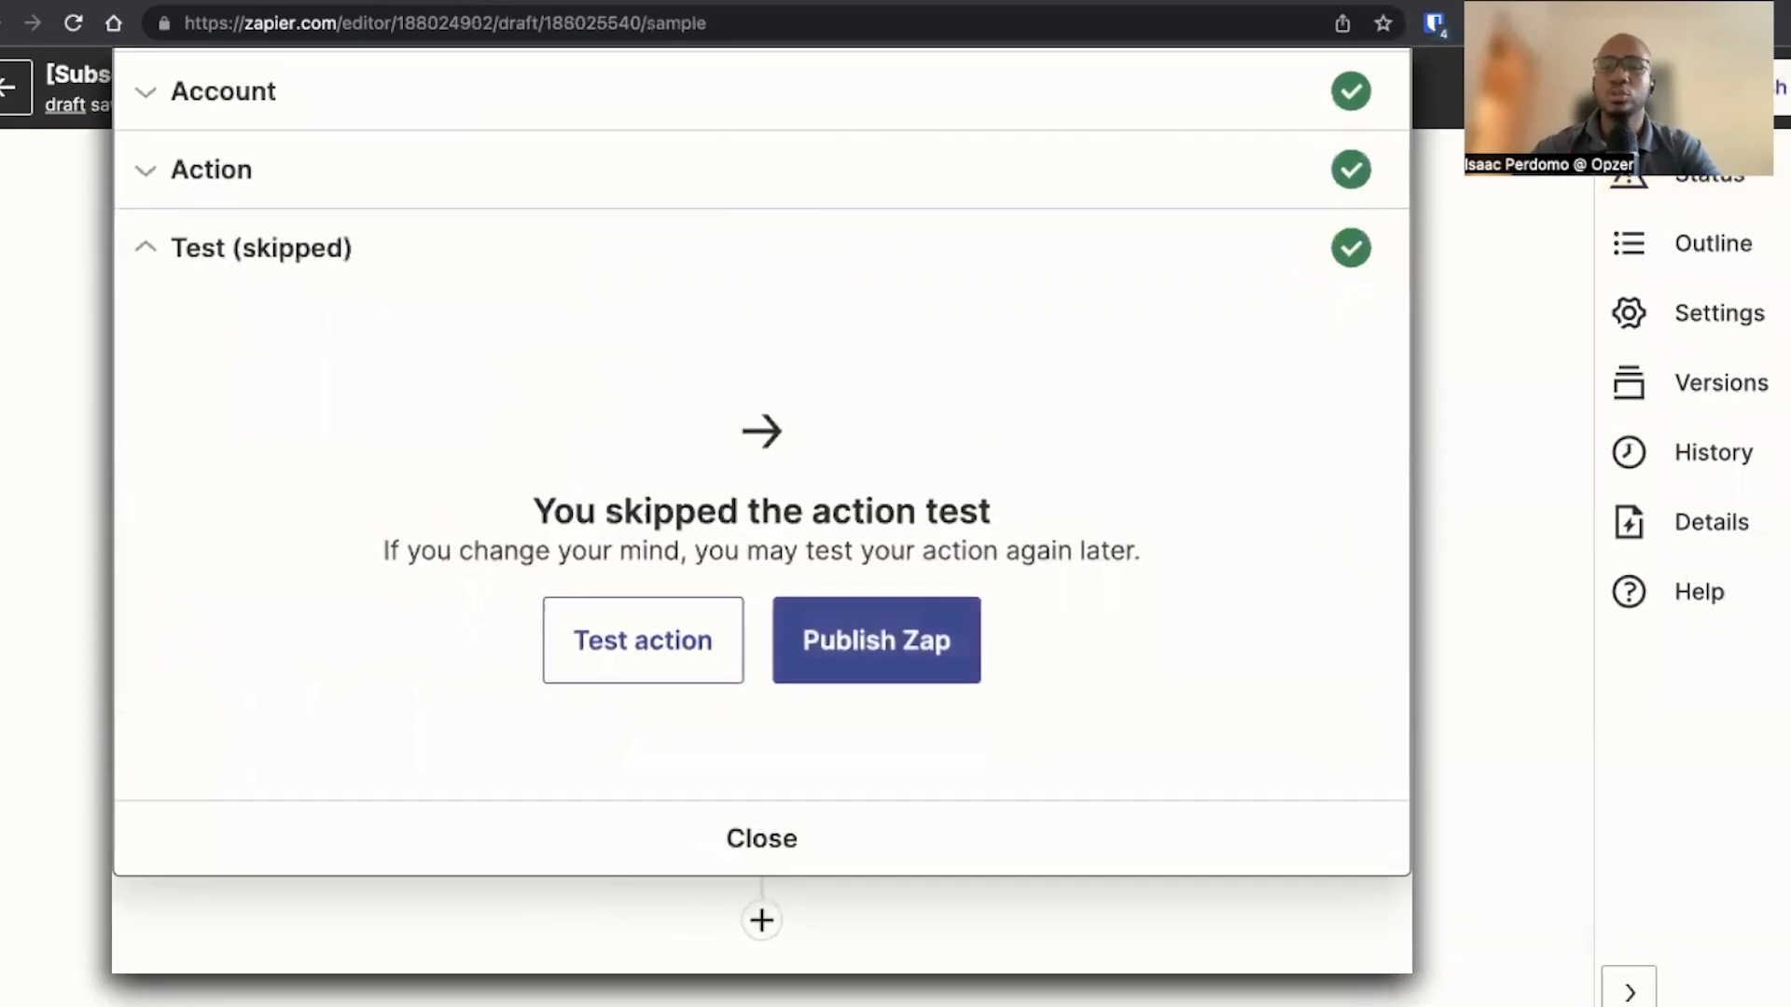
Add another ActiveCampaign action step with the Add/Remove Tag From Contact event
click(760, 923)
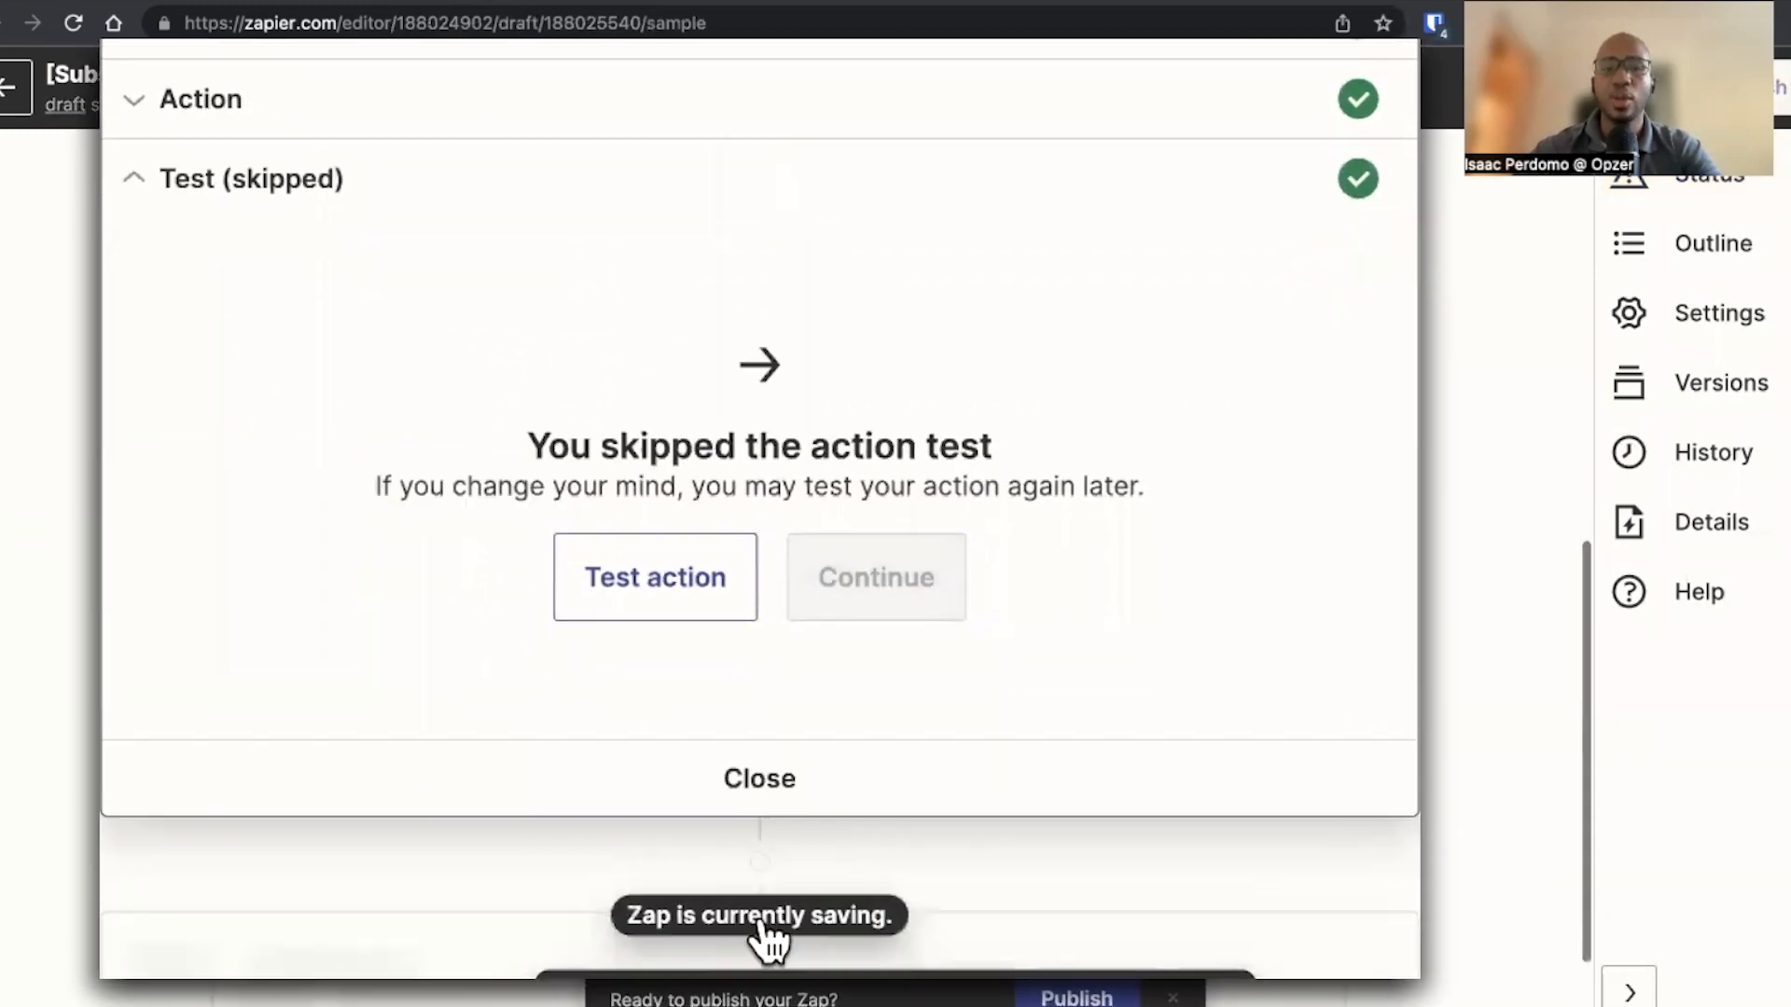
text(active)
click(291, 334)
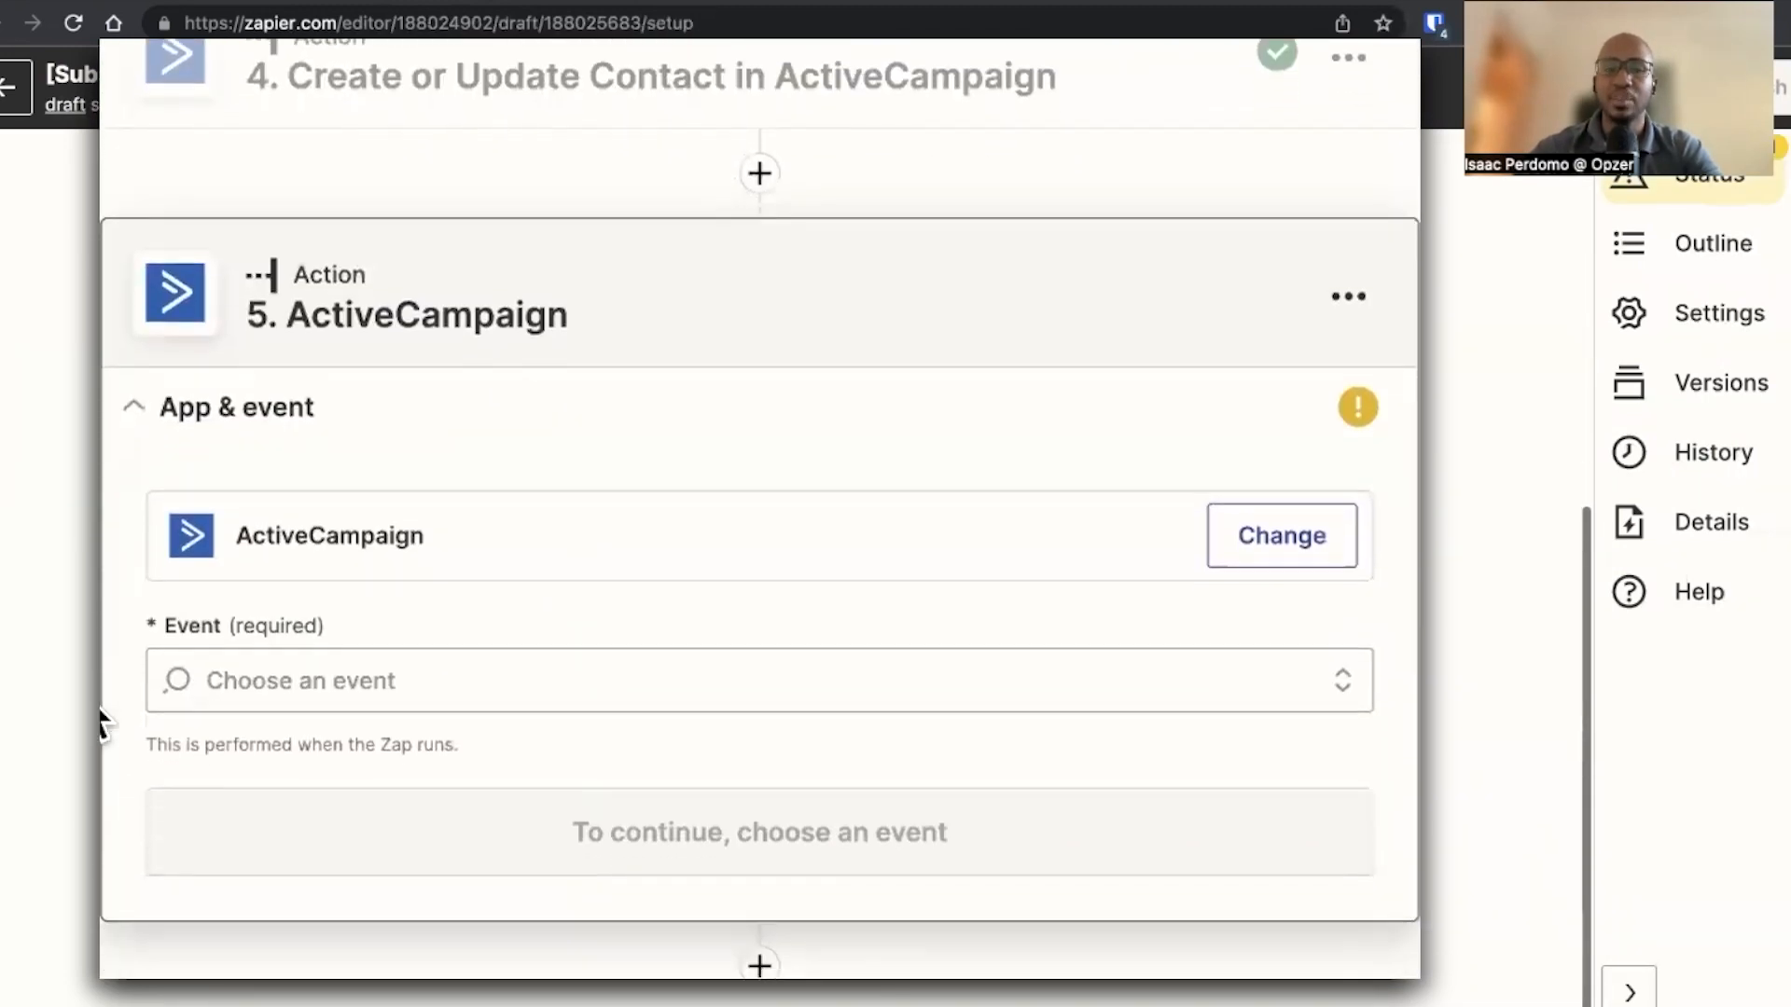
click(332, 657)
text(remov)
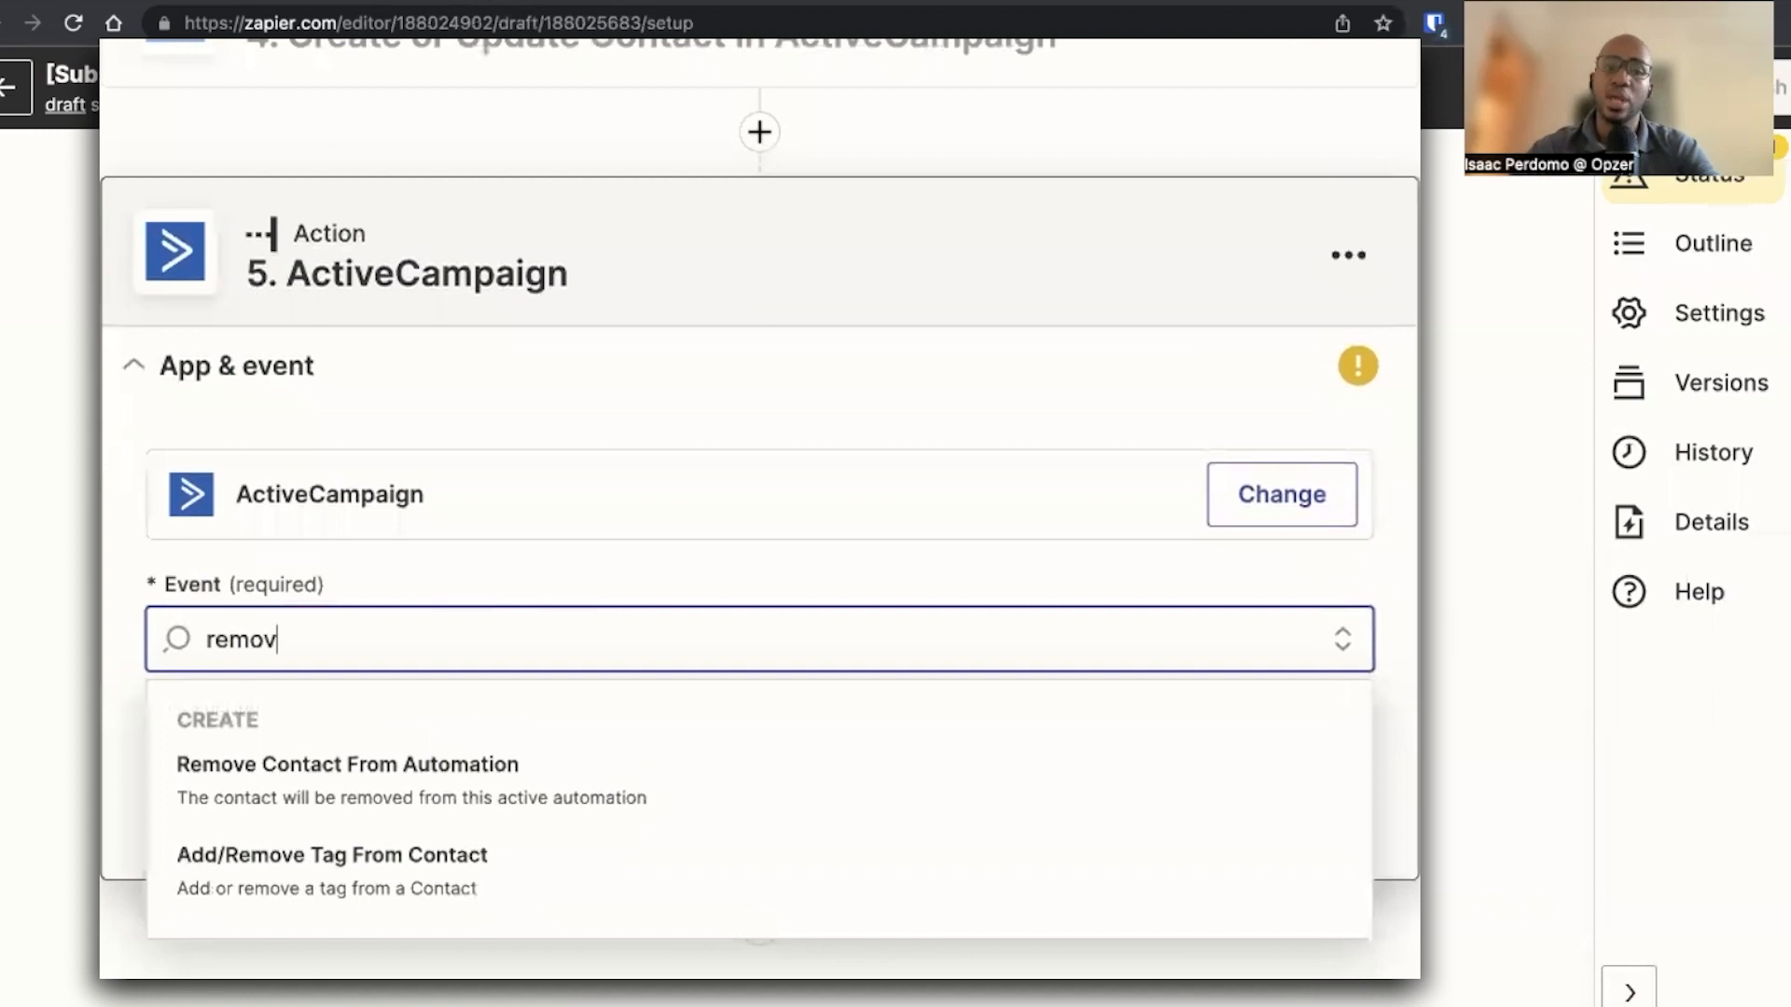
click(378, 886)
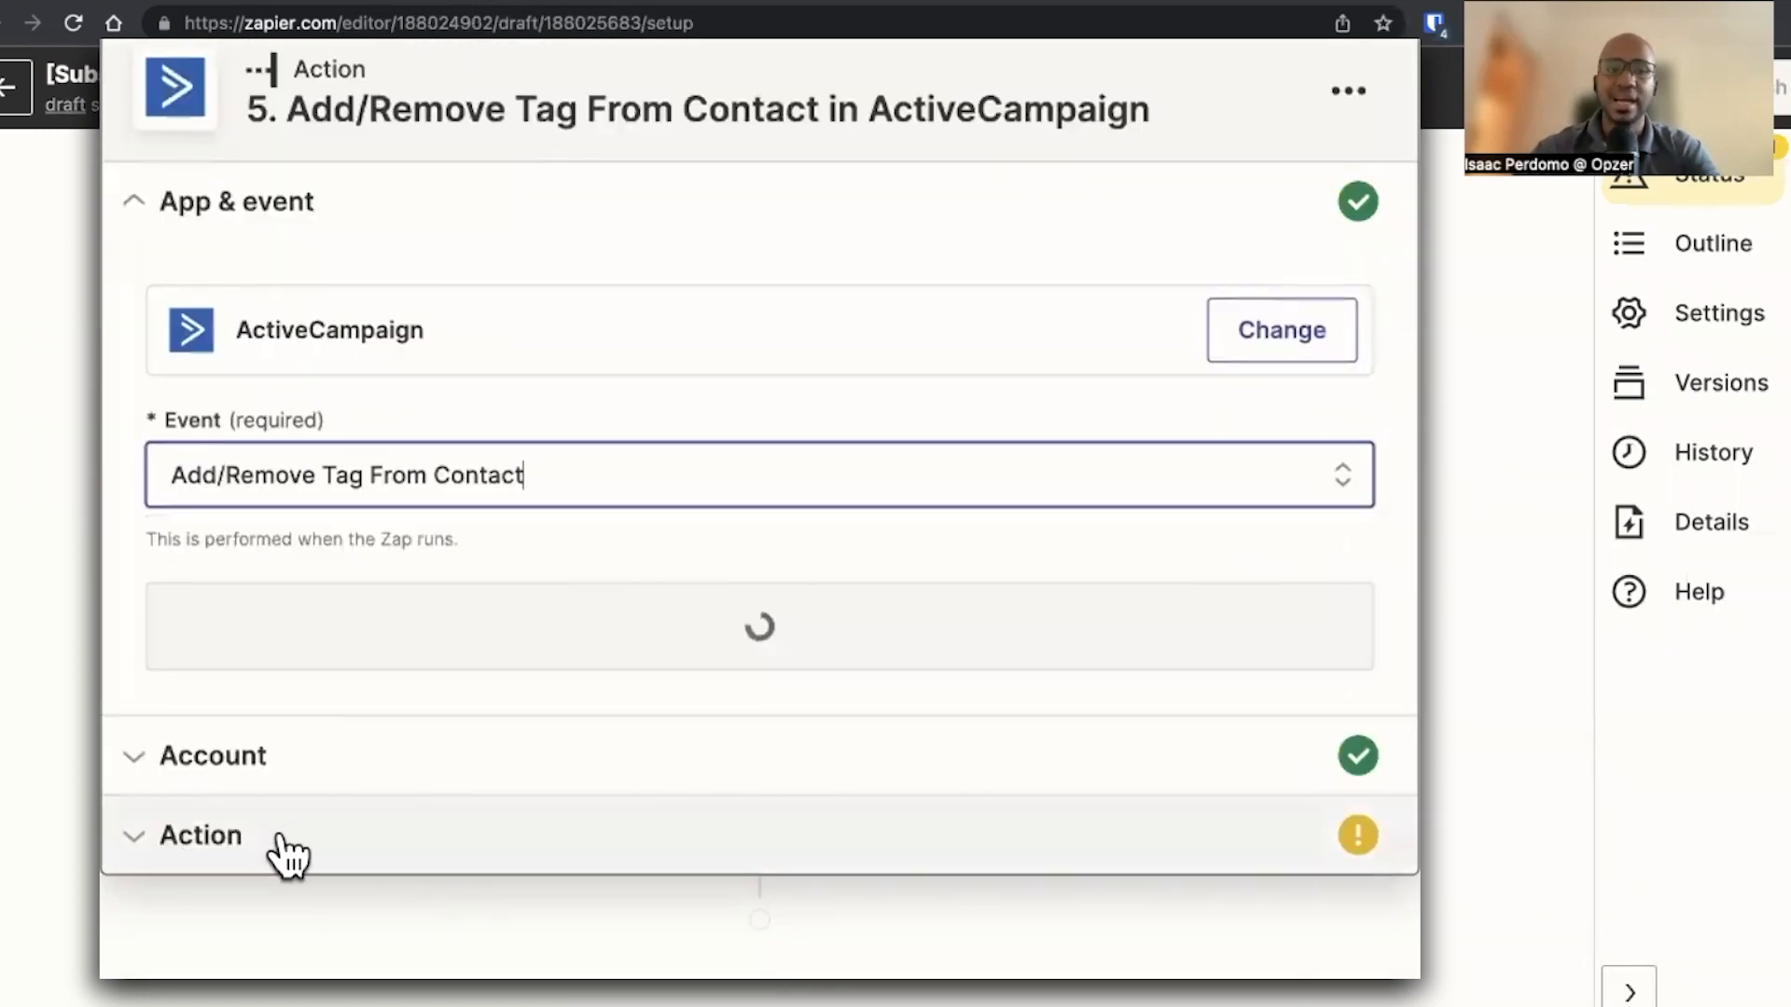
Continue with the connected account and map Contact ID to step 4's Contact ID of the contact added or updated
click(401, 646)
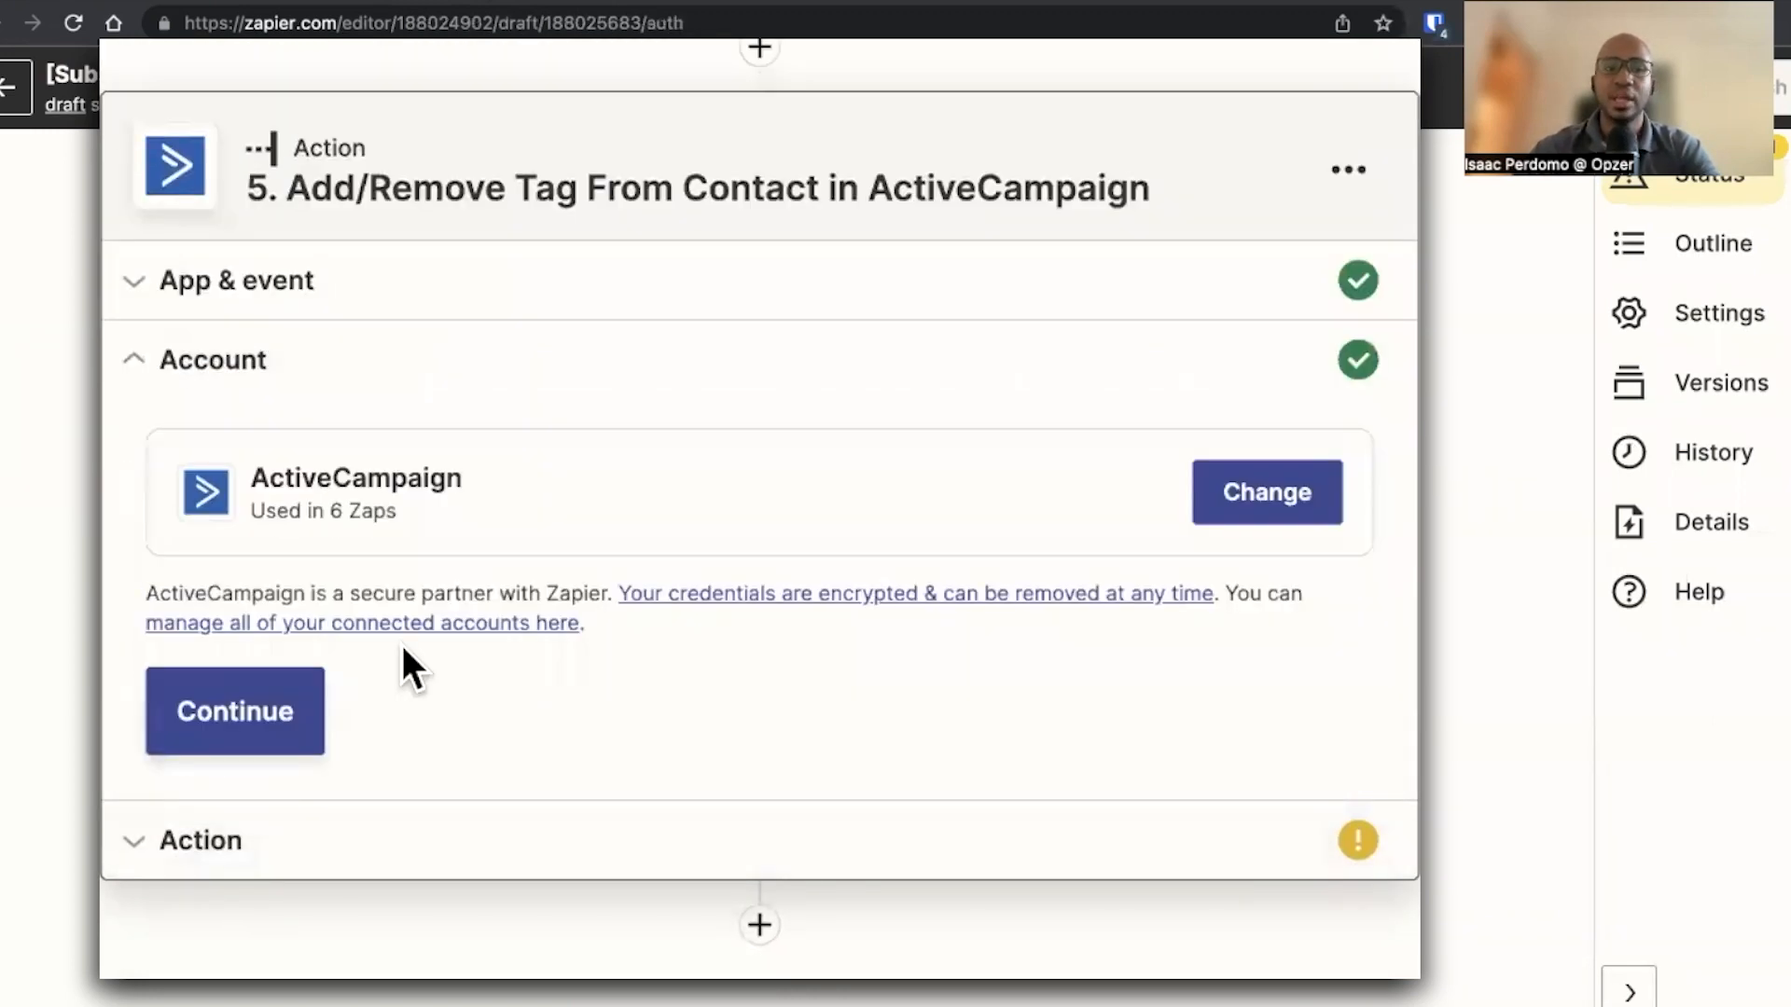
click(285, 726)
click(412, 354)
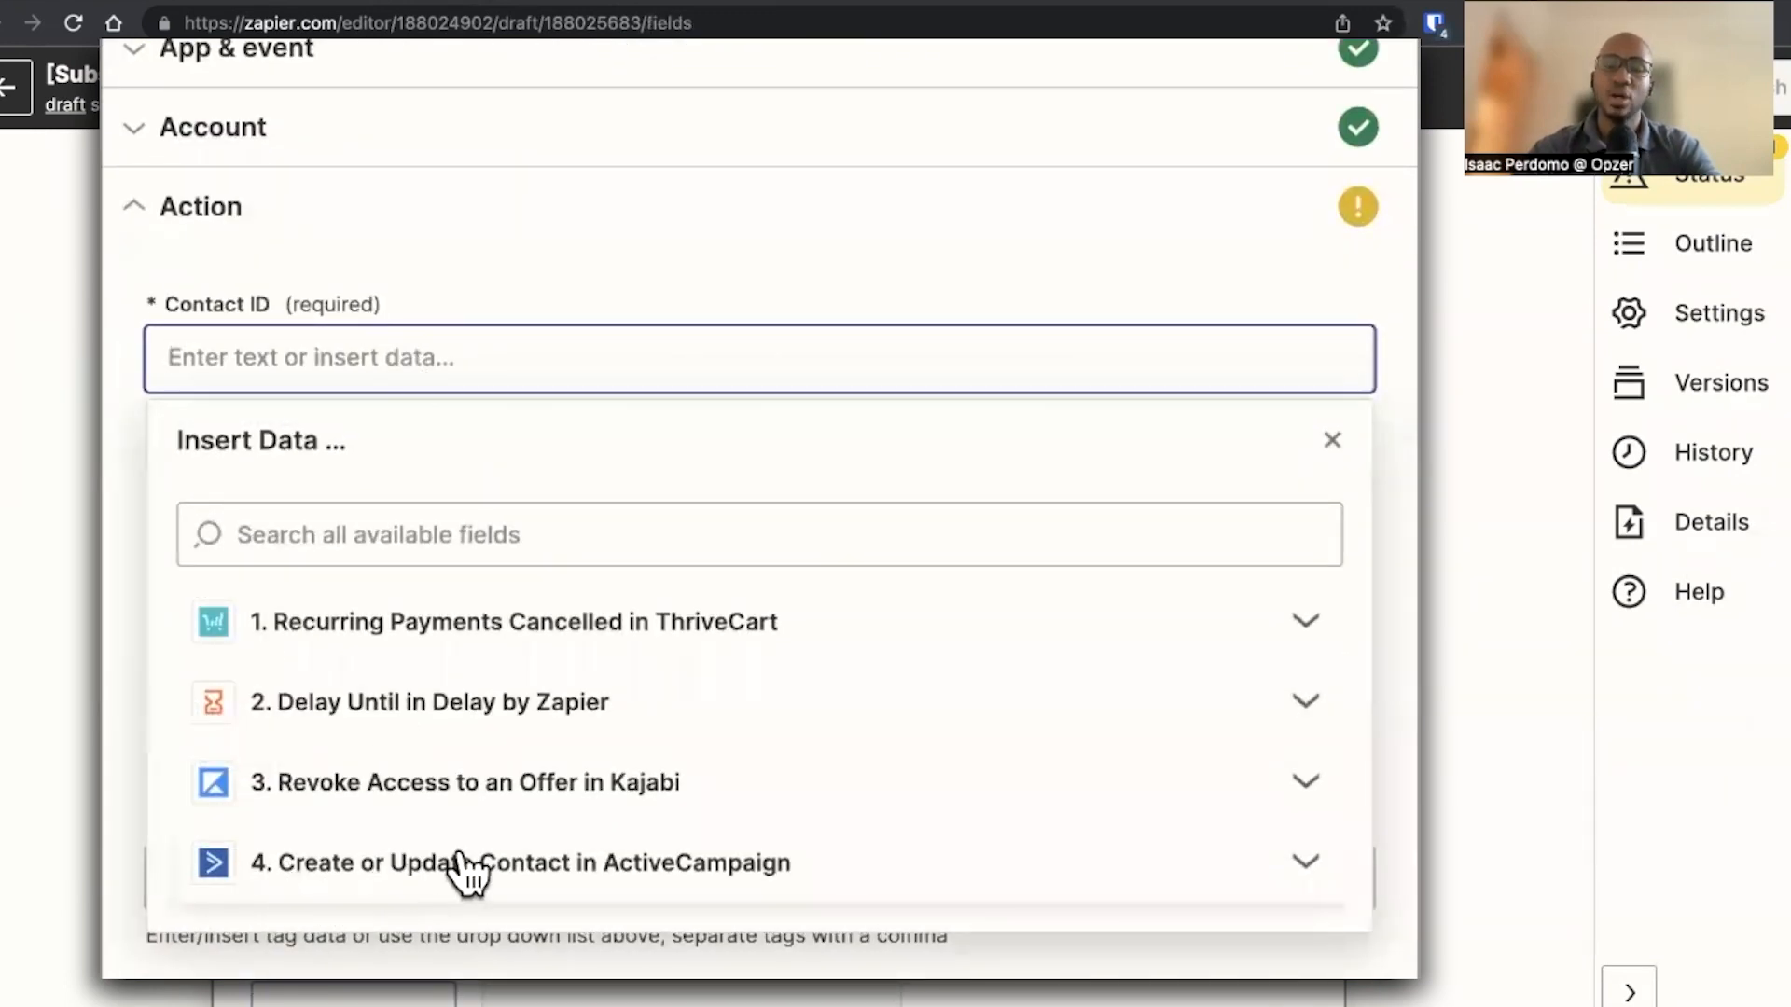
click(446, 877)
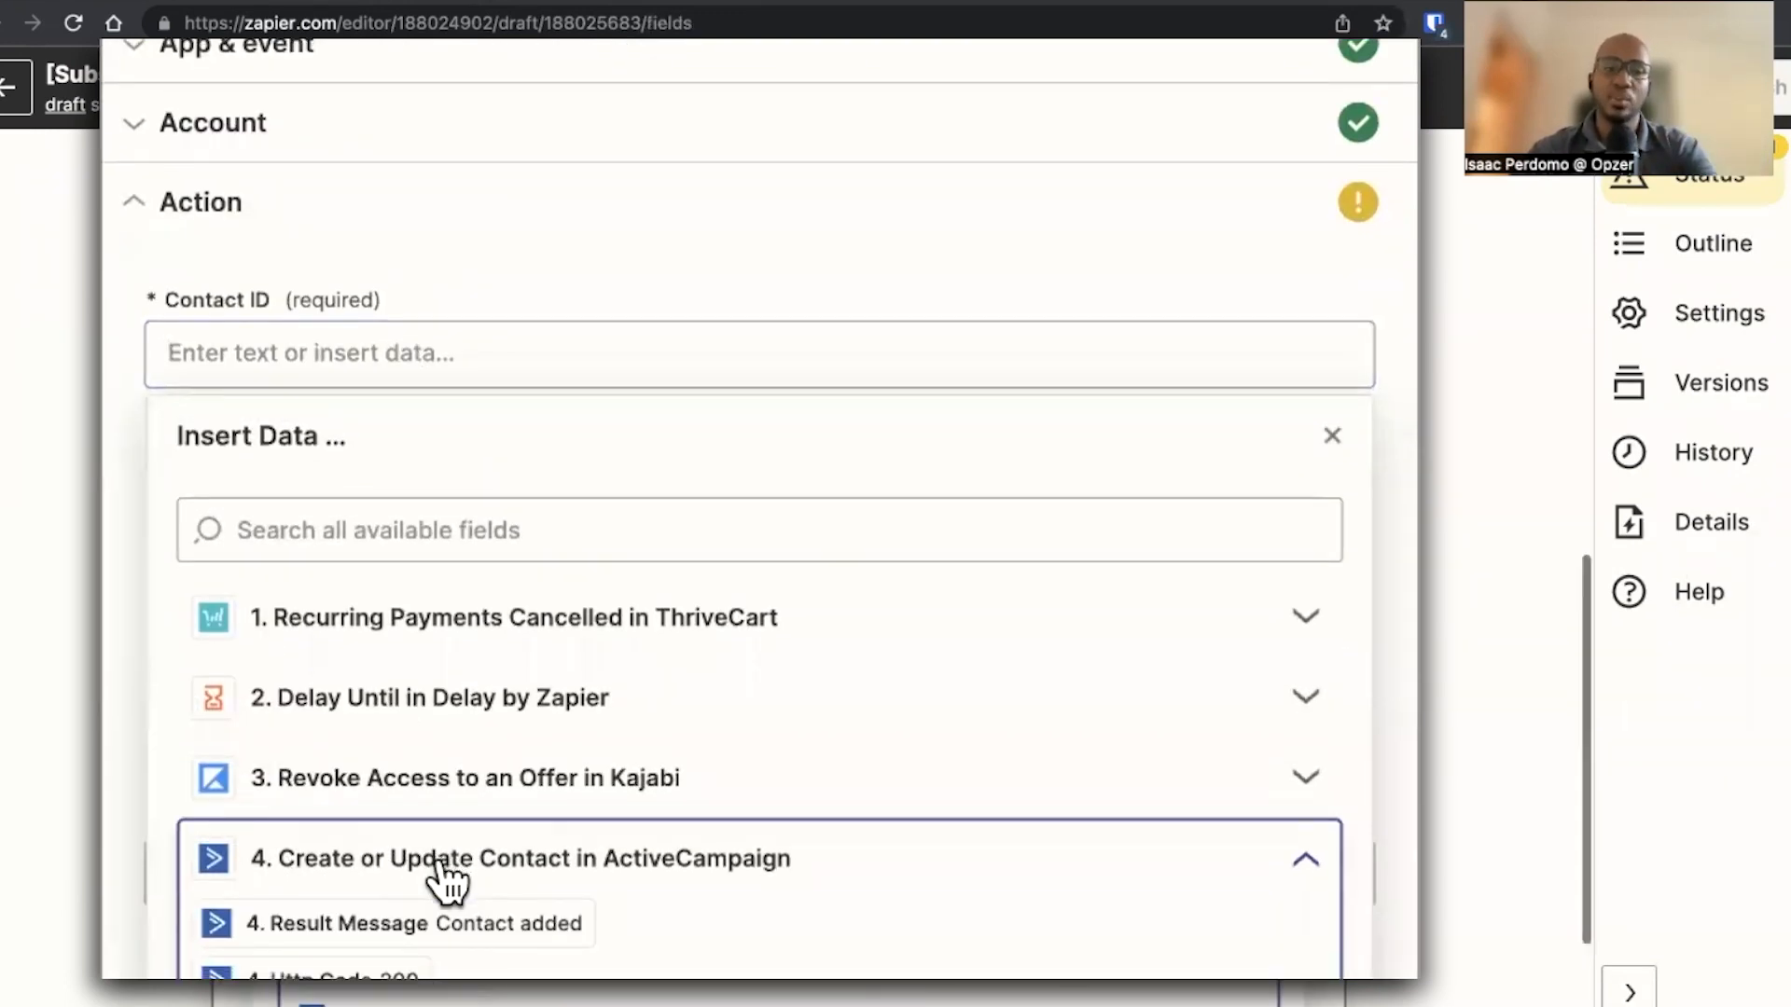
scroll(439, 881, down, 3)
click(403, 878)
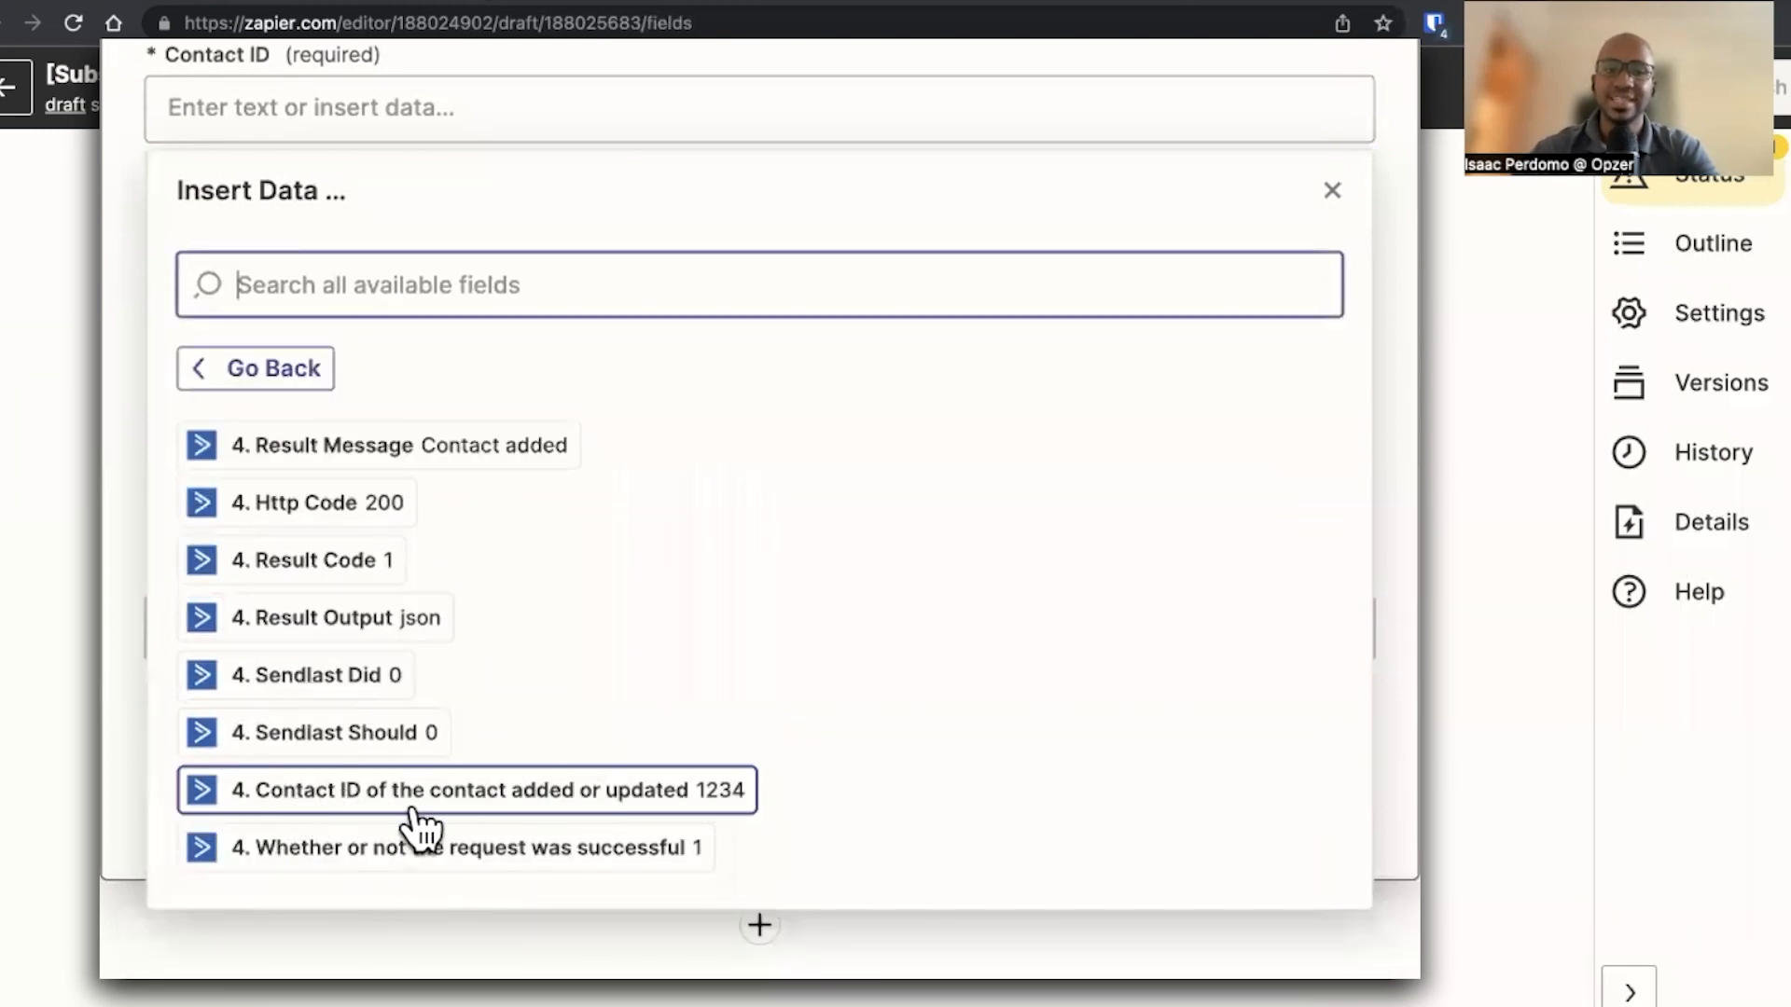
click(417, 819)
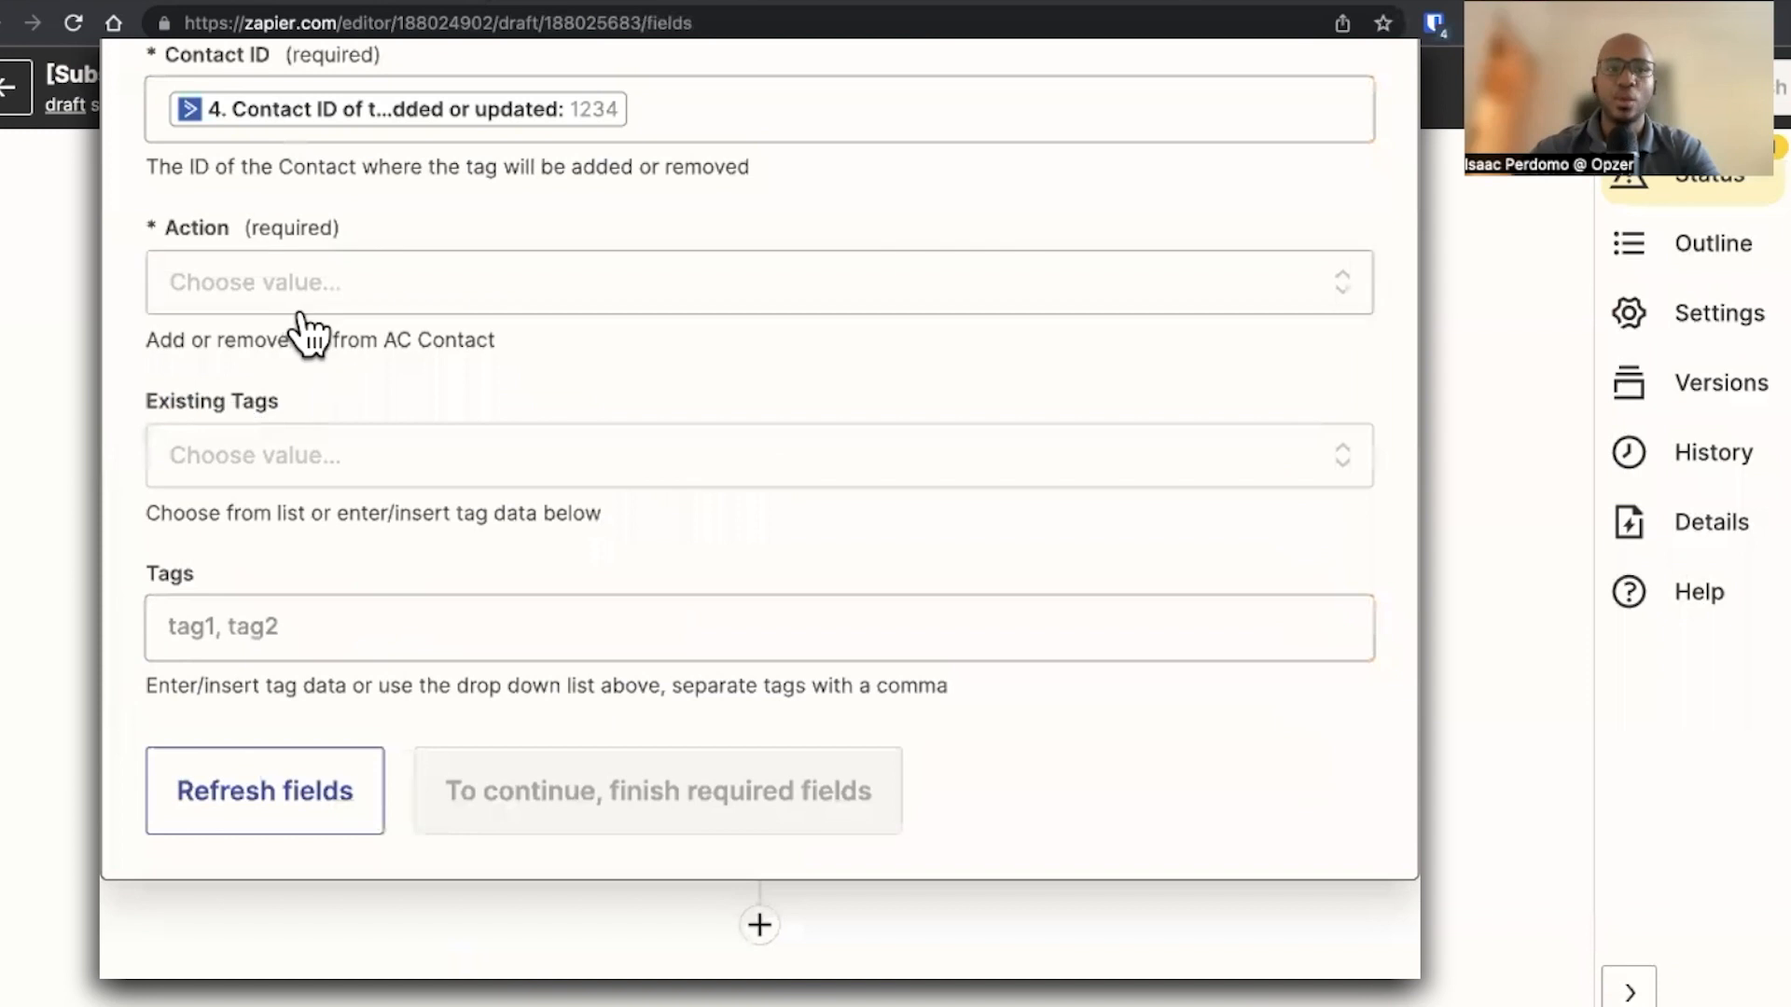
Set Action to Remove and pick MEMBERSHIP - Monthly under Existing Tags
click(317, 303)
click(337, 731)
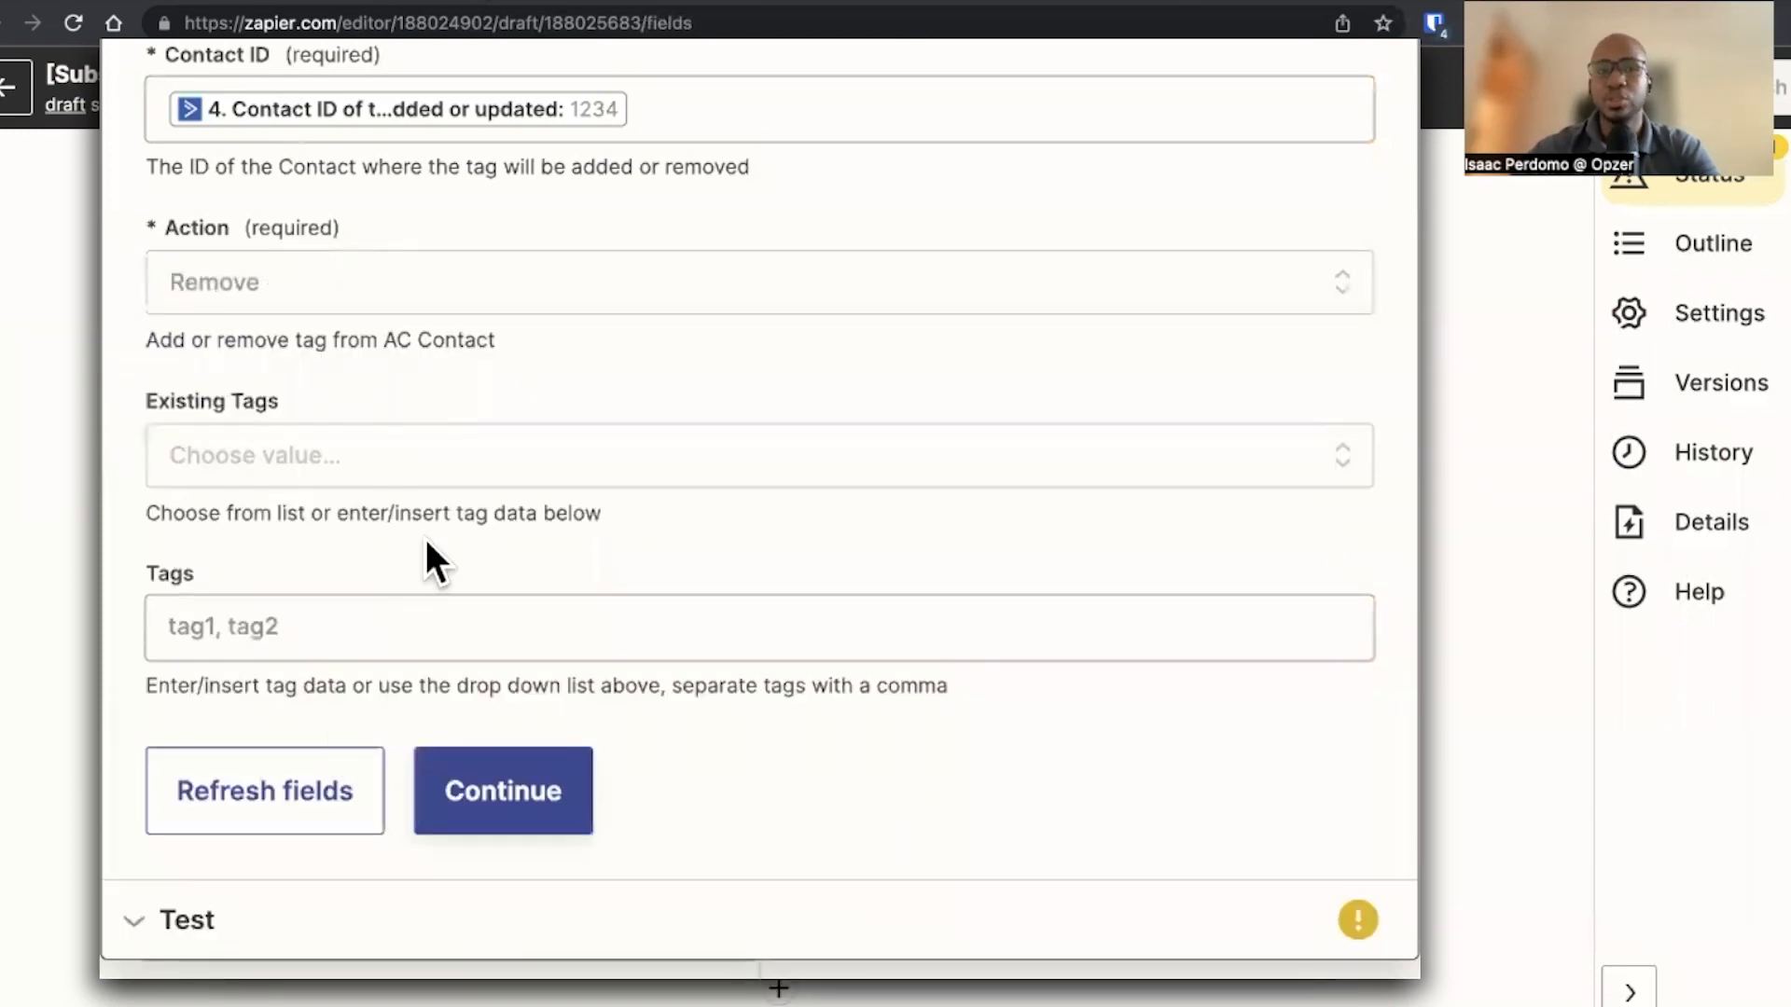
click(410, 467)
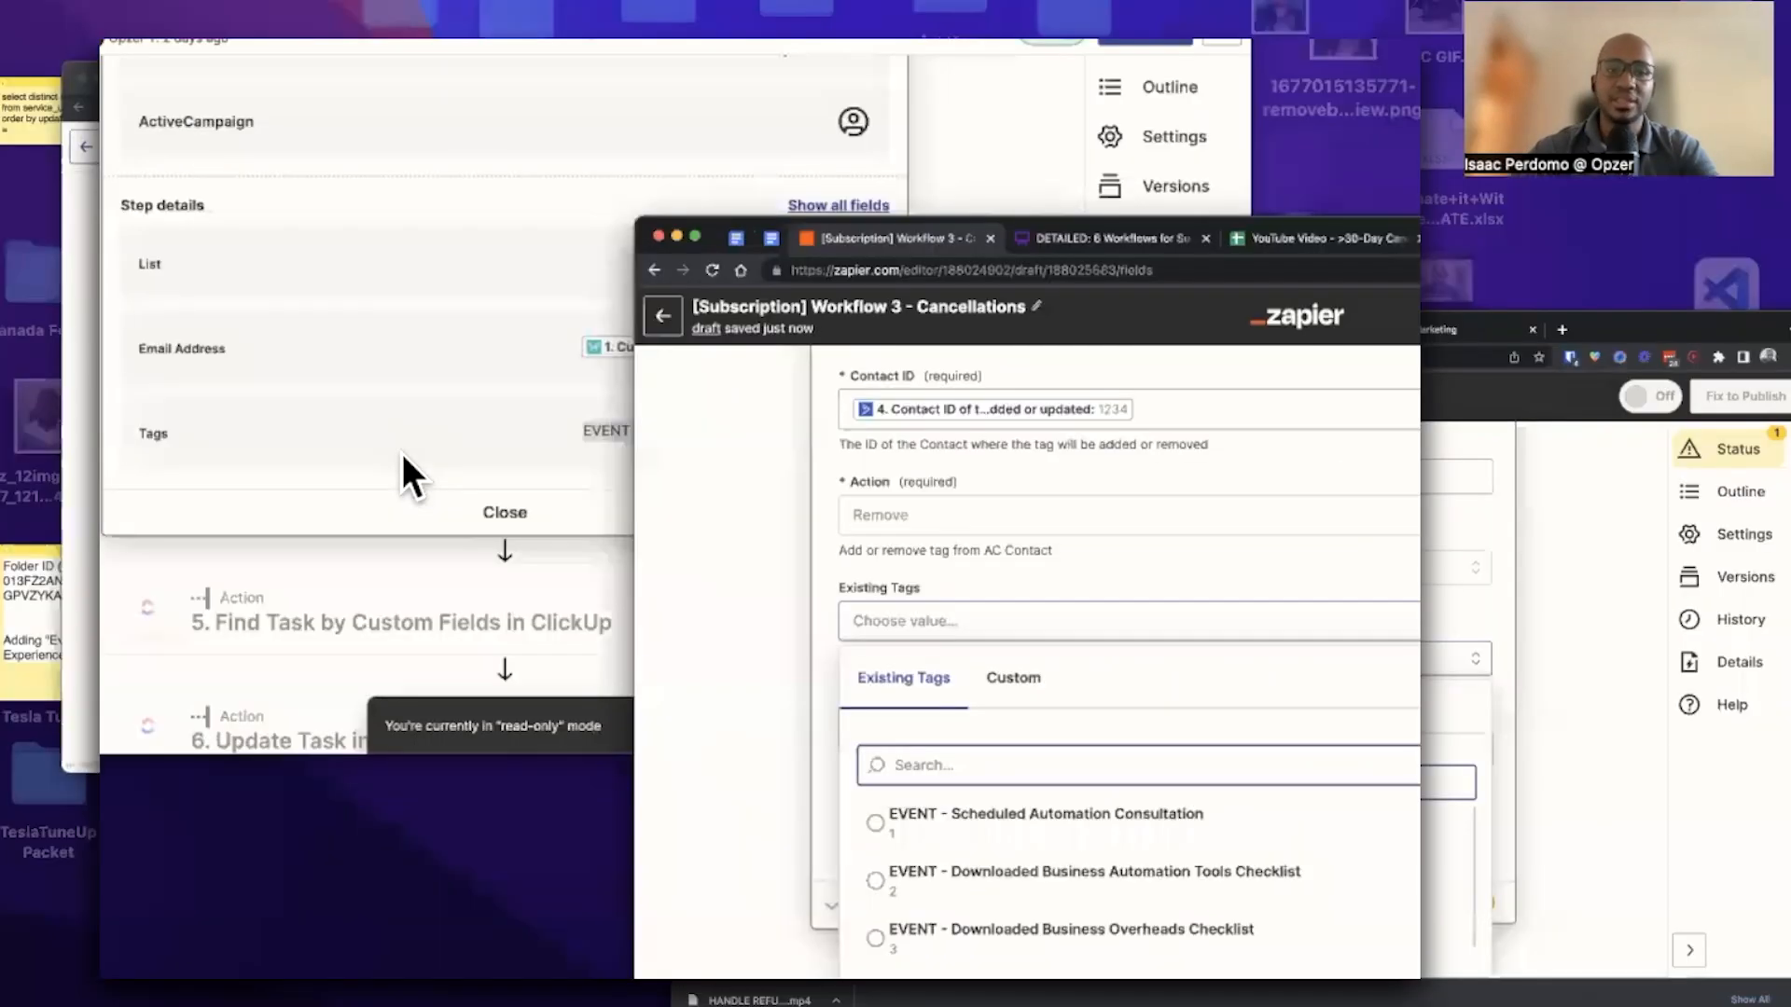
click(401, 602)
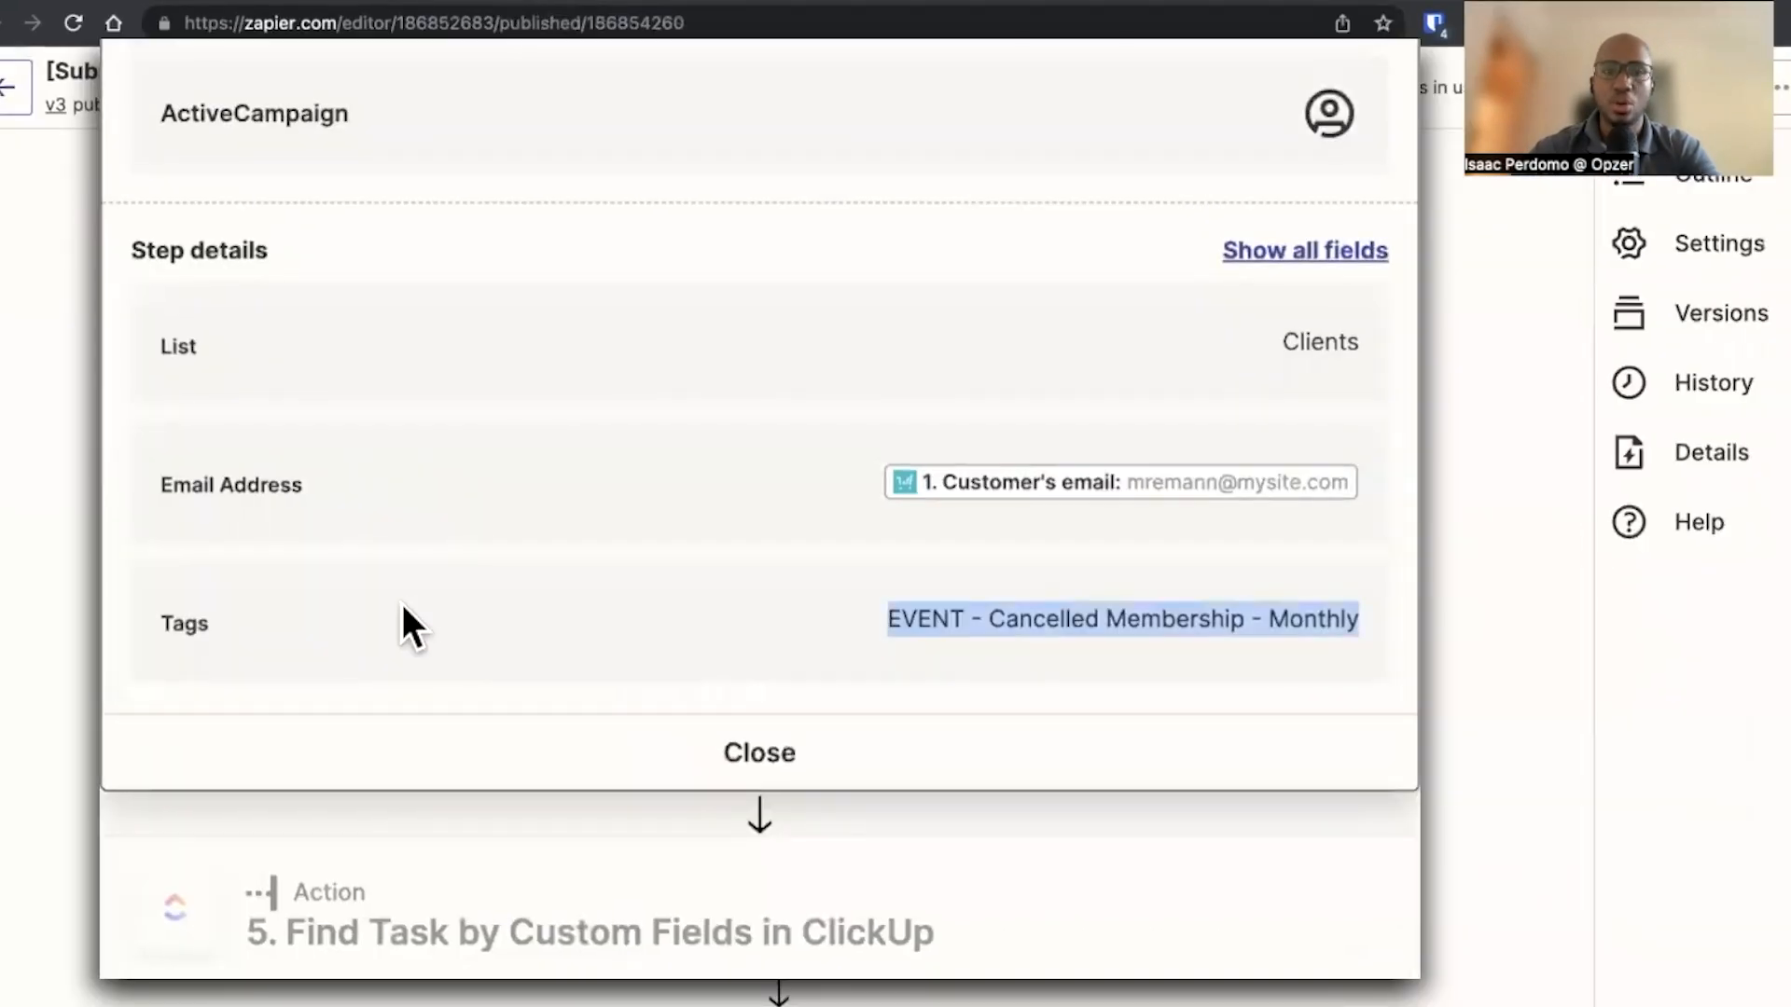
click(572, 479)
text(membership)
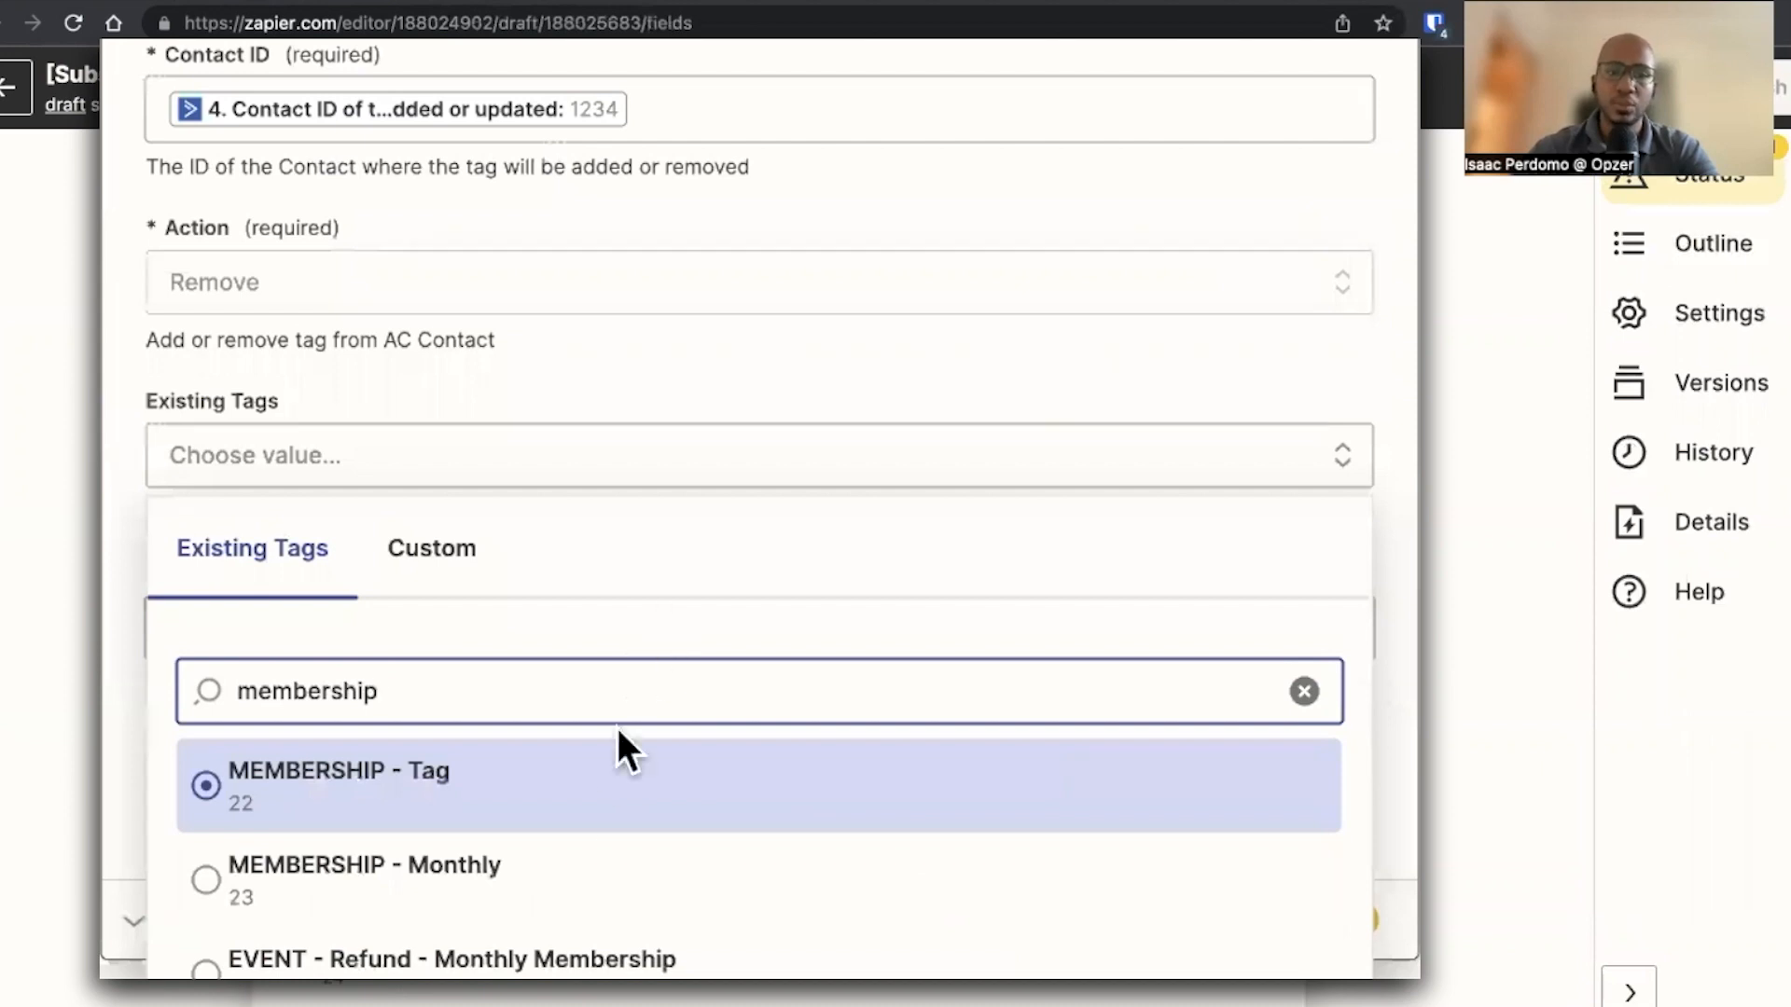
click(530, 887)
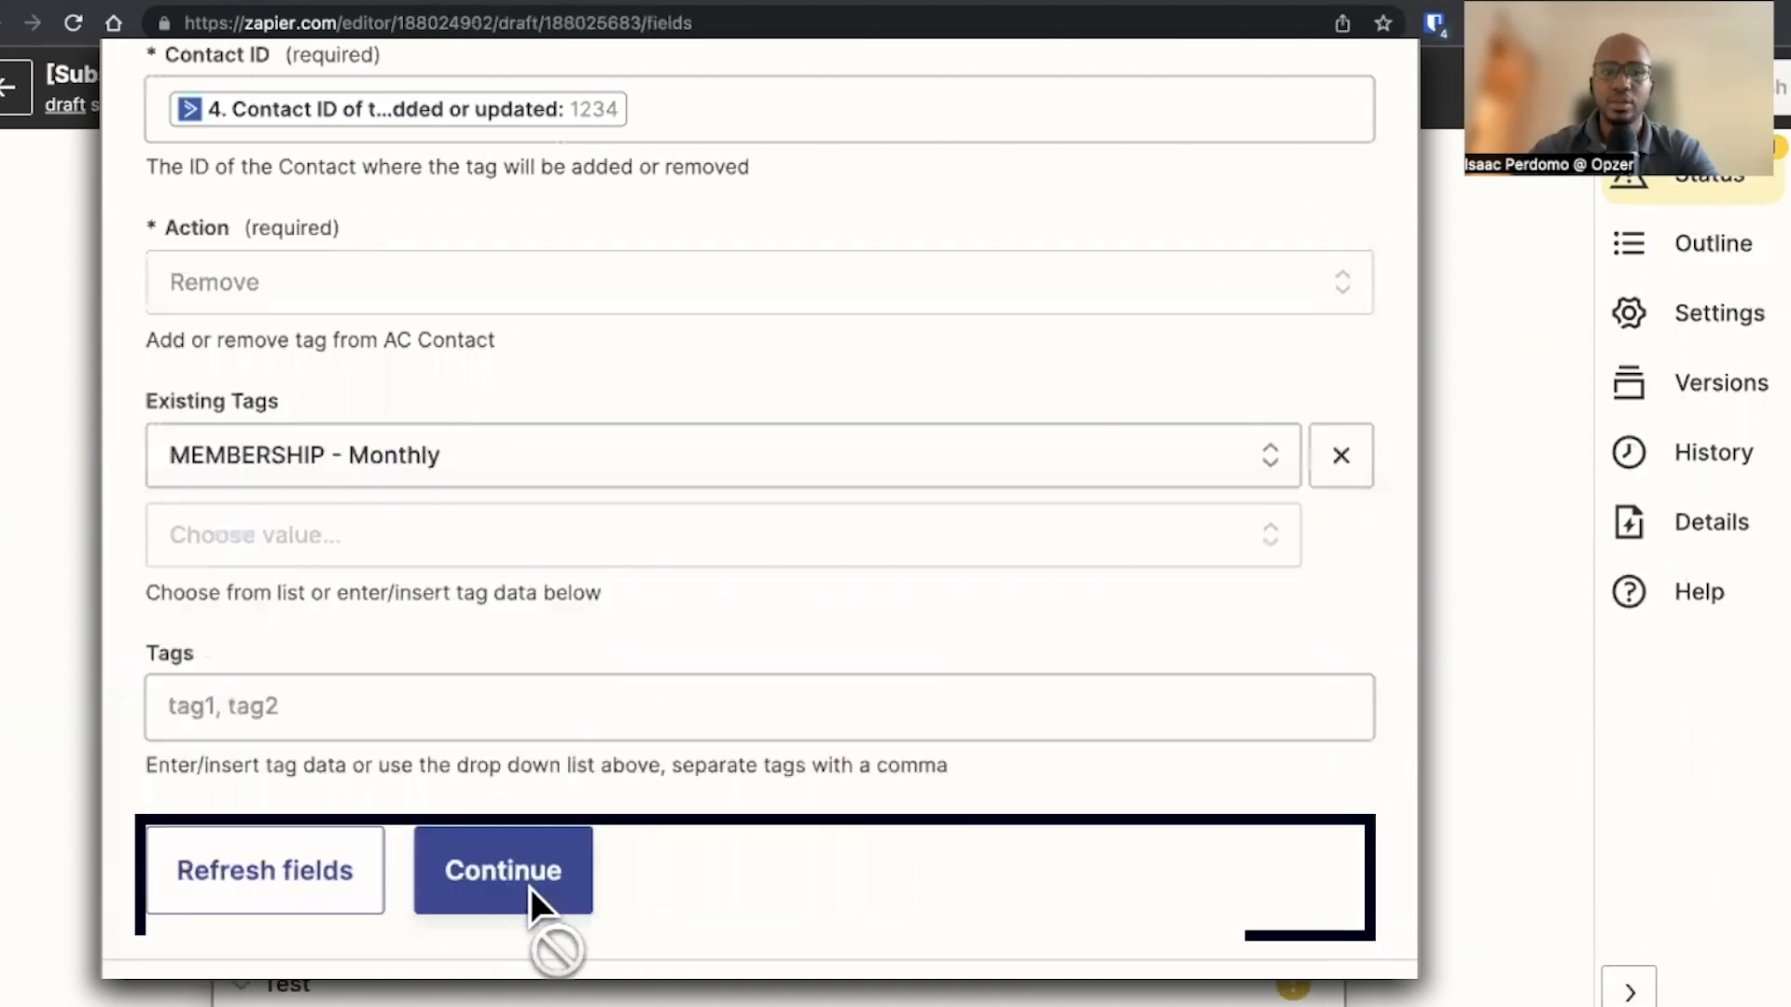
Continue past the tag settings and skip the action test
click(483, 829)
click(259, 812)
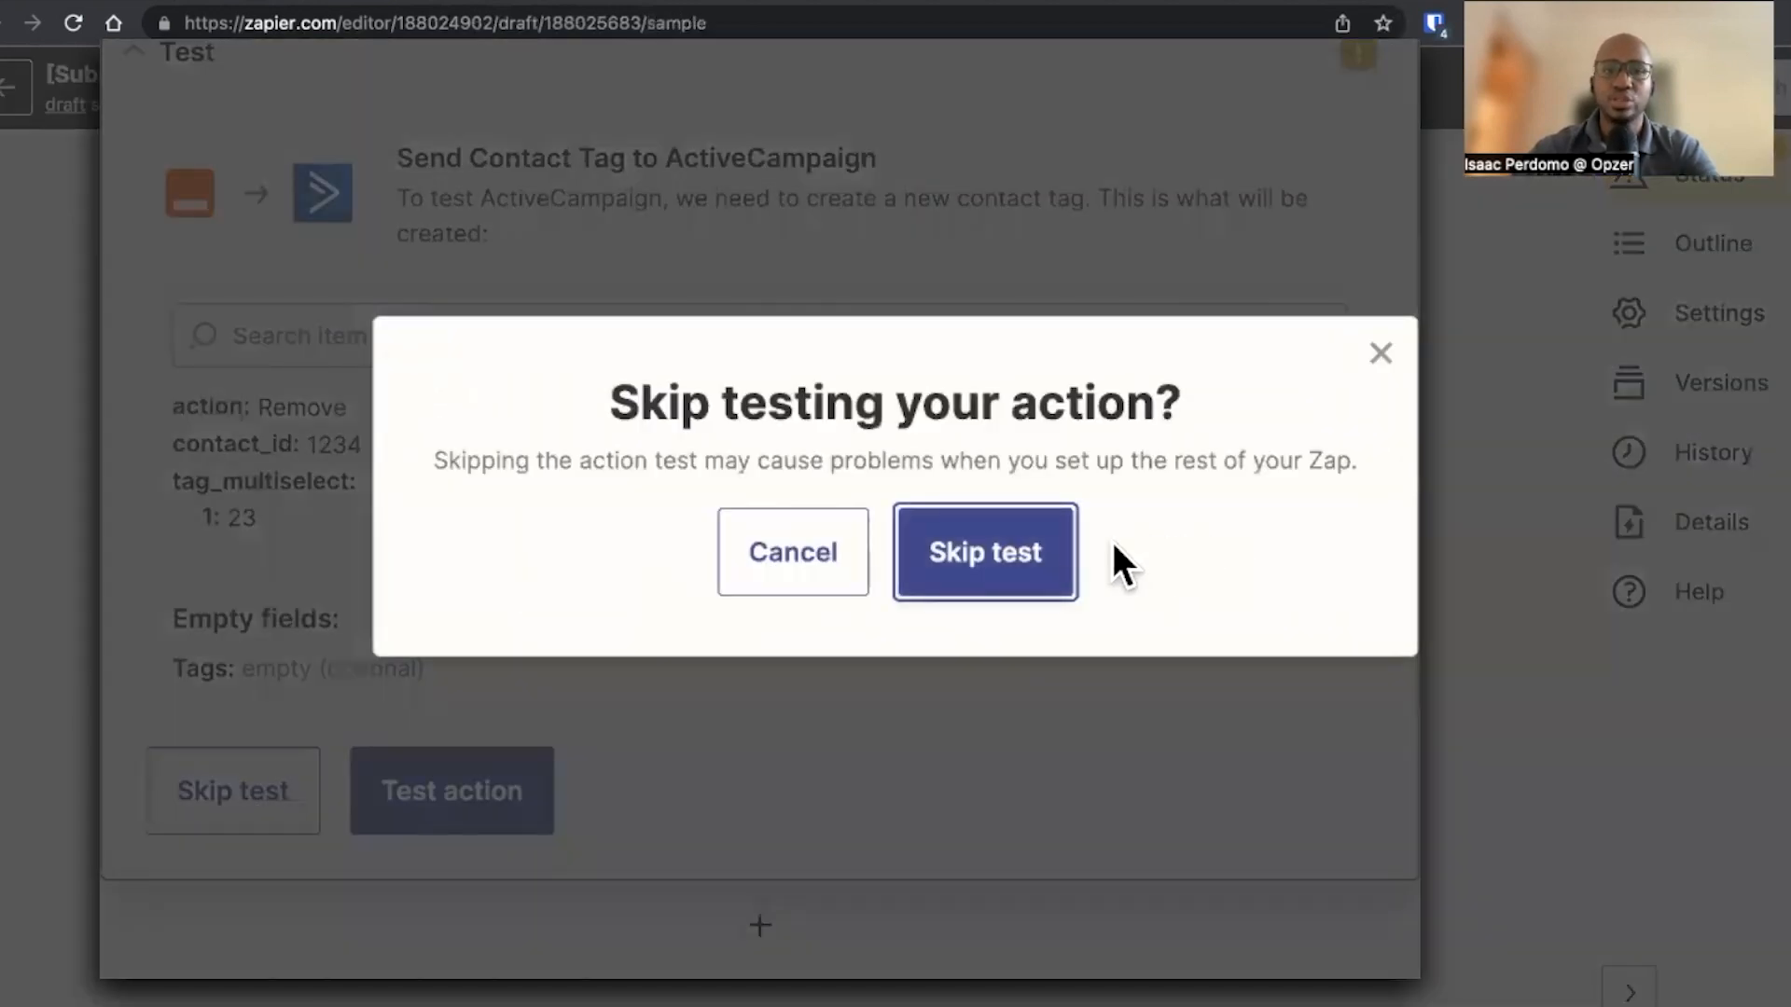
click(1045, 552)
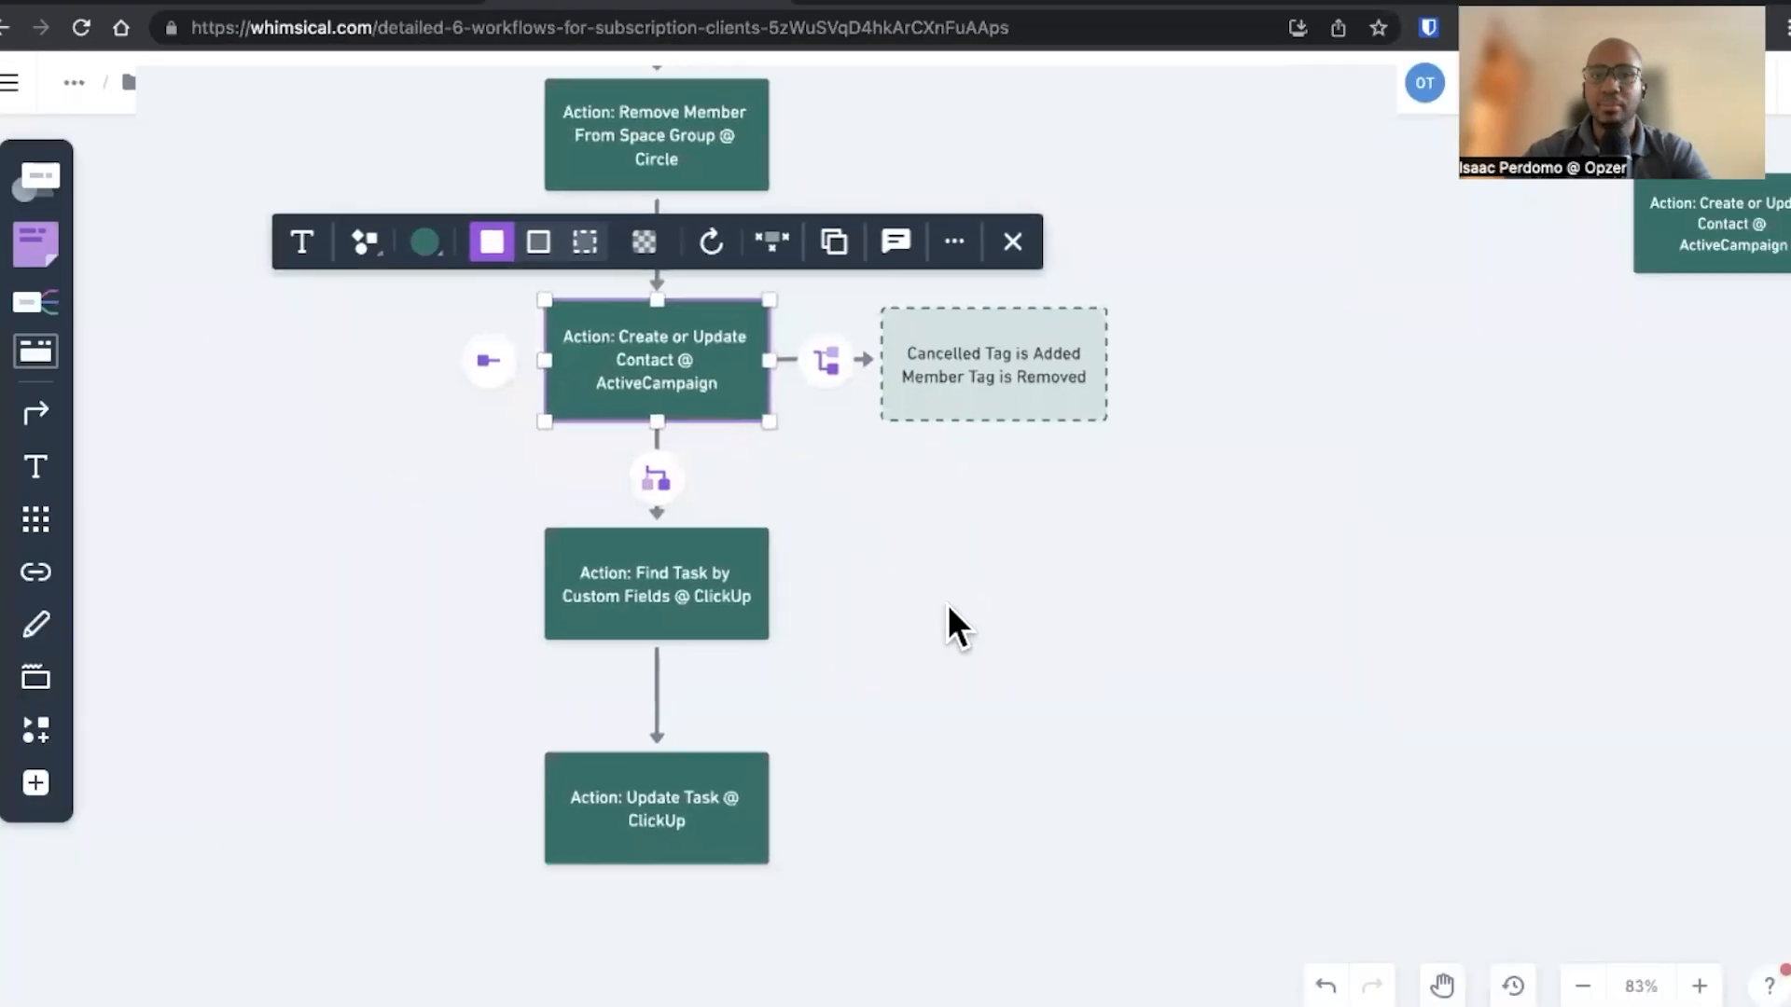
Add a new ClickUp action step with the Find Task by Custom Fields event
scroll(948, 615, down, 1)
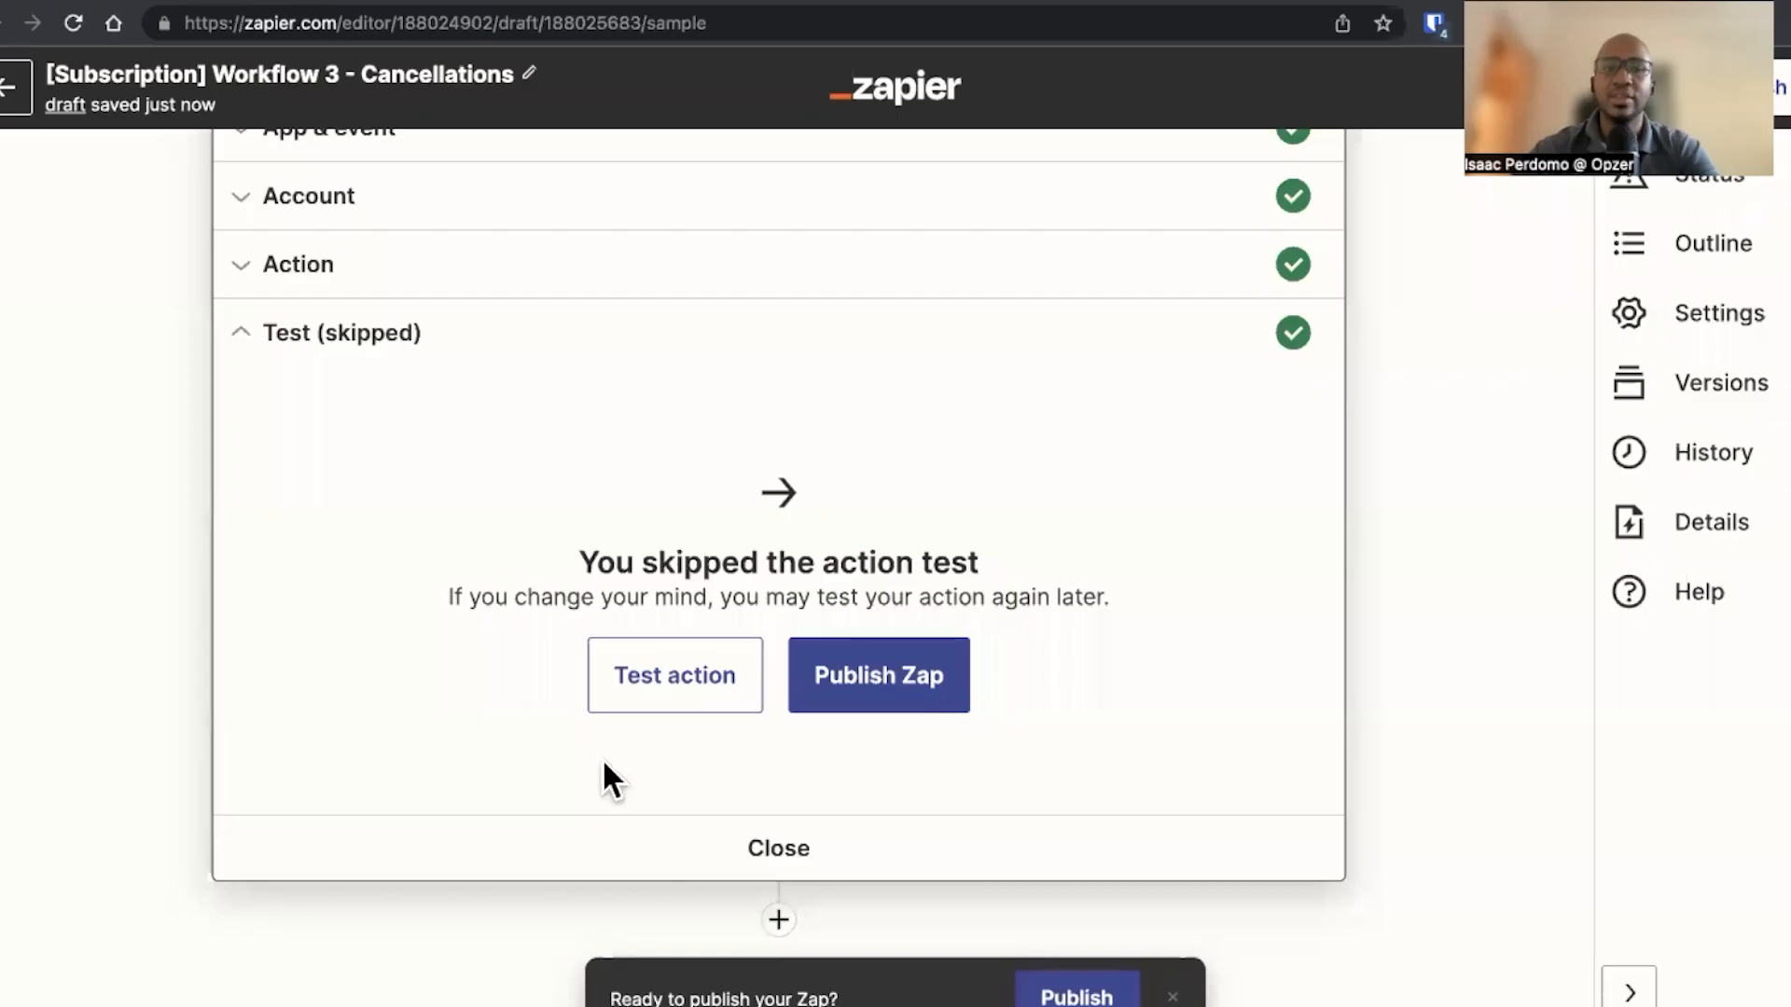
click(778, 921)
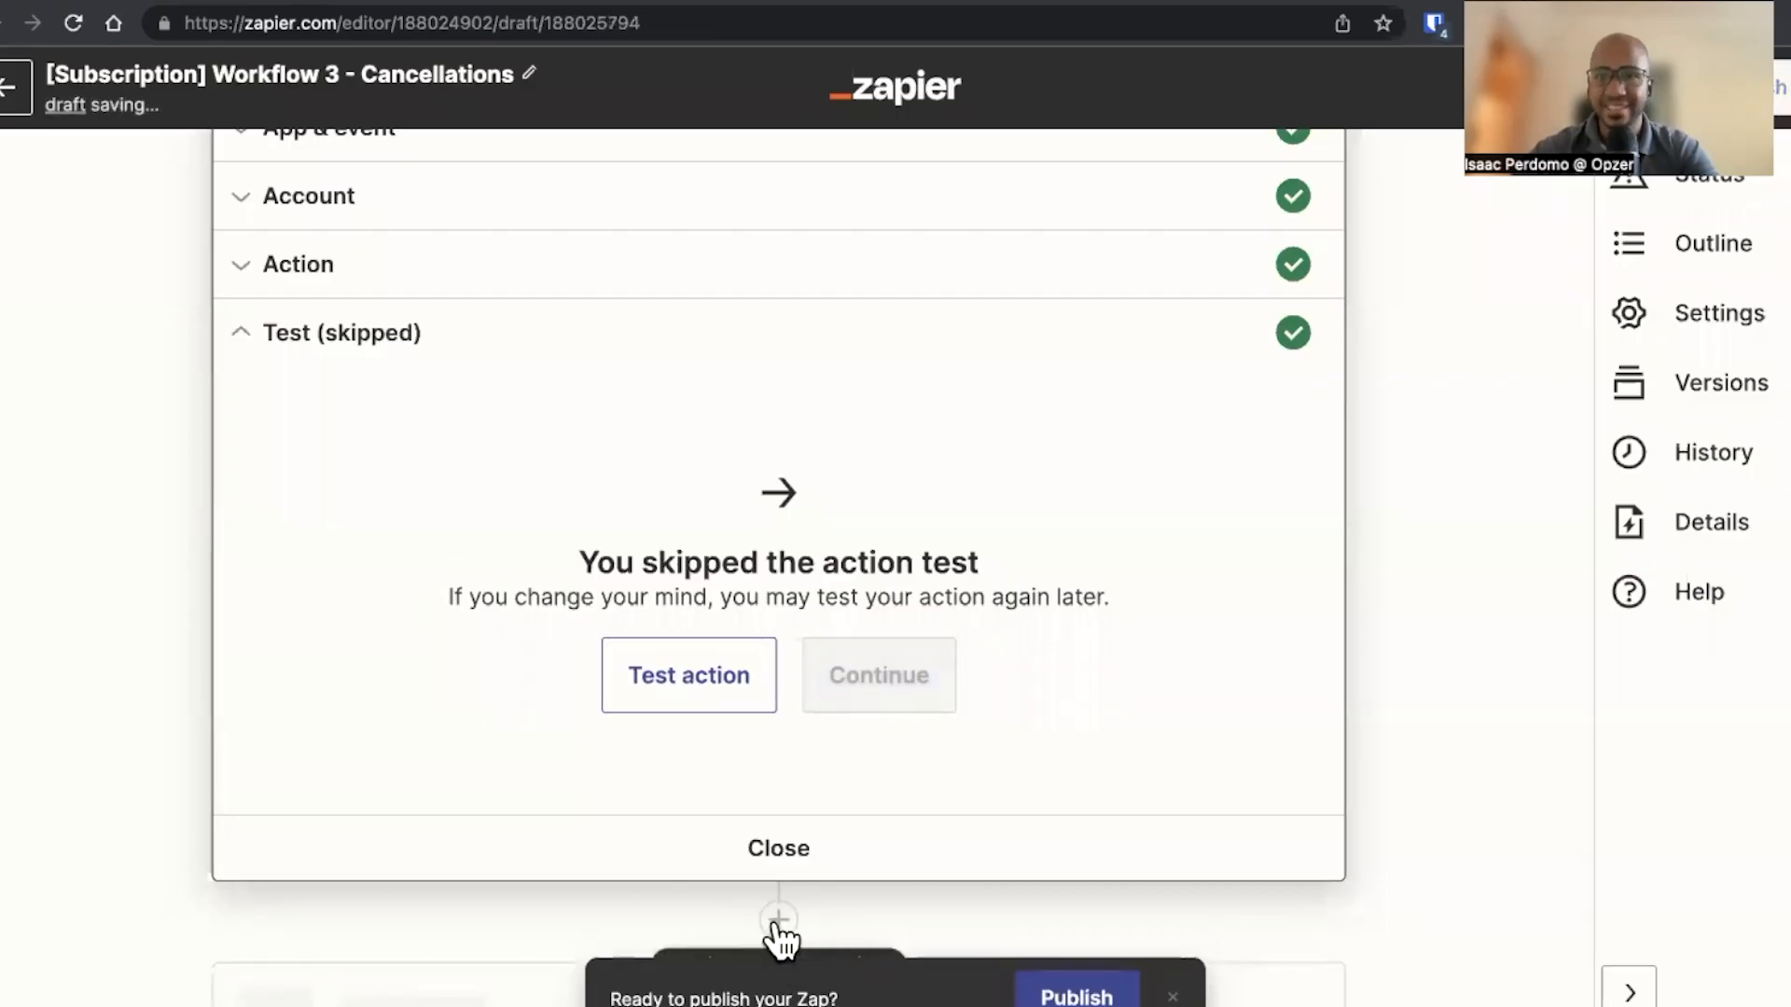
text(clickp)
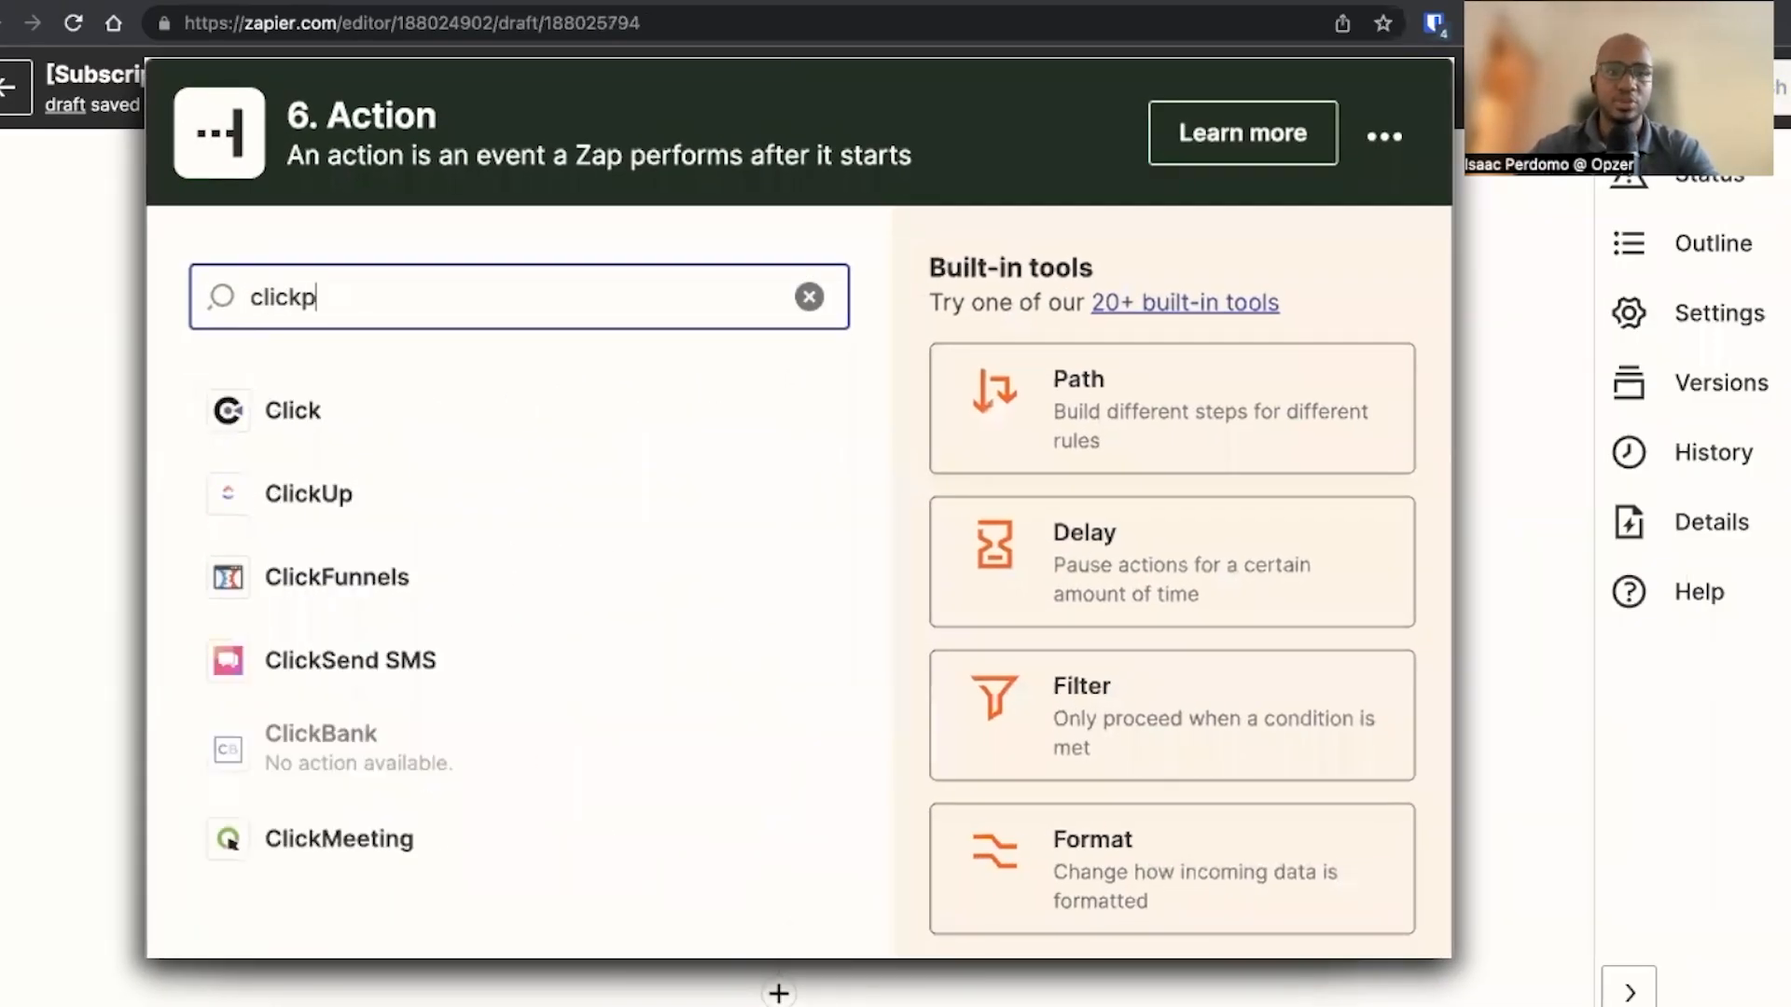
click(432, 431)
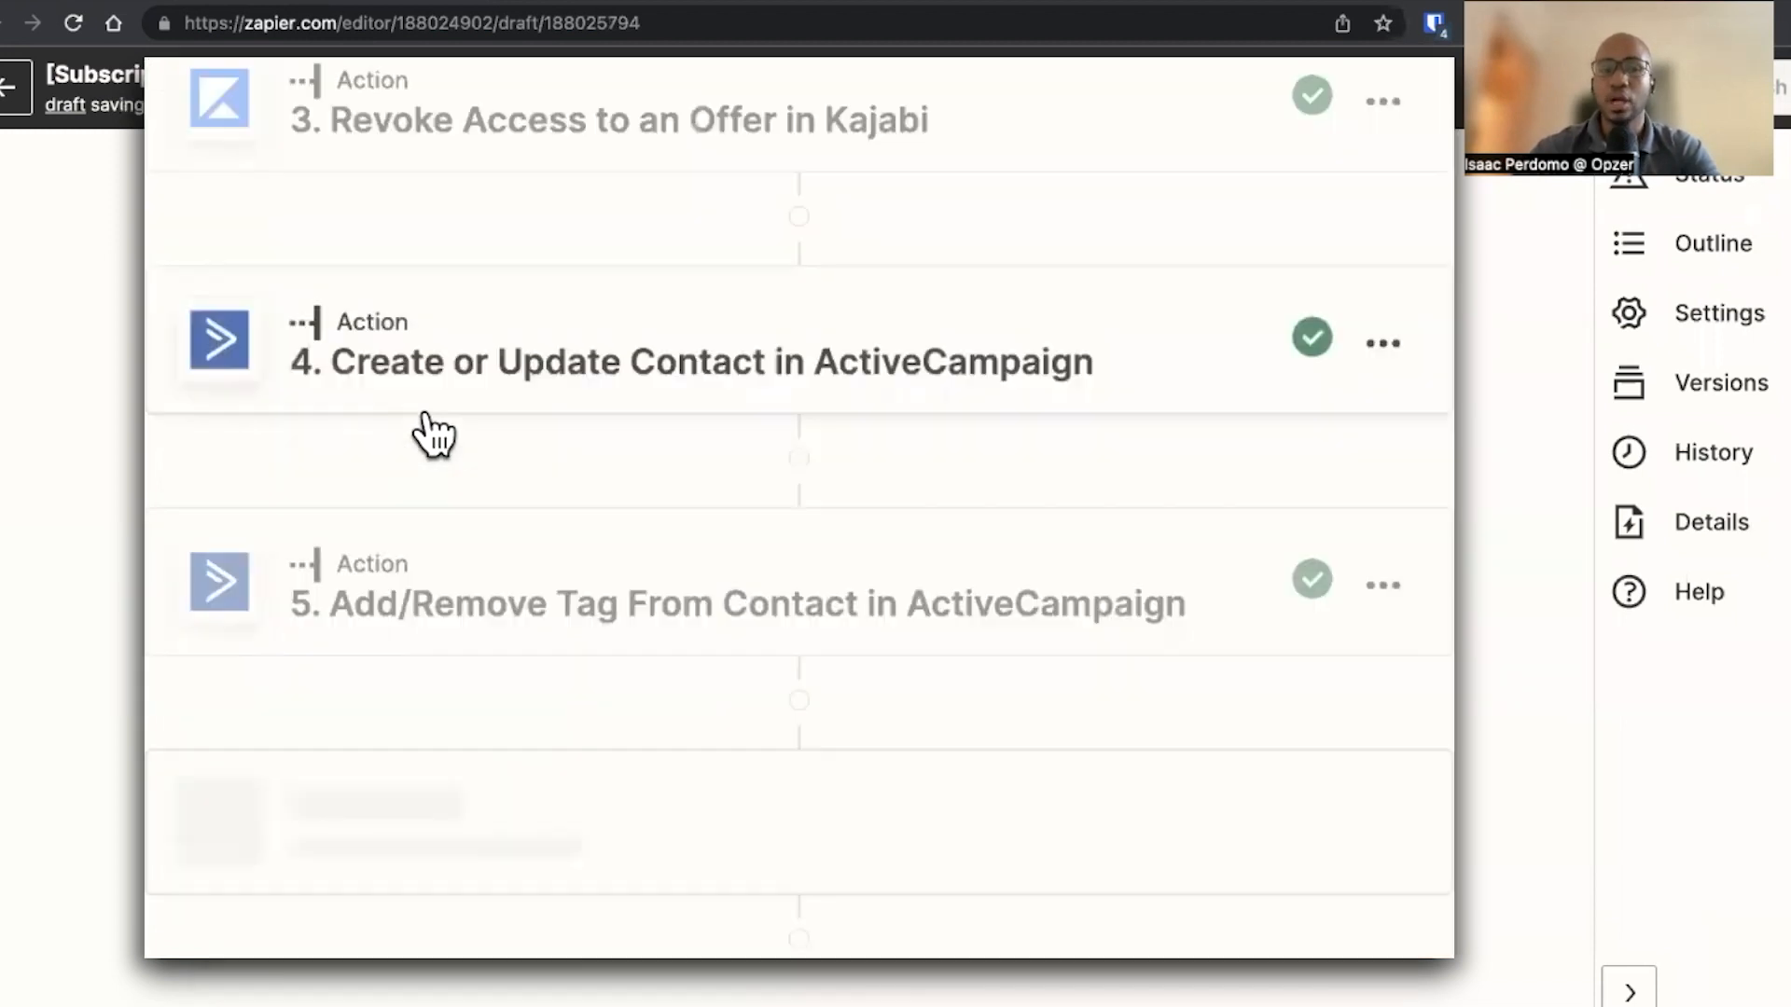
text(find)
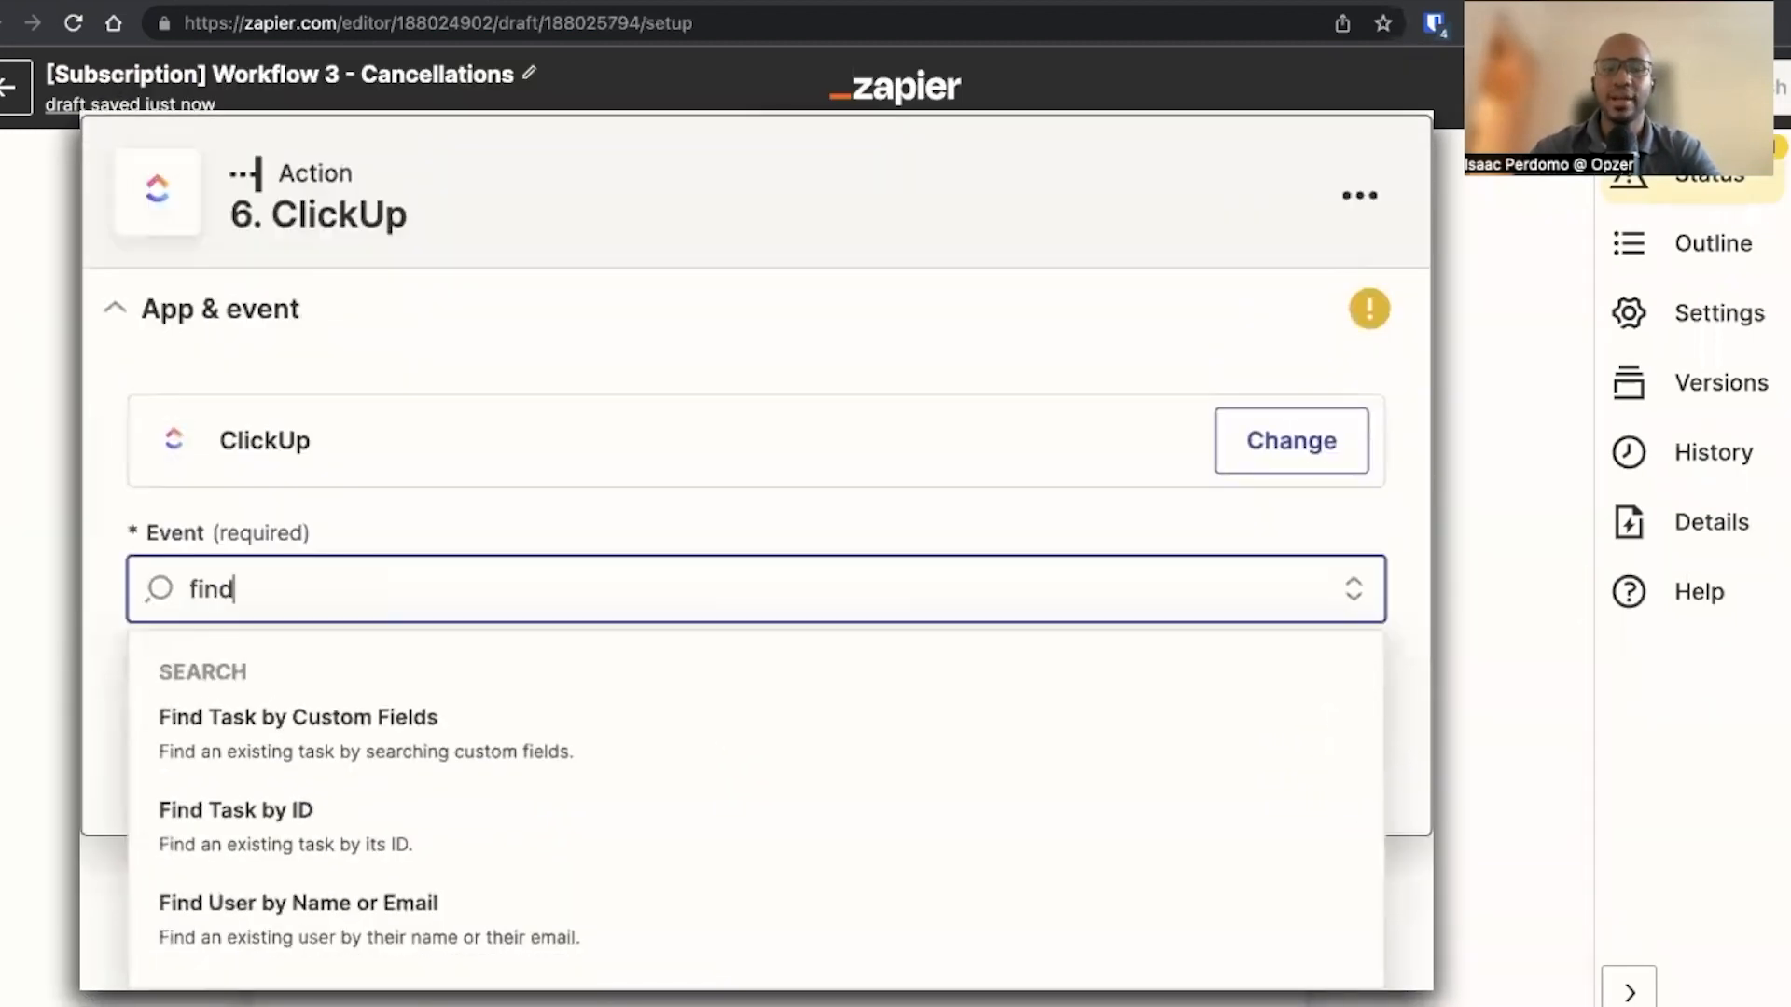
click(413, 723)
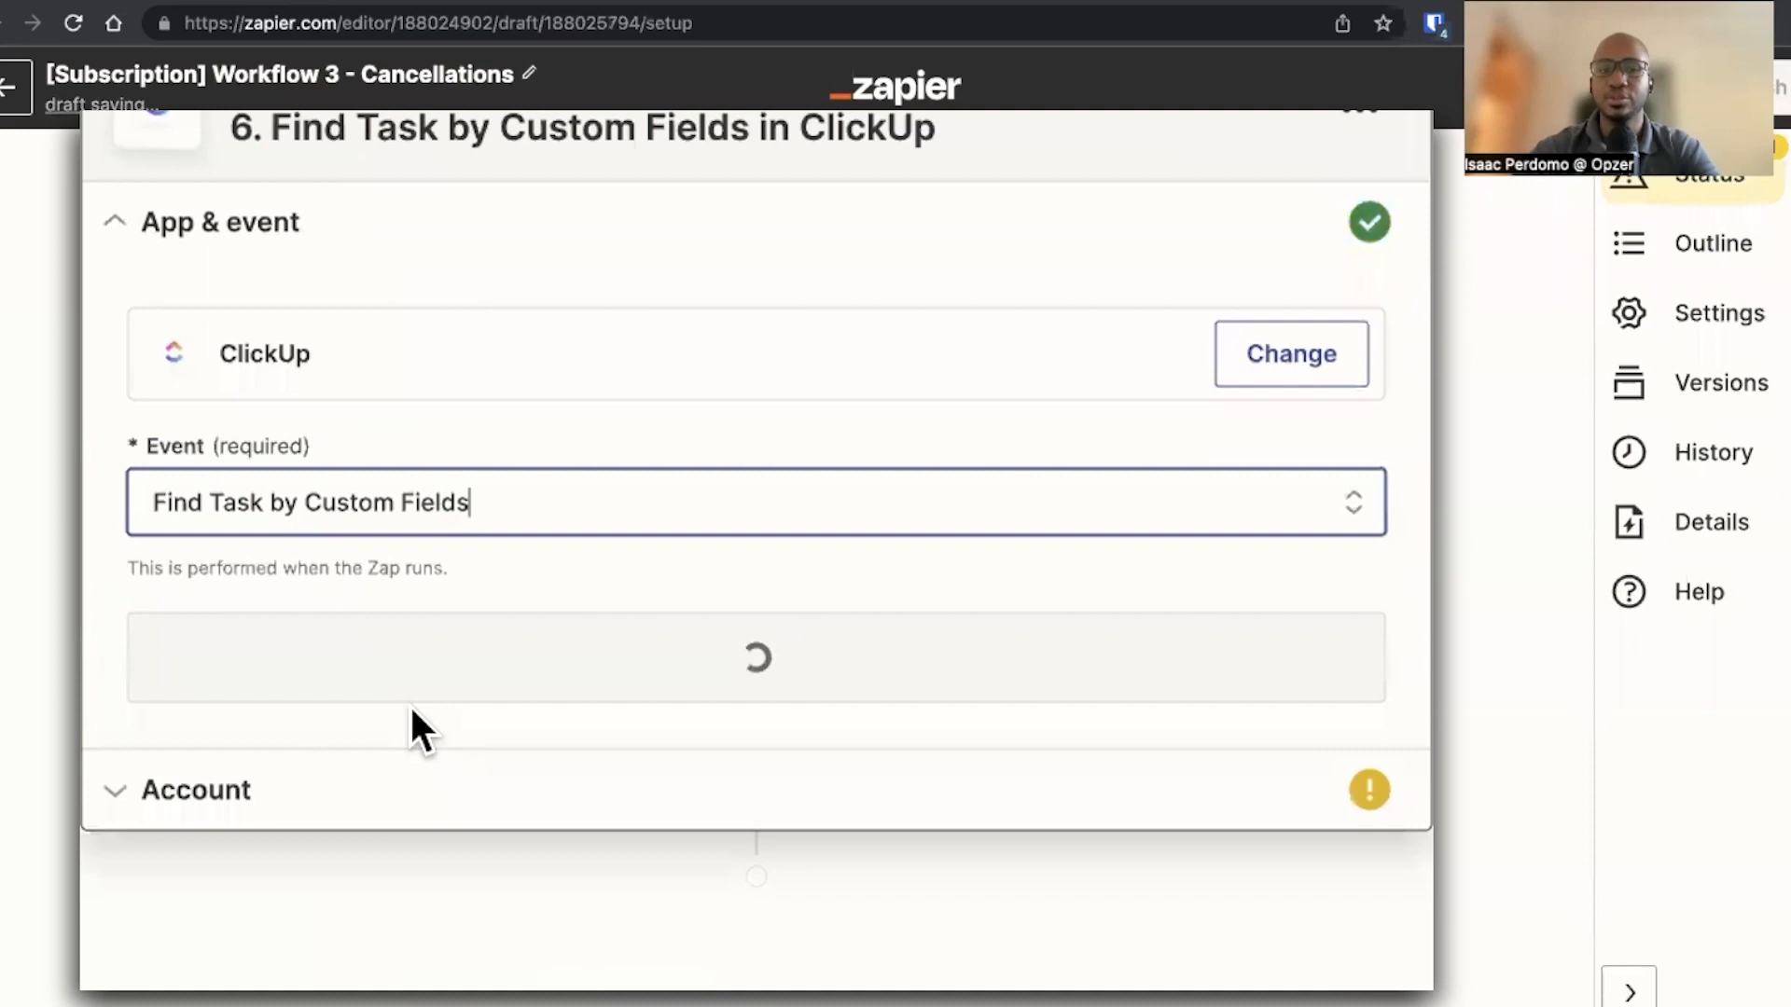
Choose the existing connected ClickUp account and continue to the action settings
click(451, 691)
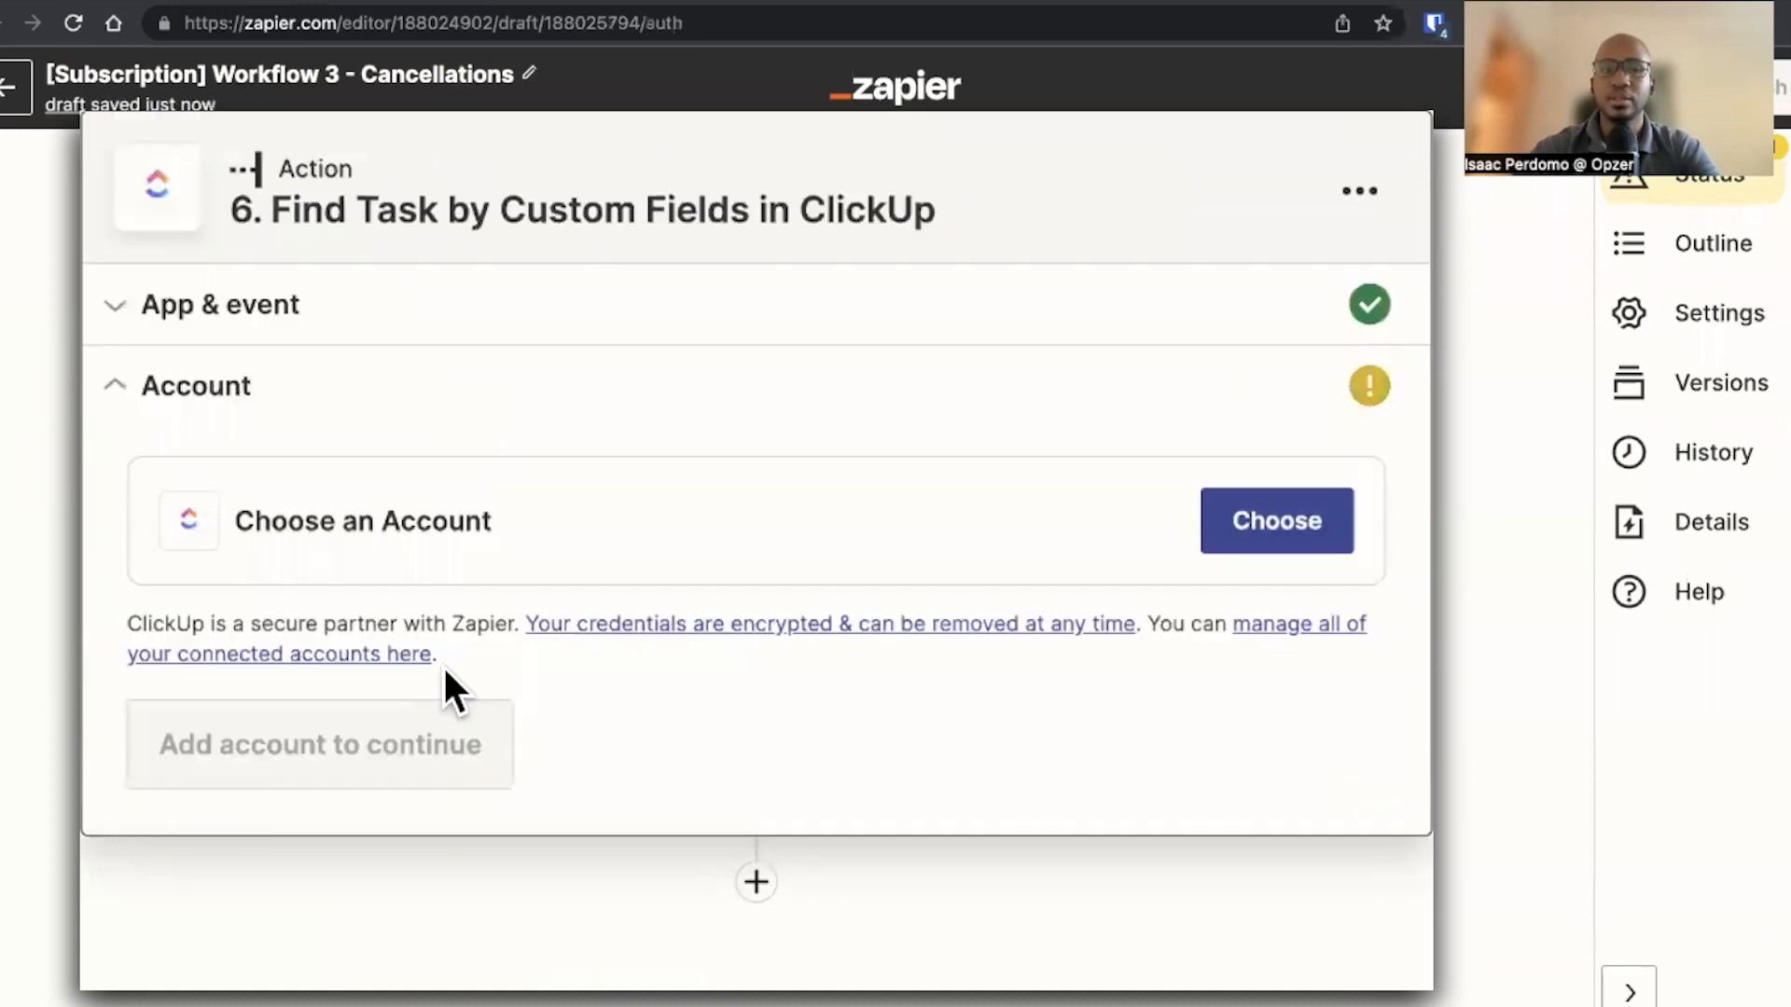
click(1214, 528)
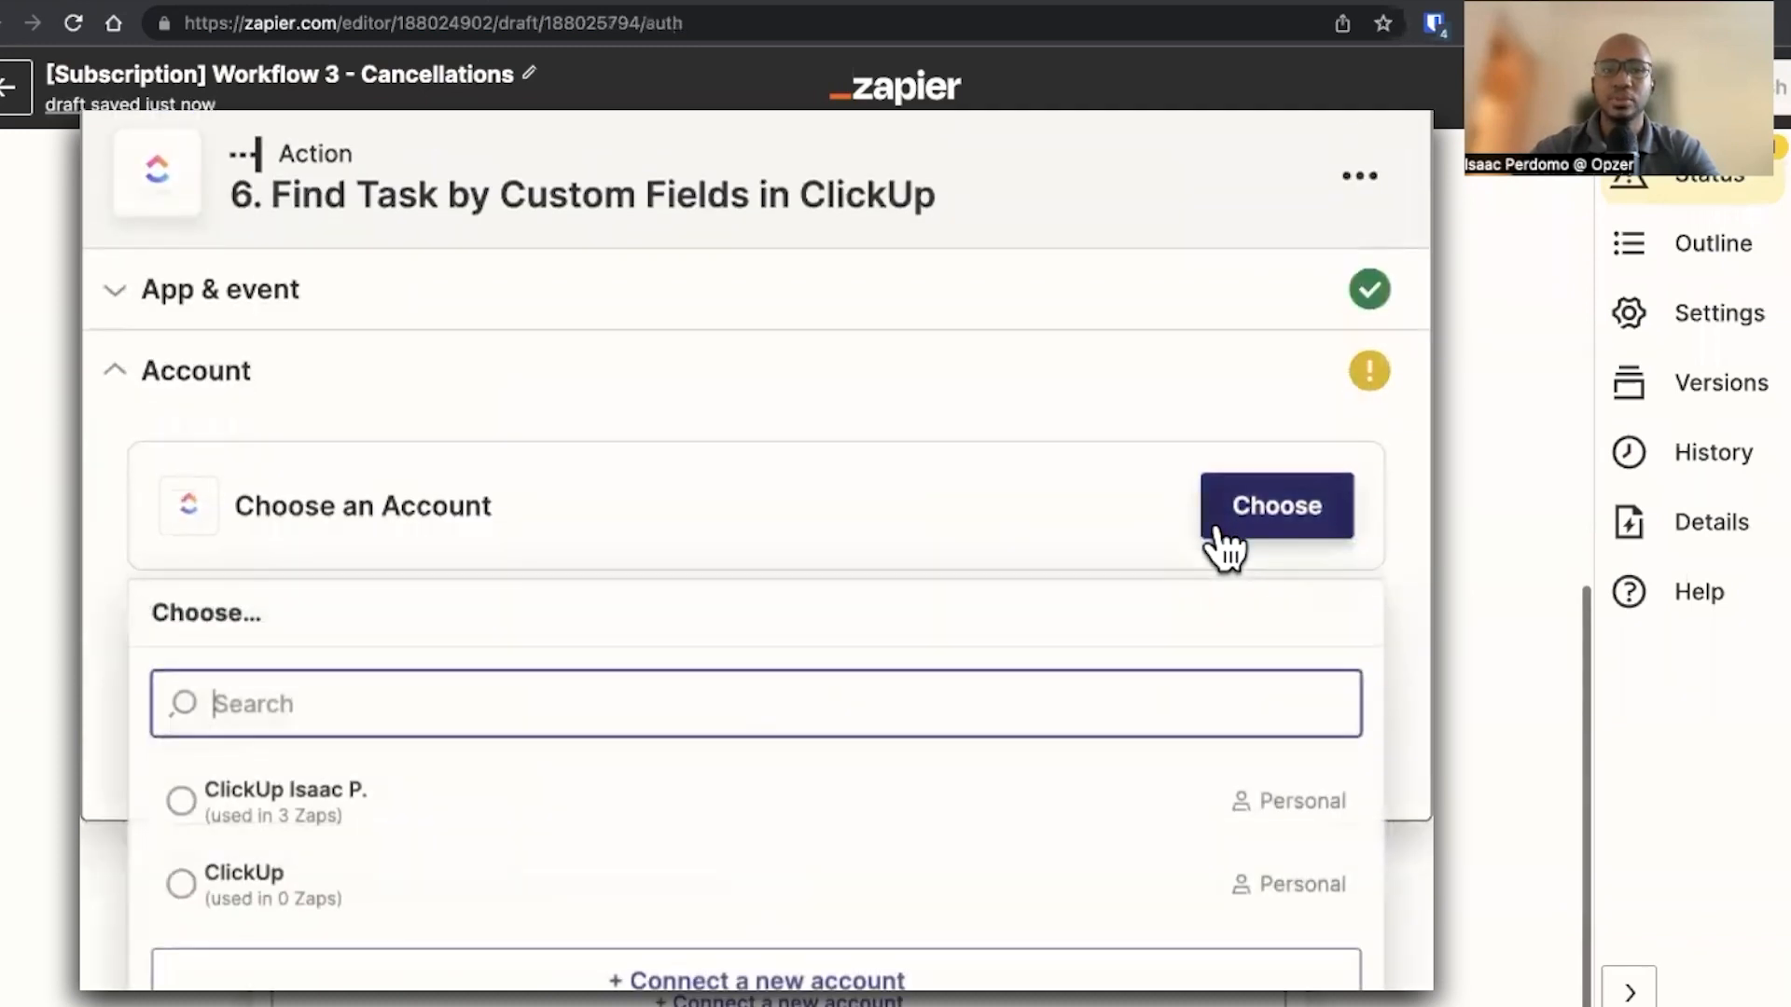
click(606, 813)
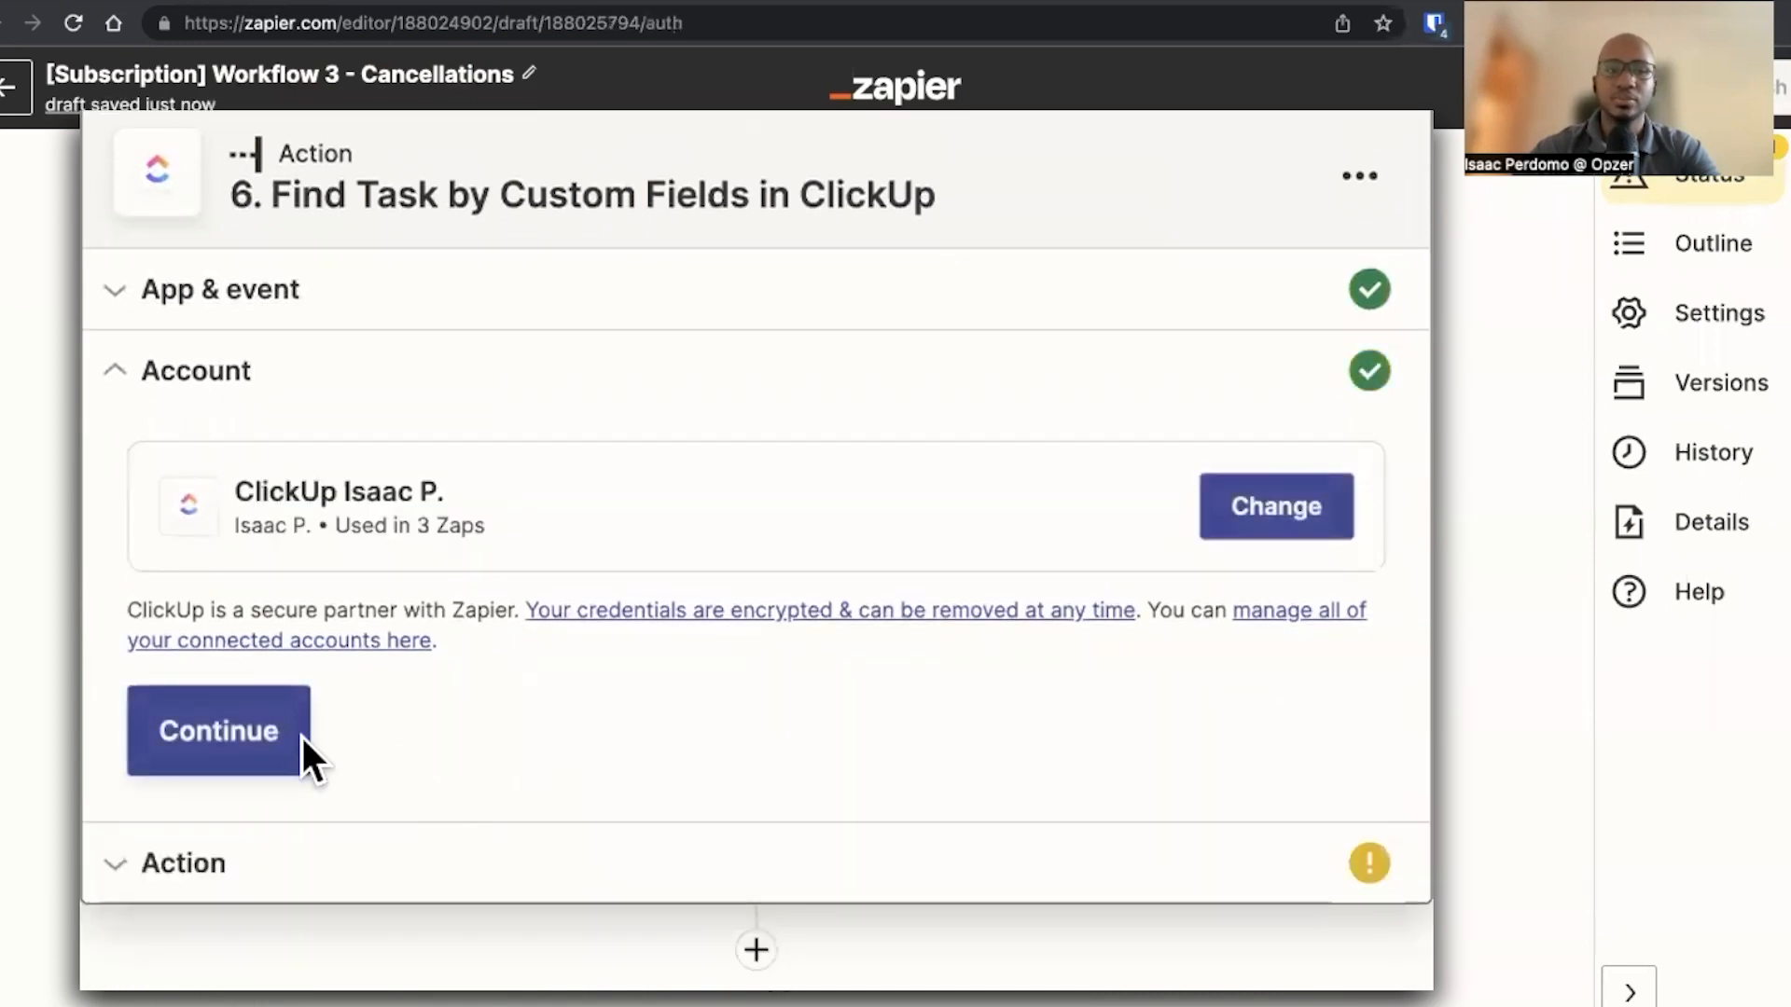
click(268, 737)
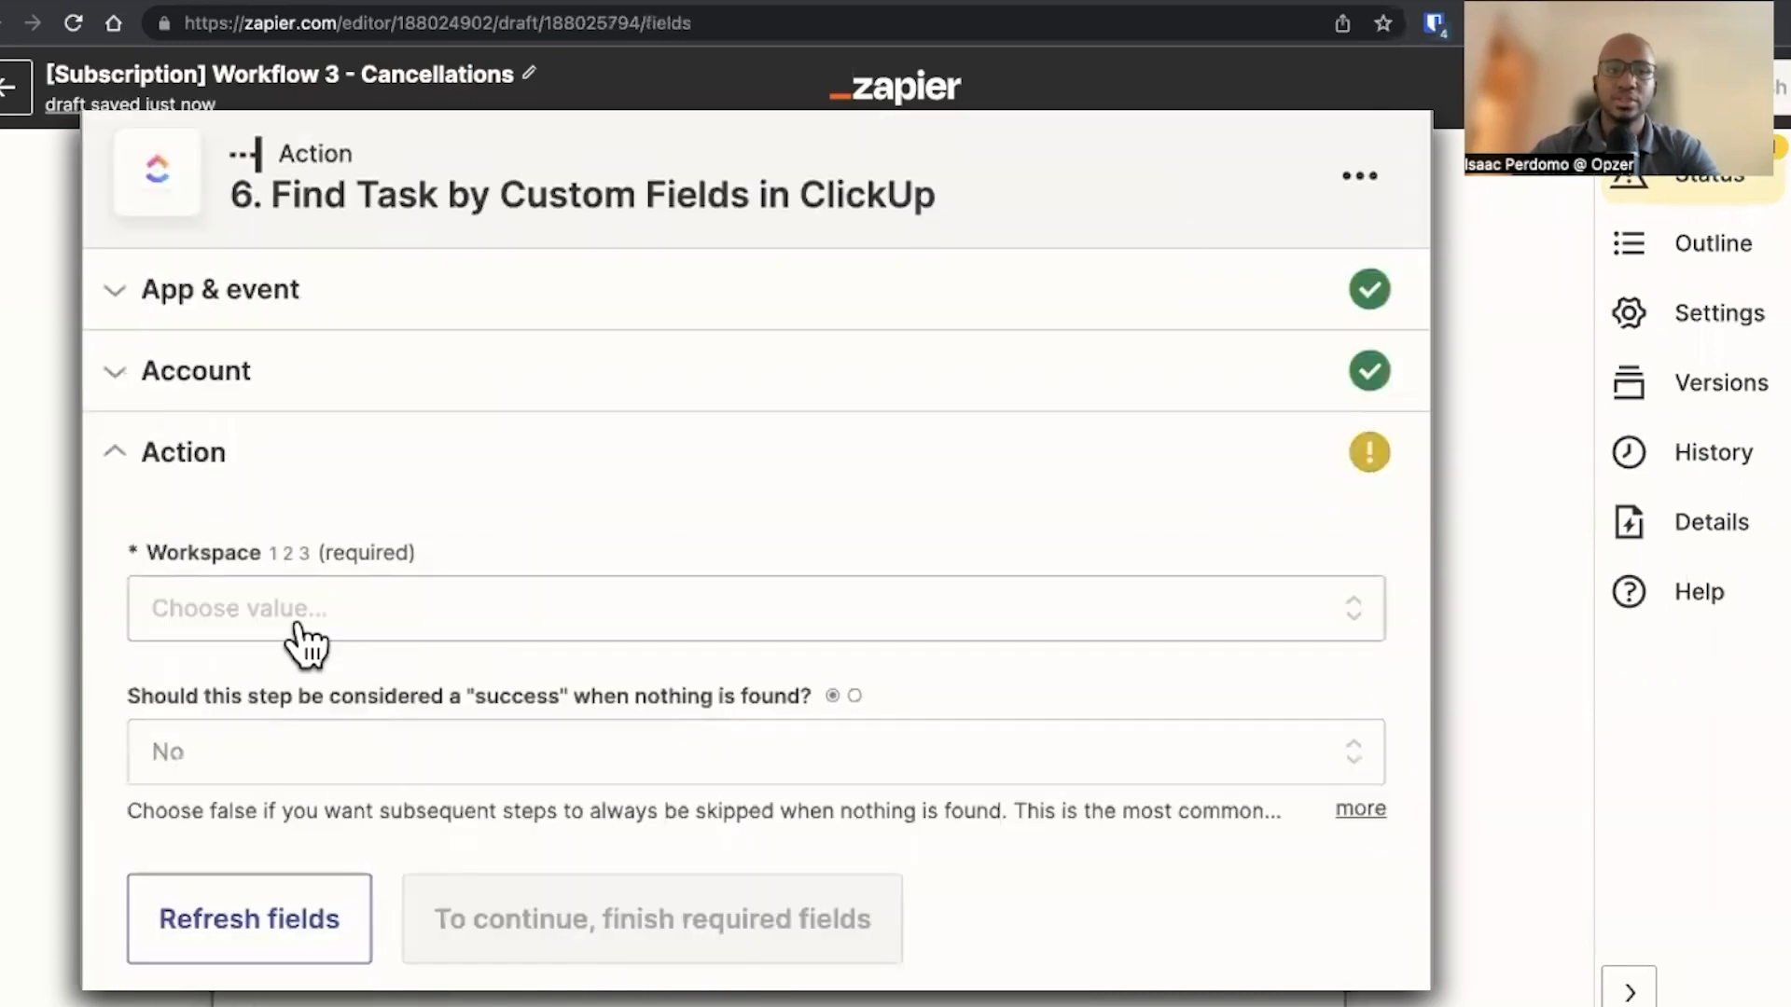
Set Workspace to ICP Media LLC, Space to Zapoholic / Opzer.co, Folder to No Folder and List to Operations
click(294, 616)
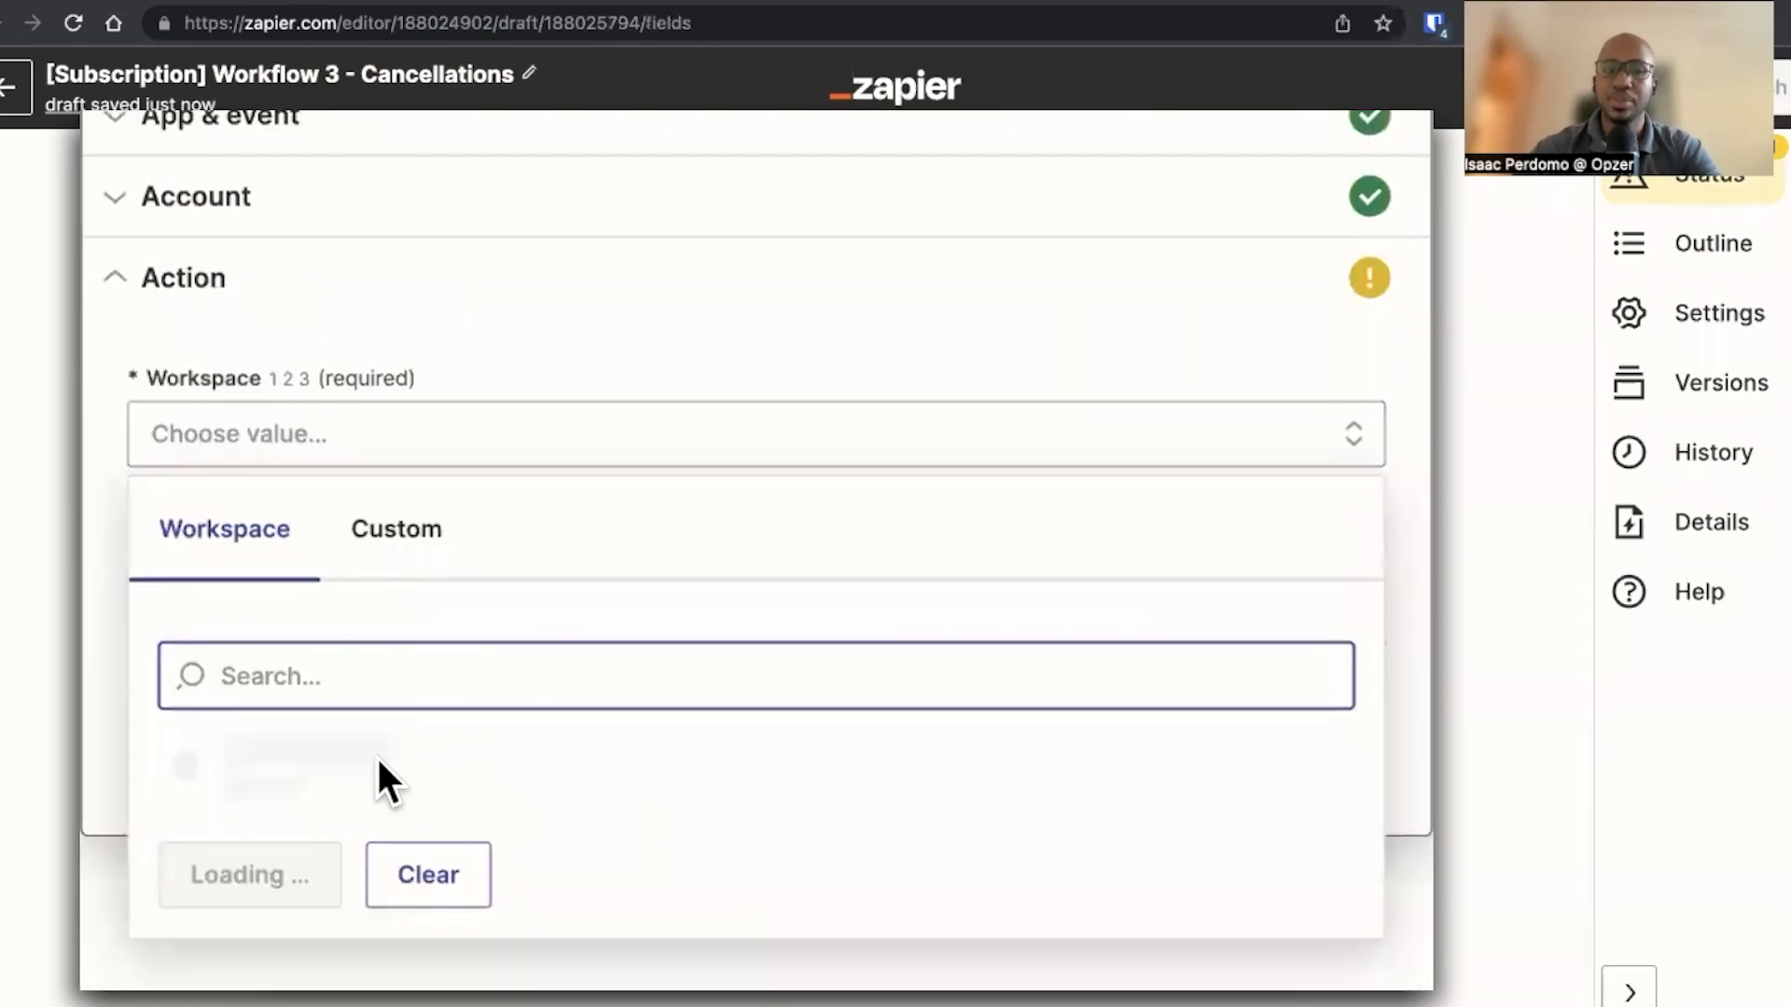
click(406, 774)
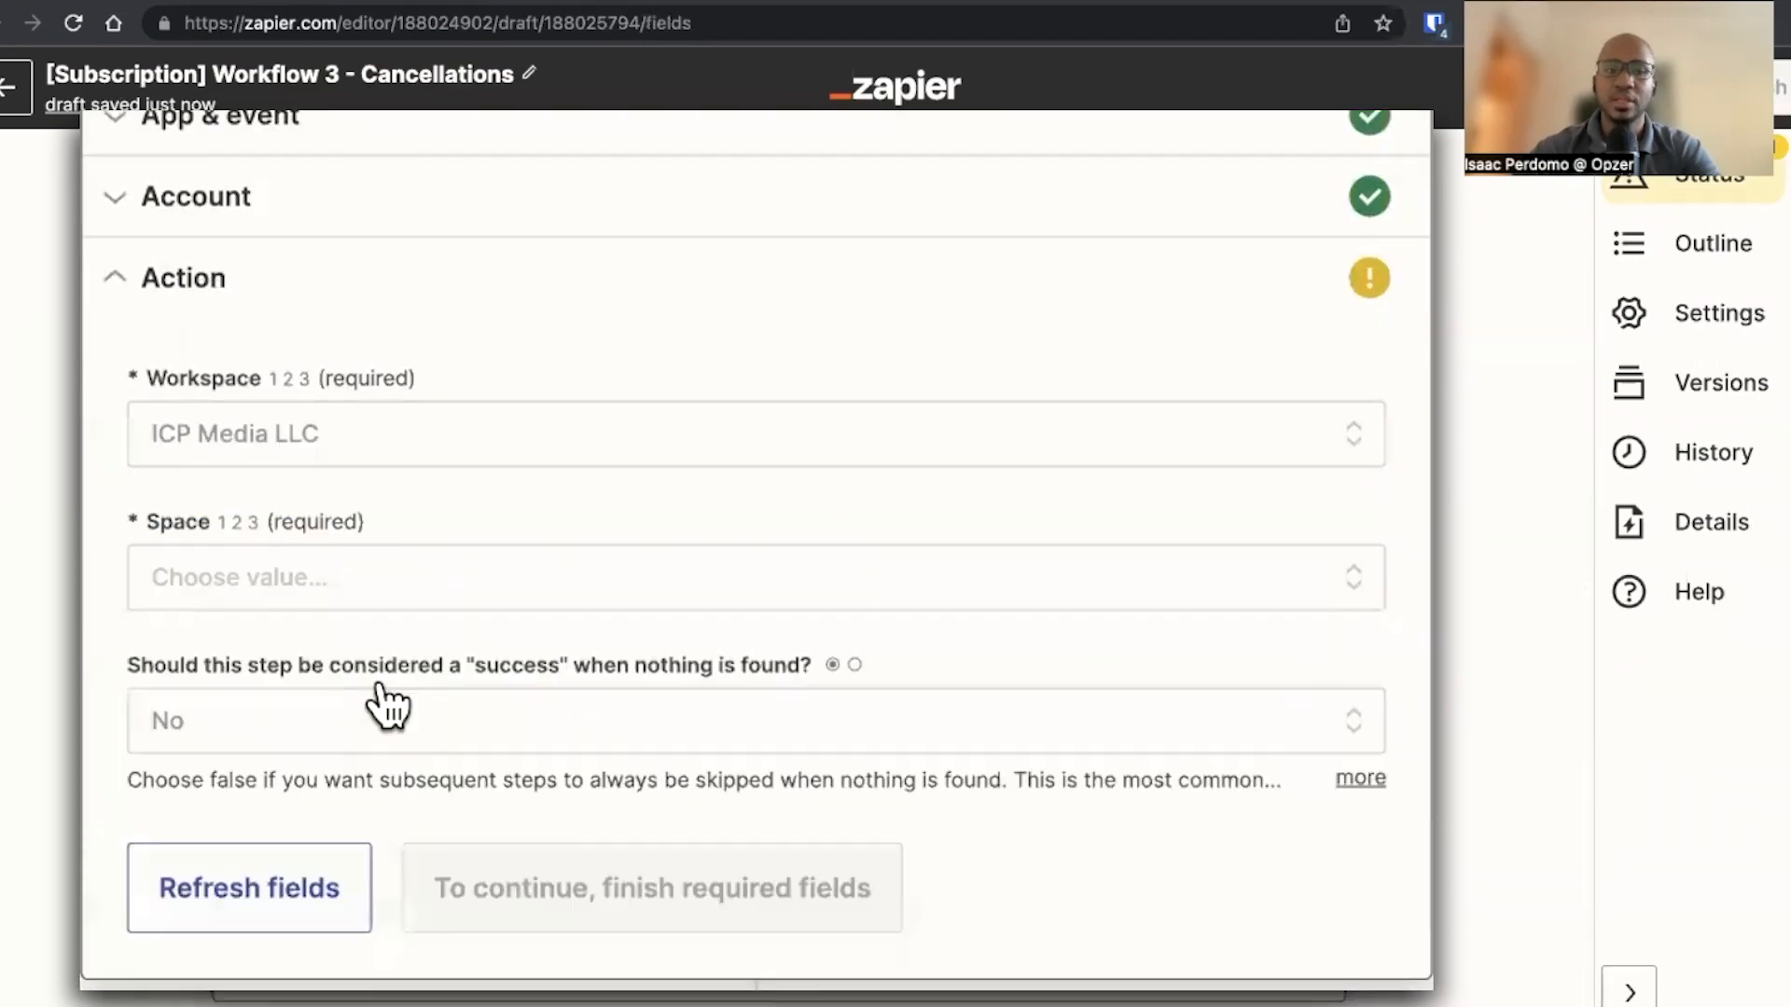
click(312, 597)
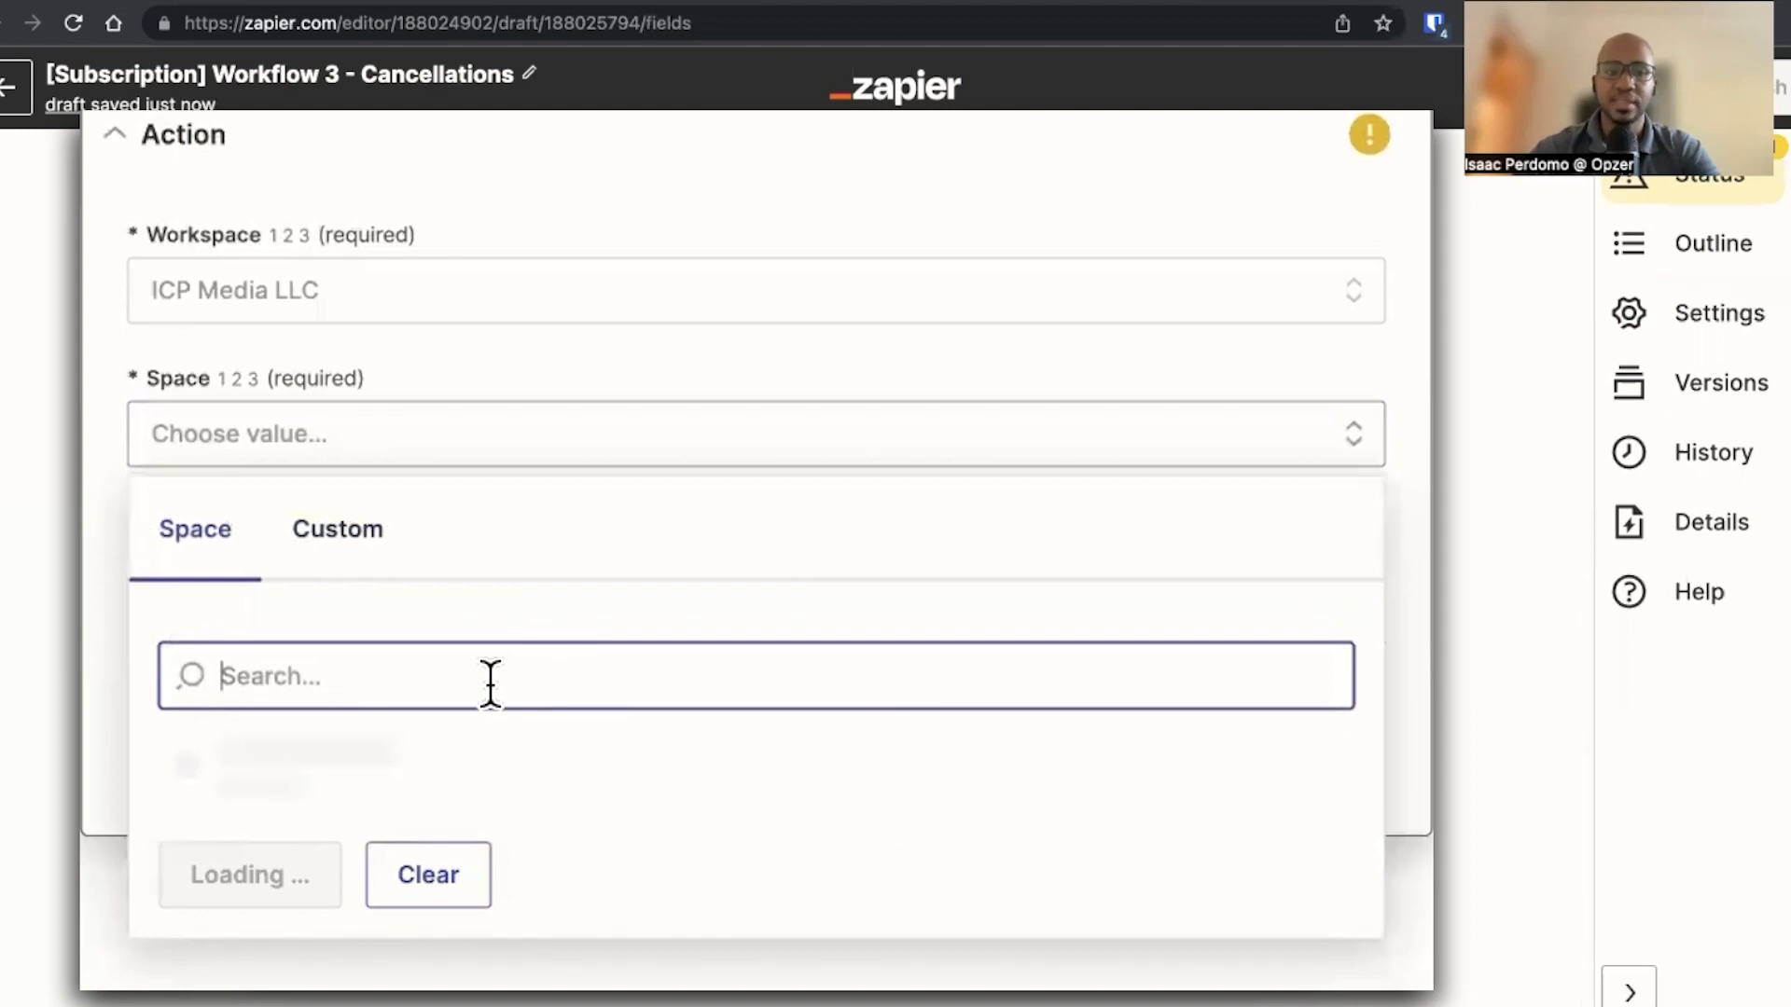
click(411, 894)
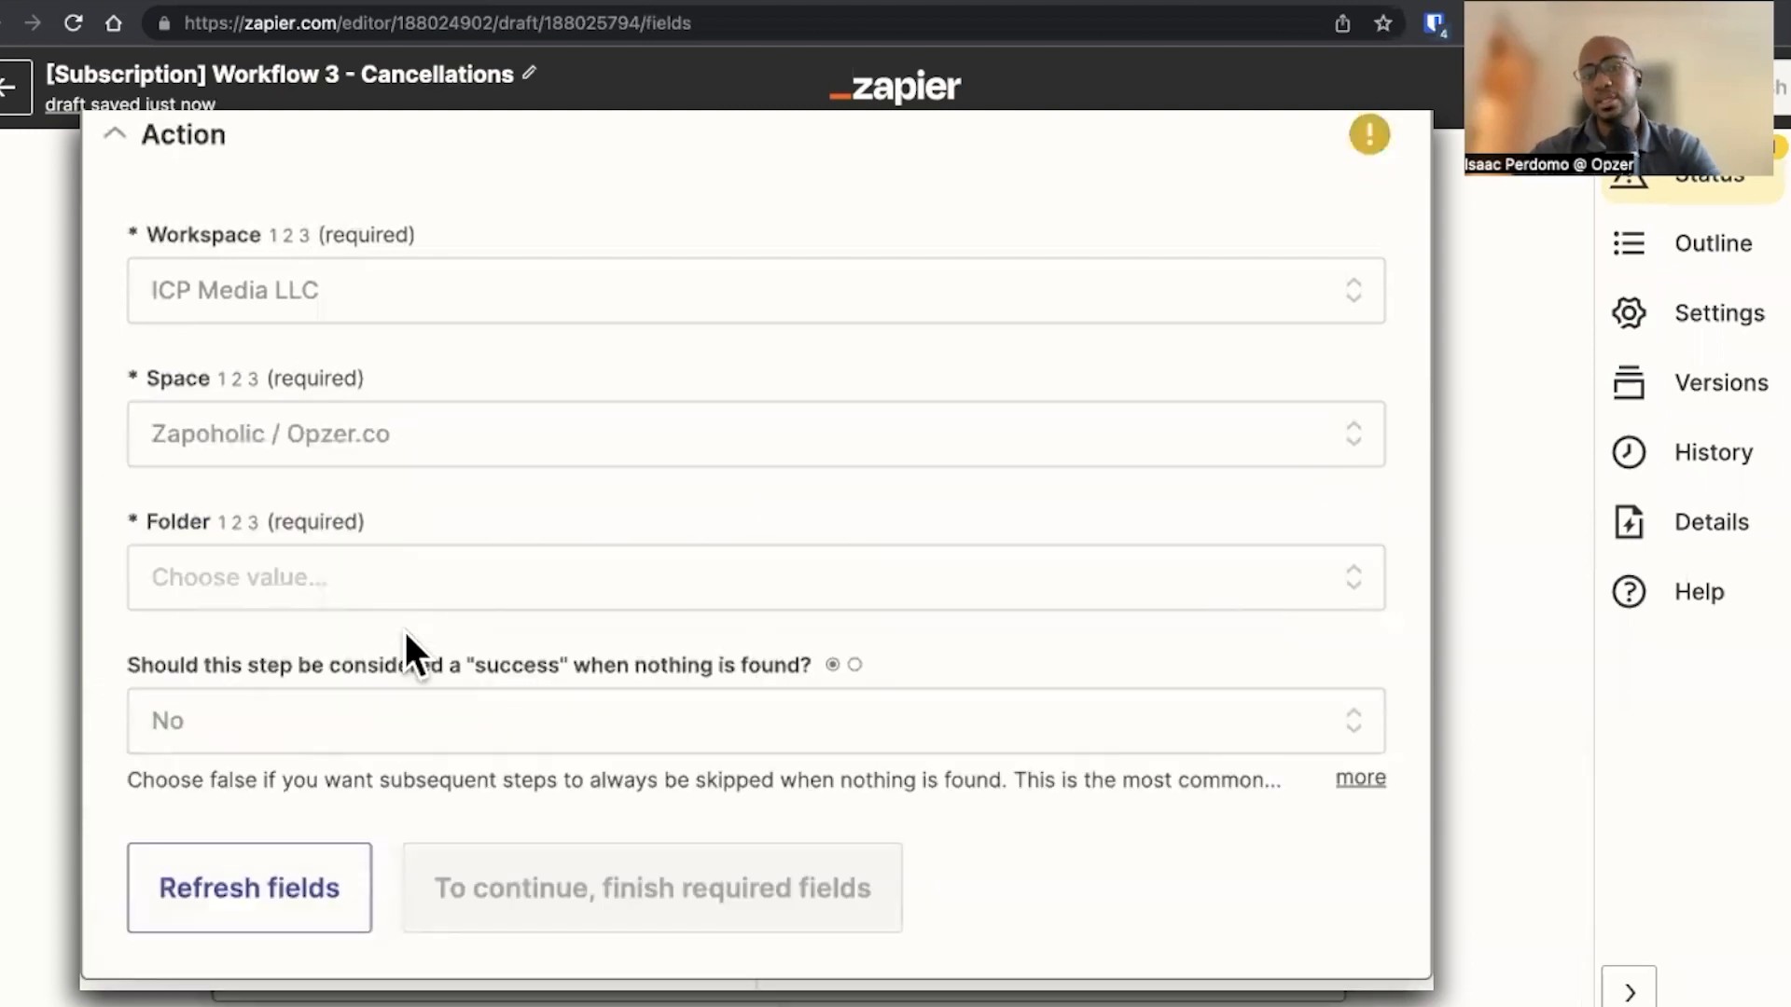
click(320, 593)
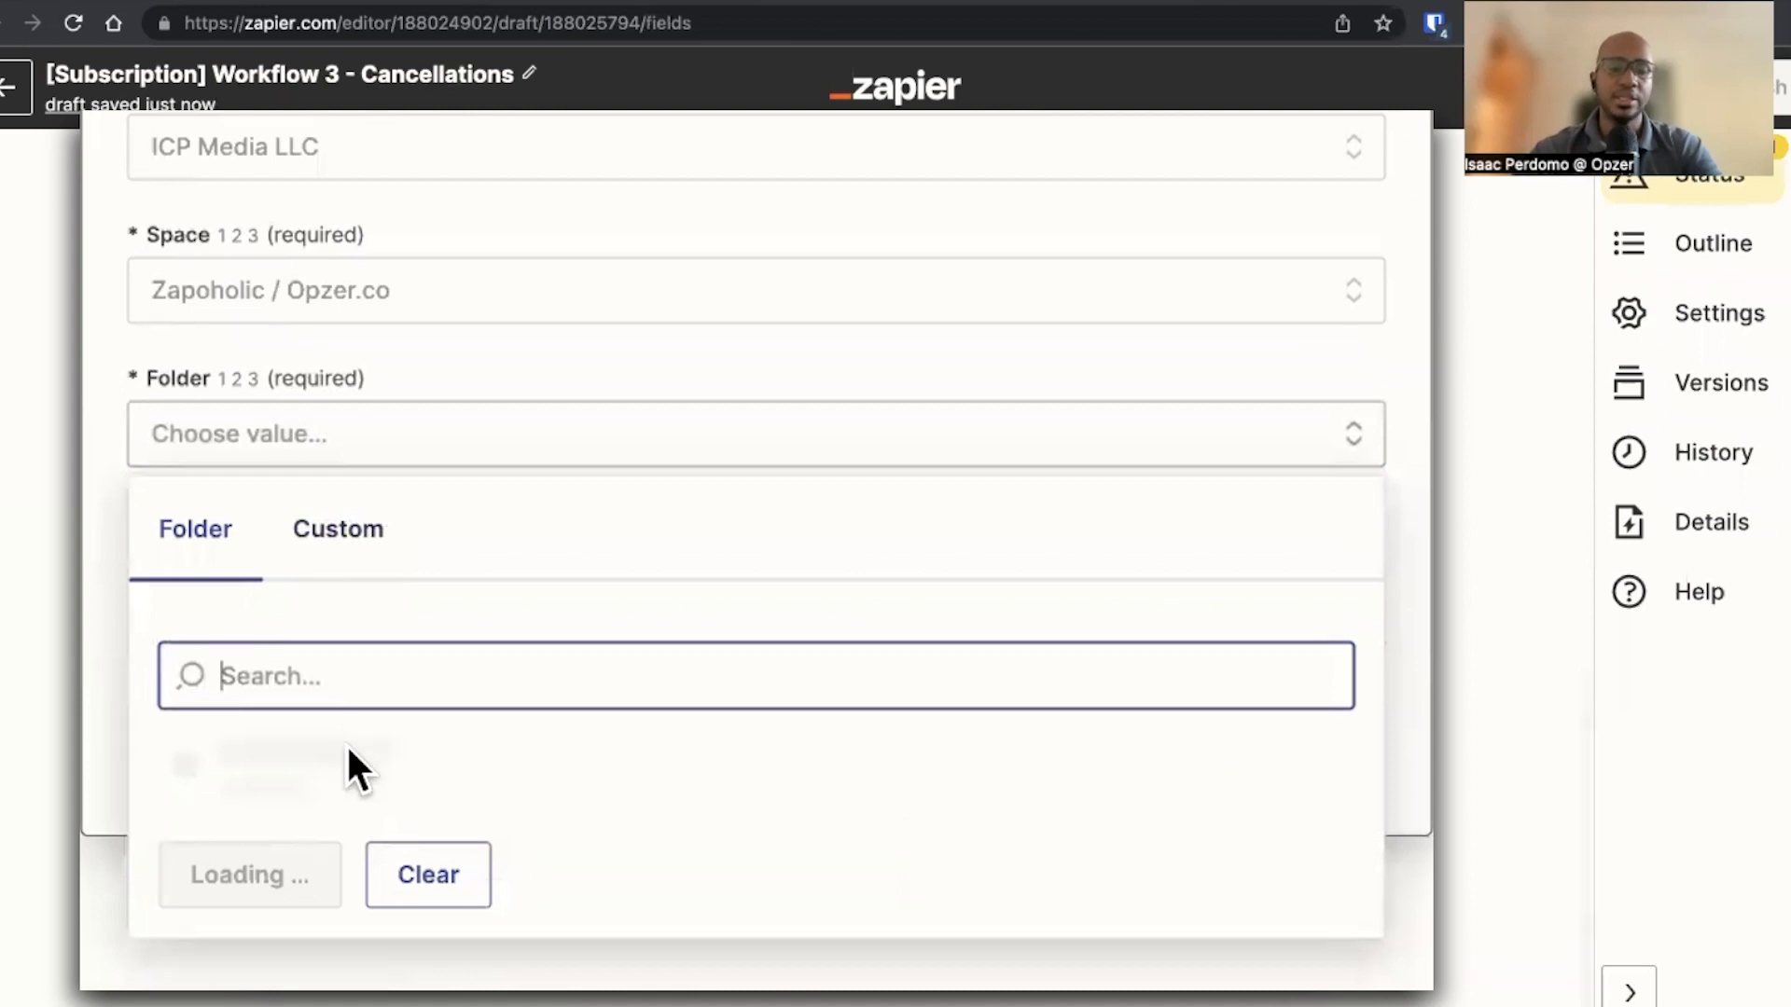
click(416, 776)
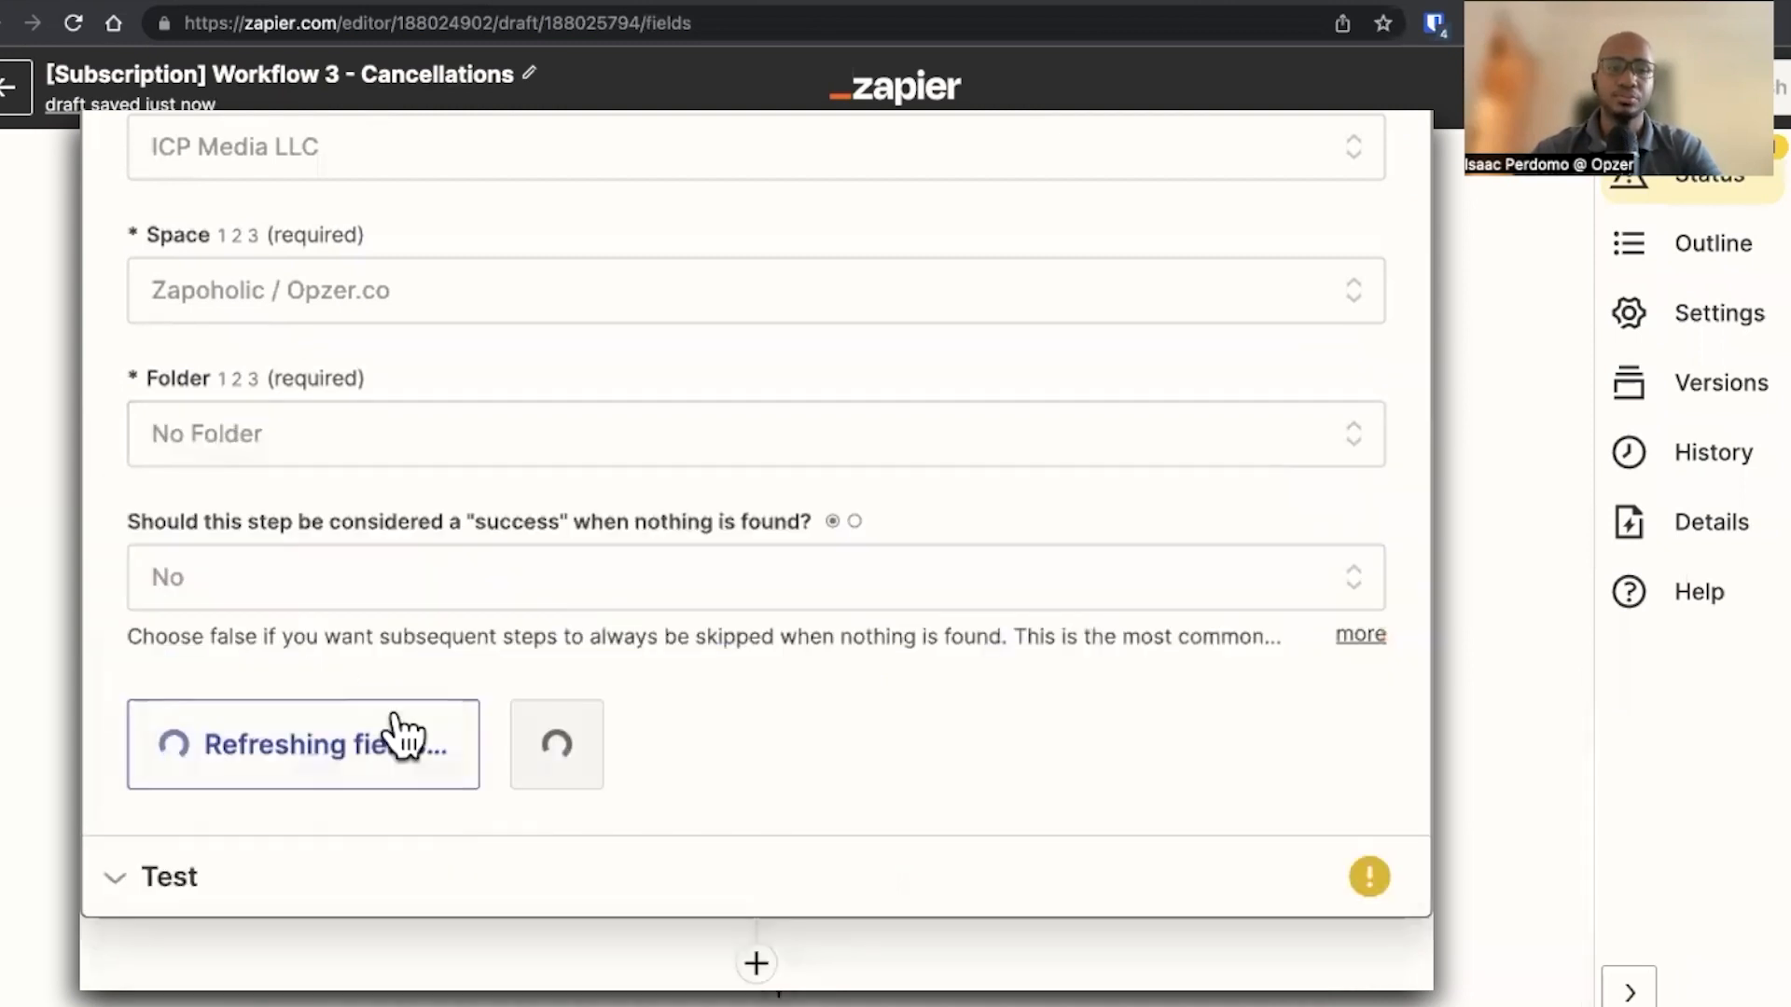
click(327, 591)
click(493, 893)
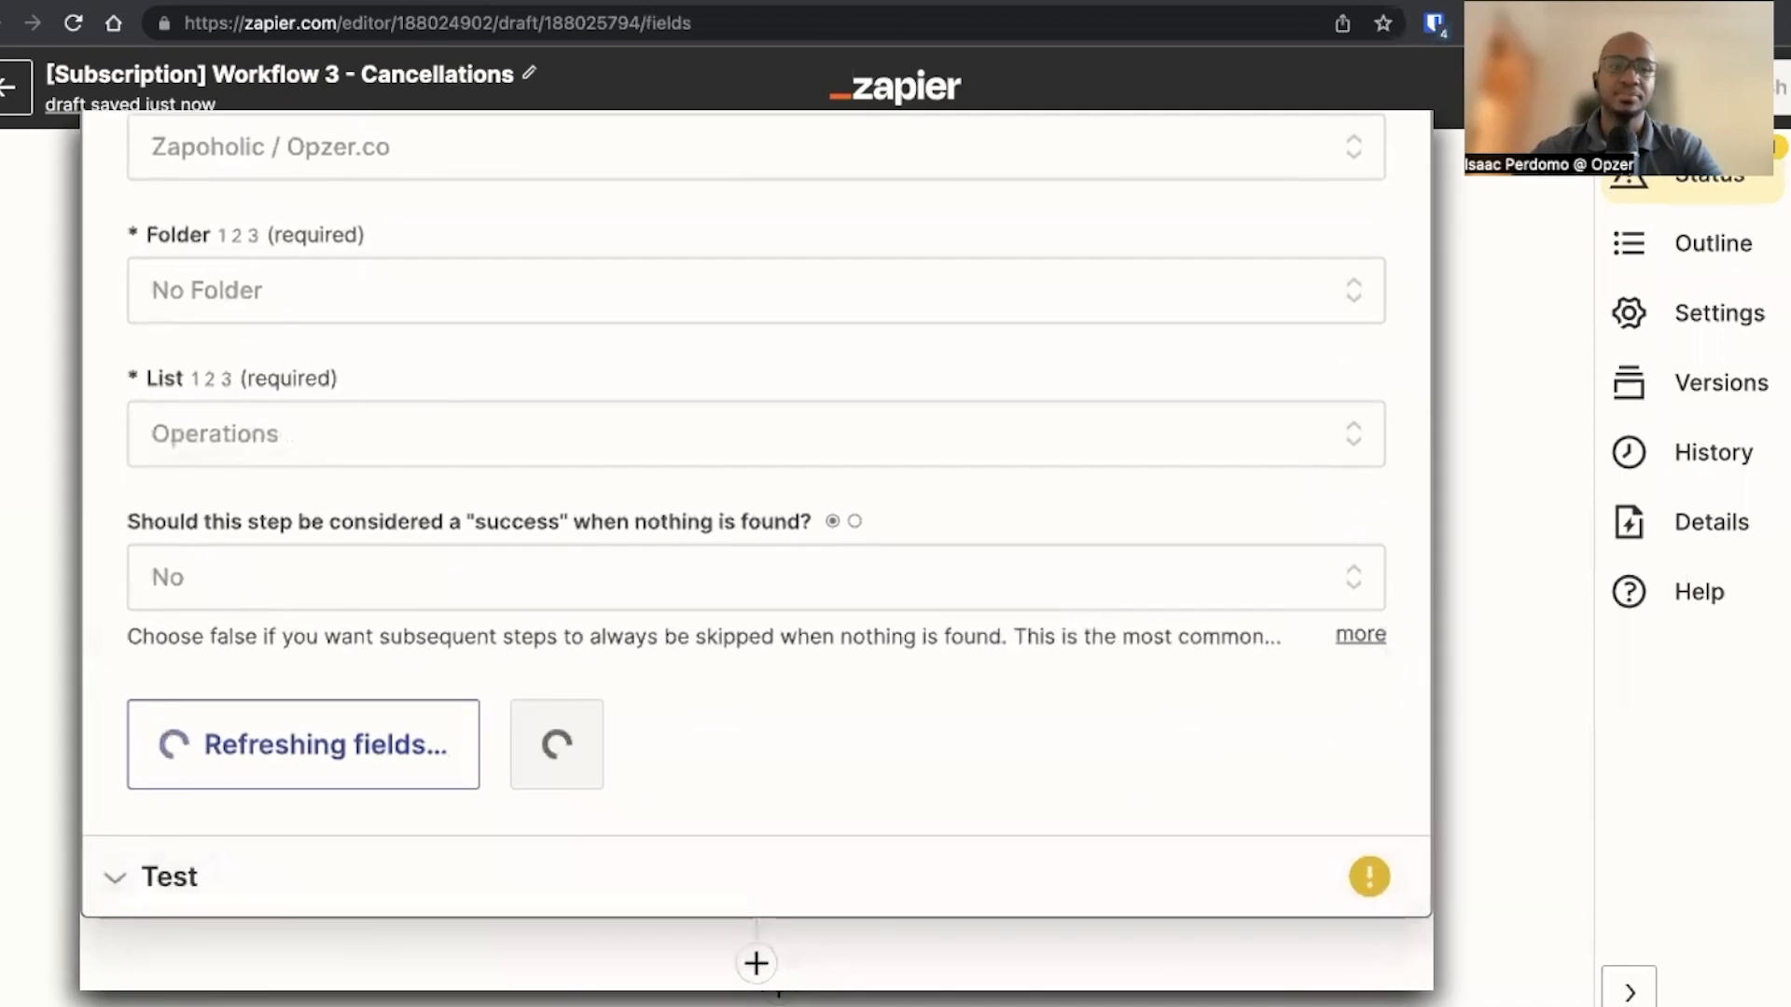
scroll(361, 541, down, 3)
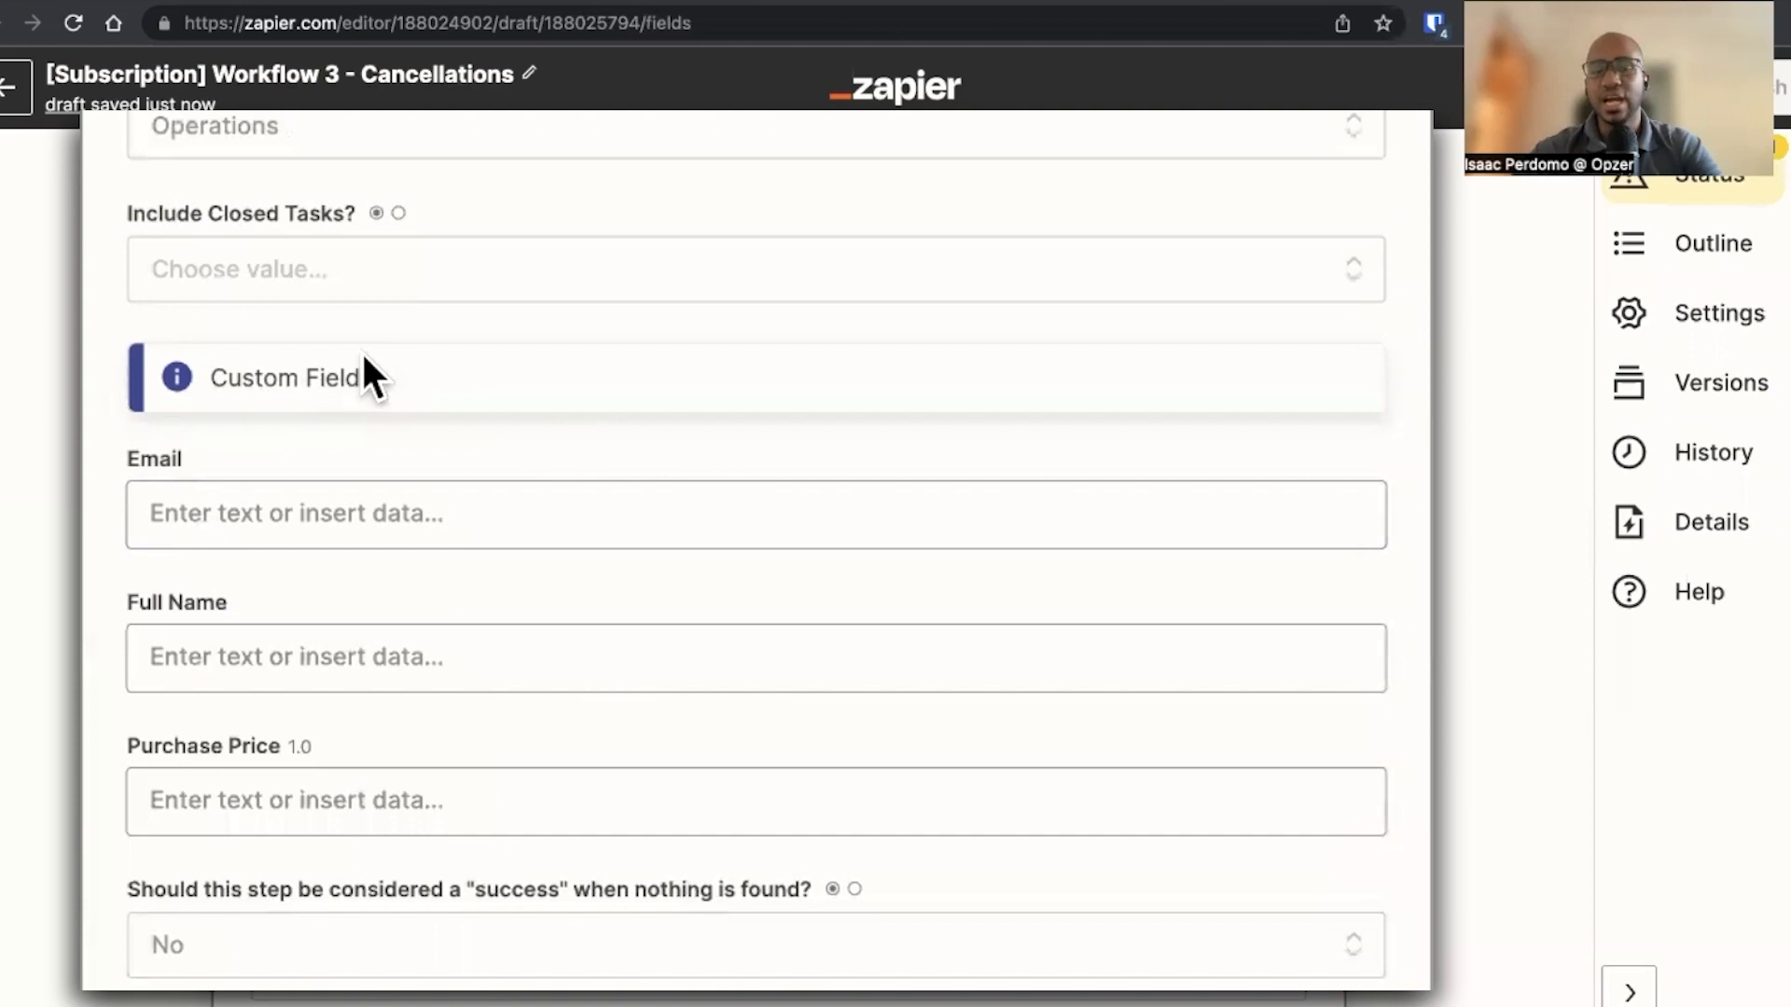
click(276, 509)
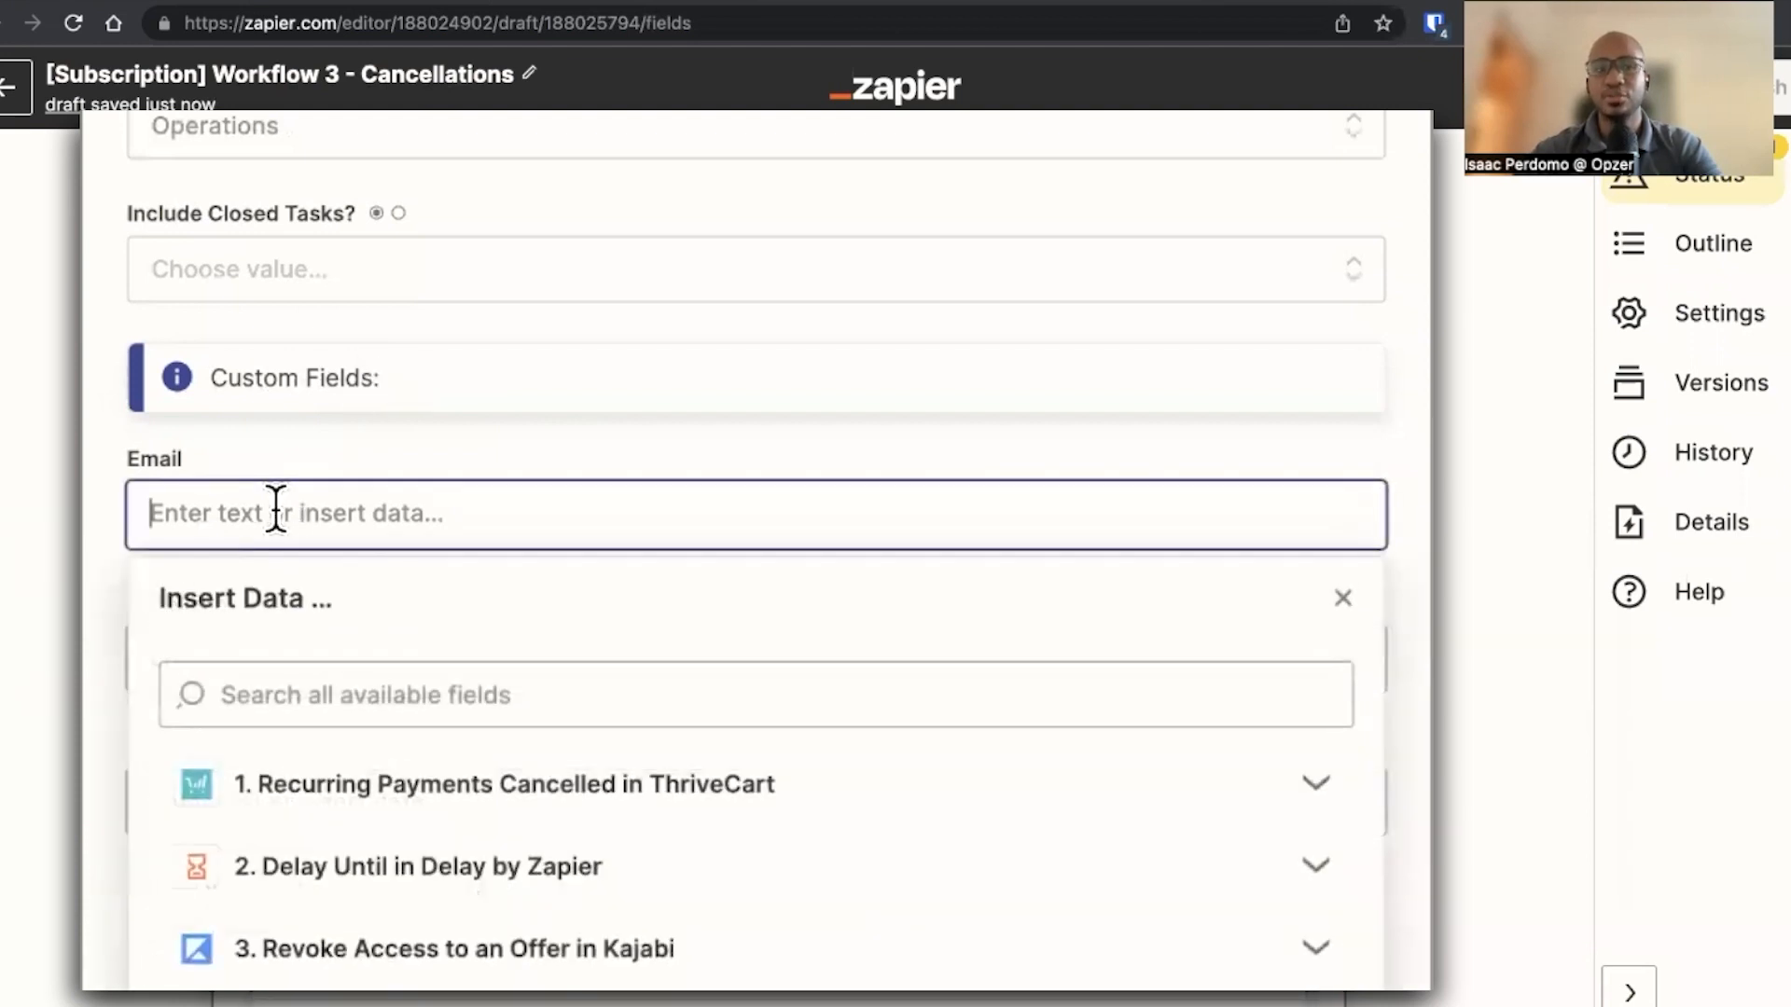
click(355, 550)
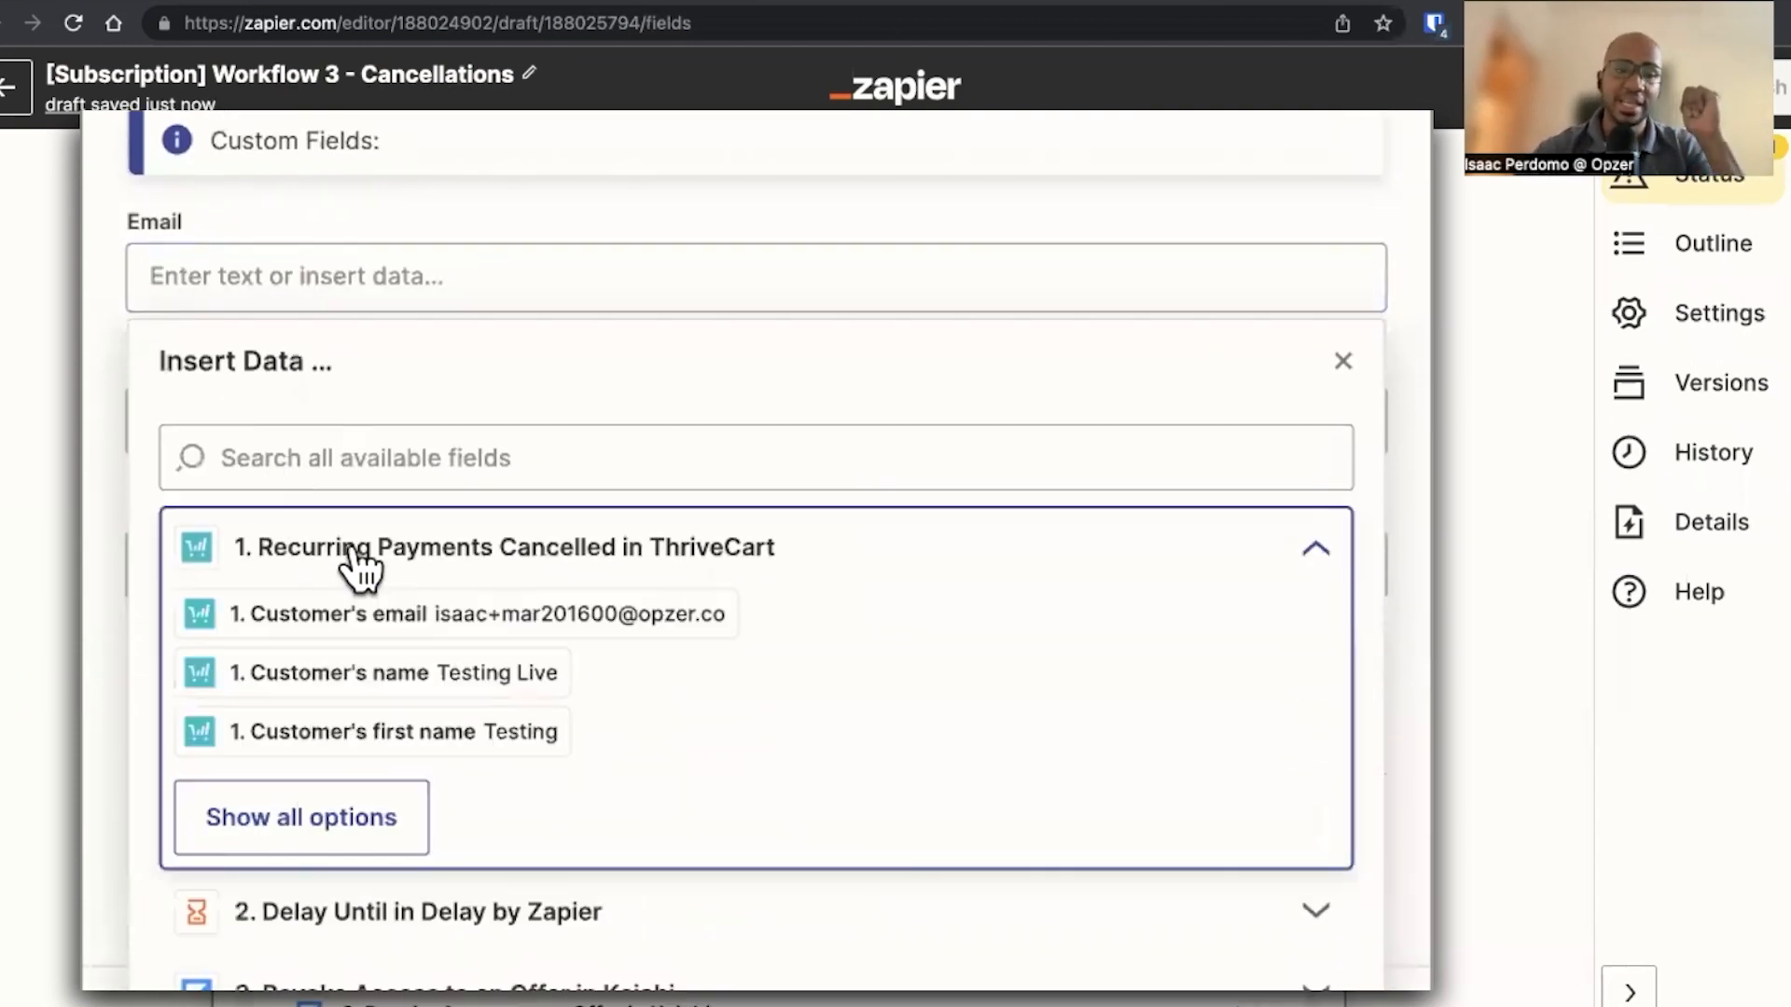
click(434, 623)
click(94, 431)
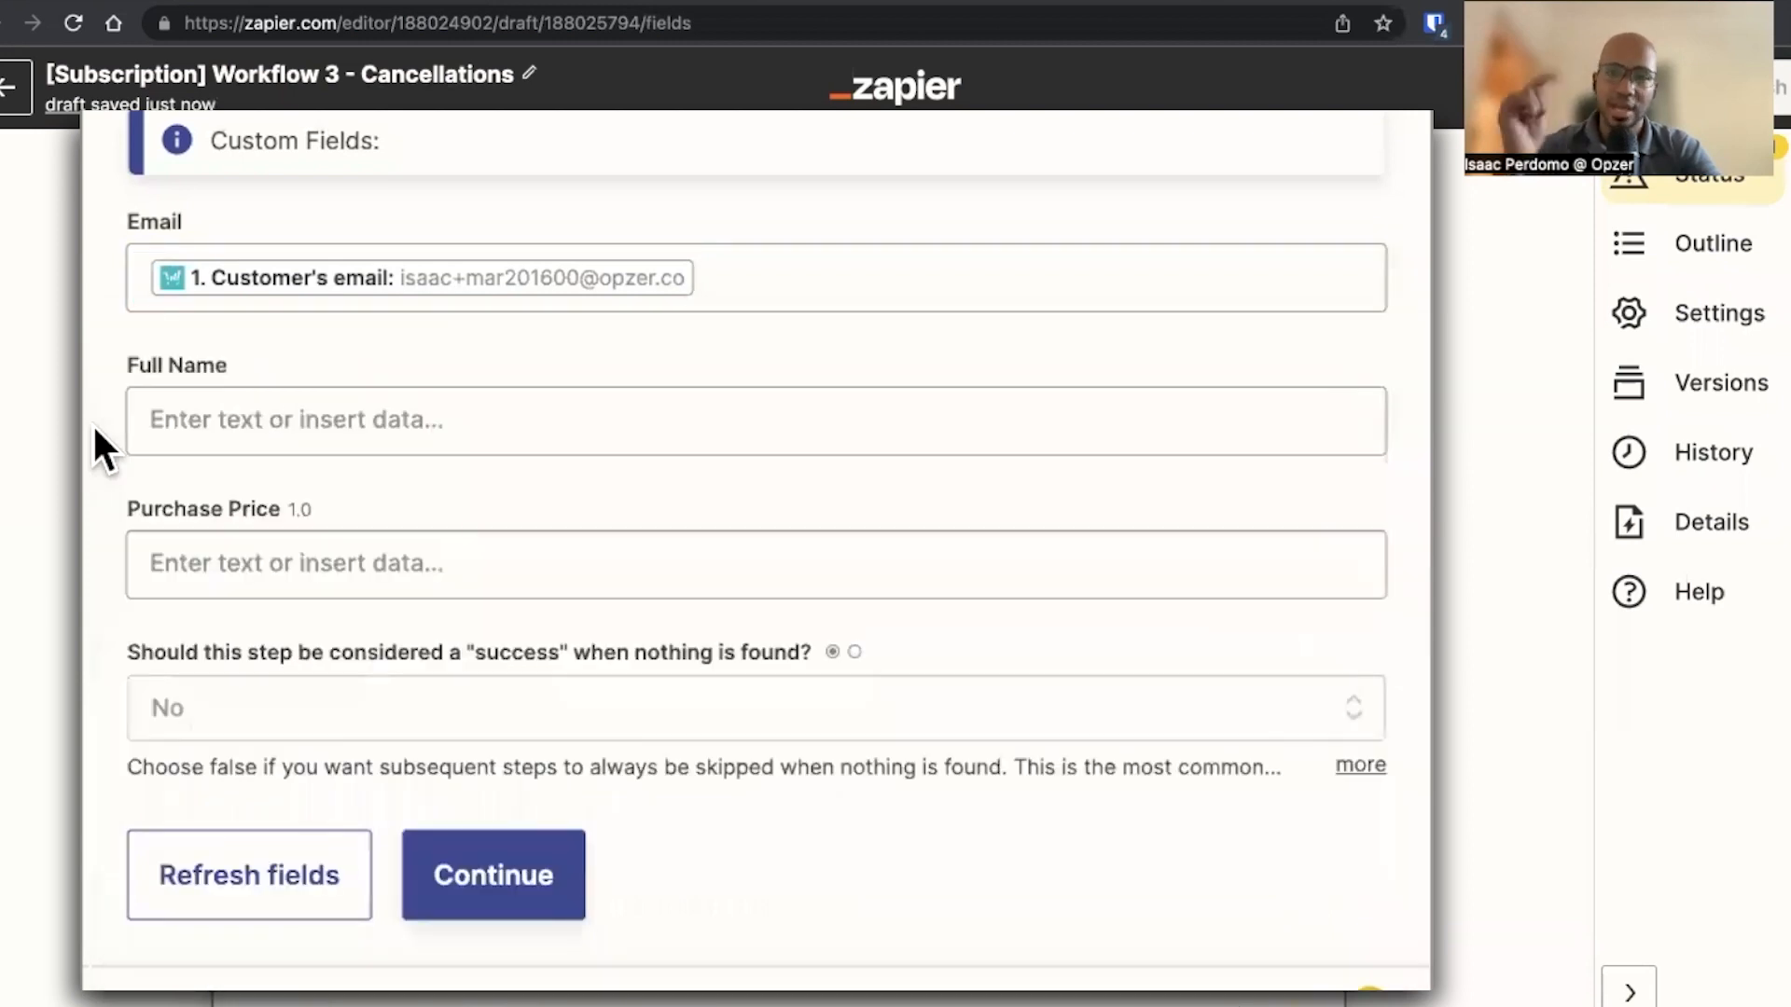
scroll(92, 422, down, 3)
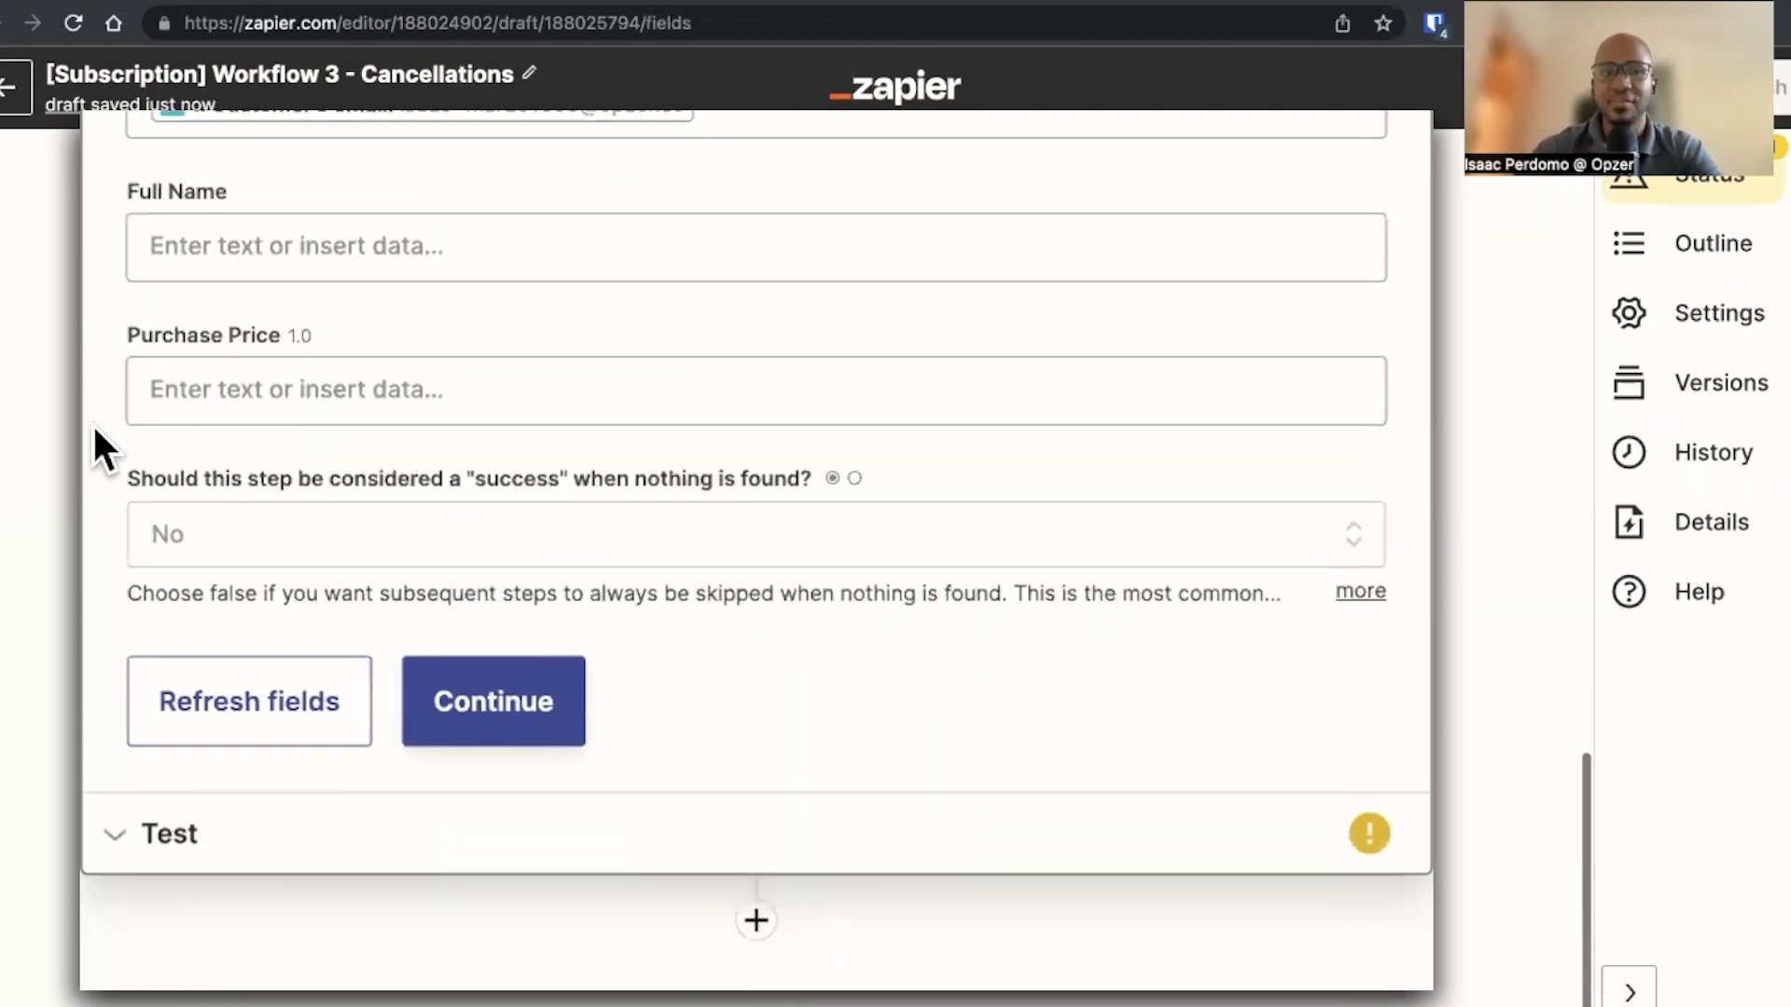
click(483, 695)
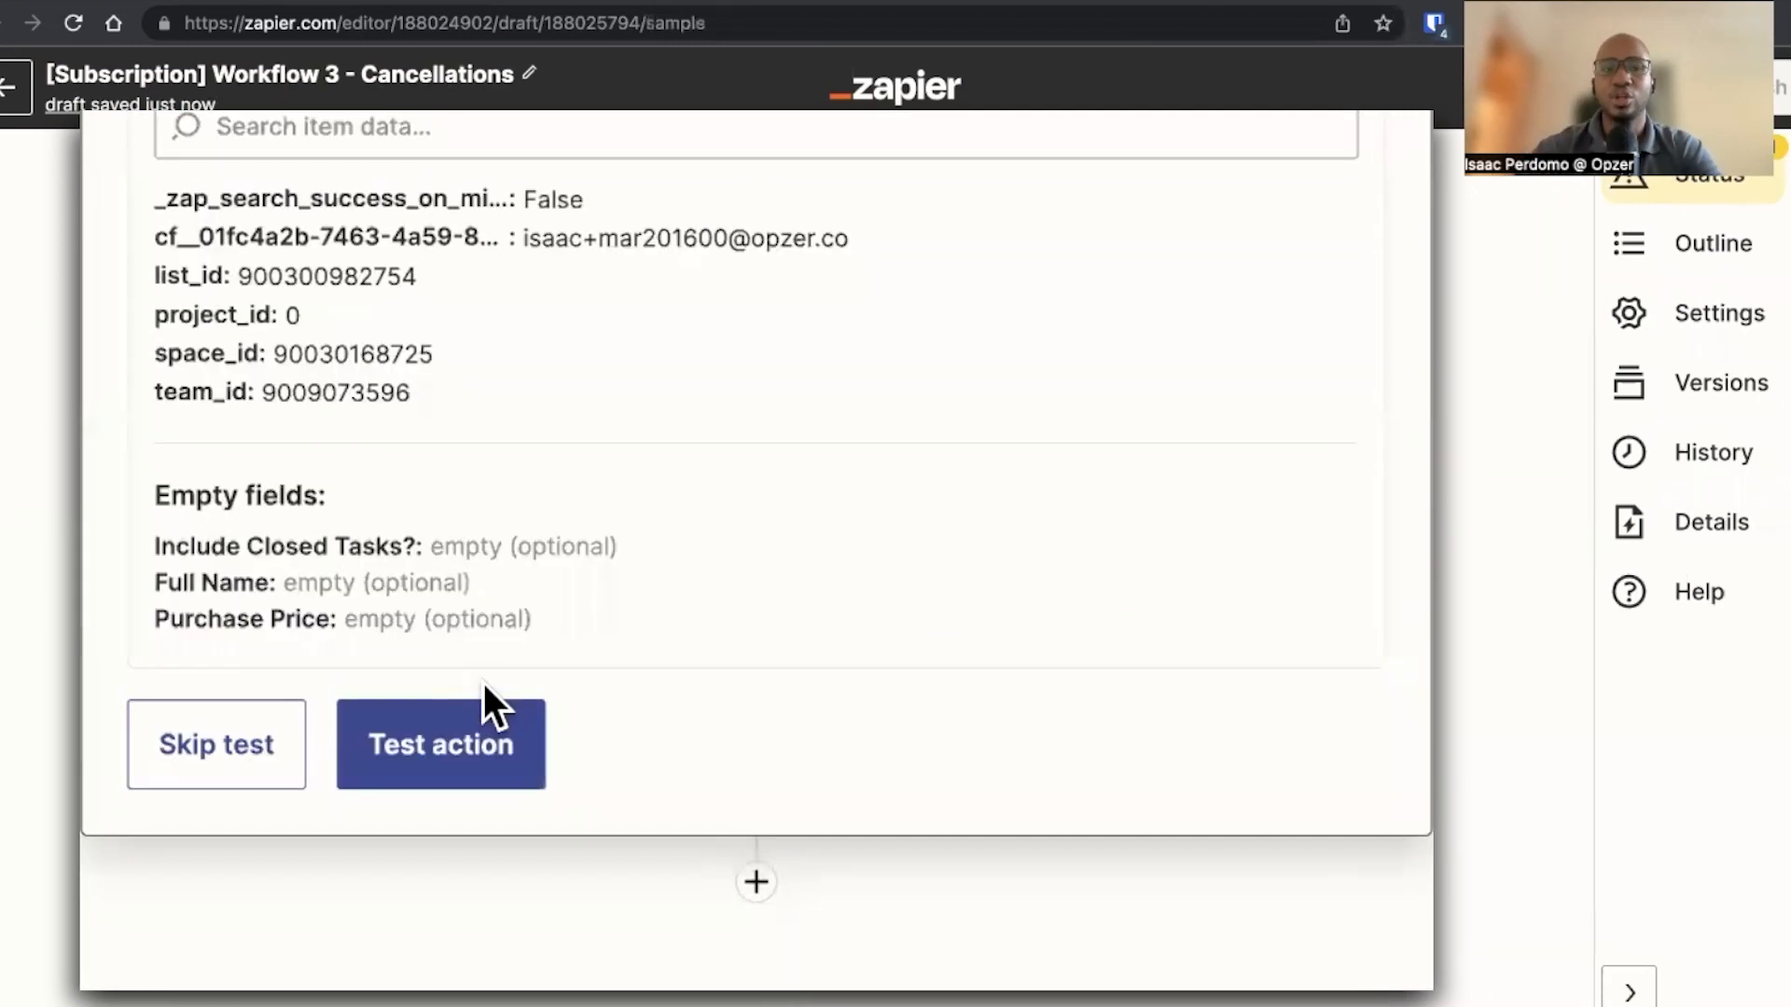
Test the Find Task action and review the returned task data
click(388, 737)
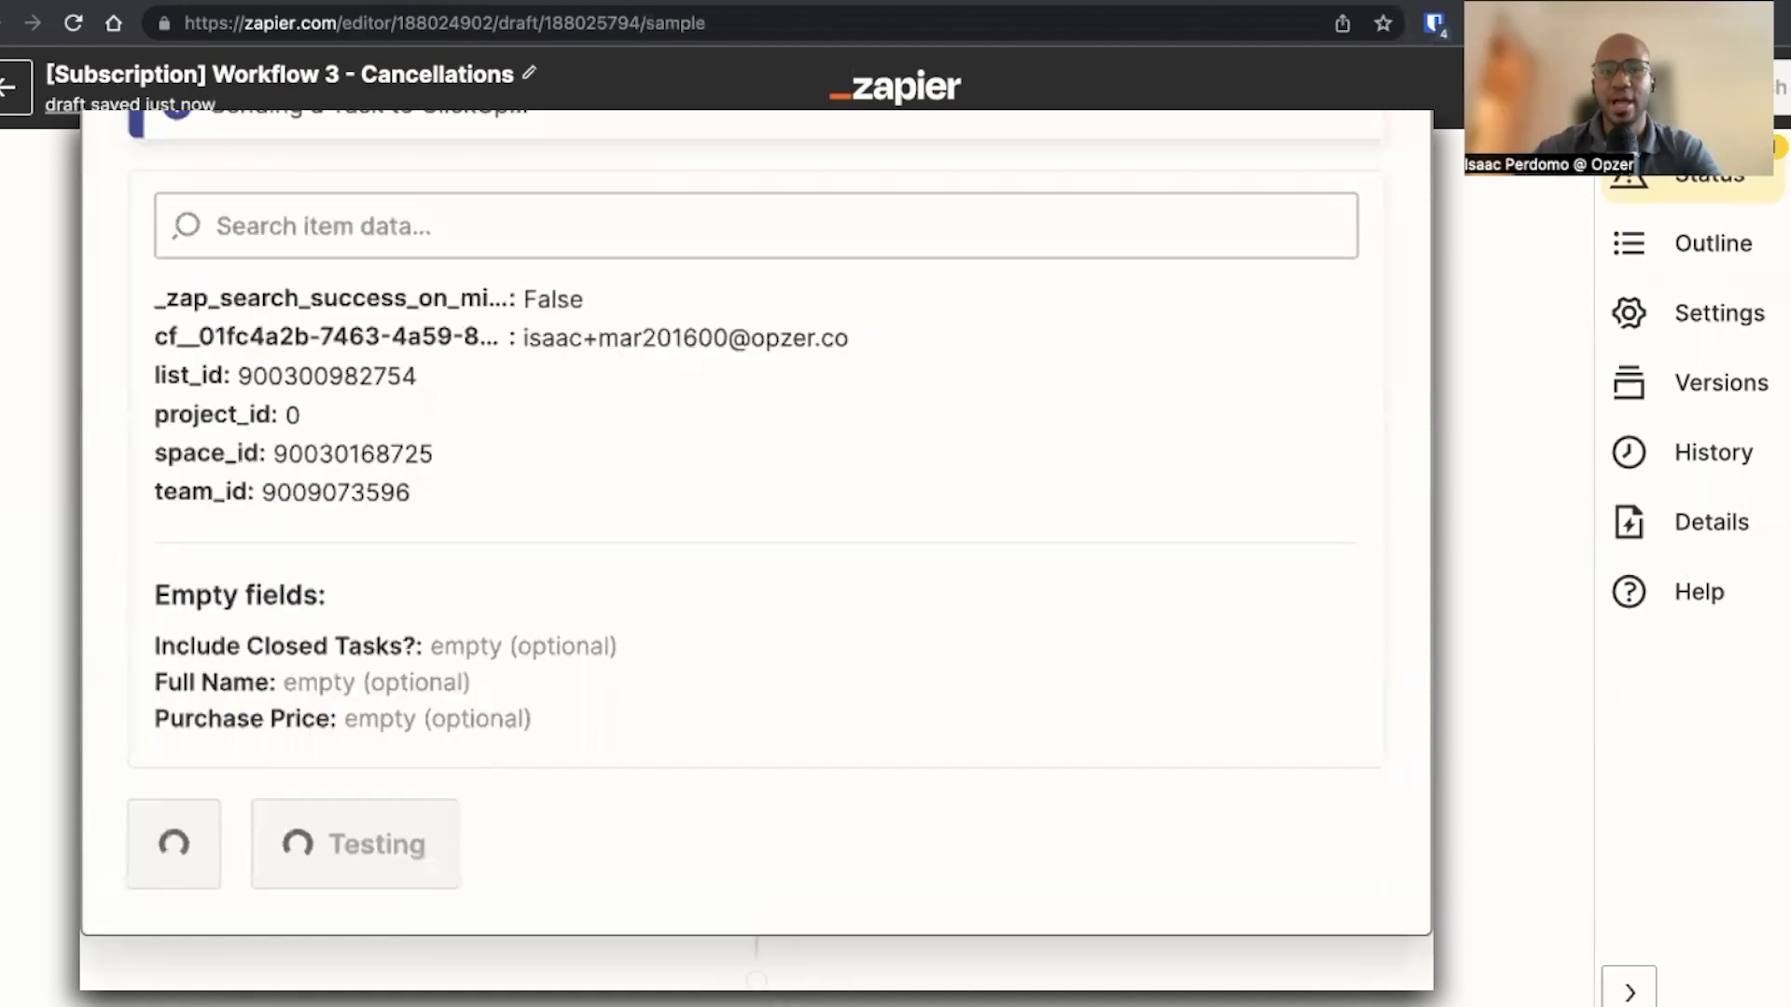
drag(854, 338, 509, 339)
click(585, 425)
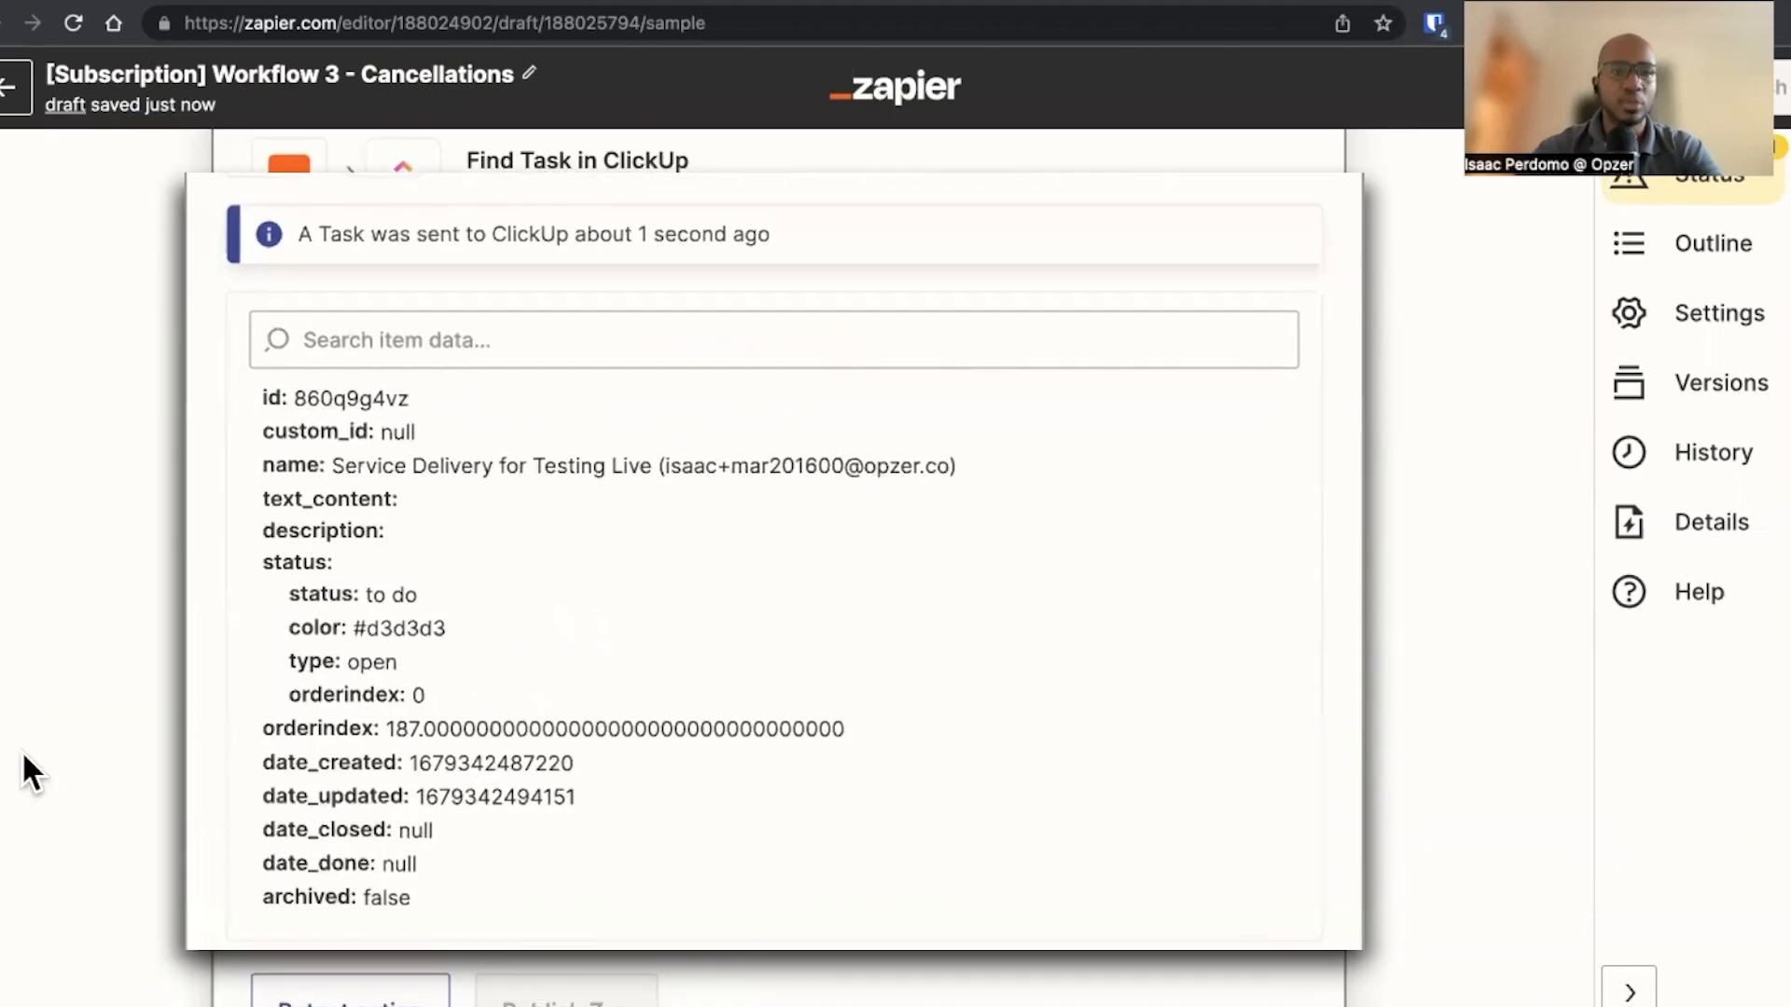
drag(968, 368, 222, 371)
click(955, 386)
drag(958, 377, 685, 373)
click(684, 372)
scroll(69, 662, down, 2)
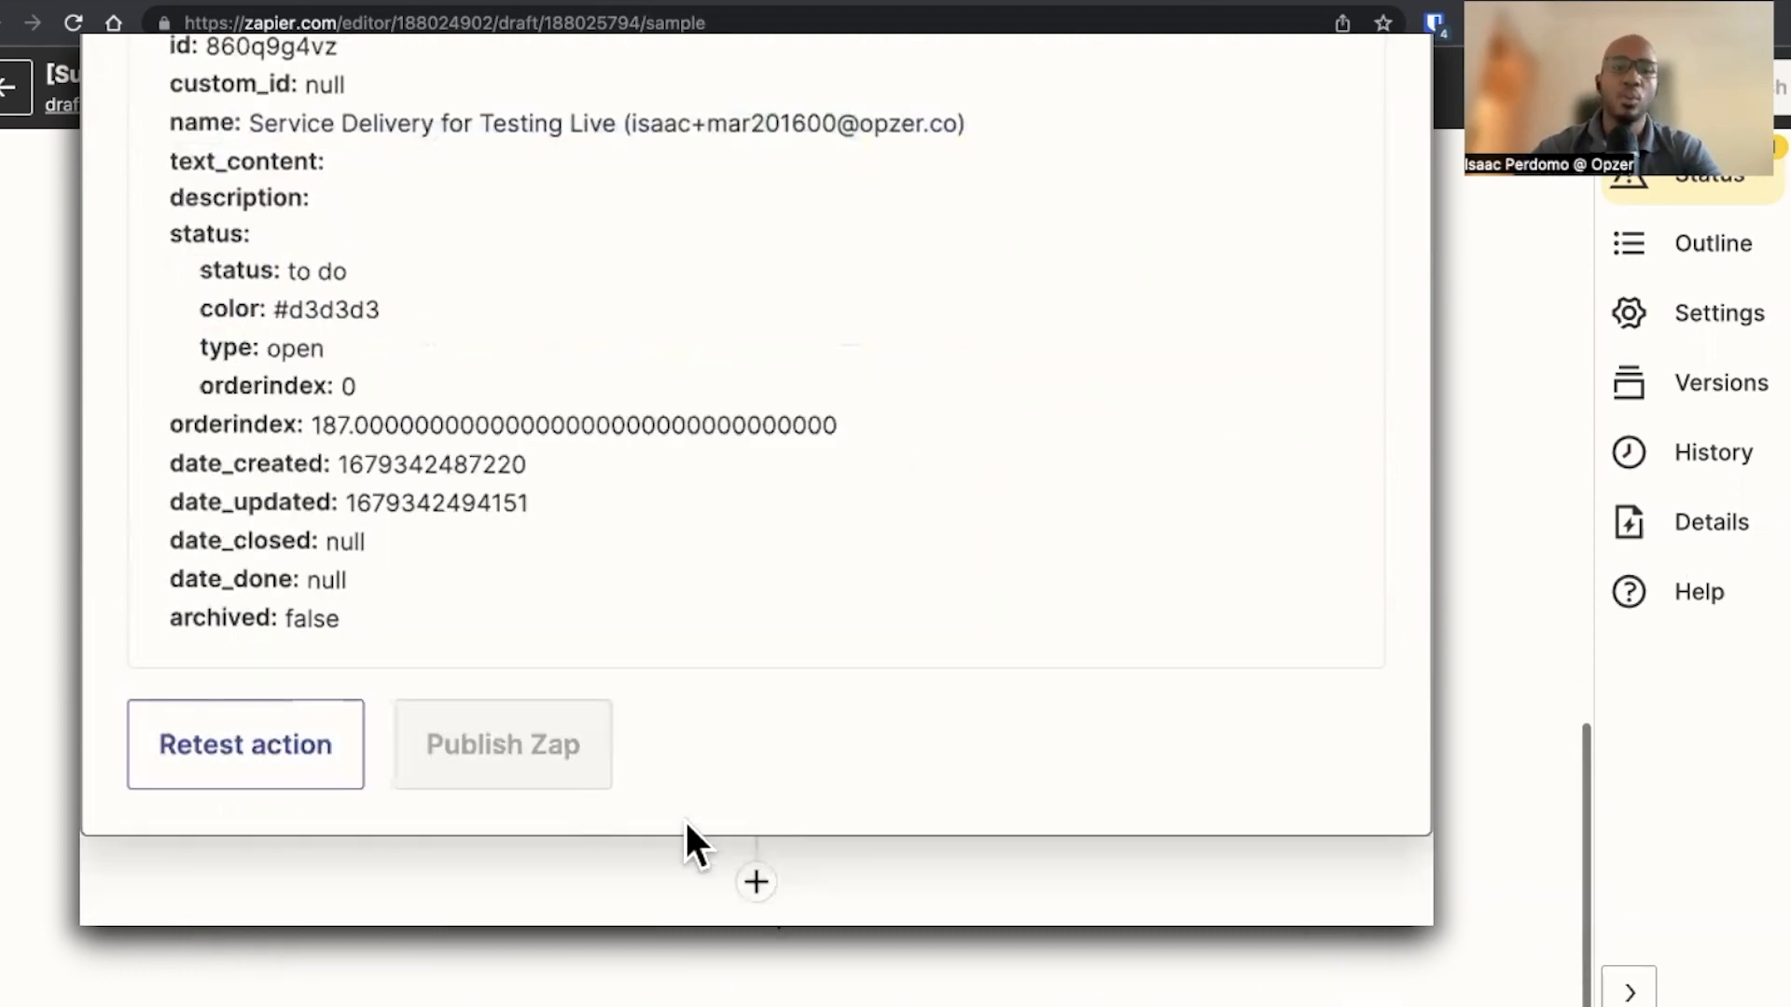
Add another ClickUp action step with the Update Task event and continue past the account
click(756, 886)
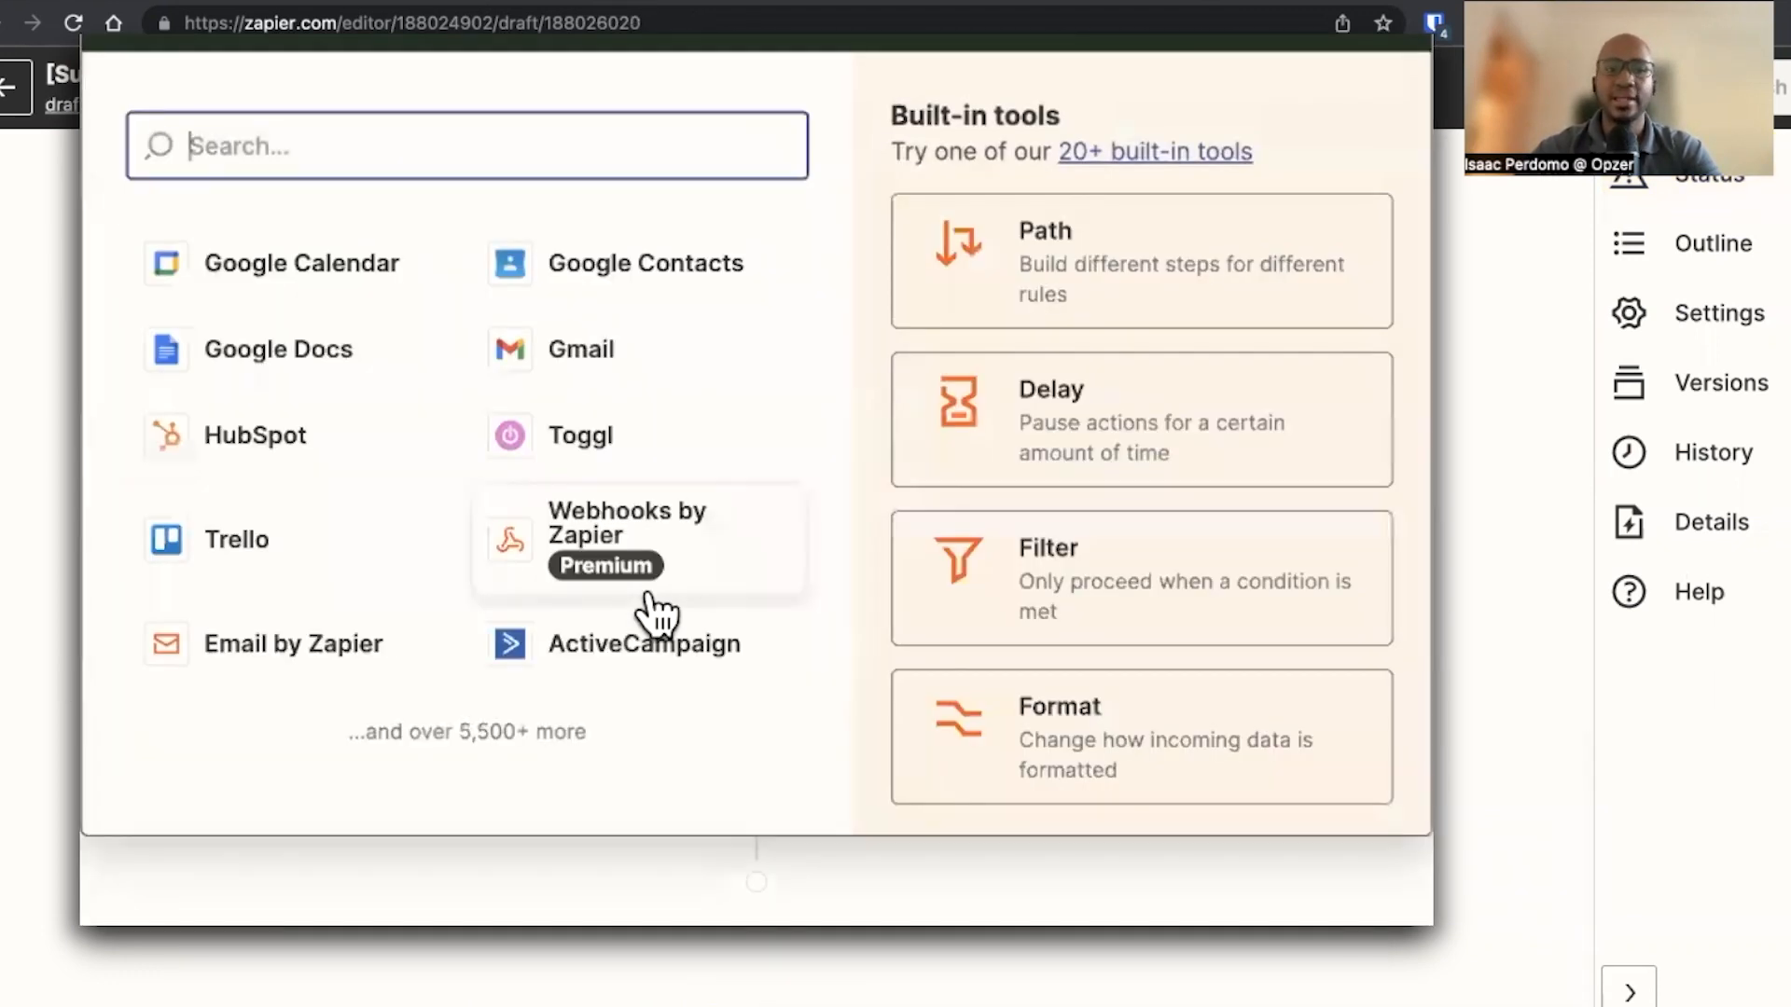
text(clickup)
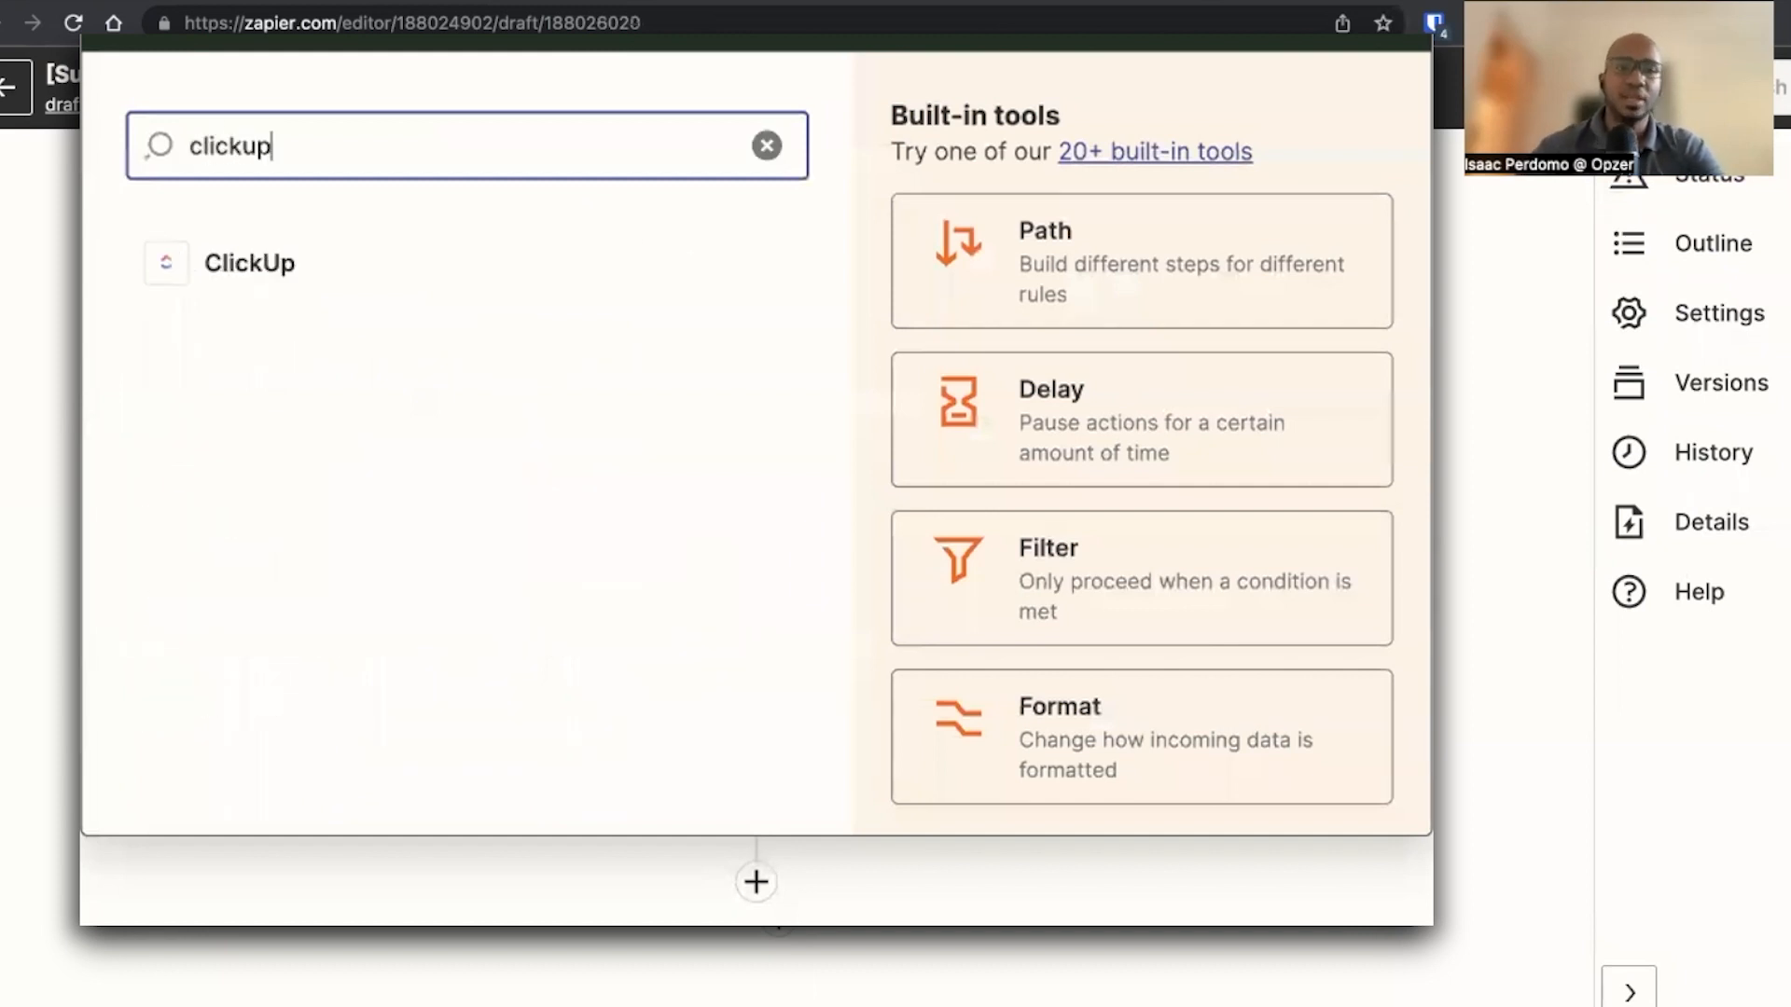
click(325, 285)
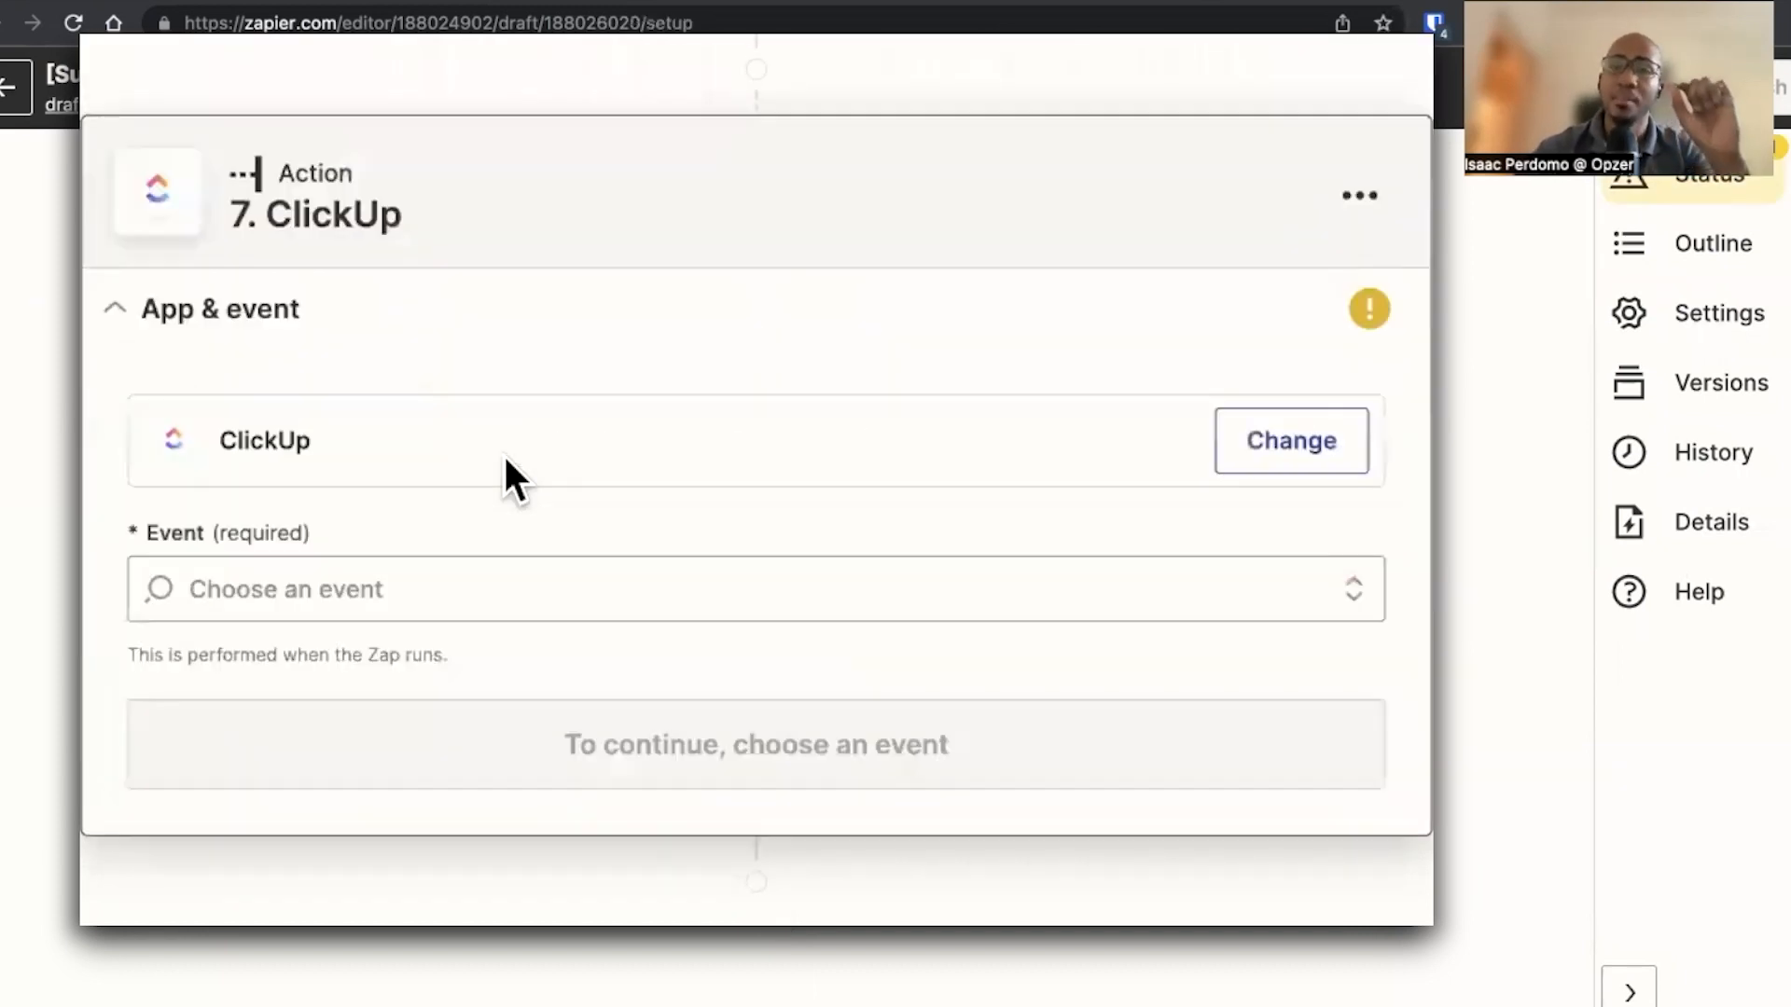
click(408, 601)
text(upda)
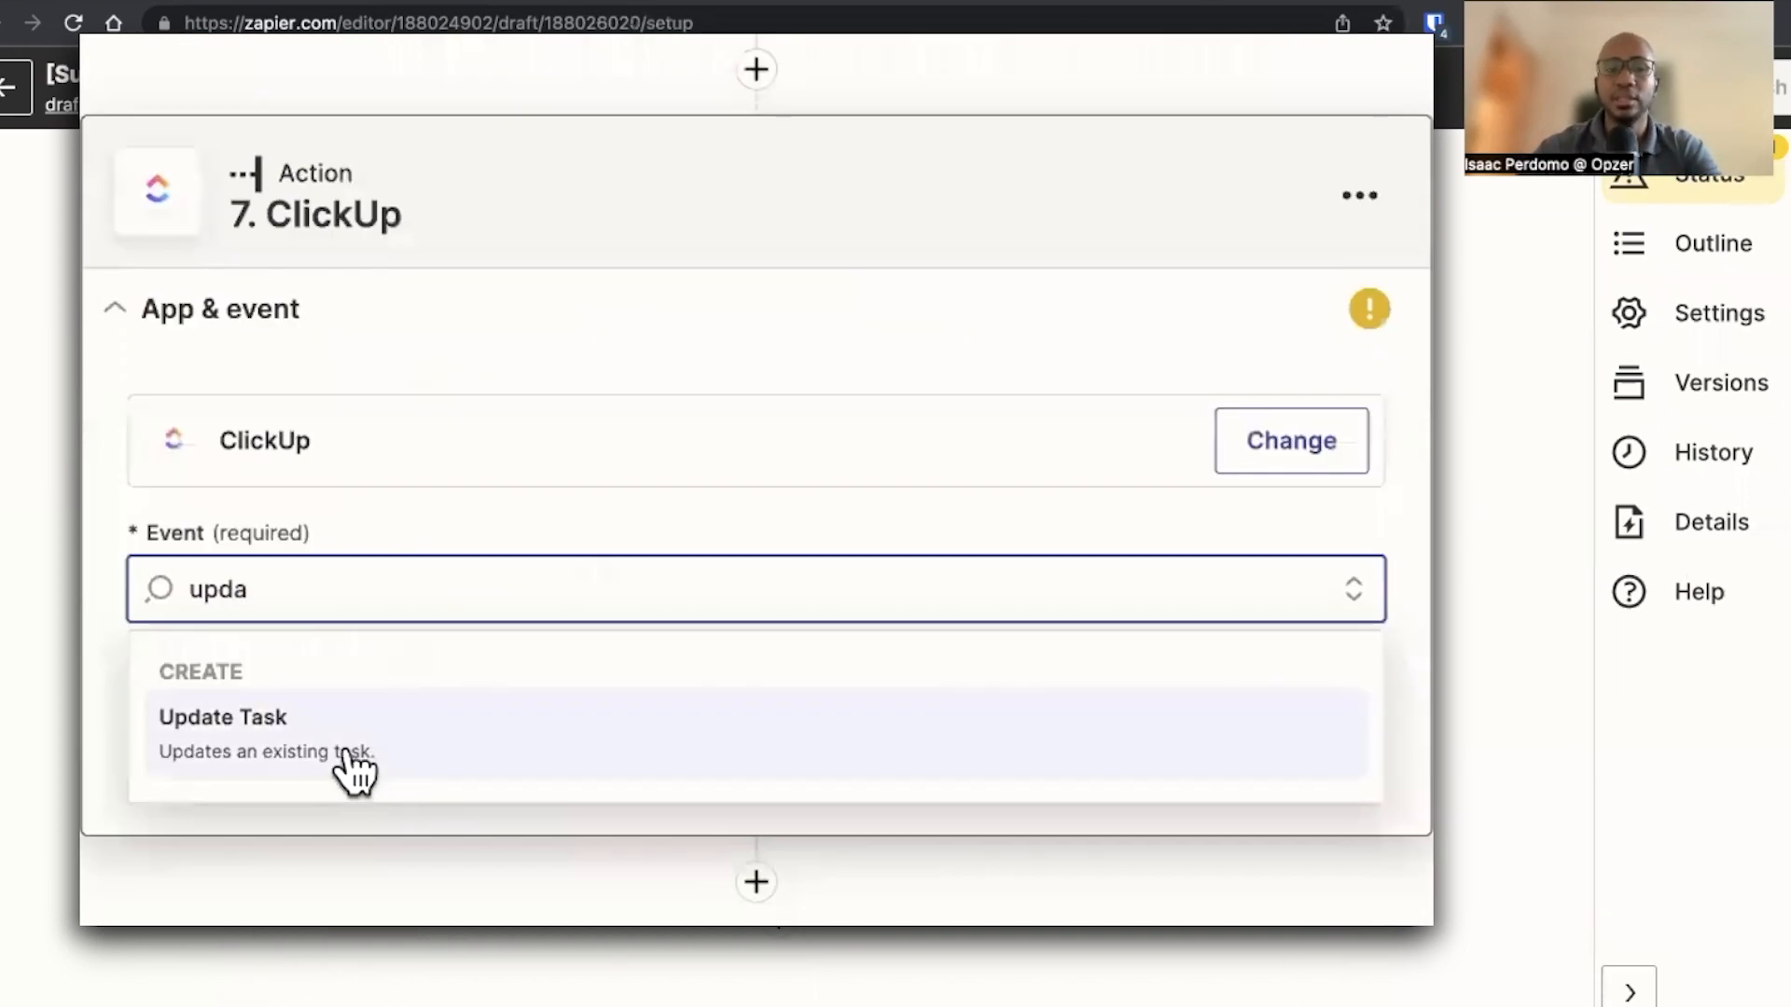
click(347, 751)
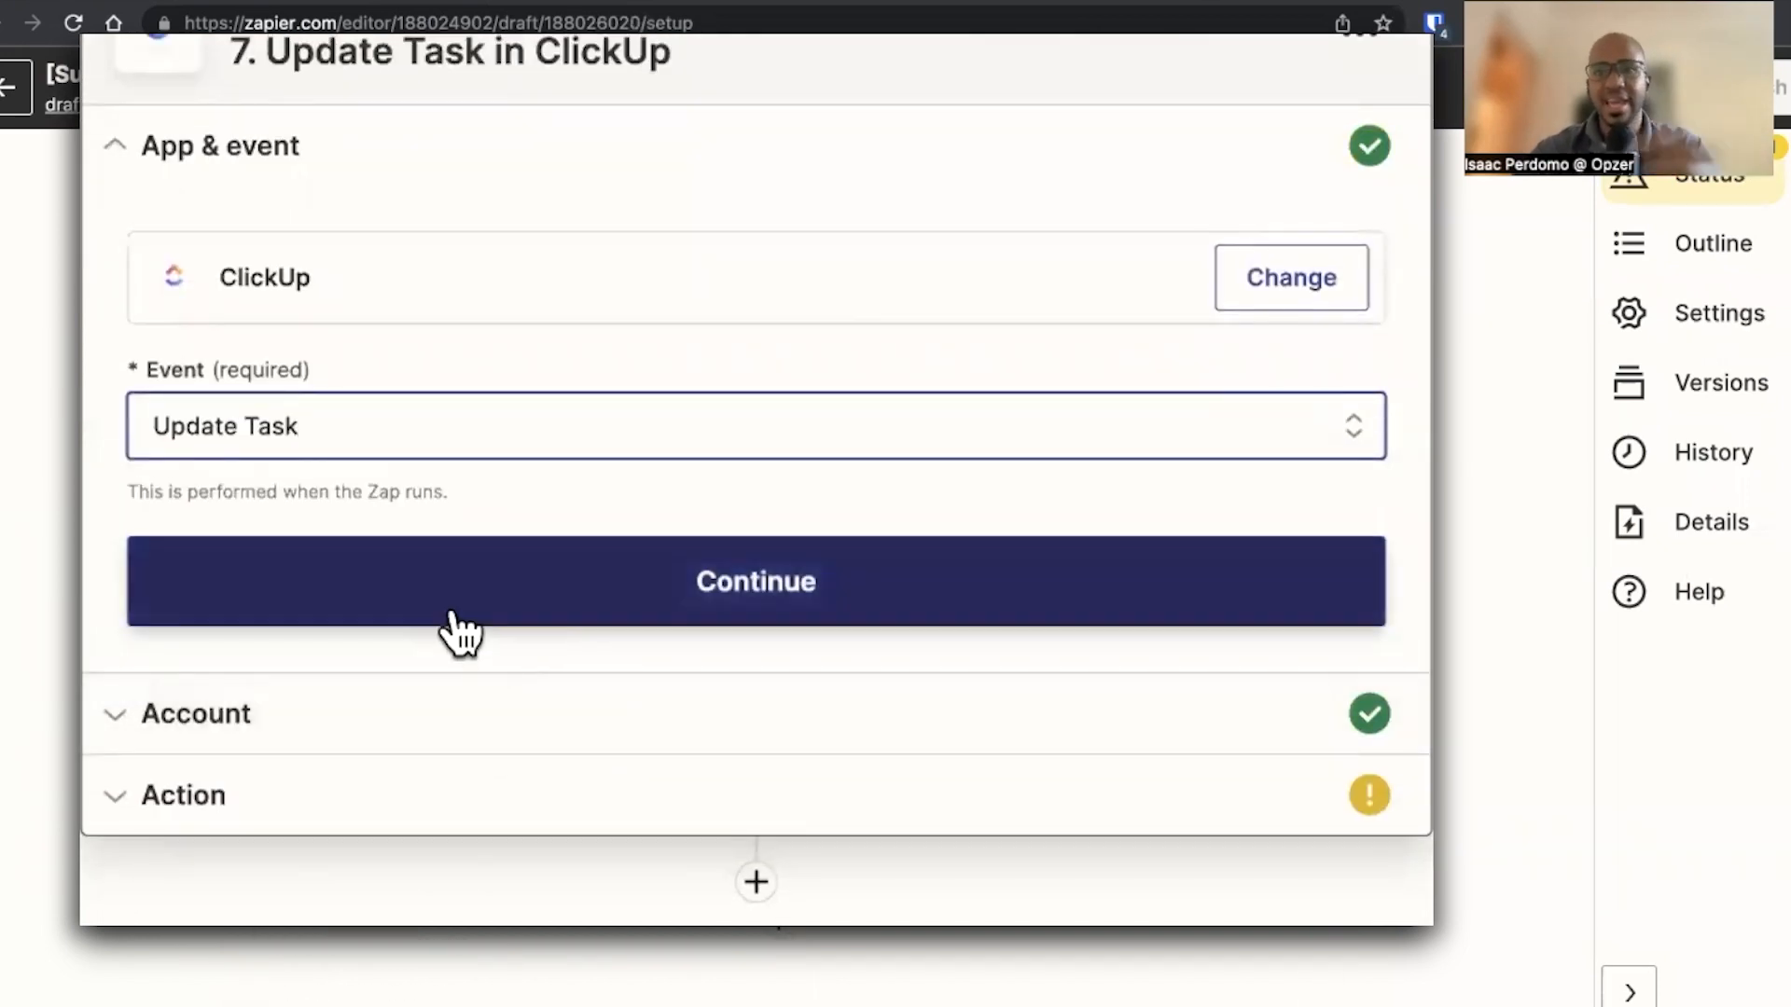
click(434, 617)
click(249, 690)
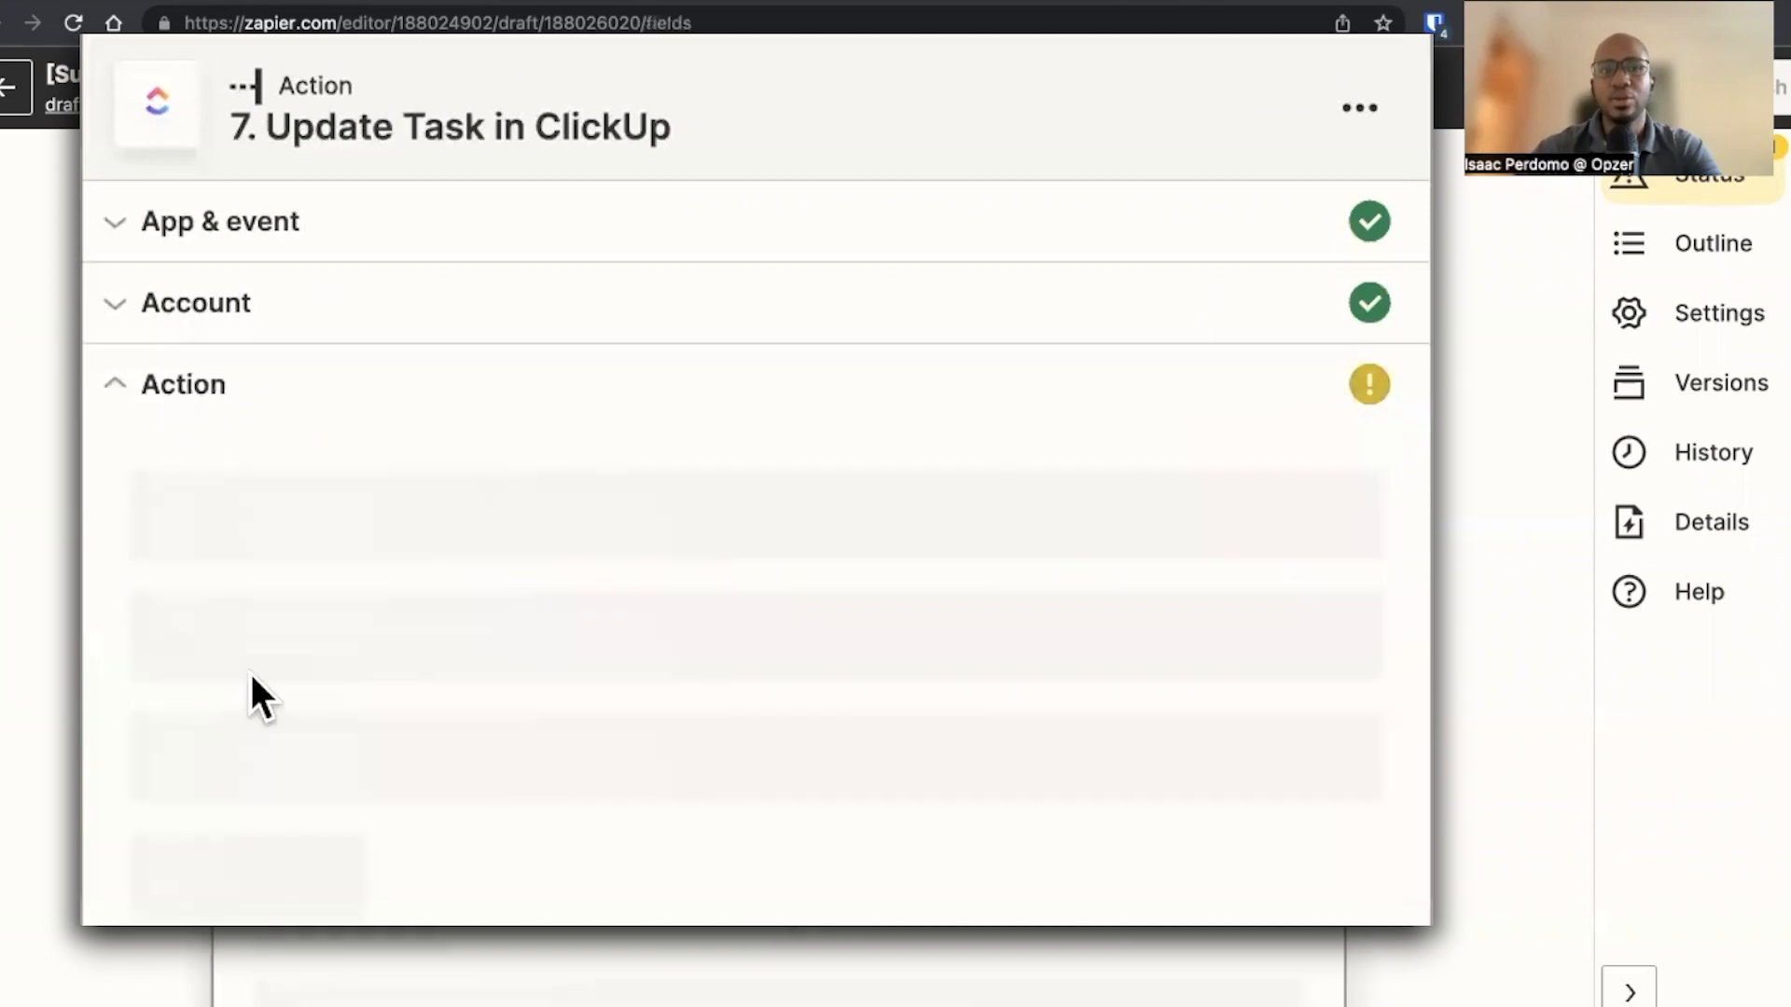
Set the Workspace to ICP Media LLC and map the Task field to the Find Task step's ID
click(345, 623)
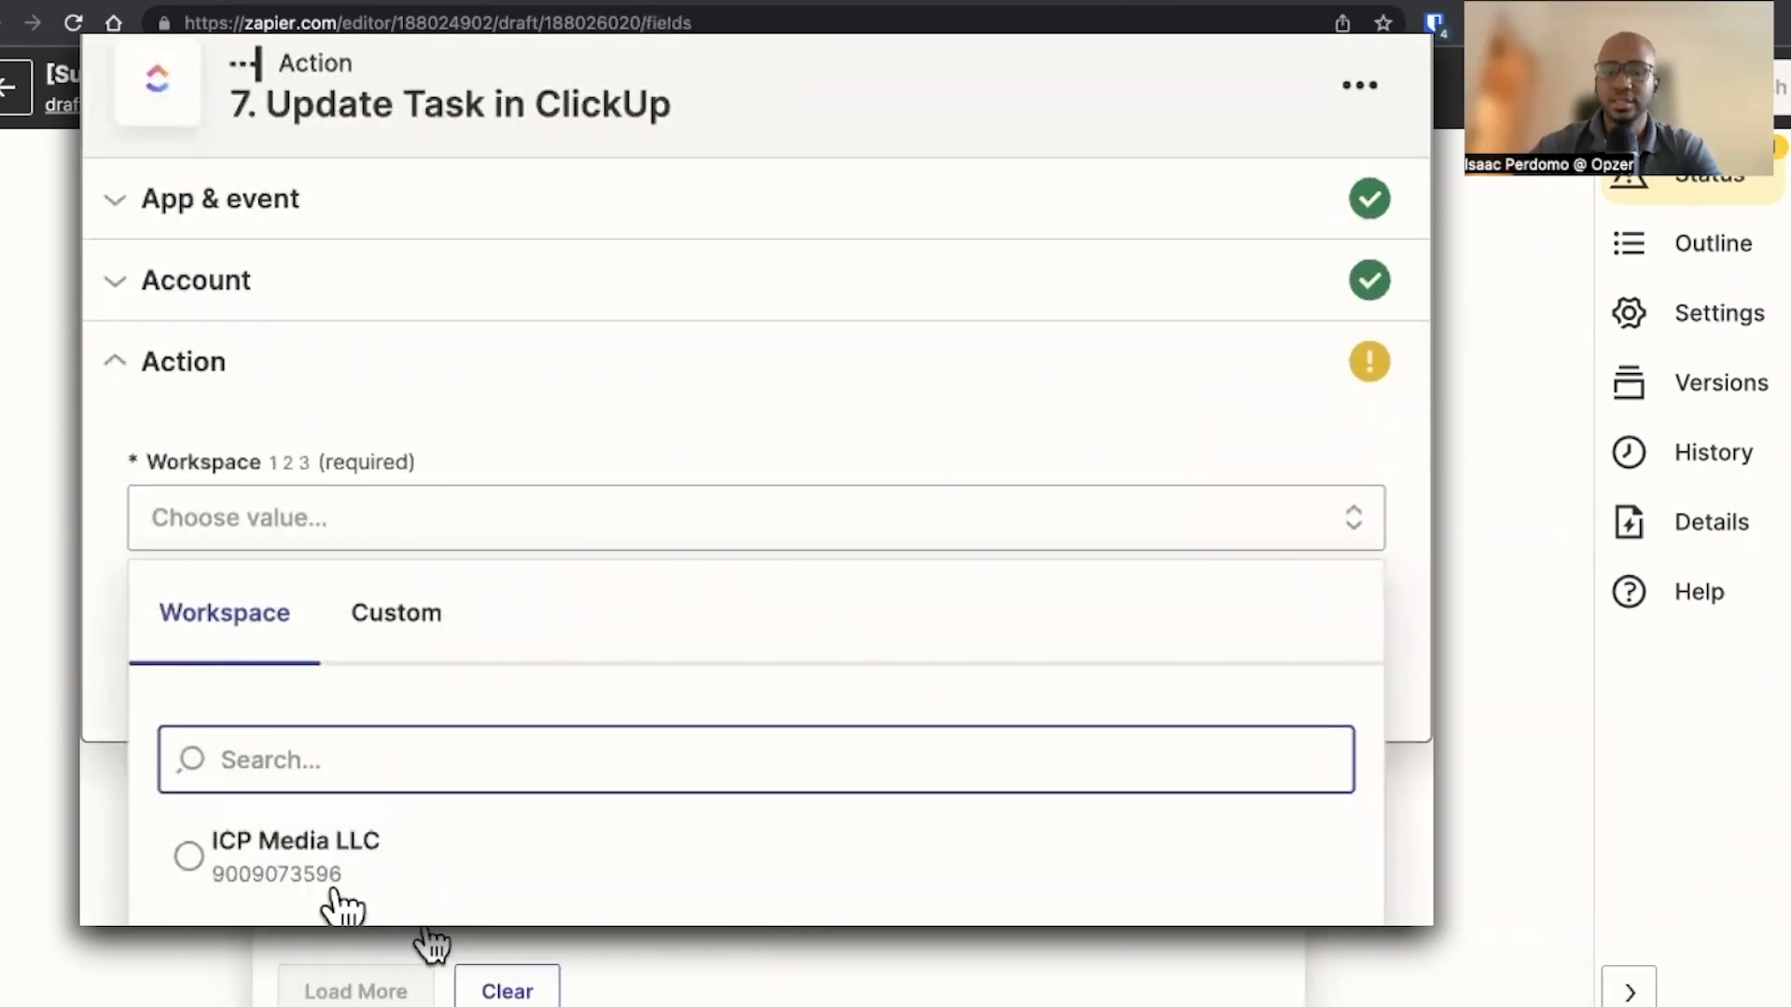
click(272, 881)
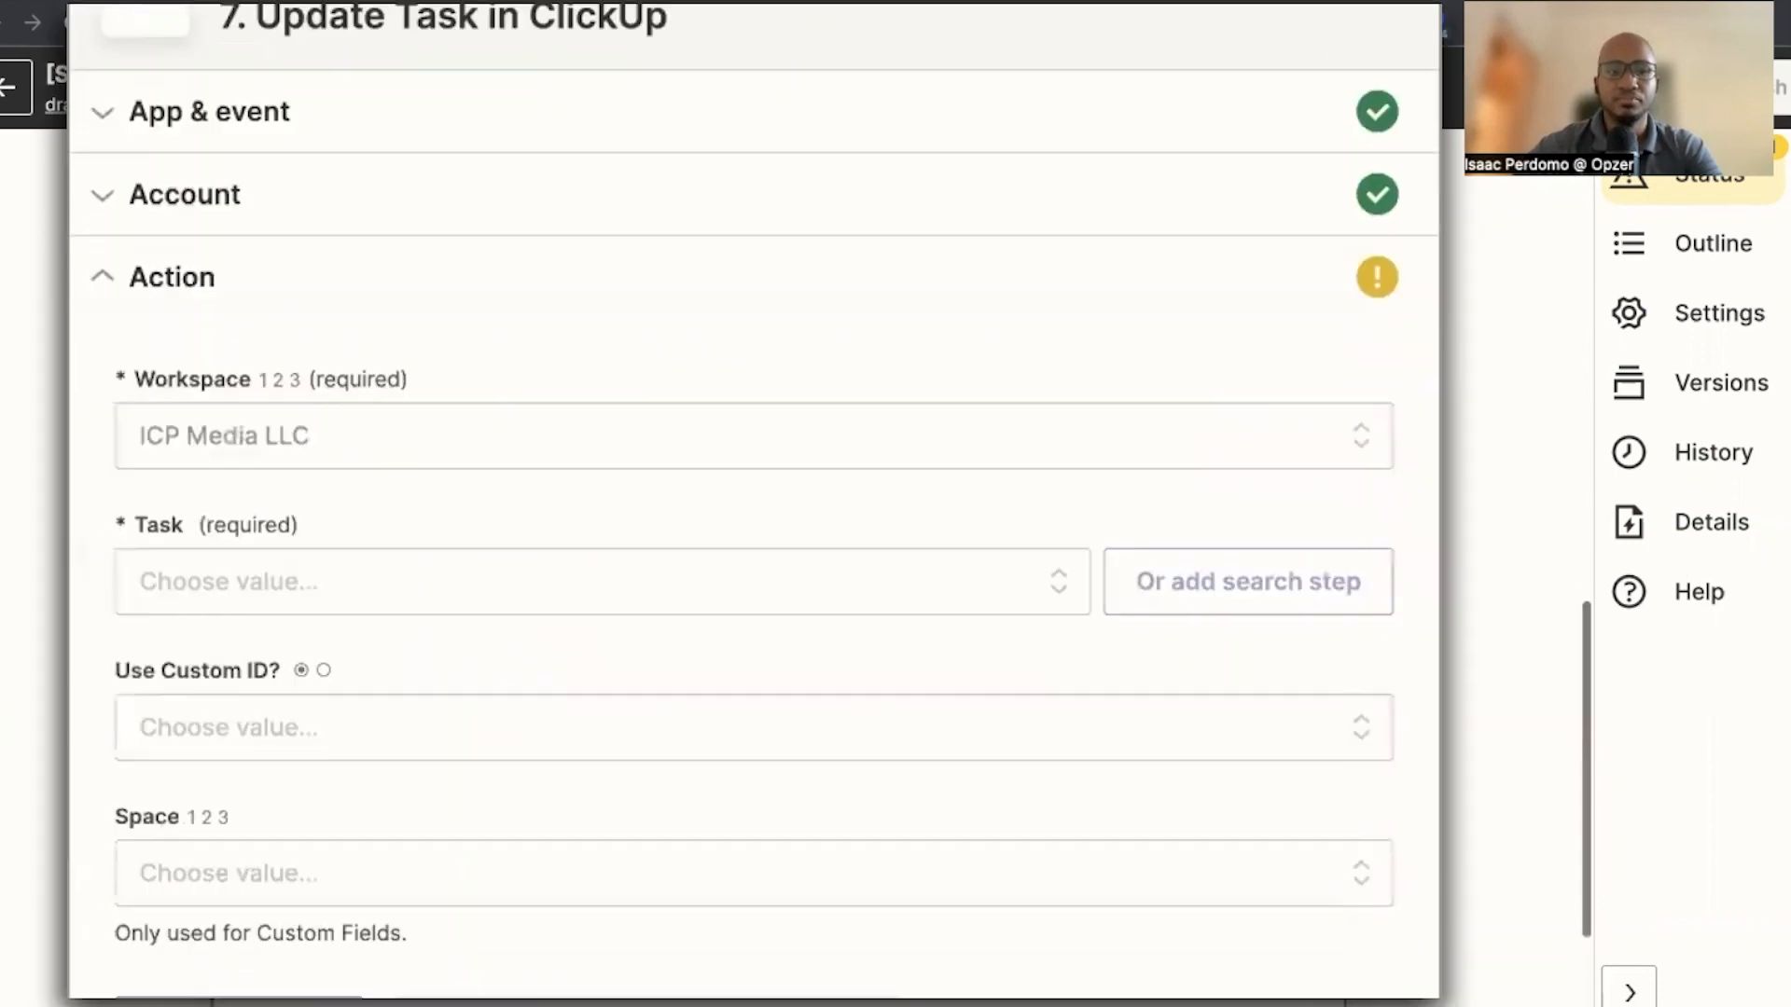
scroll(280, 467, down, 5)
click(287, 259)
click(331, 378)
scroll(401, 746, down, 1)
click(415, 933)
scroll(420, 951, down, 3)
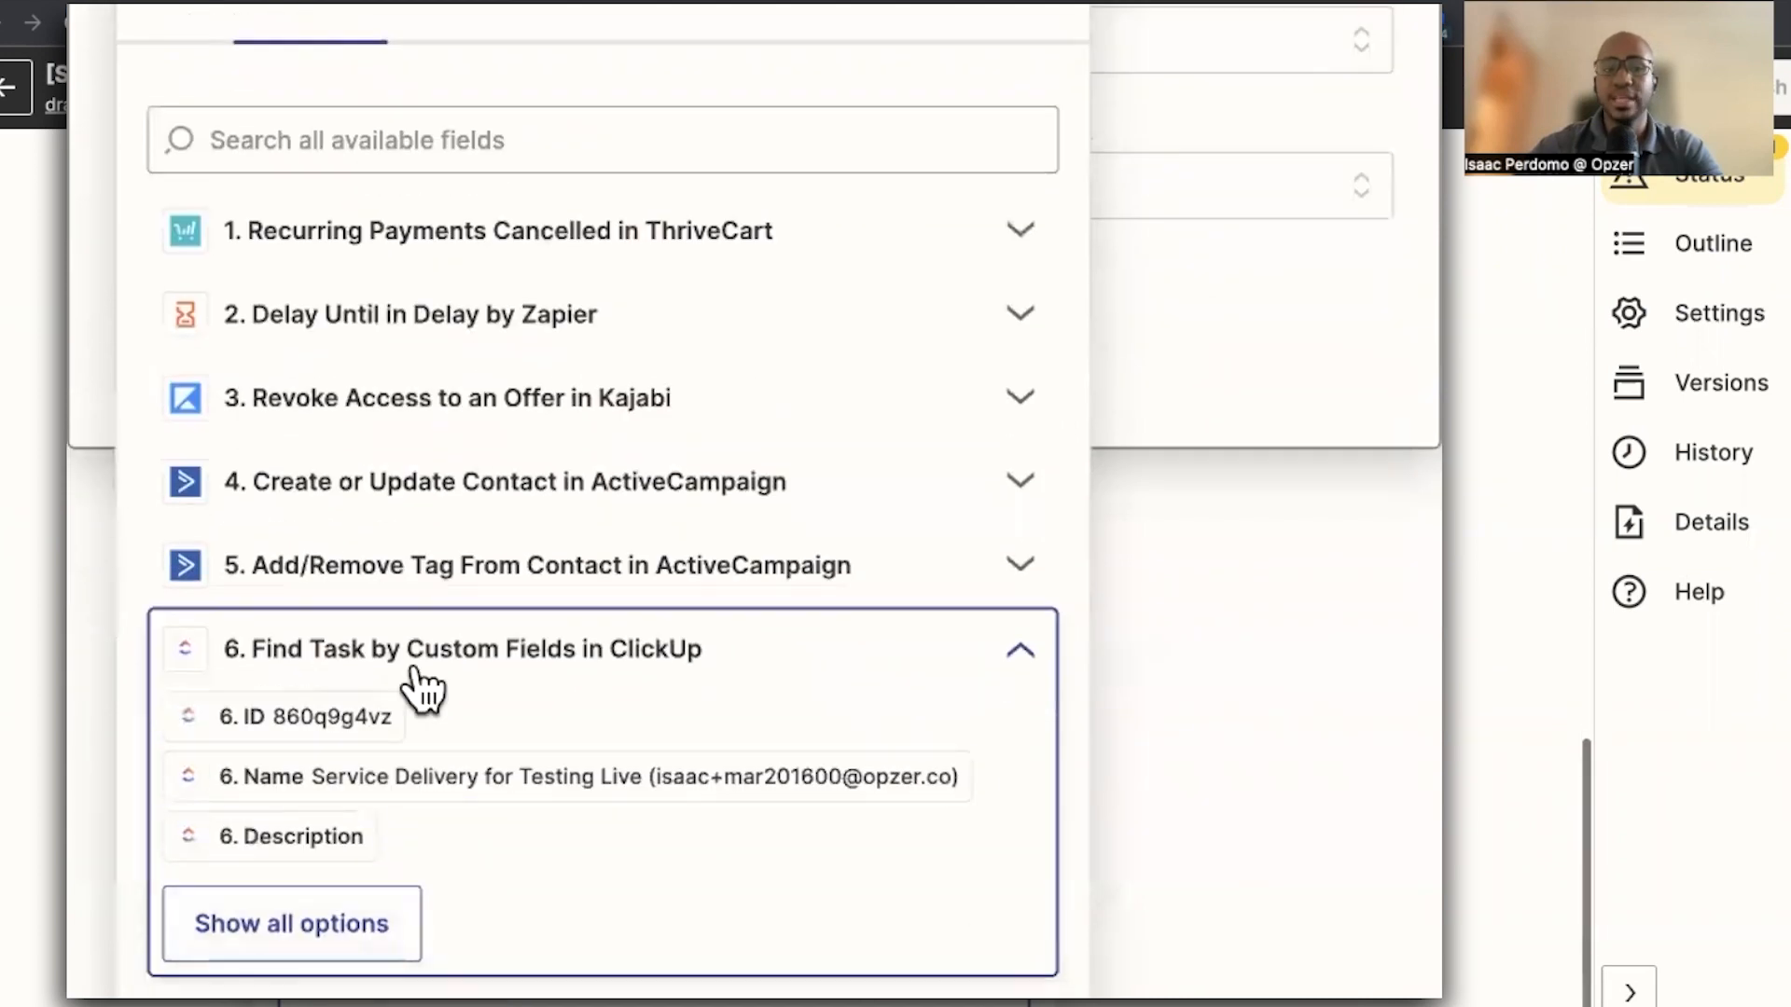
click(317, 724)
Set Space to Zapoholic / Opzer.co, Folder to No Folder and List to Operations
scroll(308, 410, down, 3)
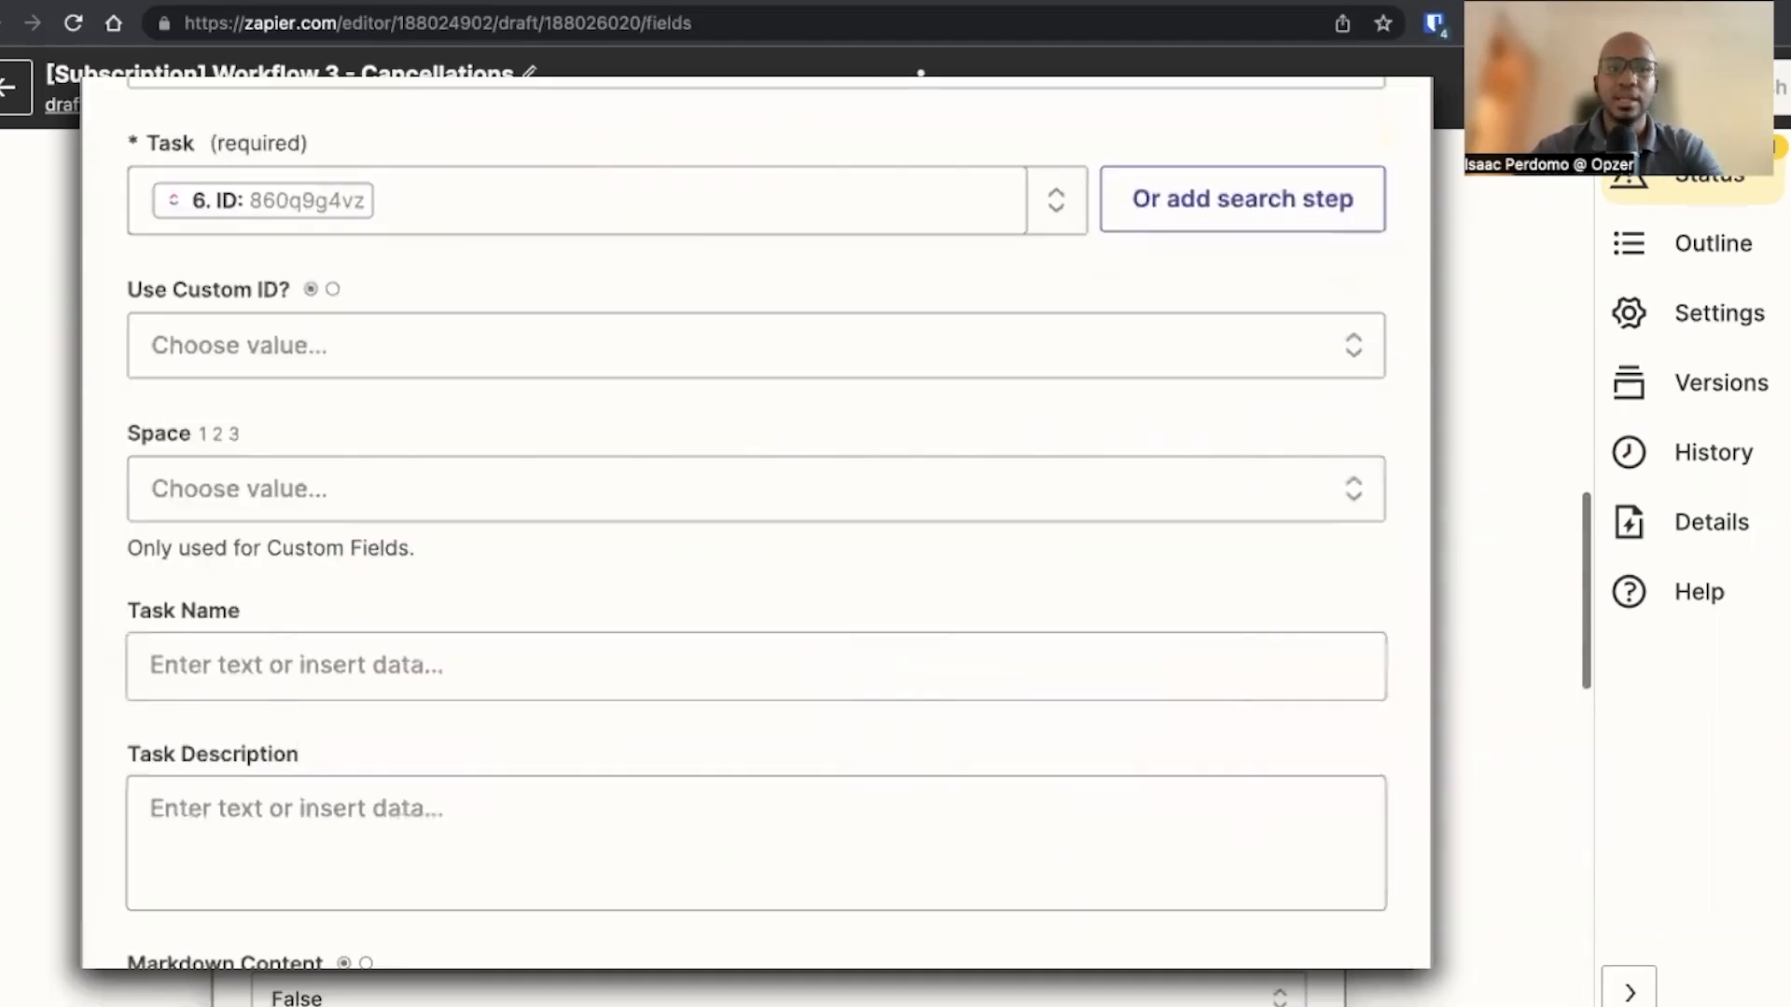
click(322, 378)
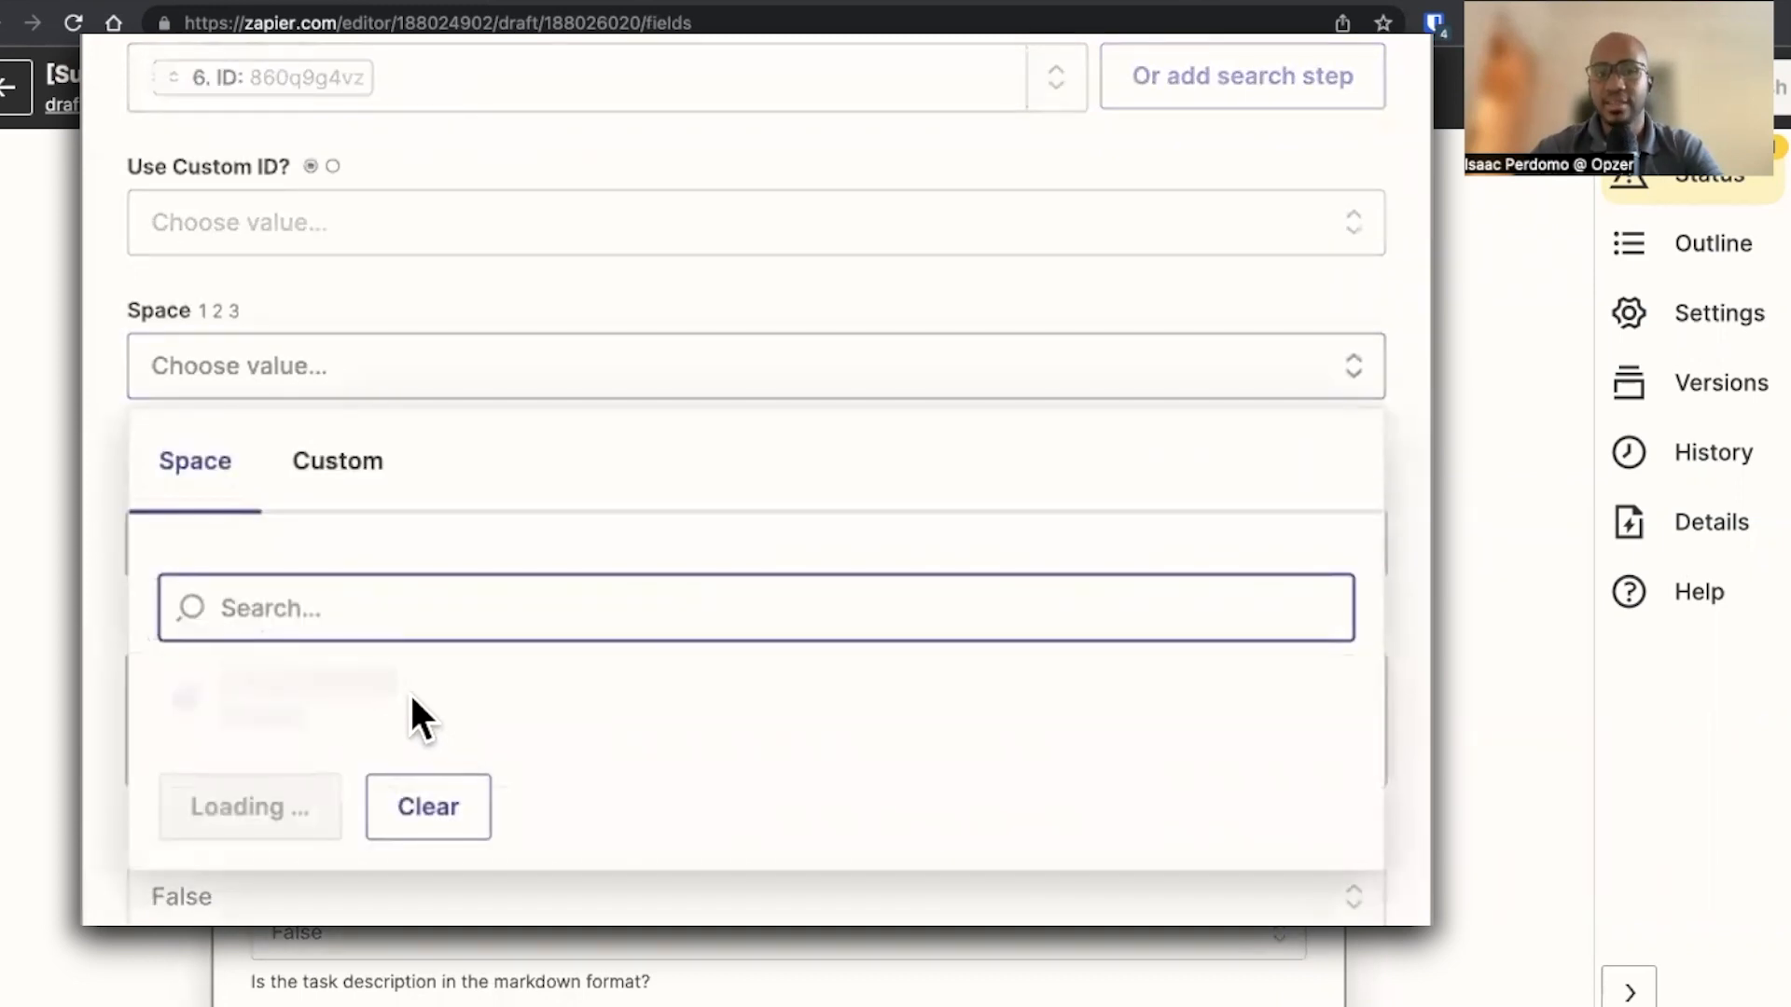
click(500, 732)
click(332, 368)
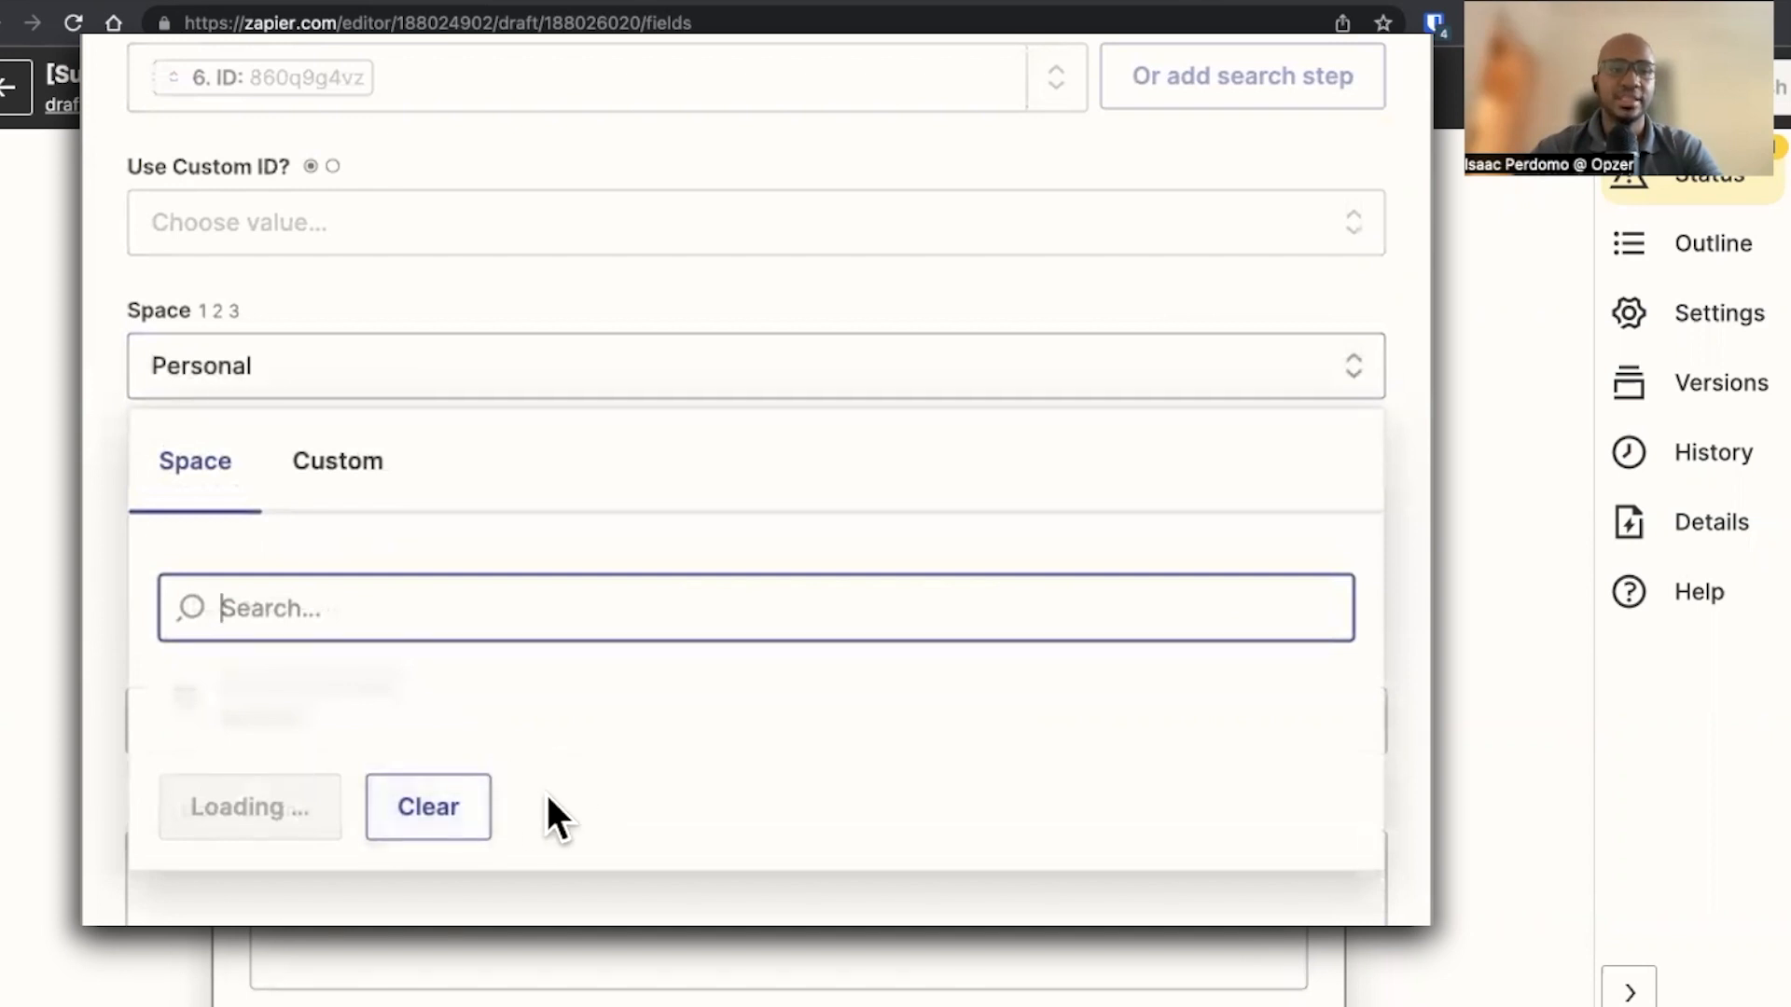
click(429, 816)
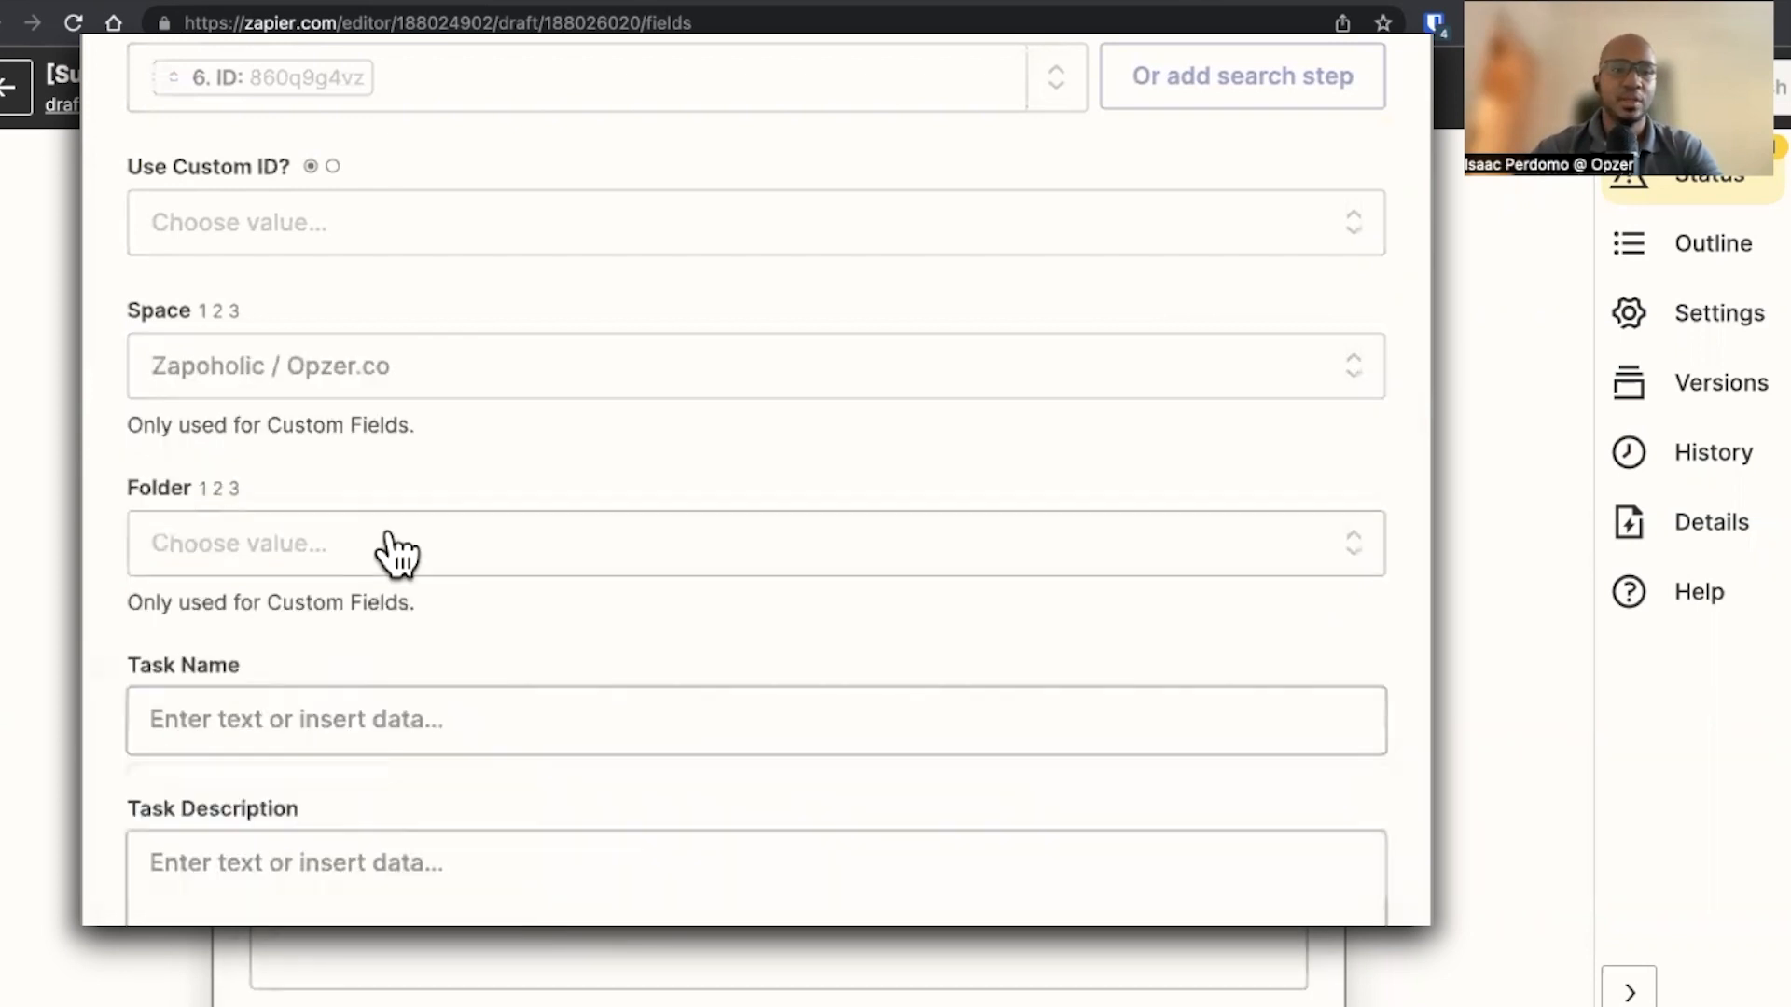
click(317, 548)
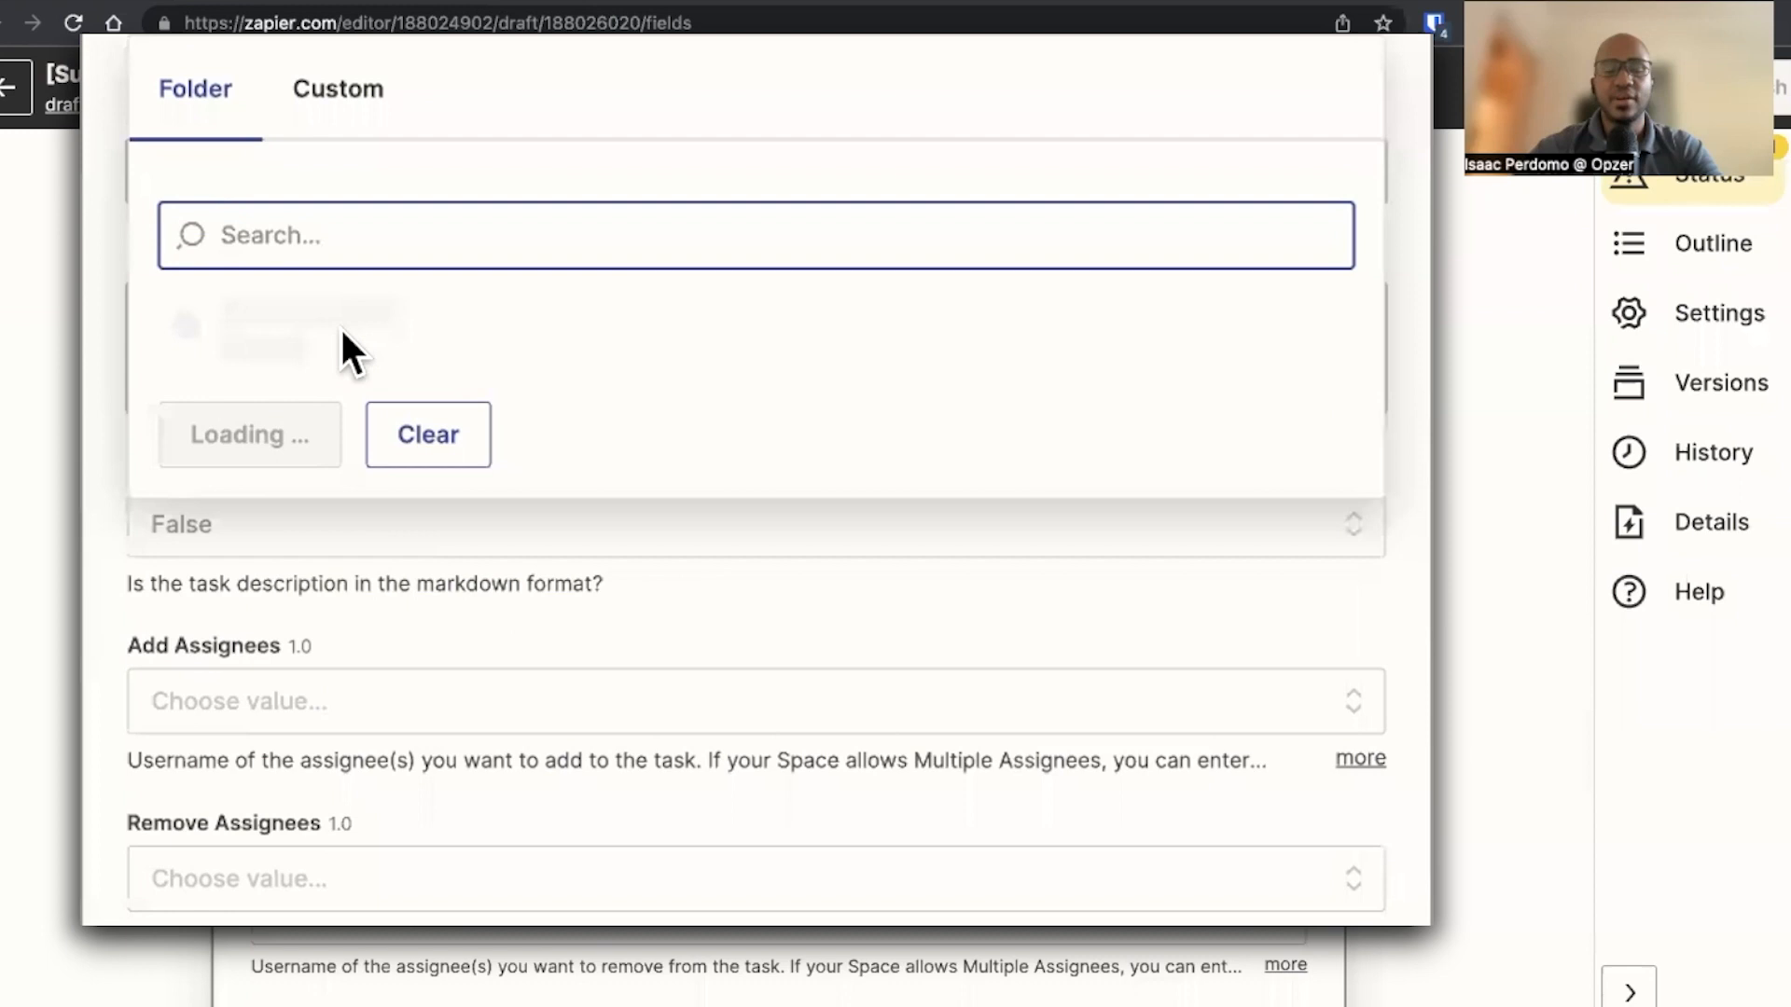
click(362, 328)
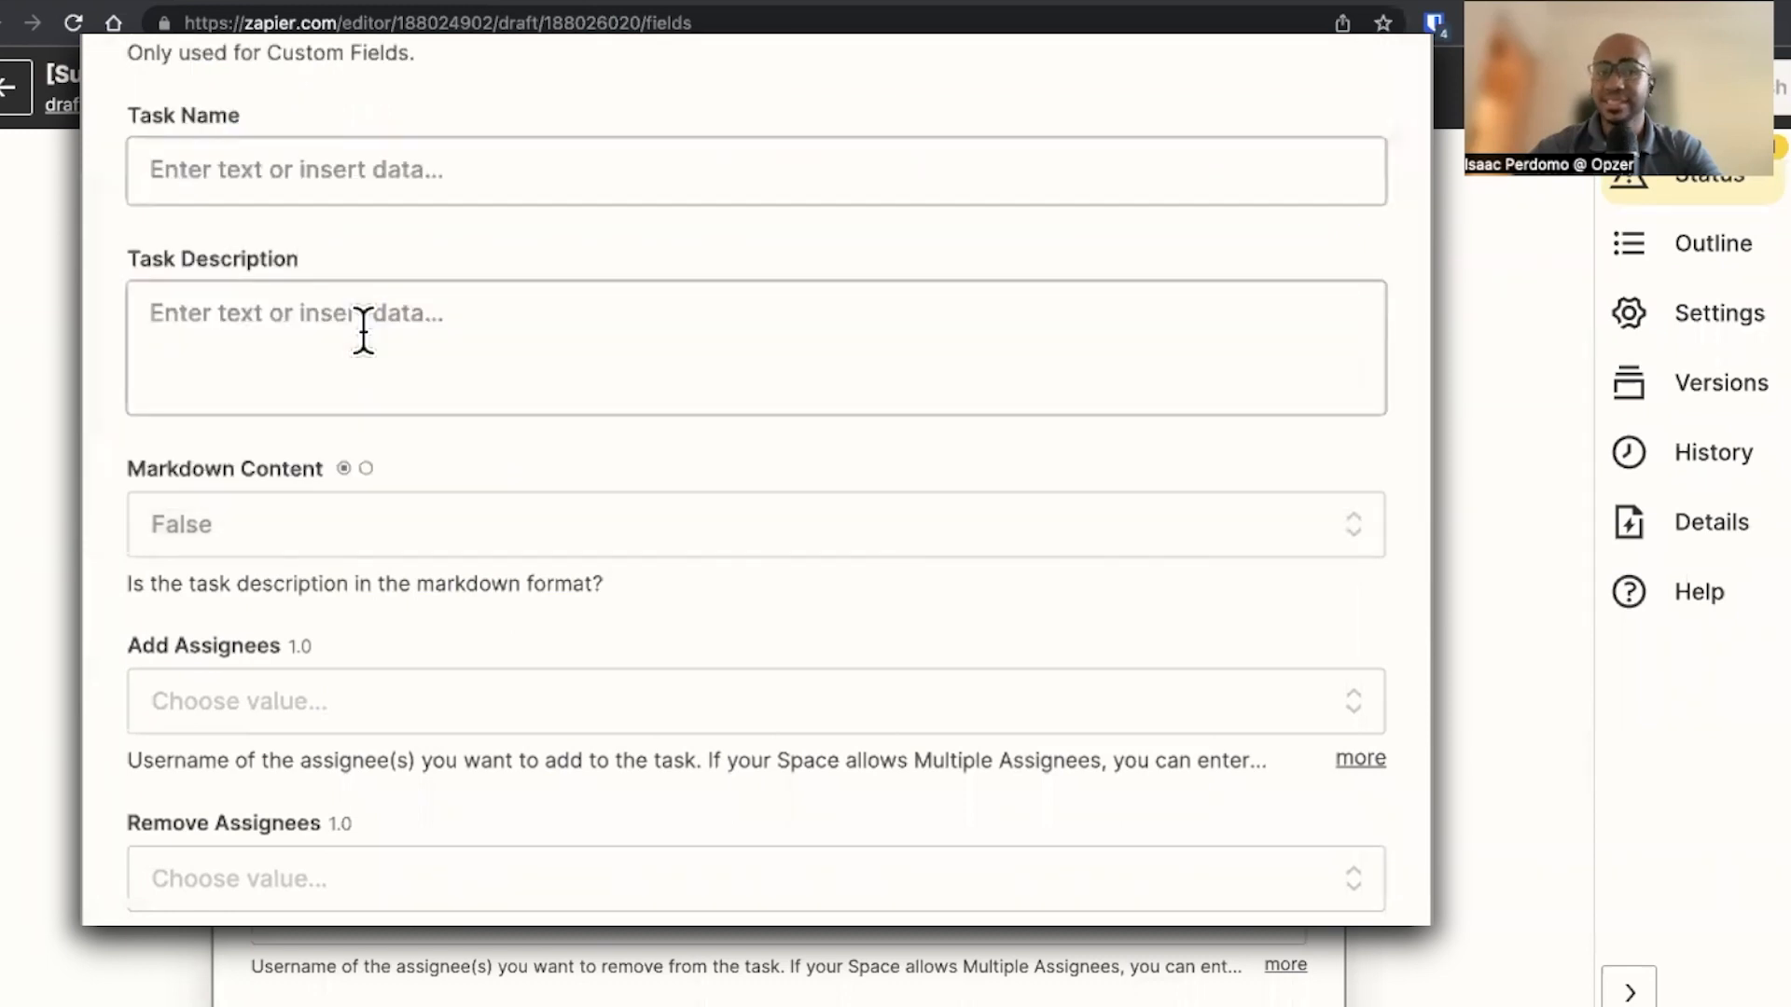
click(401, 688)
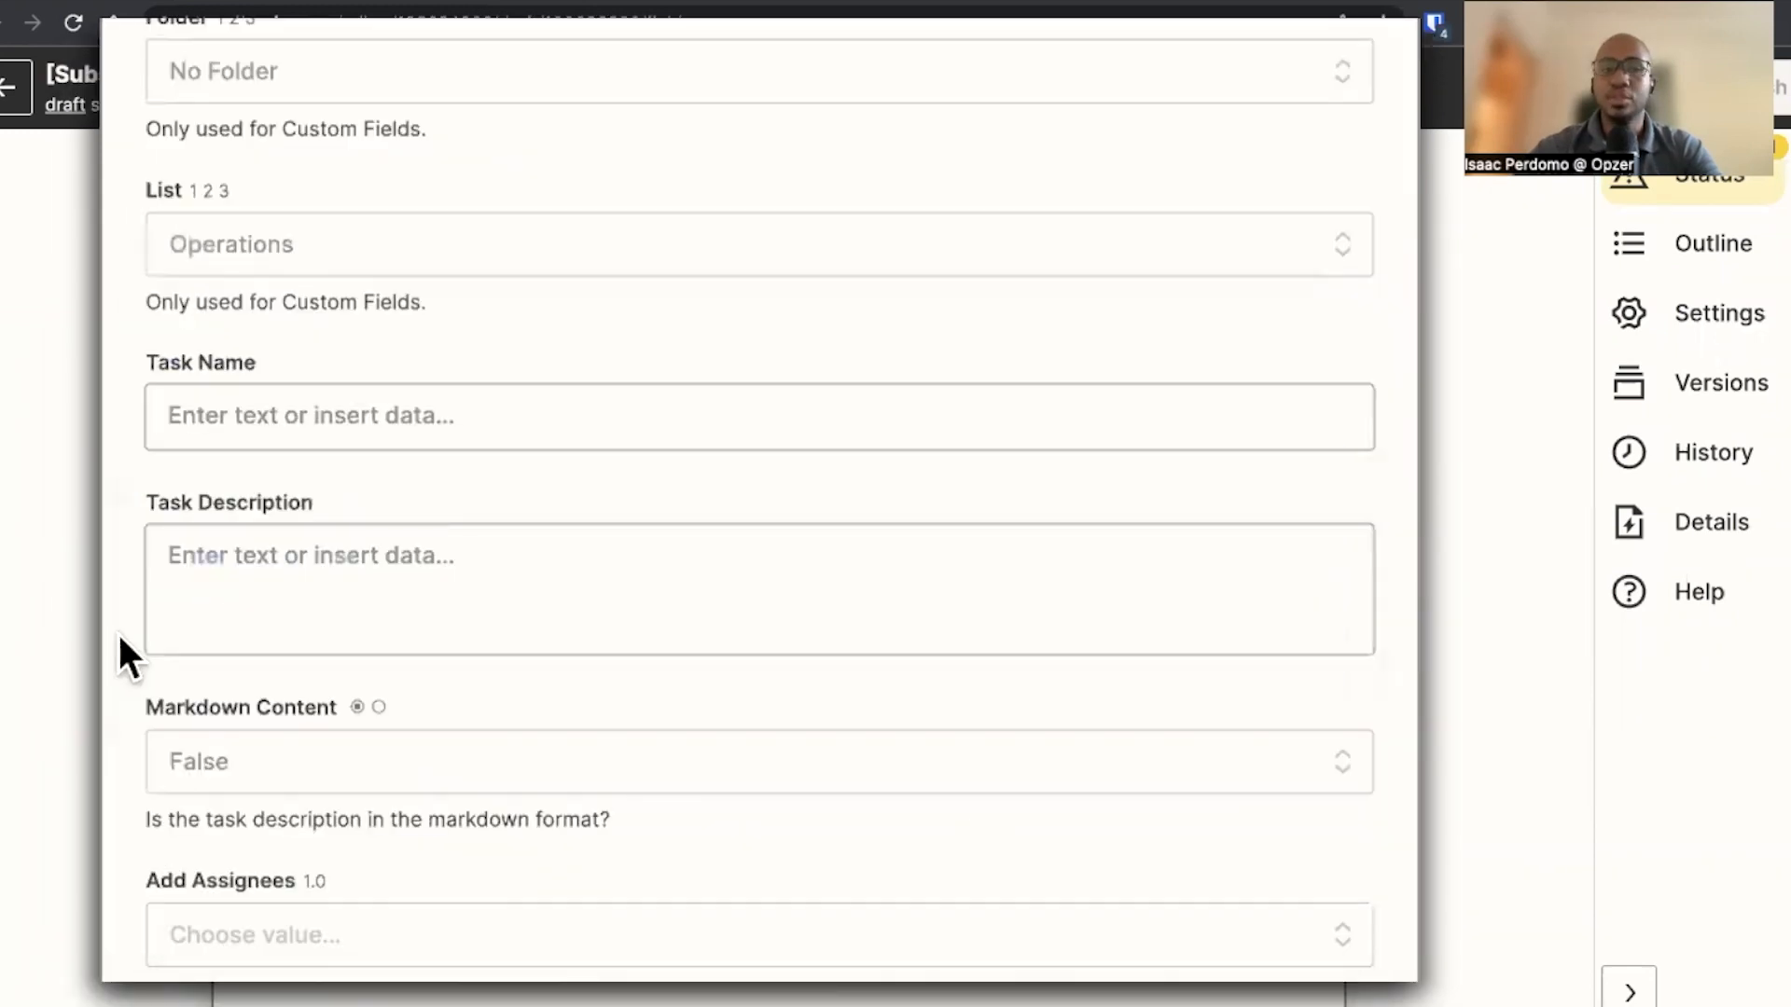
Set Add Tags to Cancelled for the updated task
scroll(119, 634, down, 10)
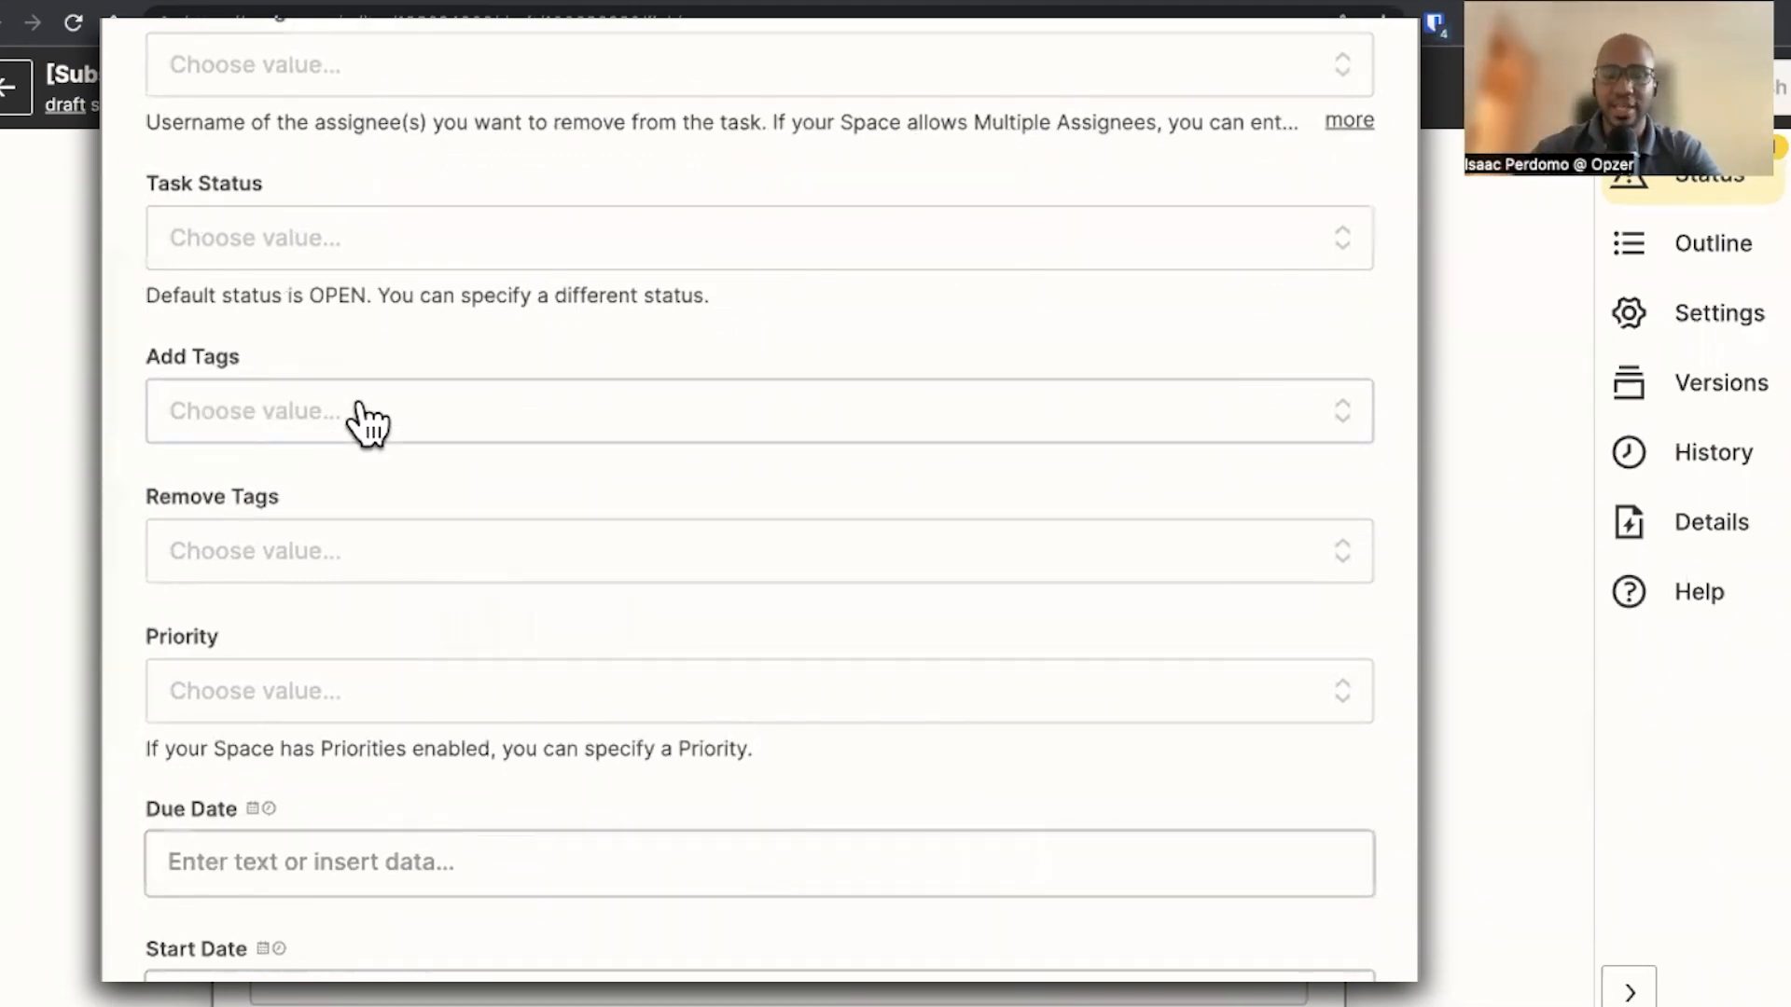
click(367, 424)
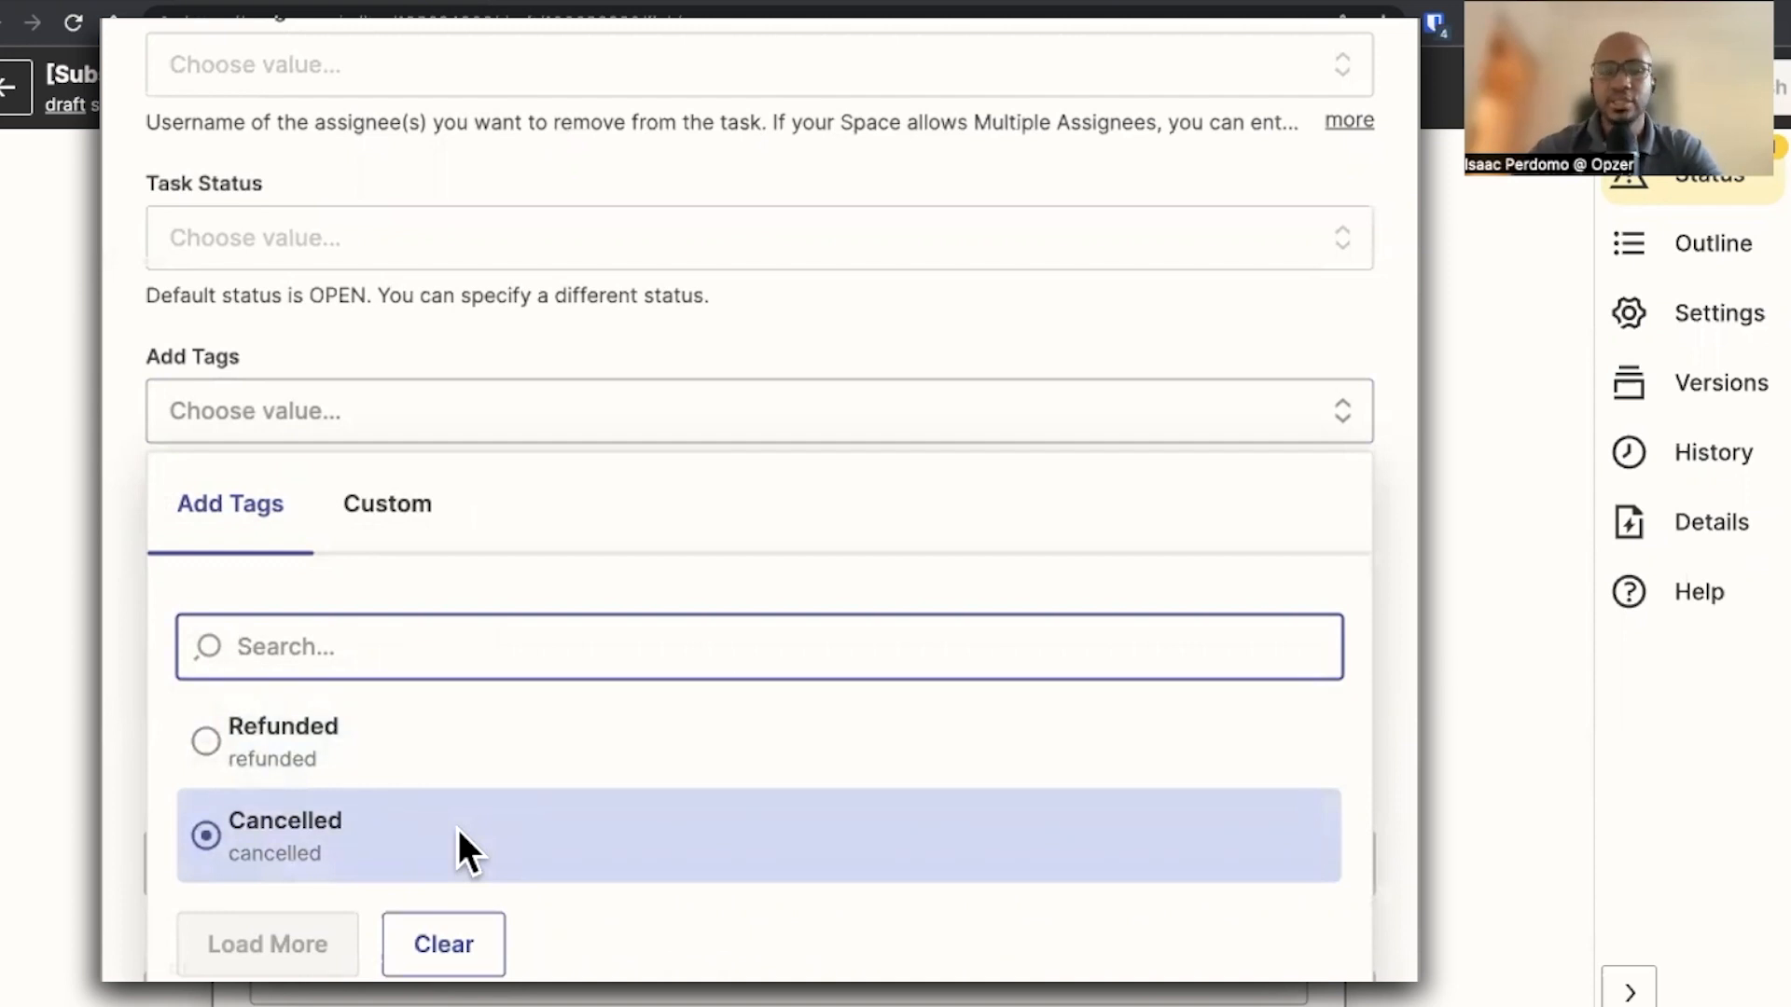
click(310, 850)
scroll(264, 828, down, 10)
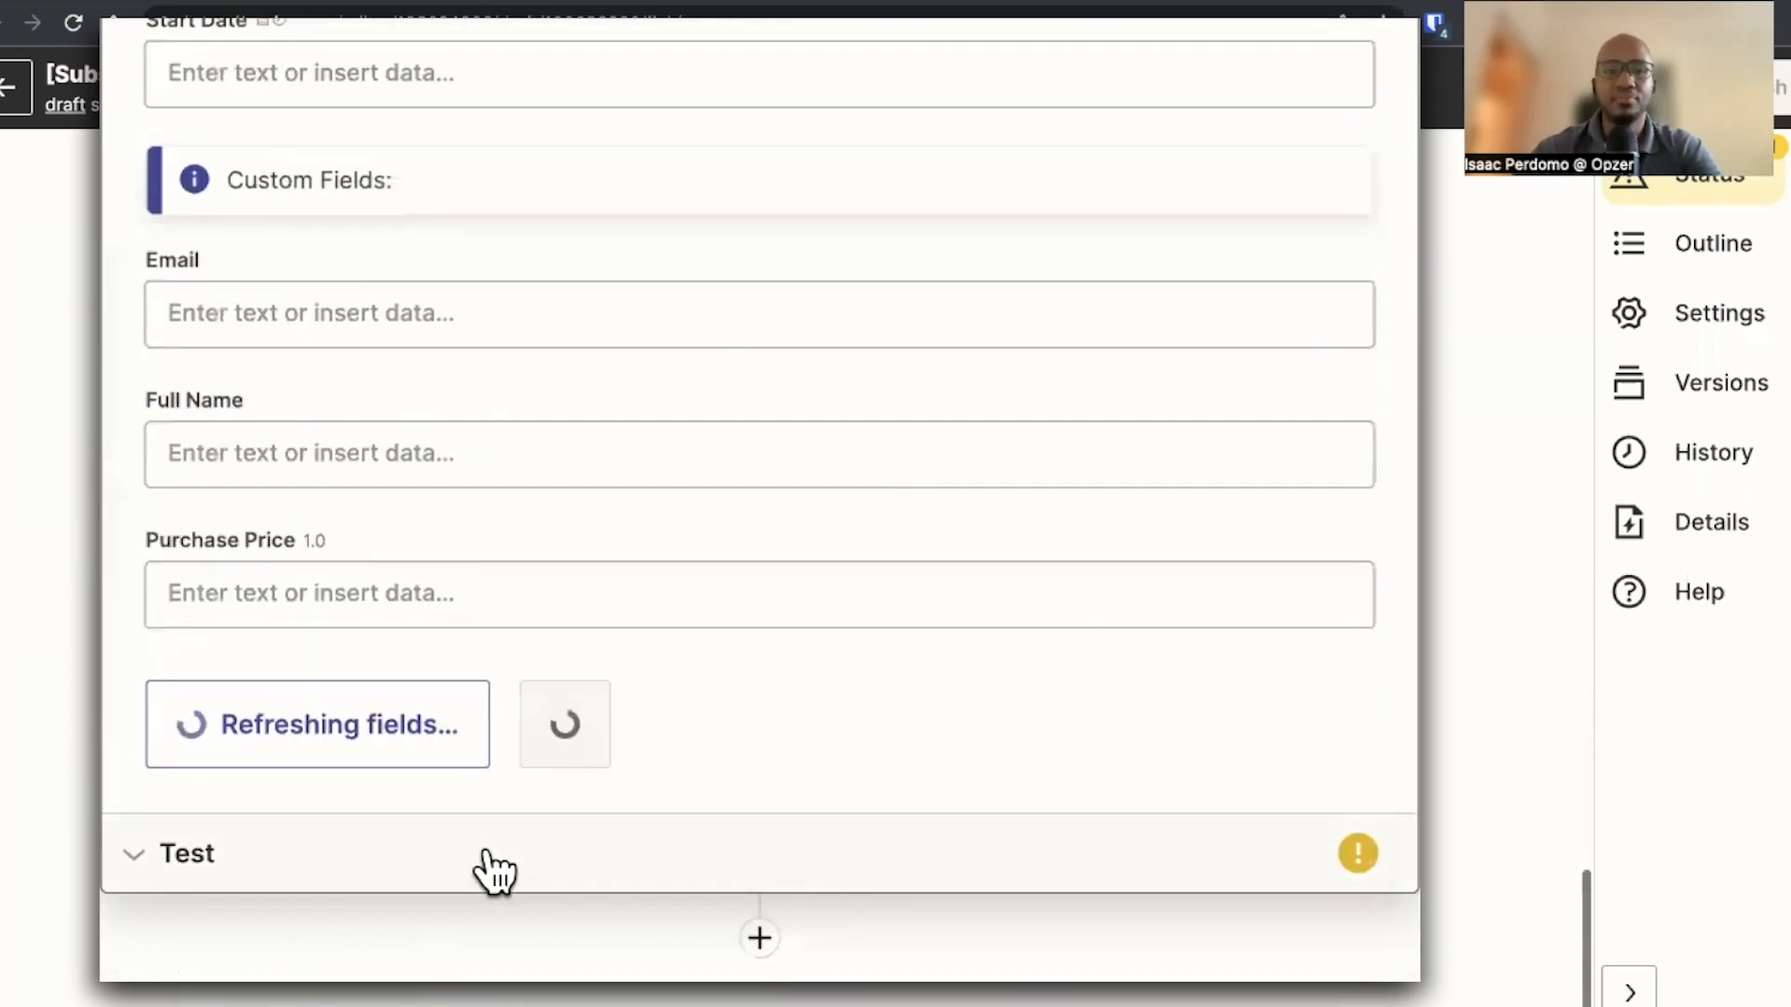
click(548, 734)
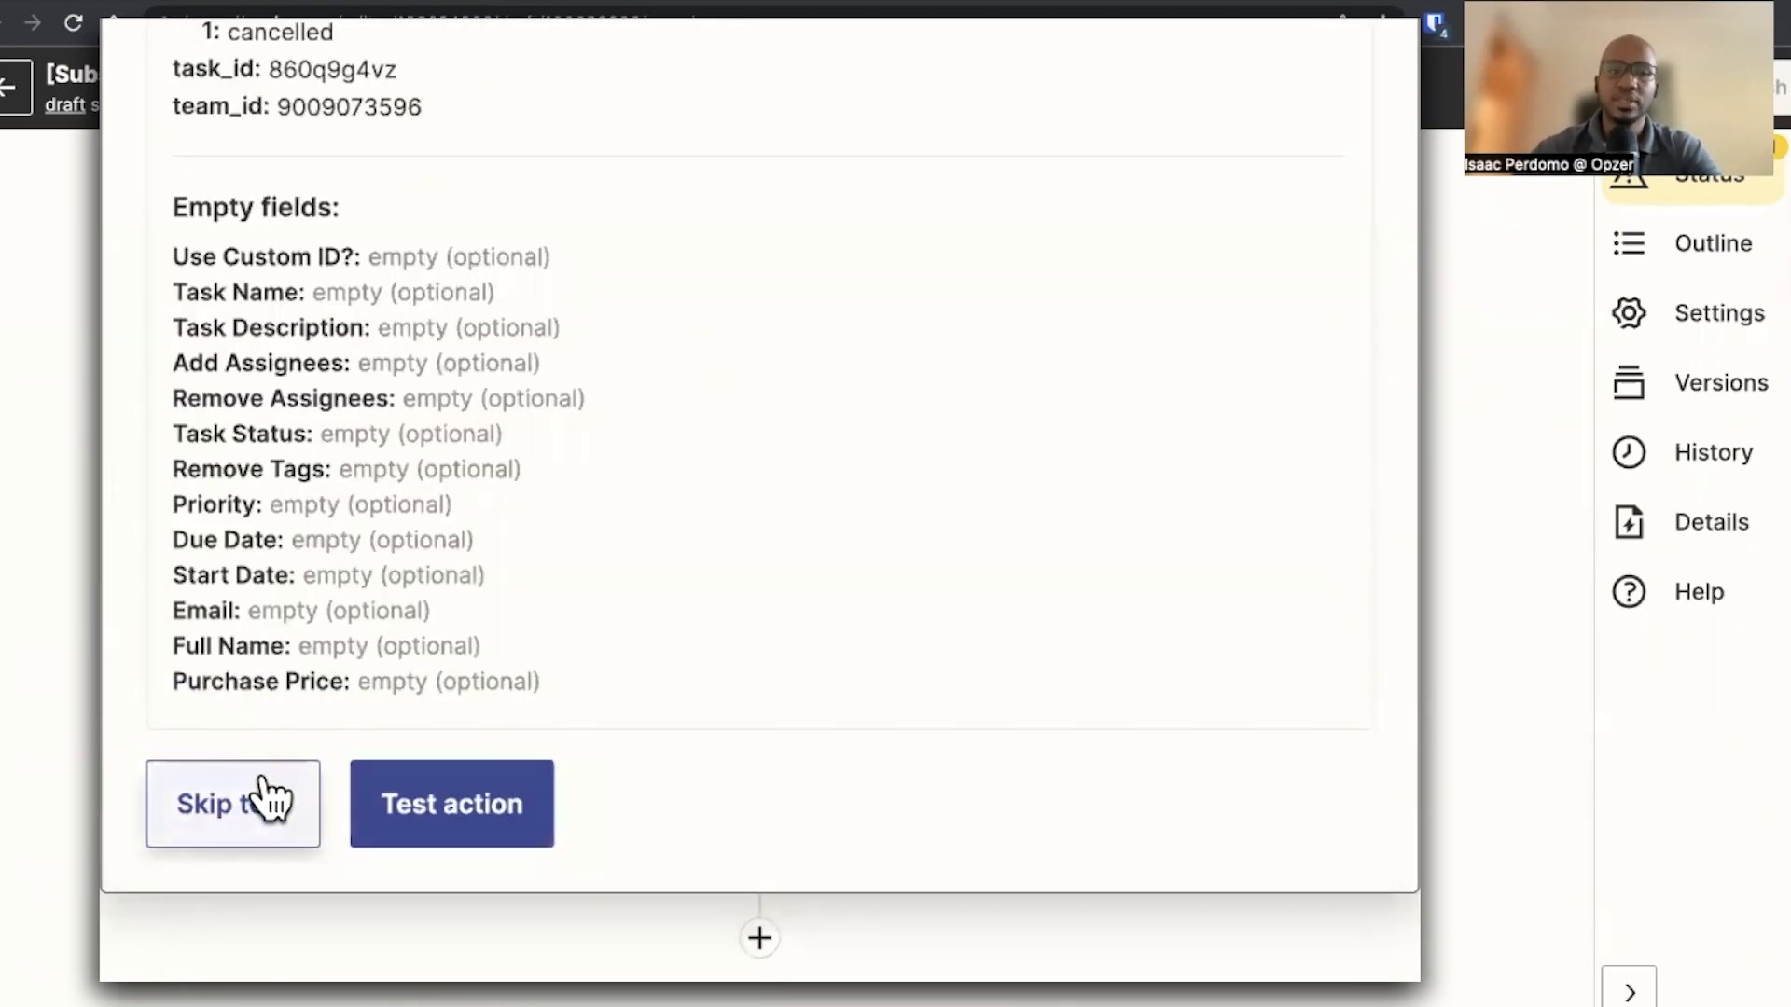
Skip the action test, publish the Zap and dismiss the share-as-template dialog
click(254, 783)
click(1002, 555)
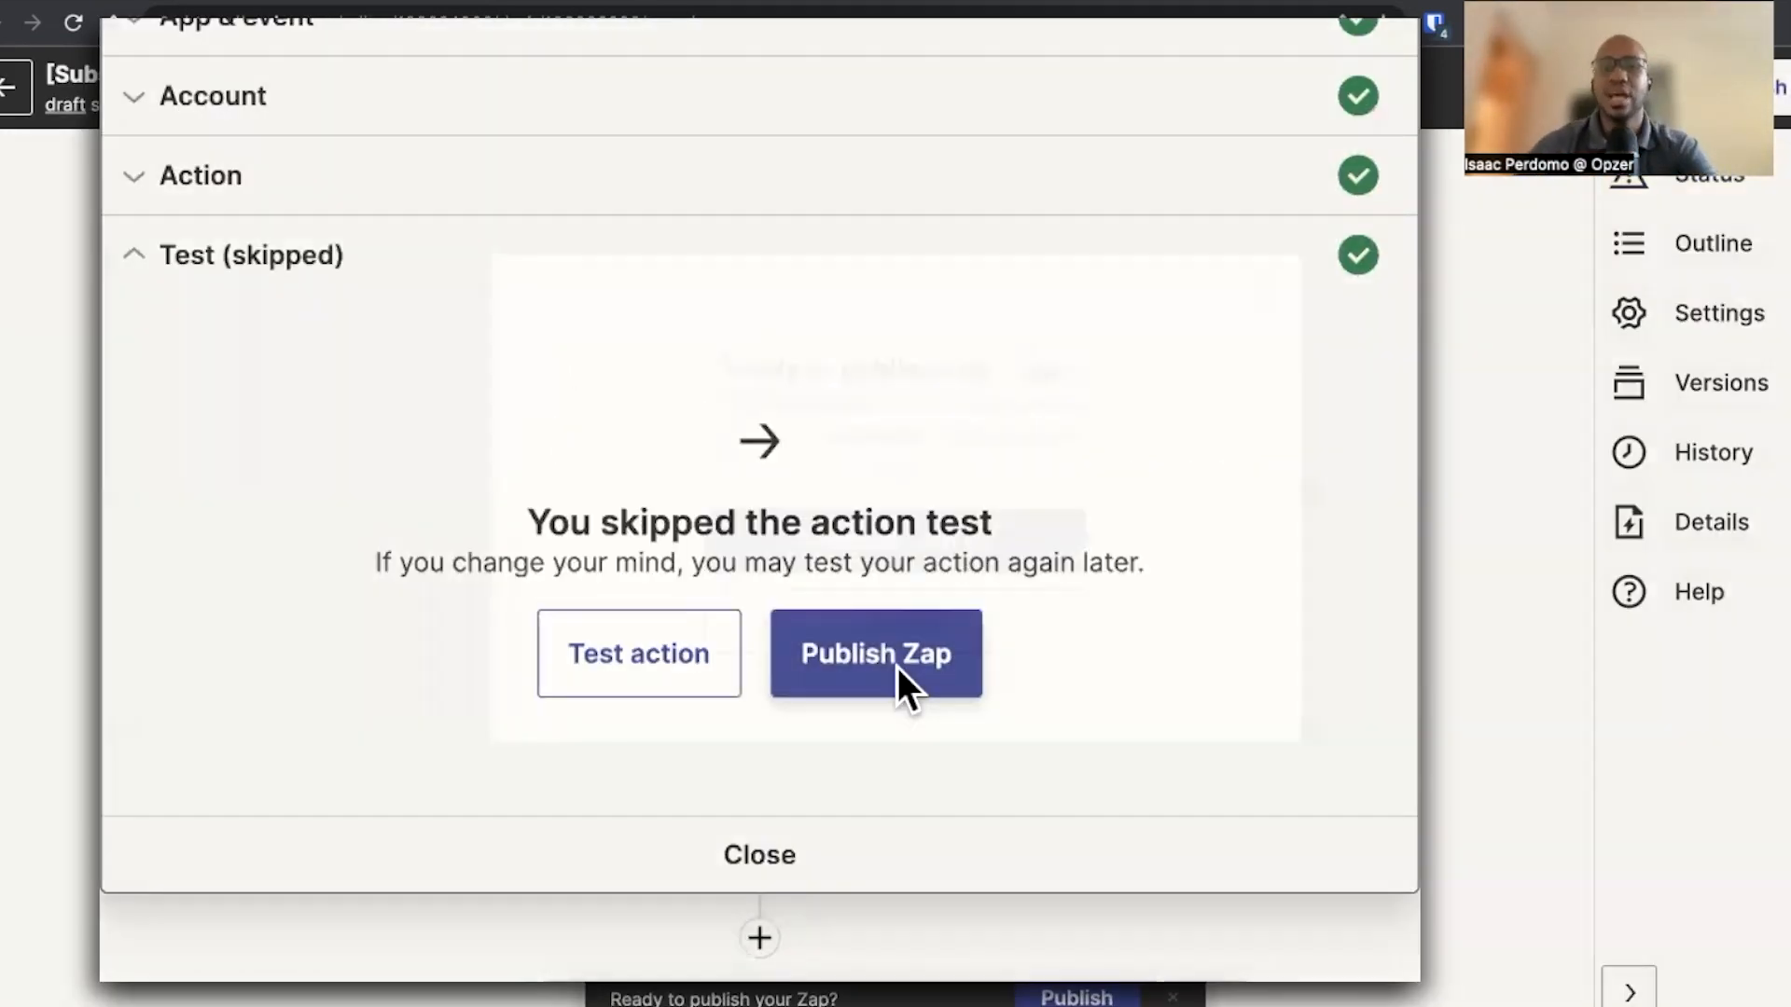
click(897, 667)
click(933, 541)
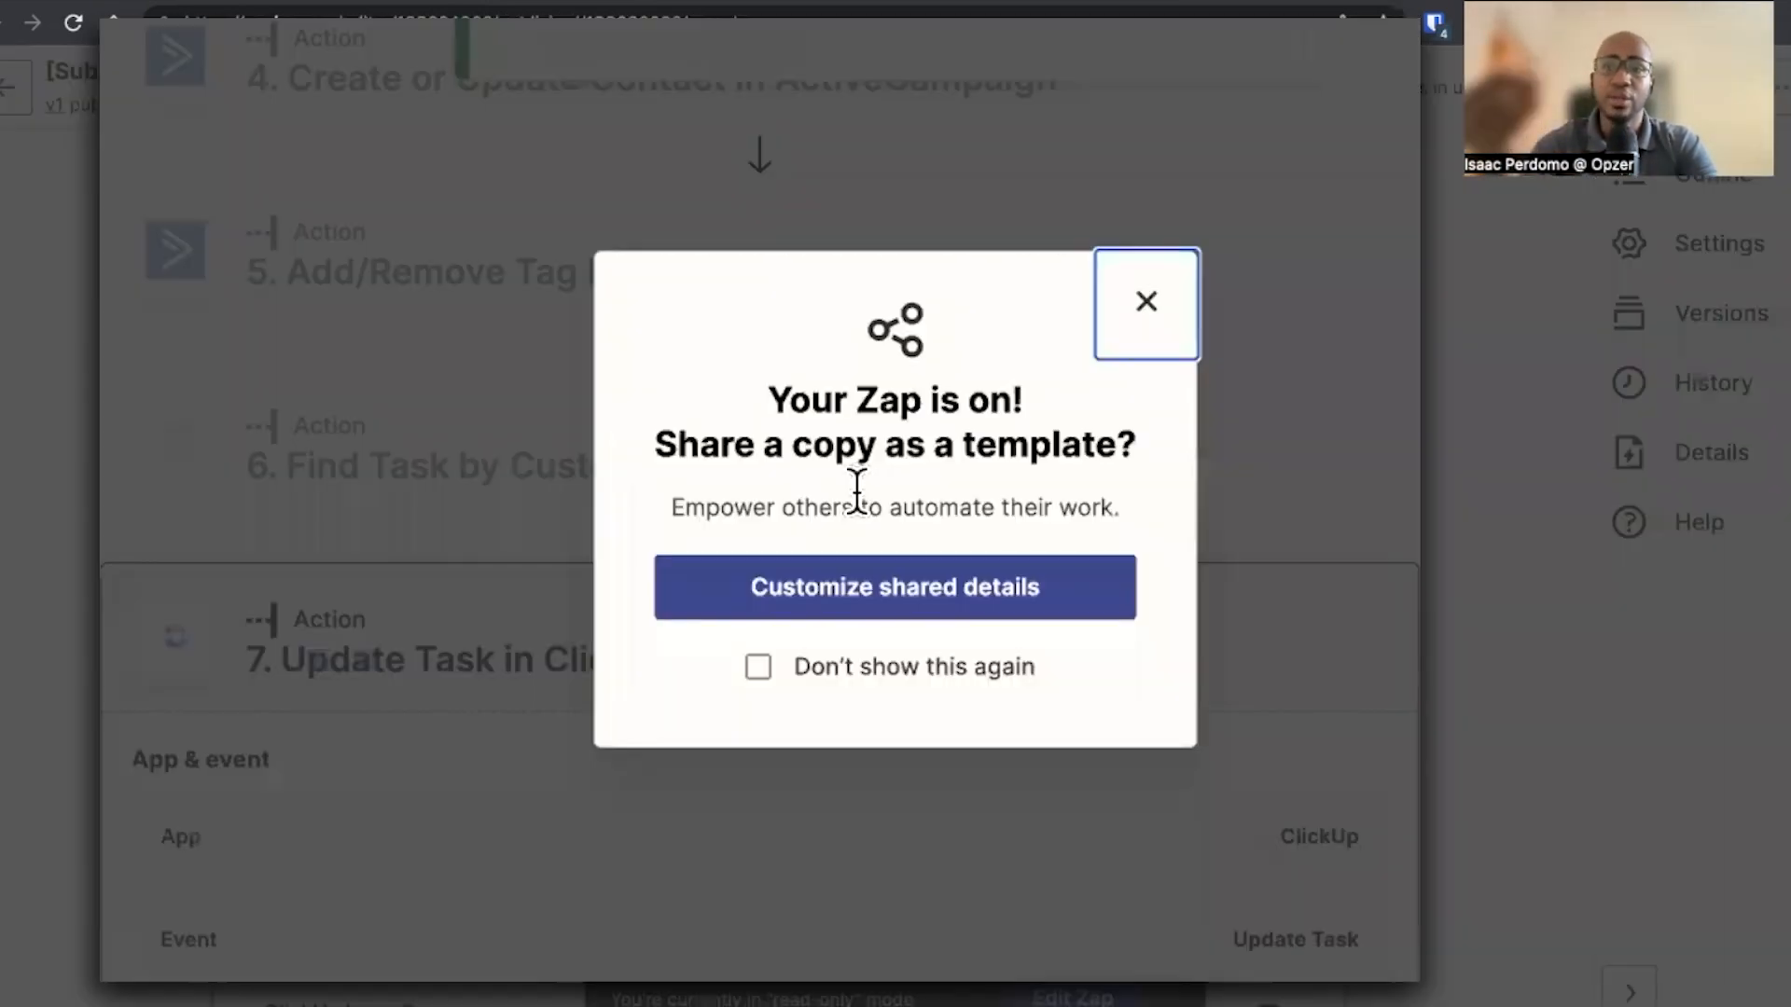
click(1149, 291)
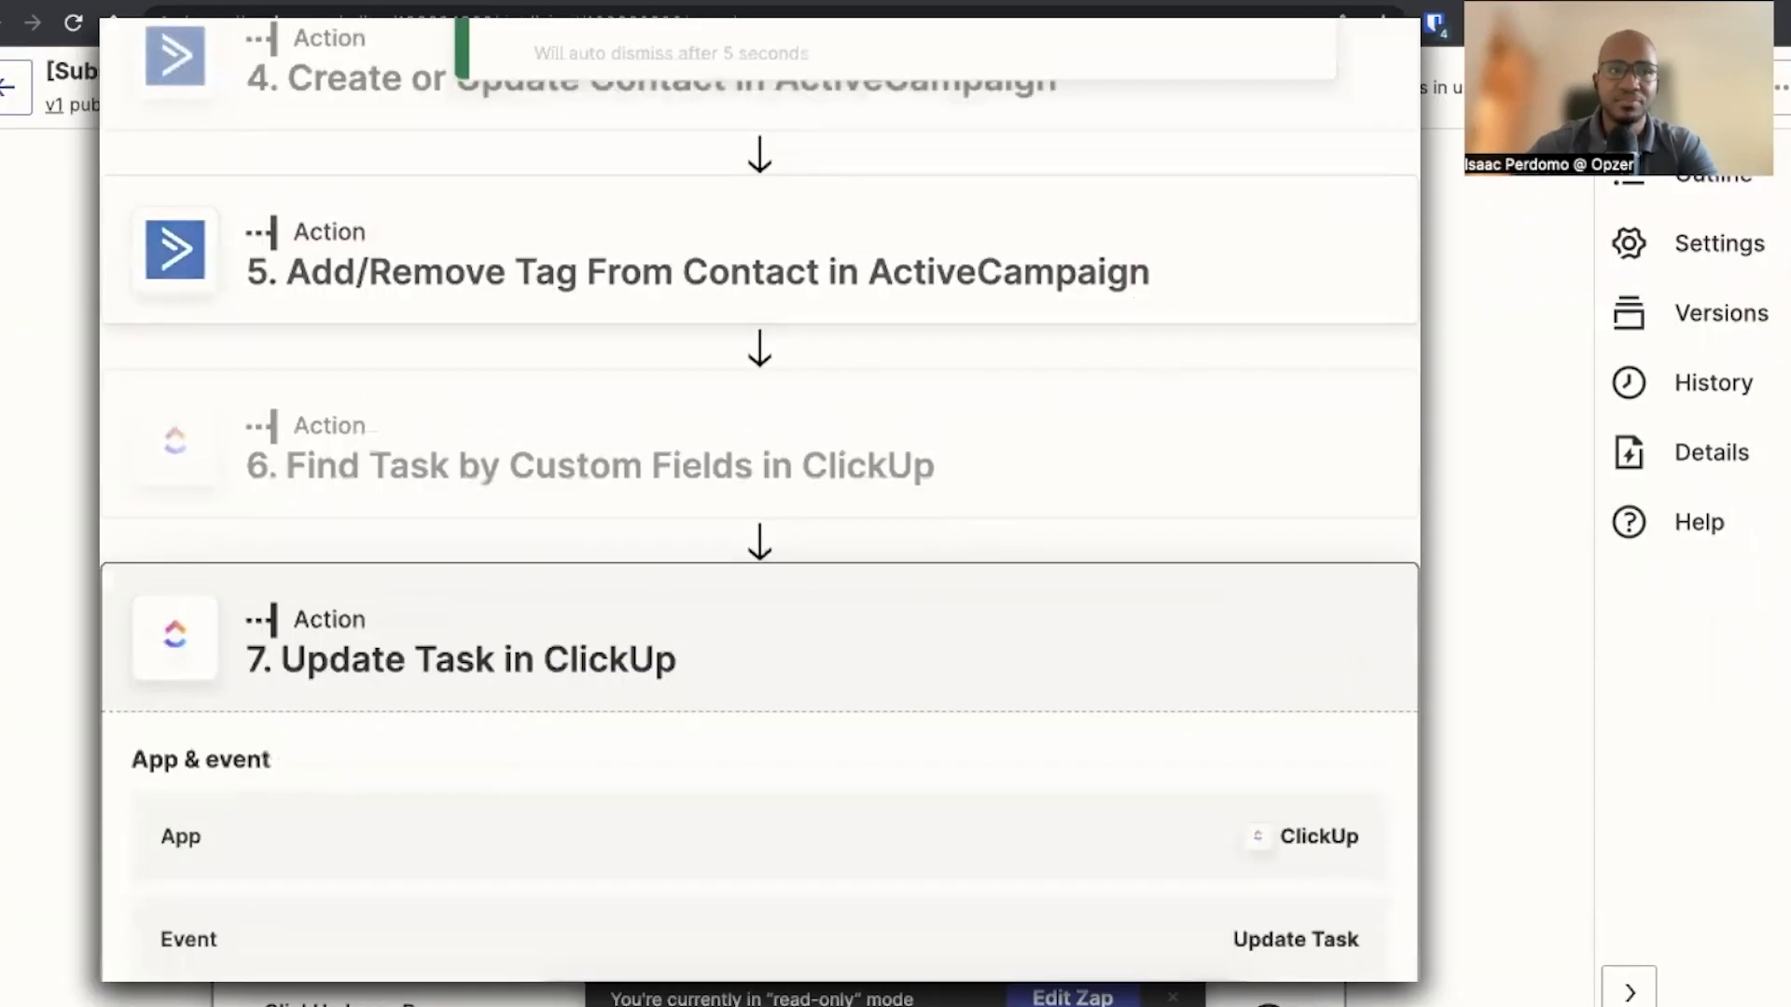
Return to the Zap list, create a new Zap and name it "[Subscription] Workflow 3B - Cancellation (> 30 Days)"
click(9, 110)
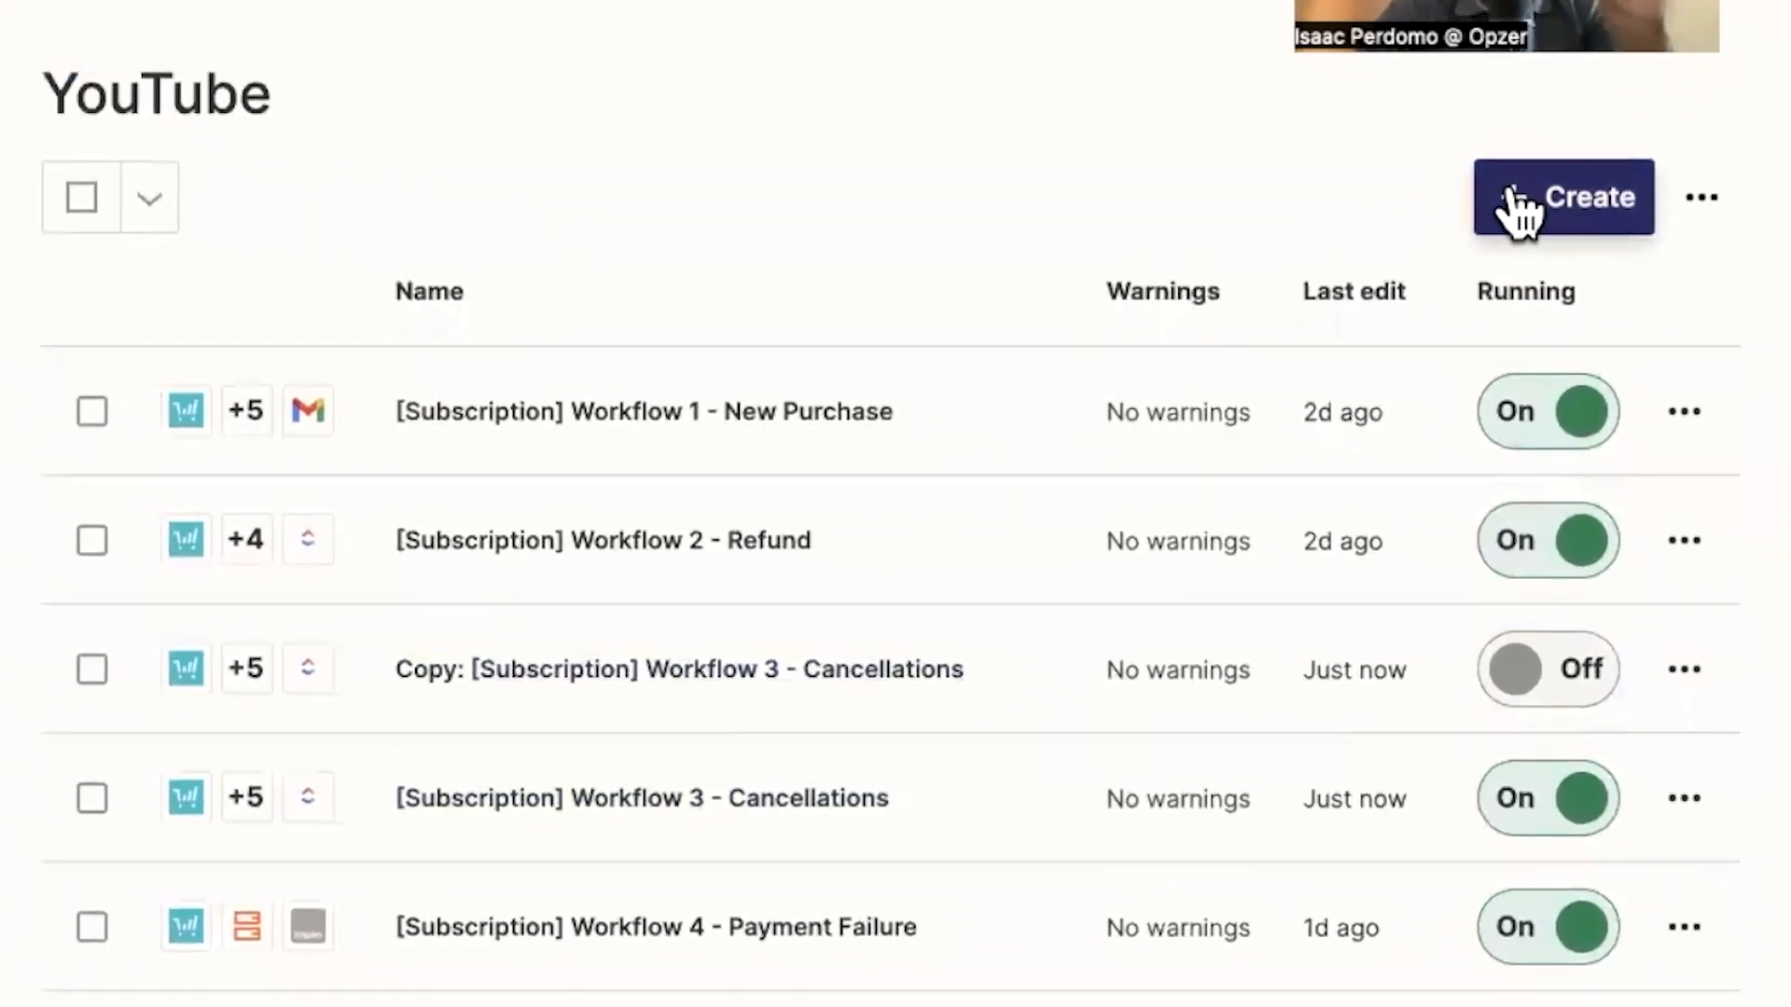
click(1519, 205)
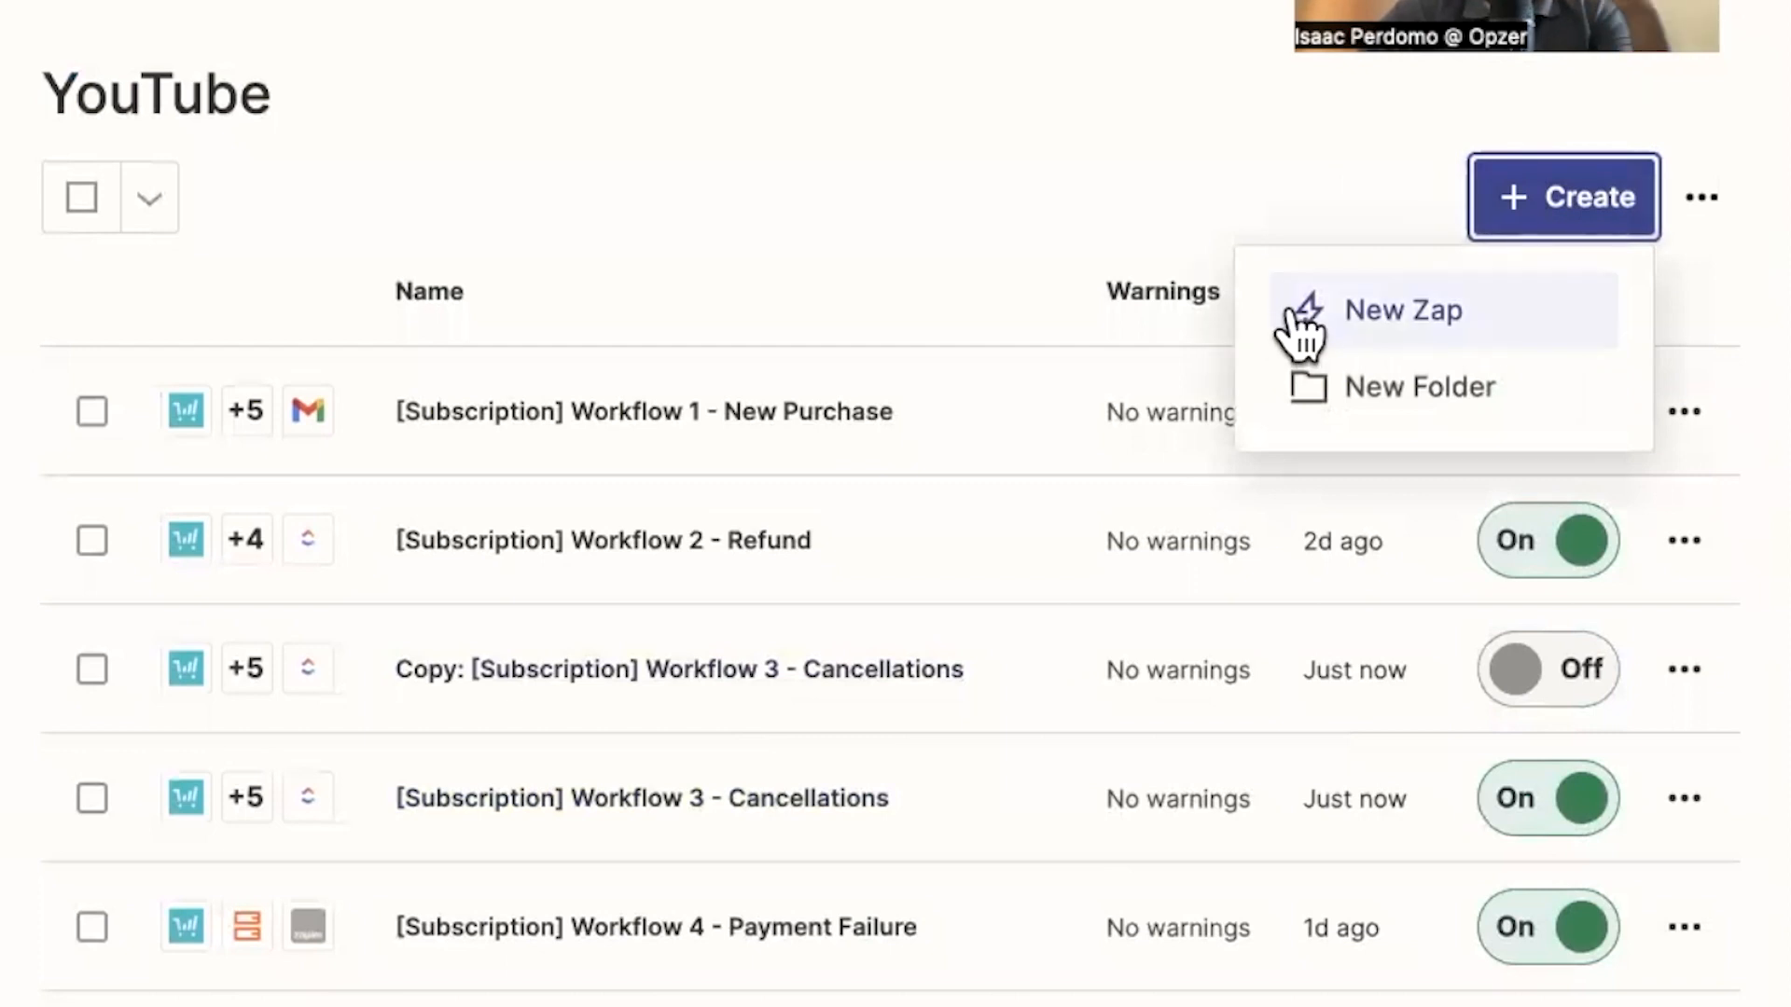
click(1296, 313)
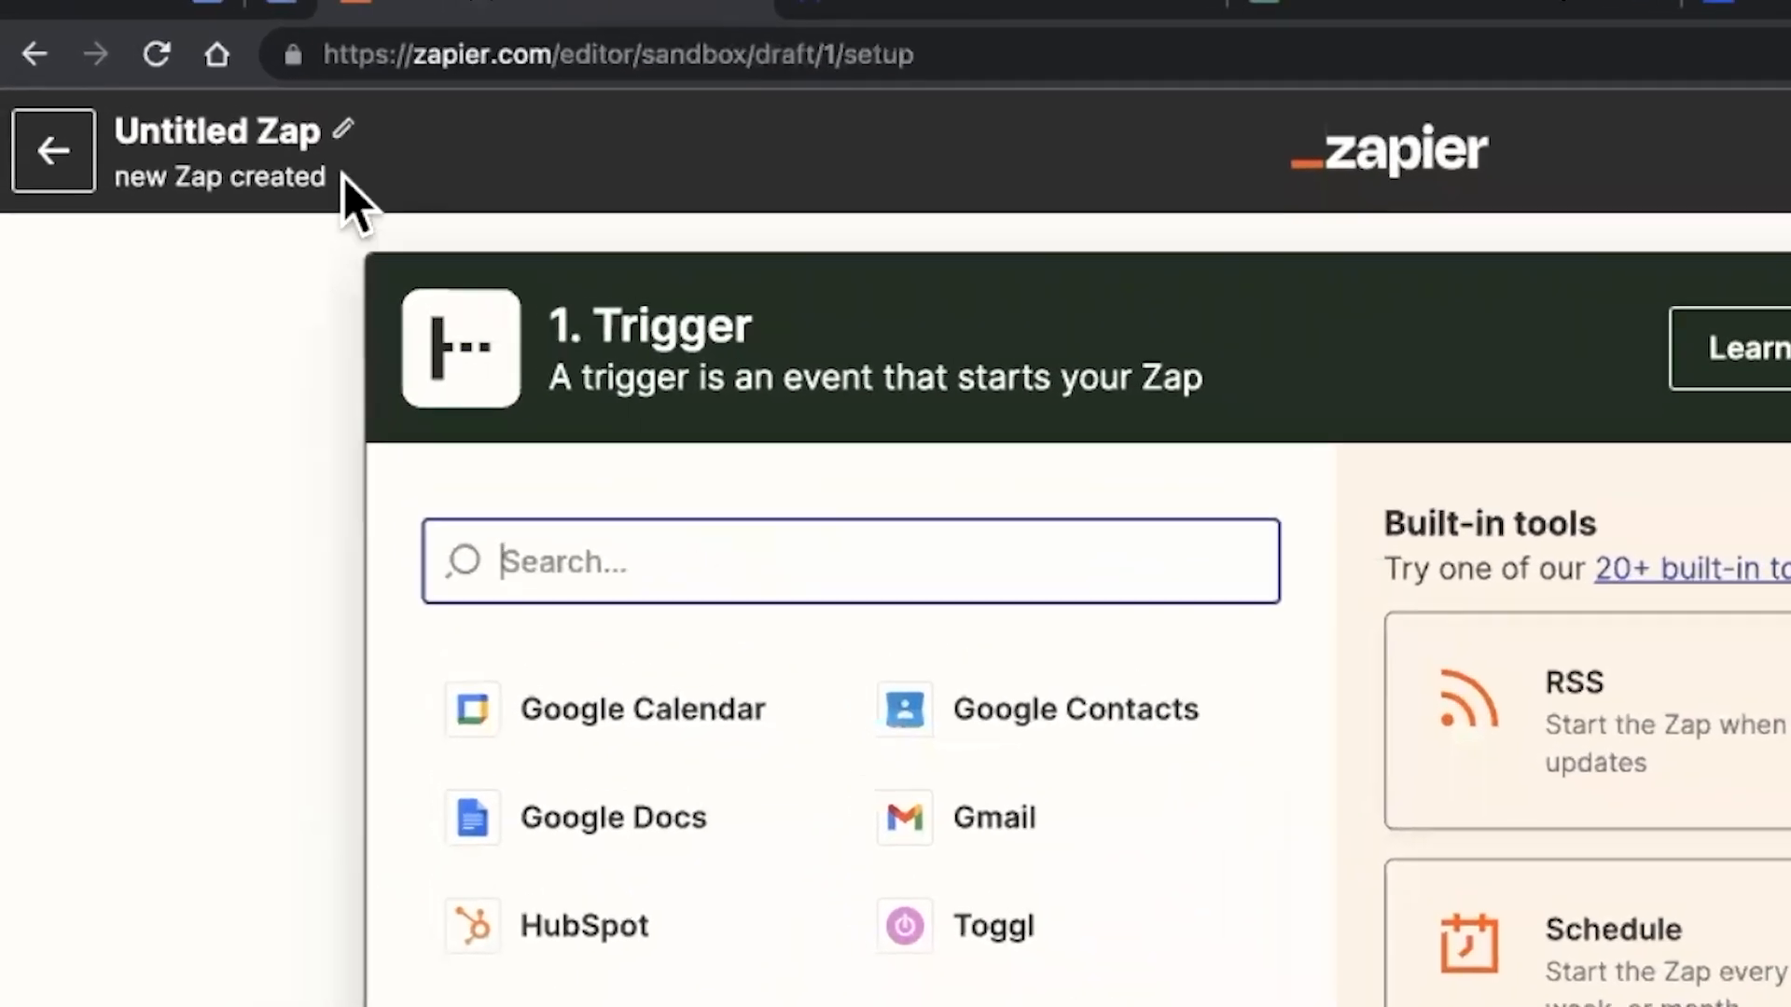
click(124, 59)
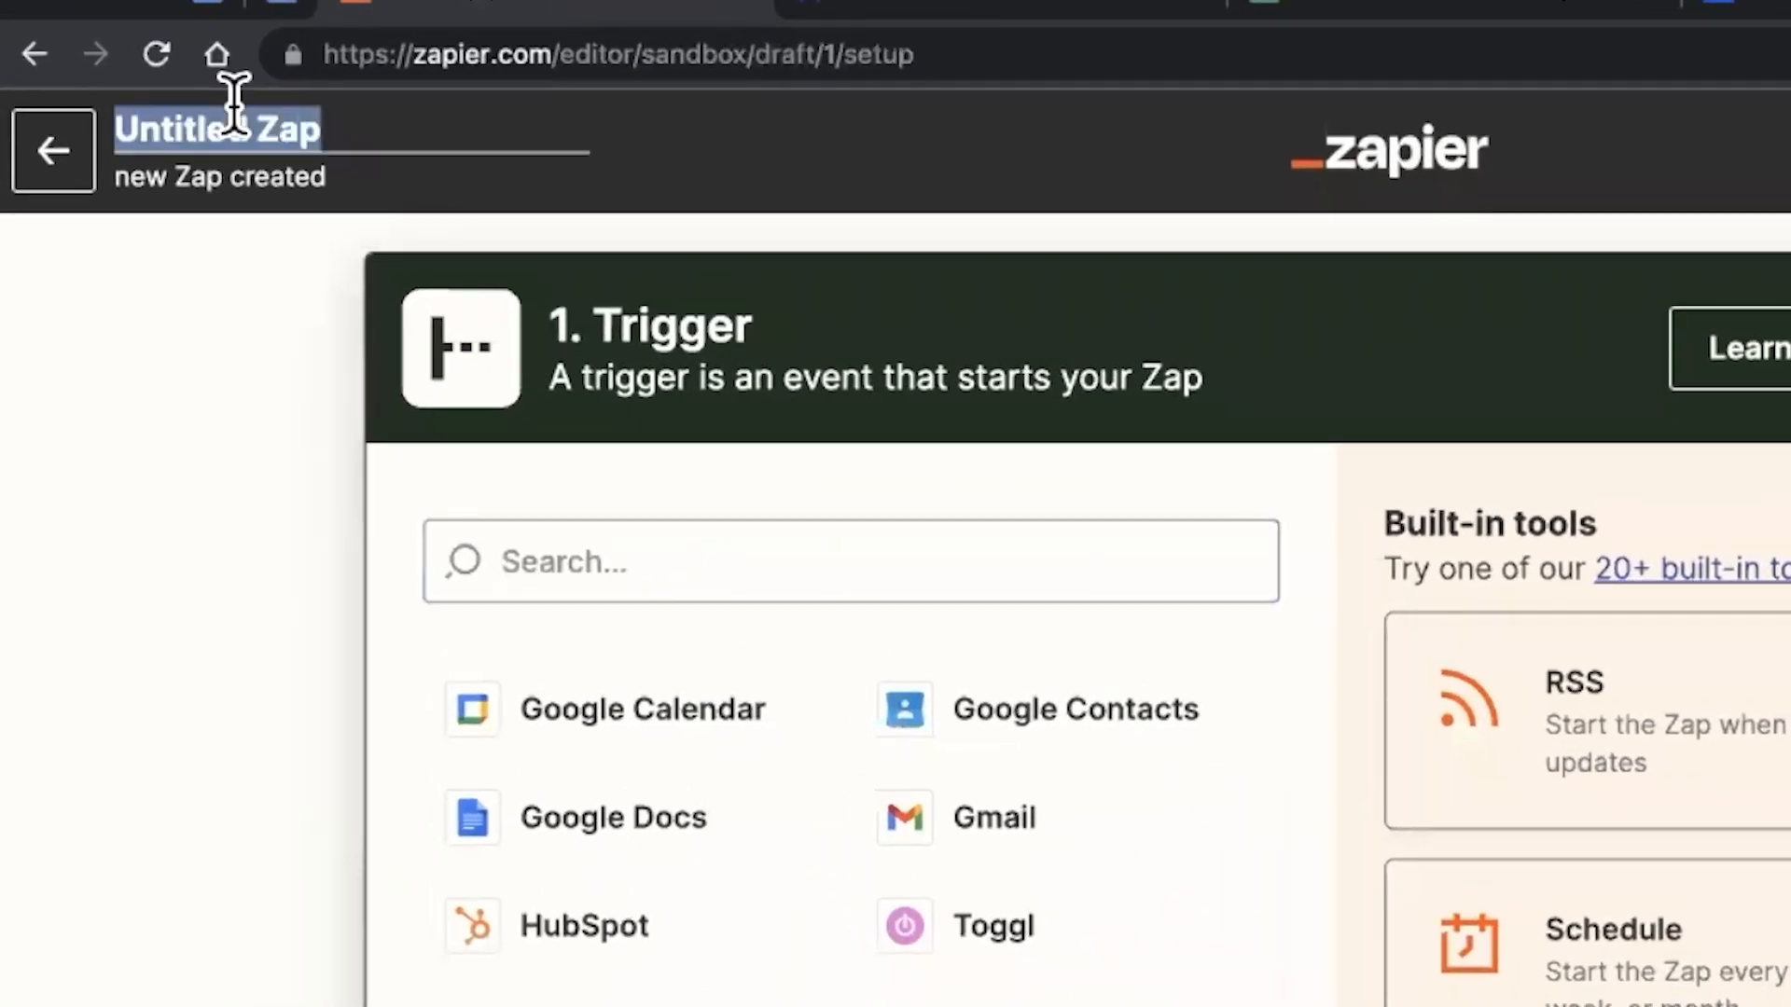
key(BackSpace)
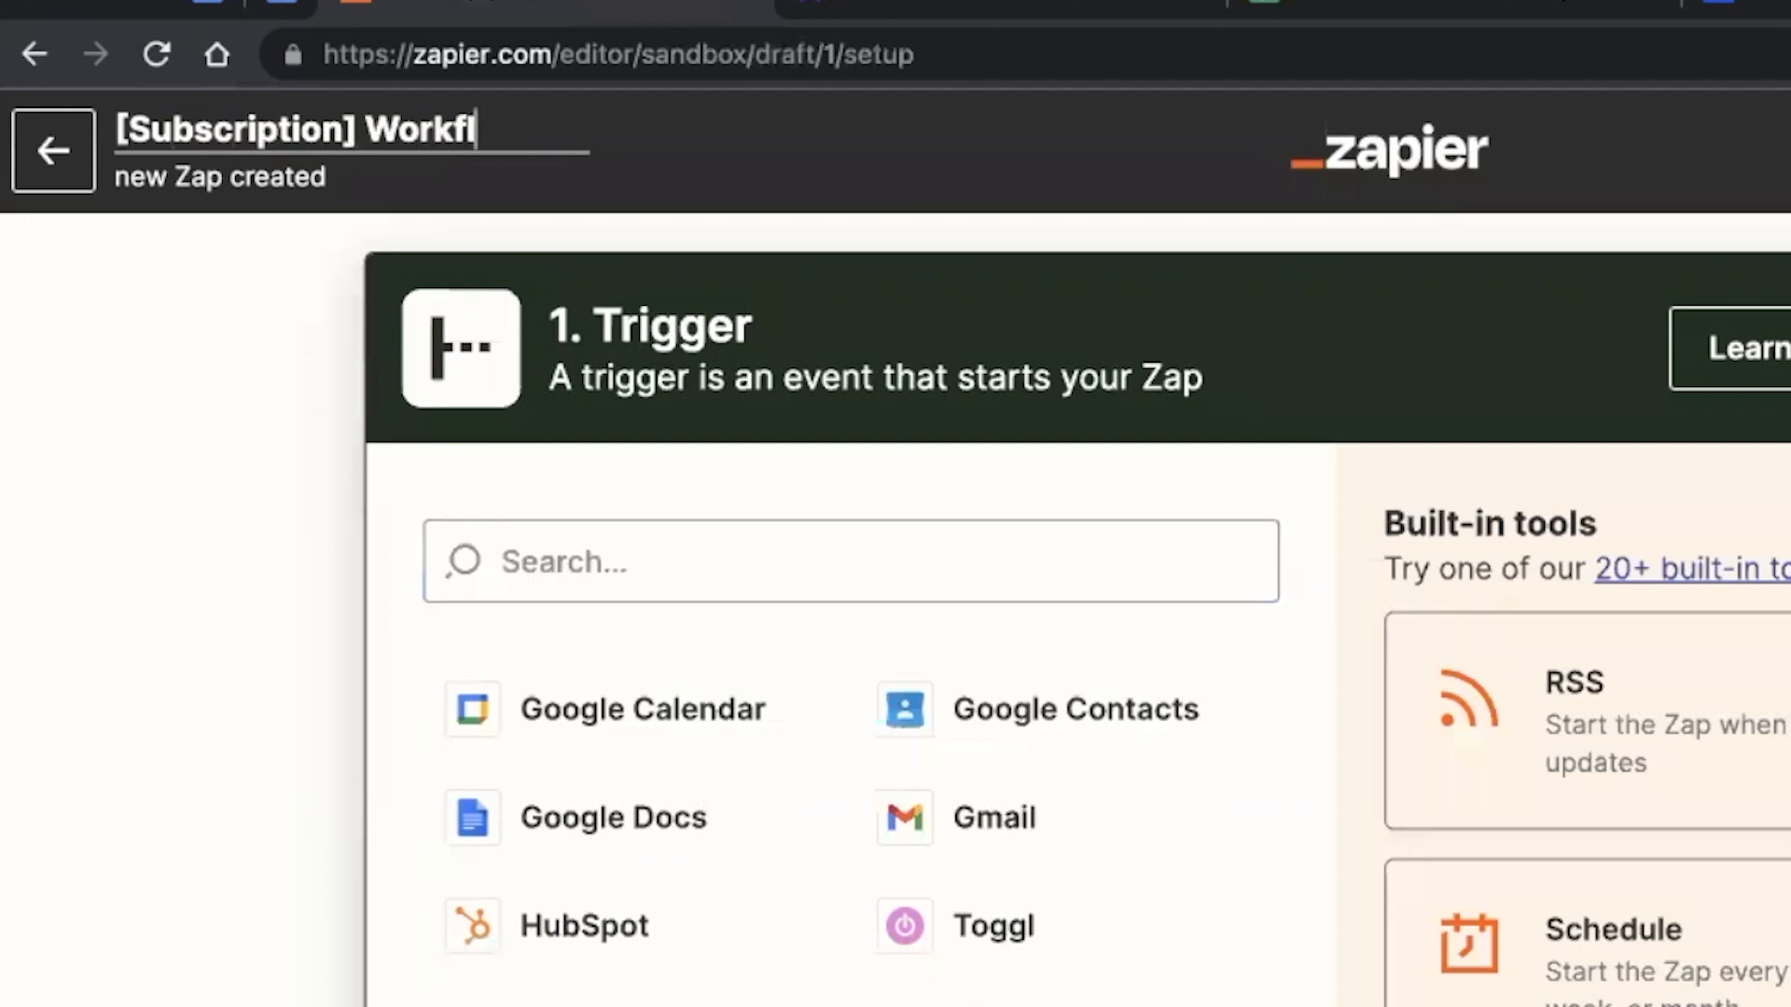
text([Subscription] Workflow 3B - Cancellation (> 30 )
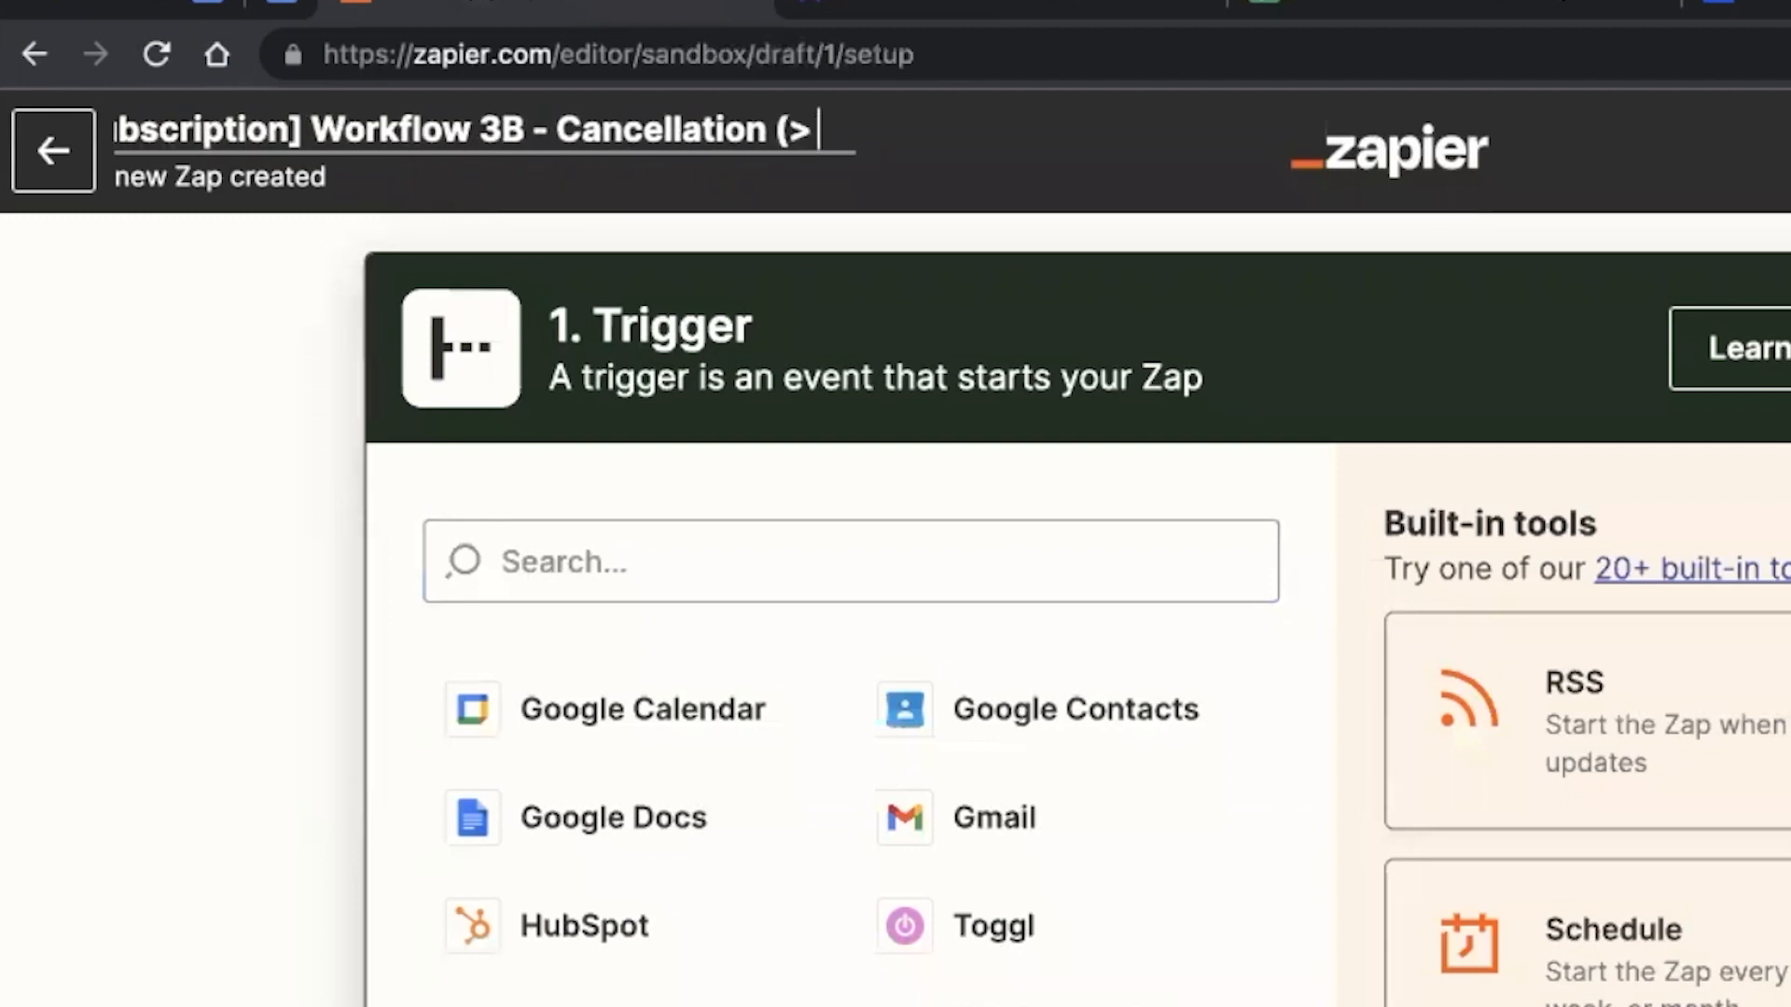
text(Days))
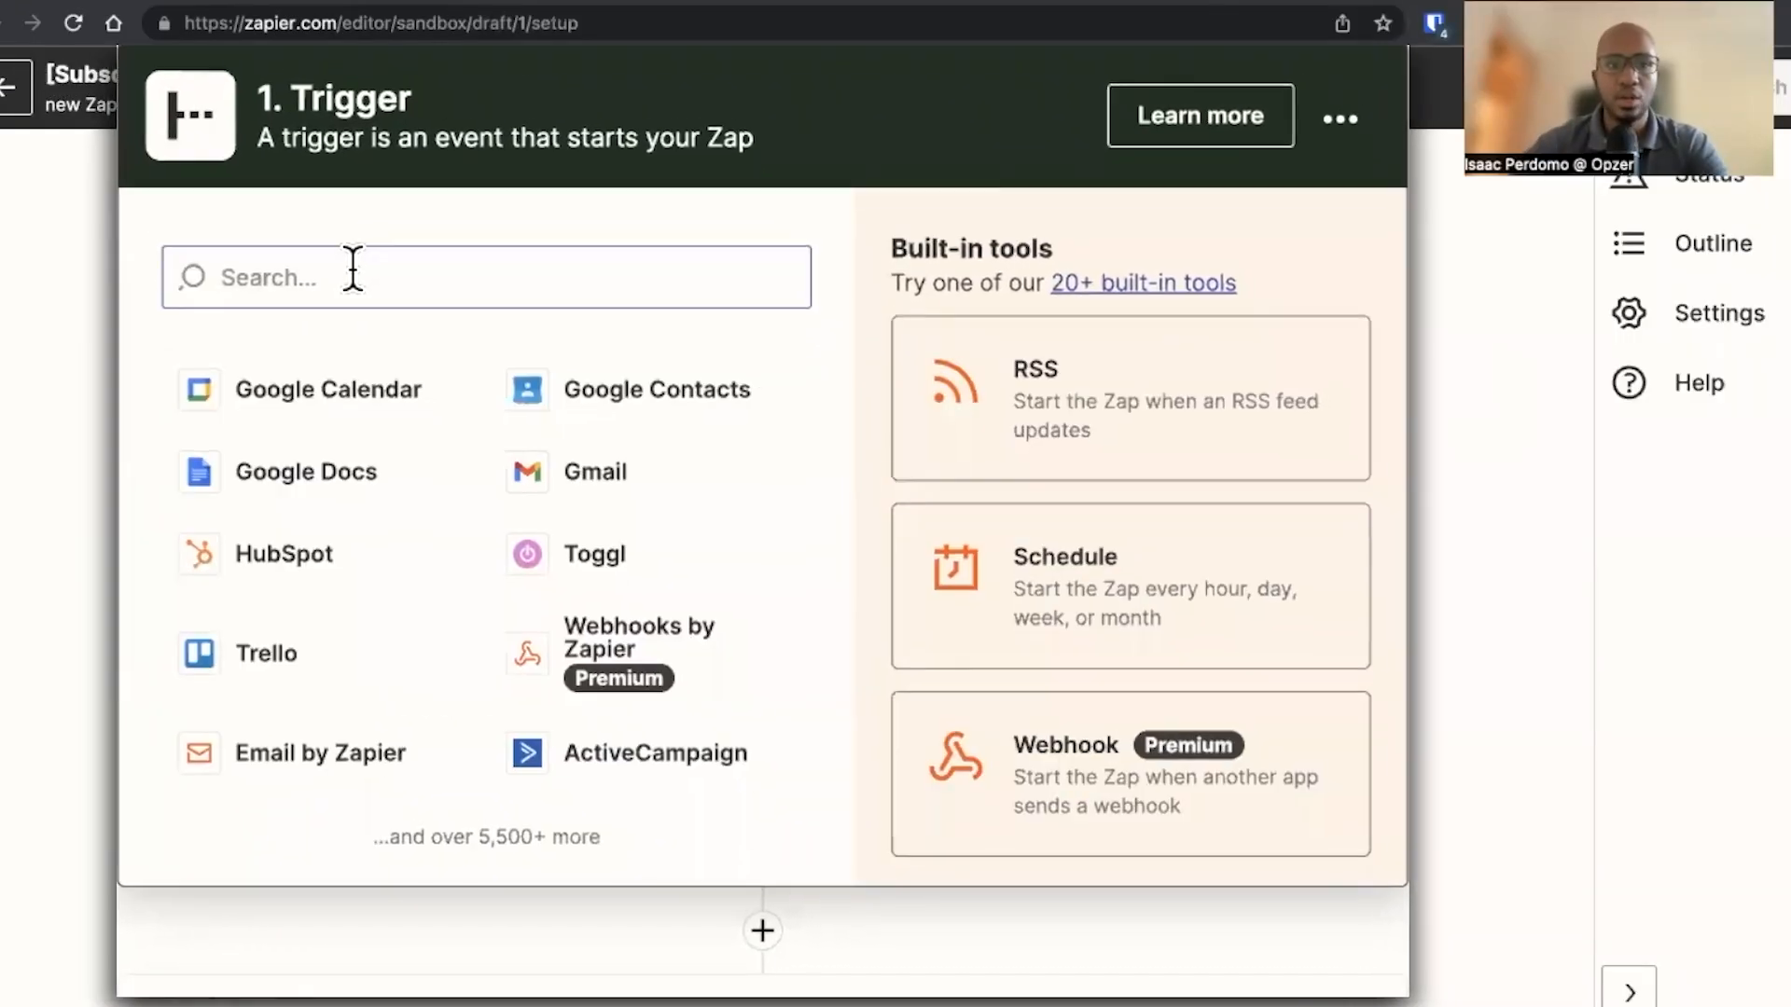
Set the trigger to ThriveCart with the Recurring Payments Cancelled event and continue past the account
click(686, 558)
text(thrive)
click(395, 384)
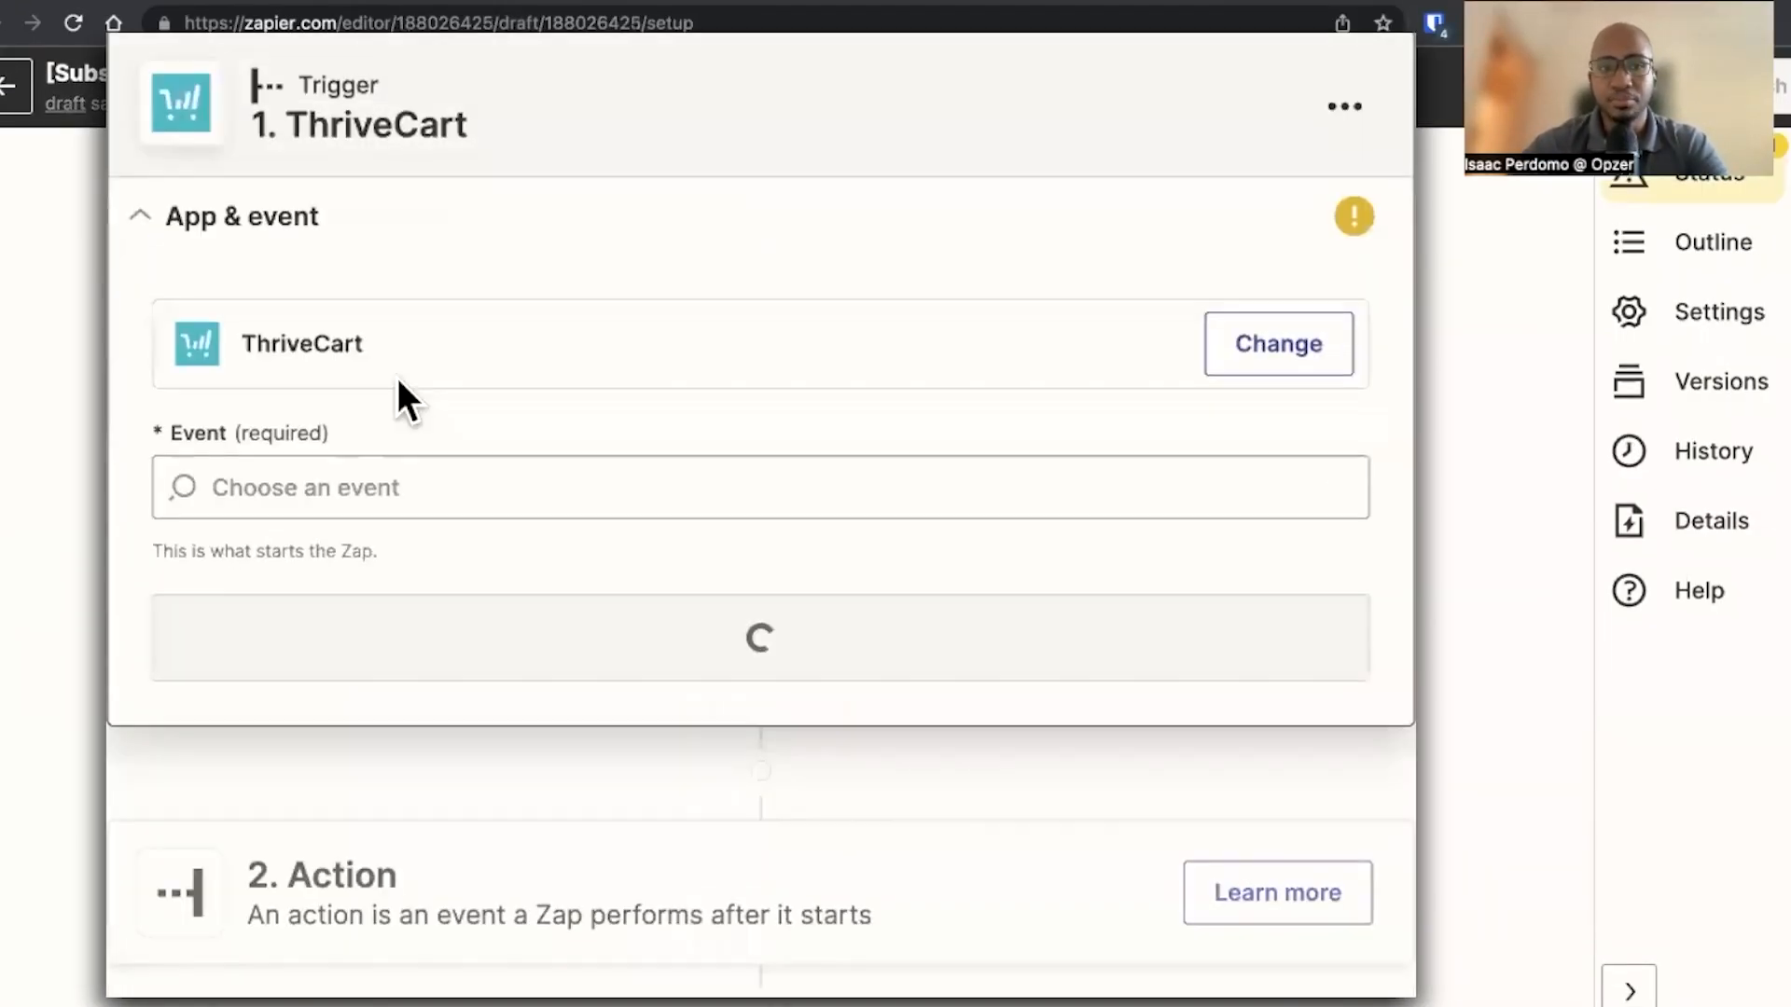
click(373, 487)
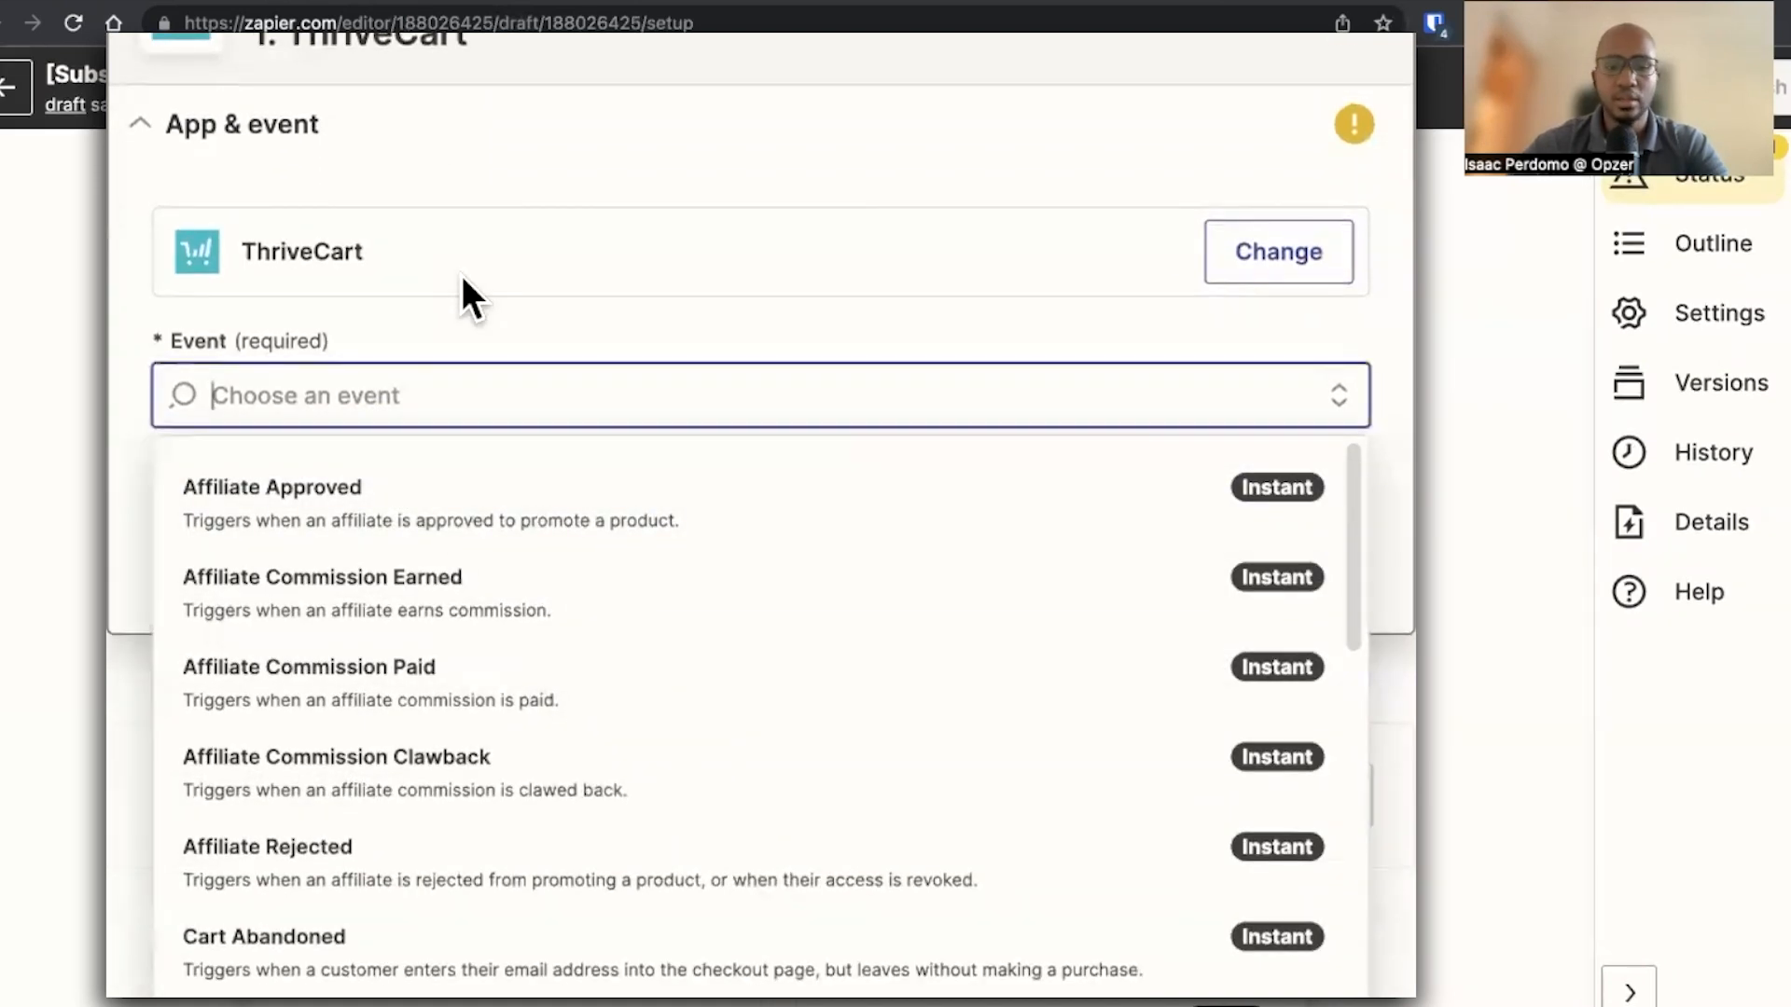
text(cance)
click(350, 499)
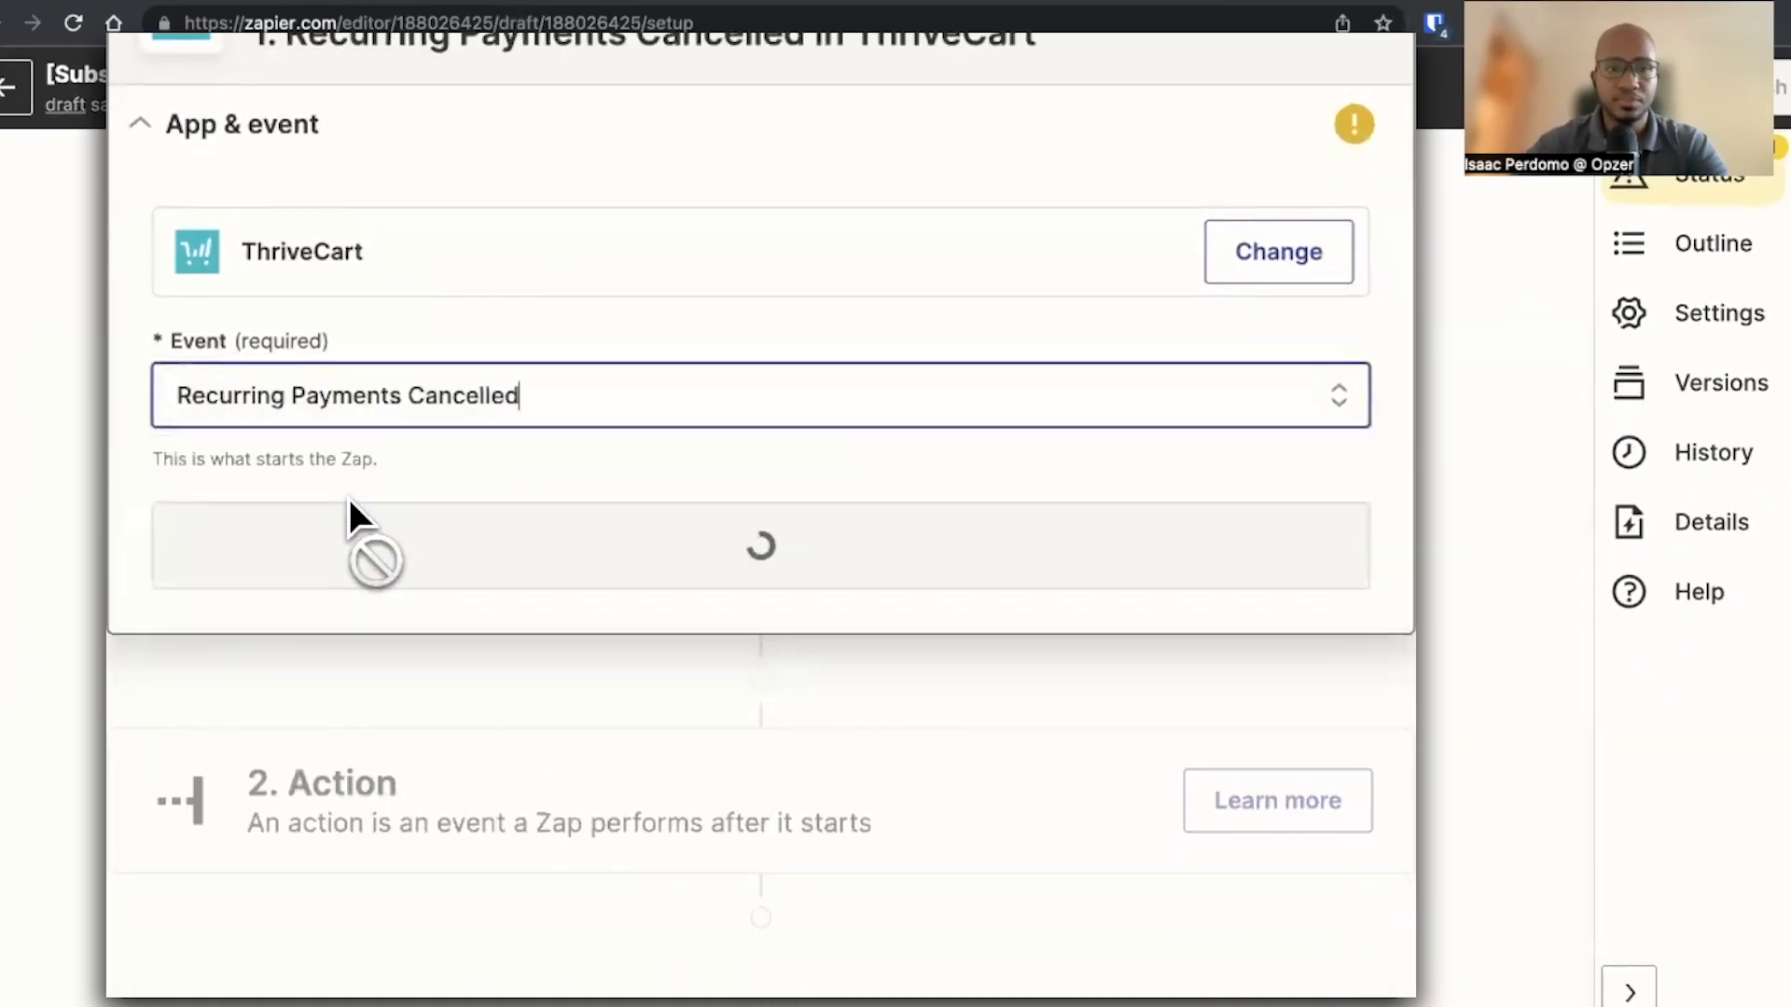
click(429, 559)
click(223, 586)
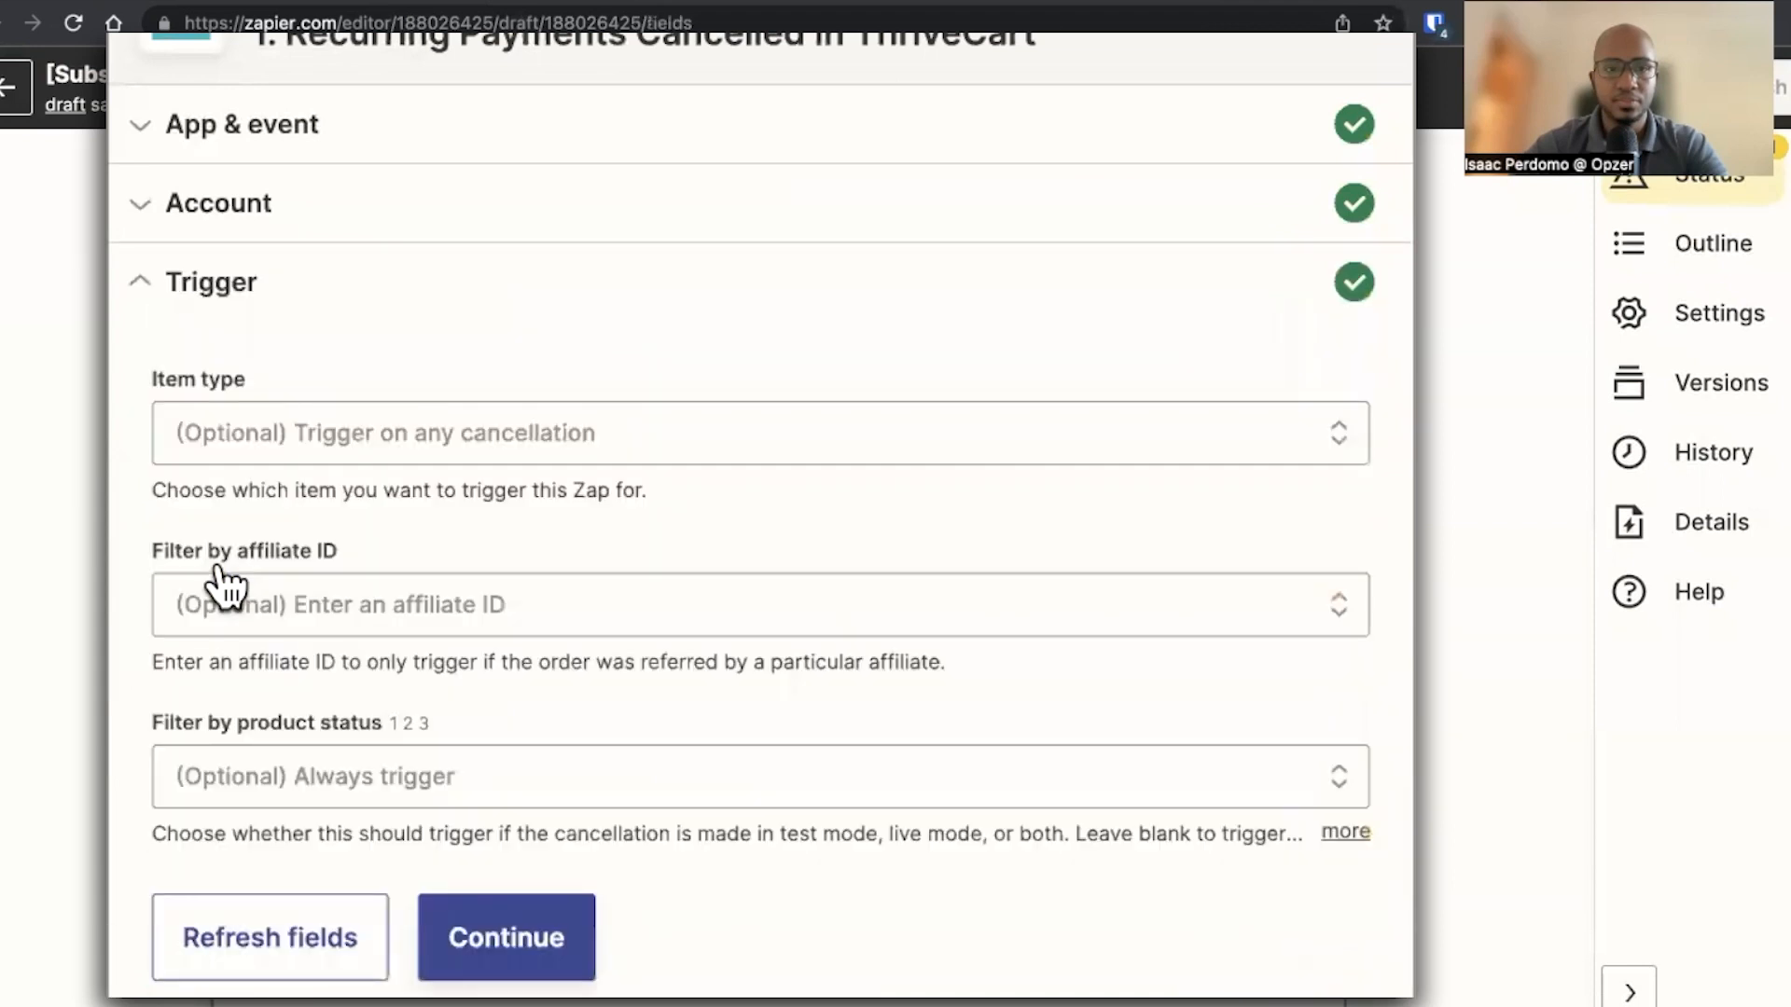
Set Item type to A product, or products and Product to Testing Product, then continue
click(333, 436)
click(369, 620)
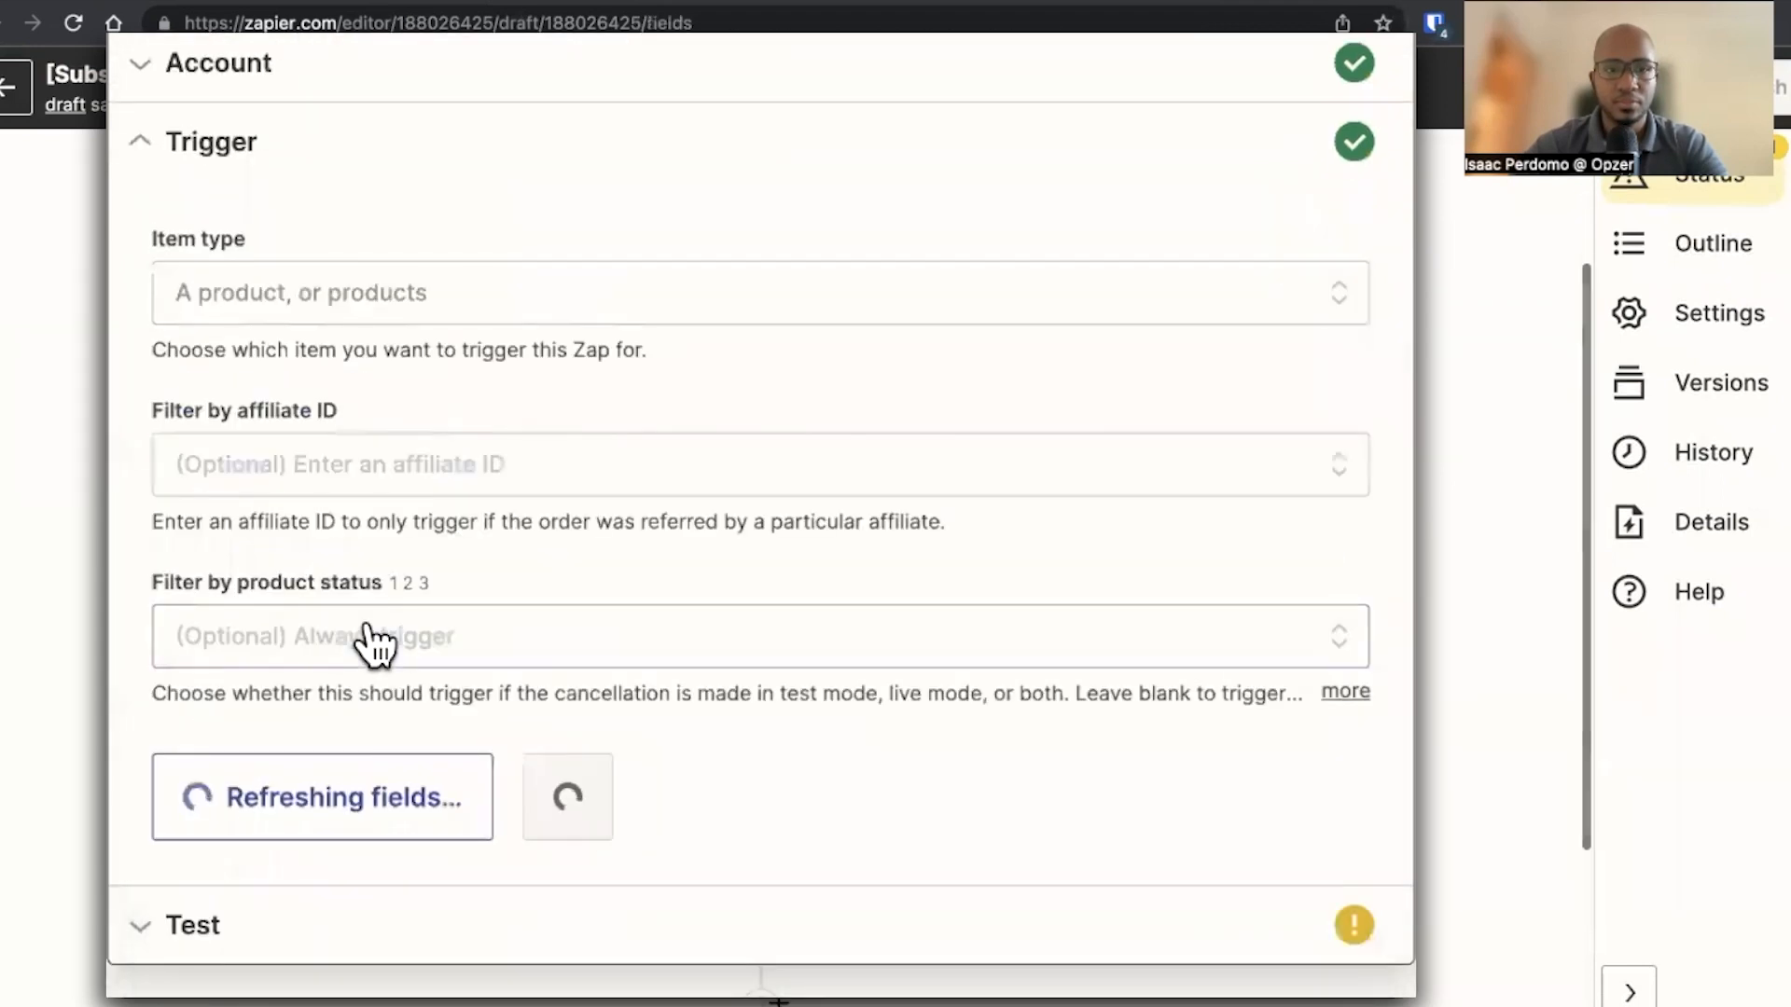
click(364, 471)
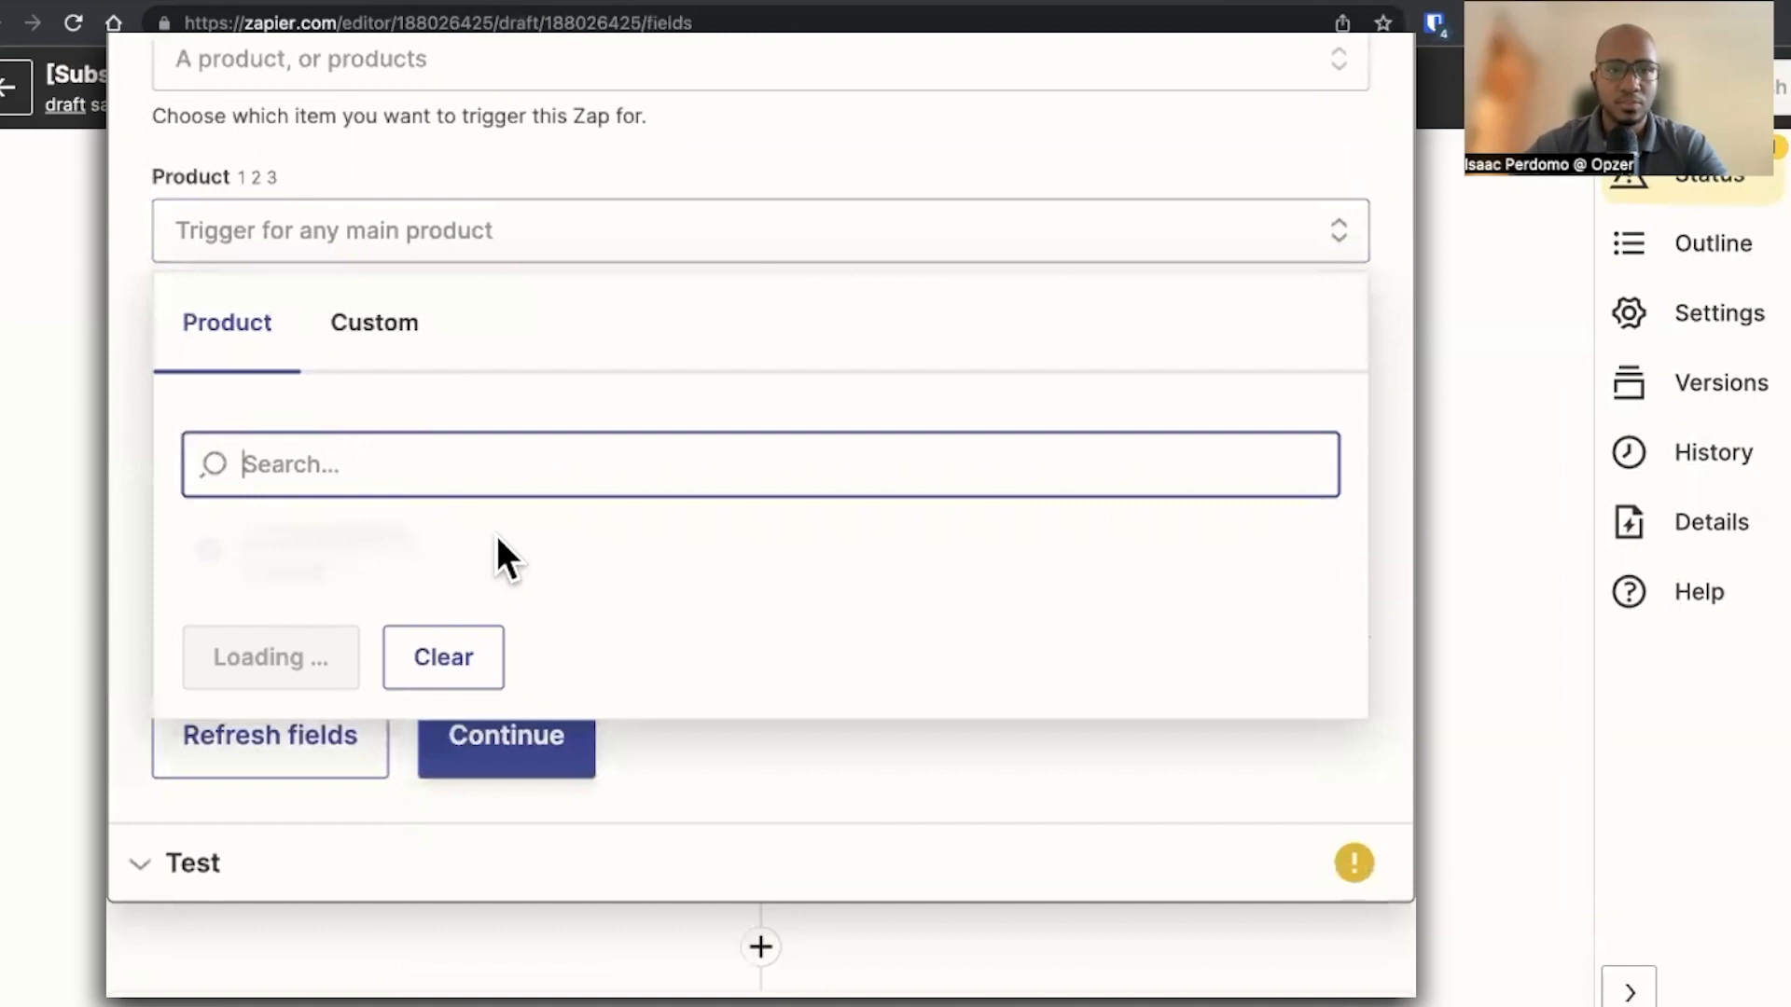
click(444, 560)
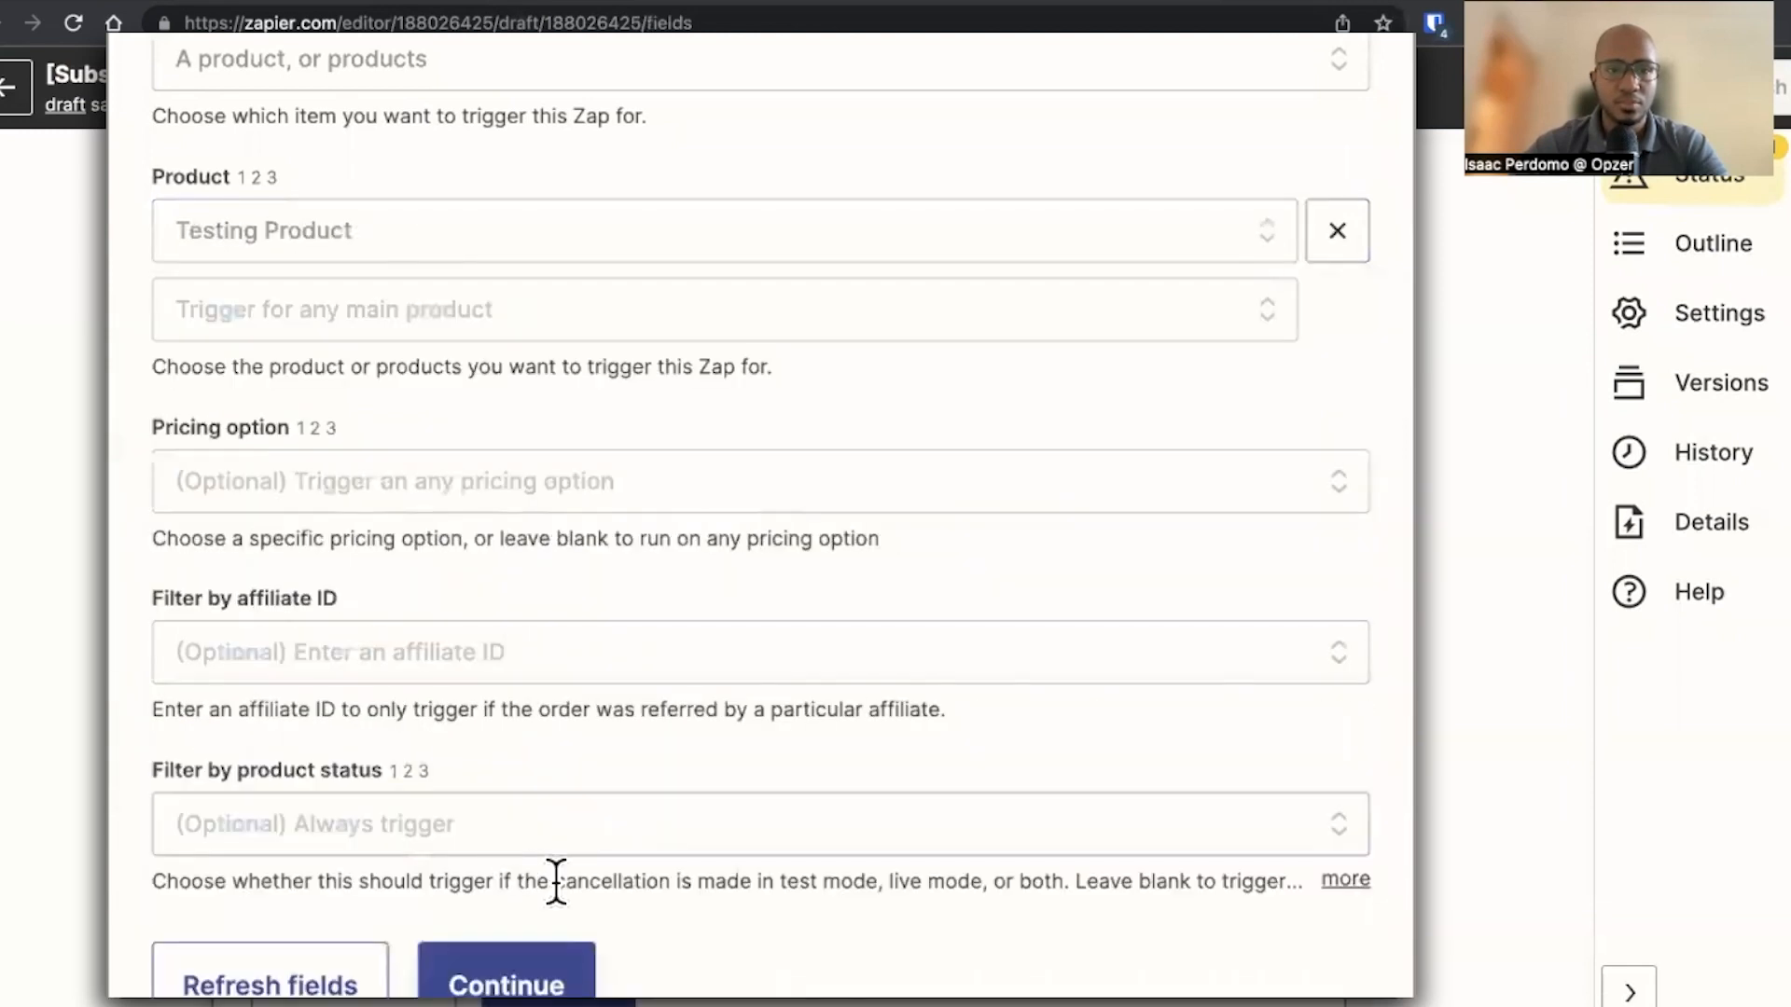
click(532, 975)
Test the trigger, review the found cancellation record and continue
click(728, 485)
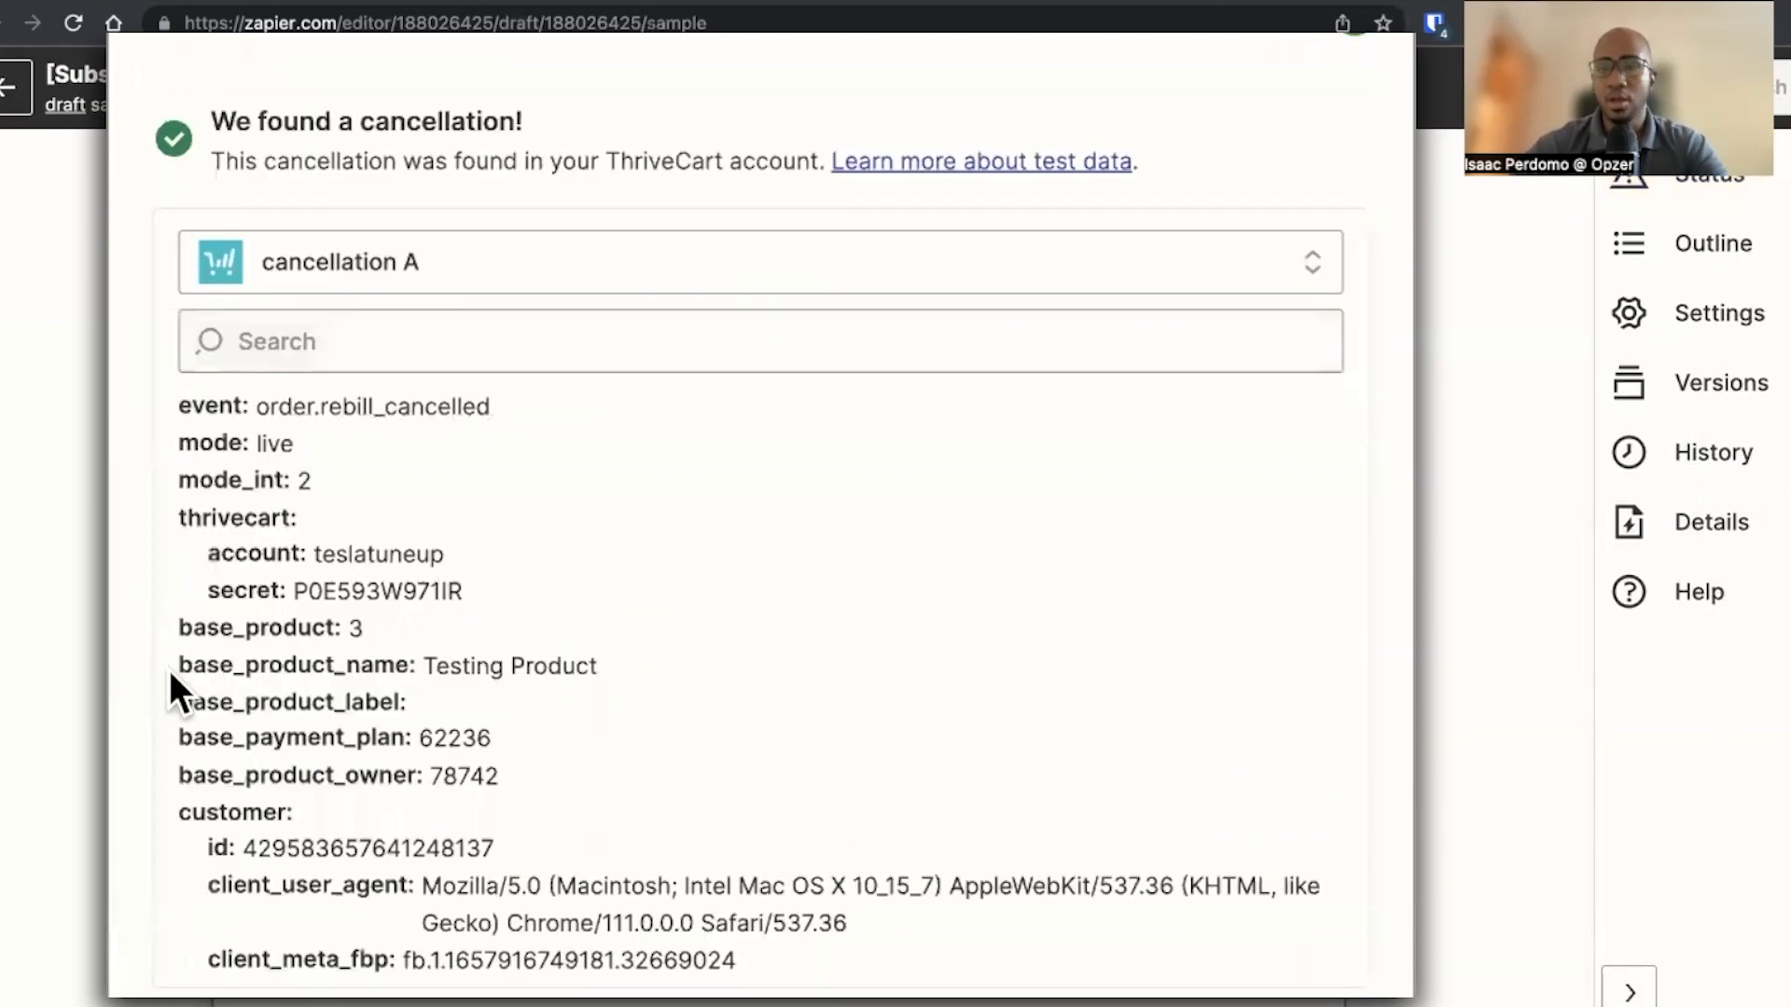
scroll(170, 669, down, 5)
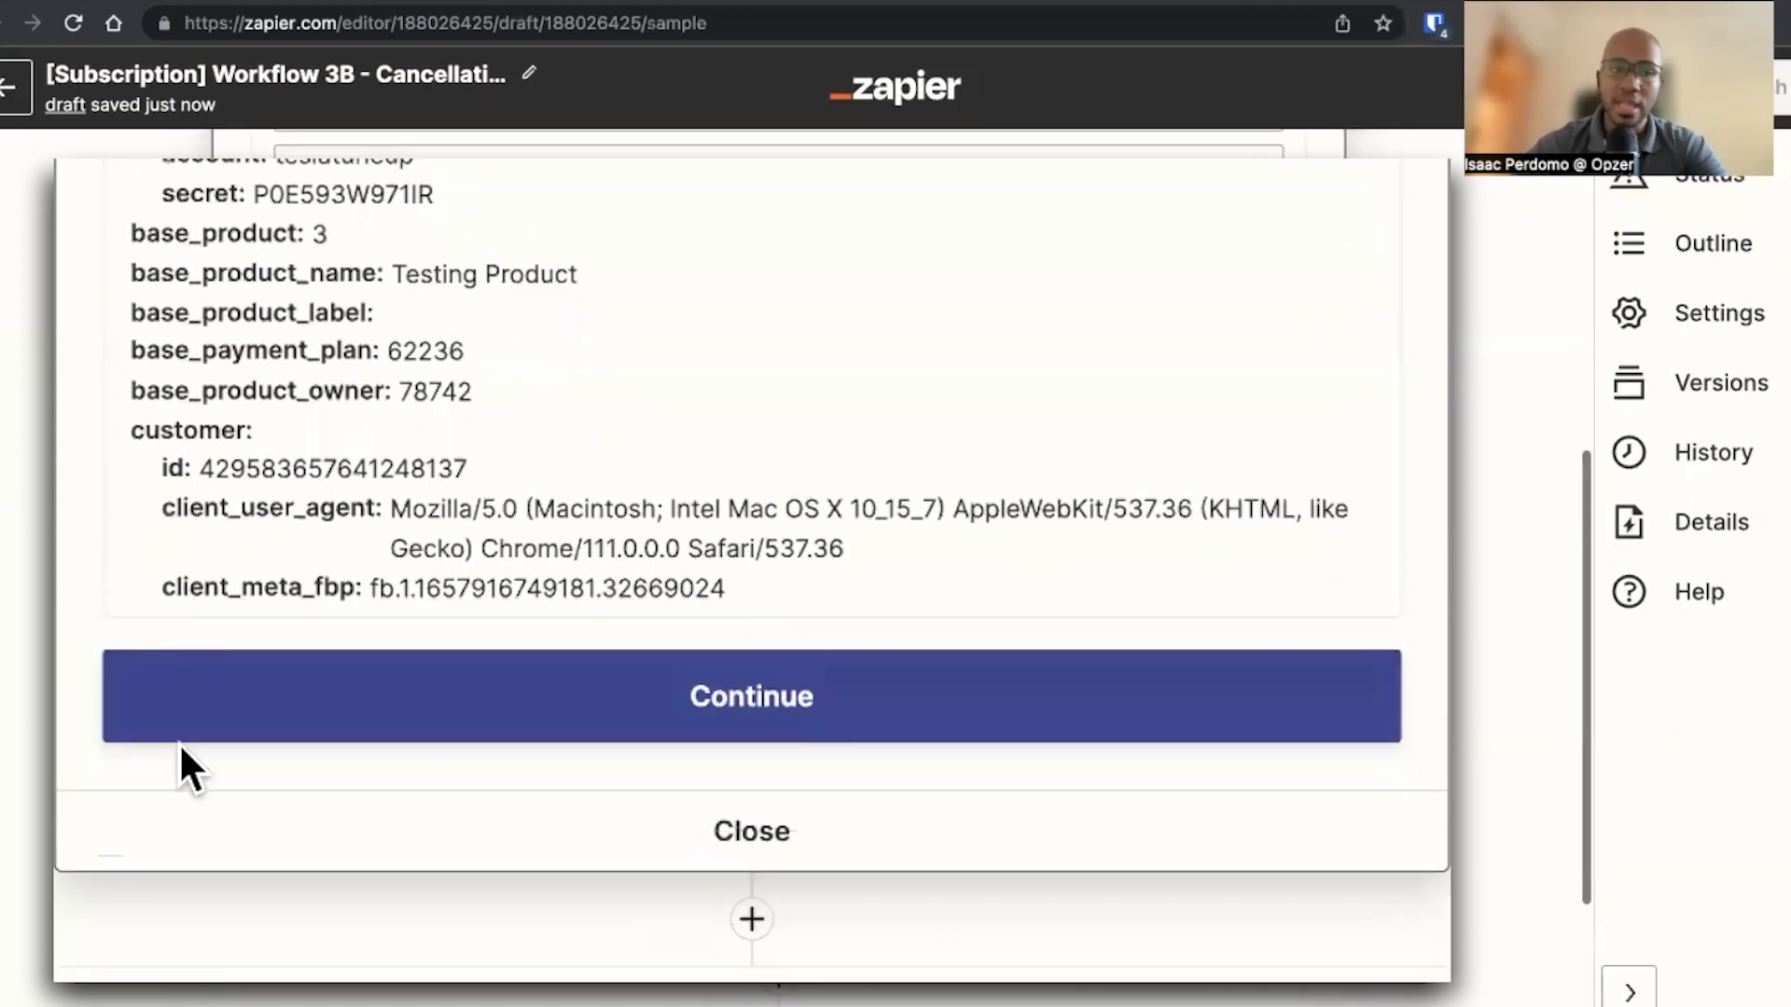
click(187, 735)
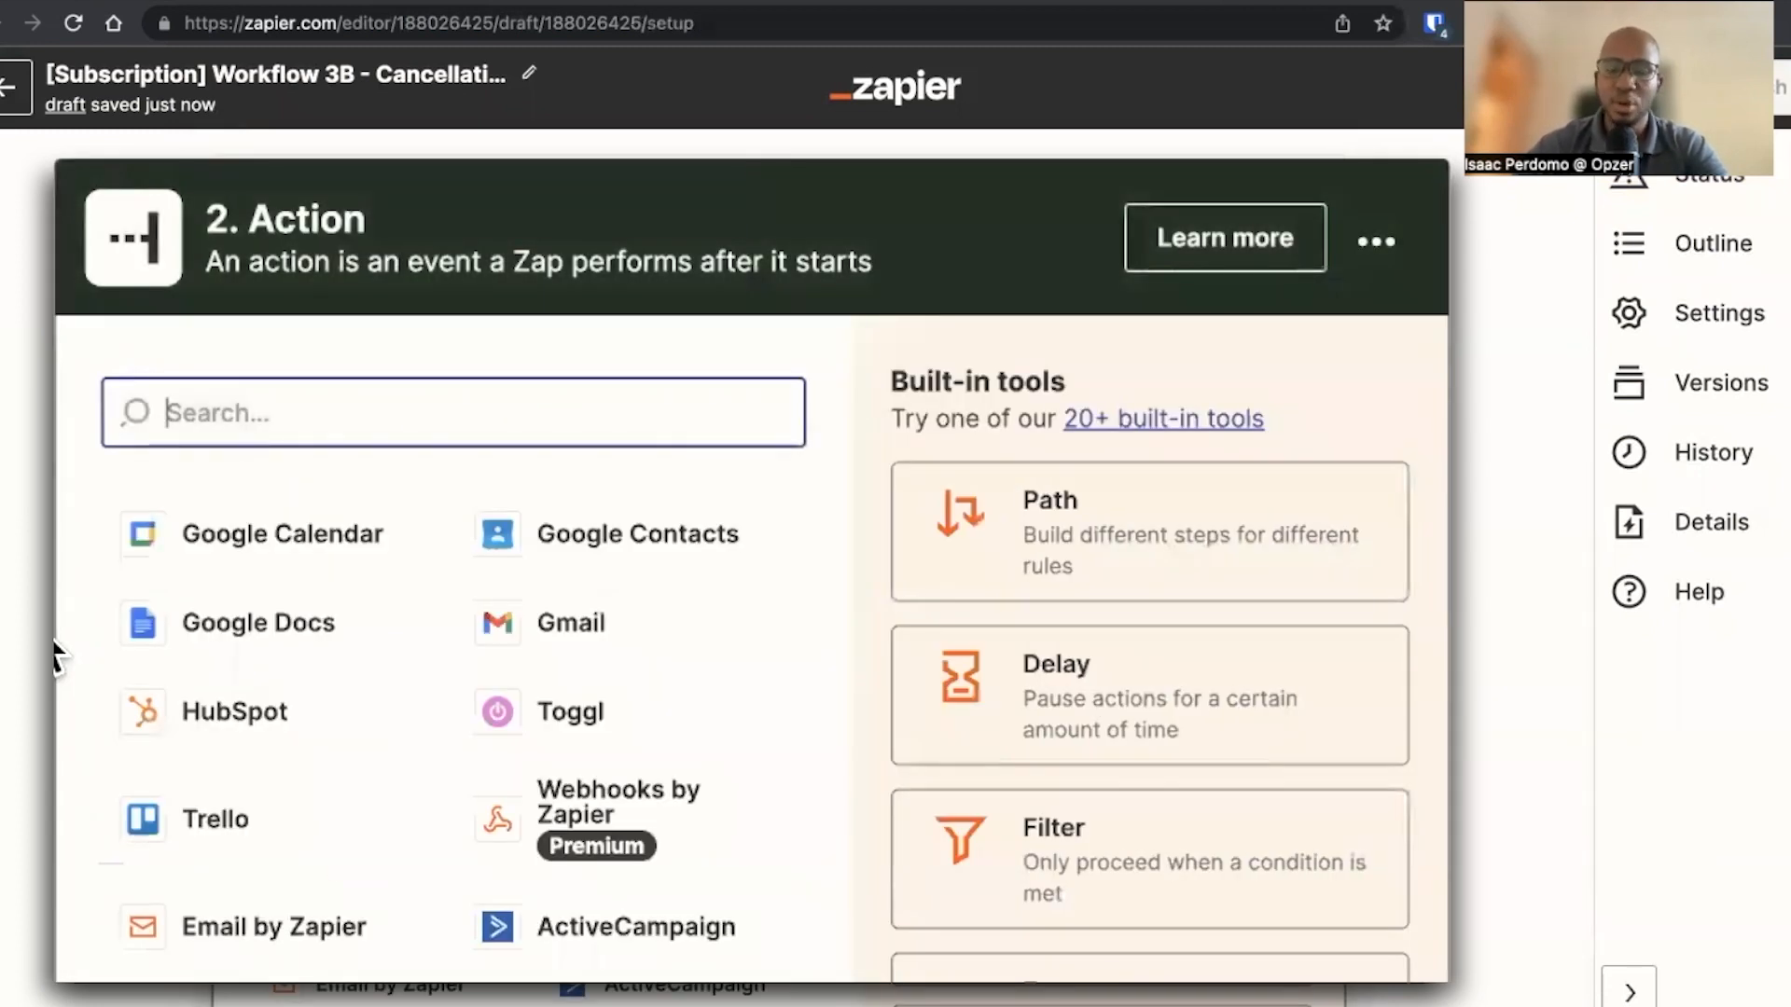
Add a Google Sheets action step, glancing at the target spreadsheet's Email and Billing End Date columns
text(google)
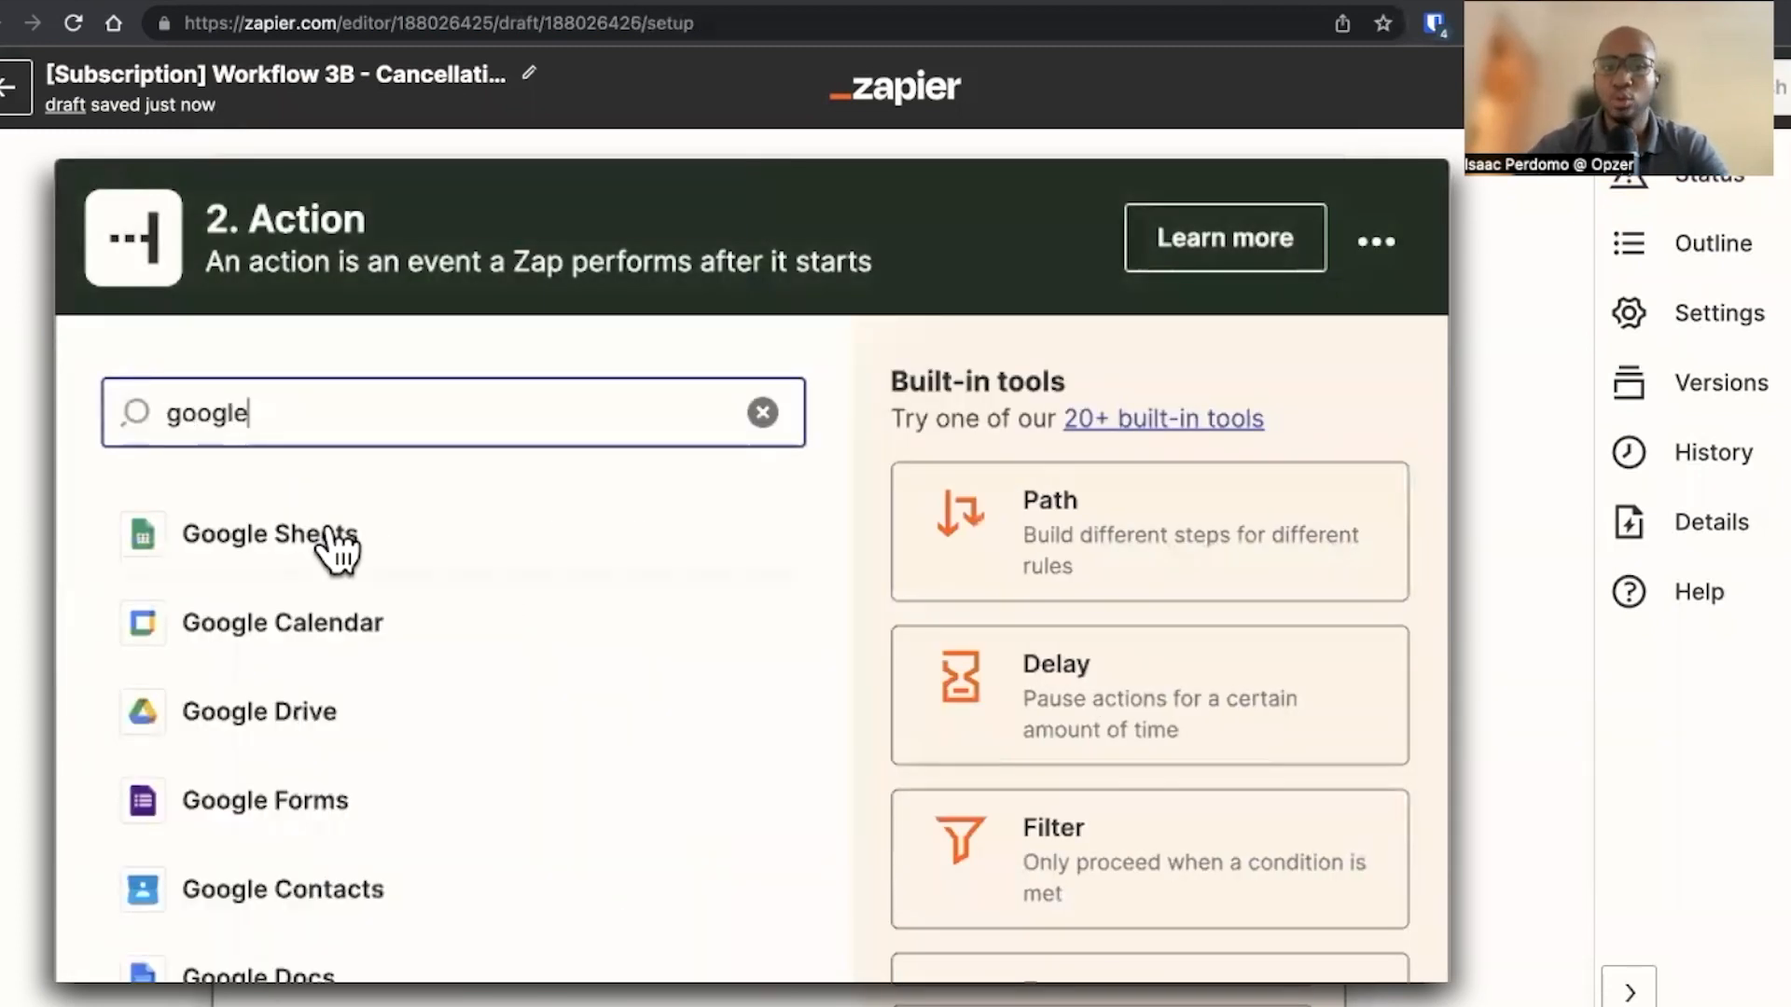
click(337, 537)
click(611, 3)
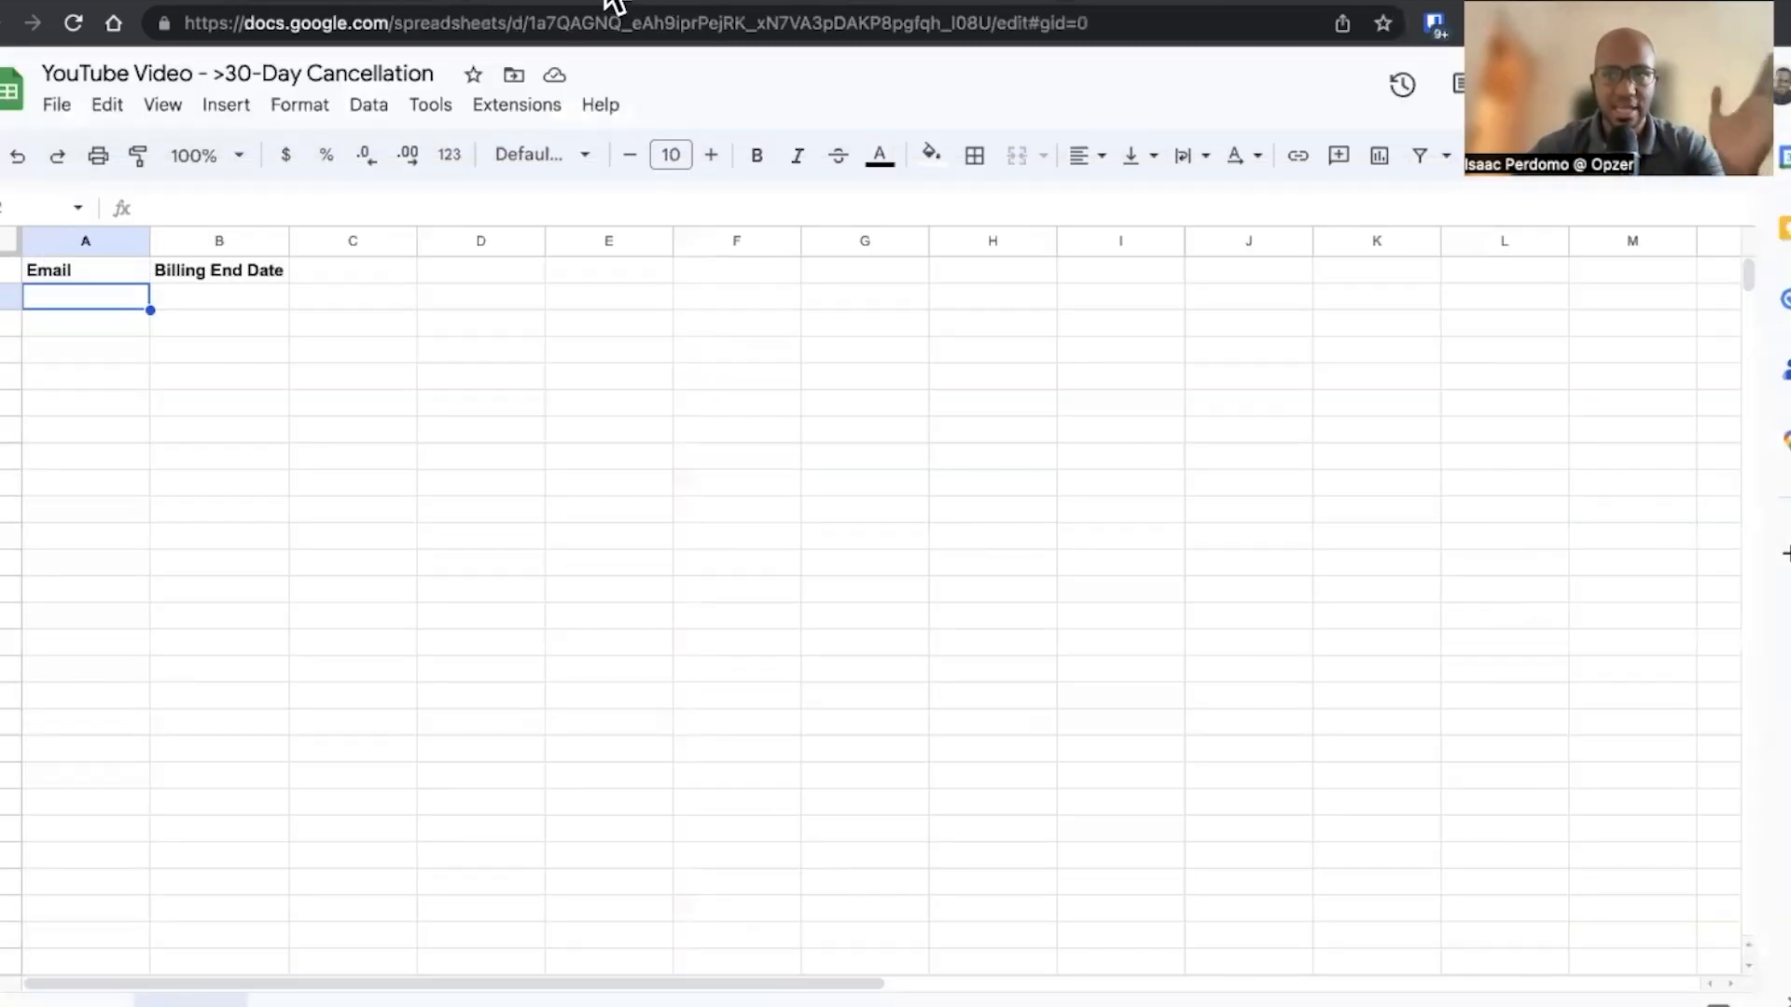
click(345, 3)
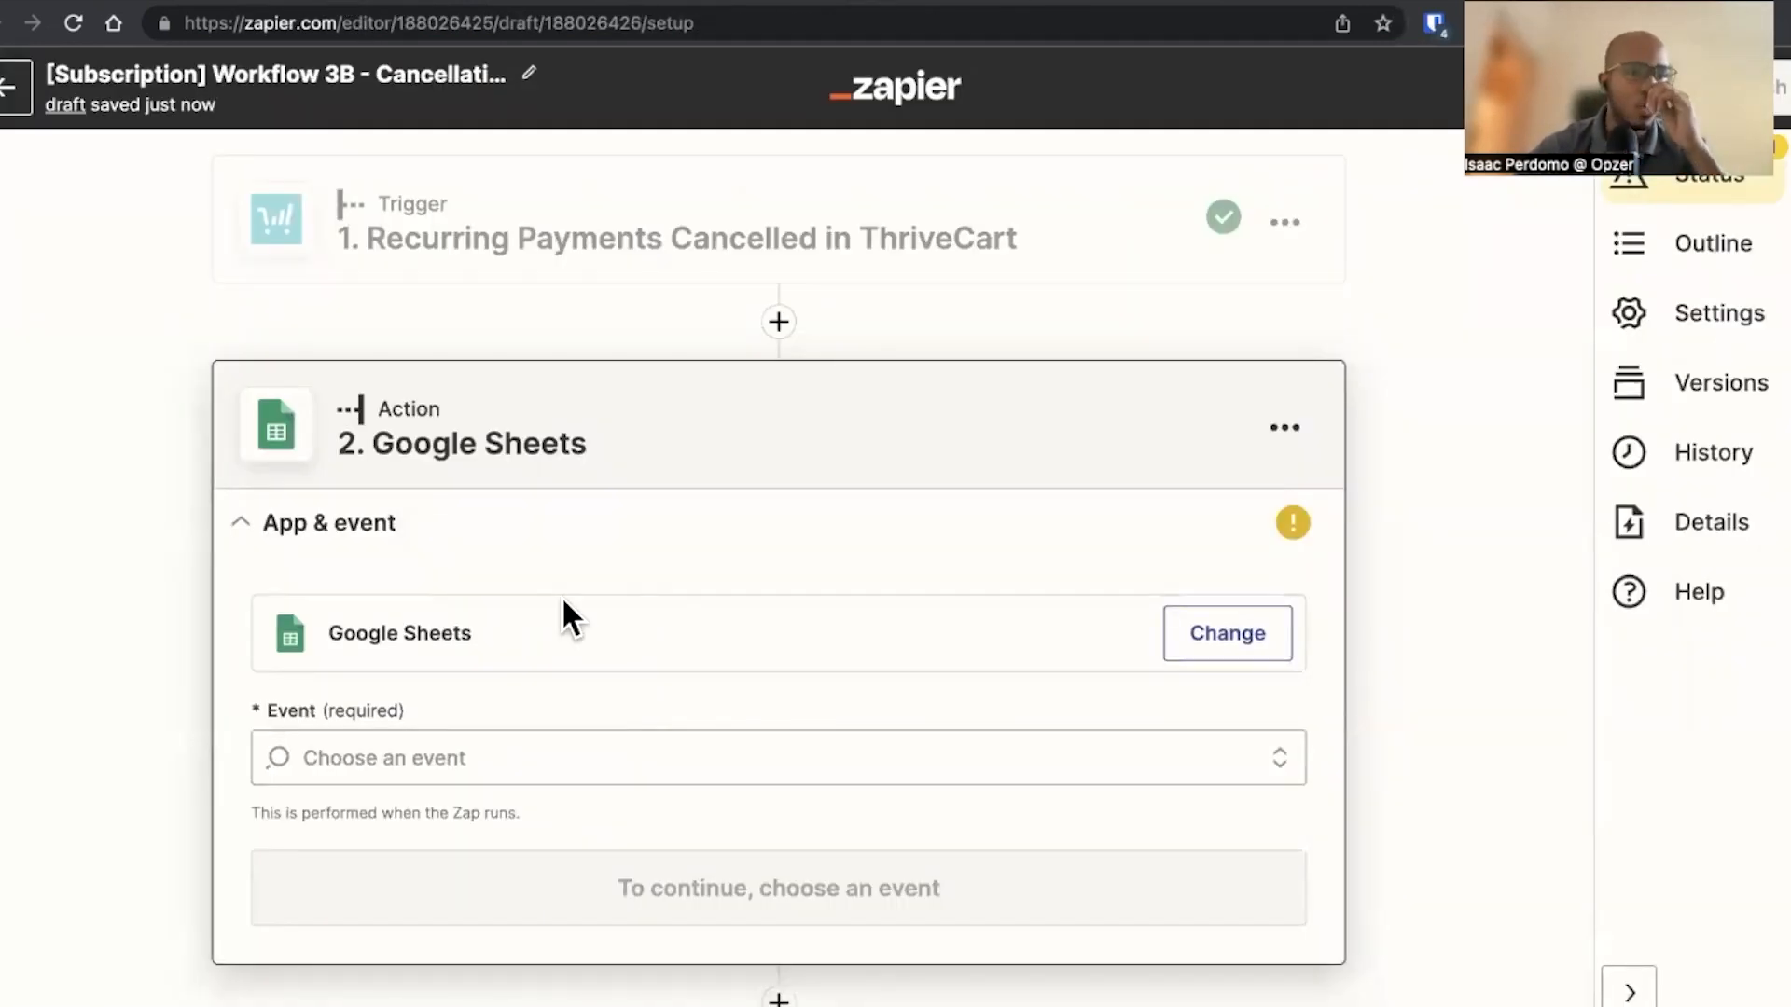
Set the action event to Create Spreadsheet Row, choose the connected Google Sheets account and continue
click(545, 776)
scroll(572, 631, down, 2)
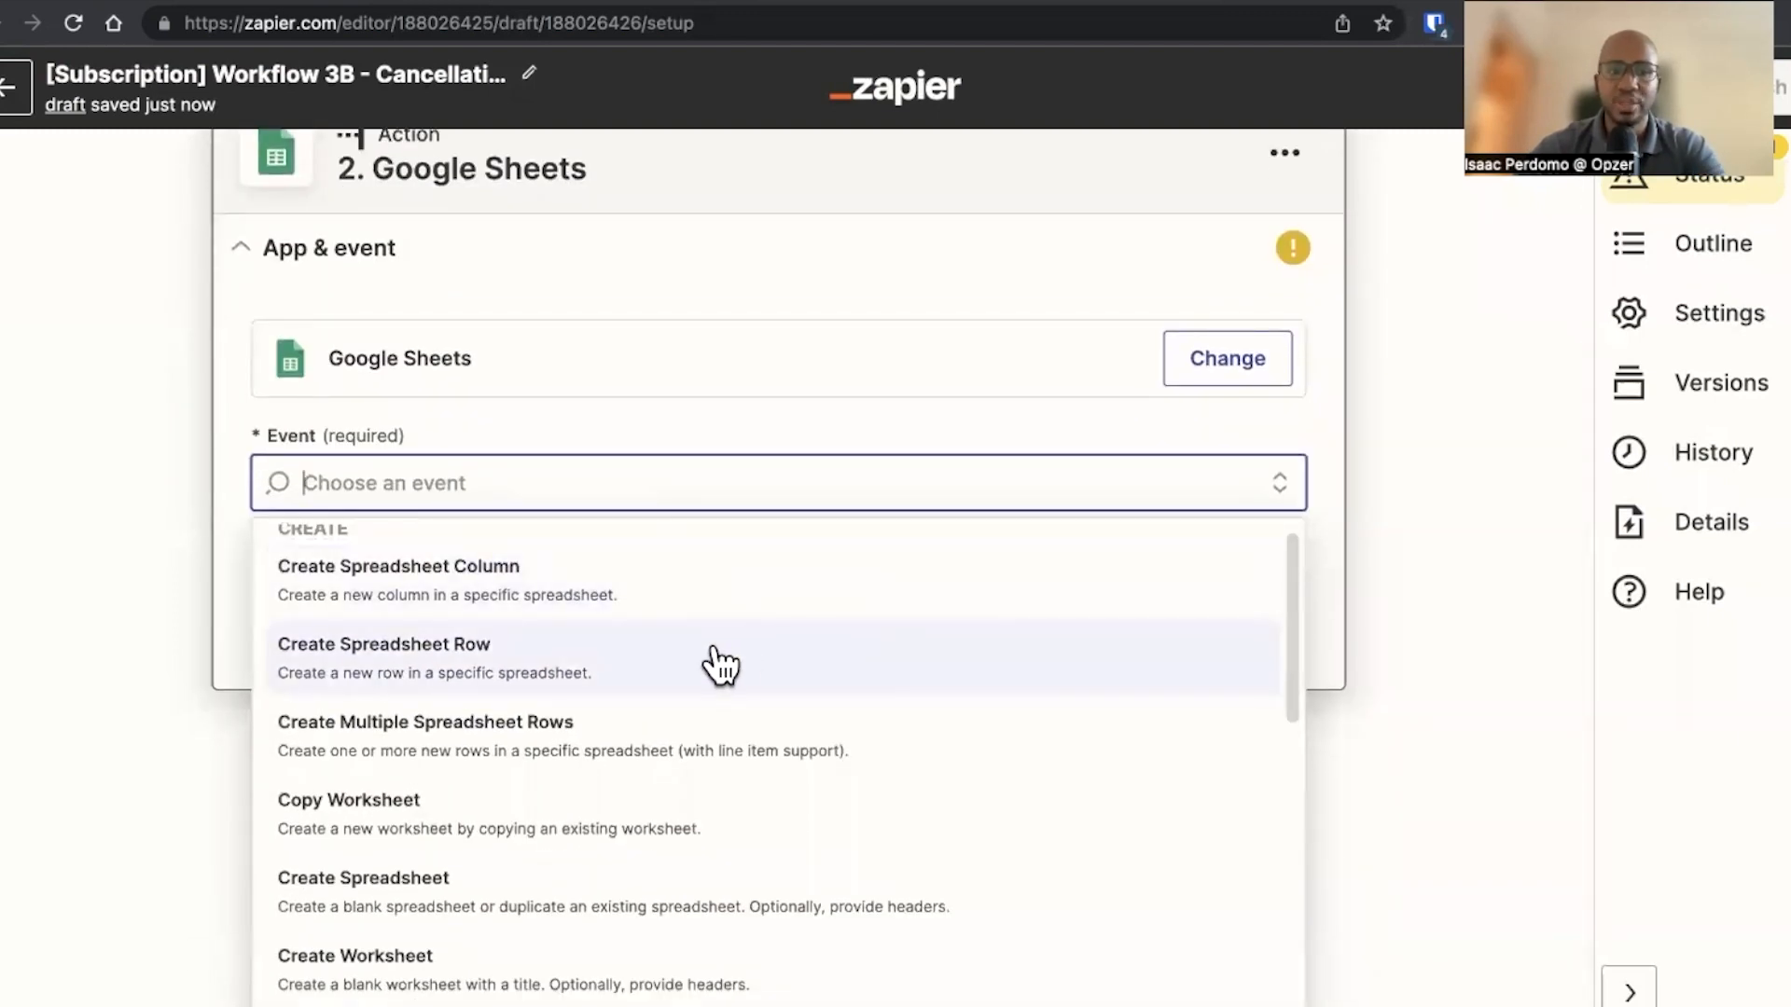
text(create)
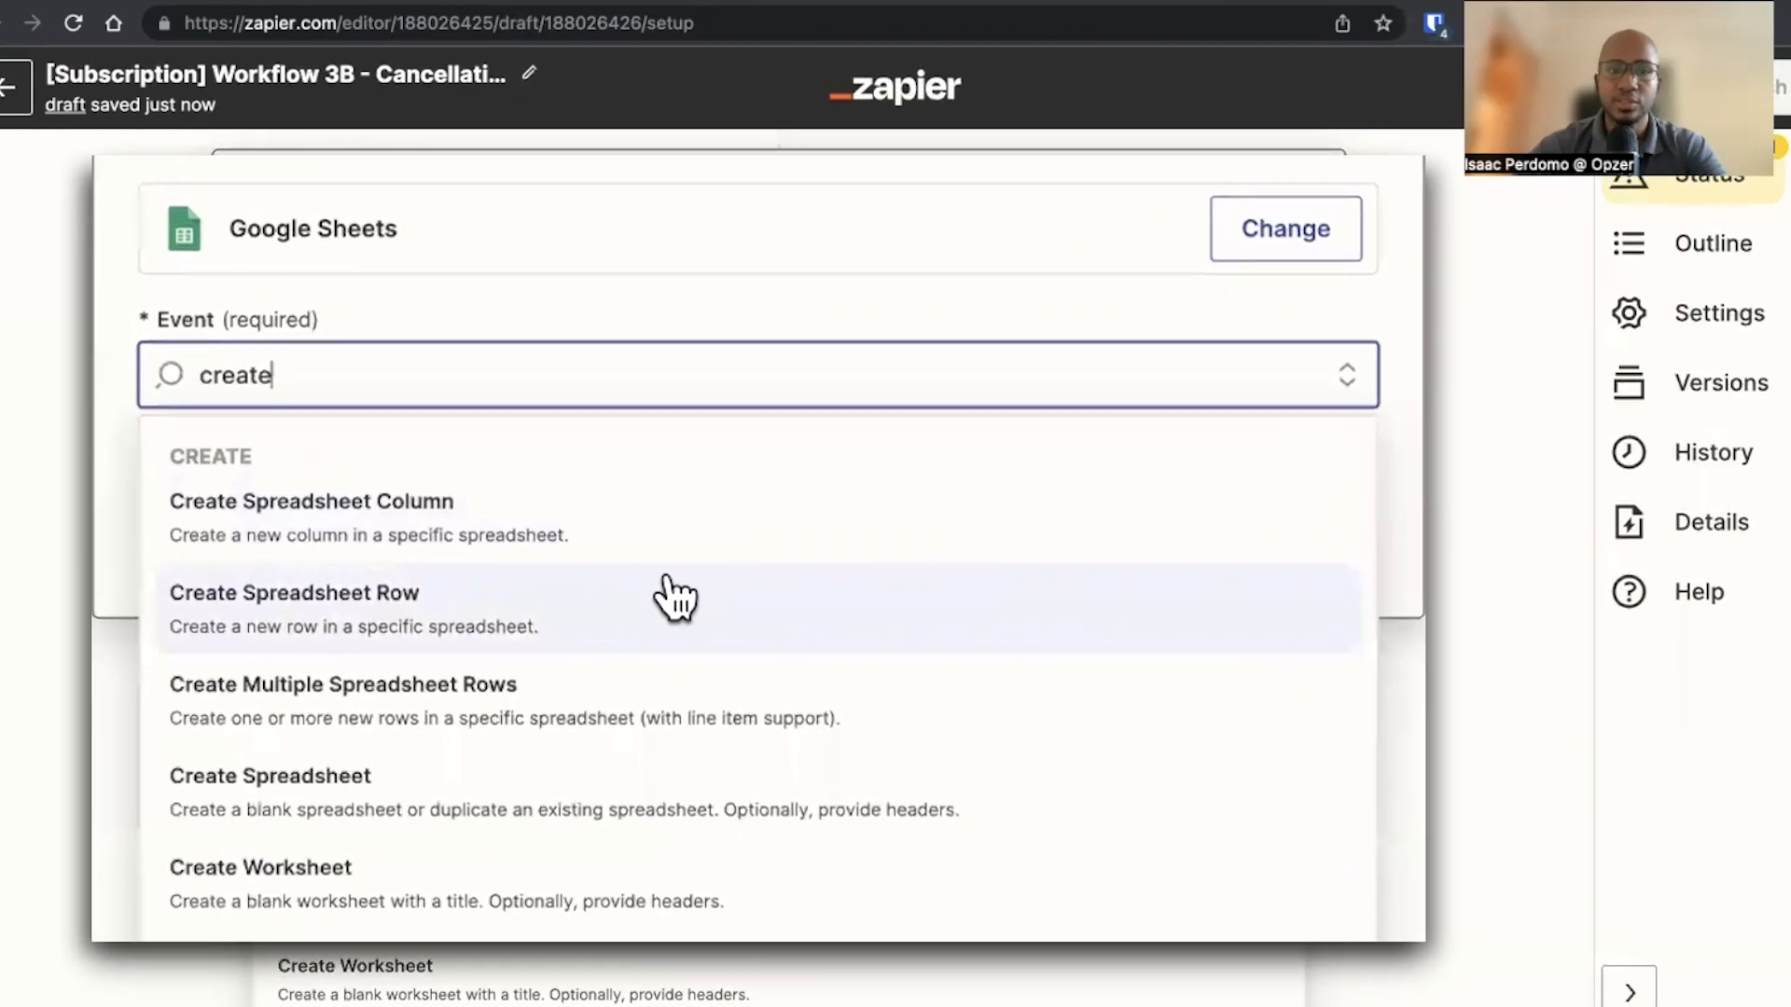
click(657, 591)
click(1241, 494)
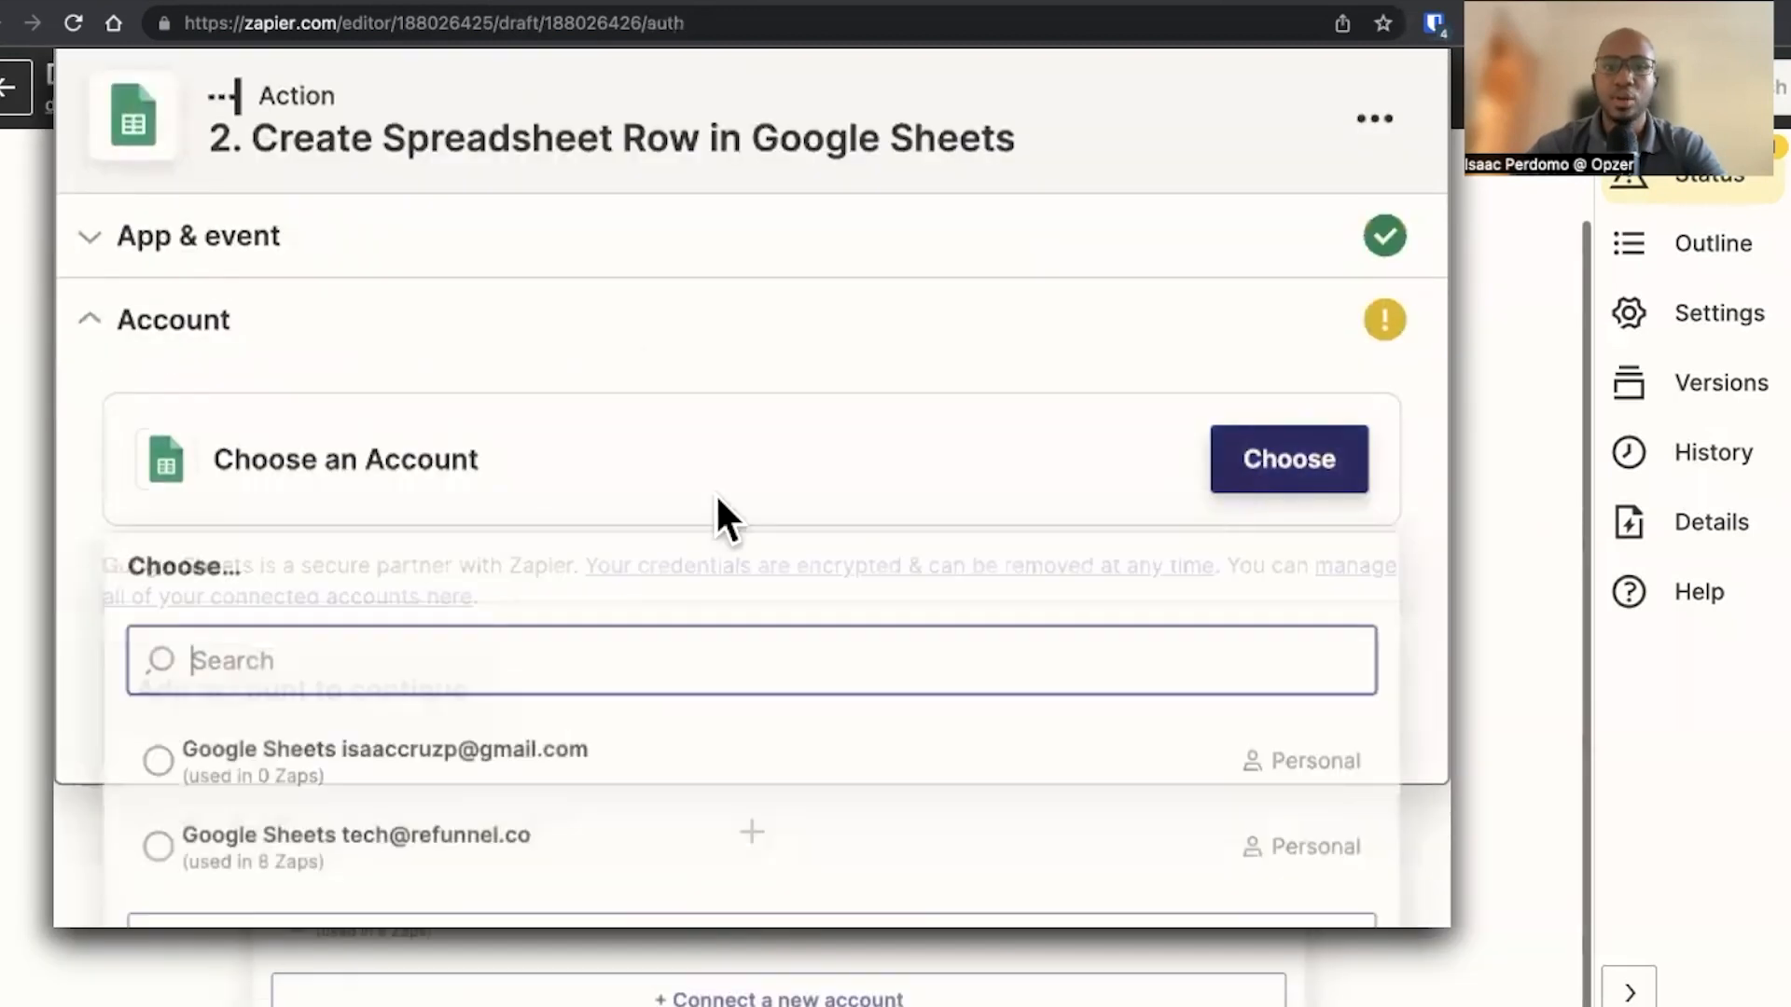
click(475, 767)
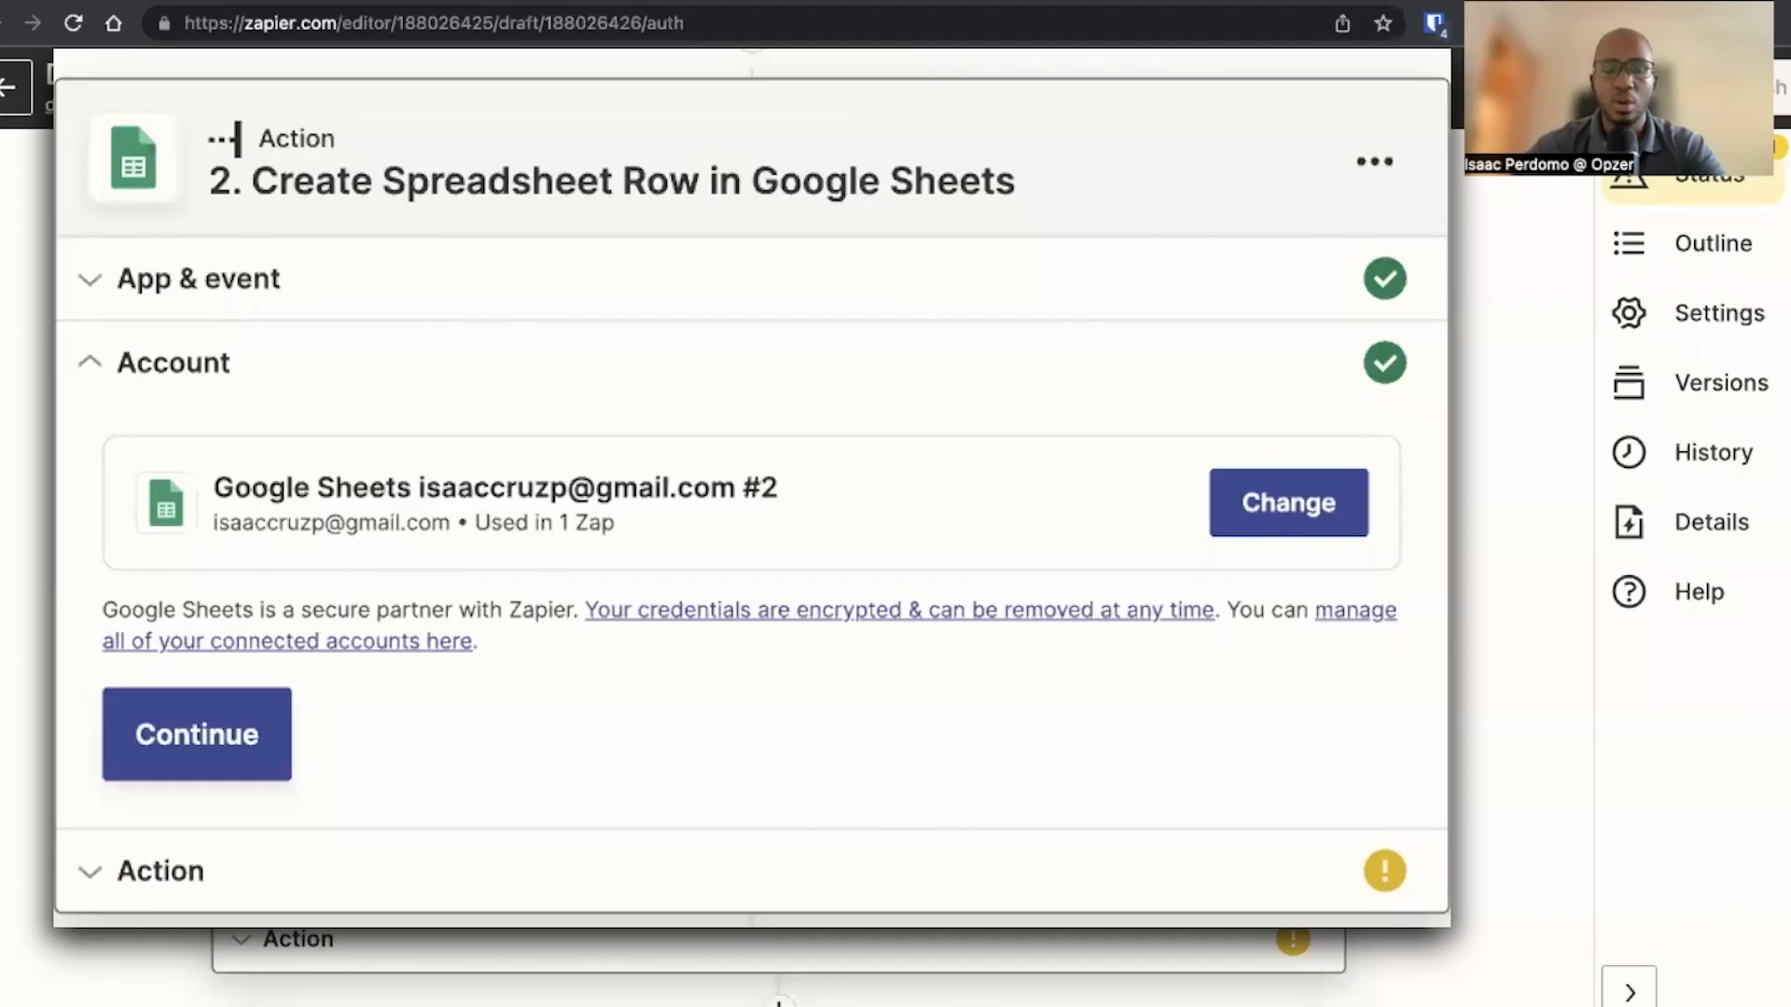
click(267, 768)
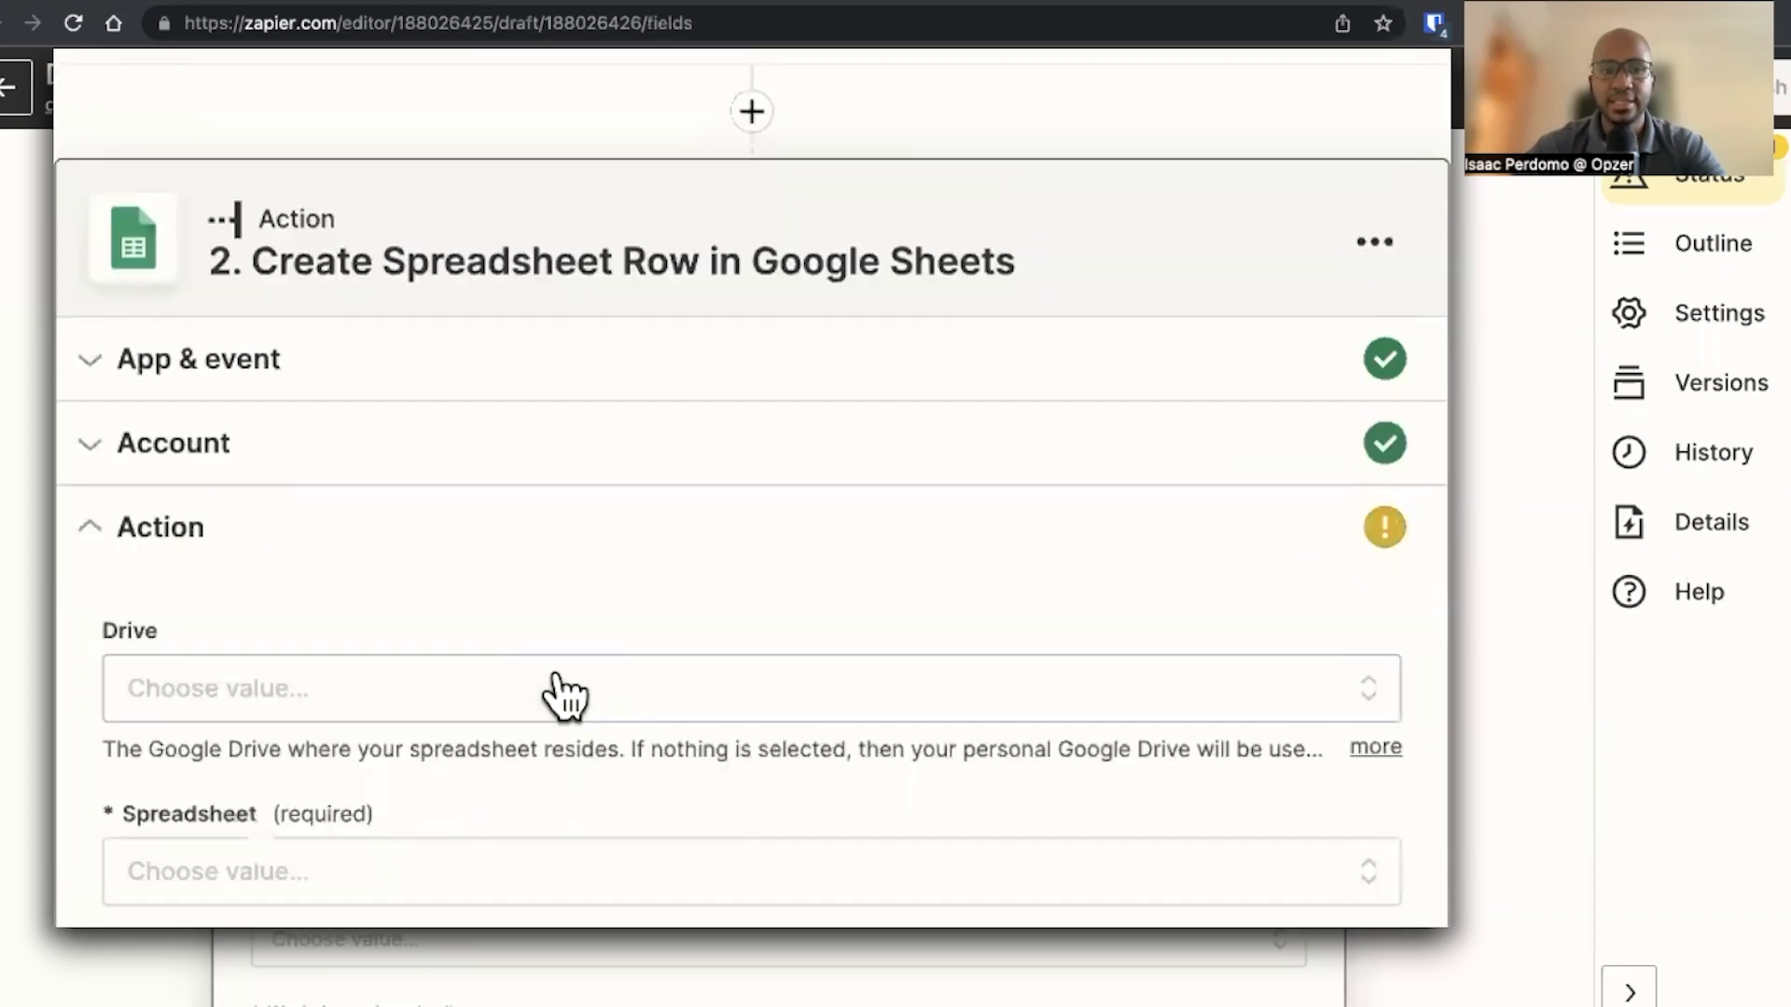
Set Drive to My Google Drive, Spreadsheet to YouTube Video - >30-Day Cancellation and Worksheet to Sheet1
click(420, 396)
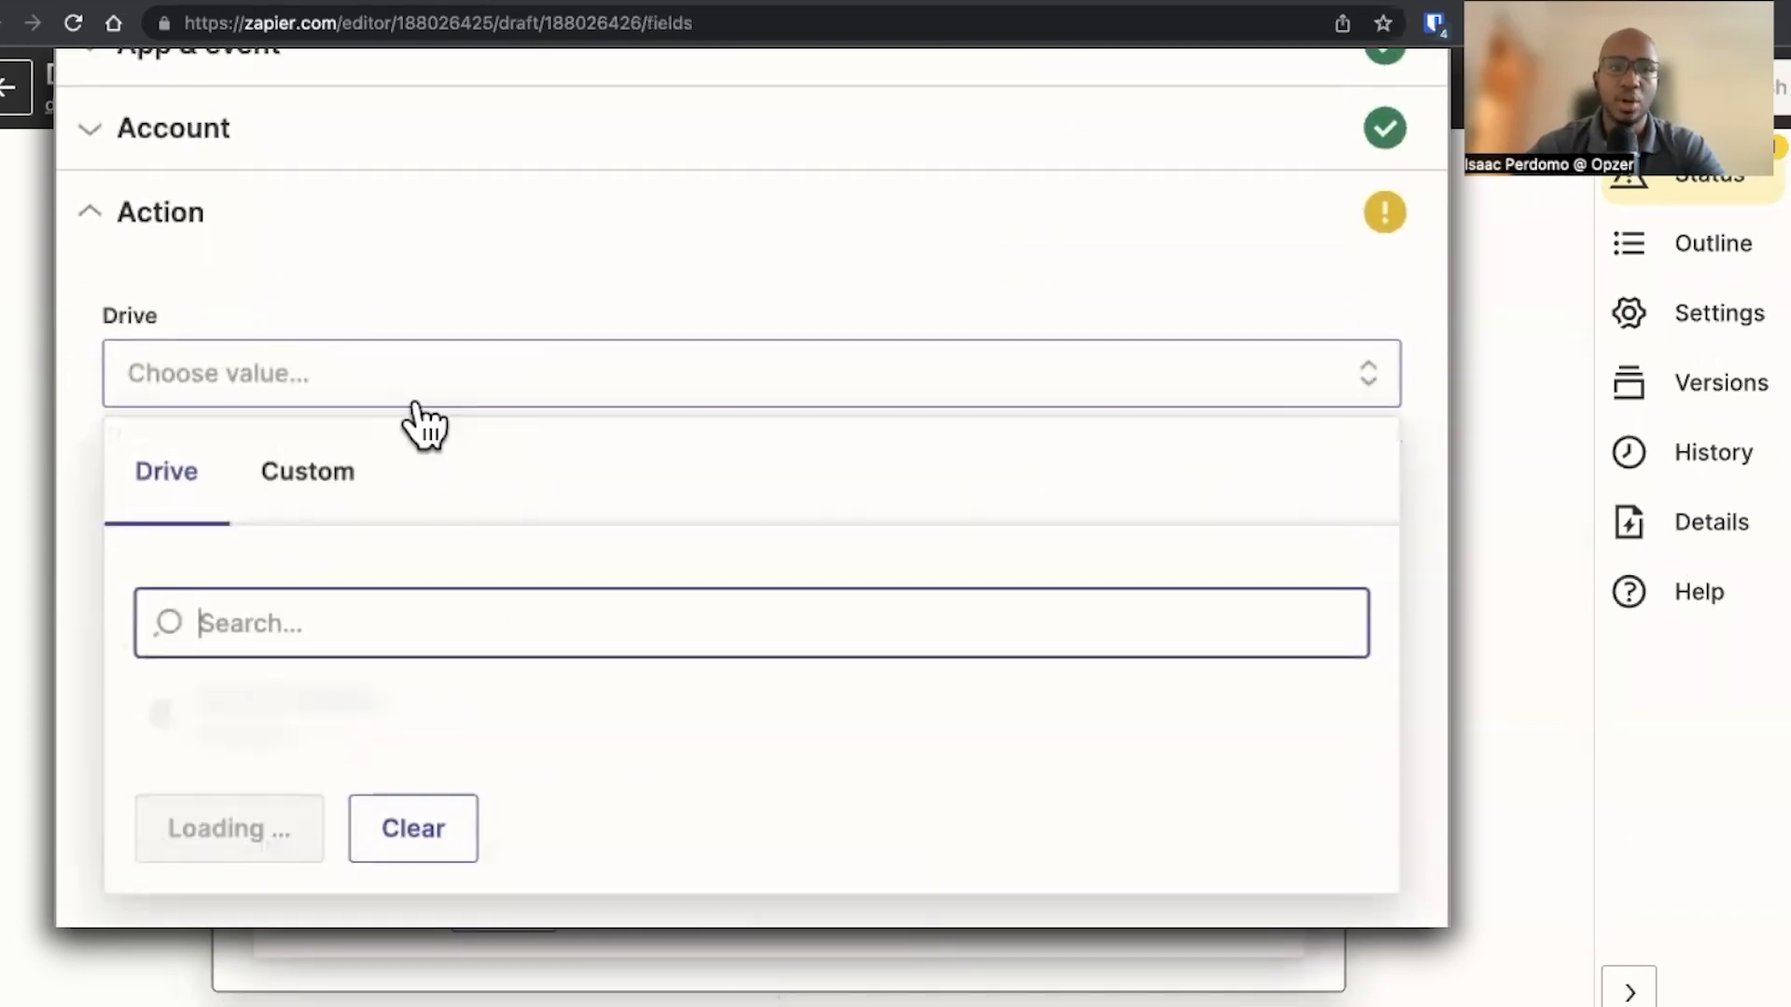
click(340, 721)
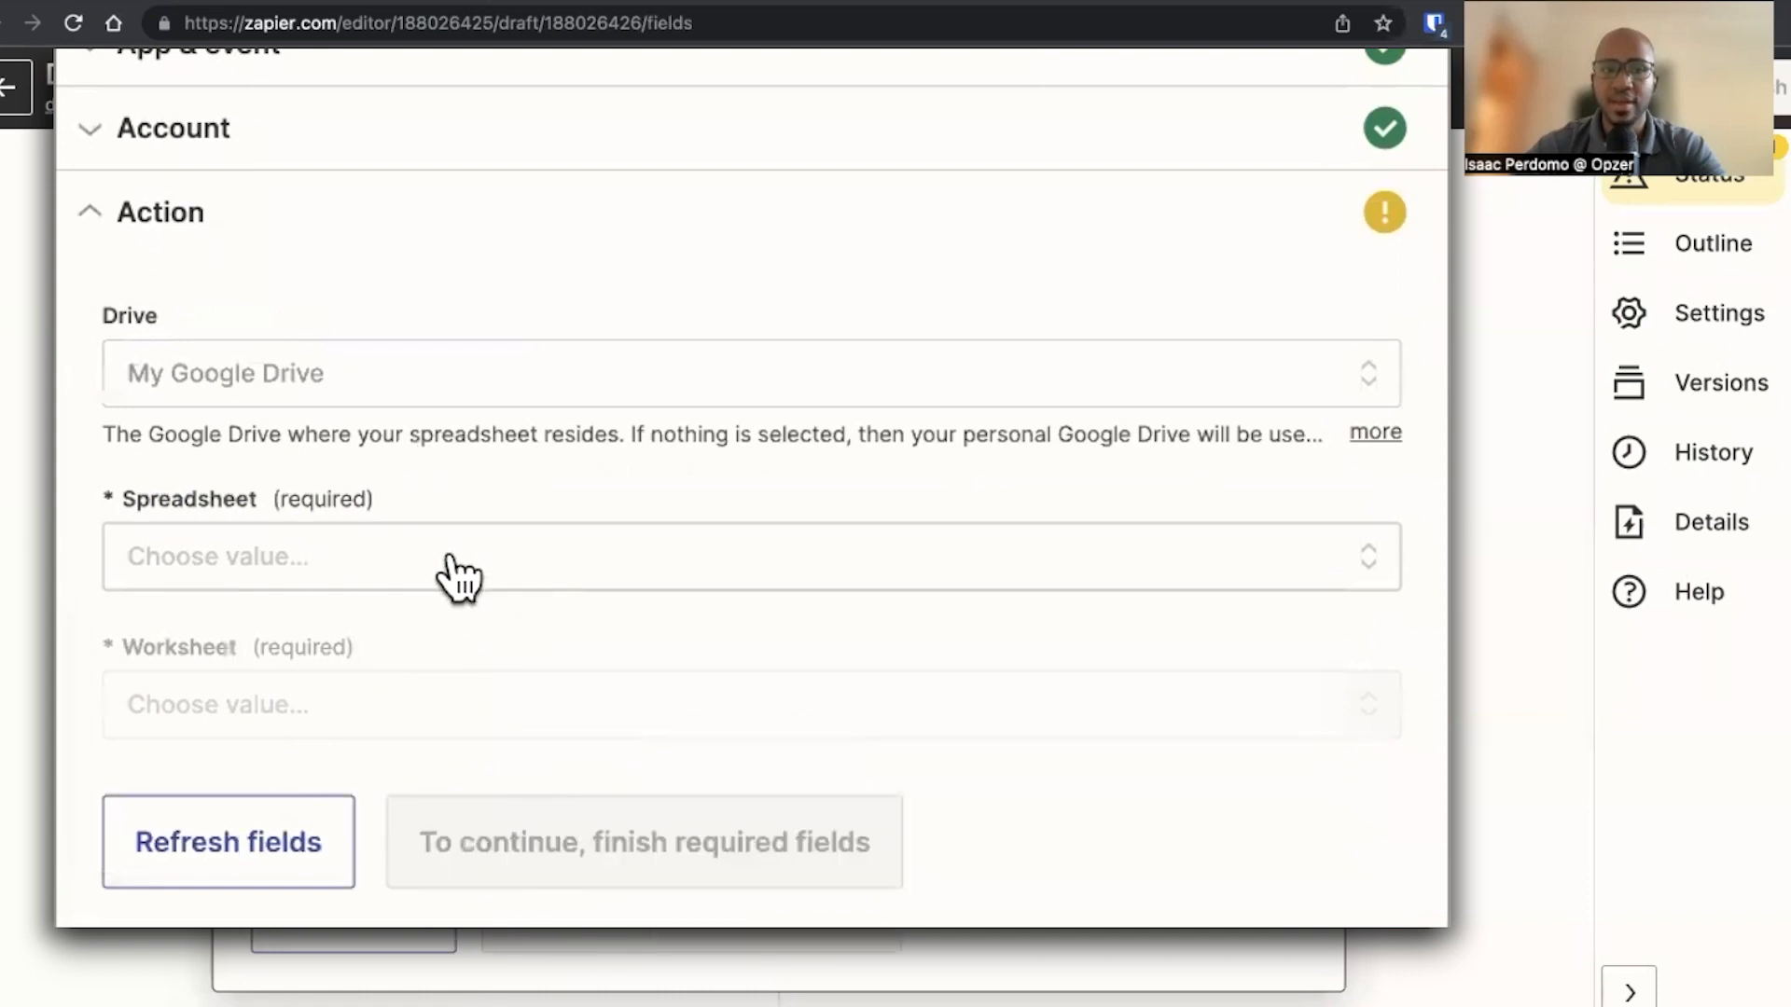
click(457, 574)
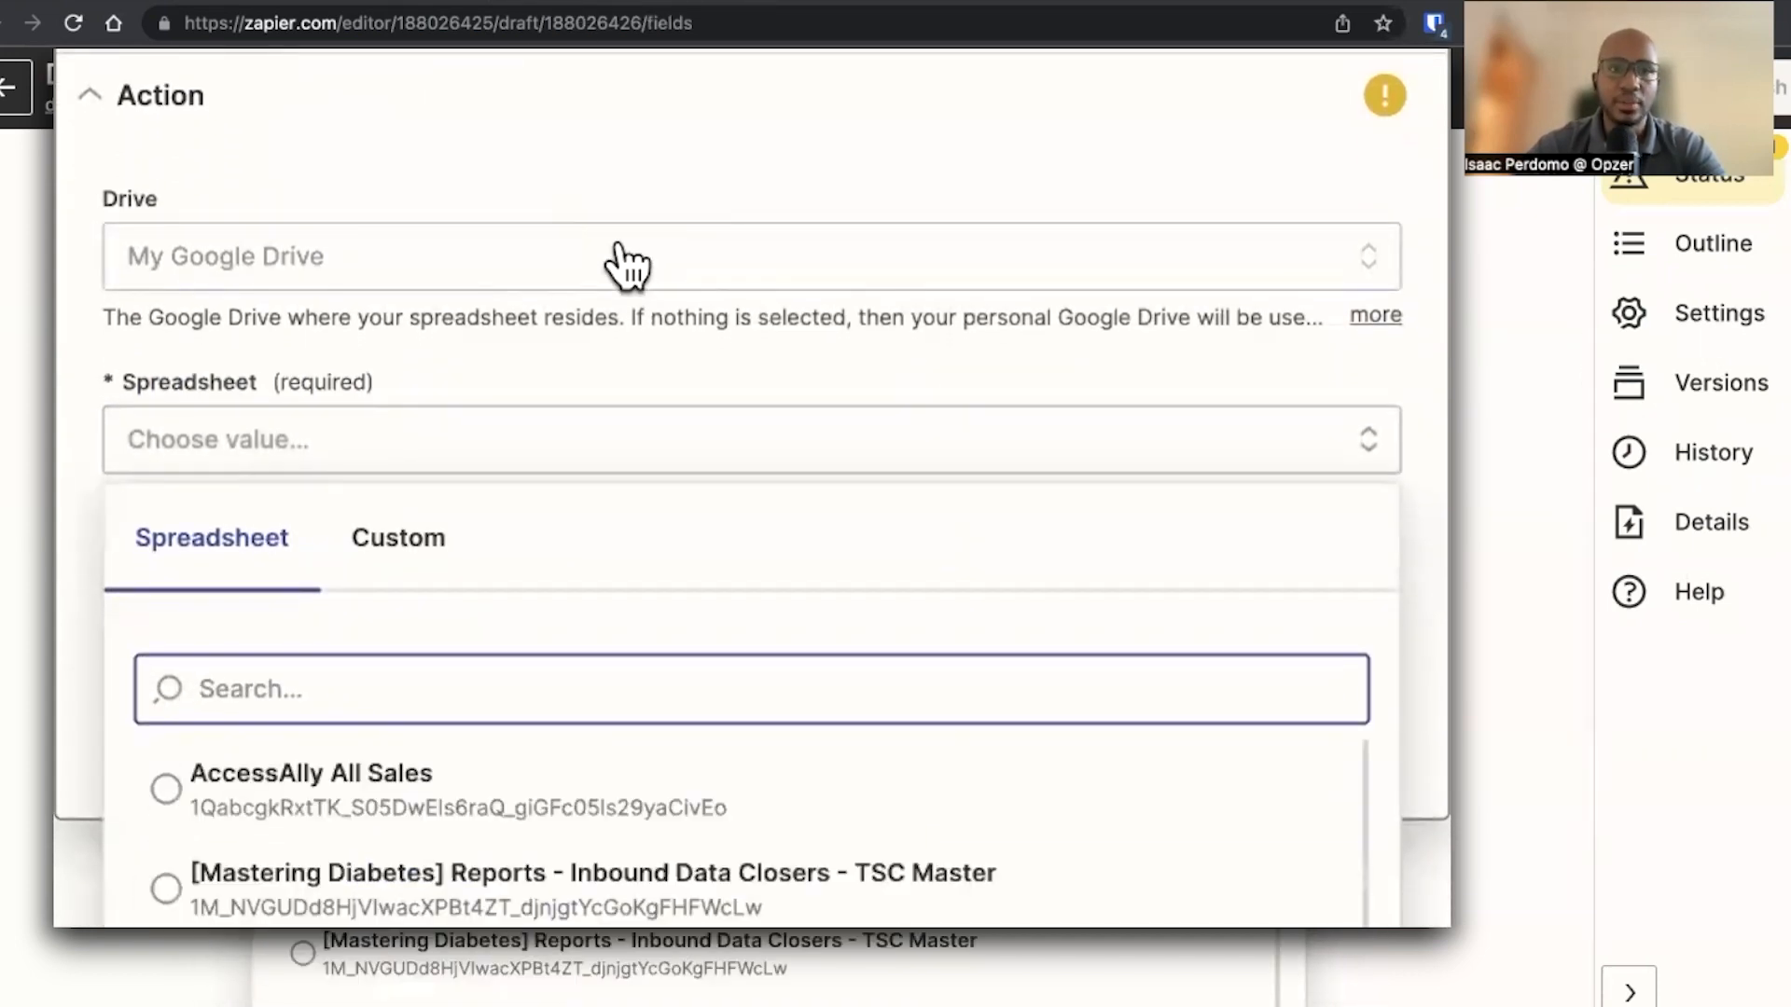
text(youtube)
click(532, 798)
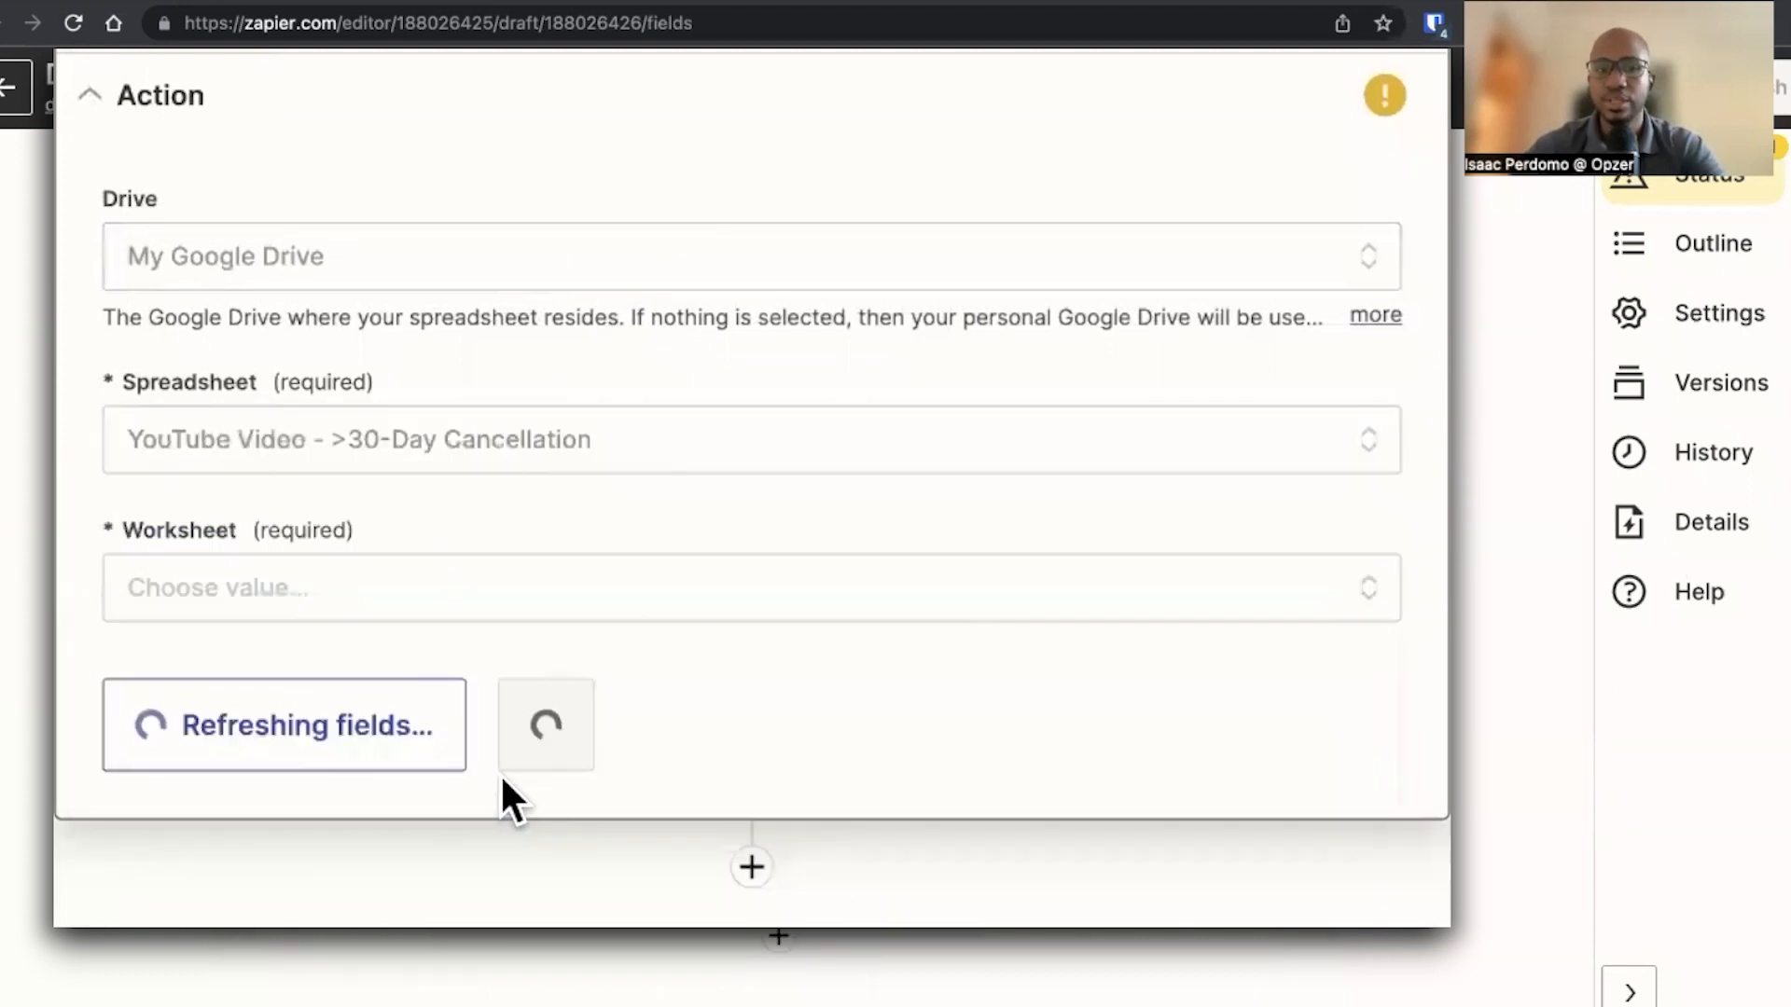
click(228, 579)
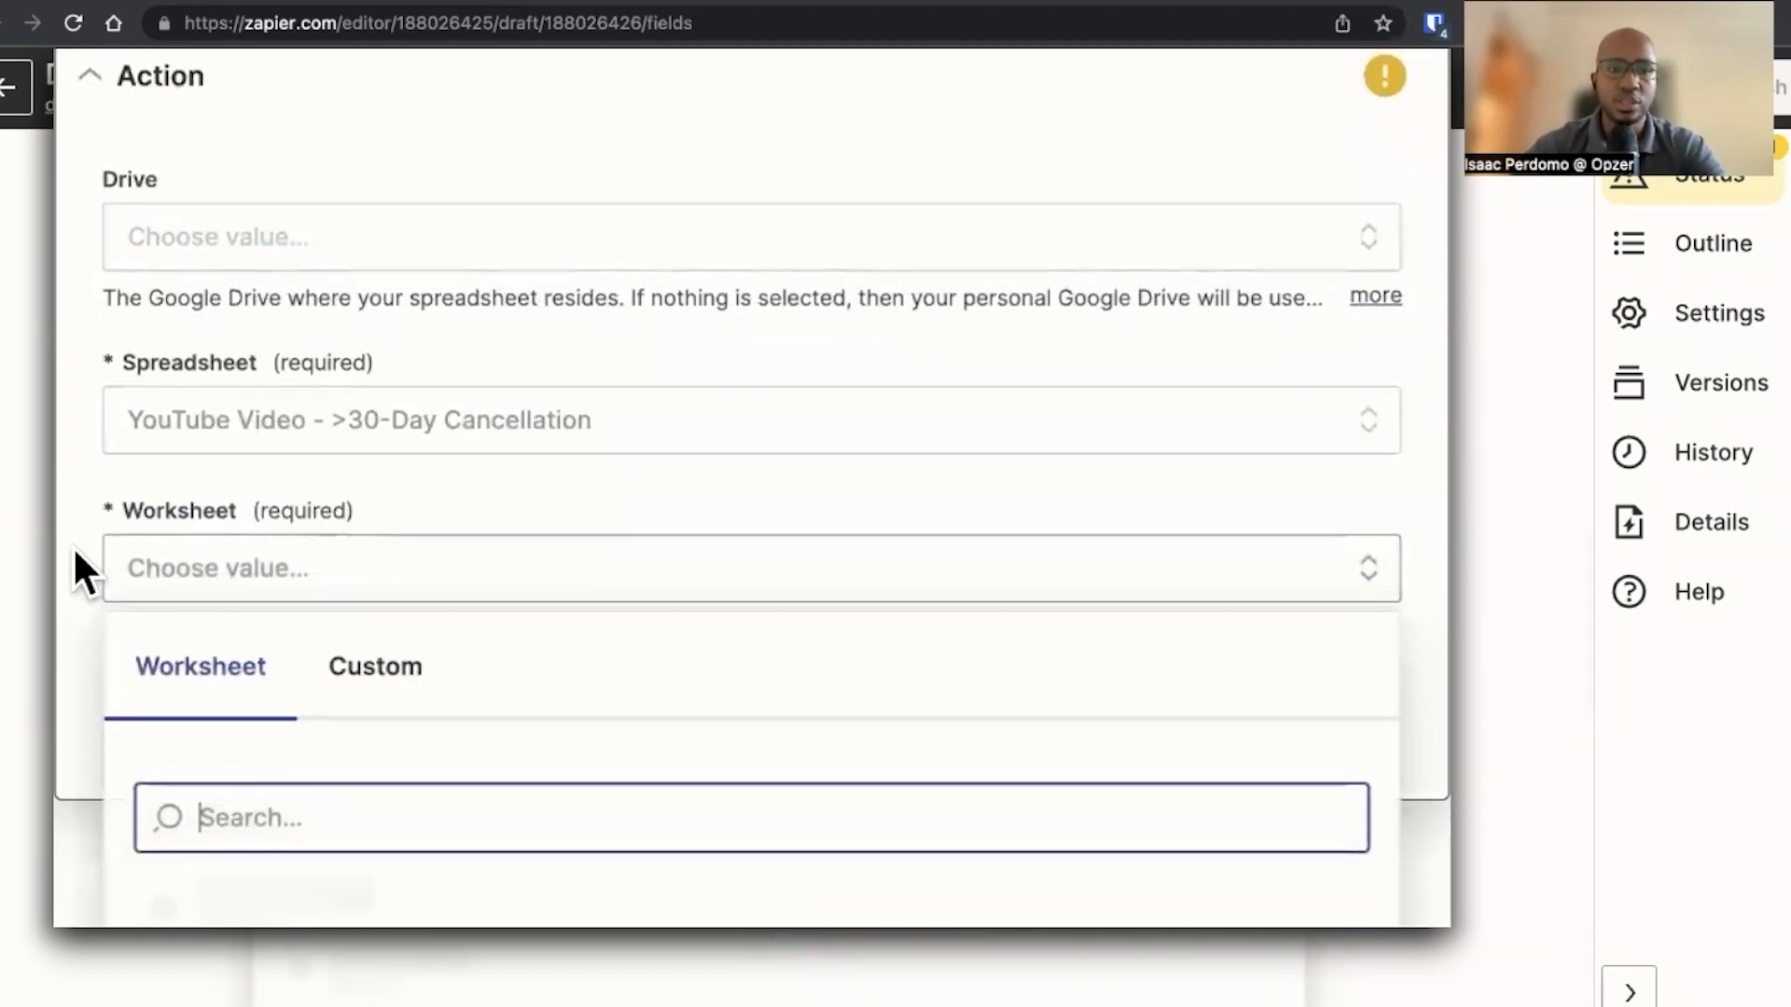
click(335, 813)
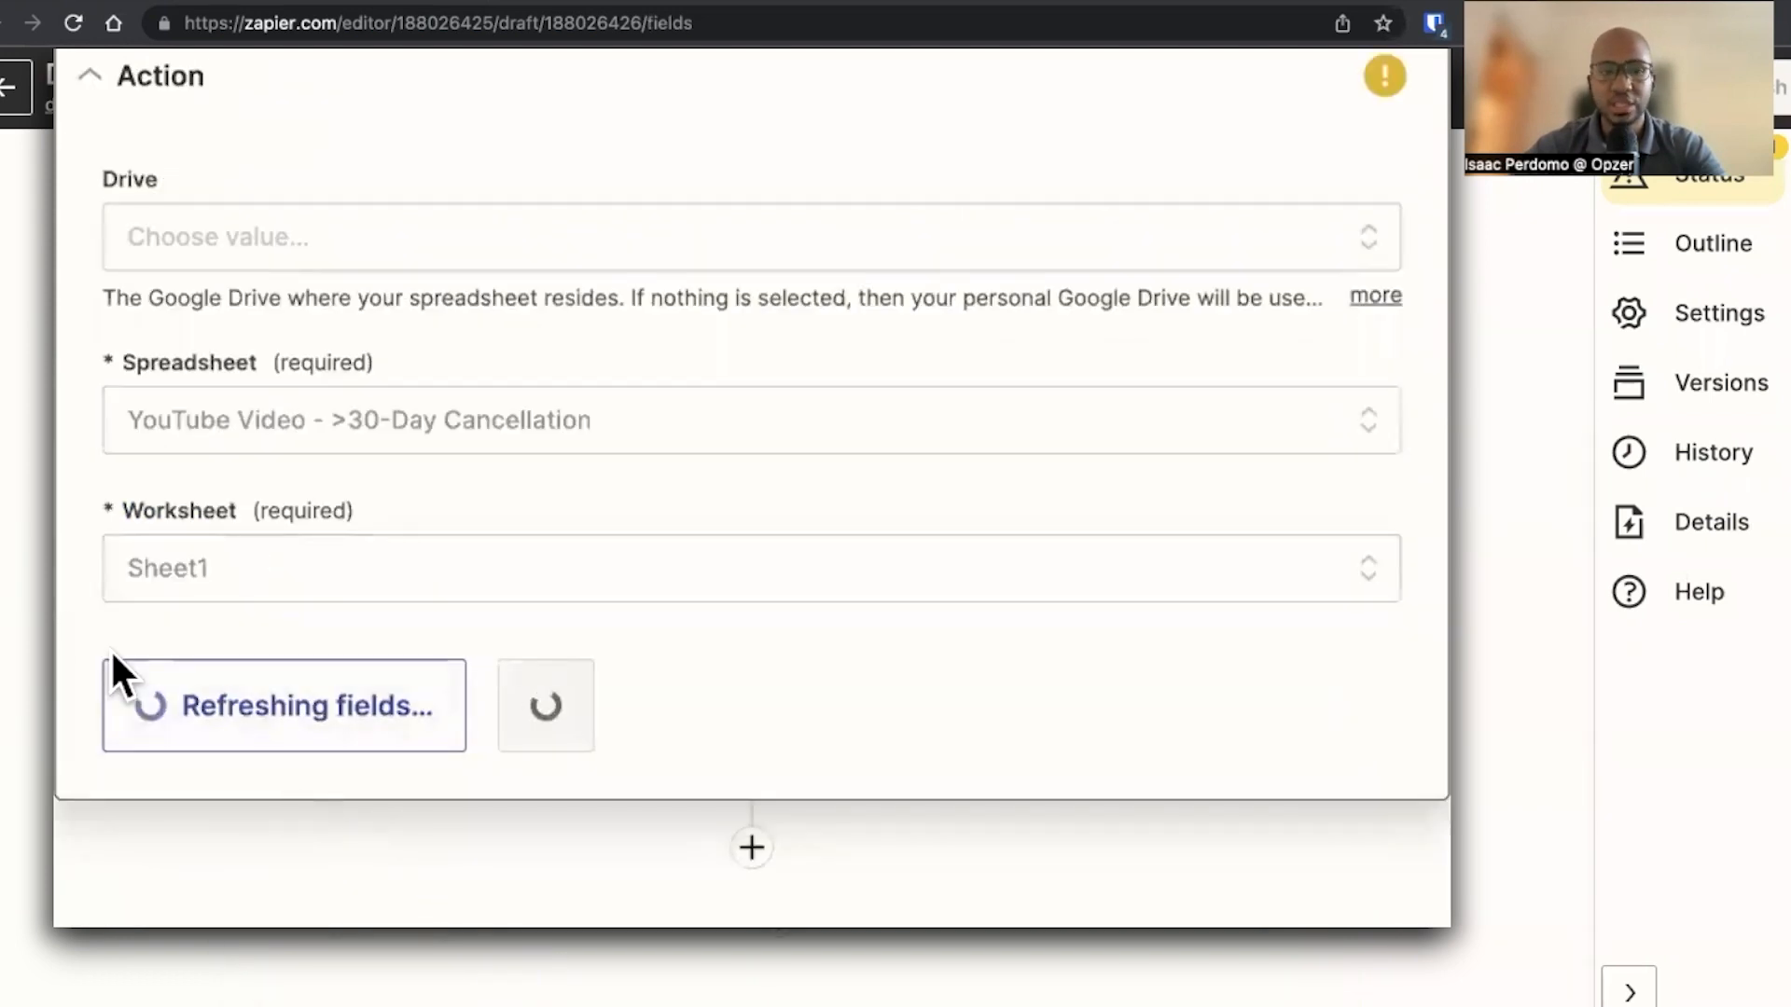
scroll(58, 633, down, 5)
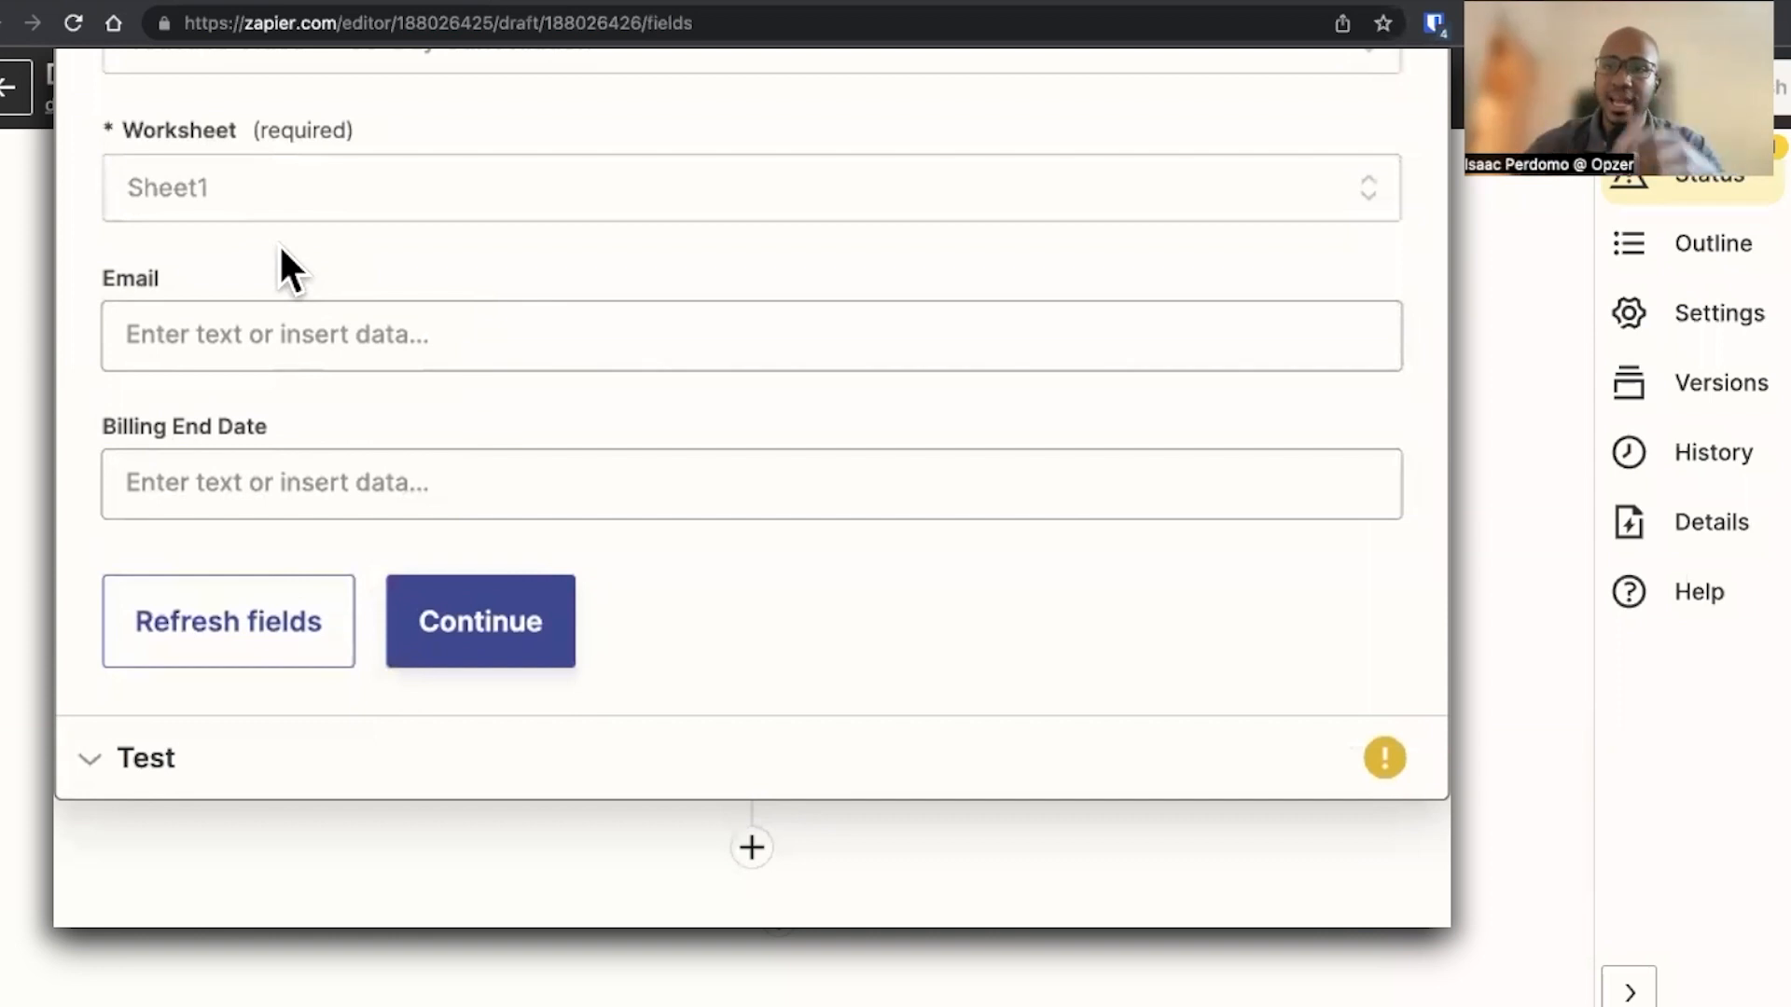
click(245, 338)
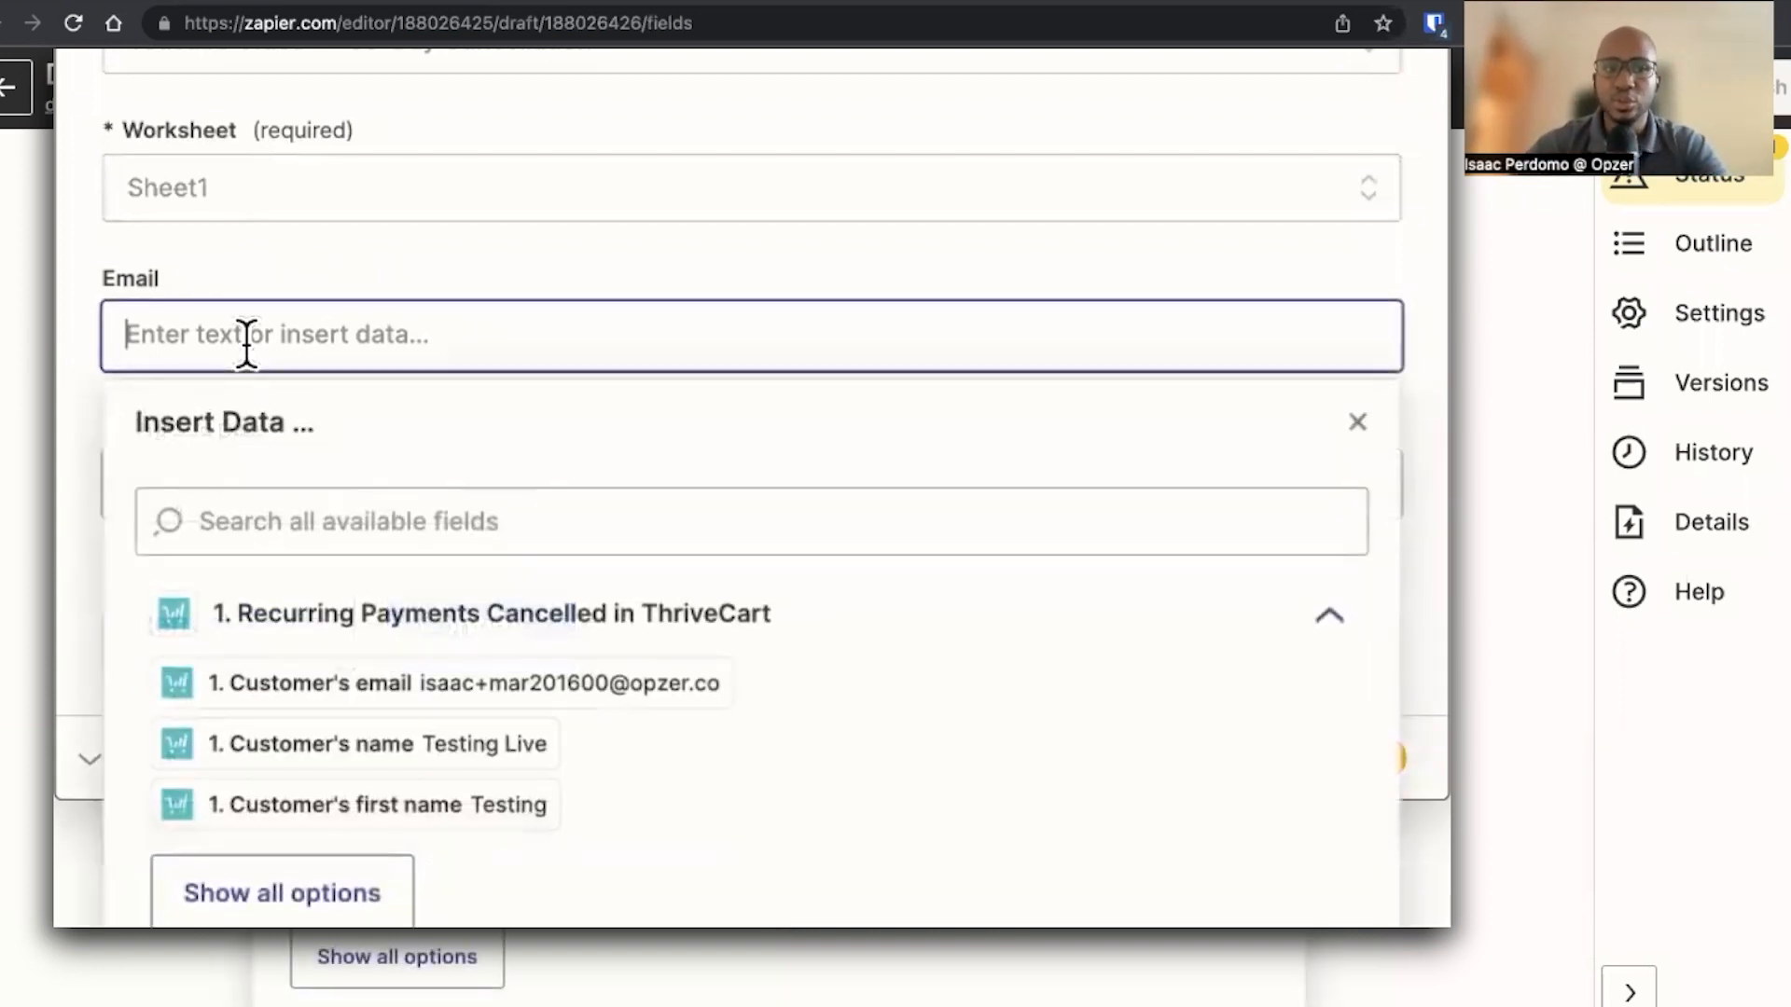
double_click(147, 282)
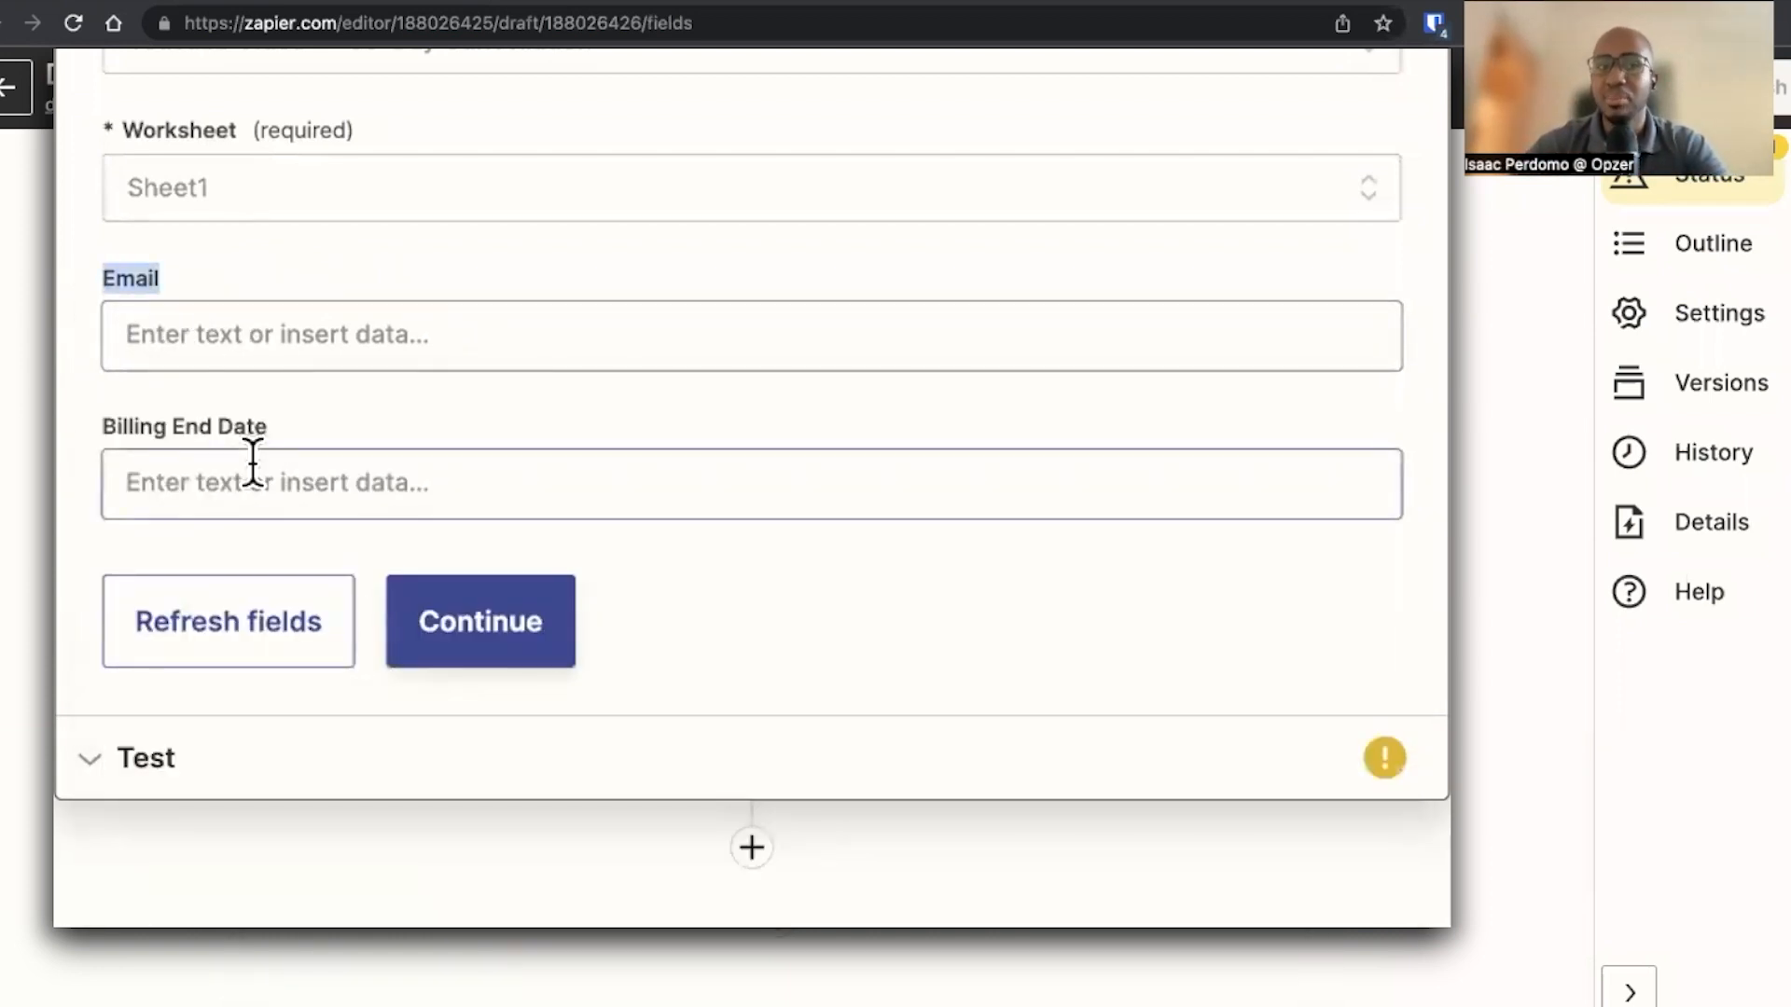
click(244, 370)
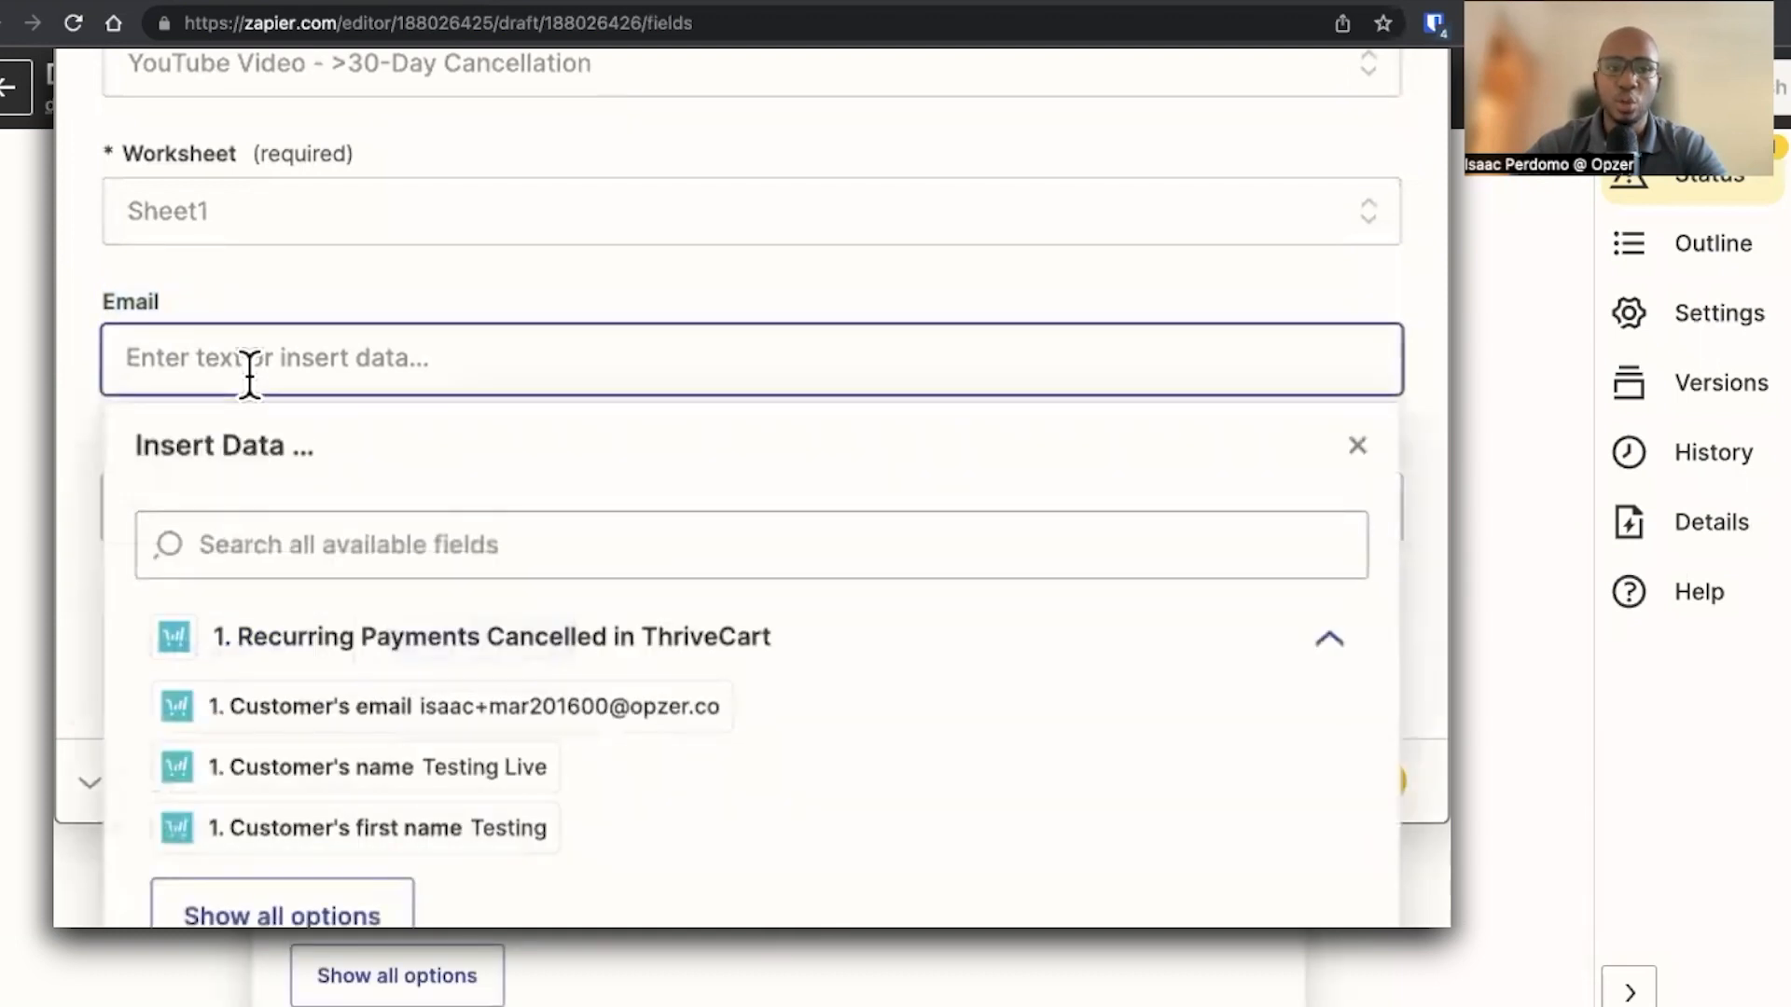
click(439, 718)
click(62, 450)
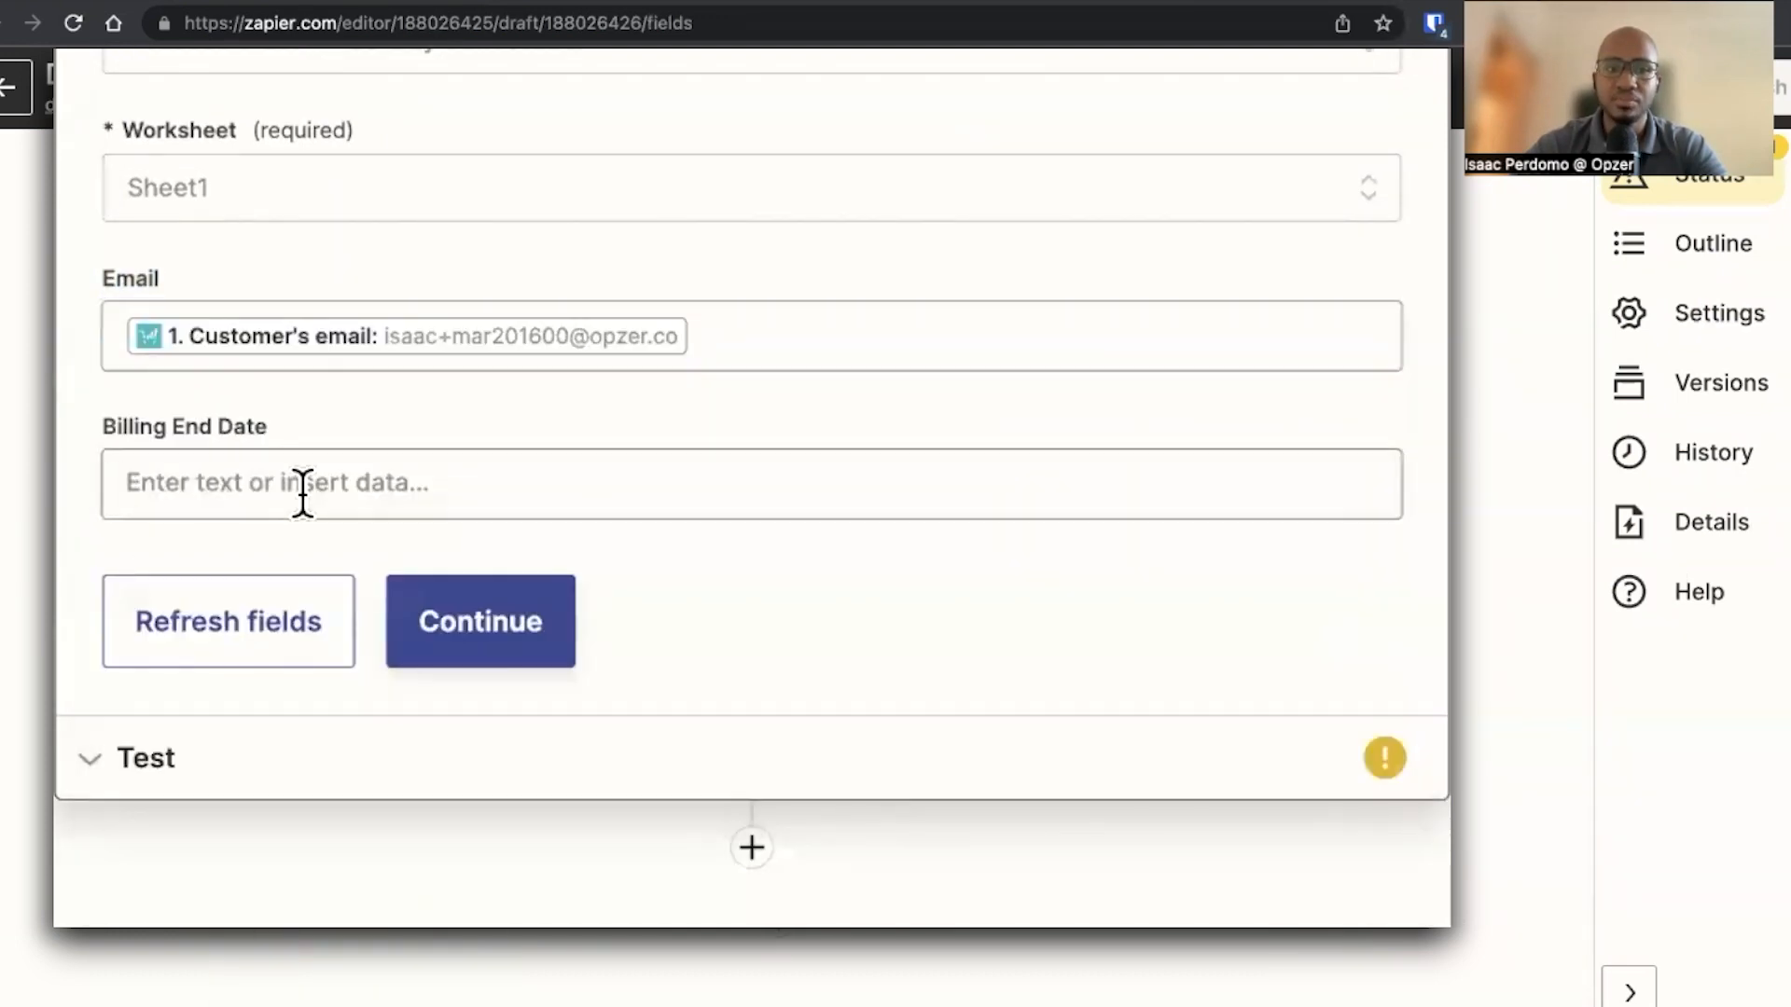
Search the trigger data for billing period fields to use for the Billing End Date column
click(380, 508)
click(440, 672)
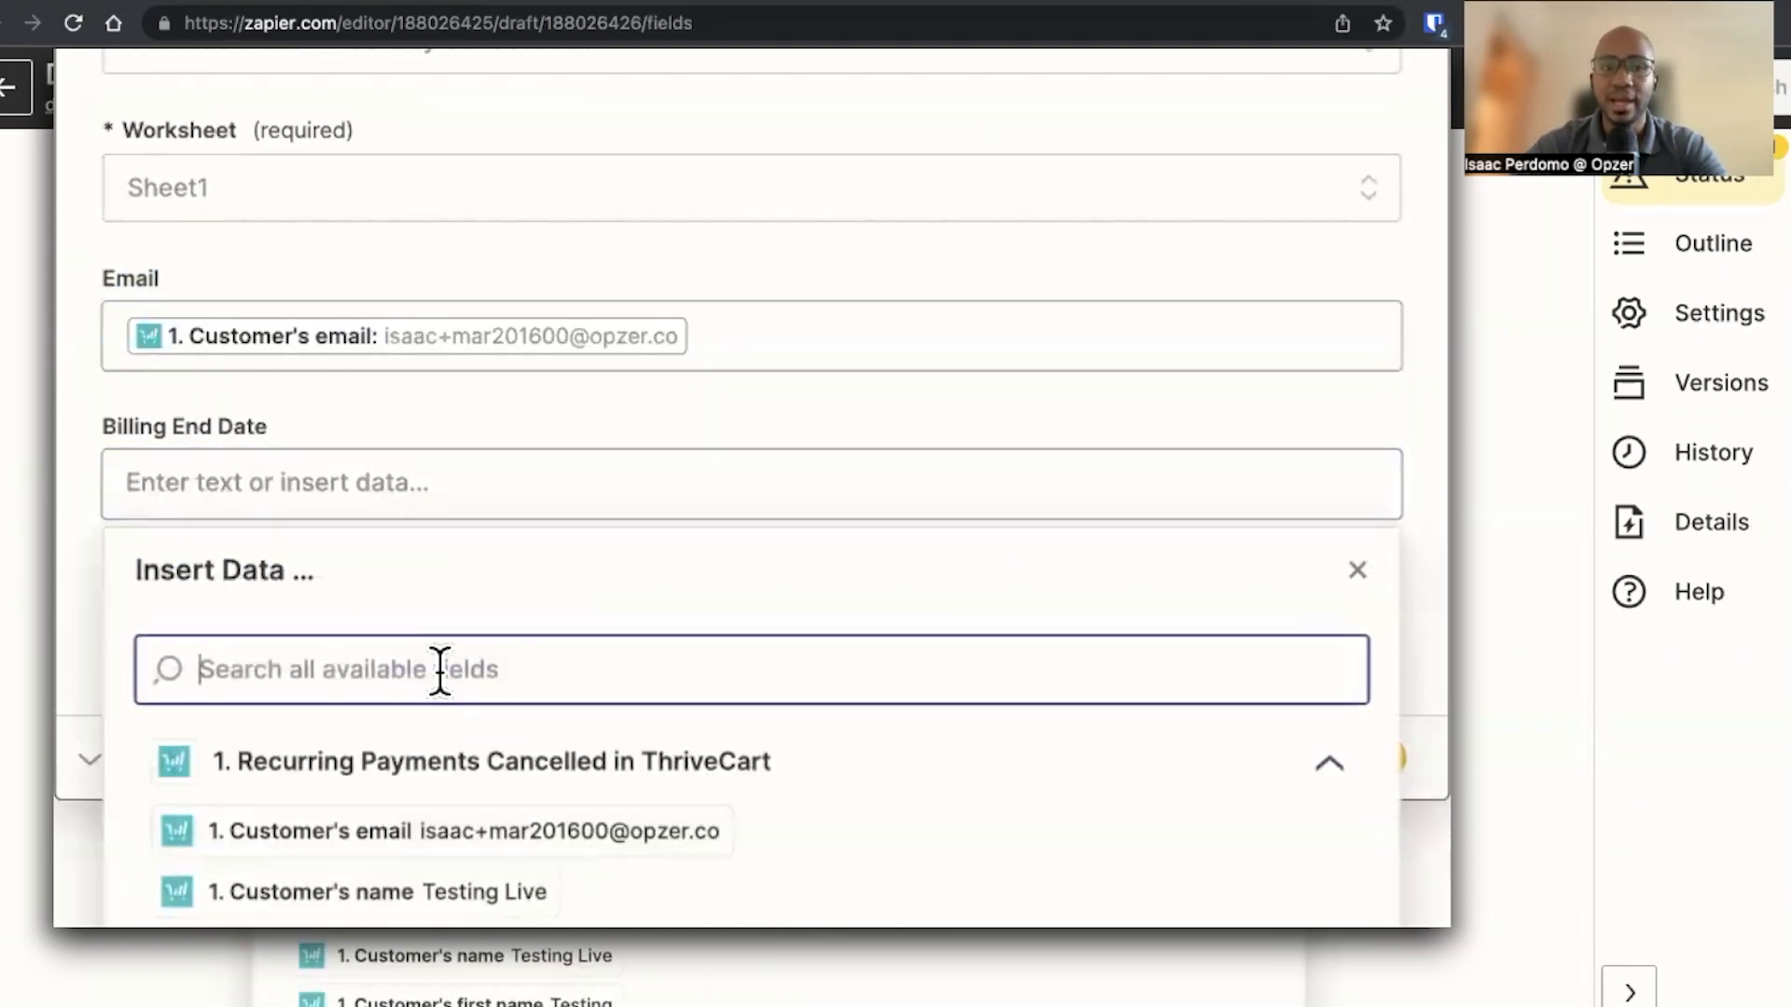
scroll(560, 816, down, 3)
text(billing)
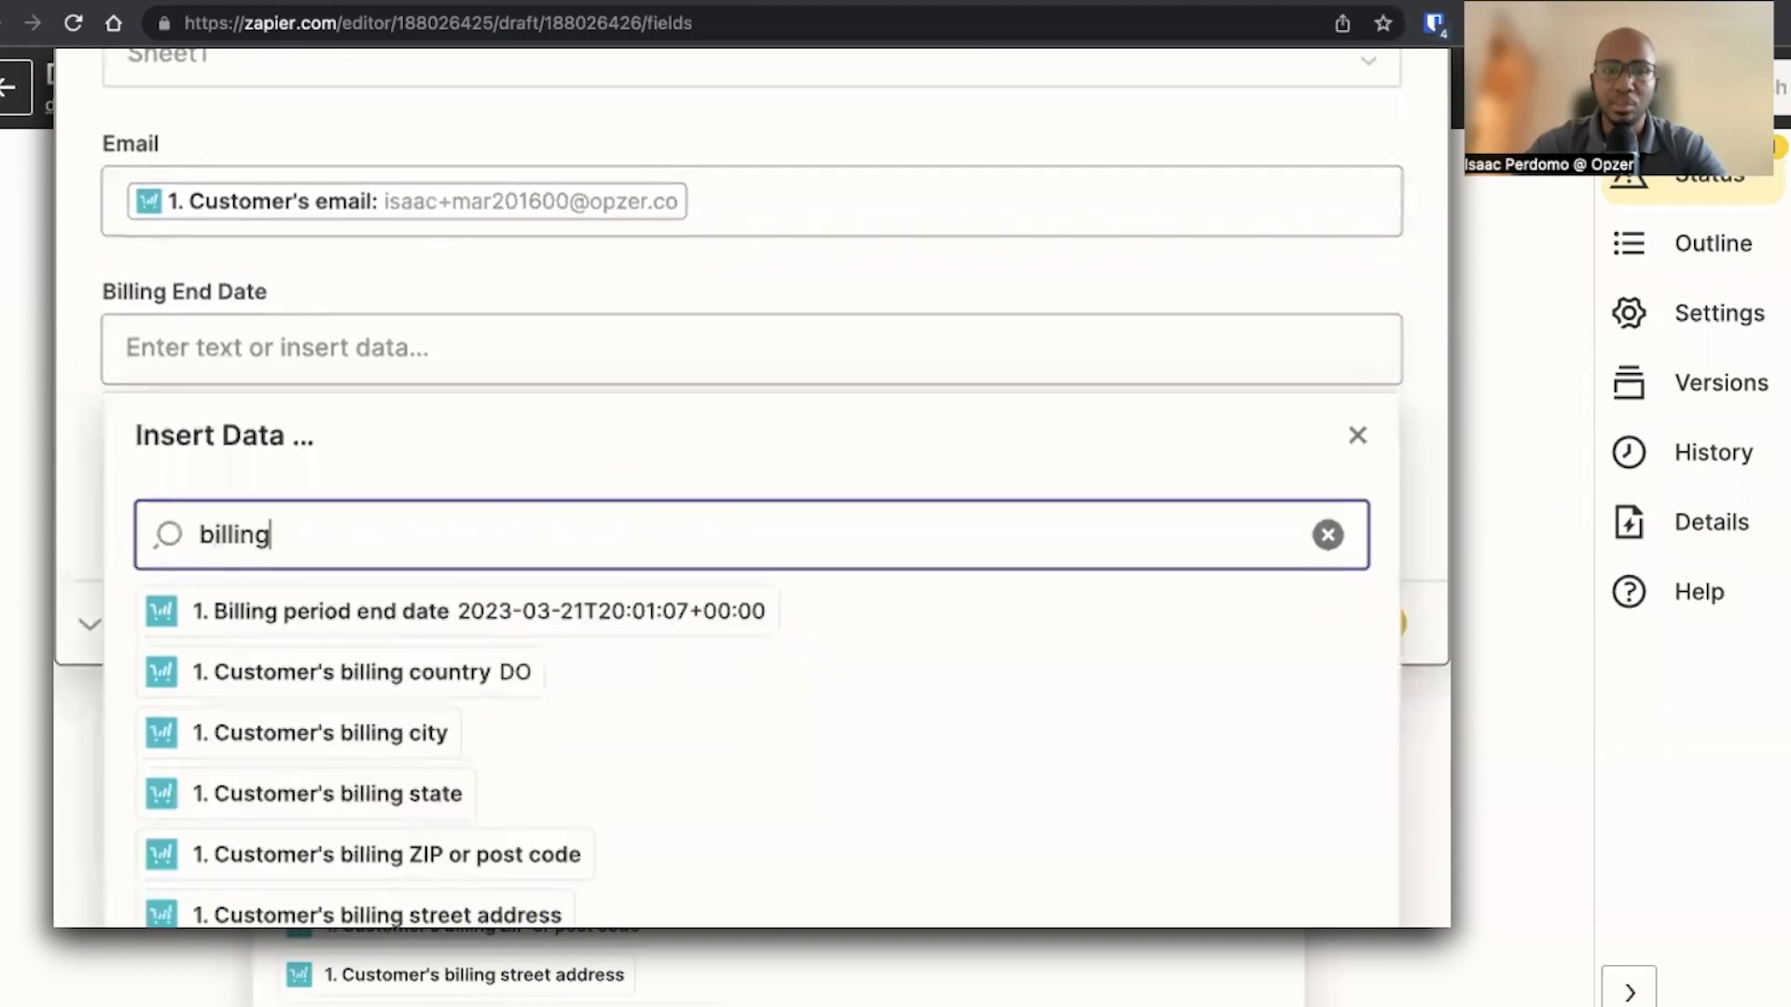
text( period)
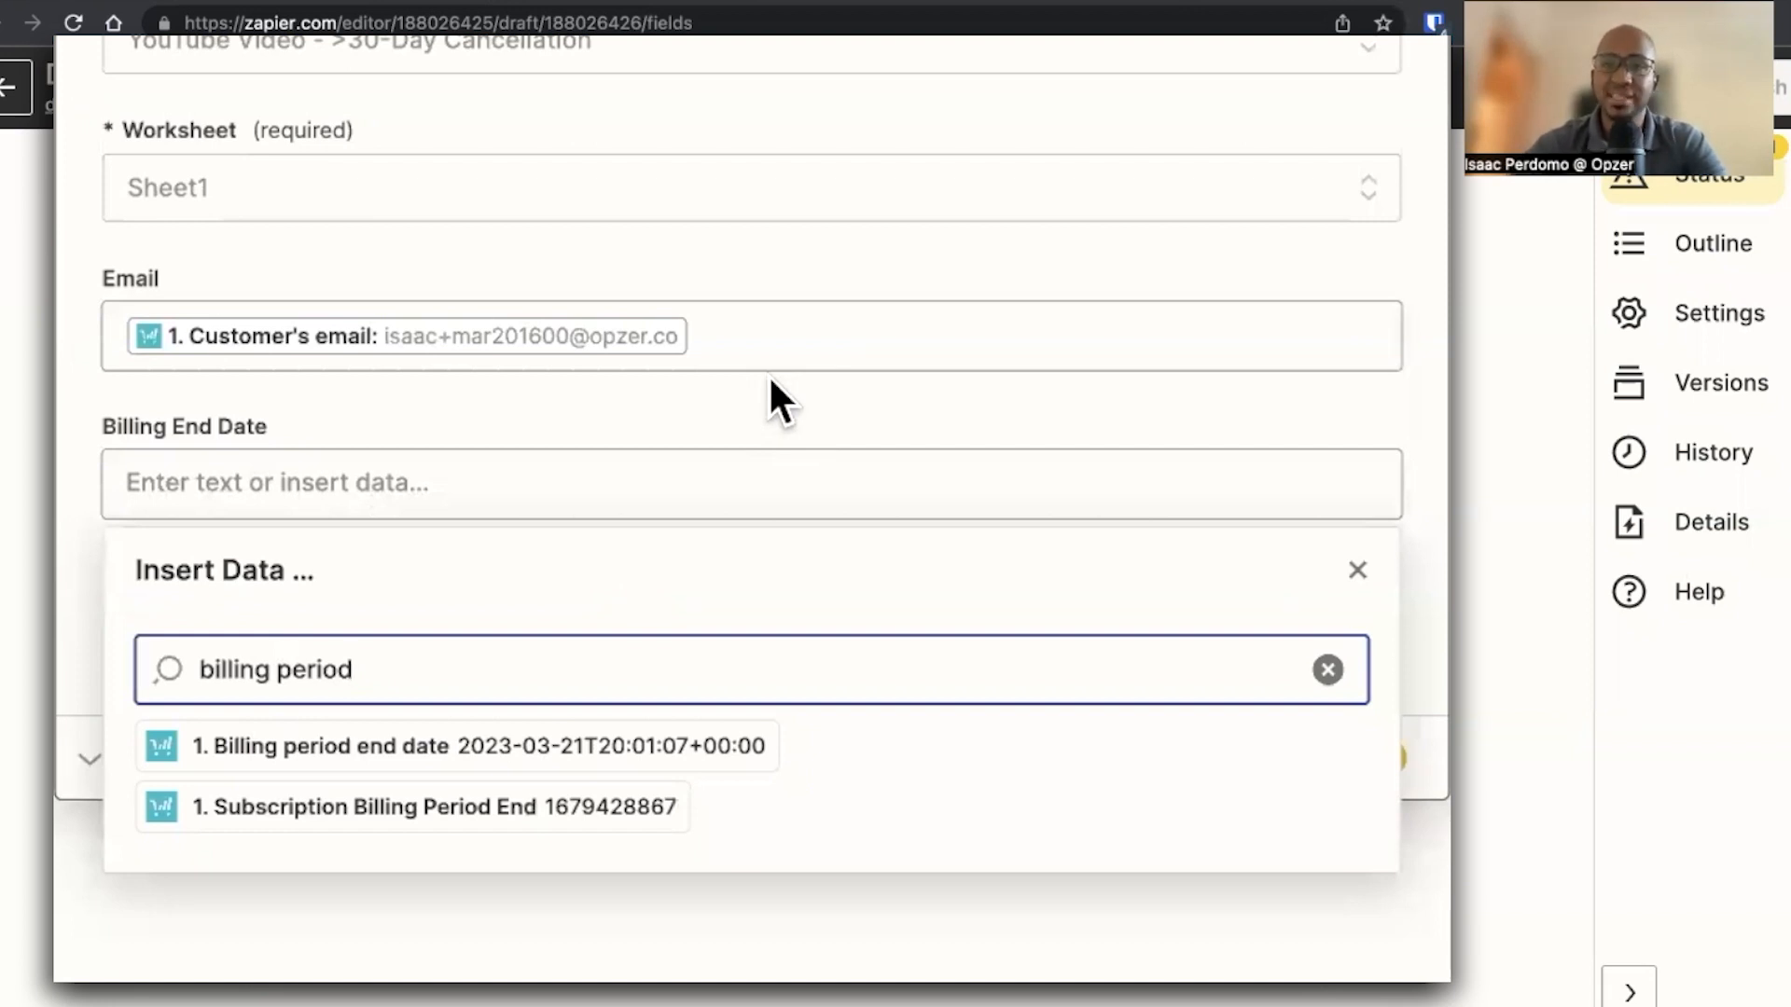
Insert a Formatter by Zapier step before the sheet row, with the Date / Time event and the Format transform
scroll(768, 374, up, 10)
click(752, 112)
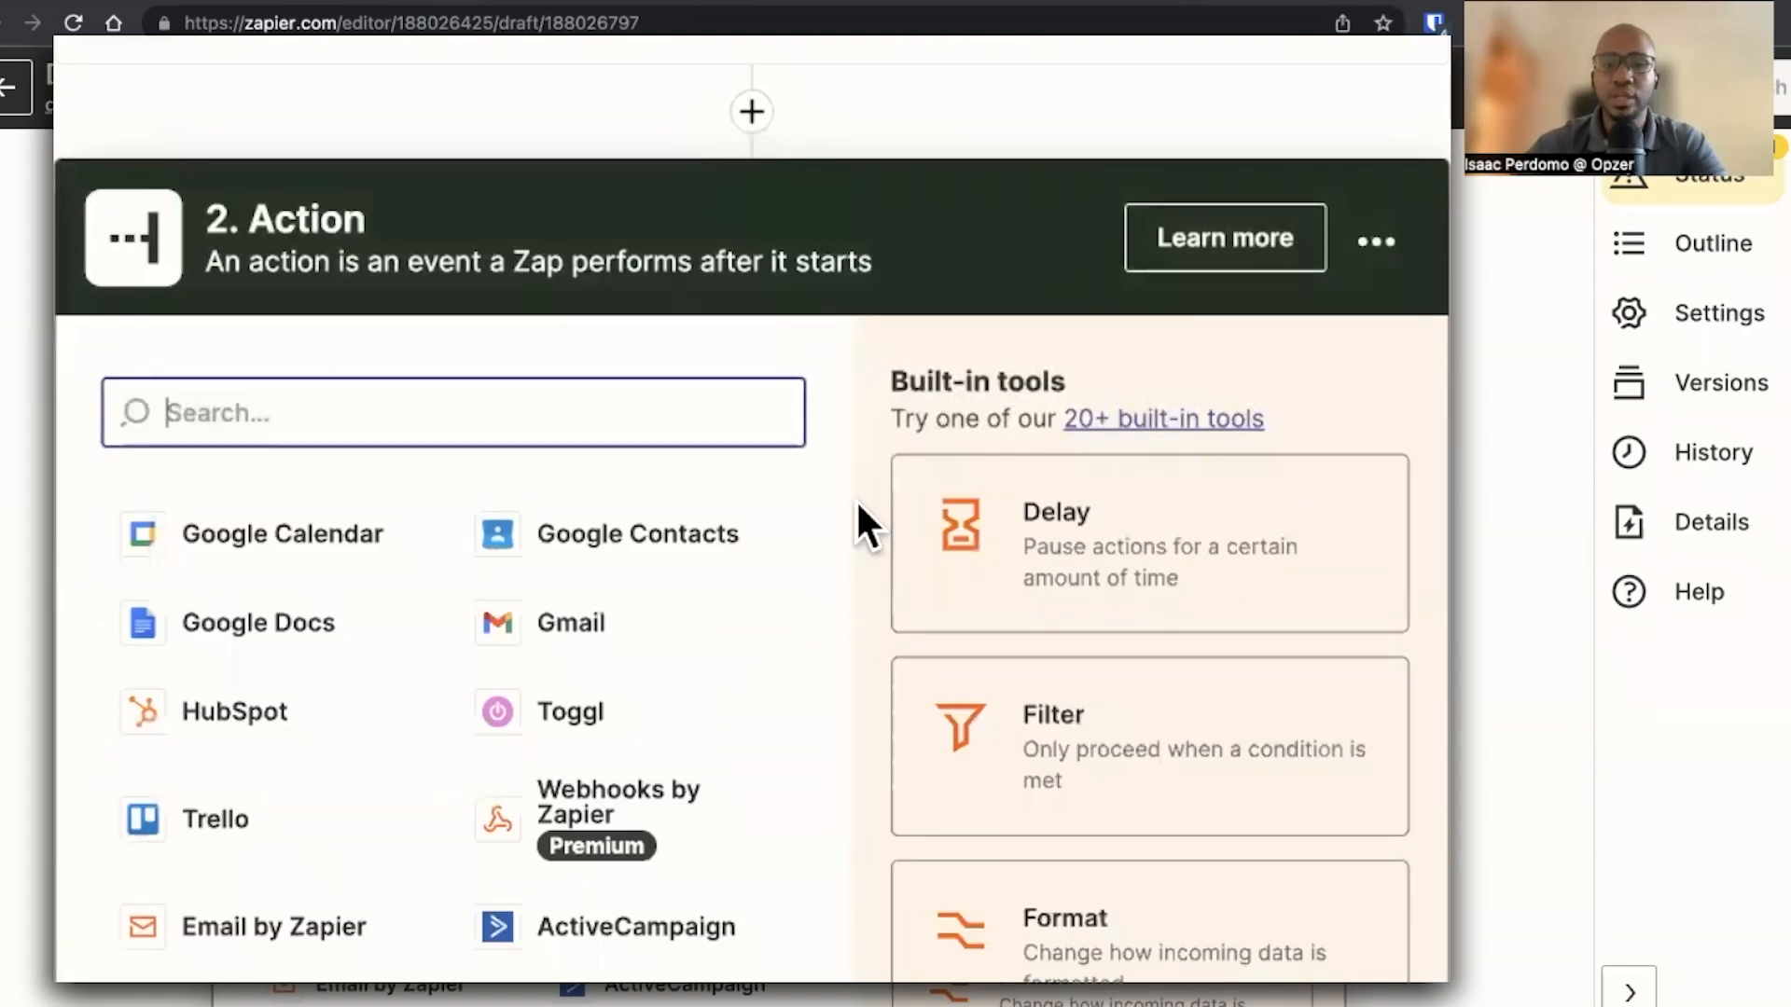
click(1083, 956)
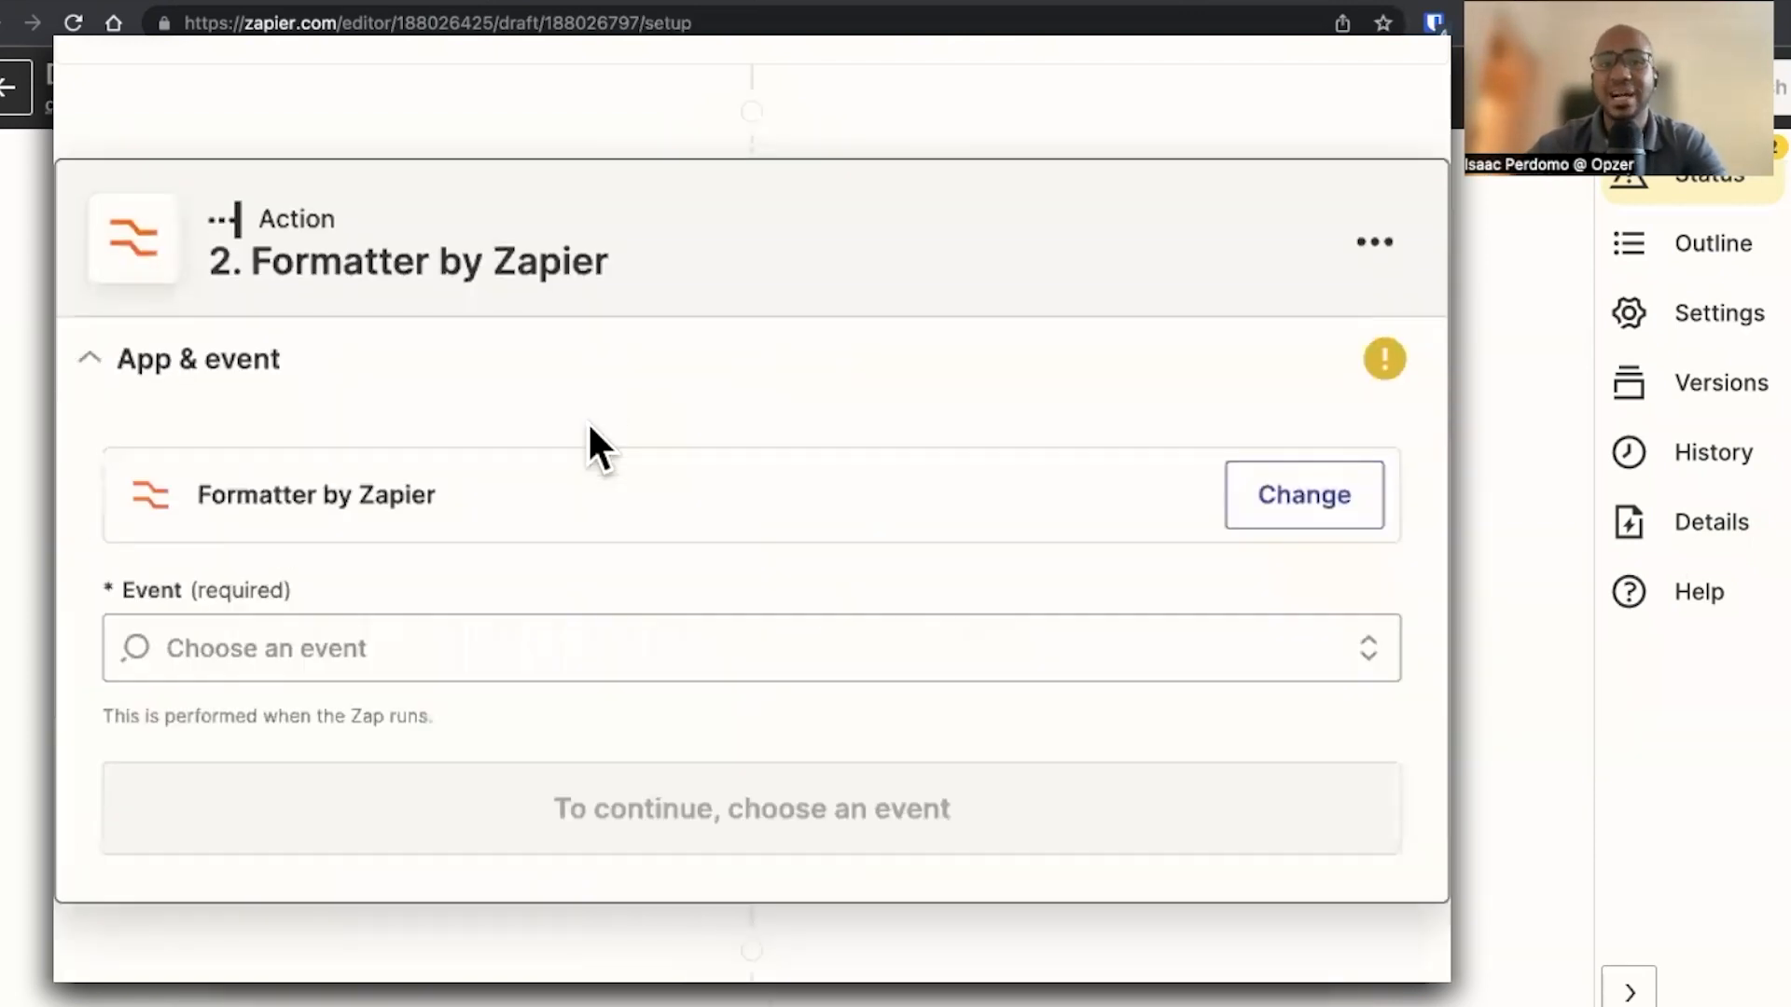
click(511, 634)
click(539, 433)
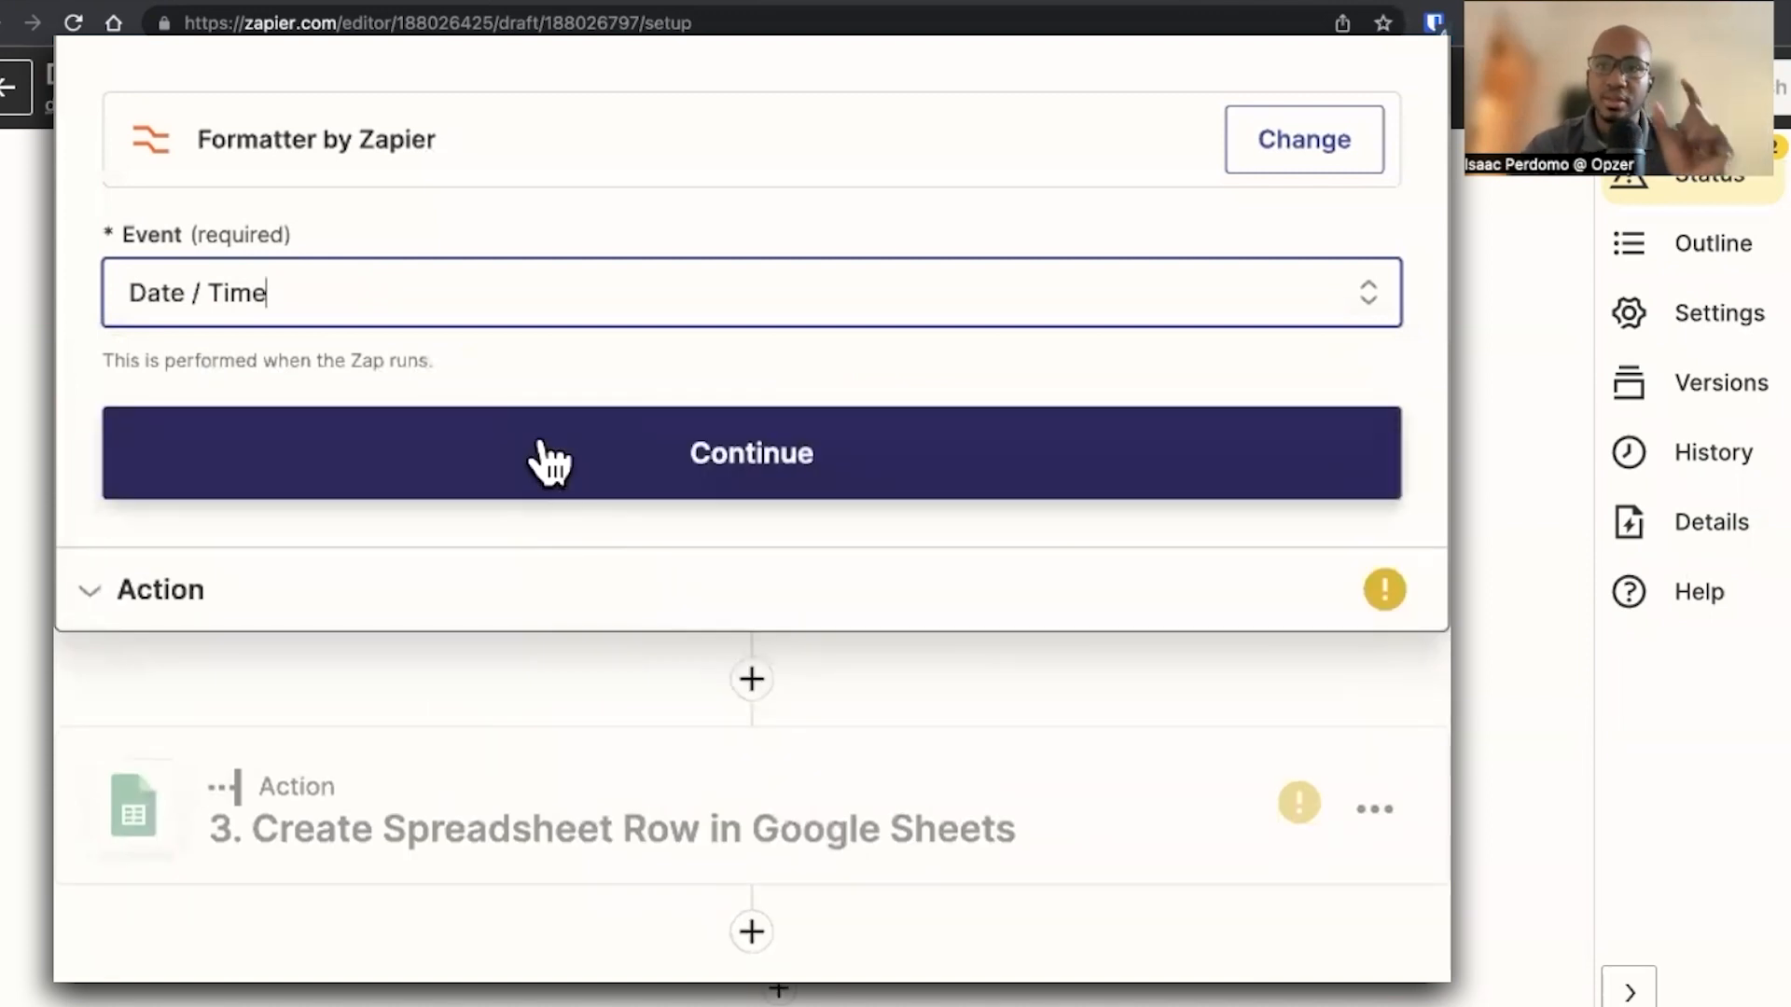
click(541, 445)
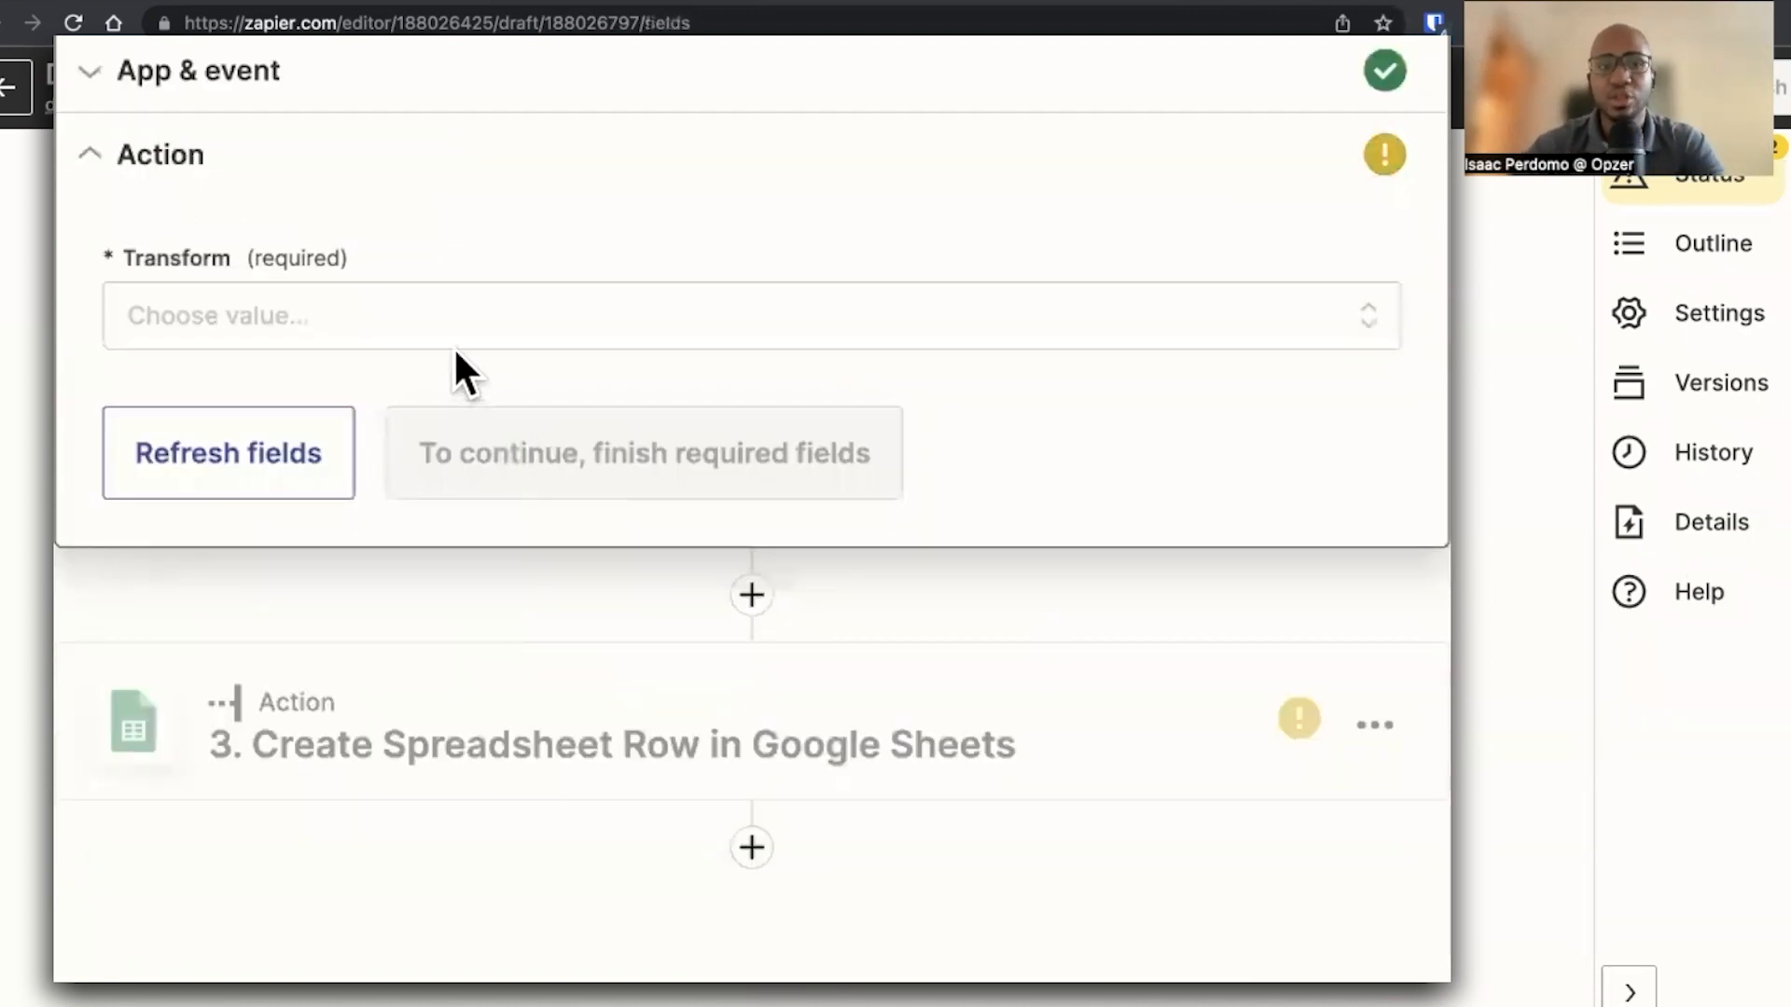
click(420, 341)
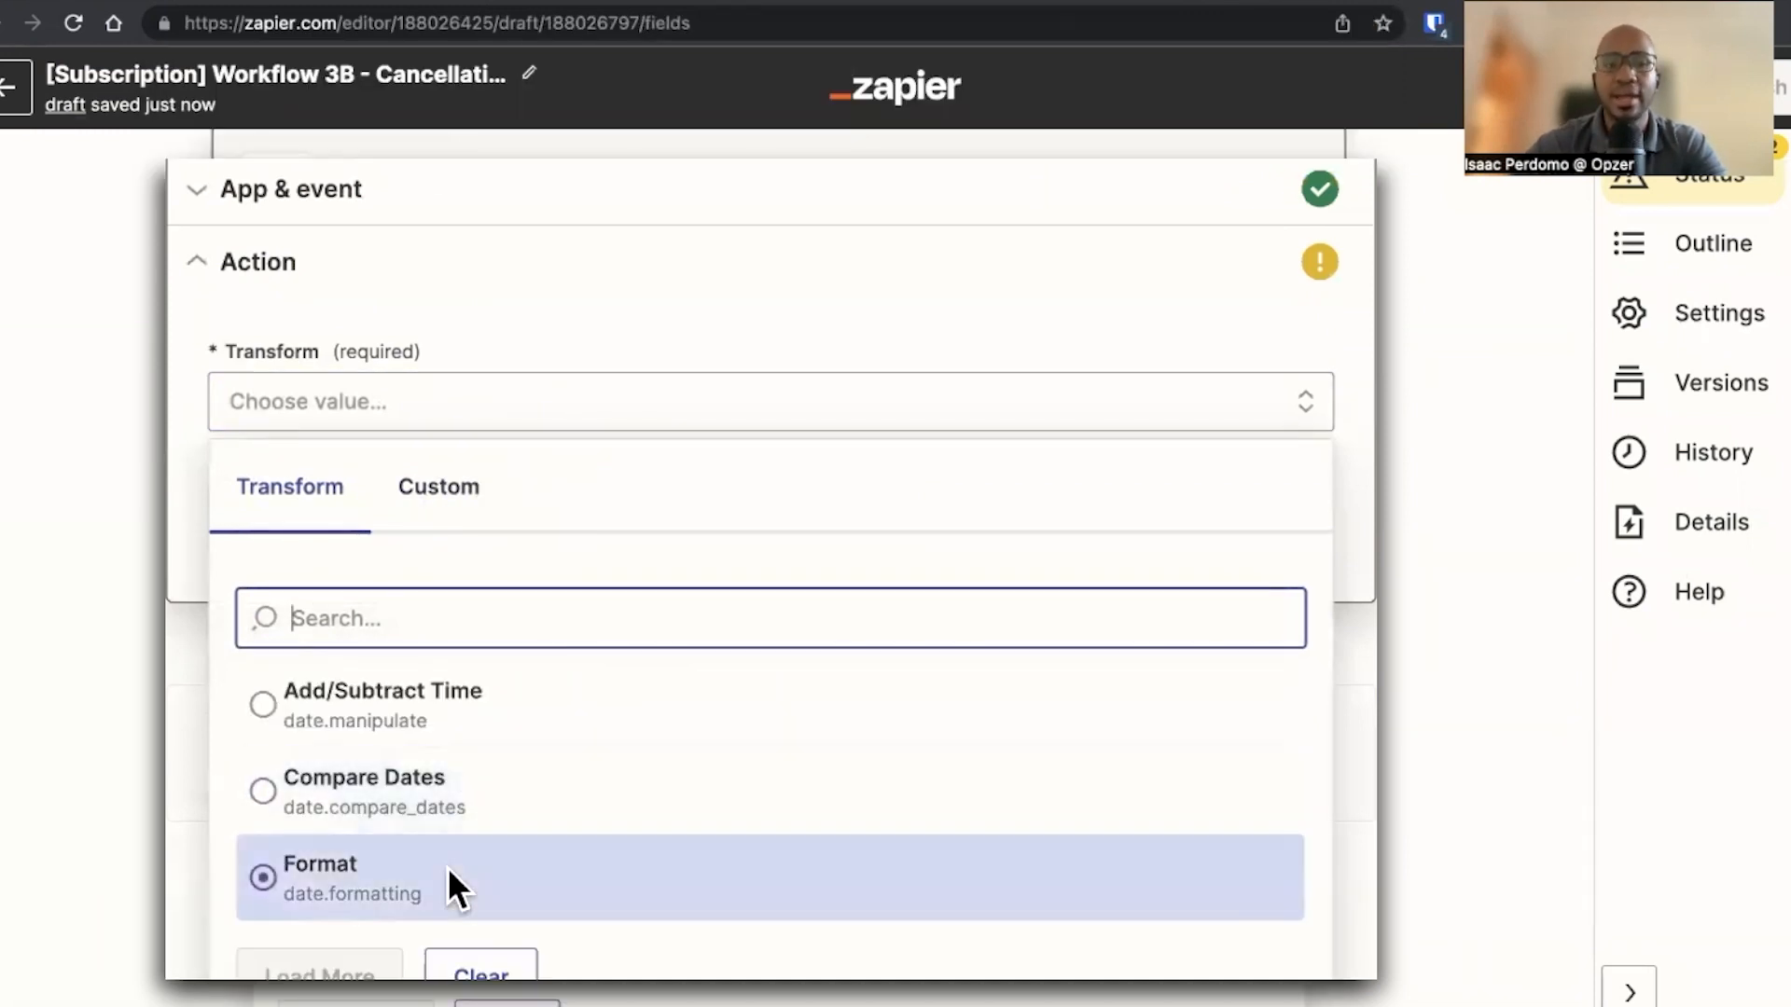
click(449, 886)
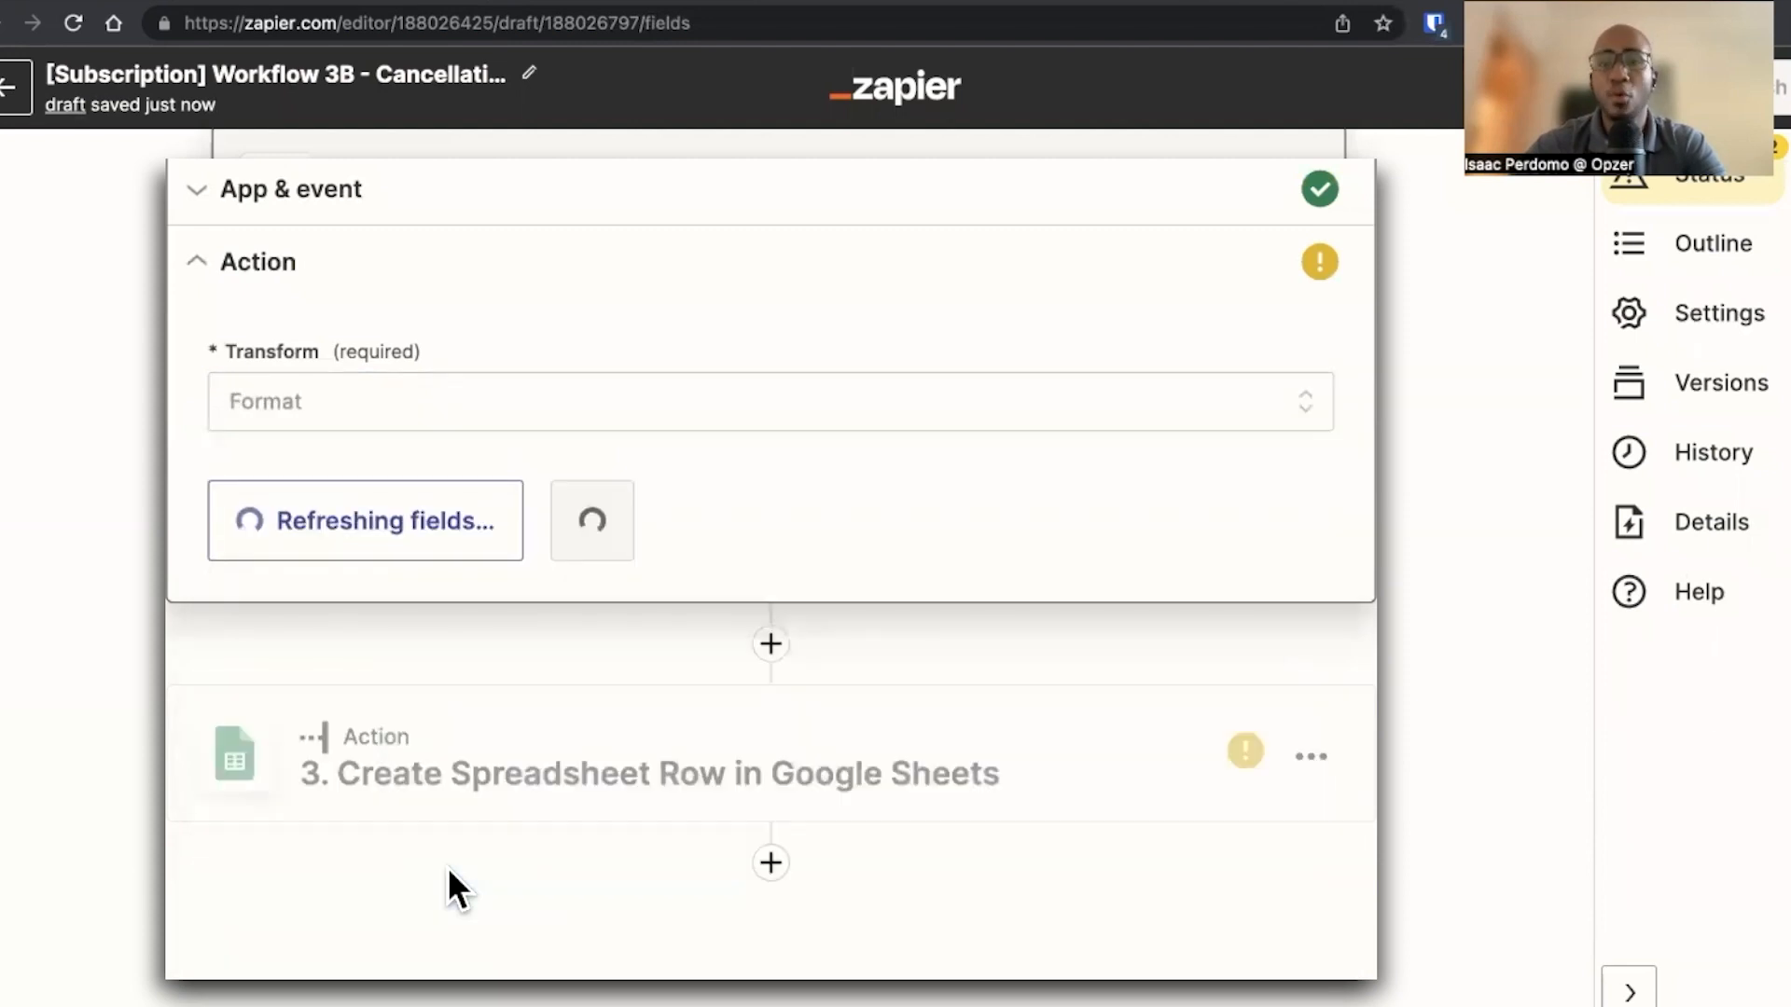
Set the formatter's Input to the trigger's Billing period end date field
click(569, 679)
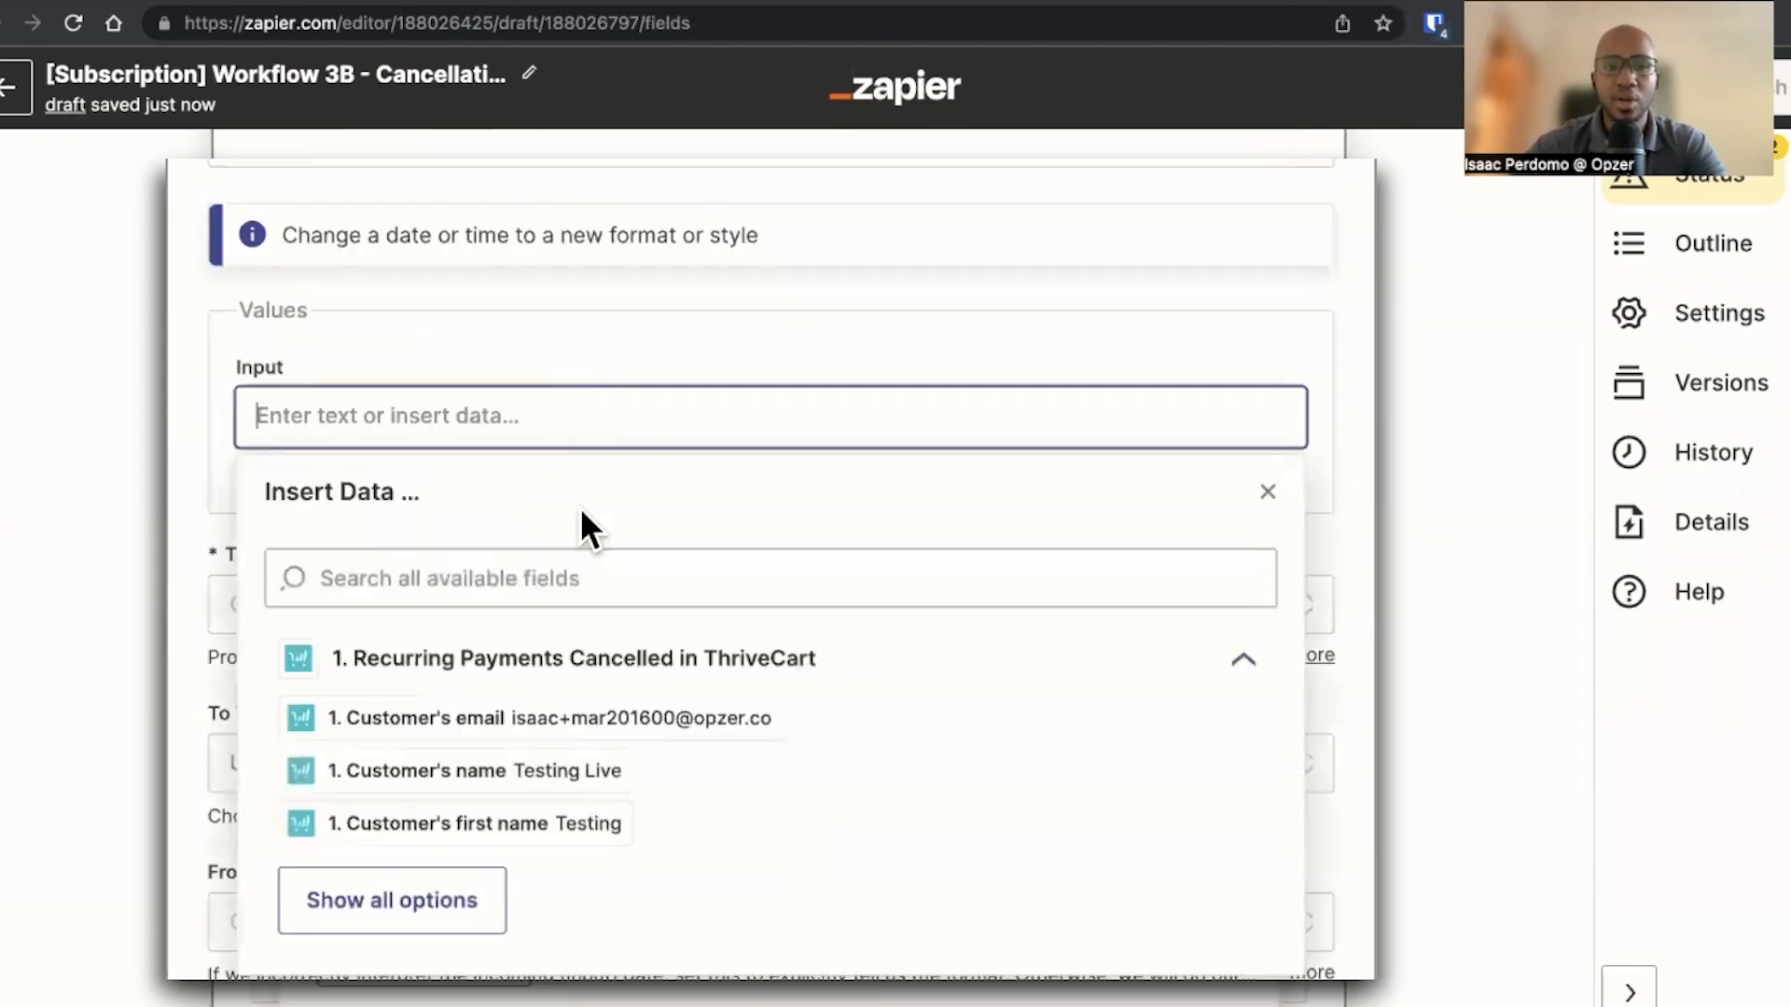
click(596, 577)
text(billing)
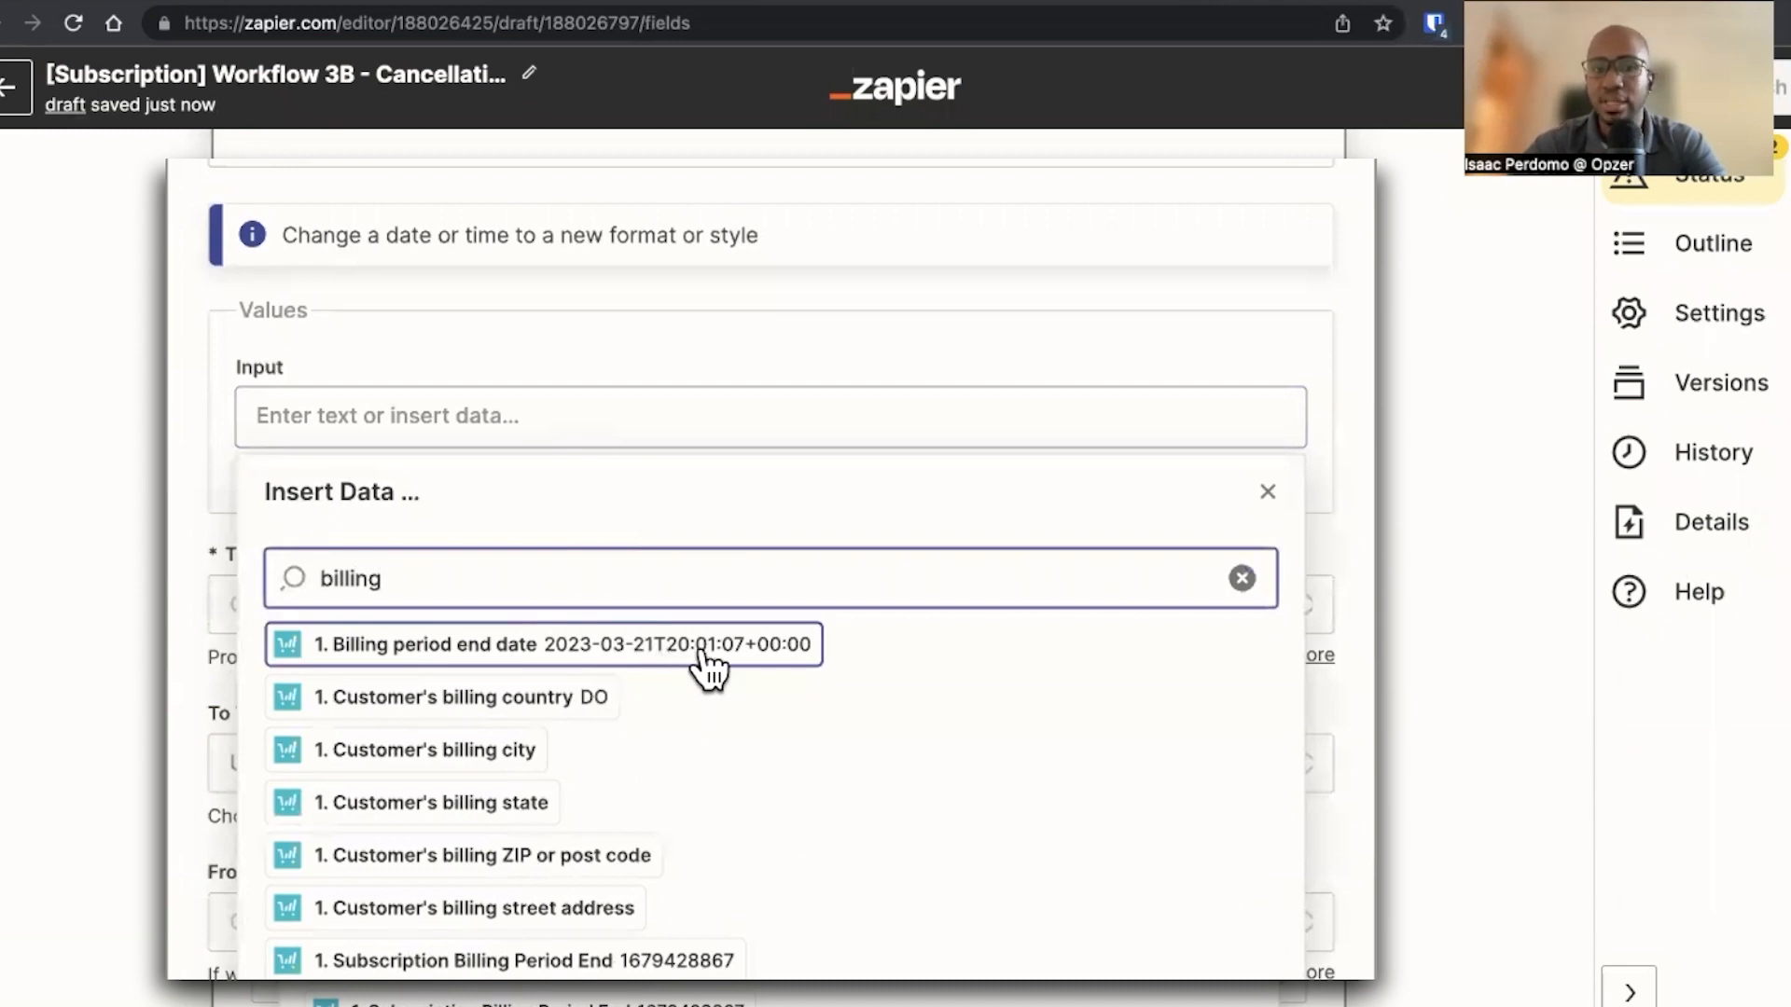
click(765, 653)
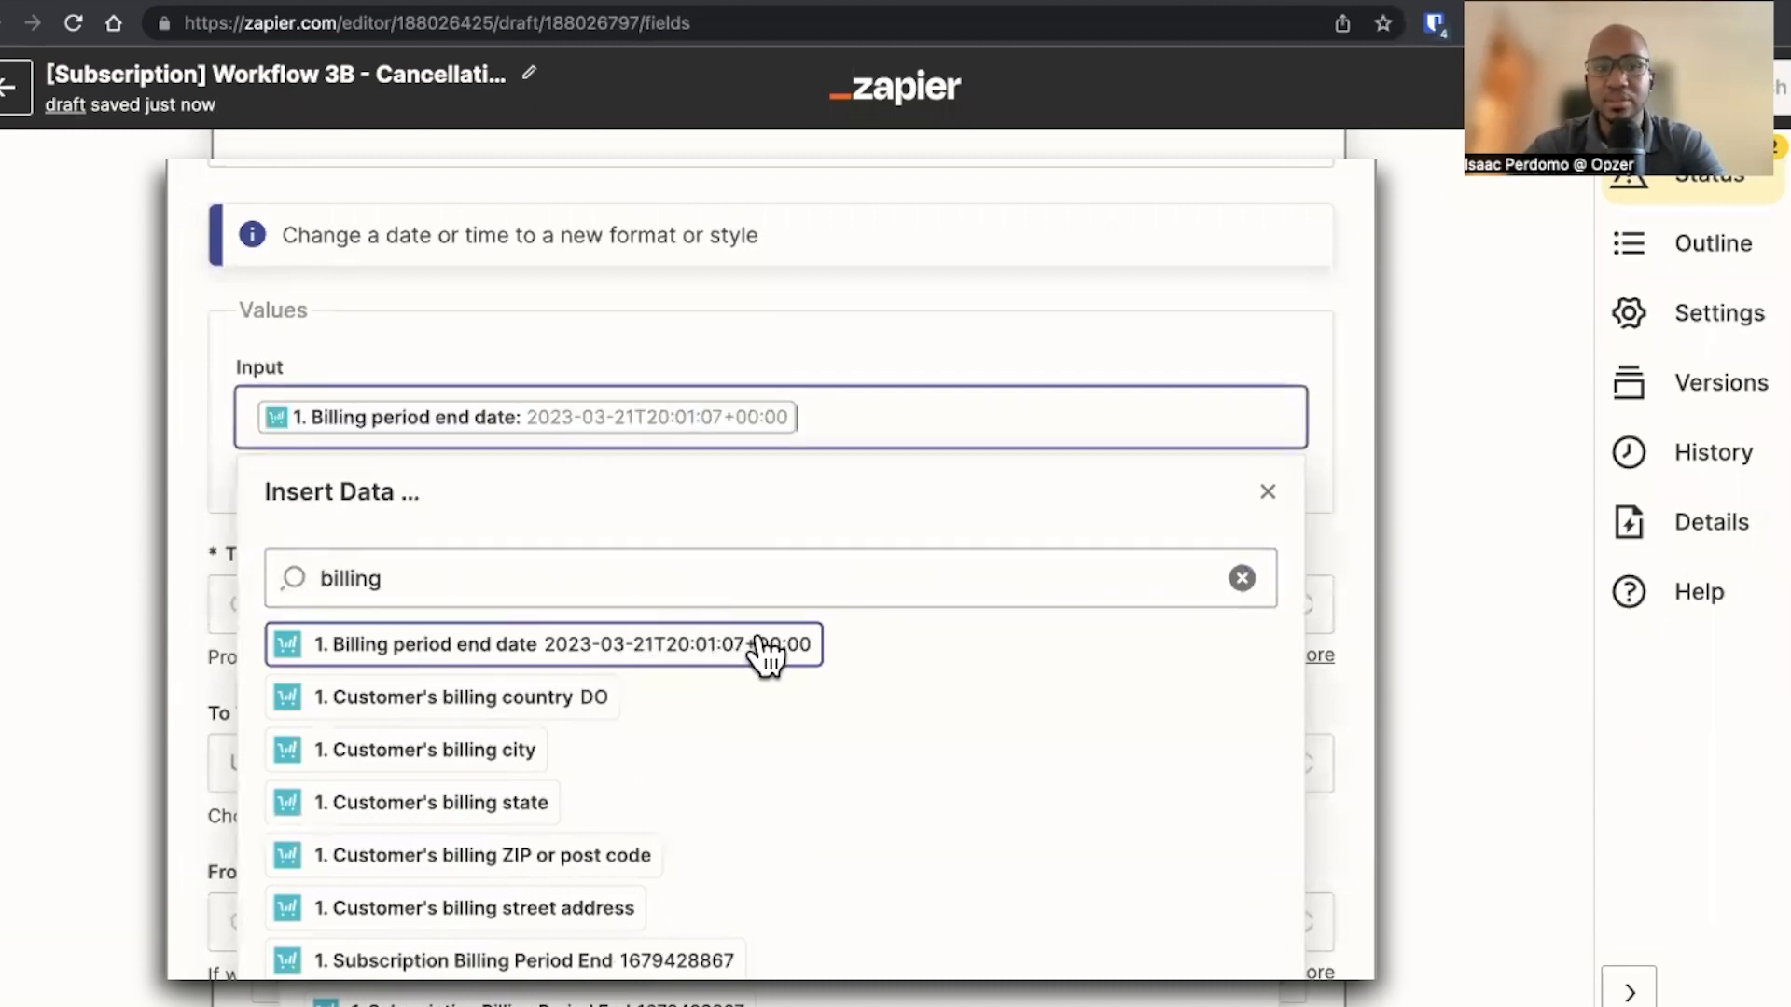
click(212, 520)
Set To Format to YYYY-MM-DD
scroll(211, 519, down, 3)
click(380, 327)
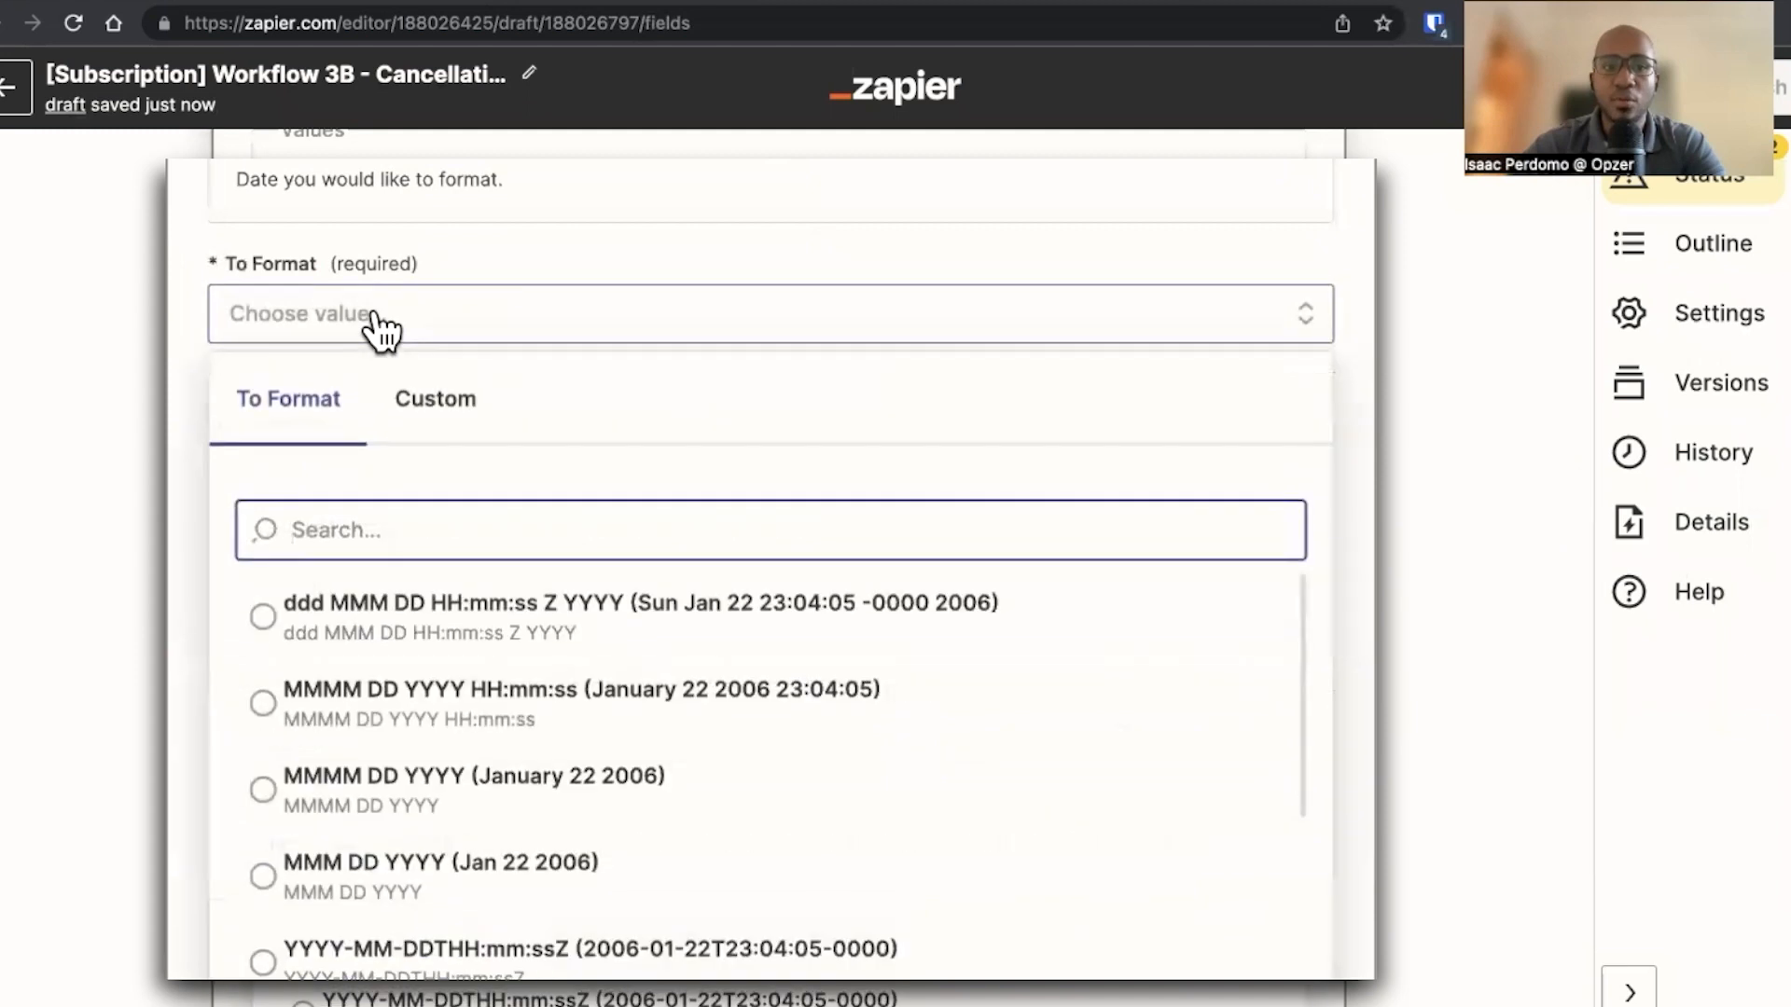
scroll(512, 528, down, 2)
scroll(514, 528, down, 4)
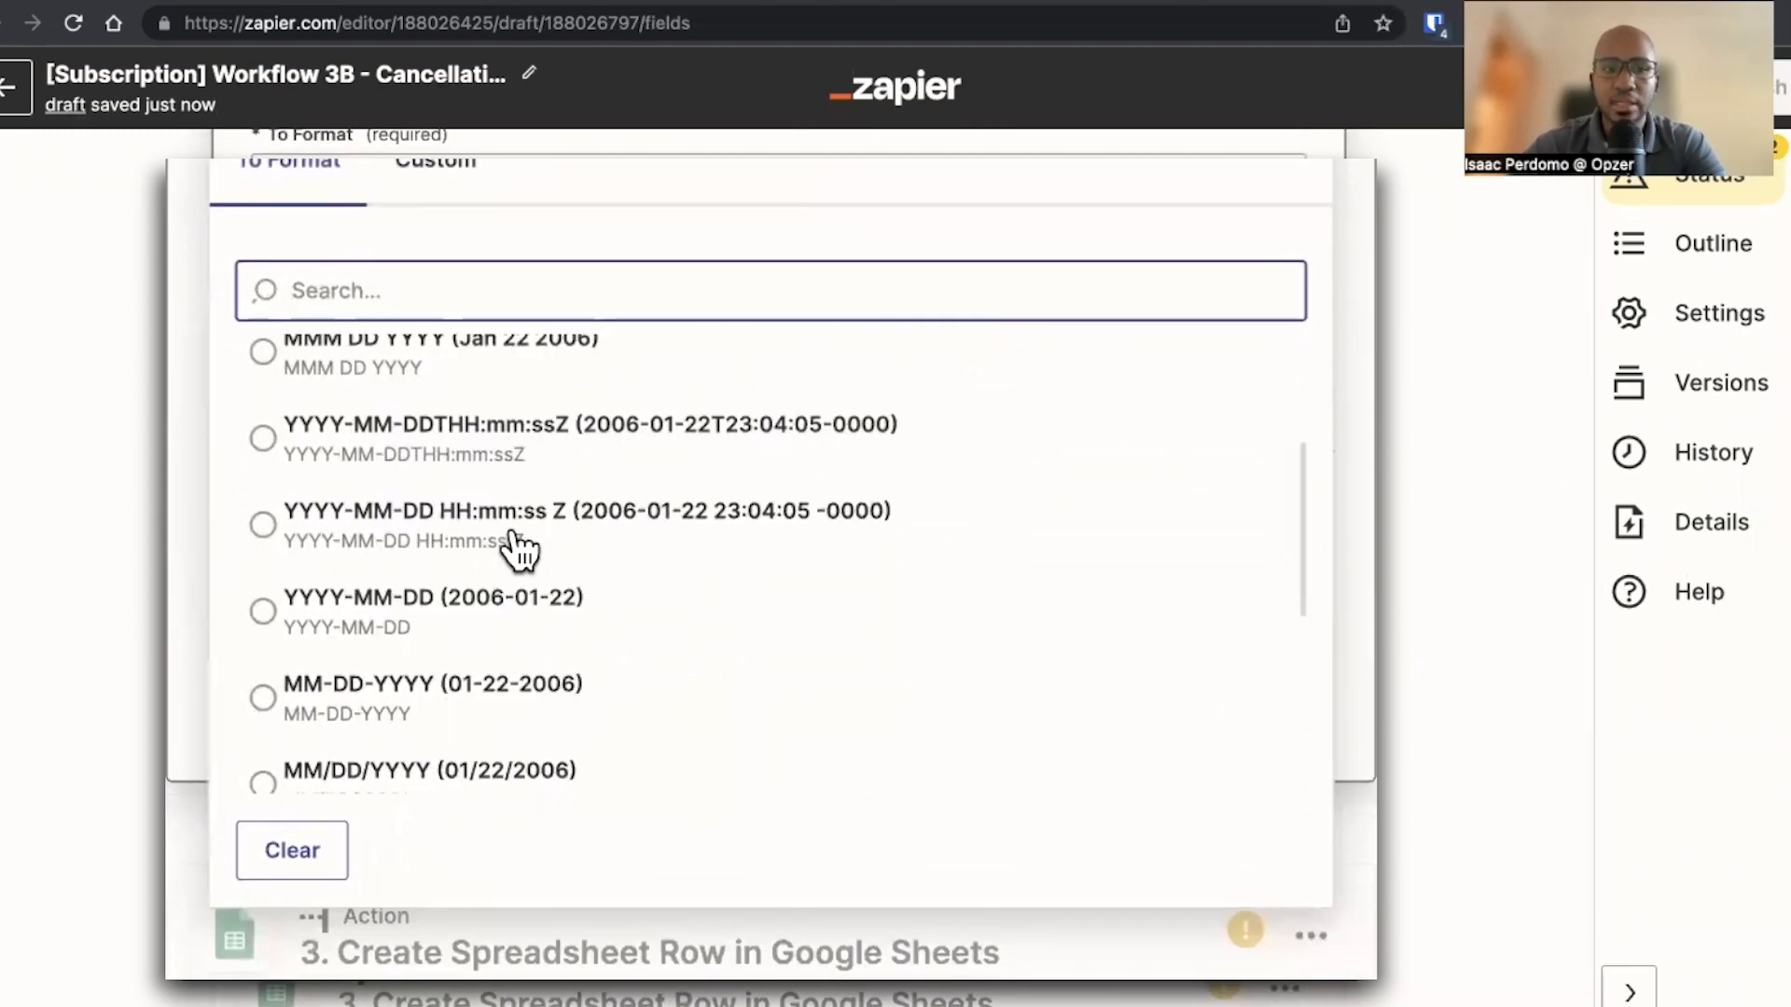
click(459, 602)
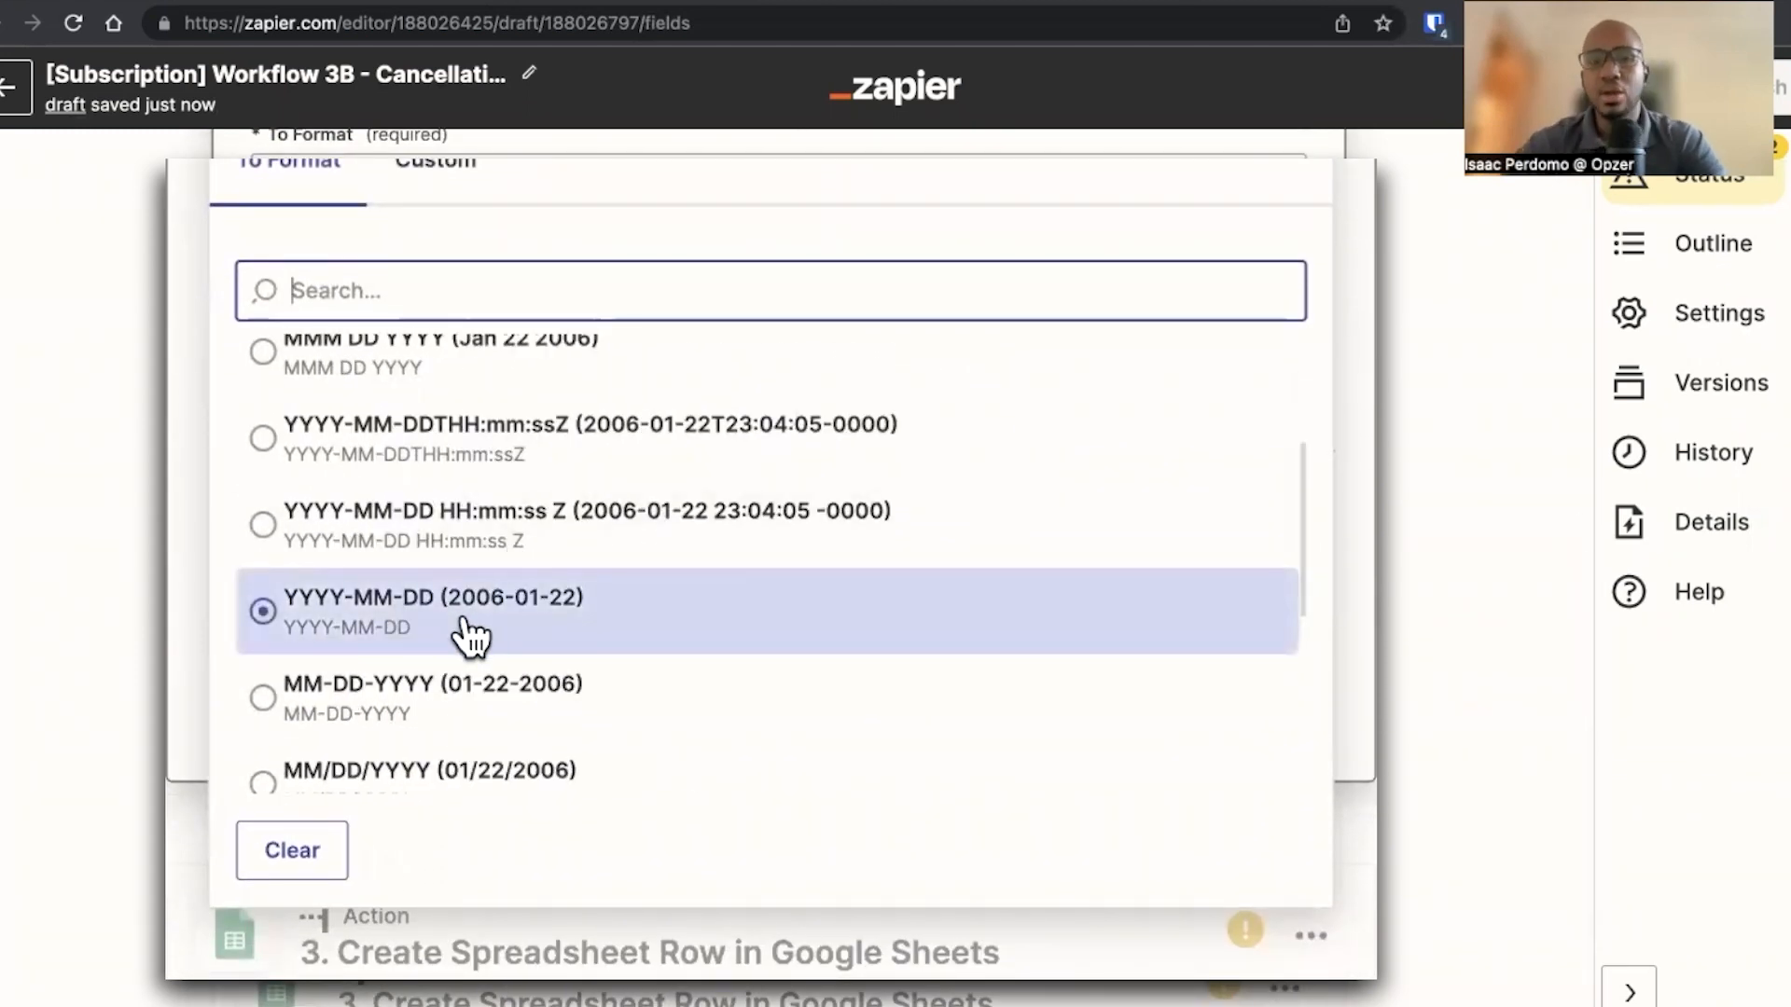
scroll(485, 672, down, 3)
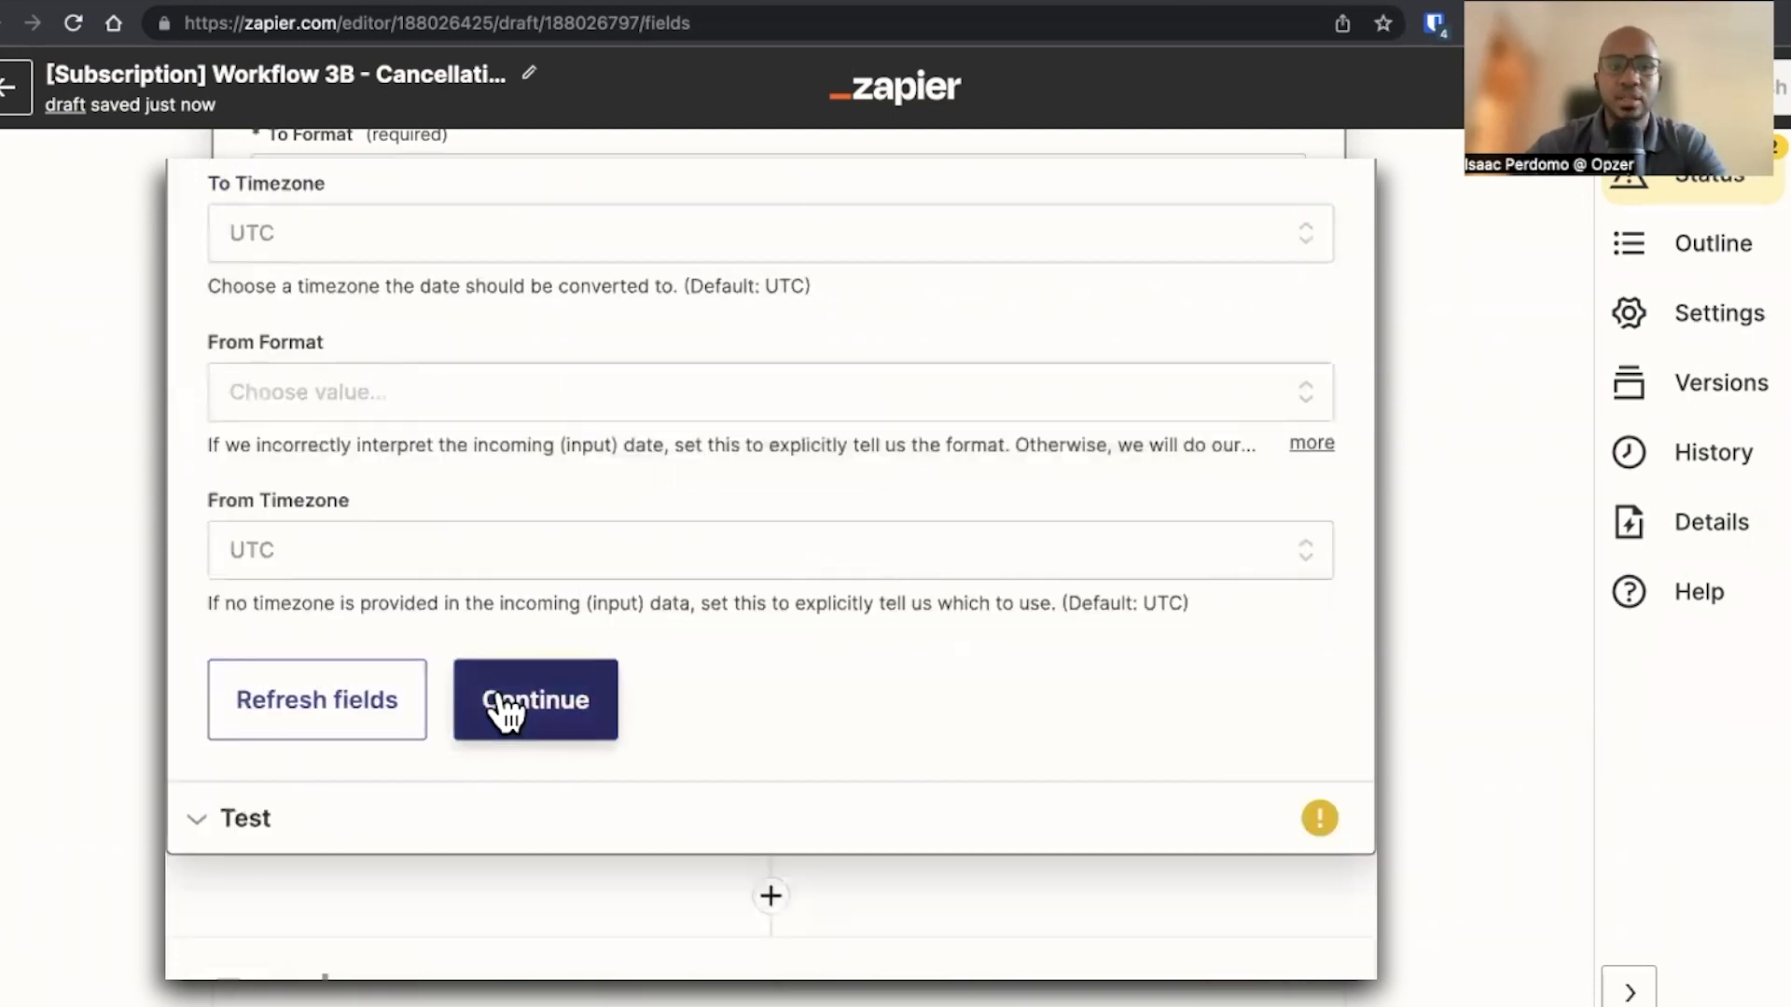
Continue and test the Date / Time formatter step, then close it
click(500, 703)
click(459, 537)
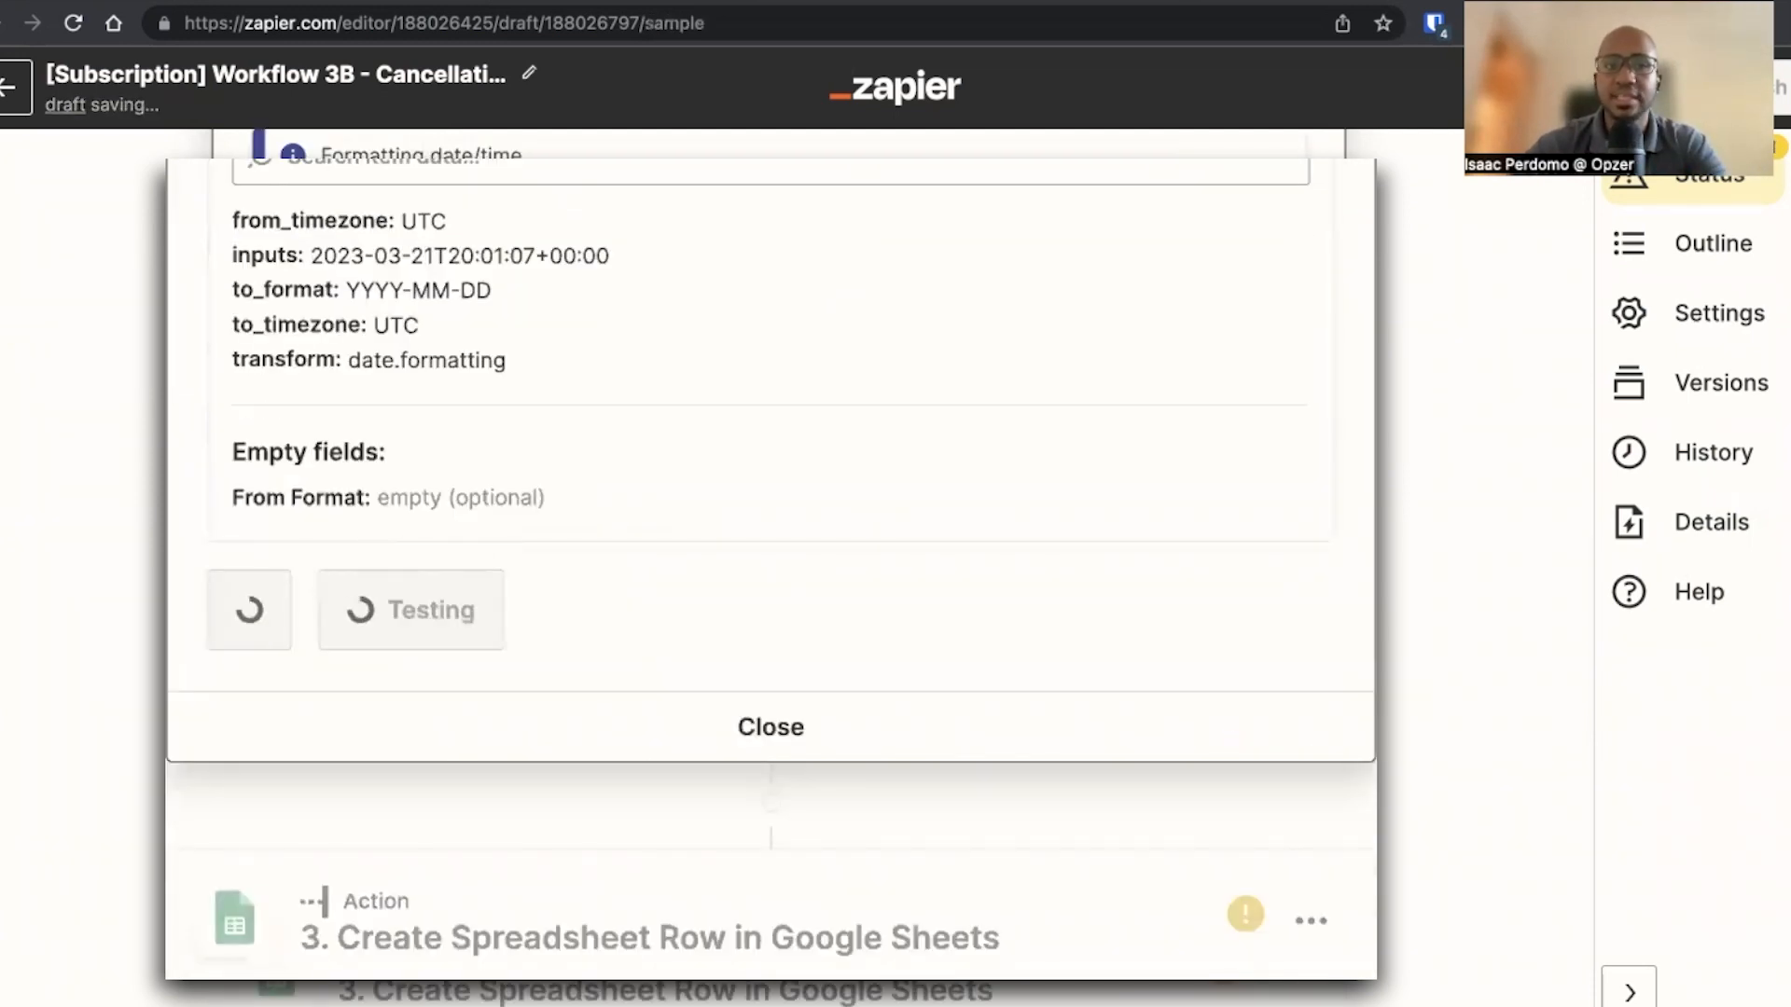
click(372, 770)
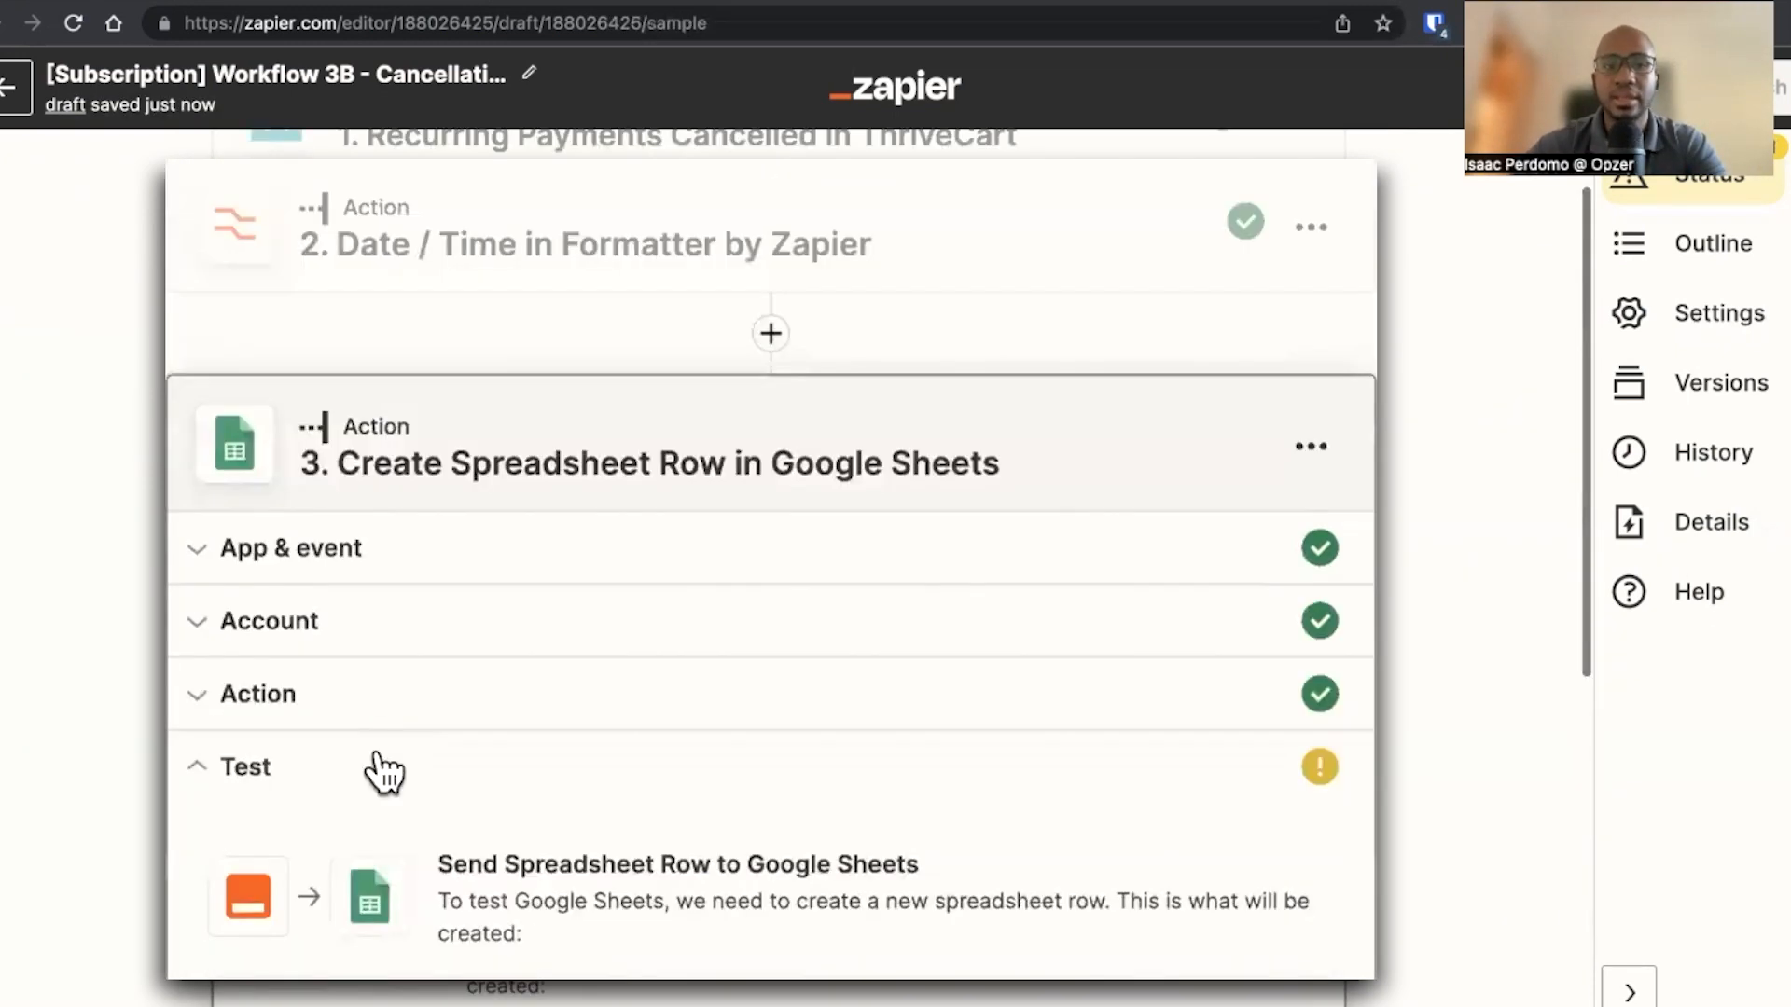
Map the Billing End Date column of the sheet row action to the formatter's Output
click(419, 377)
scroll(401, 551, down, 5)
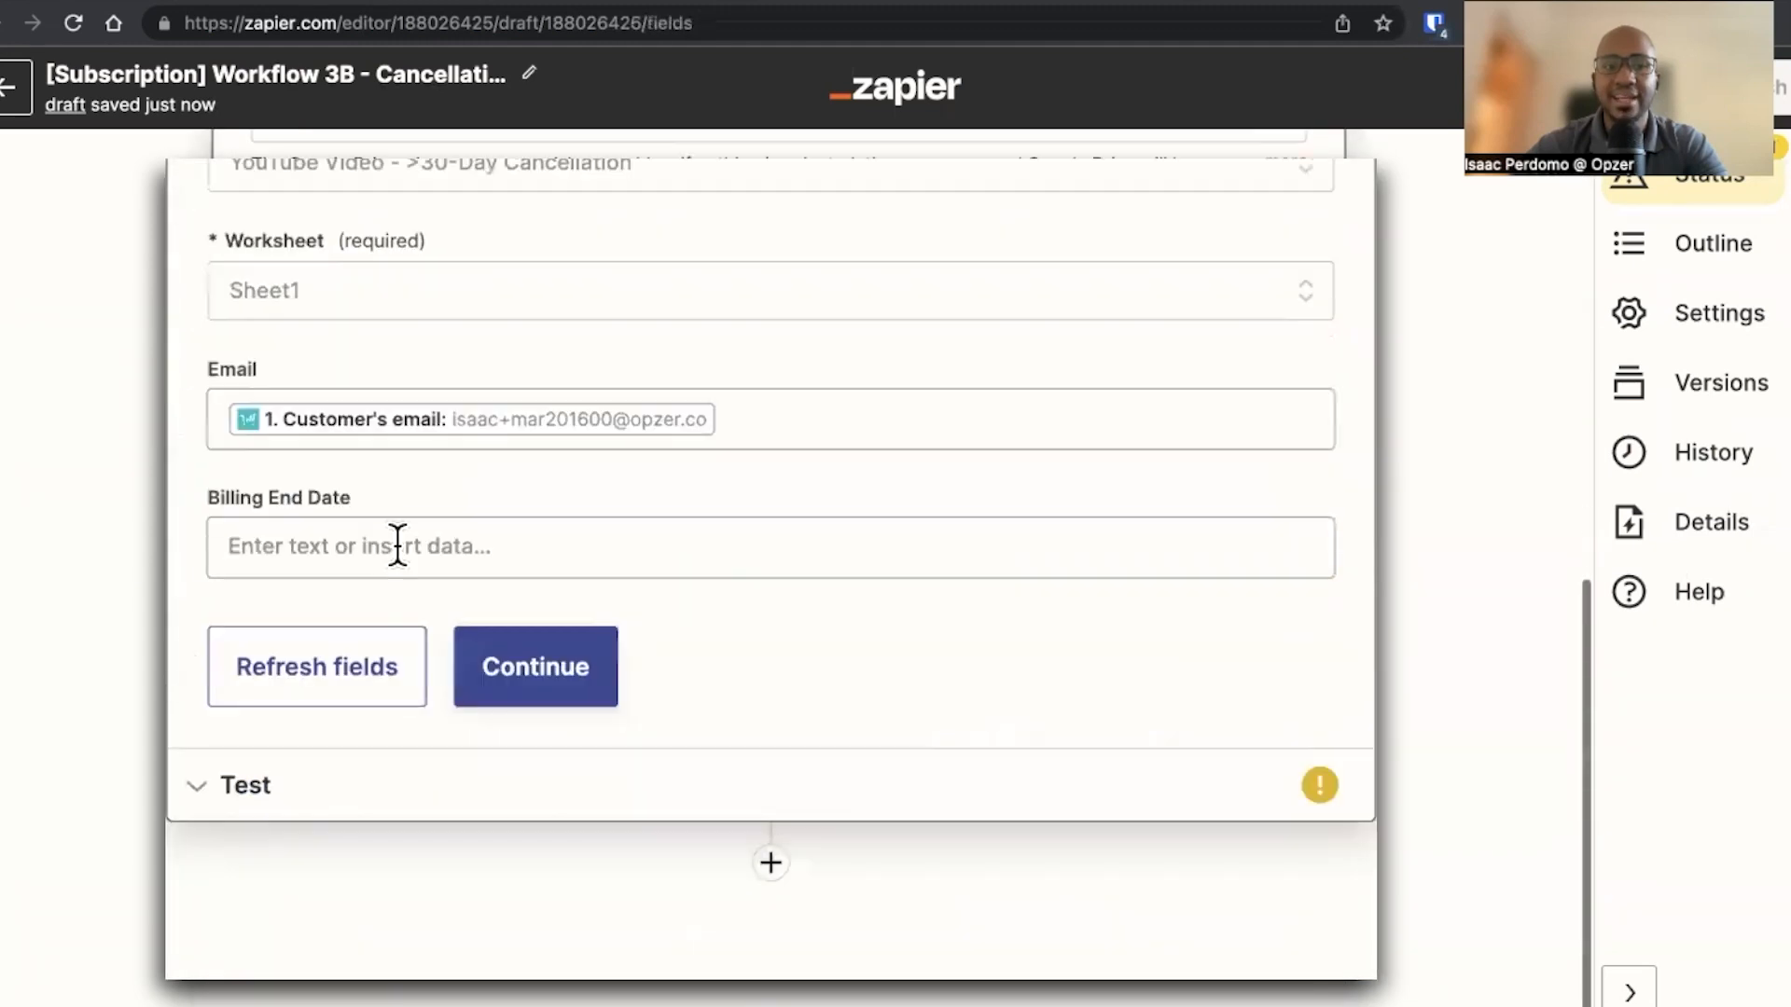
click(420, 546)
click(368, 867)
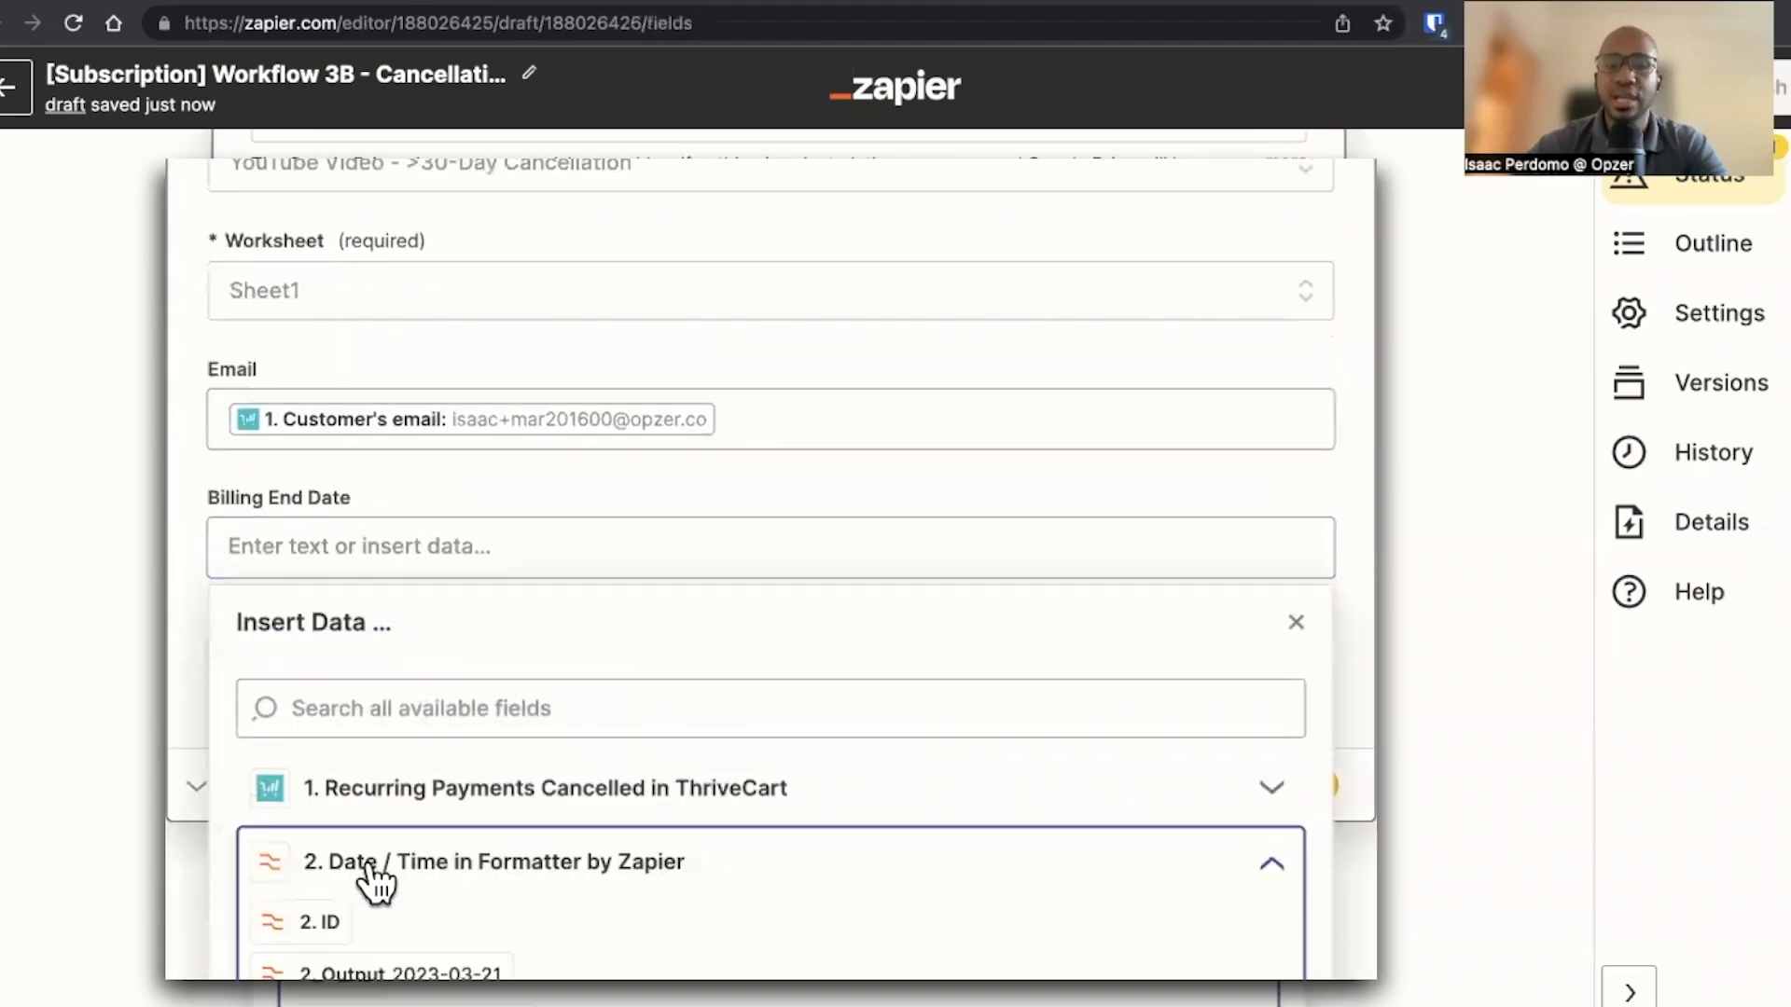
scroll(368, 877, down, 1)
click(403, 910)
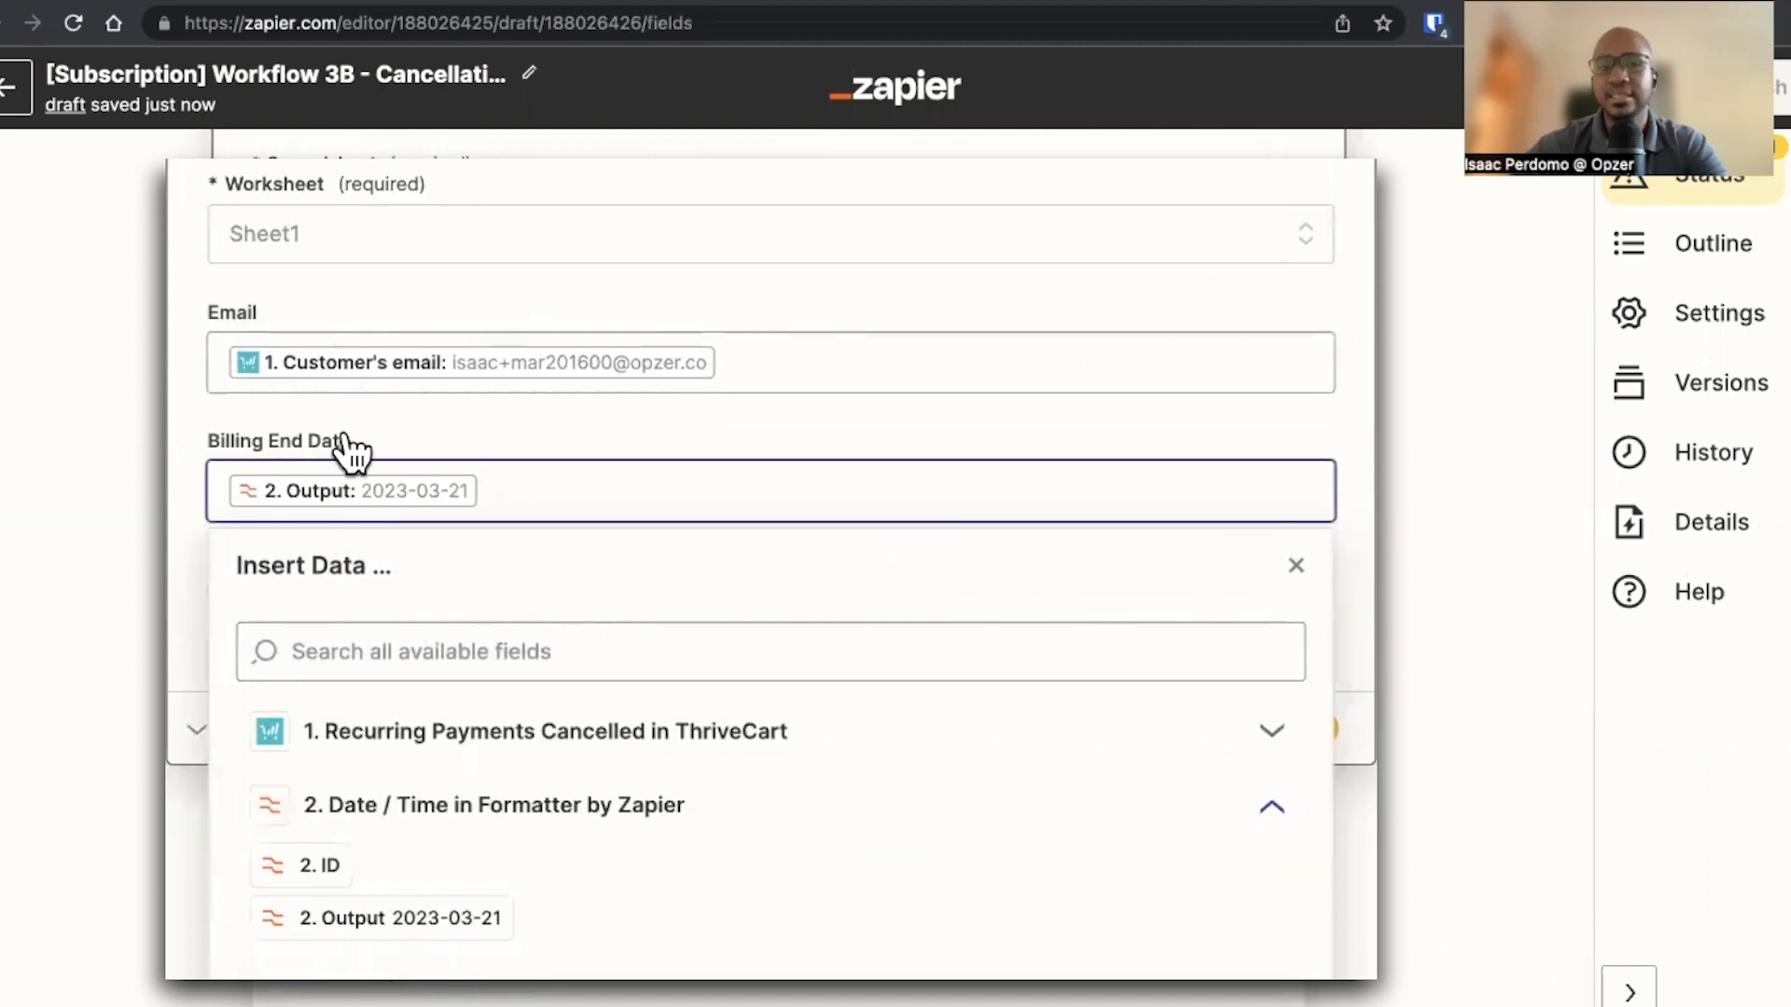
click(180, 615)
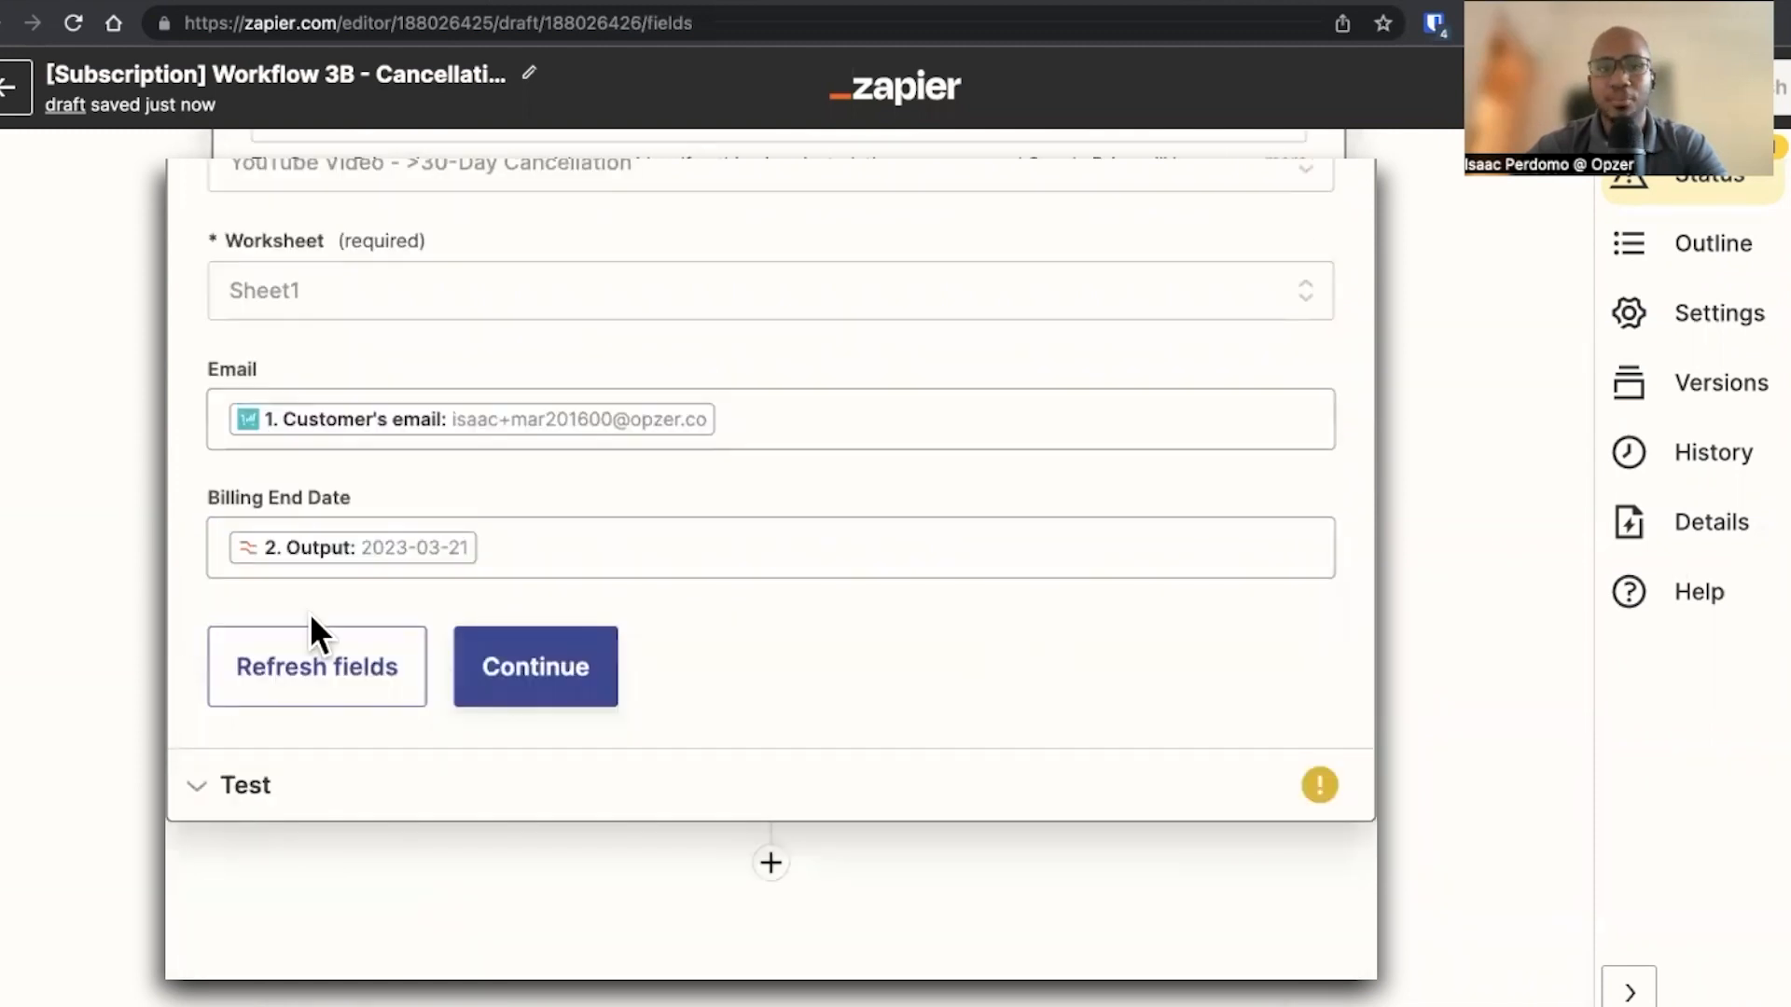
Test the Create Spreadsheet Row action and widen the Email column in the spreadsheet to inspect the new row
click(501, 685)
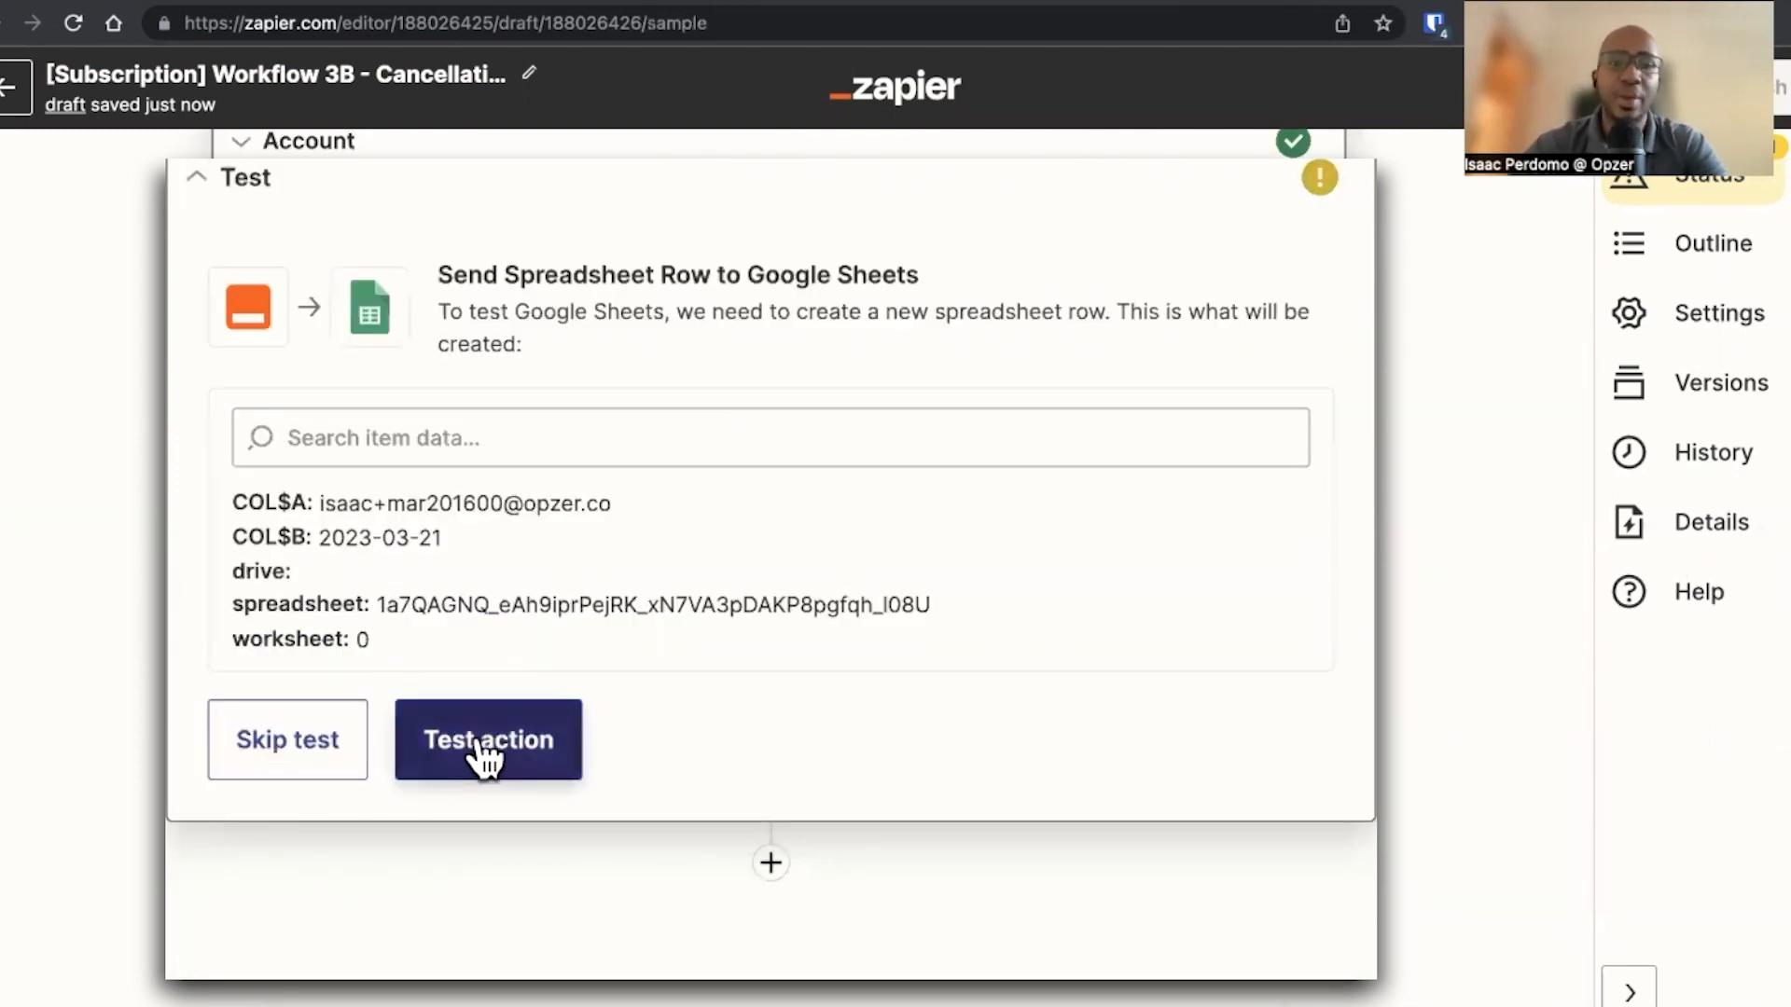
click(480, 741)
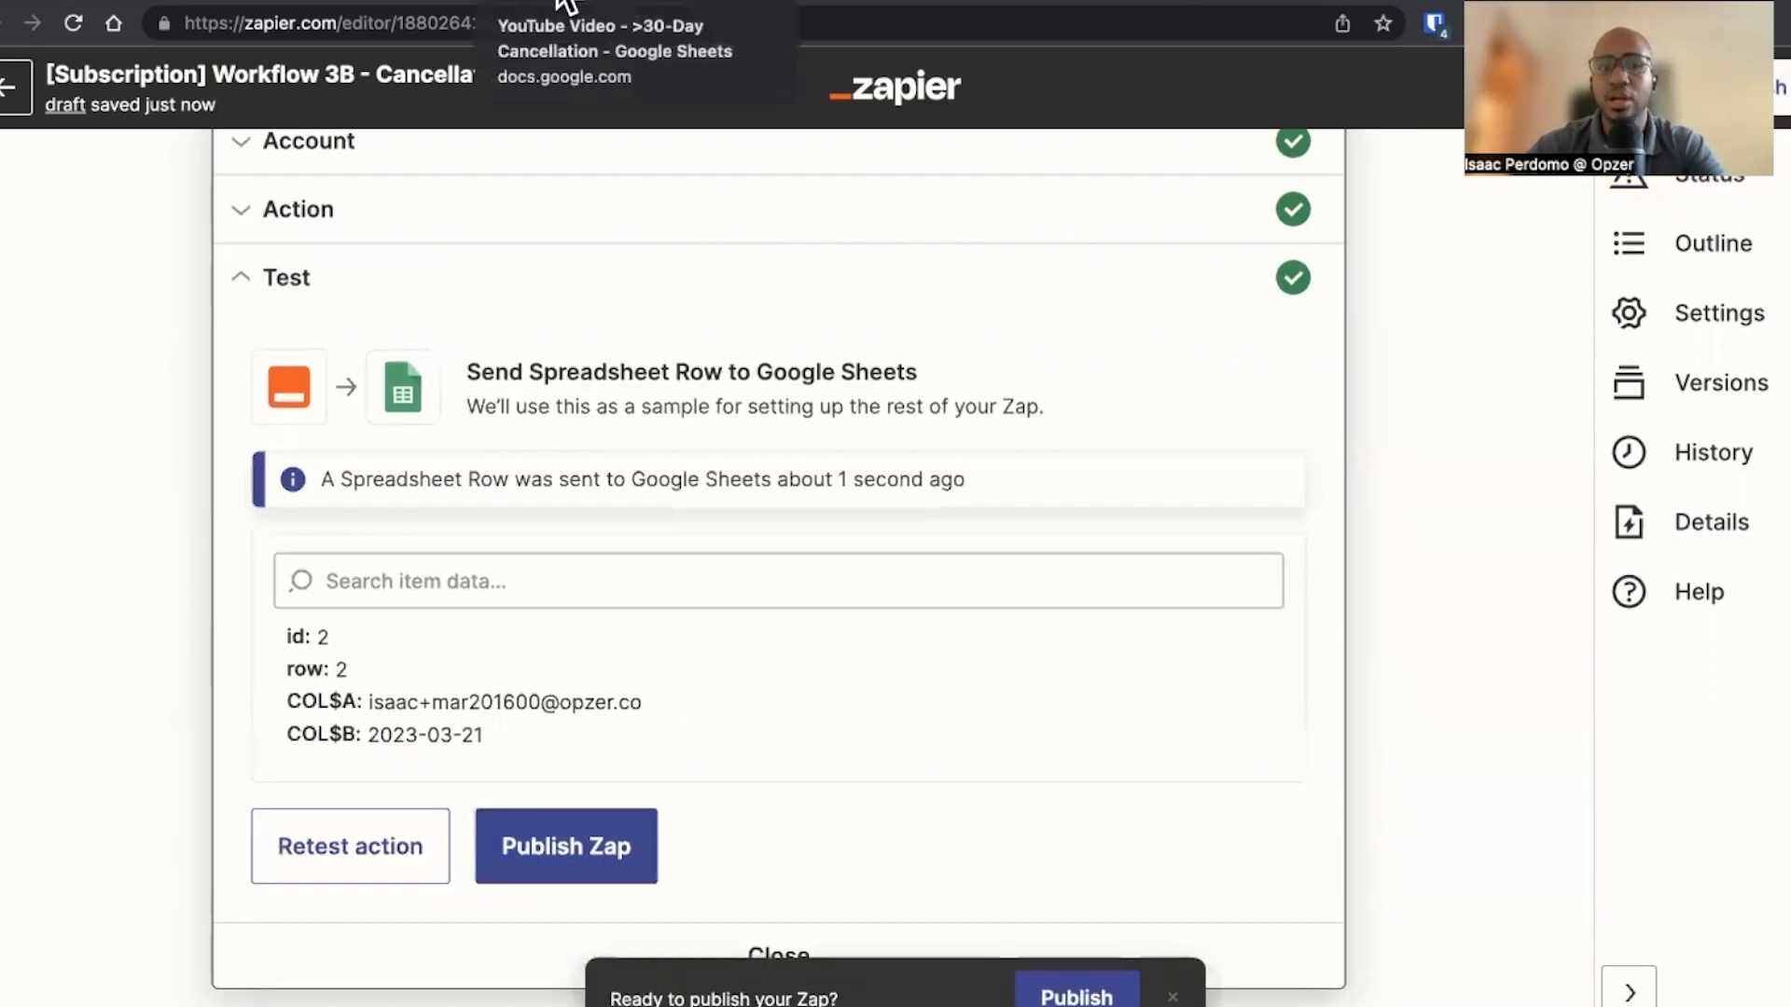
click(566, 5)
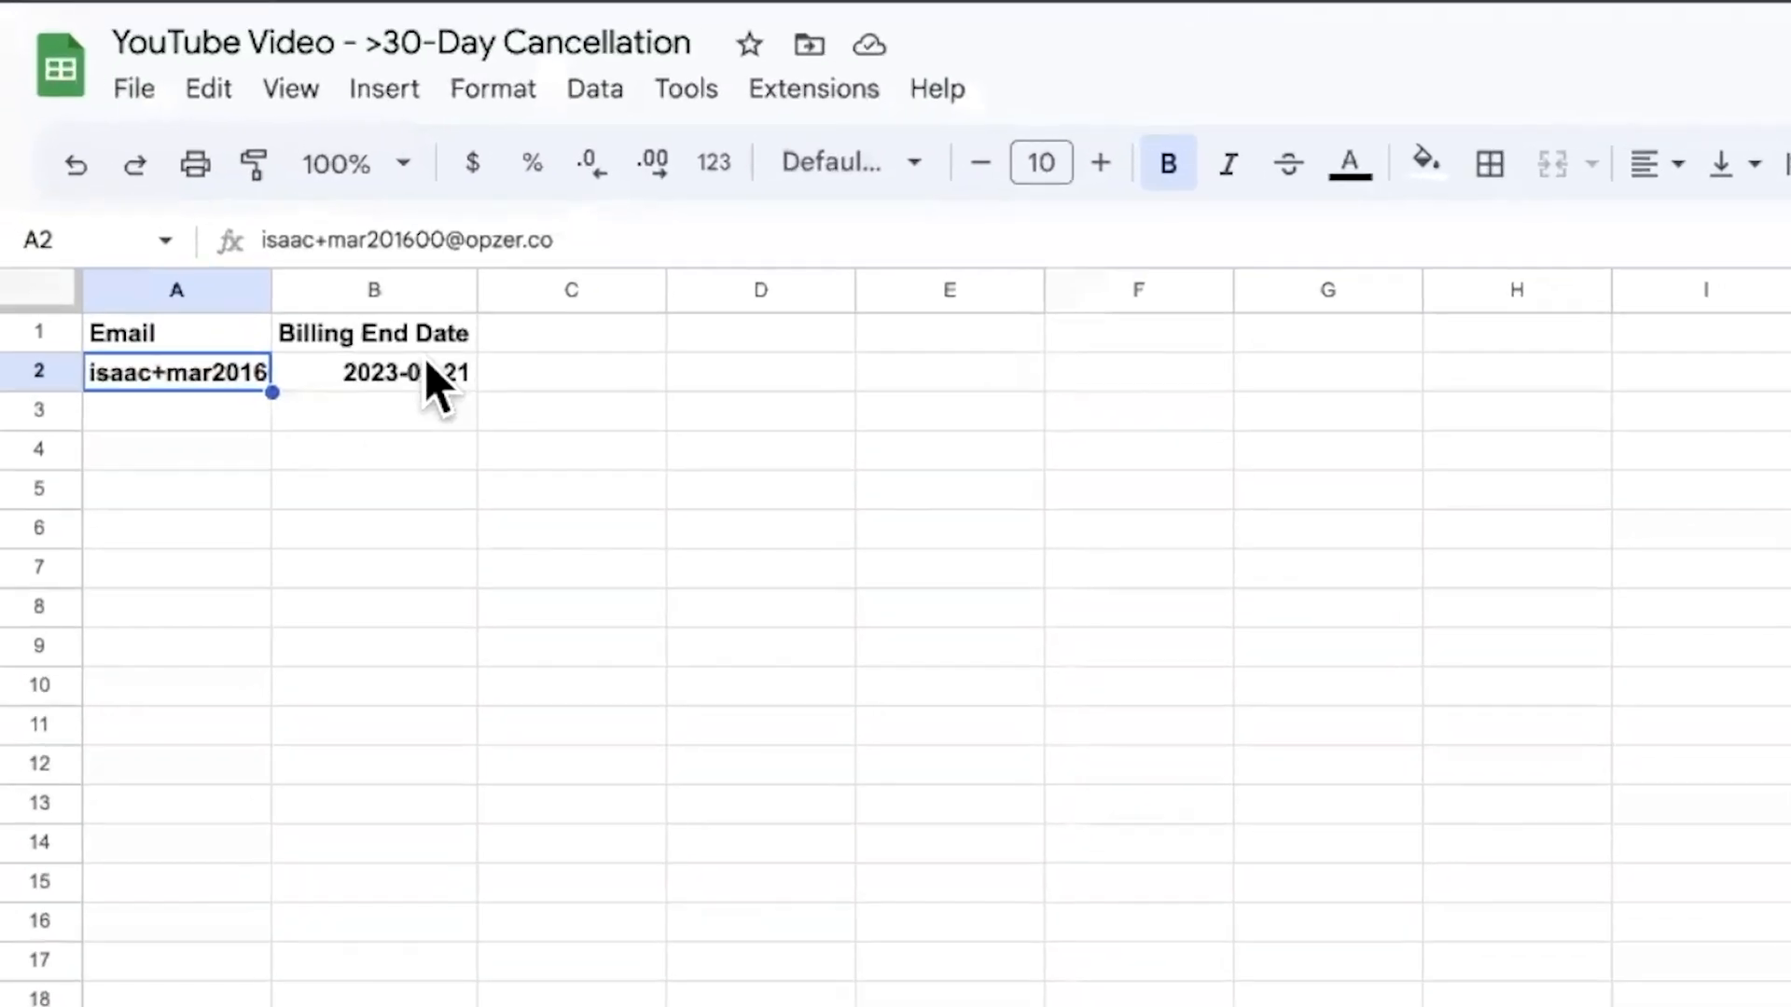
drag(270, 291, 396, 294)
drag(232, 235, 277, 240)
click(170, 427)
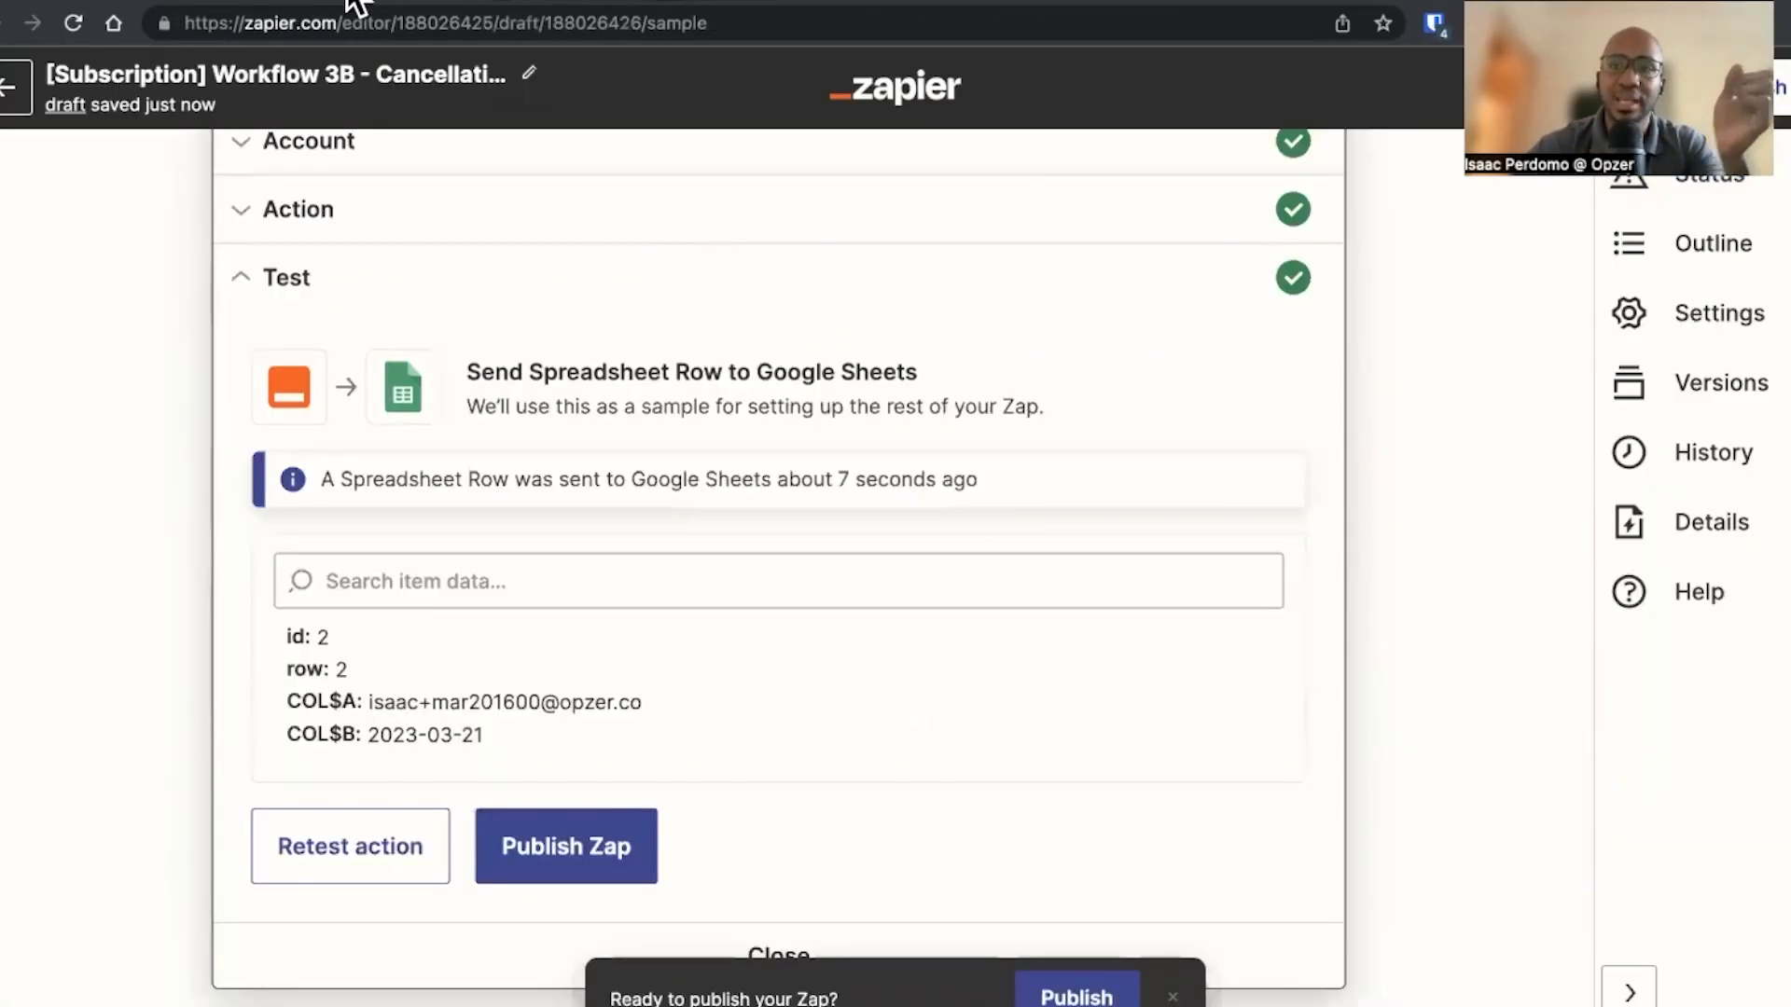
Switch to the [Subscription] Workflow 3A - Cancellations Zap
click(352, 4)
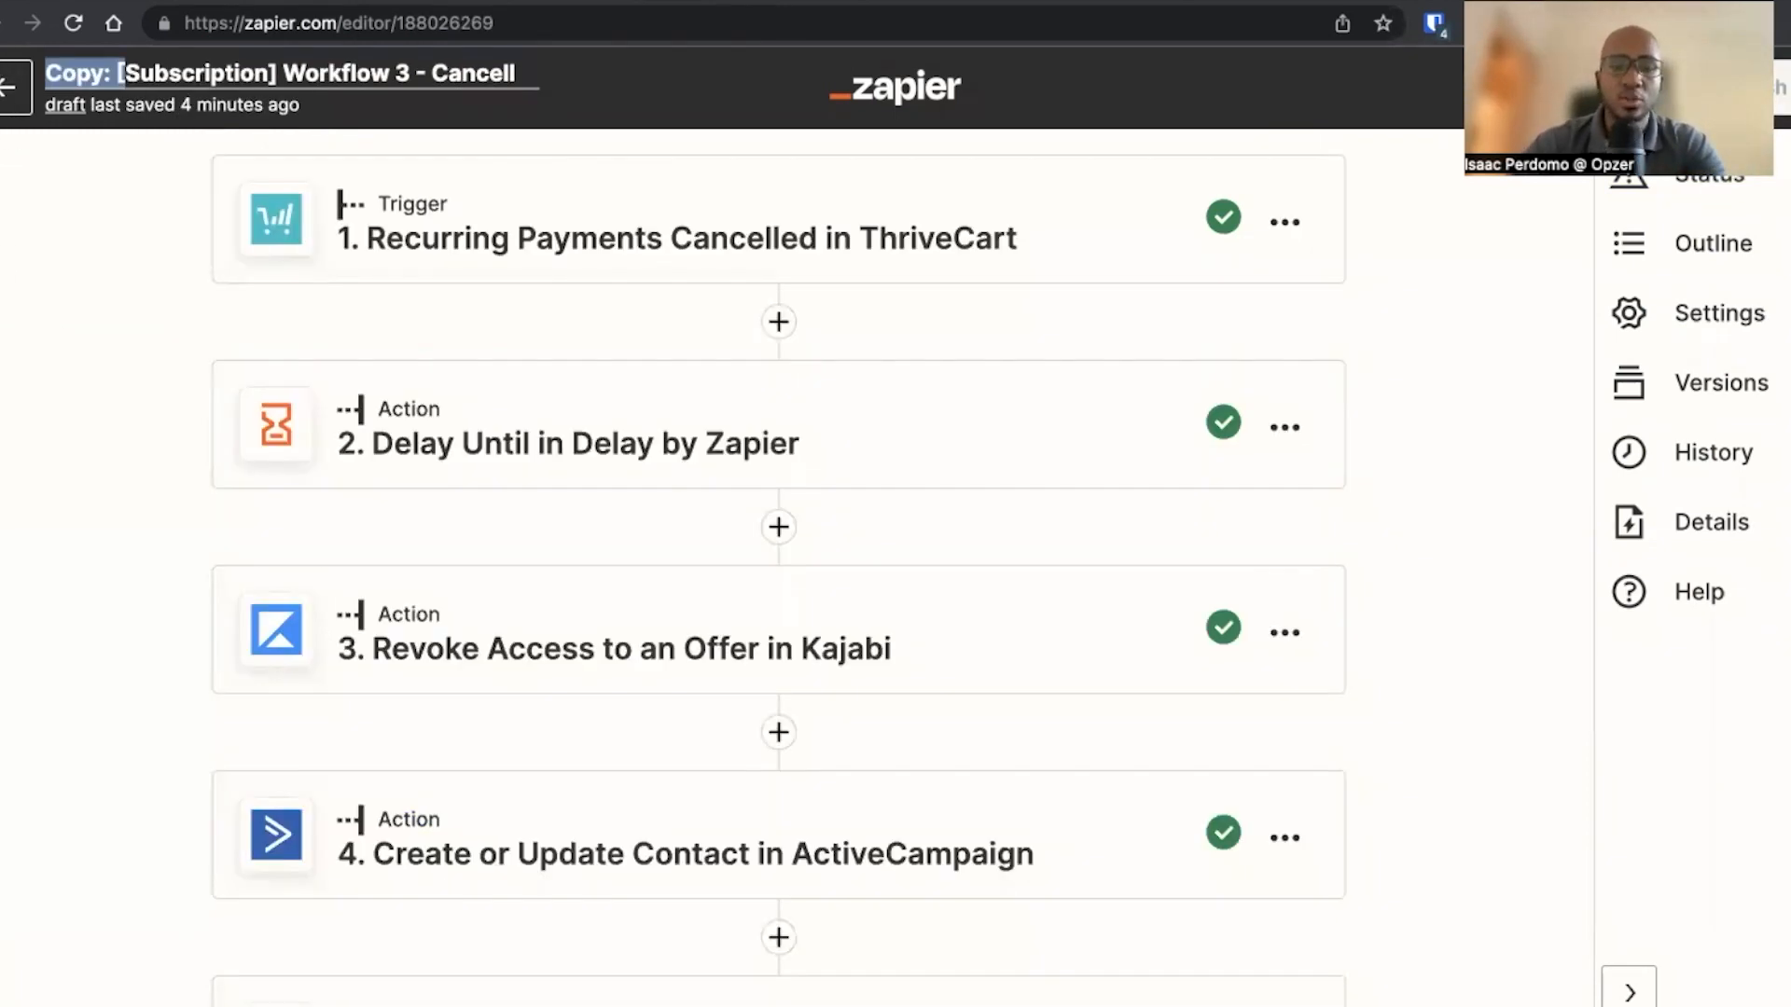
key(BackSpace)
click(336, 72)
text(A - Cancellations)
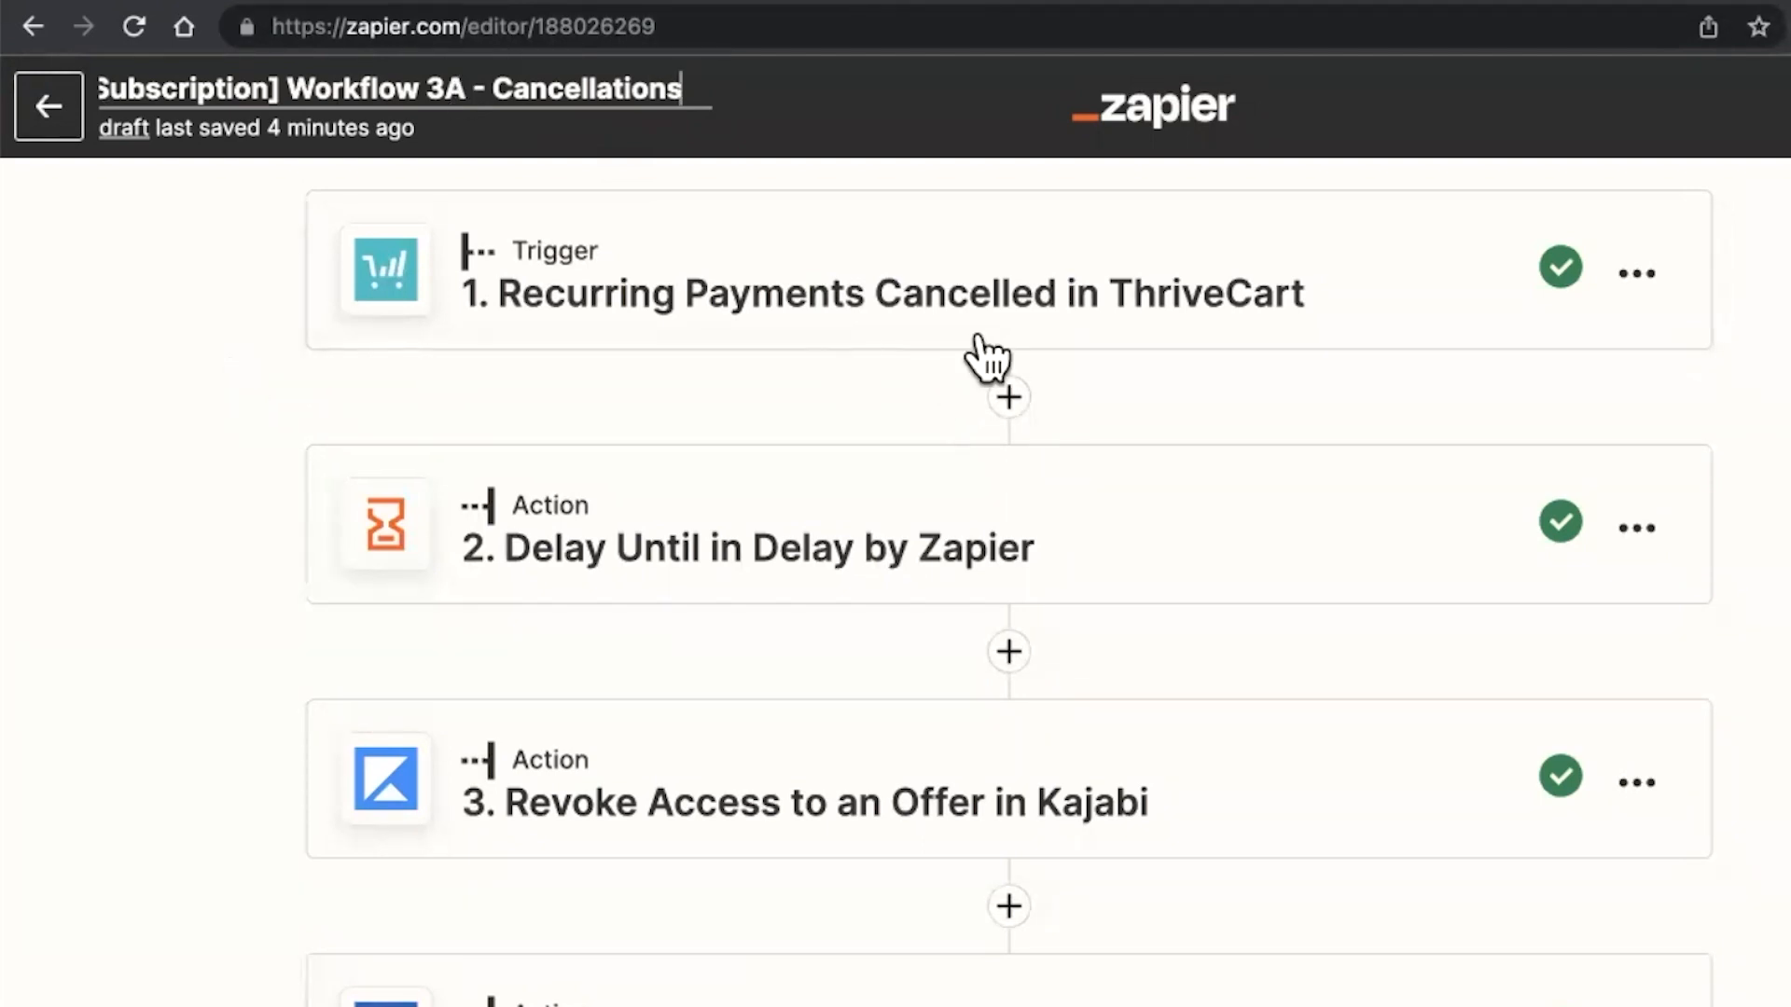
Change the trigger to Schedule by Zapier with the Every Day event
click(970, 247)
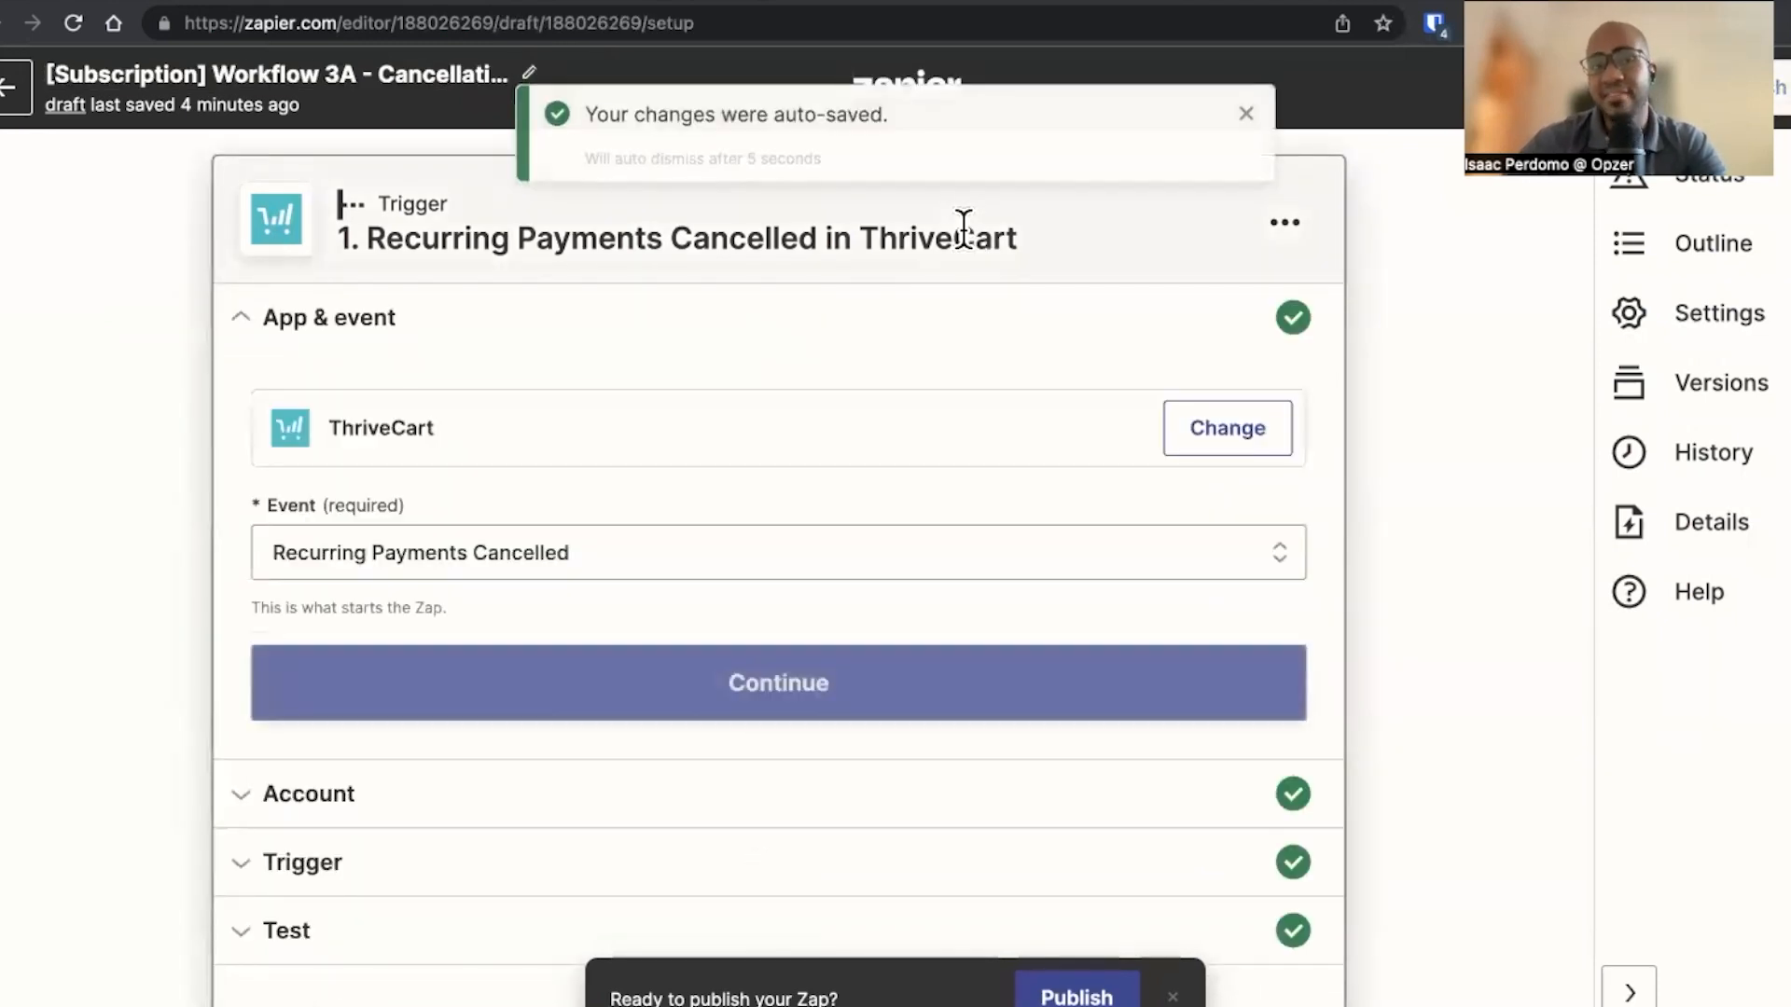
click(1202, 439)
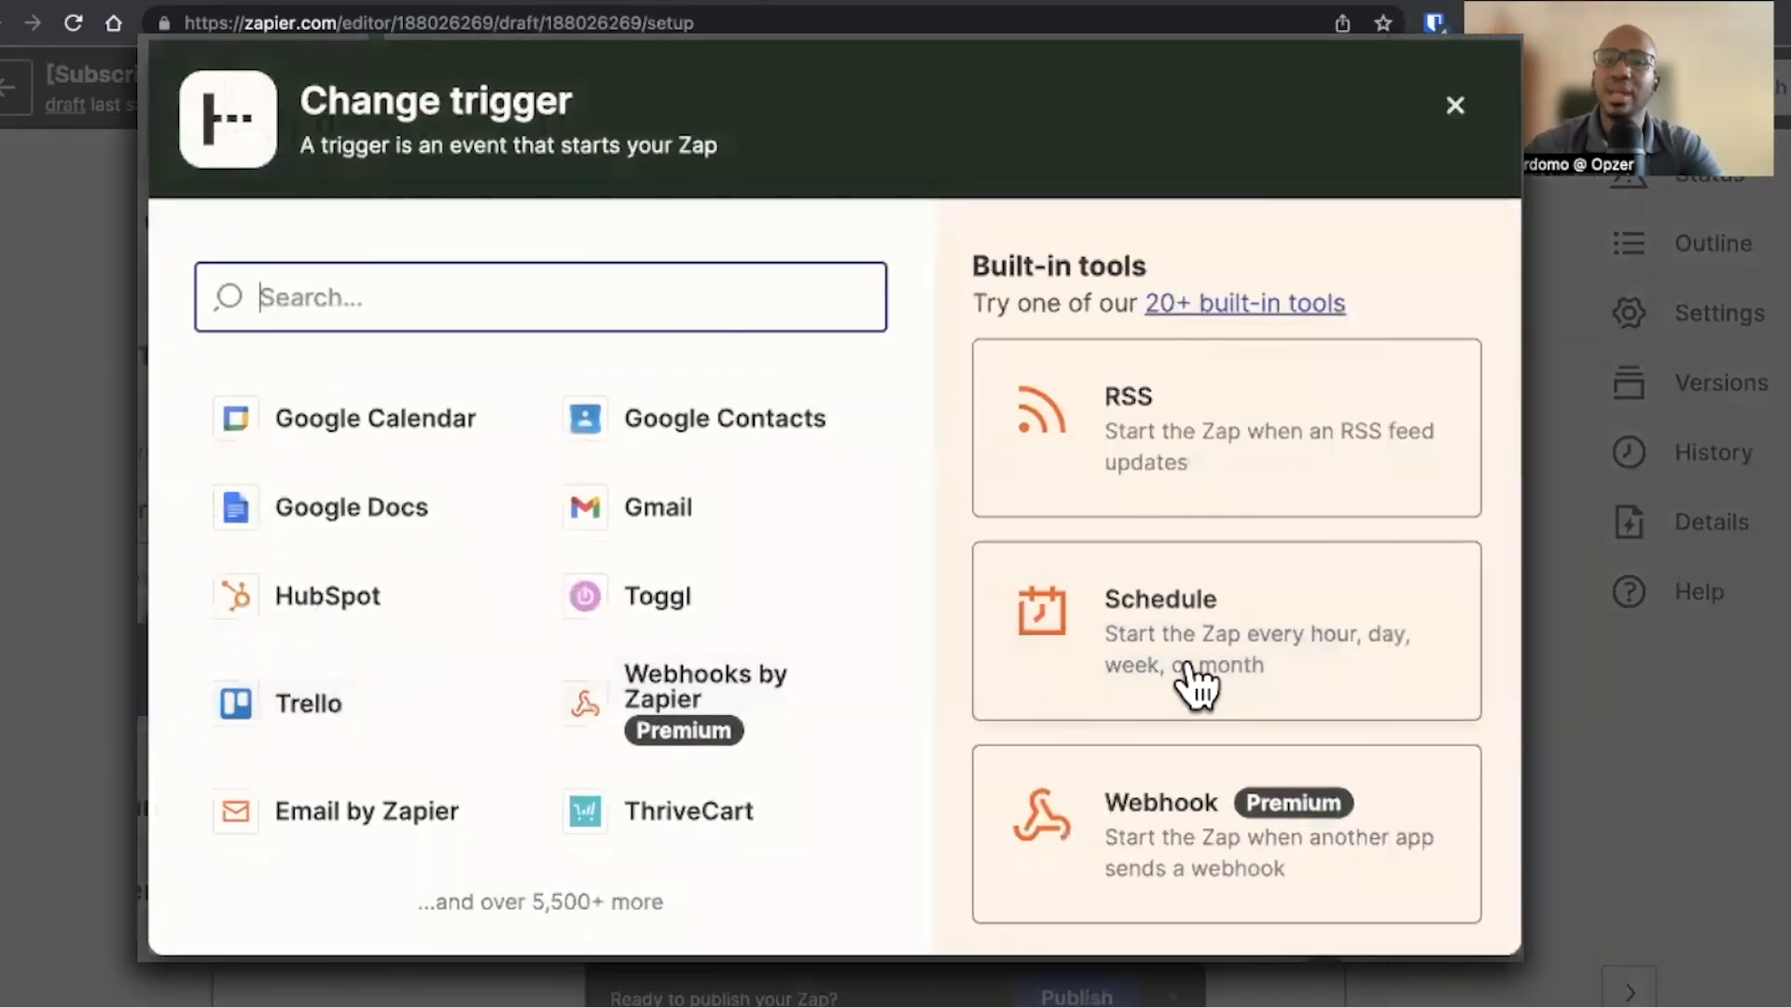
click(1124, 634)
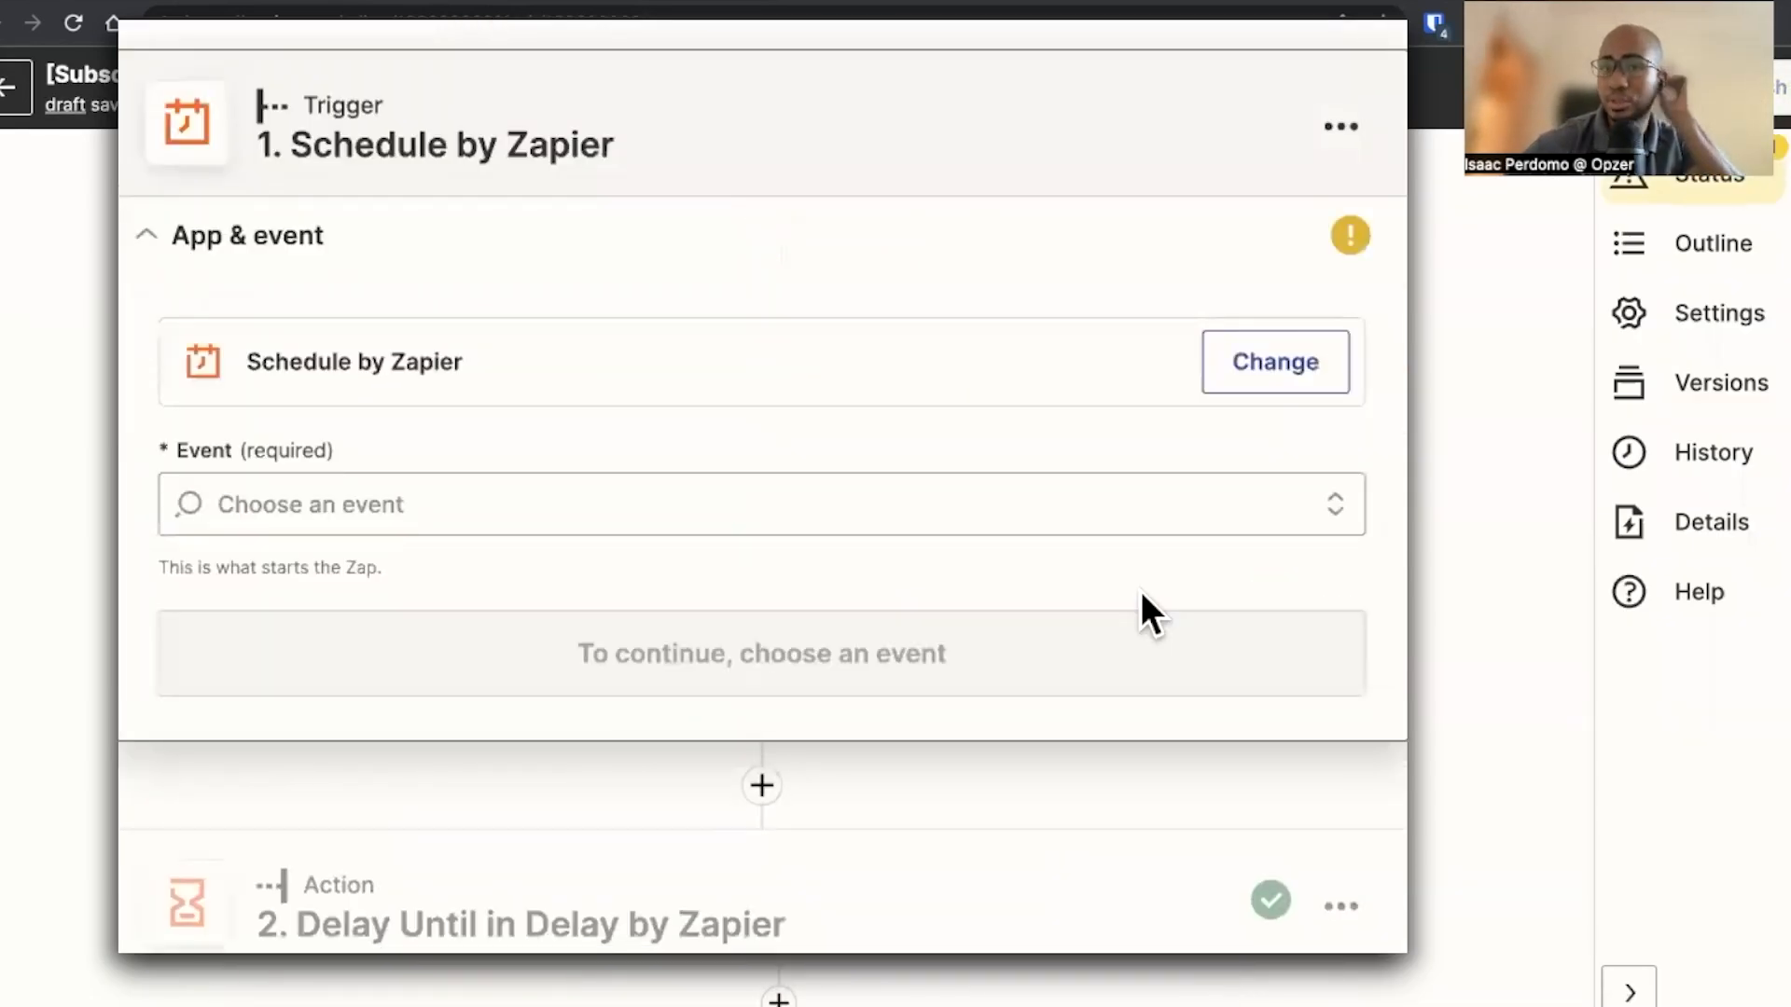
click(820, 523)
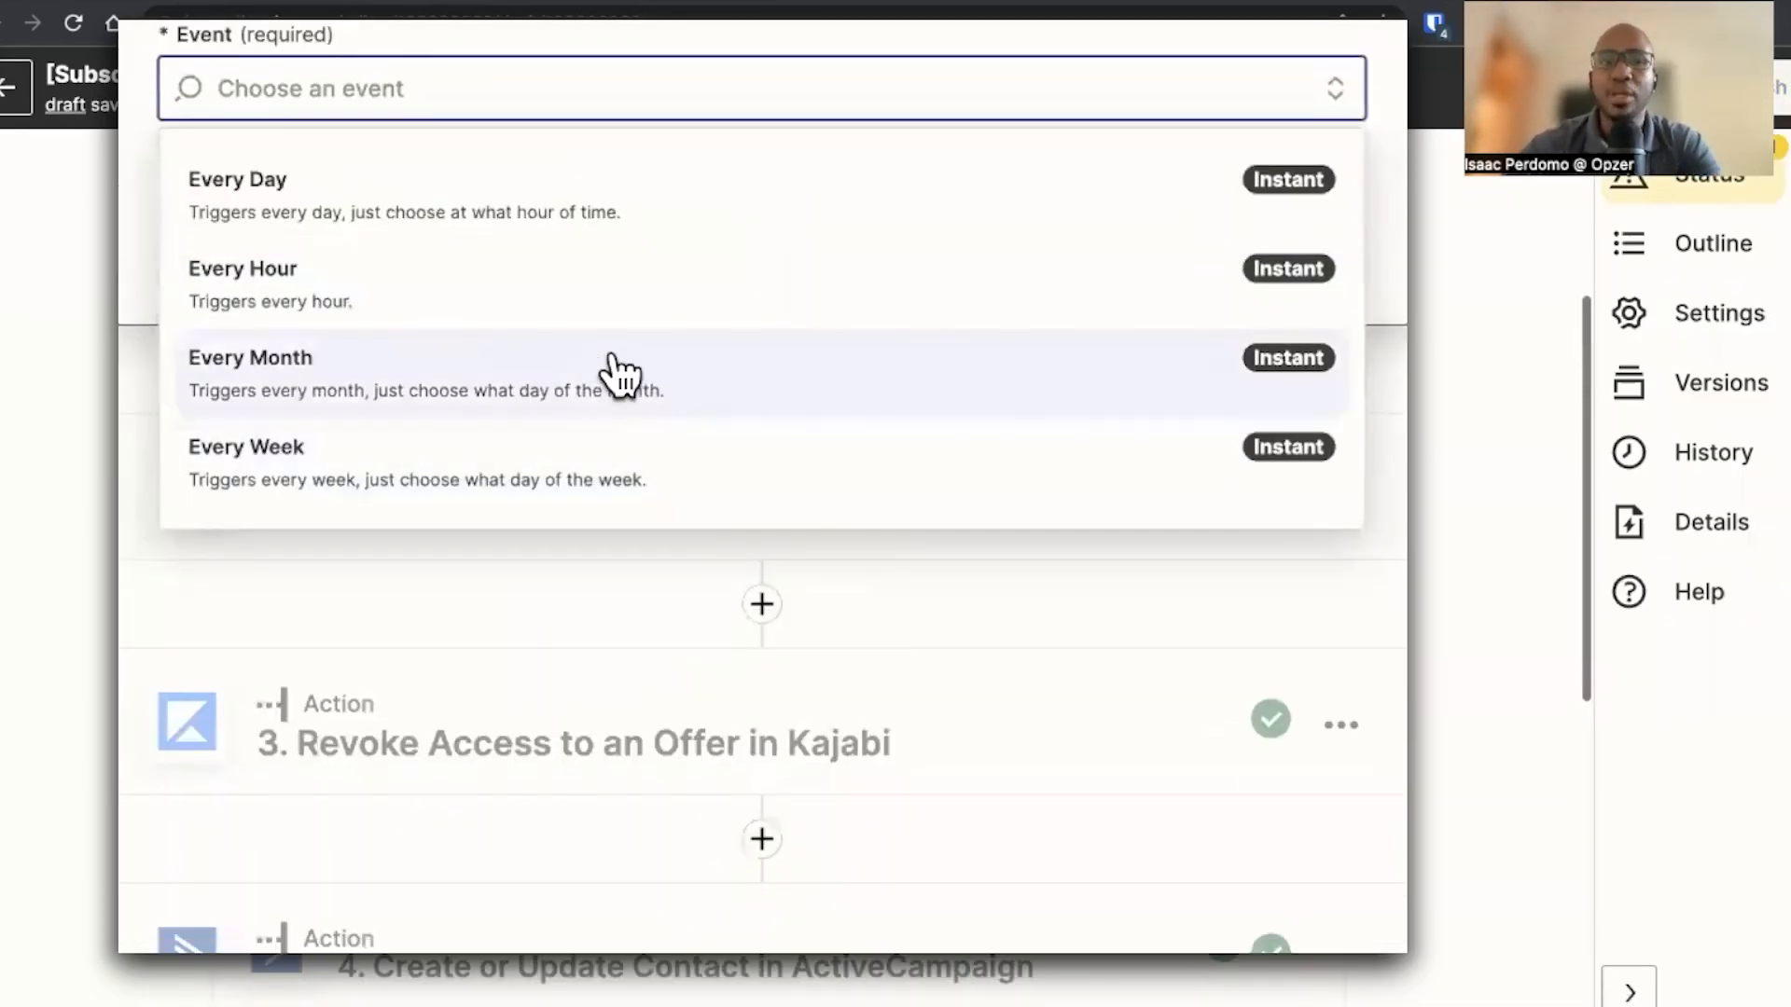
click(526, 229)
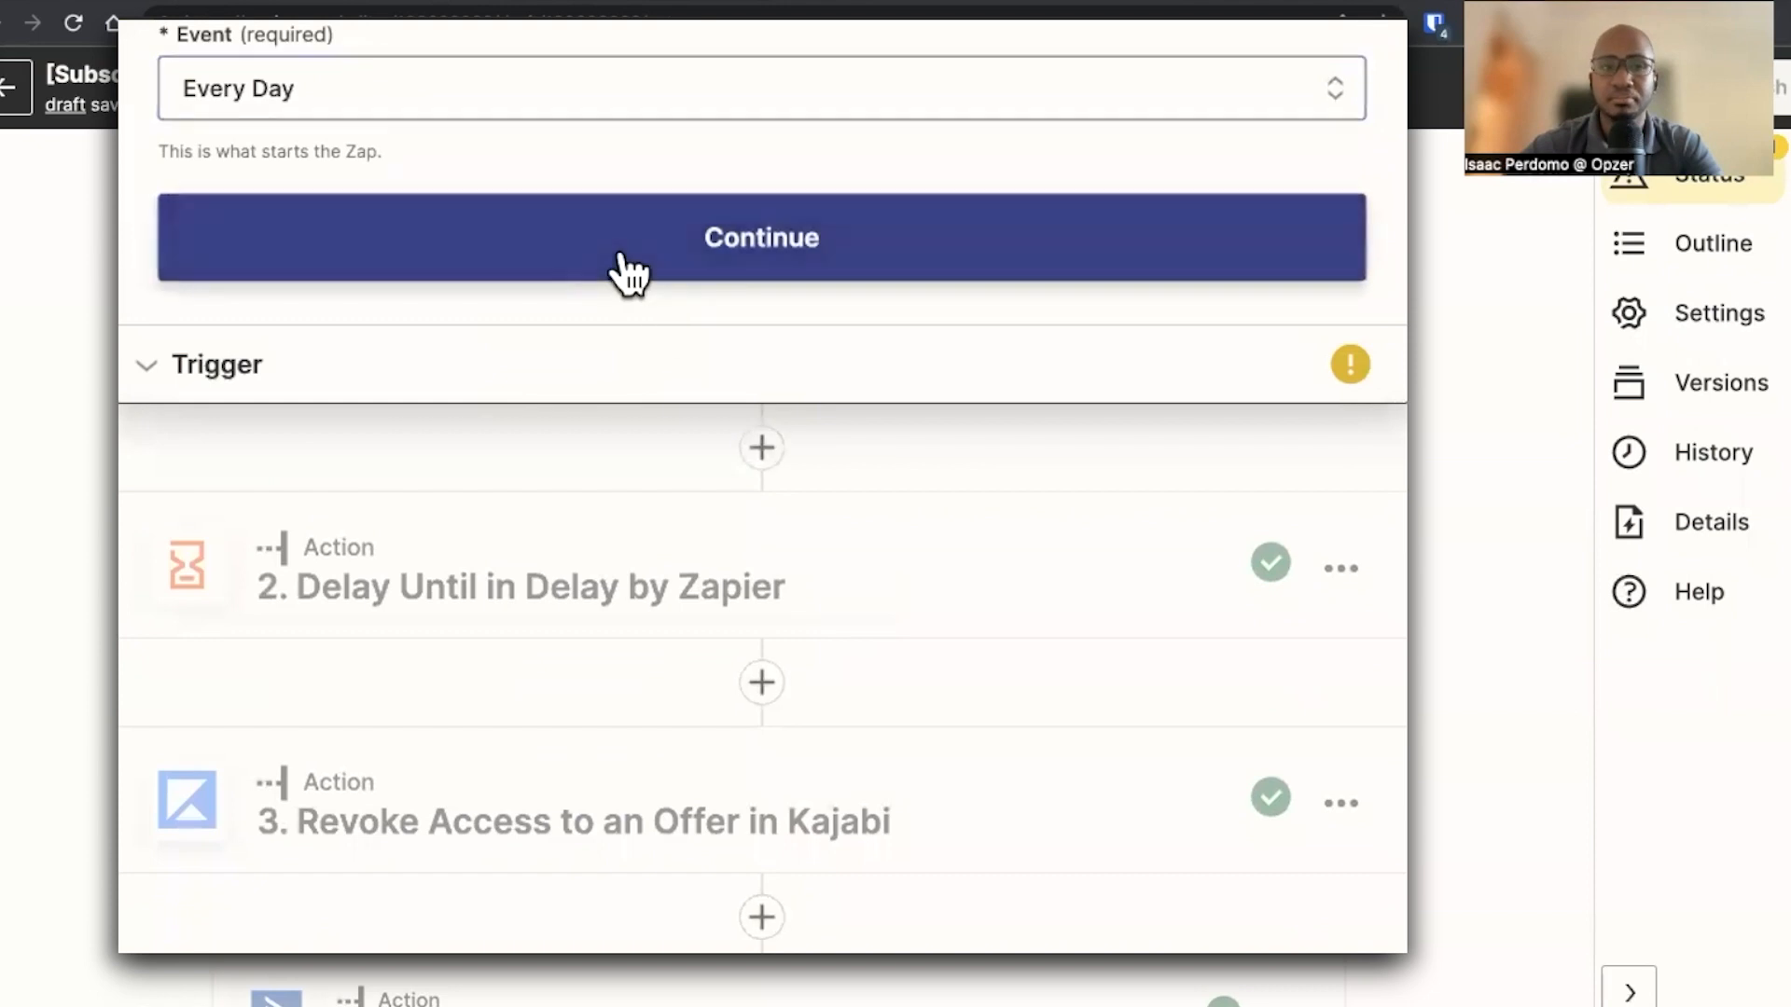
click(621, 252)
Set the daily trigger's Time of Day to Midnight and continue
click(420, 411)
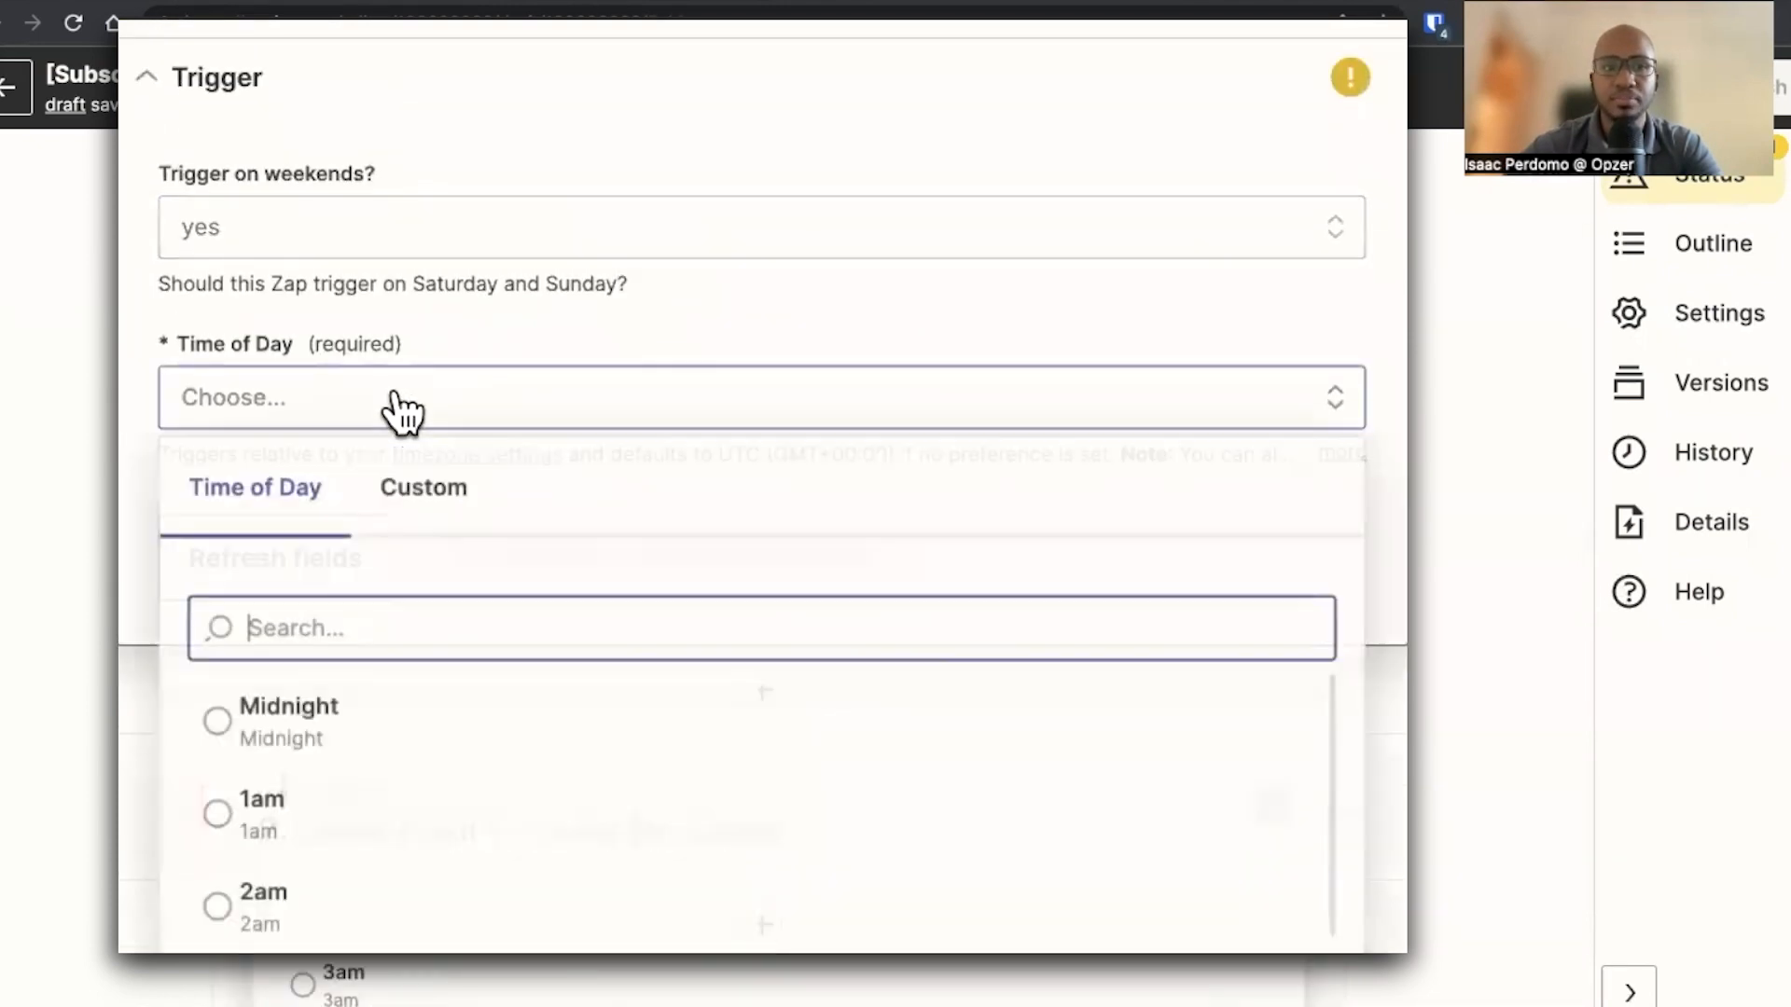
scroll(373, 522, down, 2)
click(348, 622)
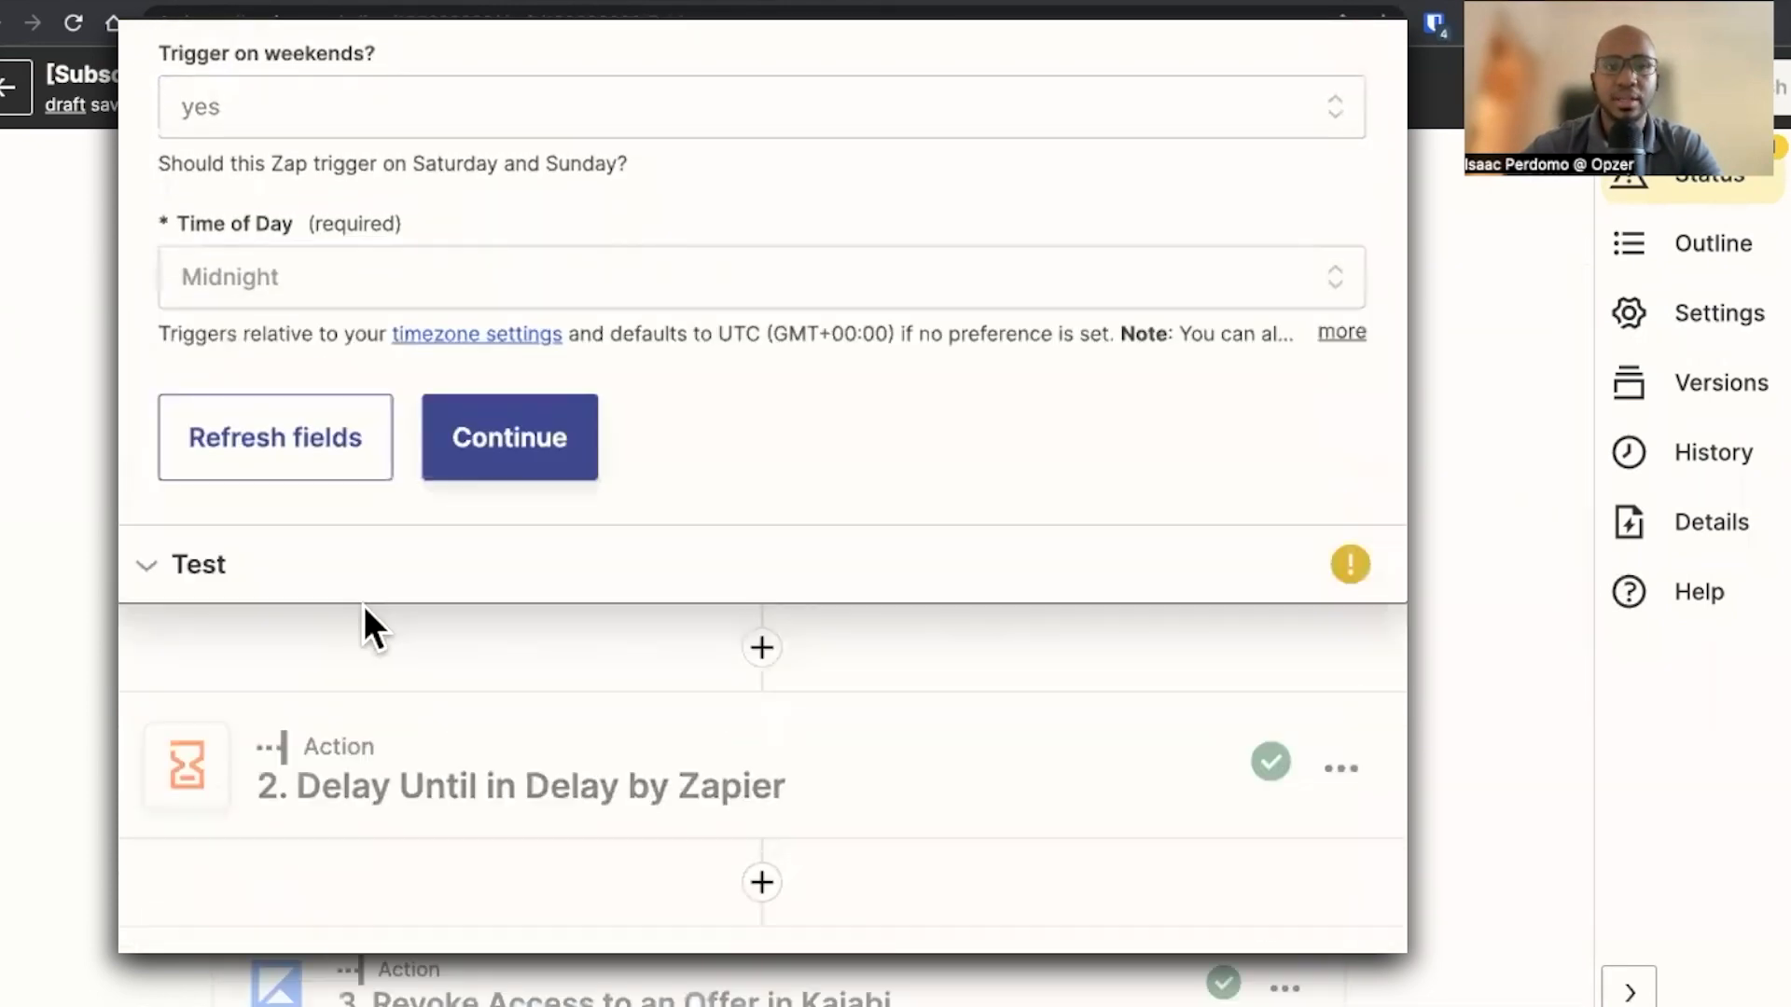
click(512, 467)
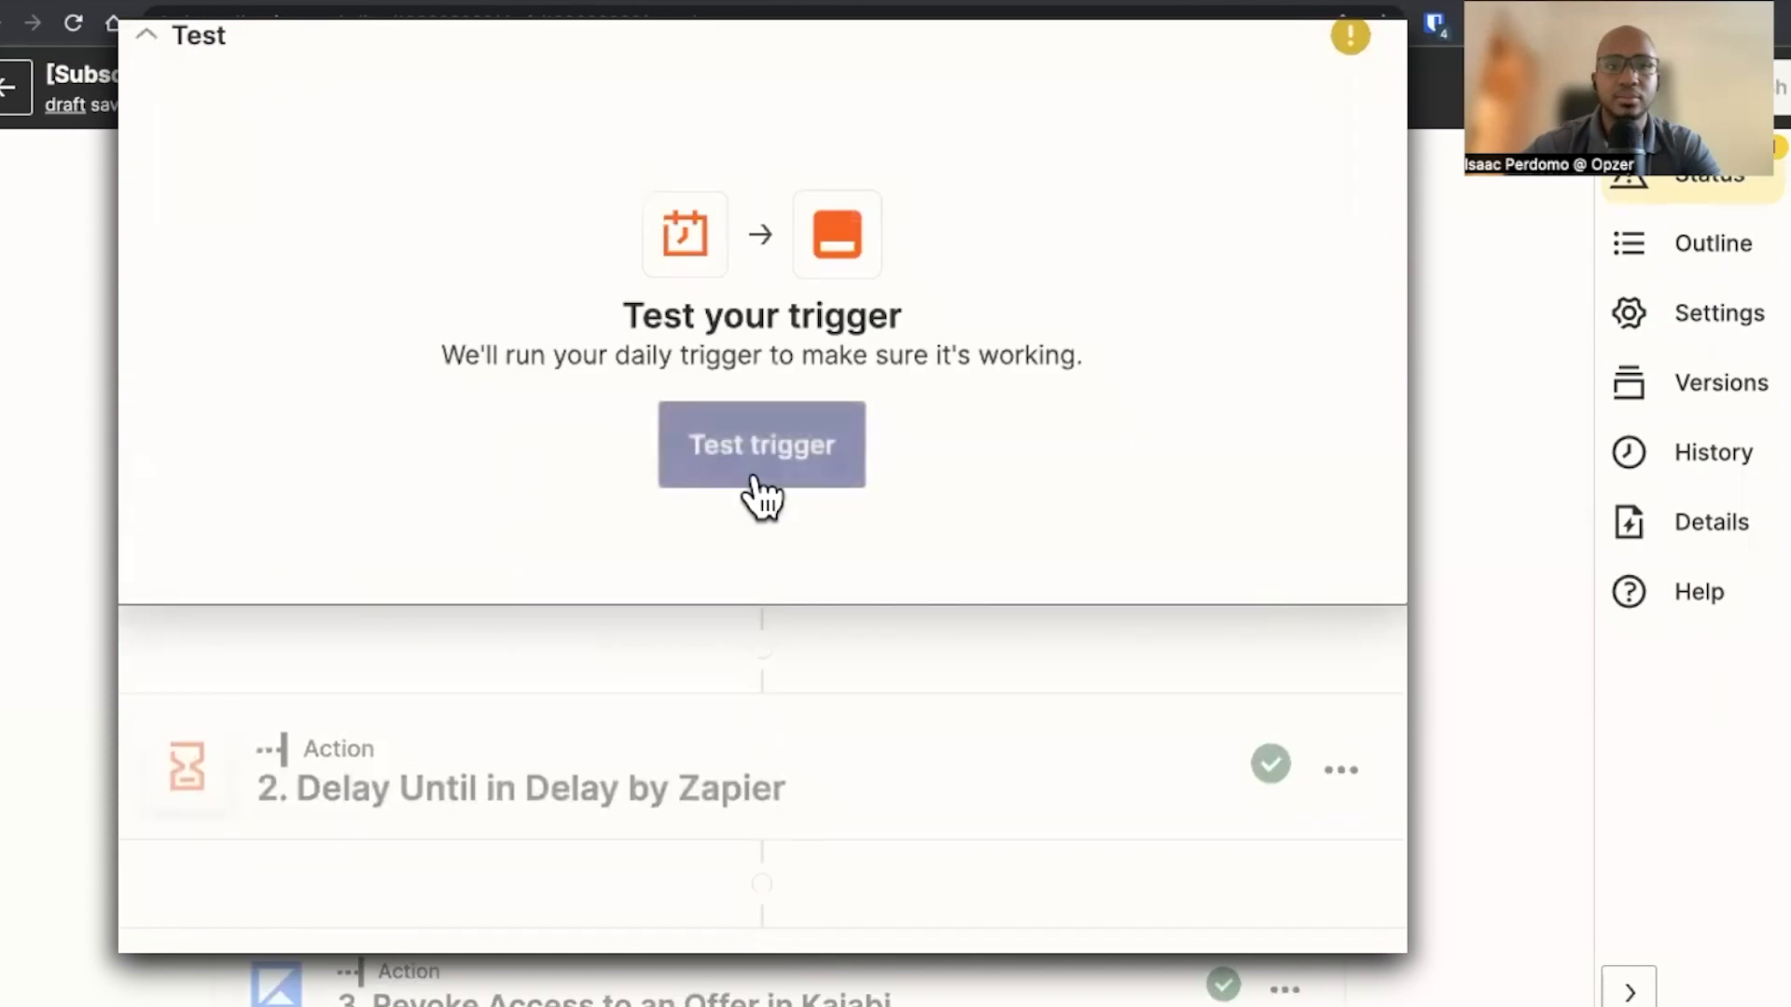
Test the schedule trigger and continue past its results
click(726, 462)
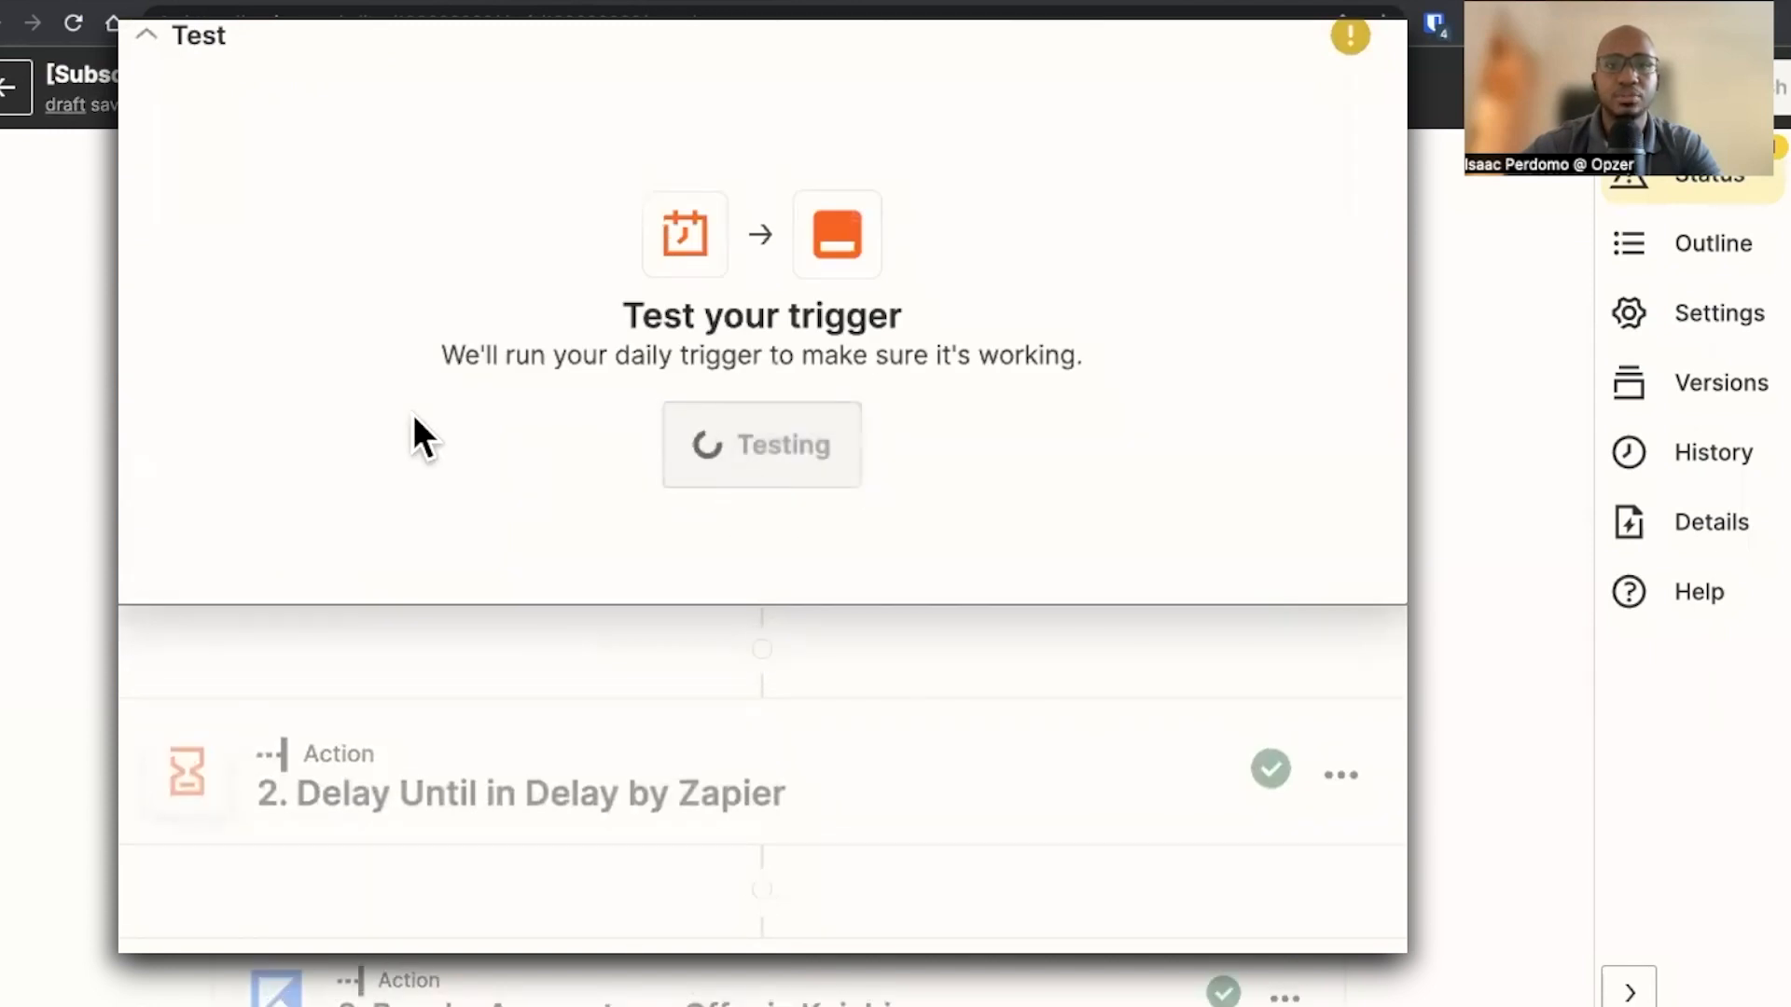
scroll(138, 671, down, 3)
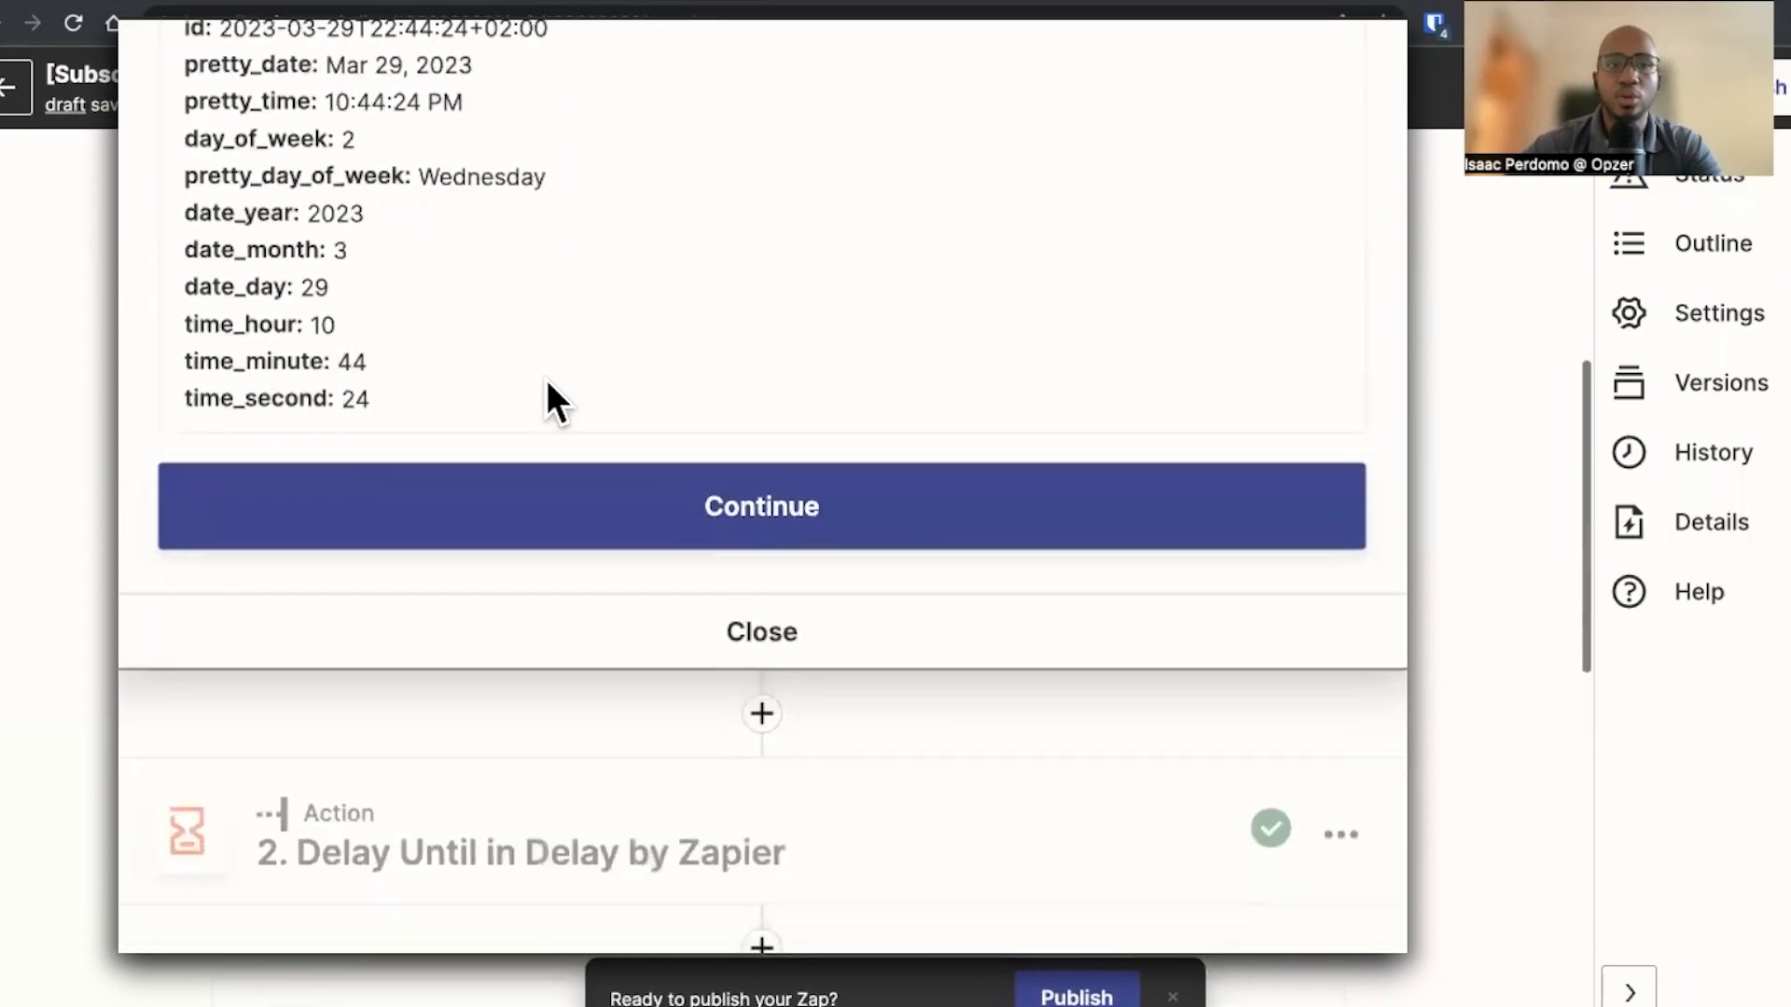
click(513, 587)
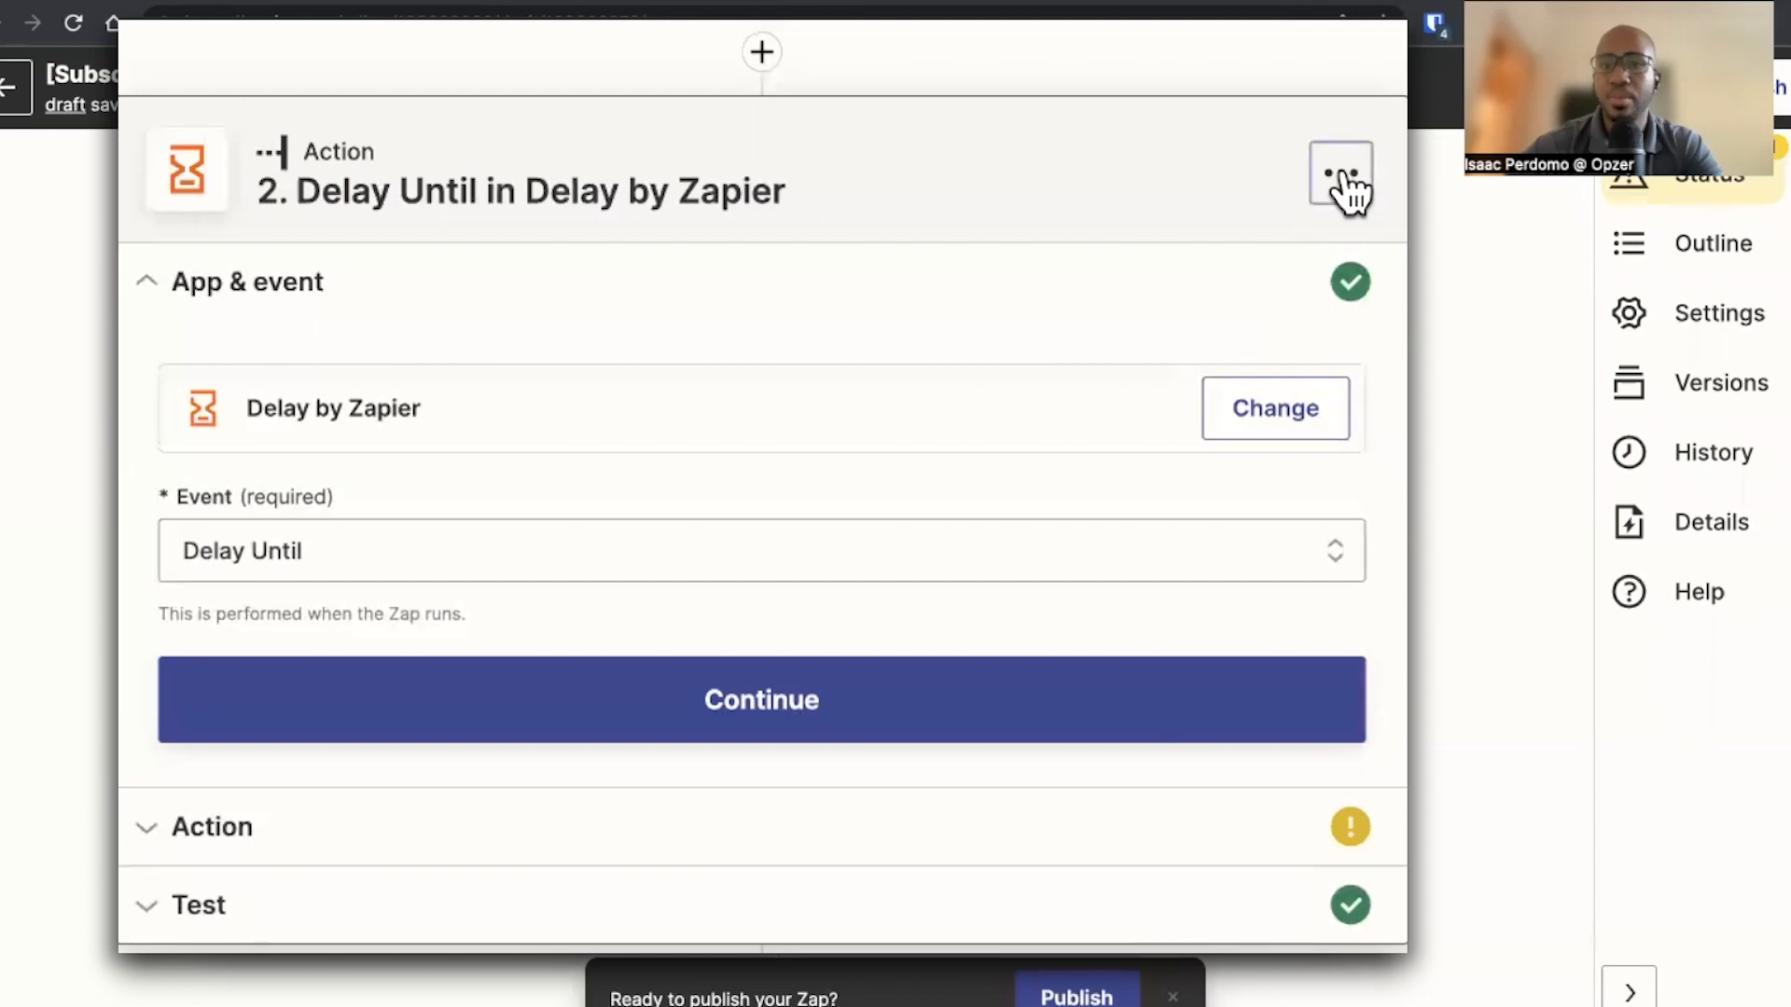
Delete the Delay Until in Delay by Zapier step
click(1344, 177)
click(1274, 633)
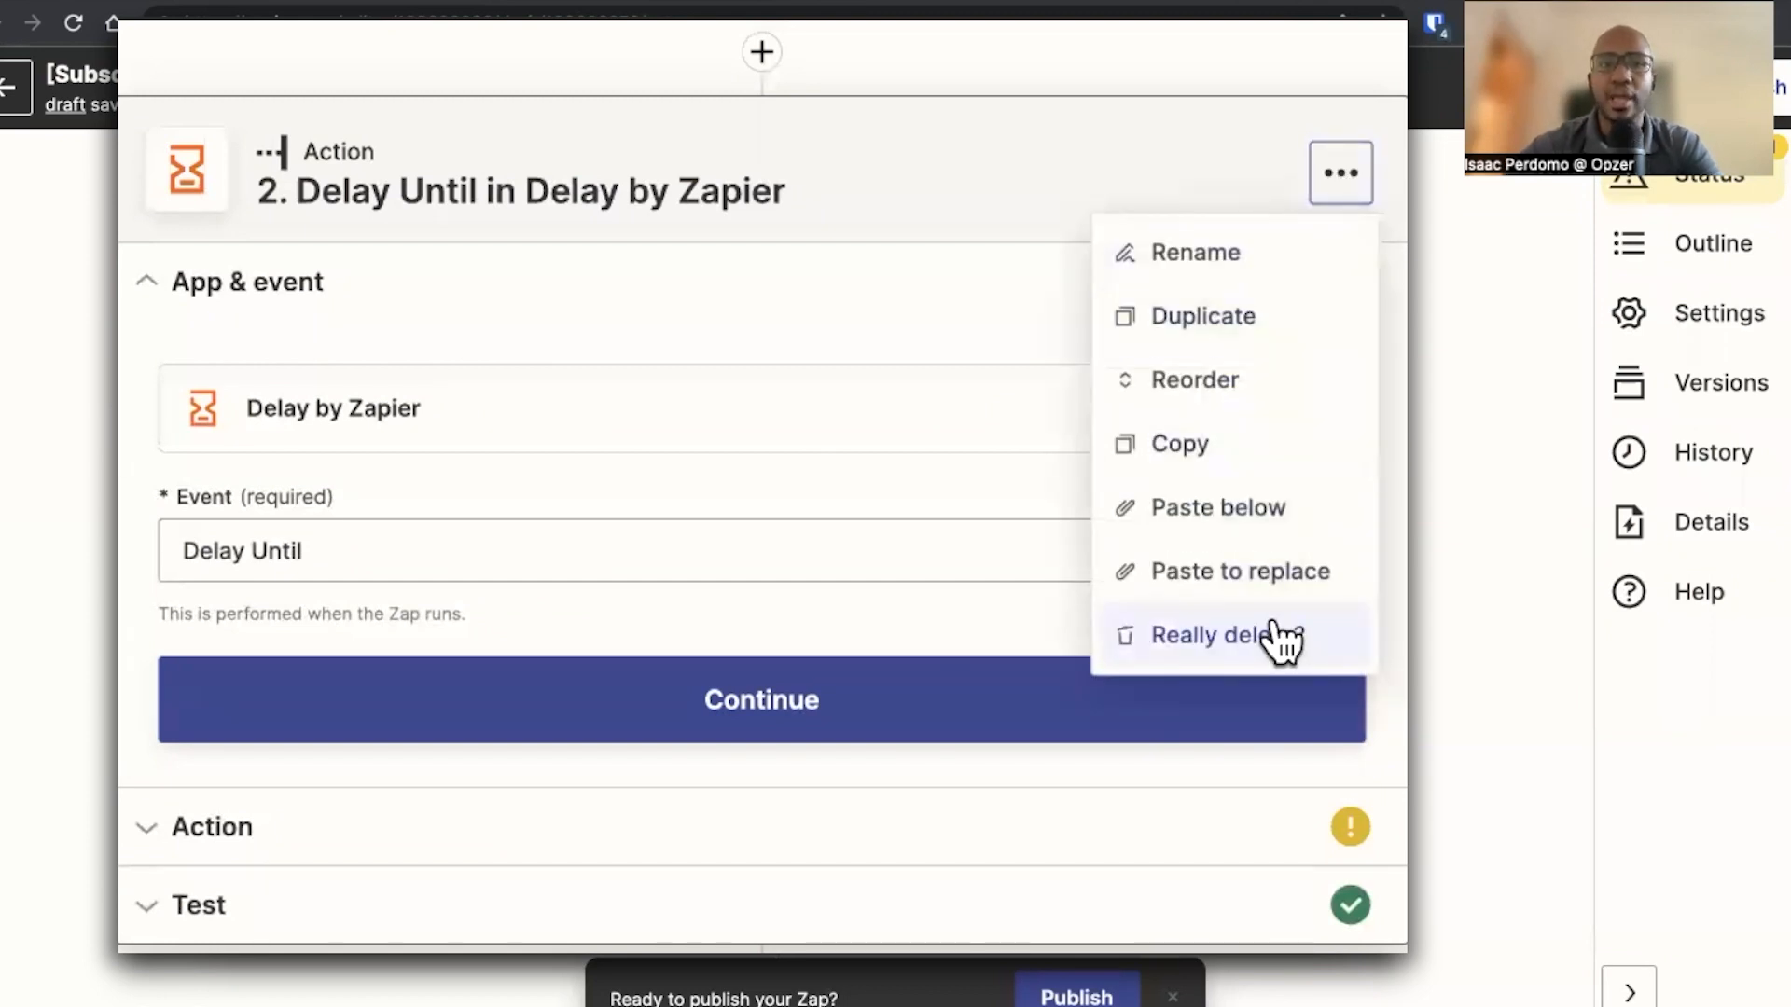
click(1278, 636)
Add a Google Sheets action step right after the trigger
scroll(932, 401, up, 3)
click(758, 247)
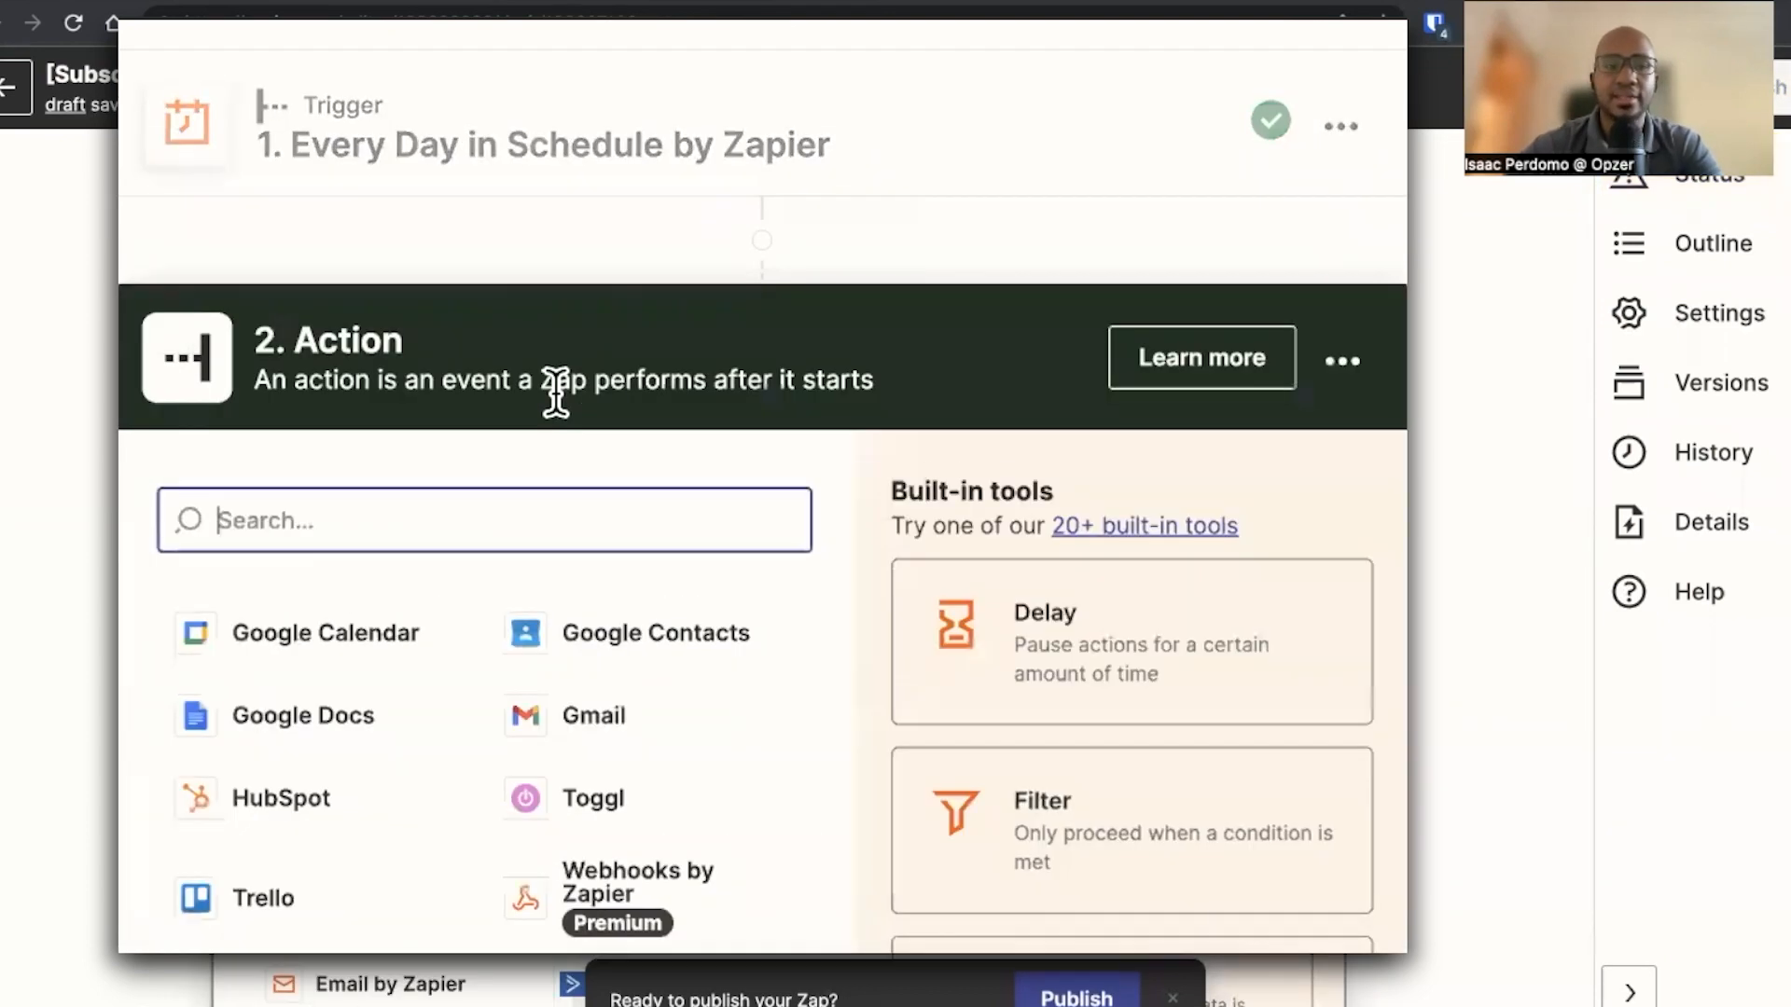
text(lookup)
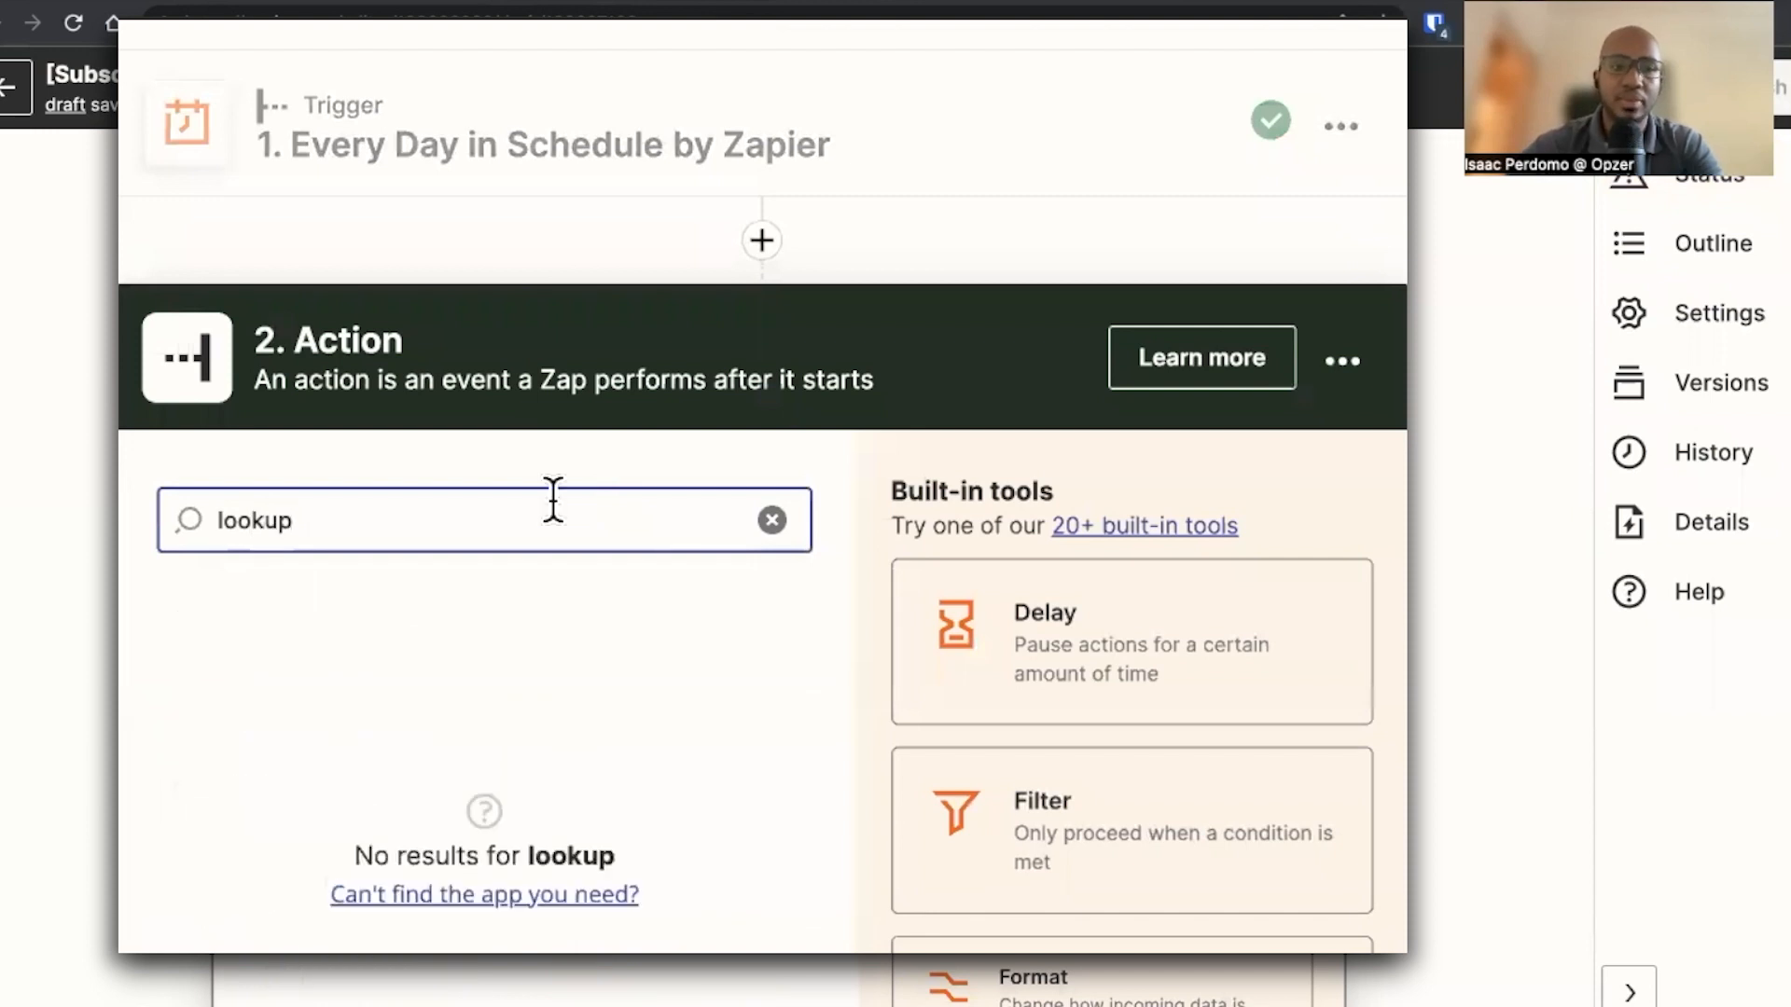
text(shee)
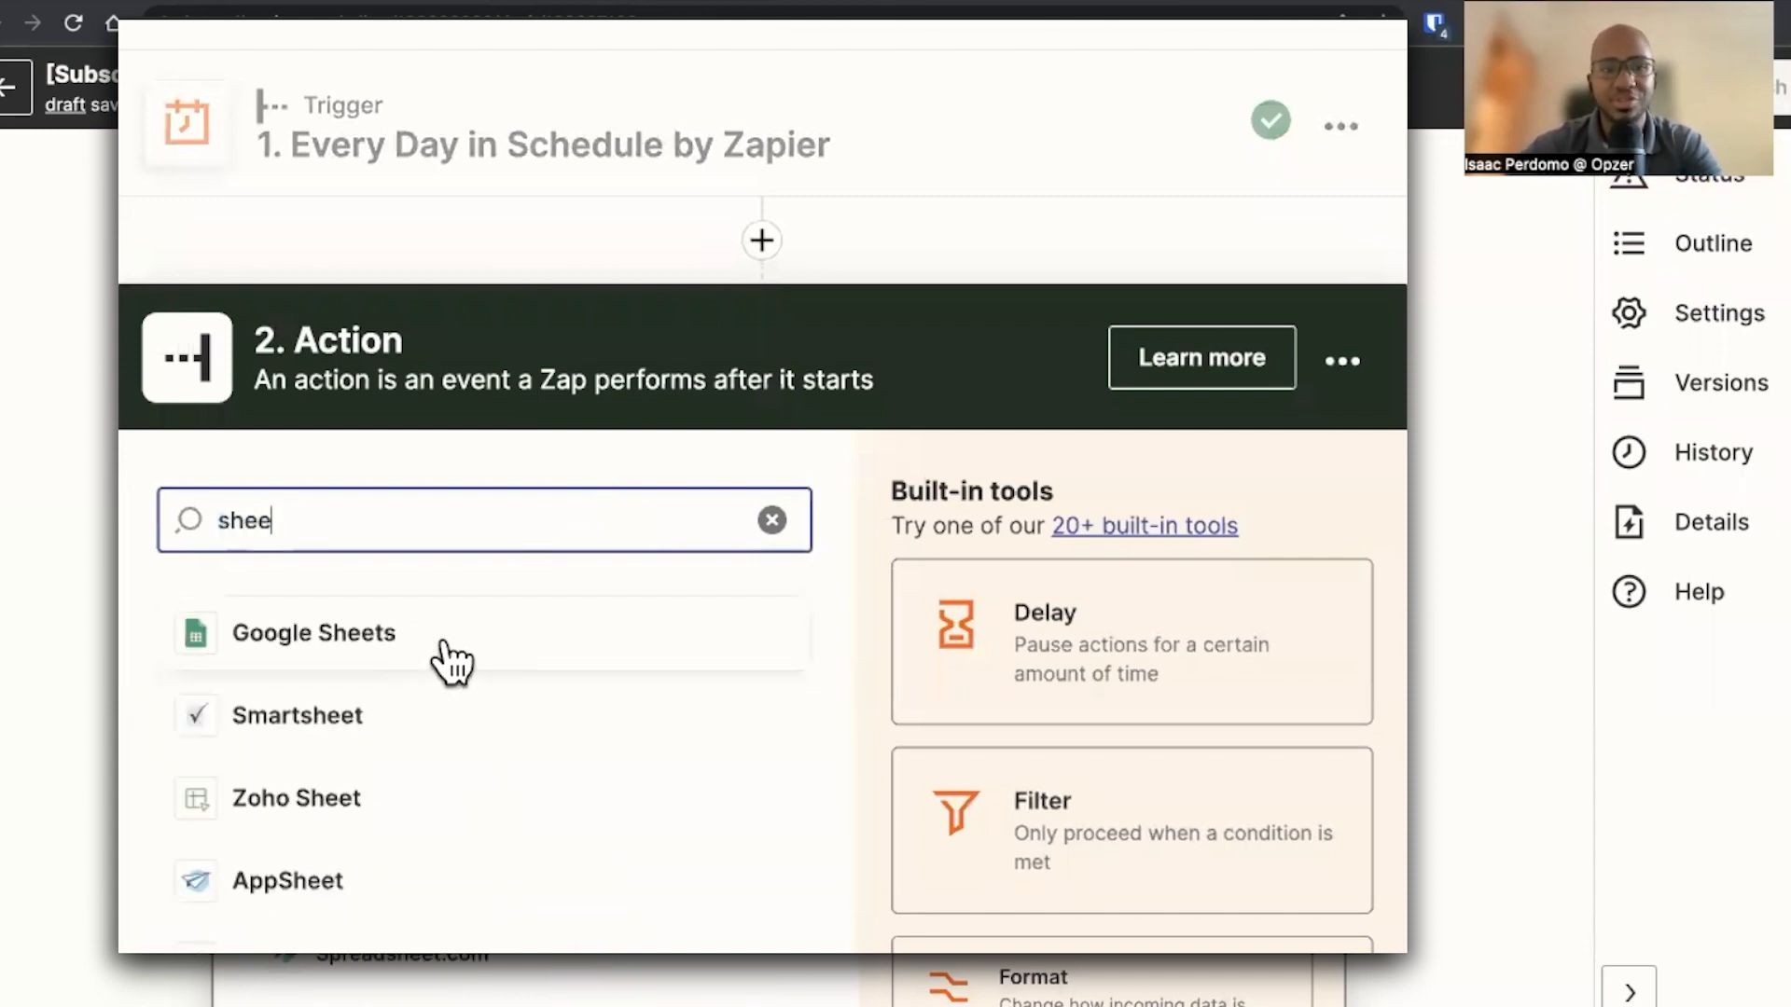
click(448, 652)
Choose the Lookup Spreadsheet Rows (output as Line Items) event and confirm the connected Google Sheets account
click(355, 739)
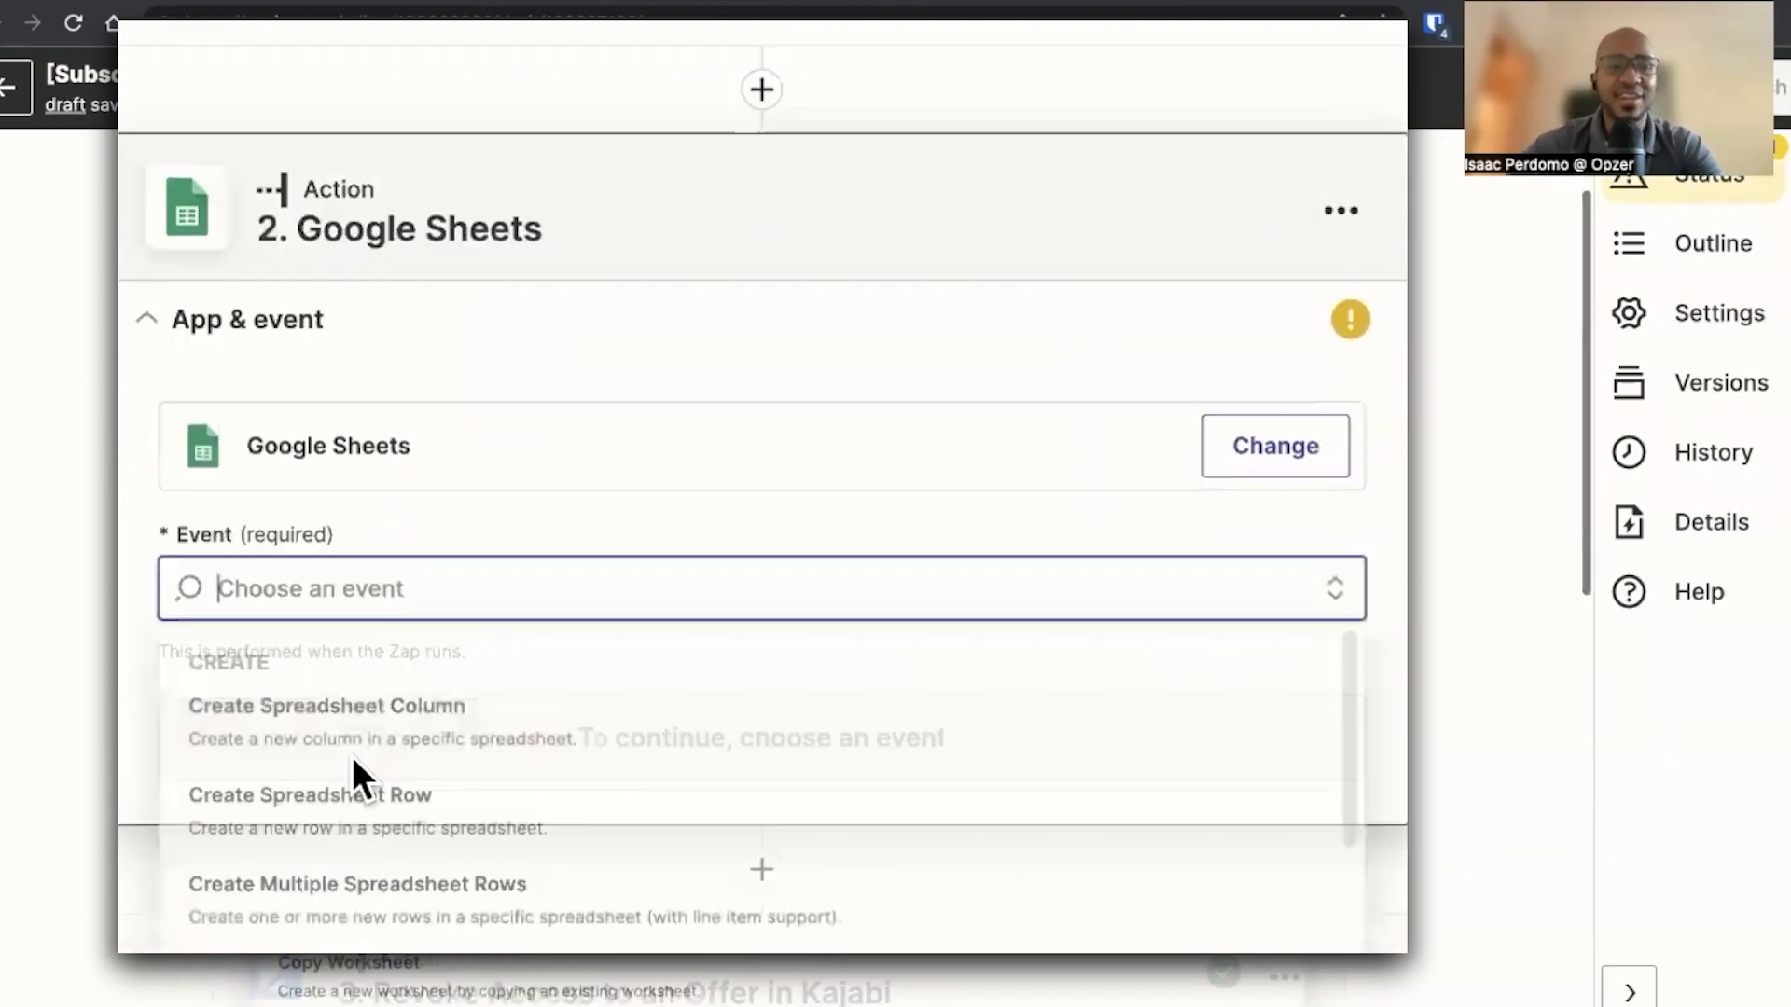
text(look)
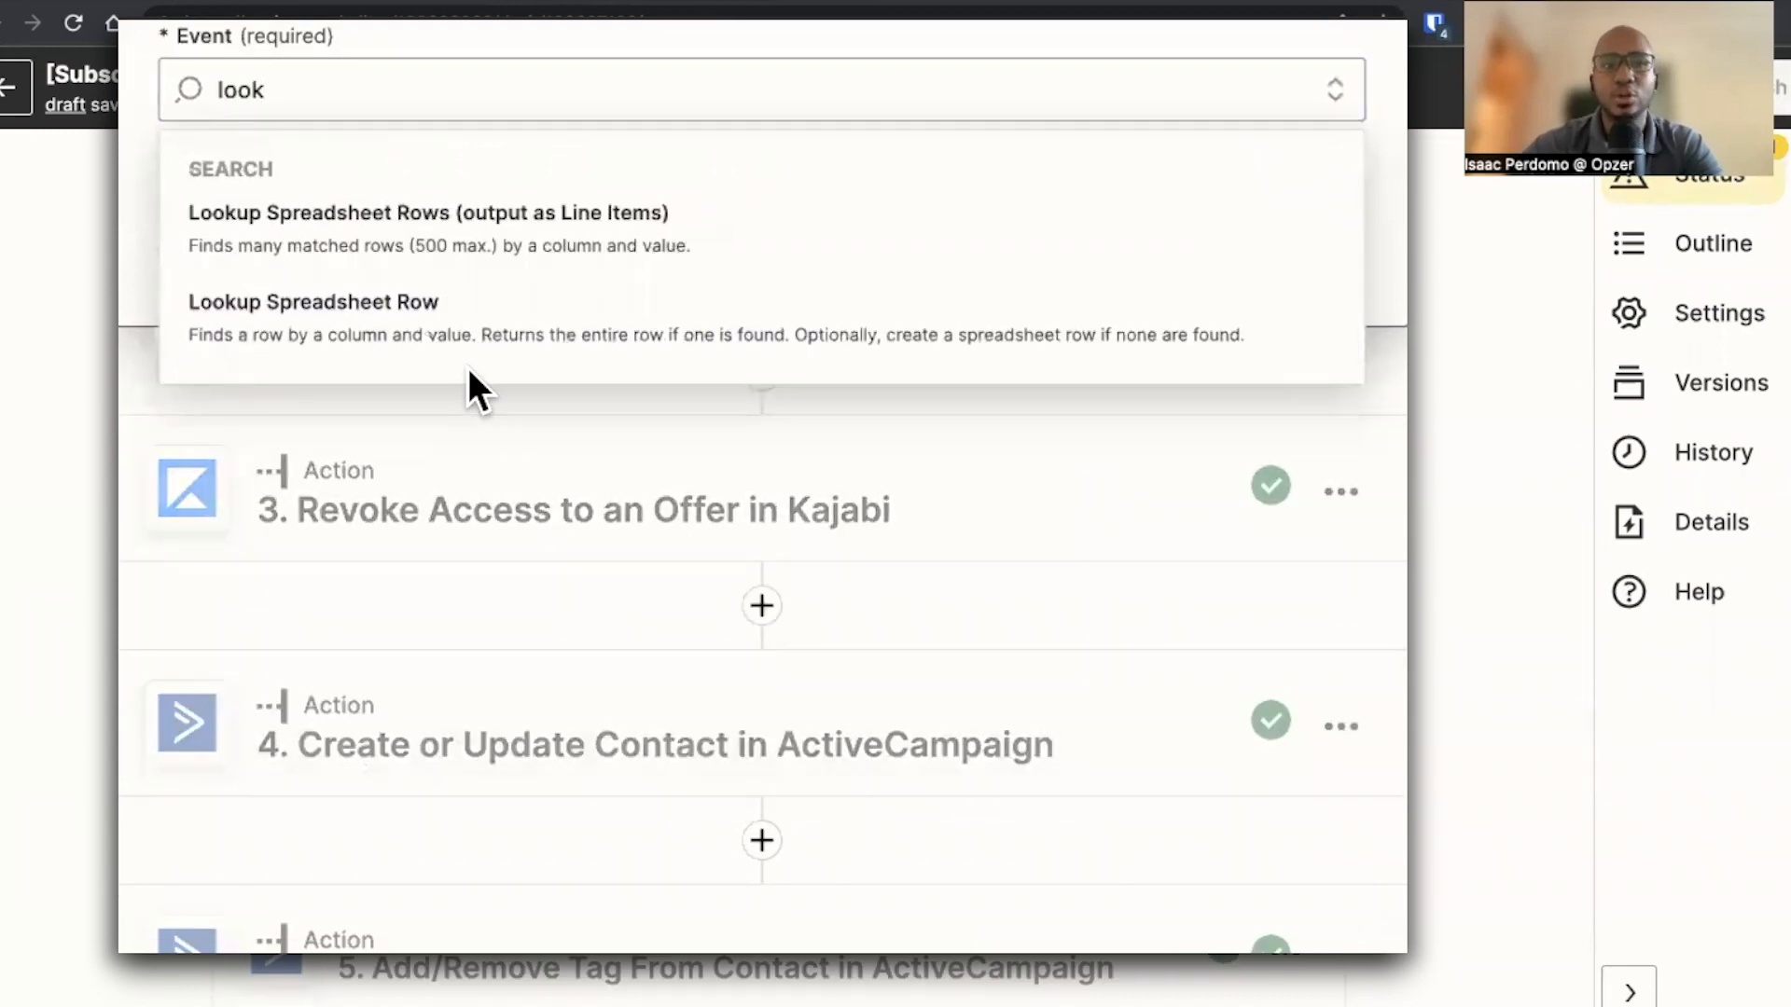
click(495, 266)
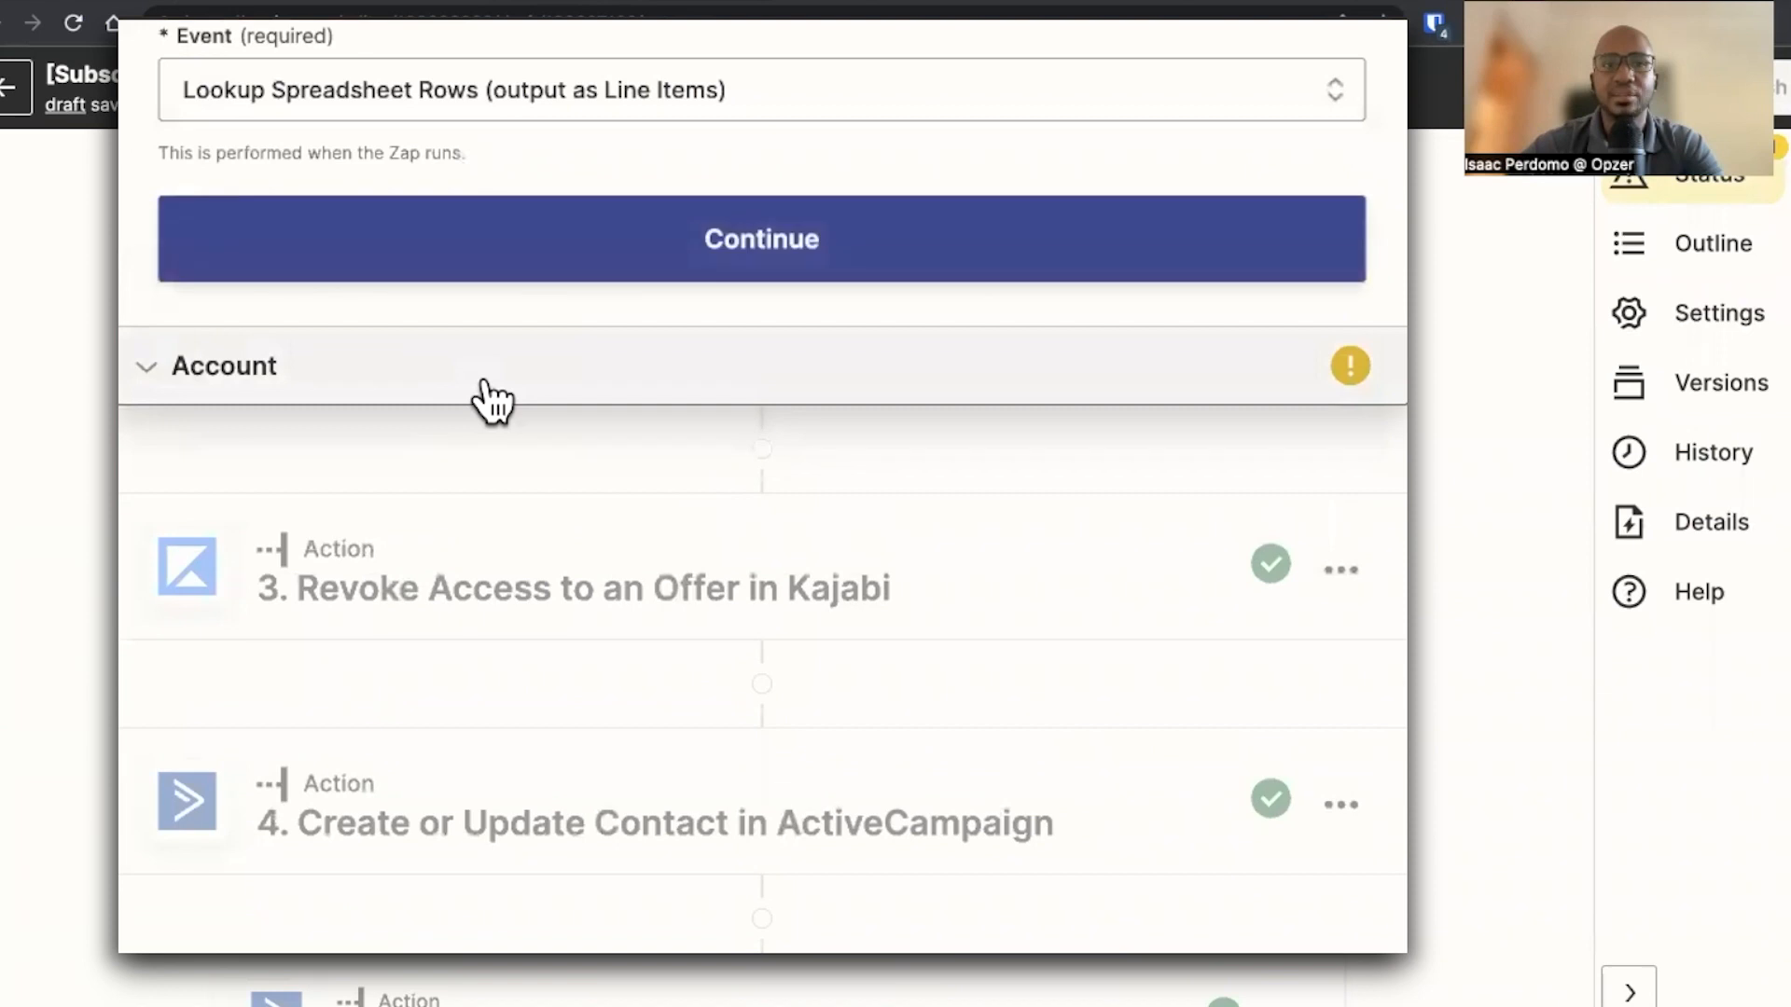
click(545, 272)
click(618, 539)
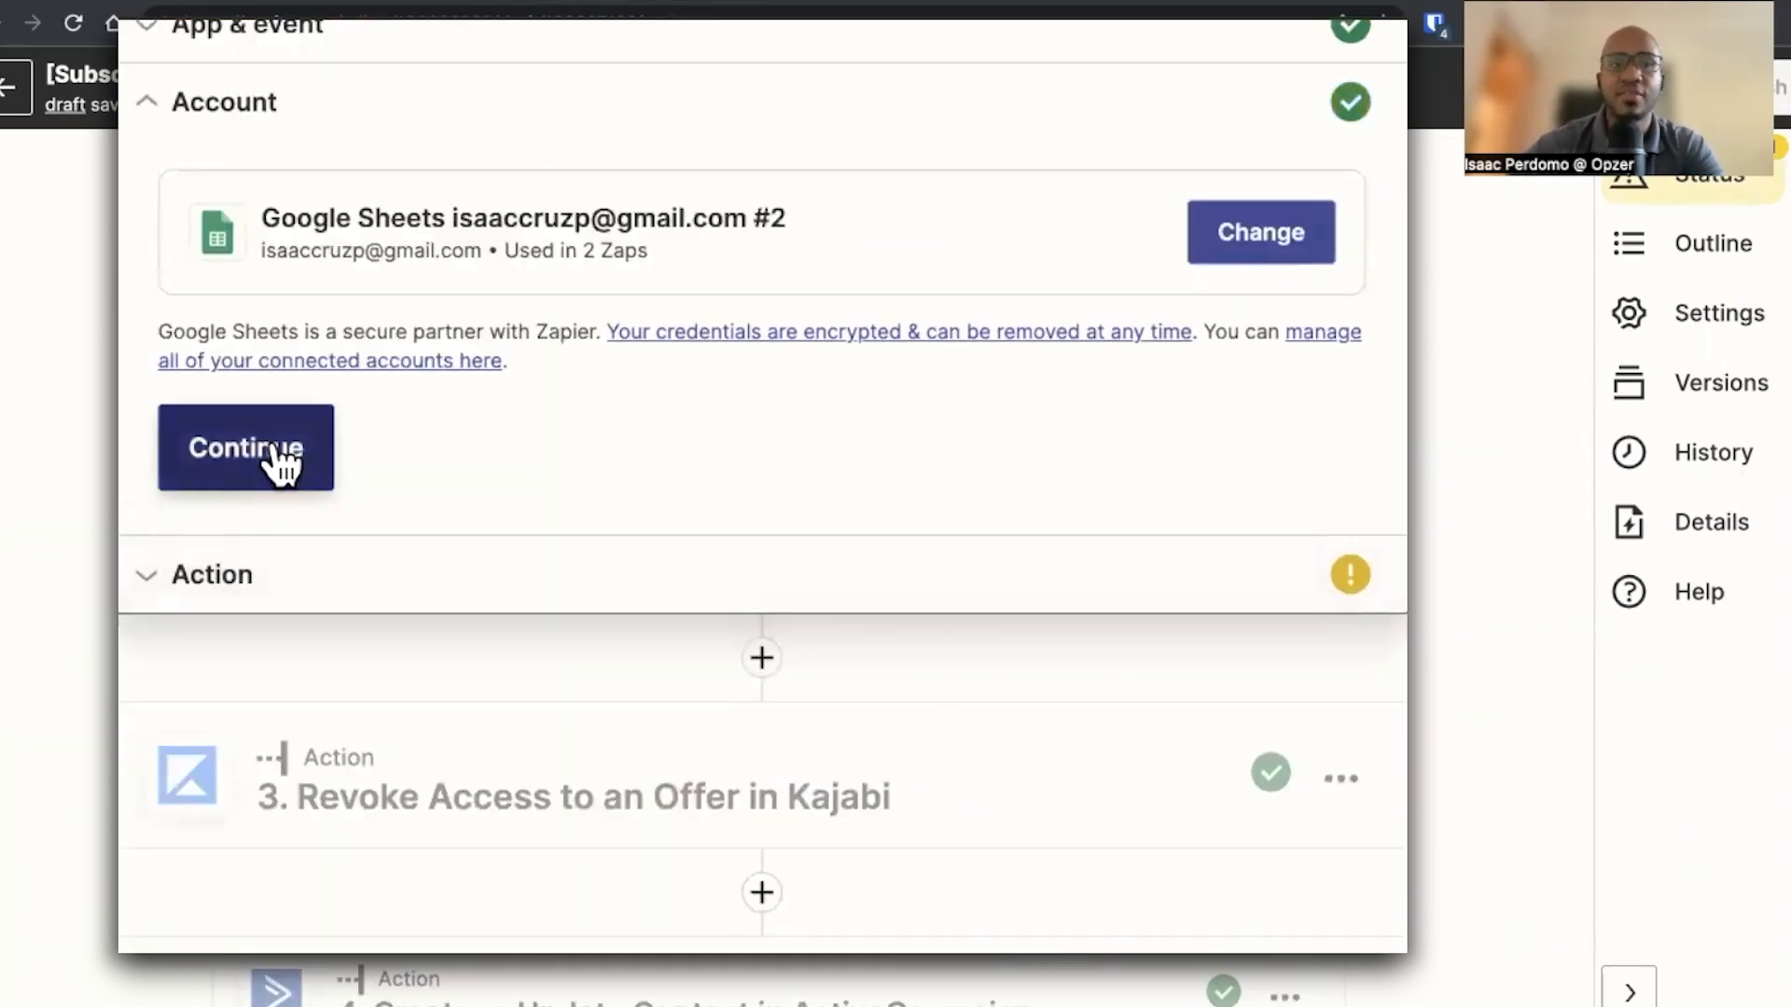
click(278, 452)
Pick the drive, the YouTube Video - >30-Day Cancellation spreadsheet and the Sheet1 worksheet for the lookup
click(354, 254)
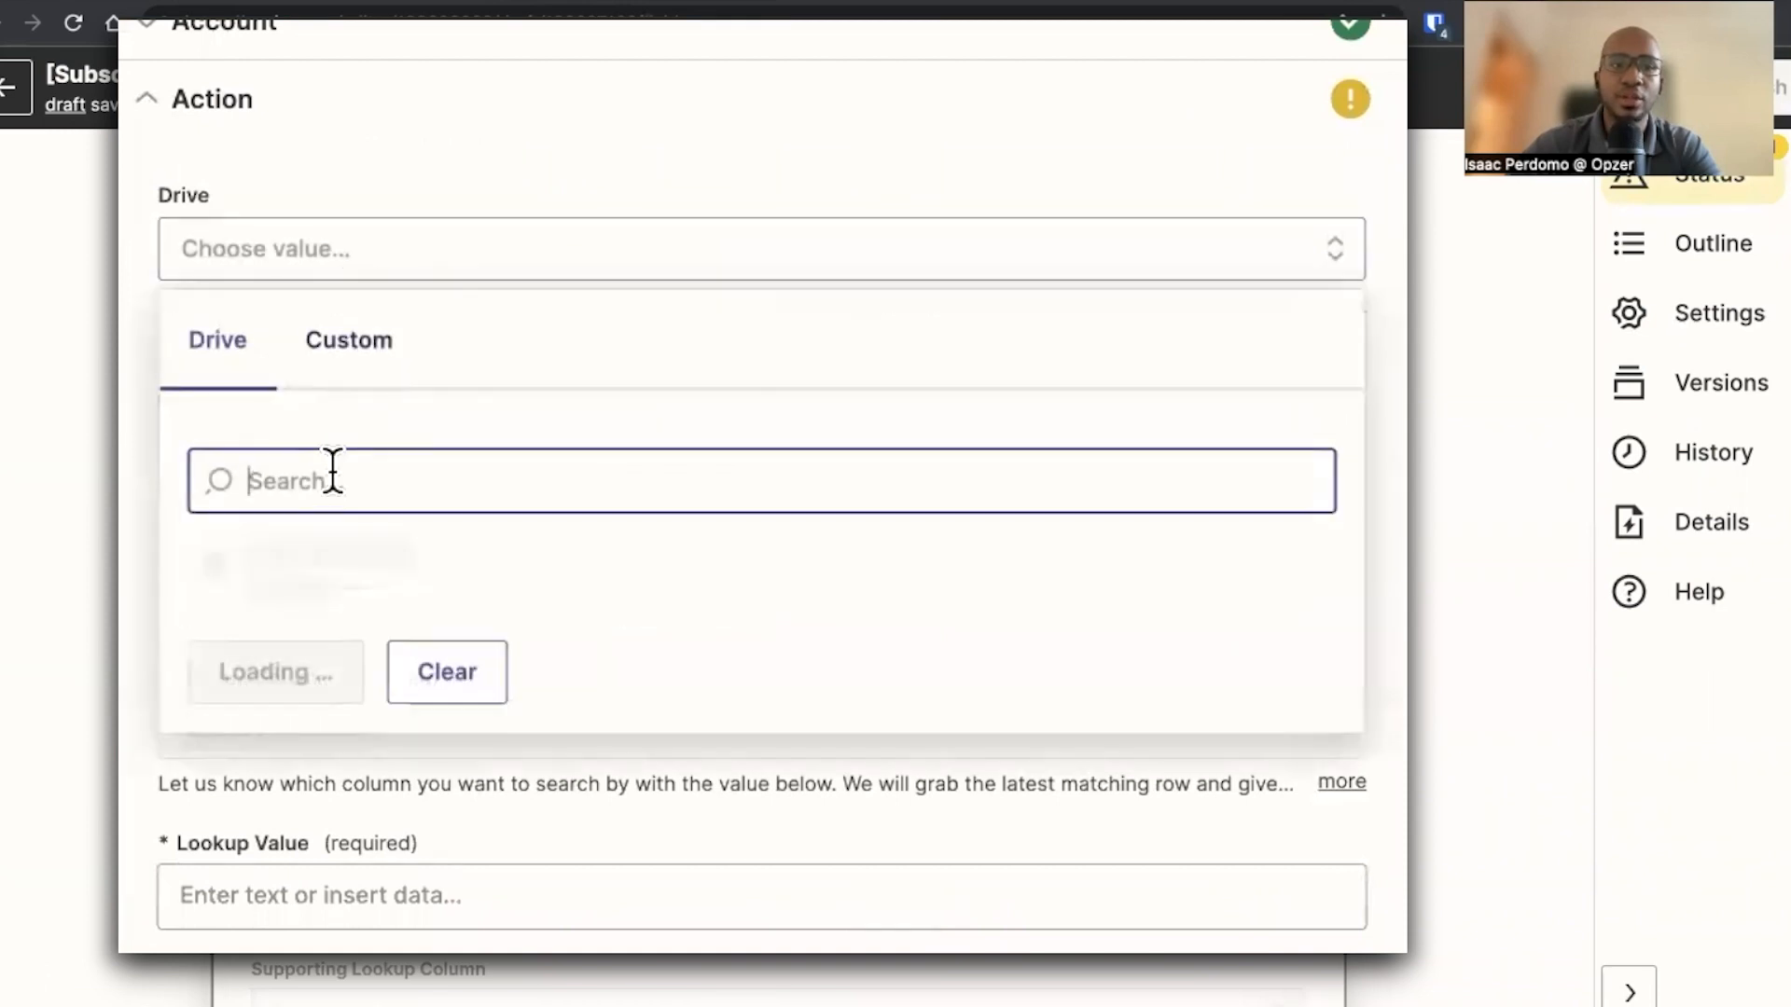
click(365, 558)
click(387, 411)
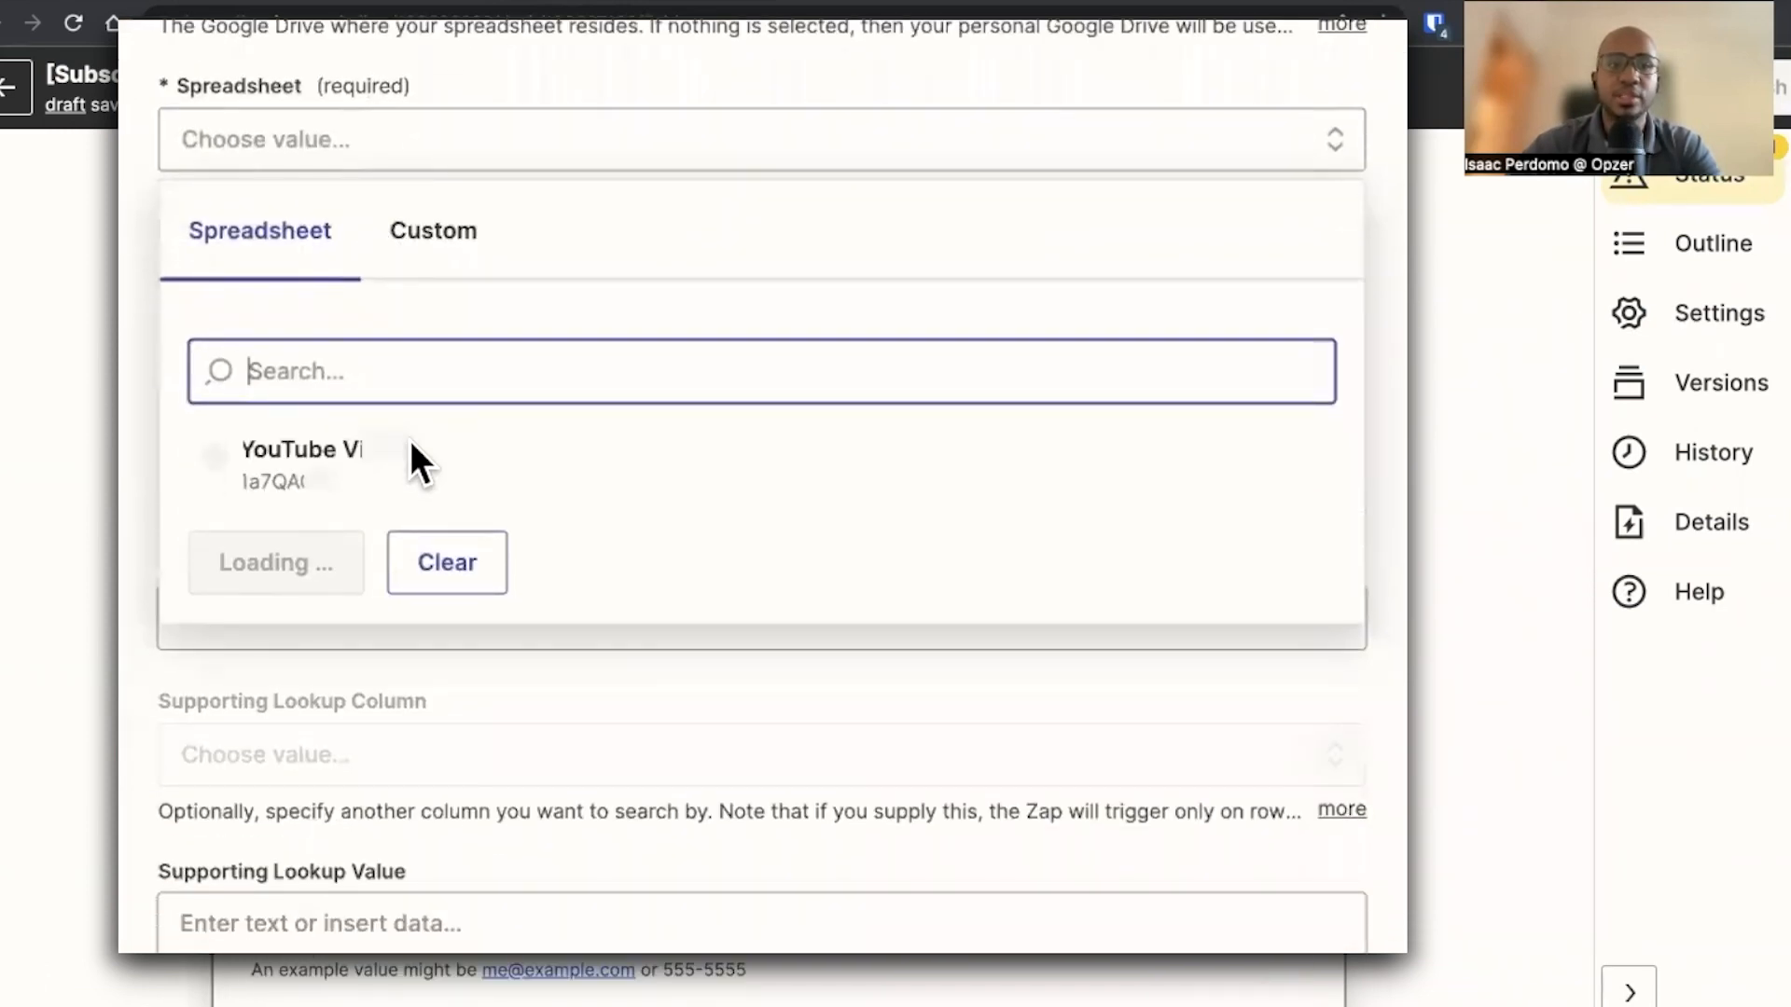
click(373, 494)
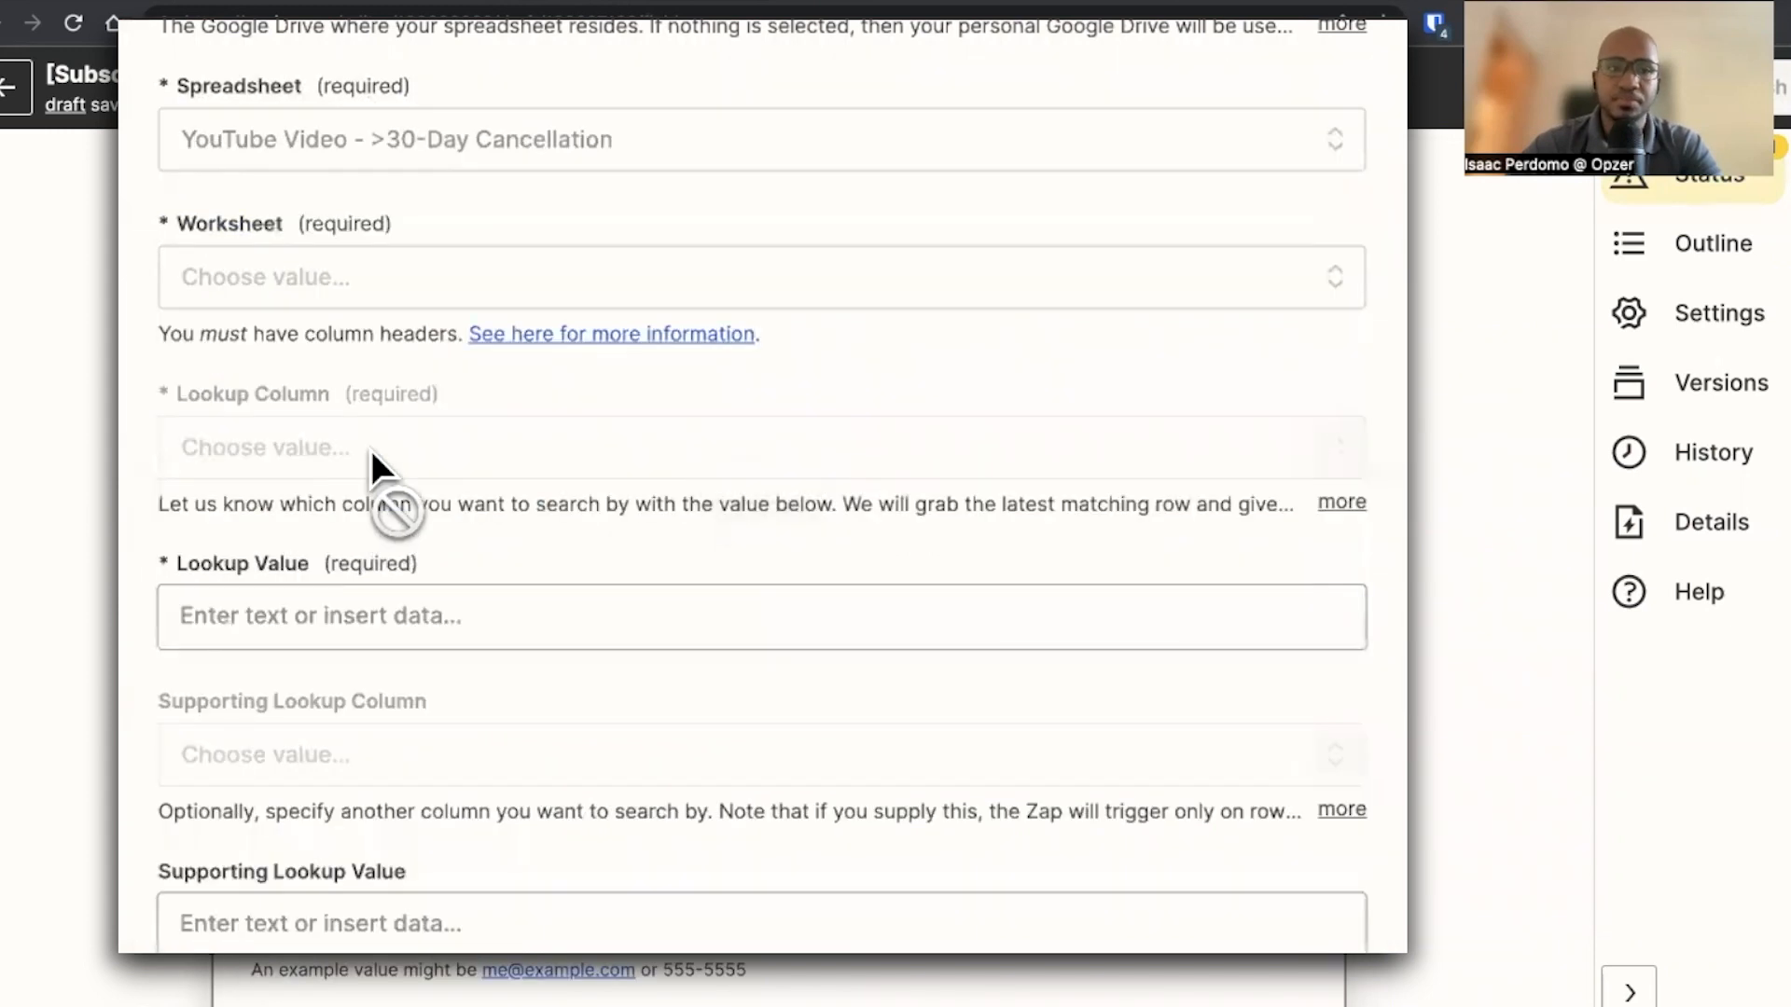
click(371, 280)
click(370, 585)
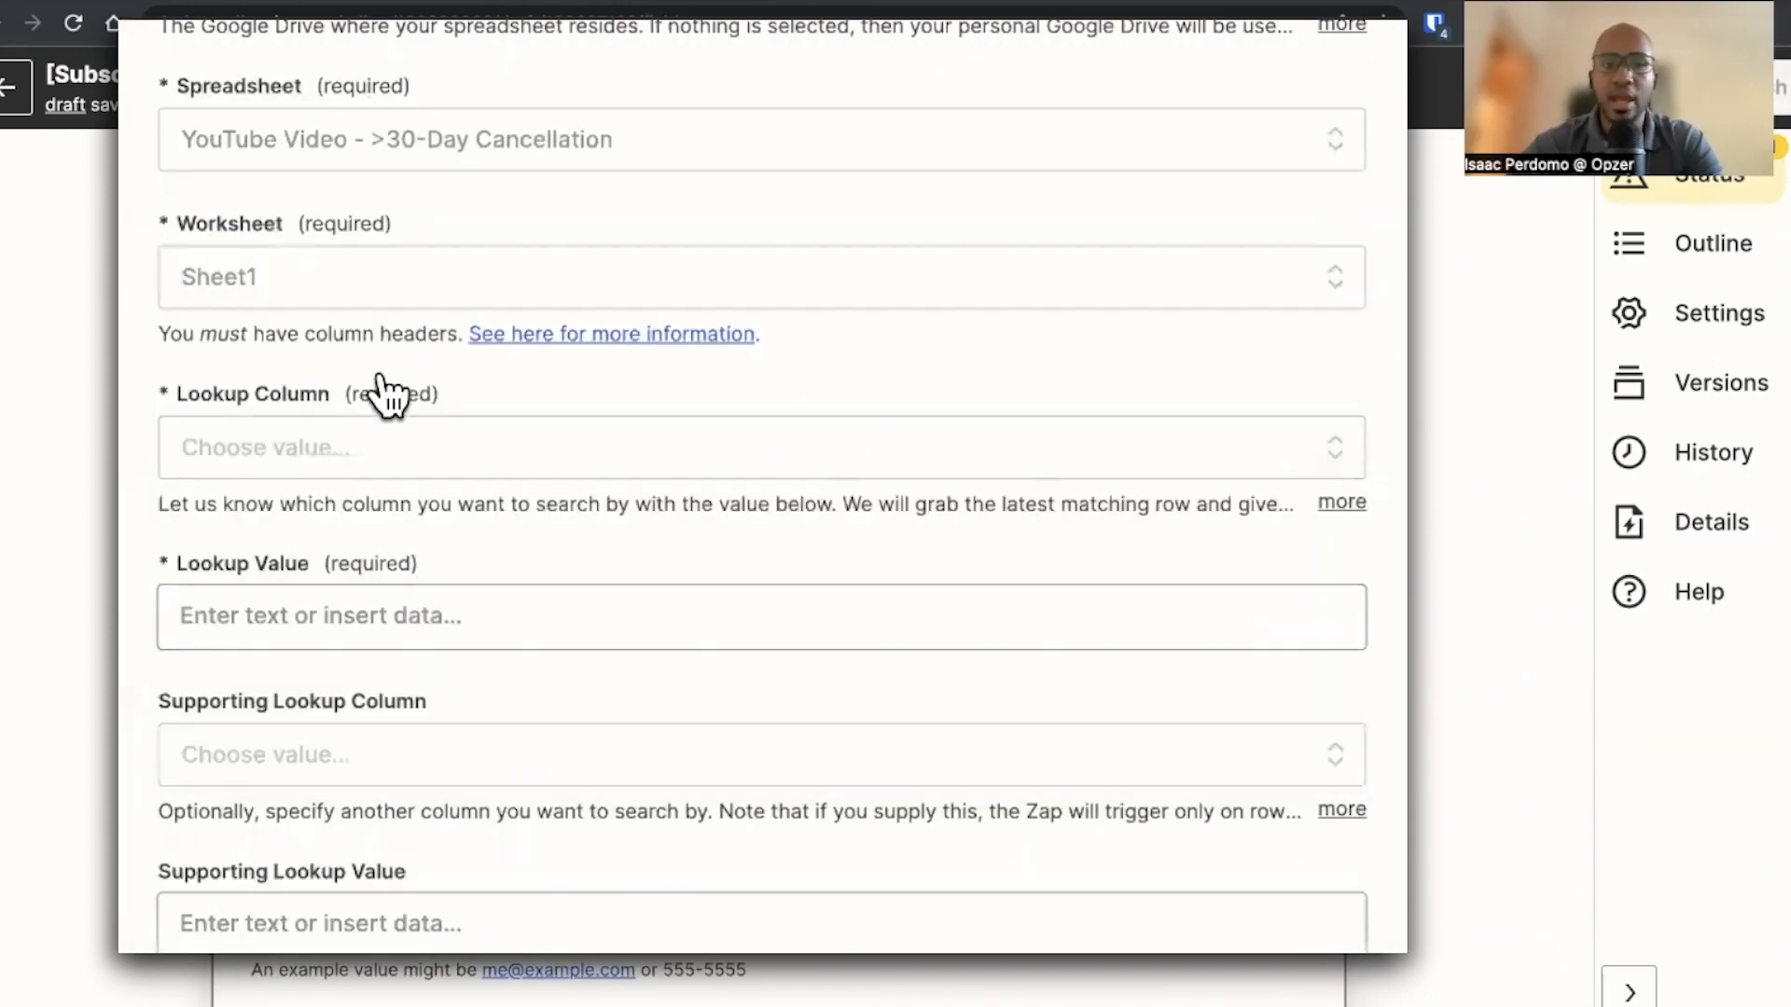
Set the lookup column to Billing End Date and the lookup value to the trigger's Date Year
click(289, 449)
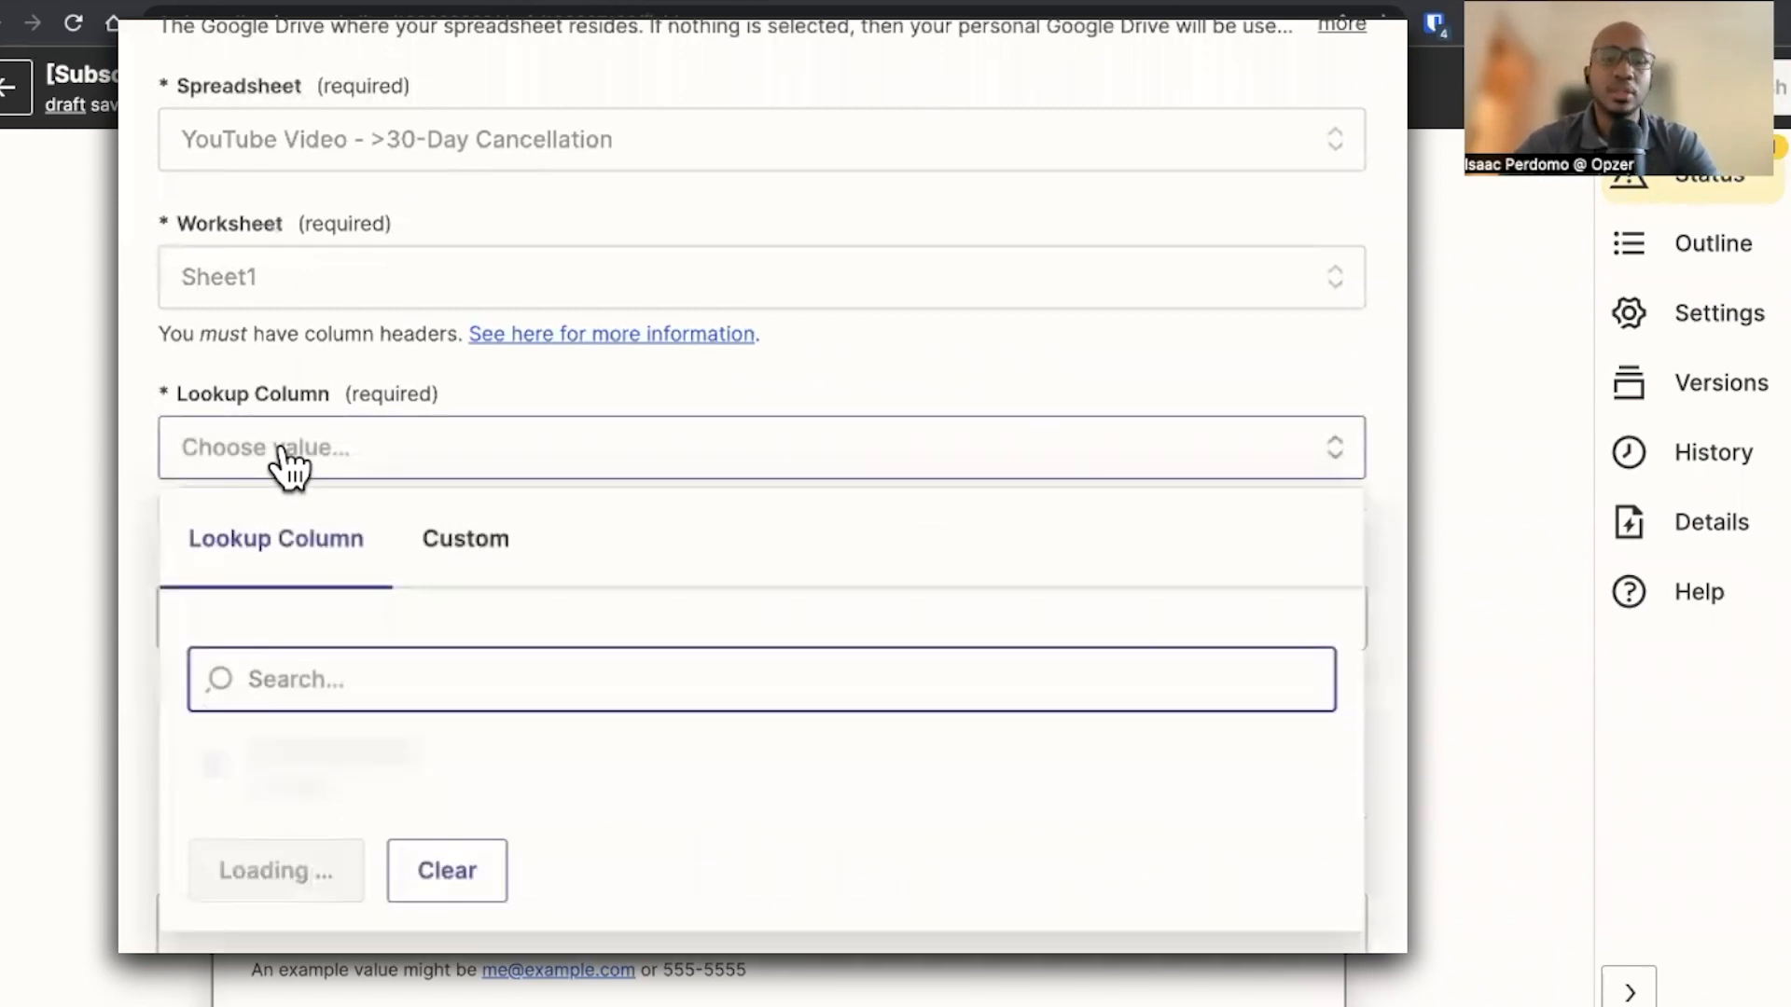
click(368, 894)
click(387, 618)
scroll(376, 621, down, 2)
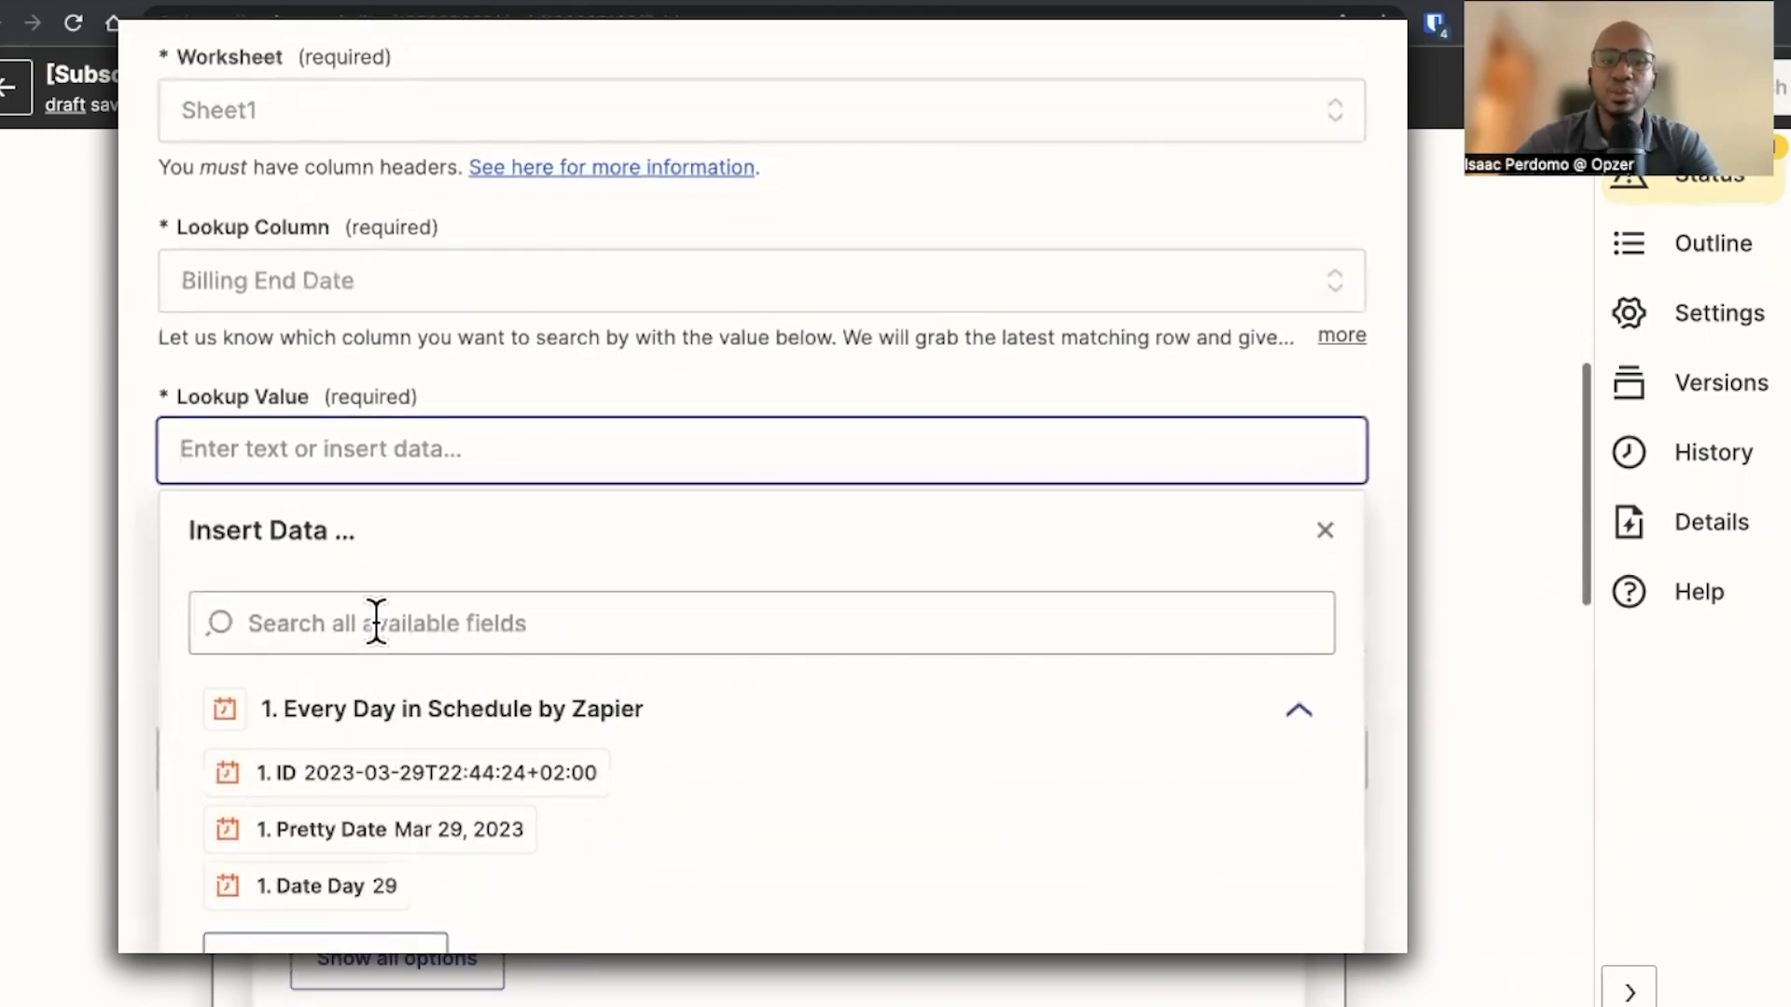
click(441, 963)
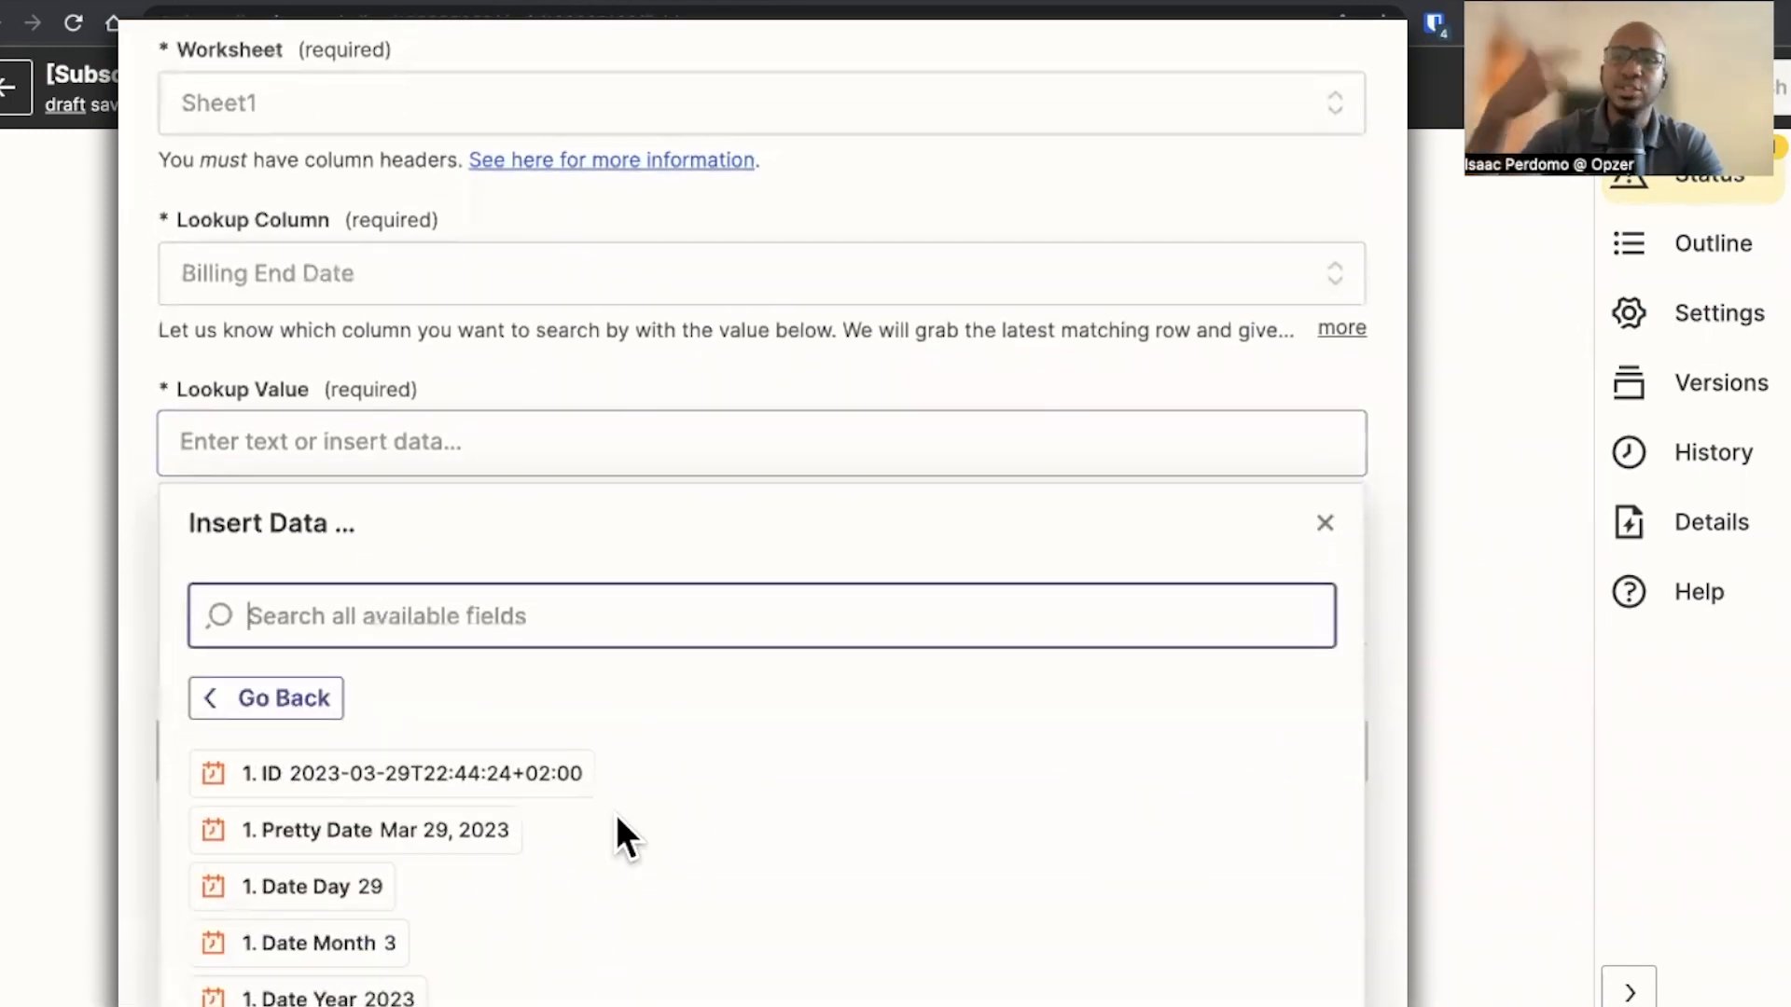
scroll(615, 814, down, 1)
click(401, 882)
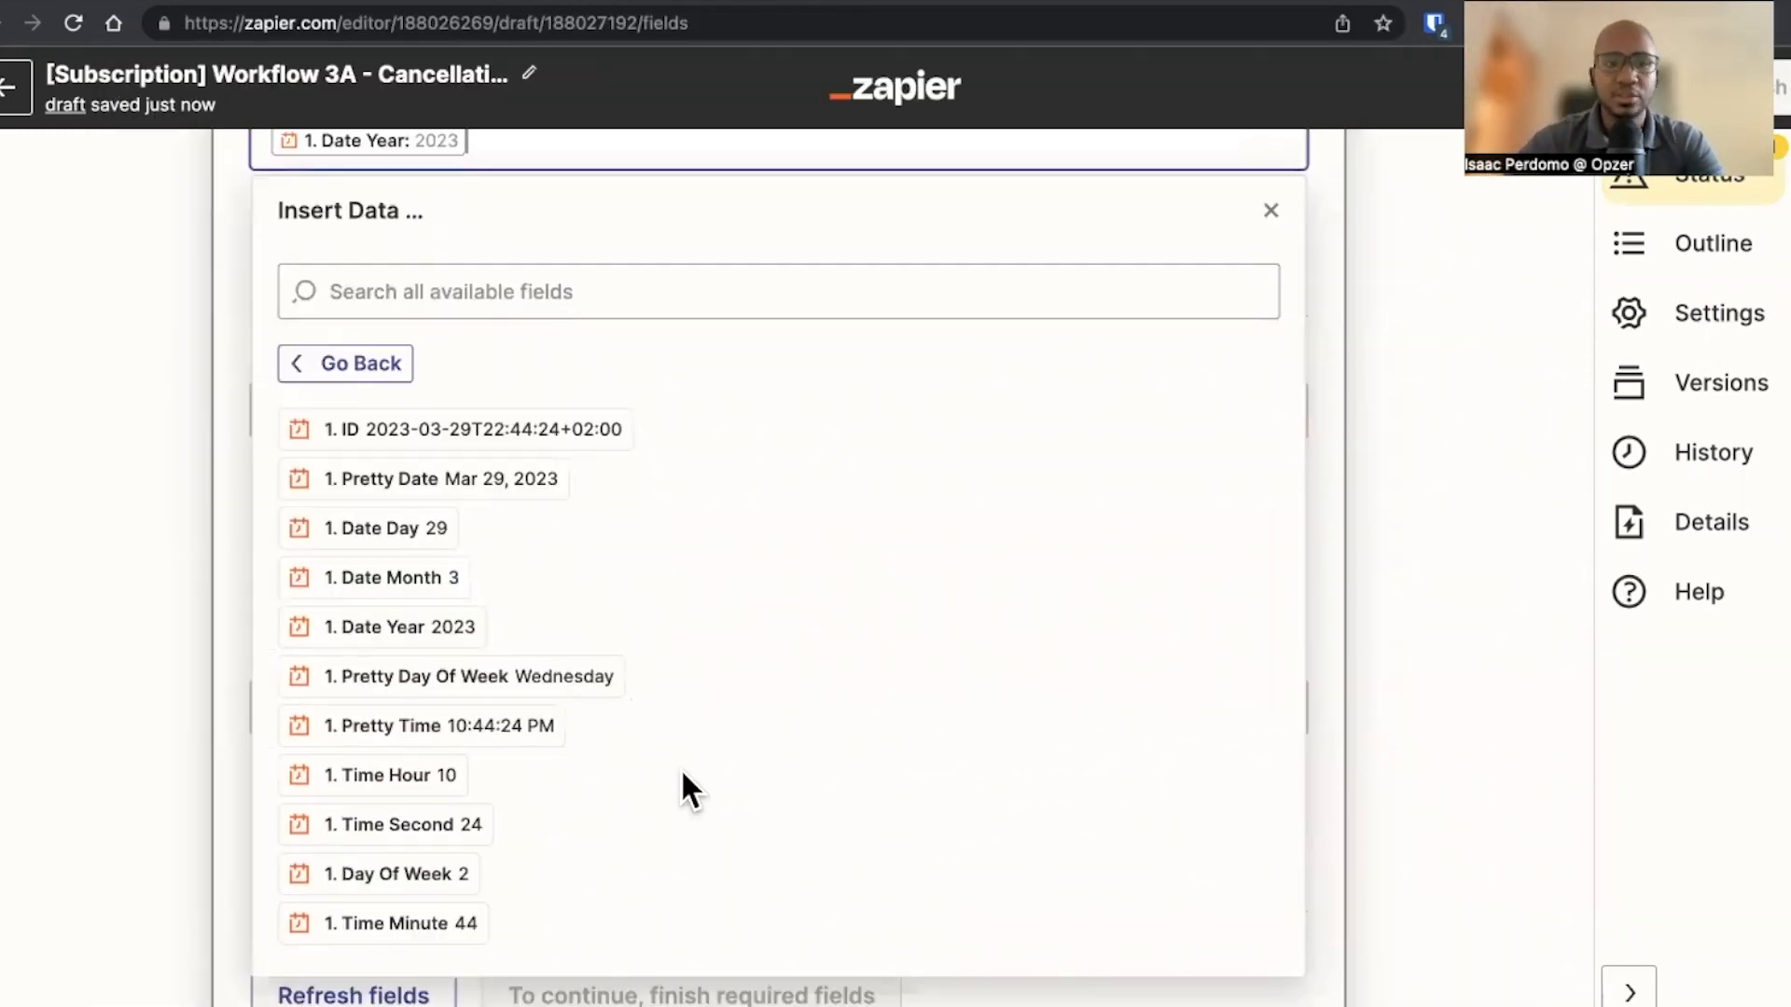
click(1389, 604)
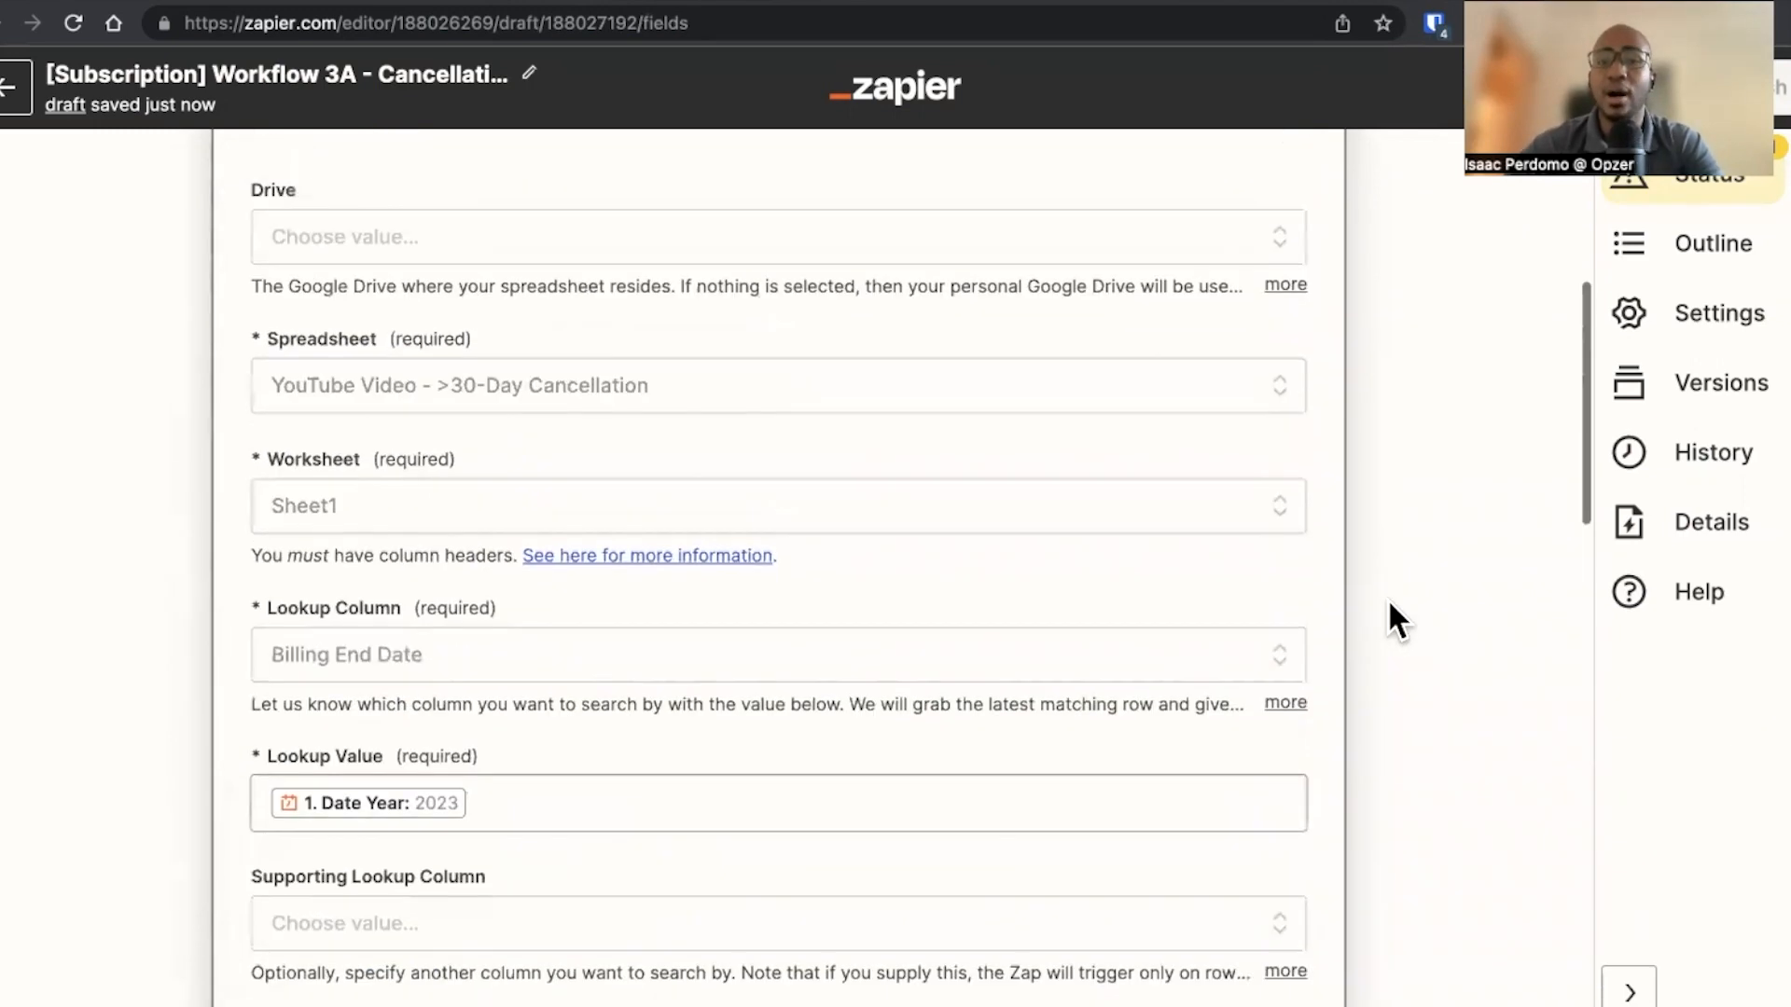
Insert a Formatter by Zapier Date / Time action between the daily trigger and the spreadsheet lookup step
scroll(860, 338, up, 6)
click(780, 327)
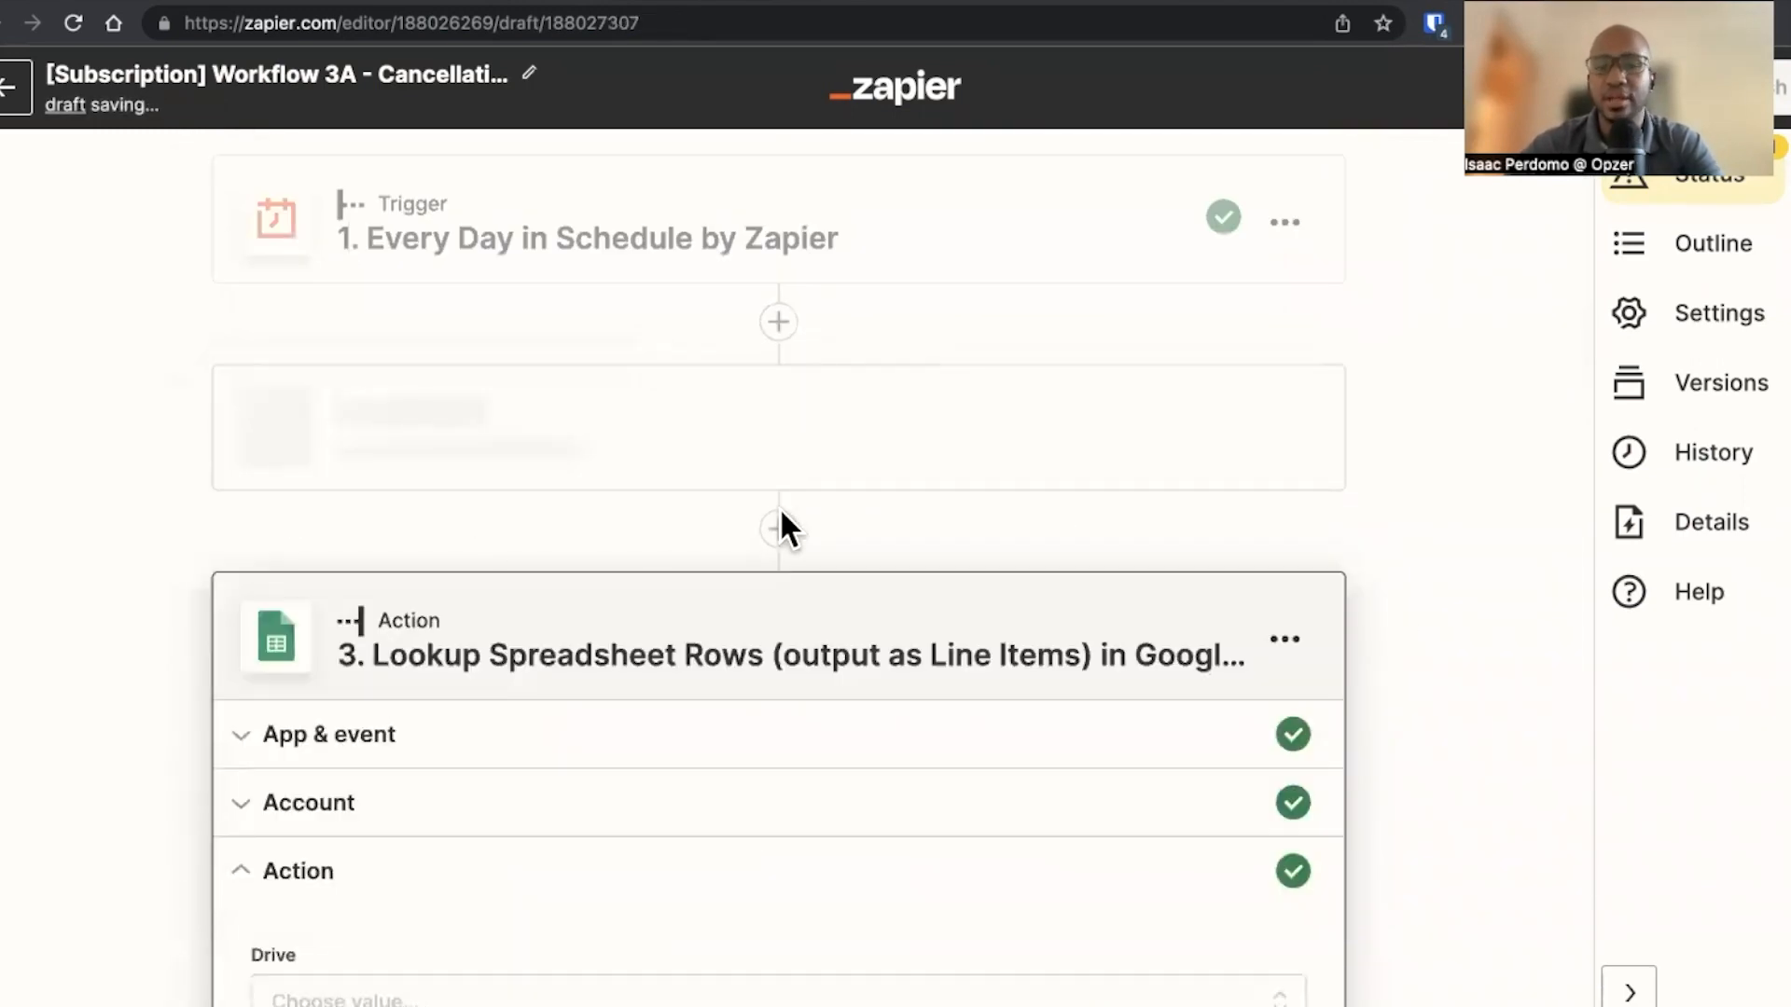
text(format)
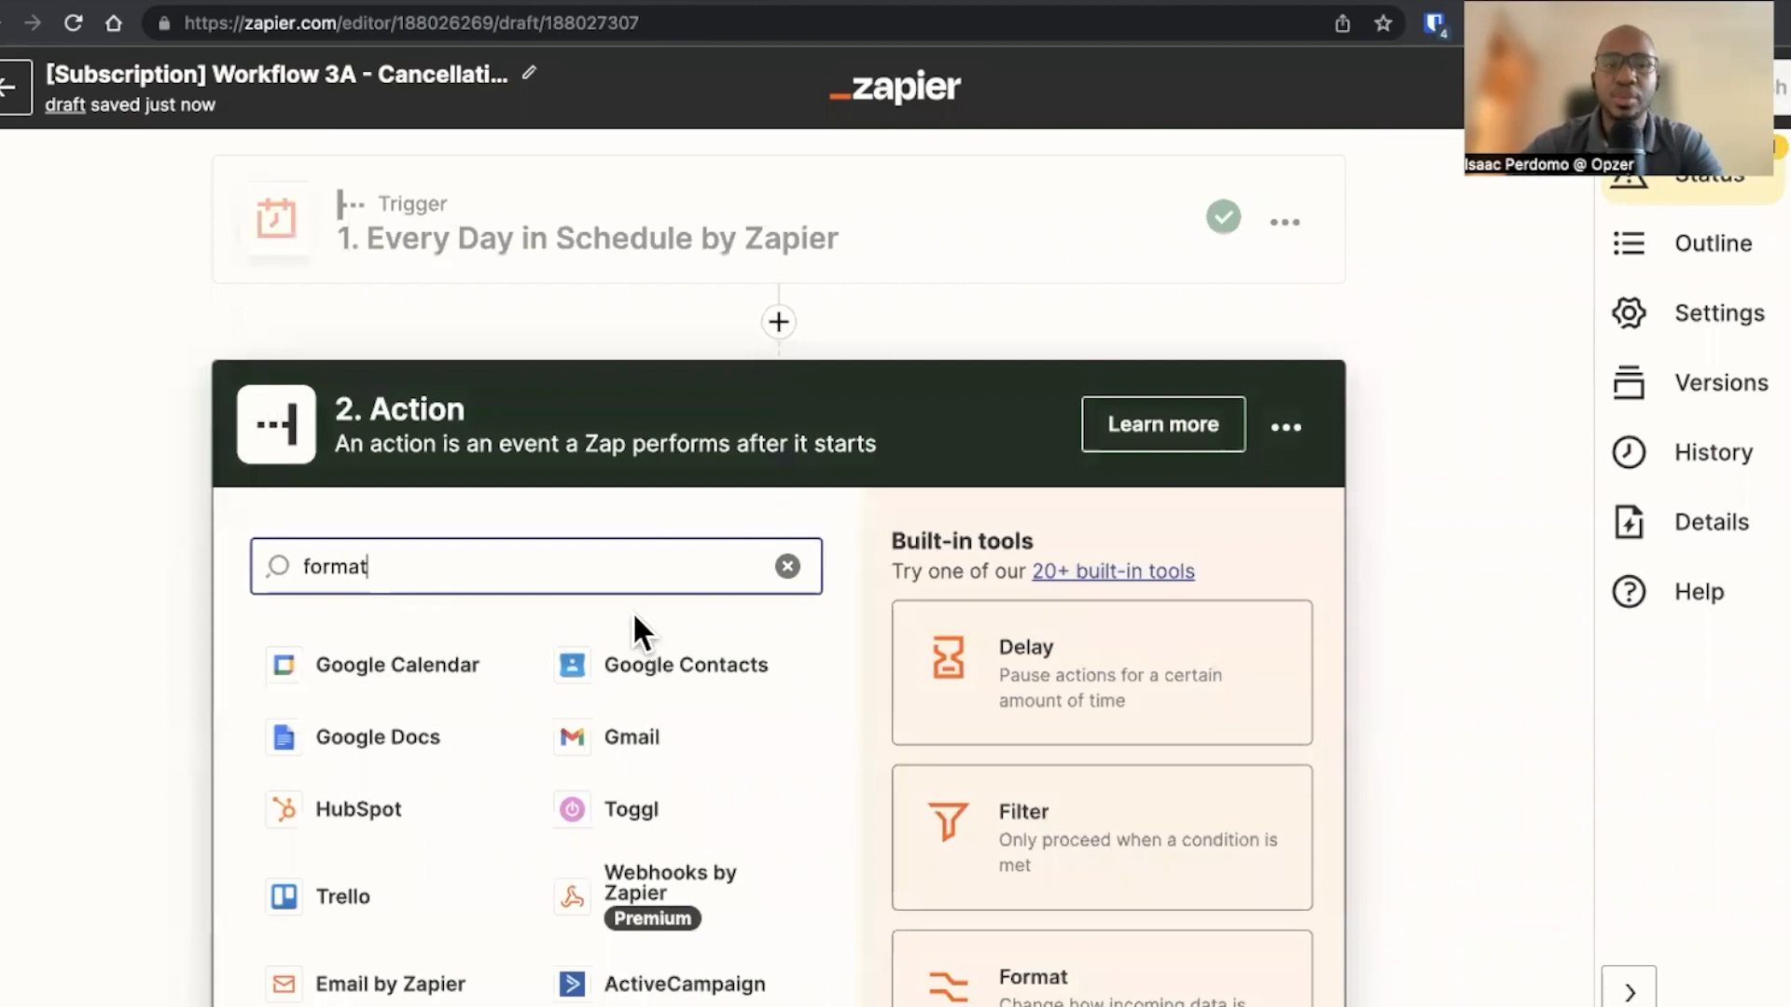
click(545, 664)
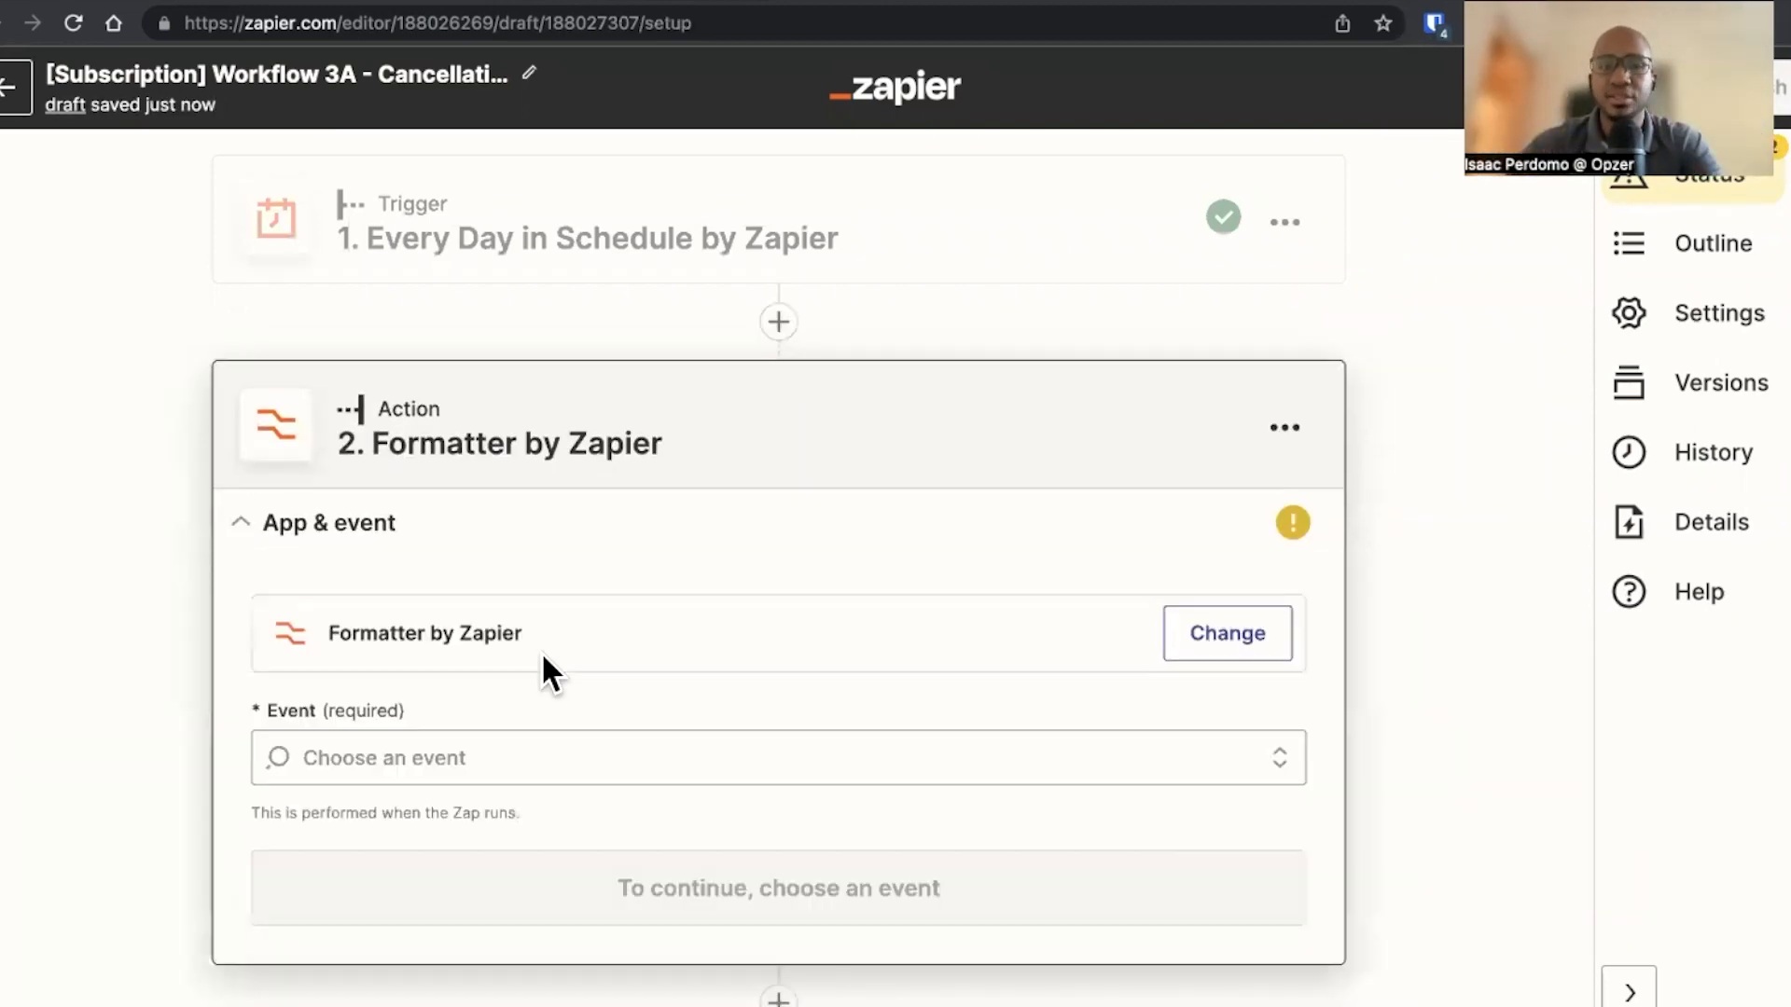
click(502, 753)
click(540, 311)
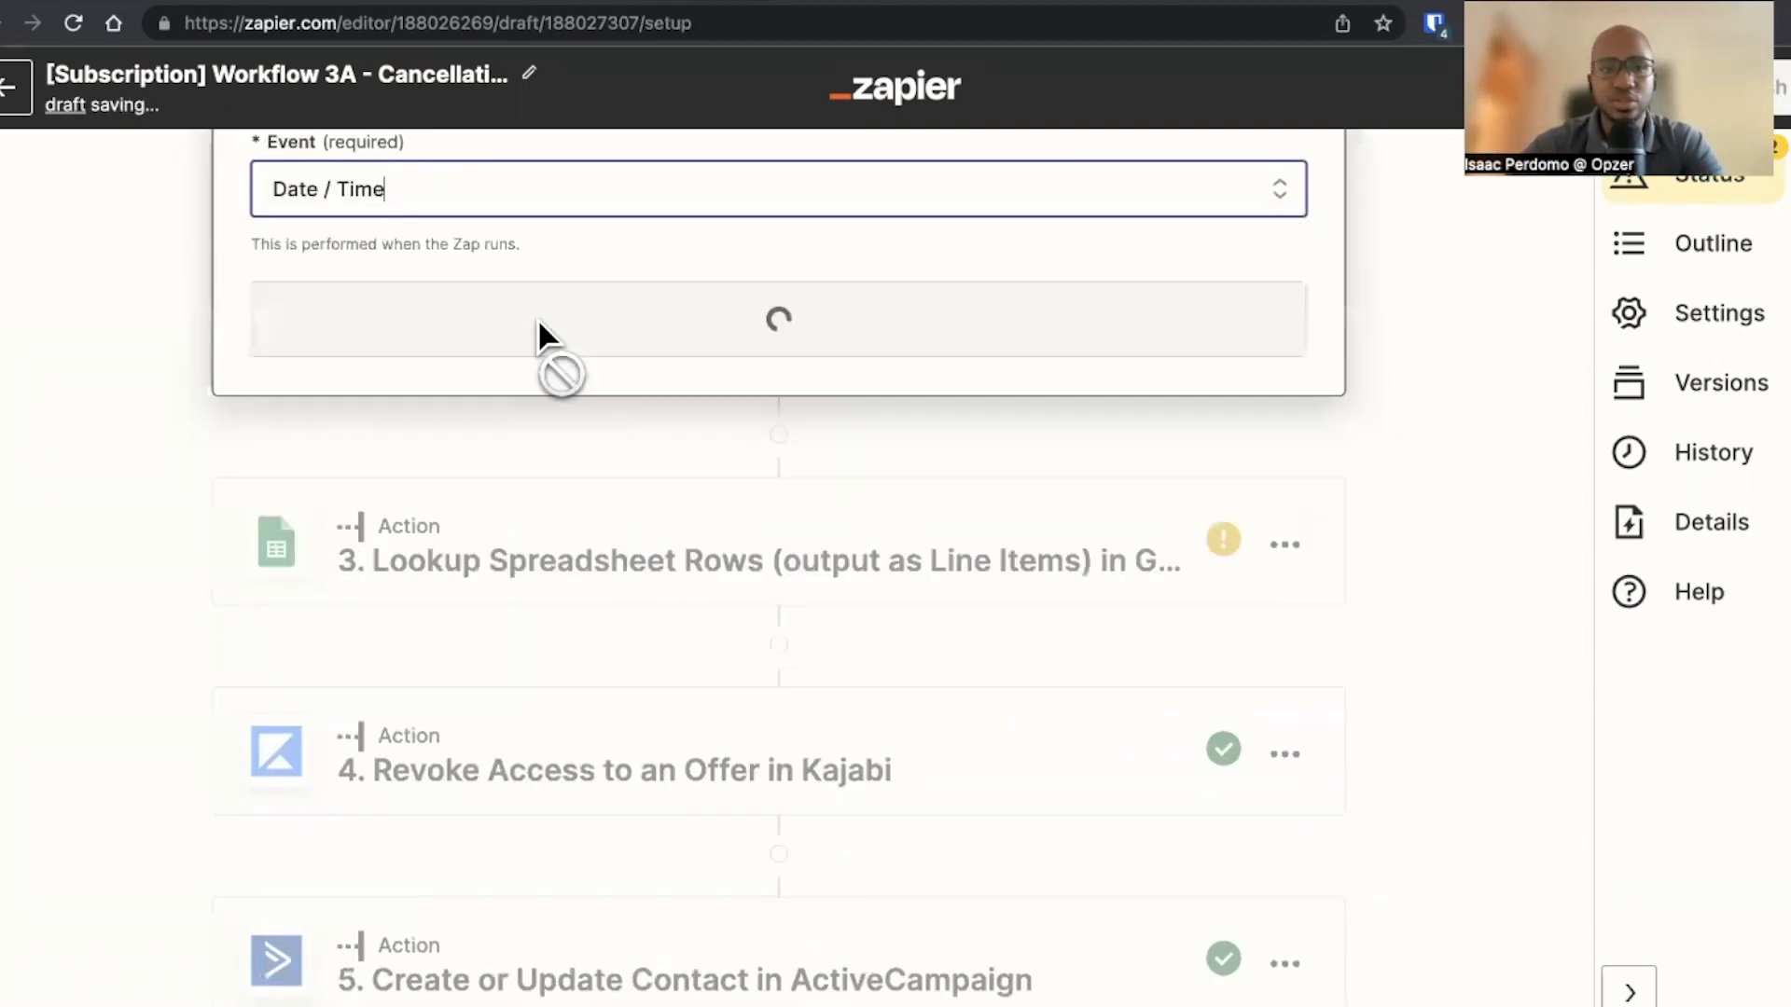
click(539, 344)
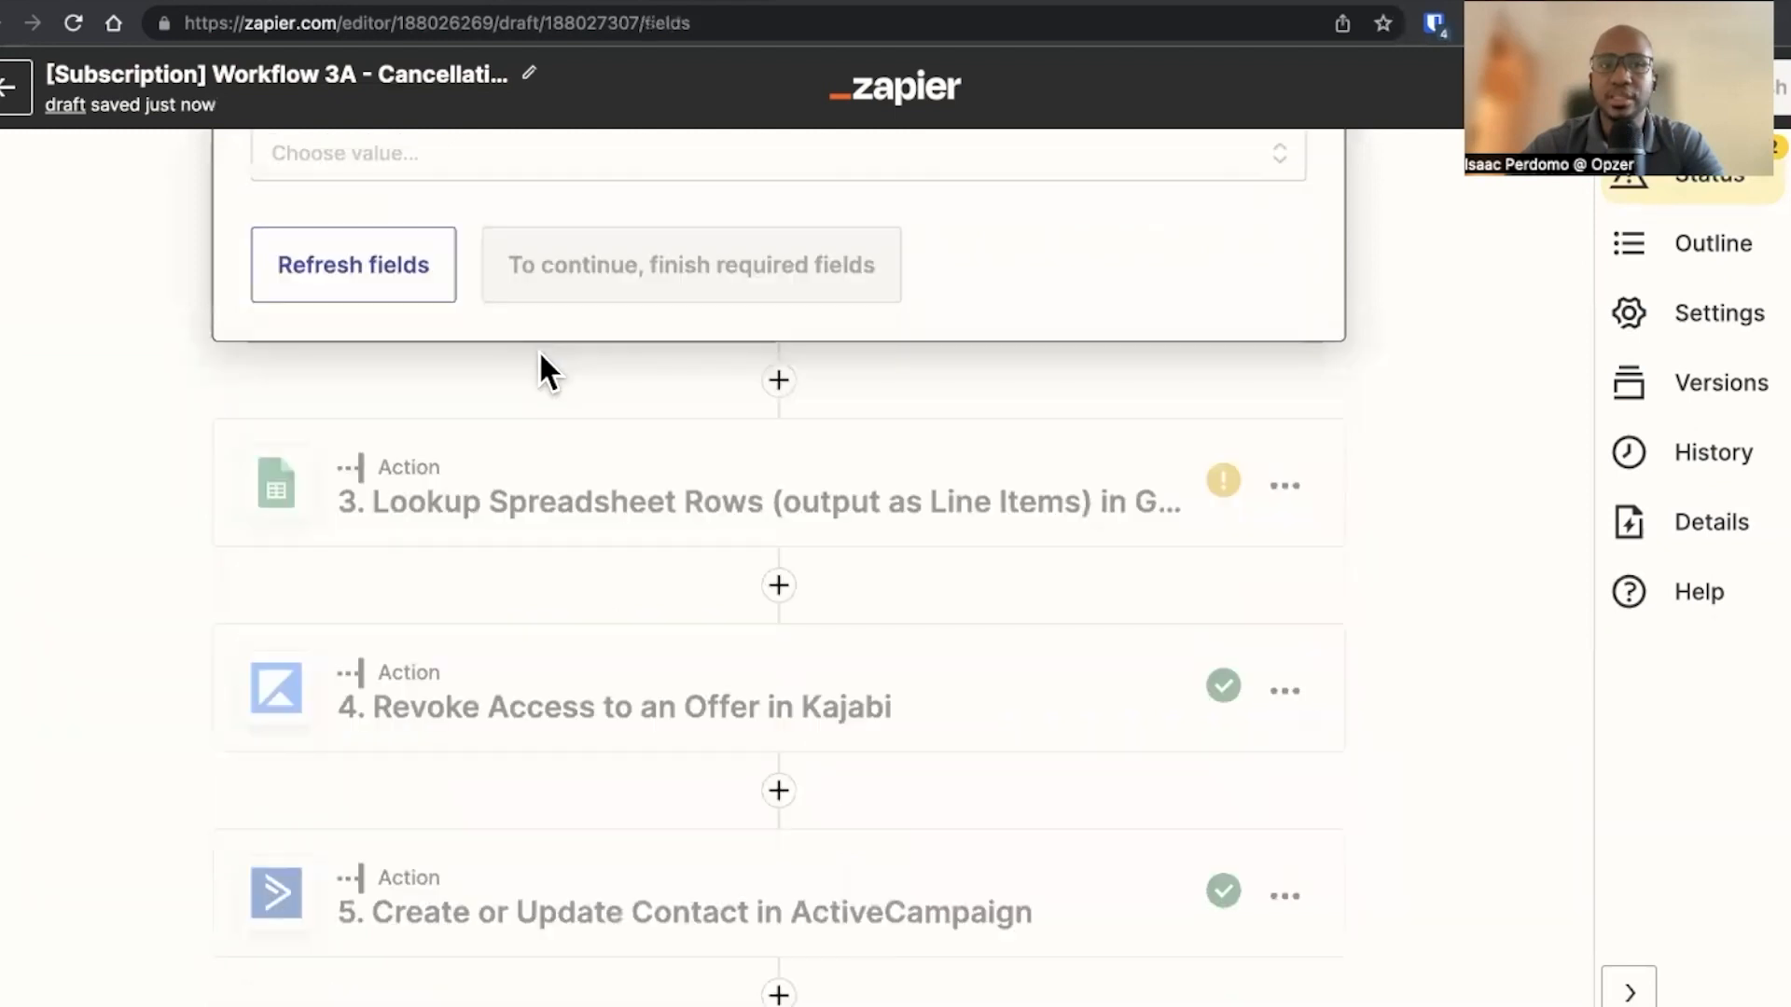
Set the formatter's transform to Format and its input to the trigger's ID timestamp
scroll(515, 576, up, 2)
click(494, 350)
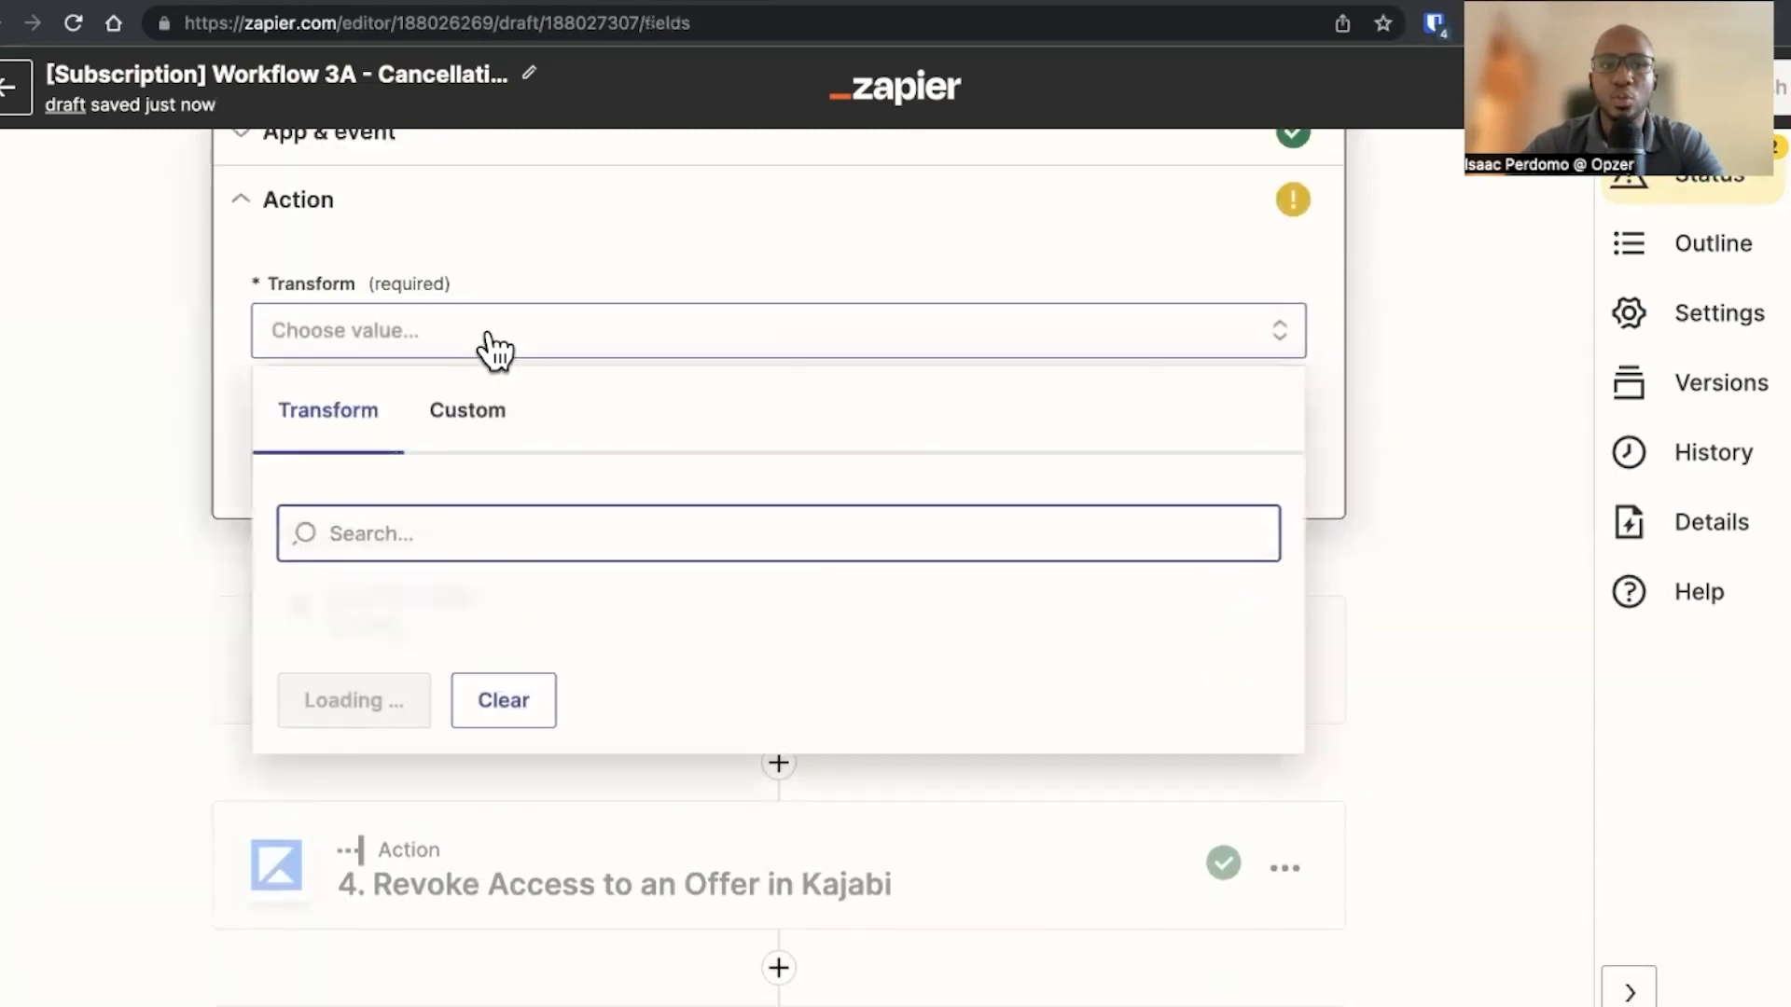
click(455, 770)
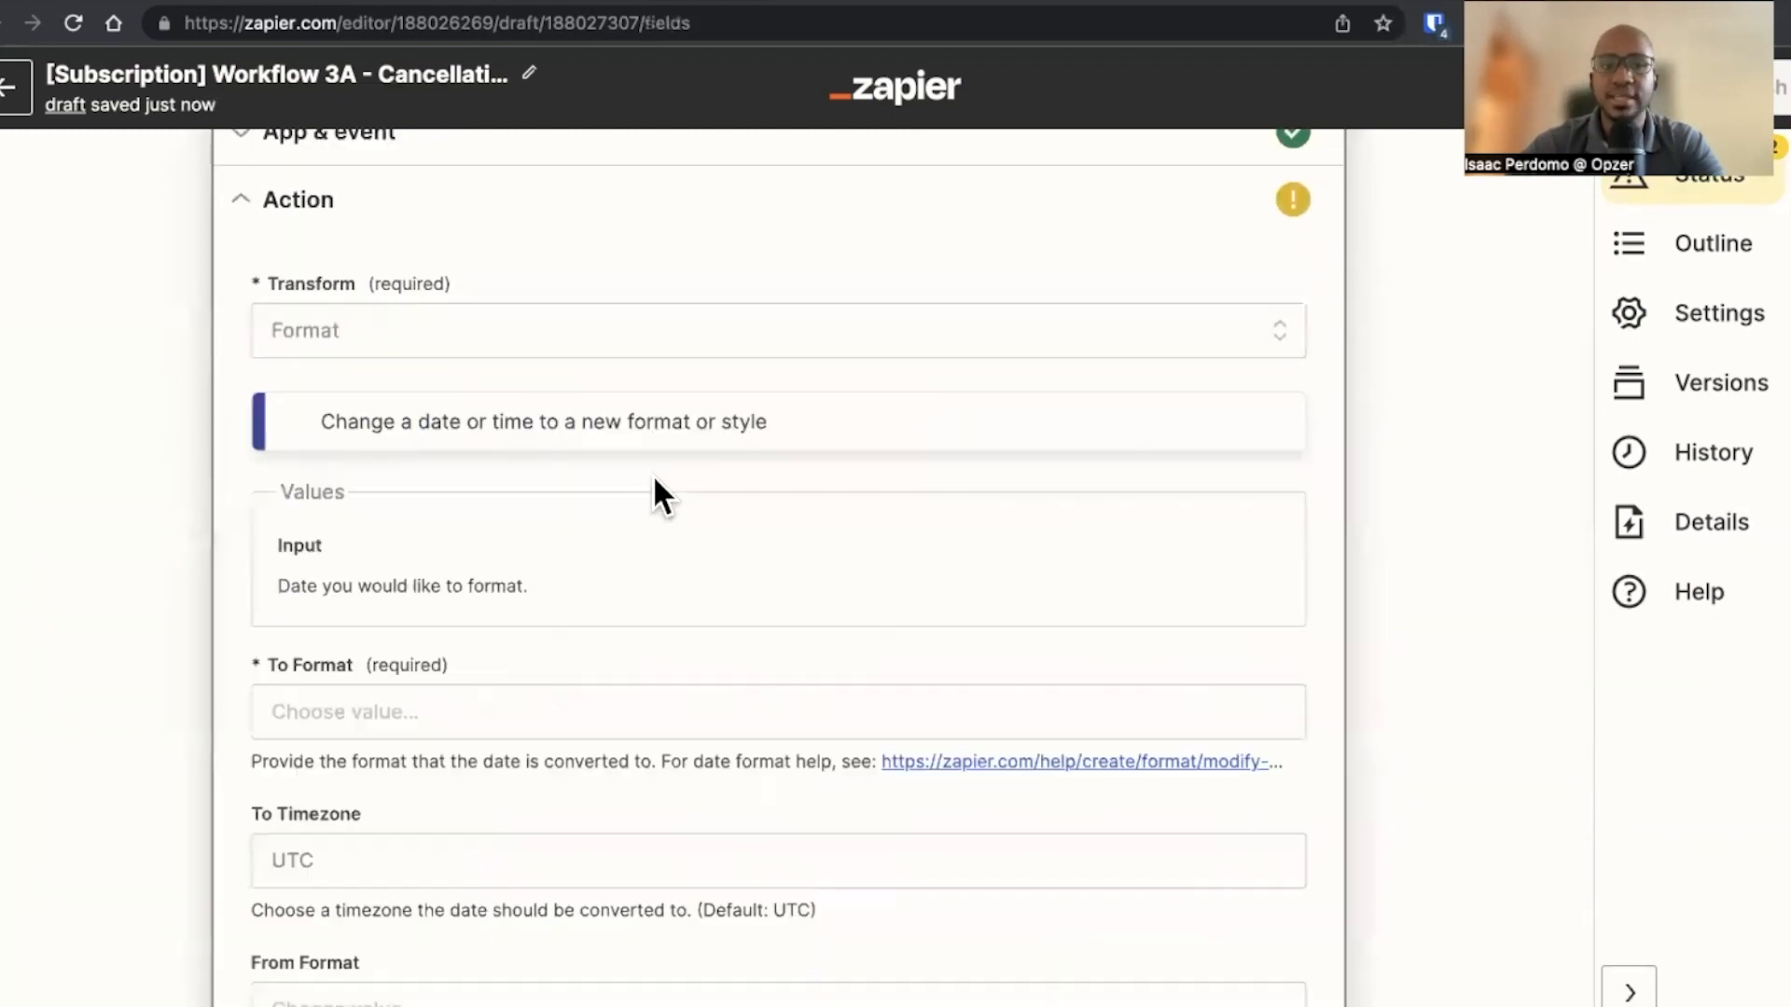
click(525, 590)
scroll(525, 589, down, 4)
click(476, 720)
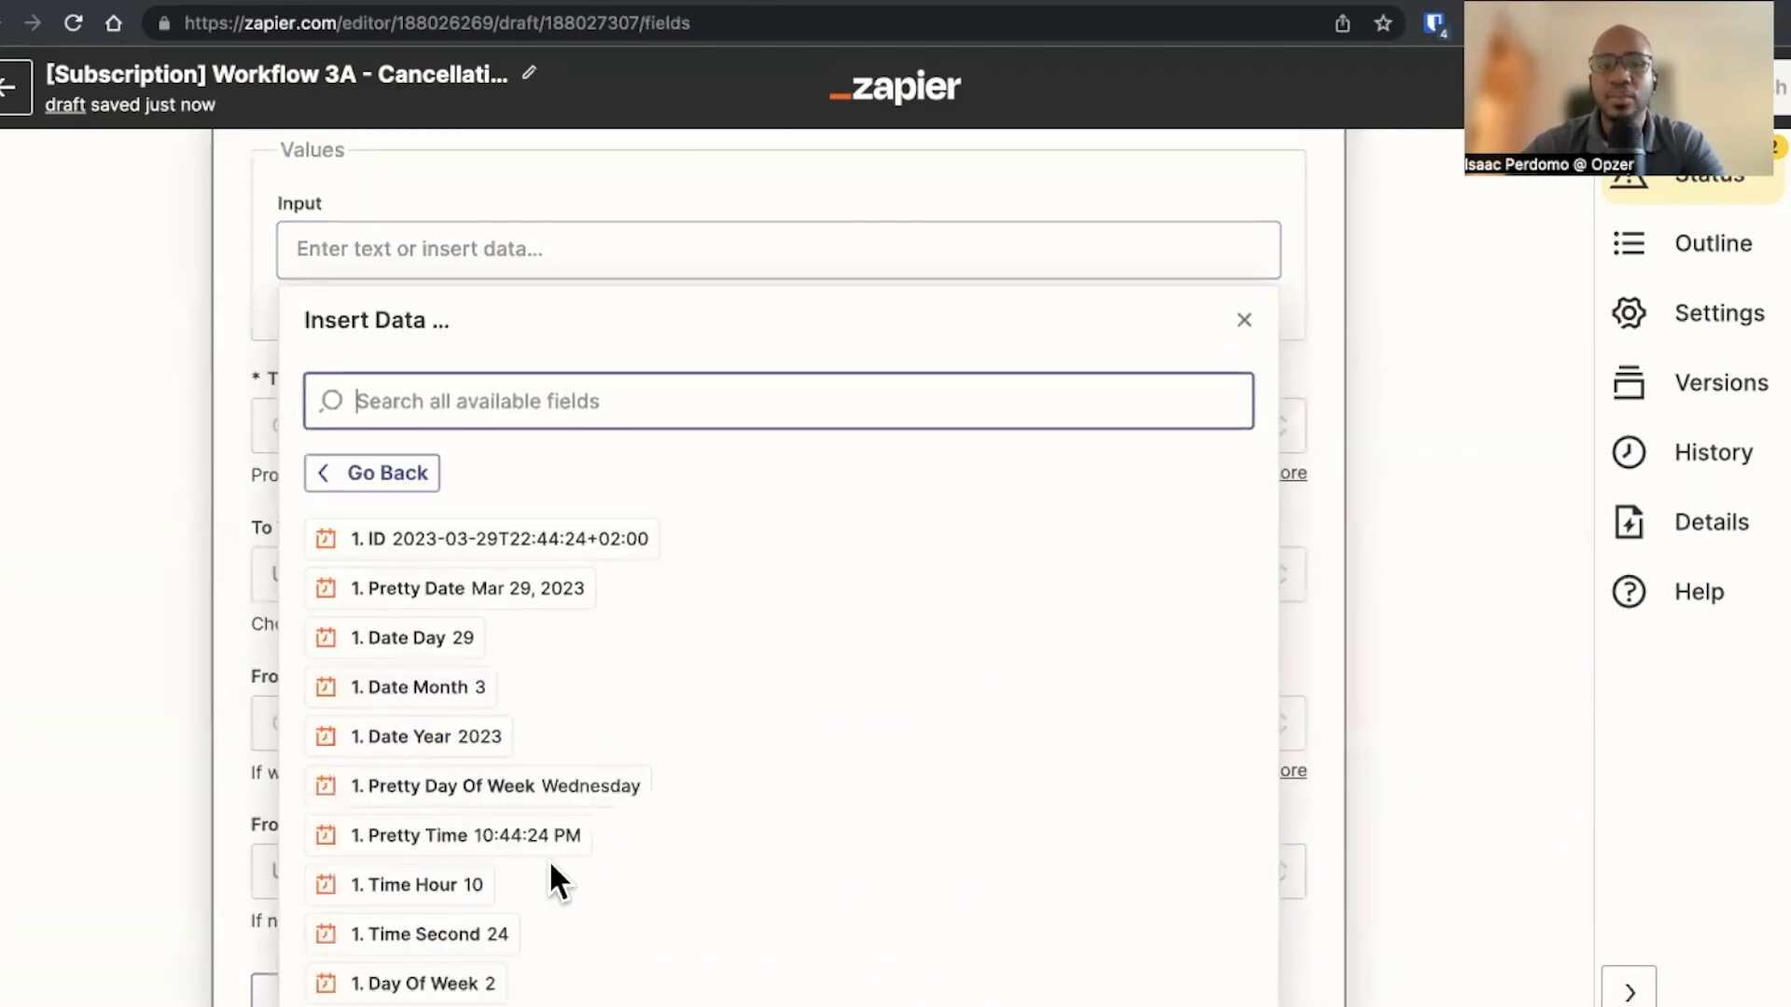
scroll(687, 759, down, 4)
scroll(687, 759, up, 5)
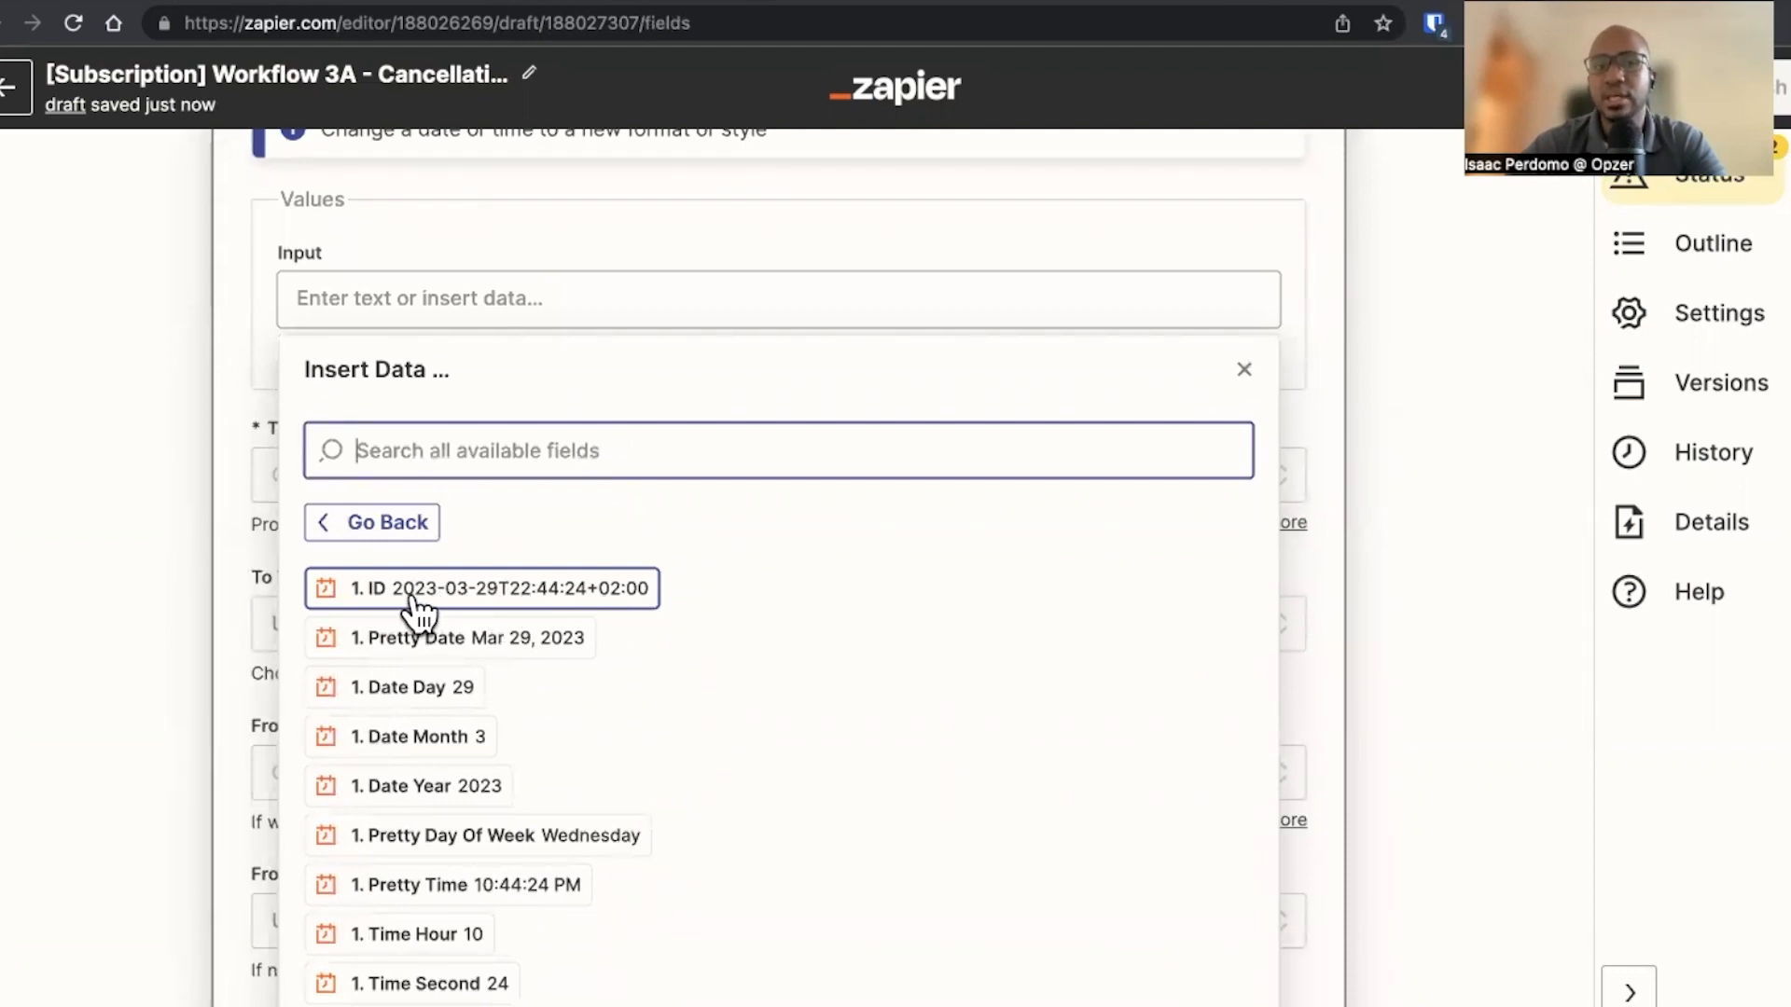
click(522, 597)
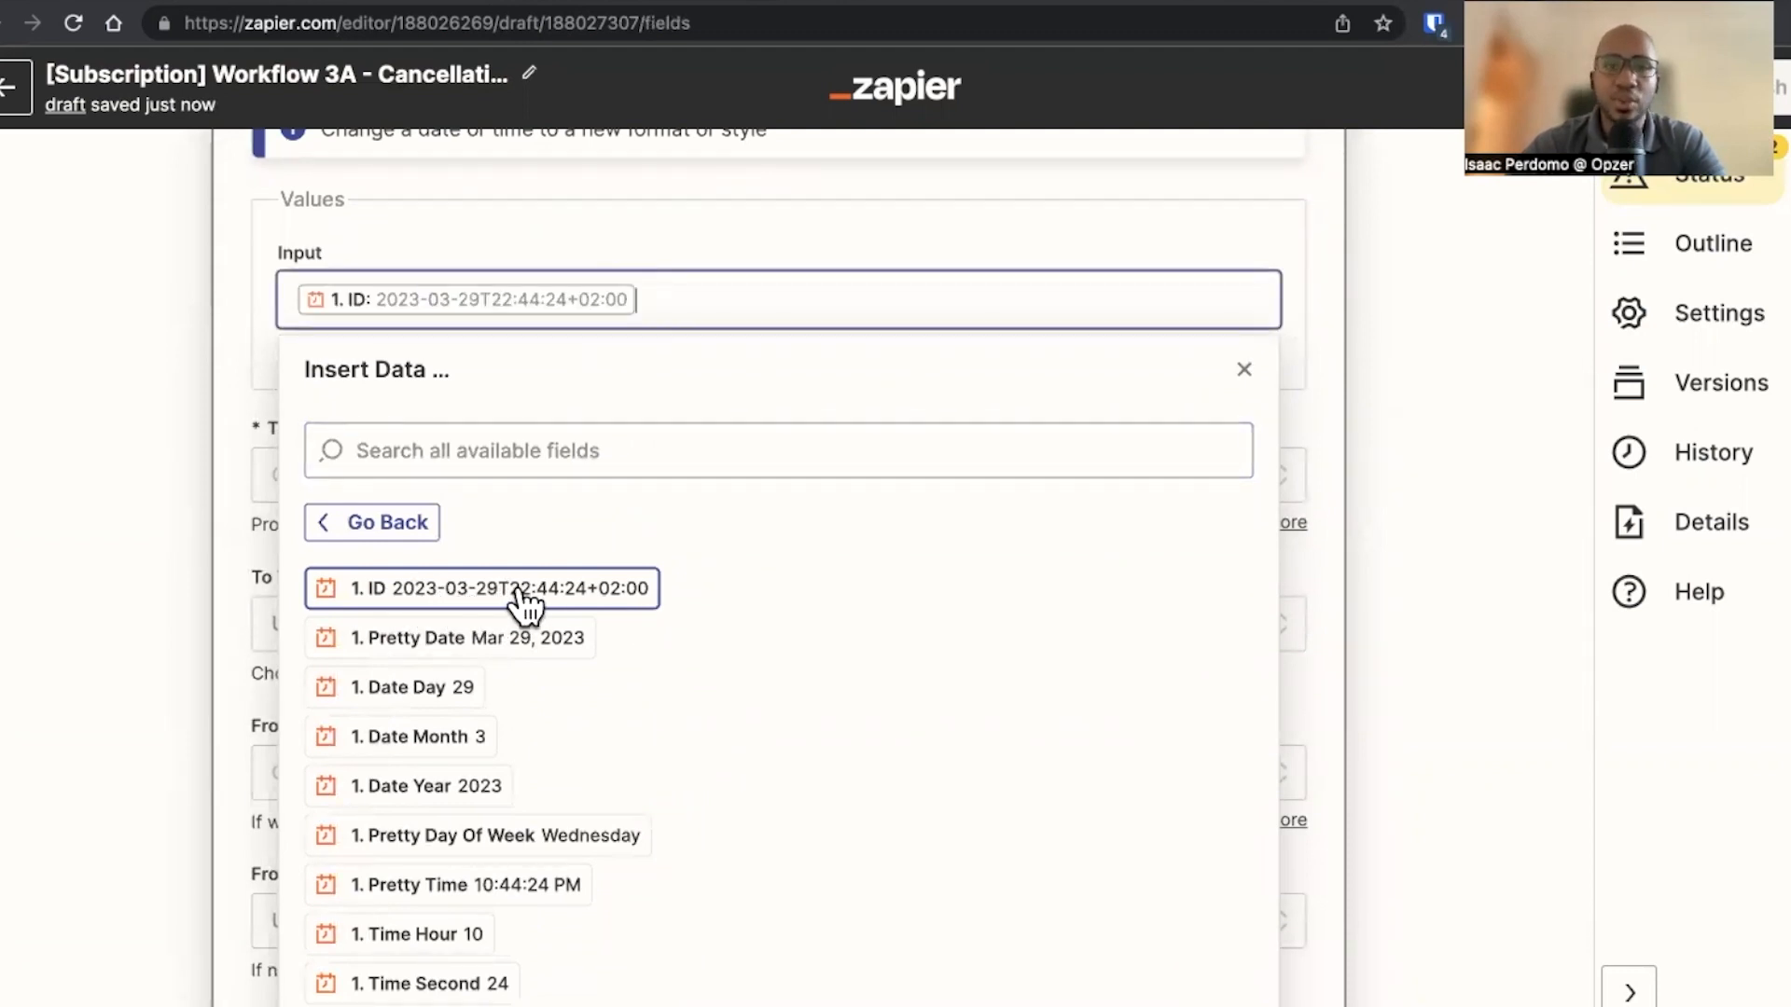
click(233, 518)
Set the formatter's To Format to YYYY-MM-DD, continue, and test the step
scroll(373, 392, down, 2)
click(439, 298)
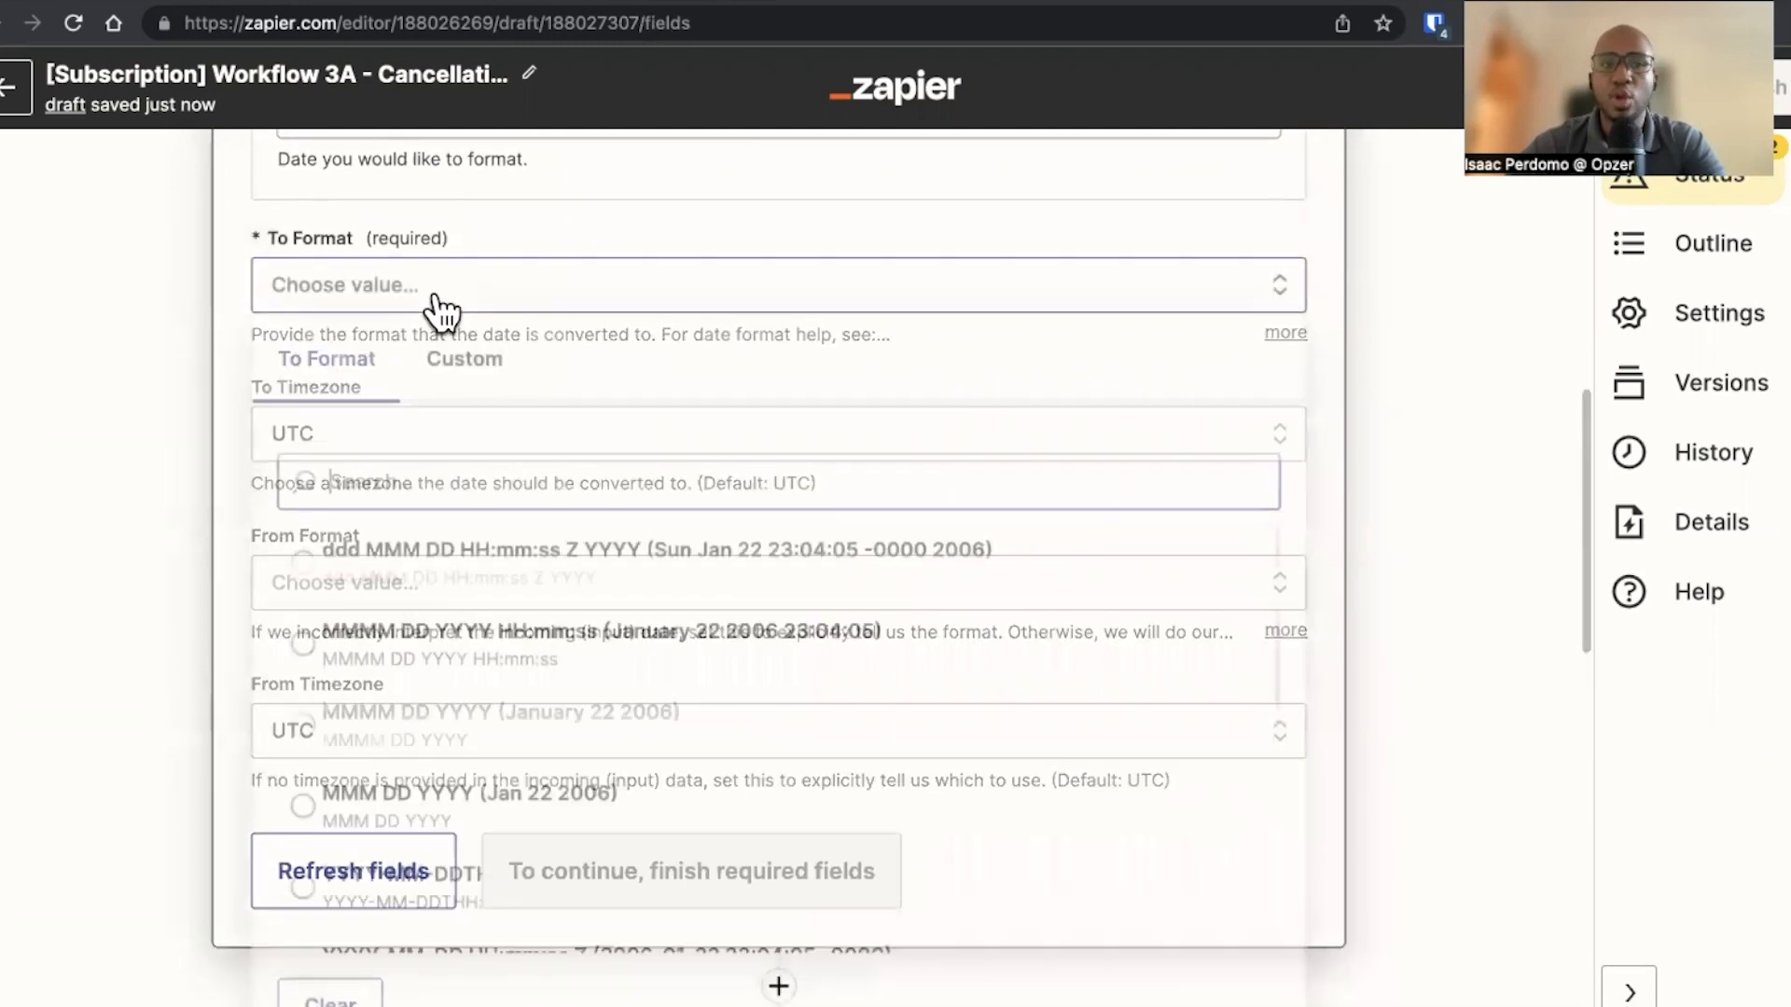
scroll(519, 789, down, 4)
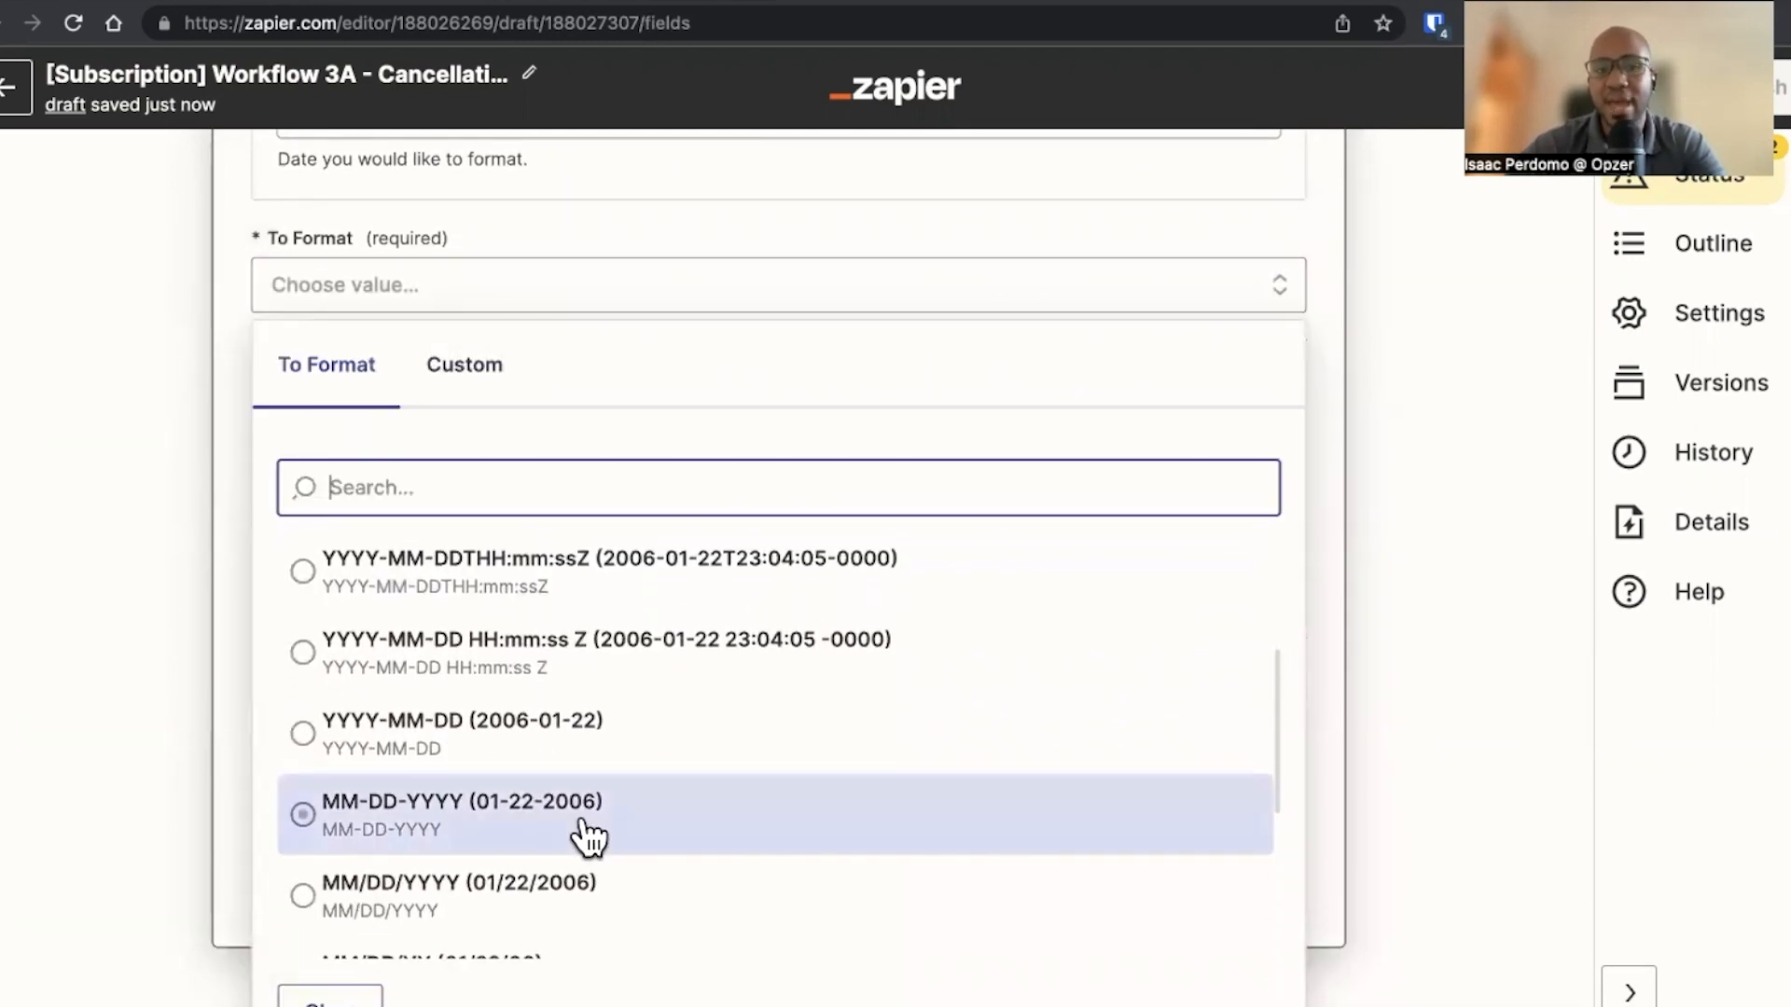
click(601, 757)
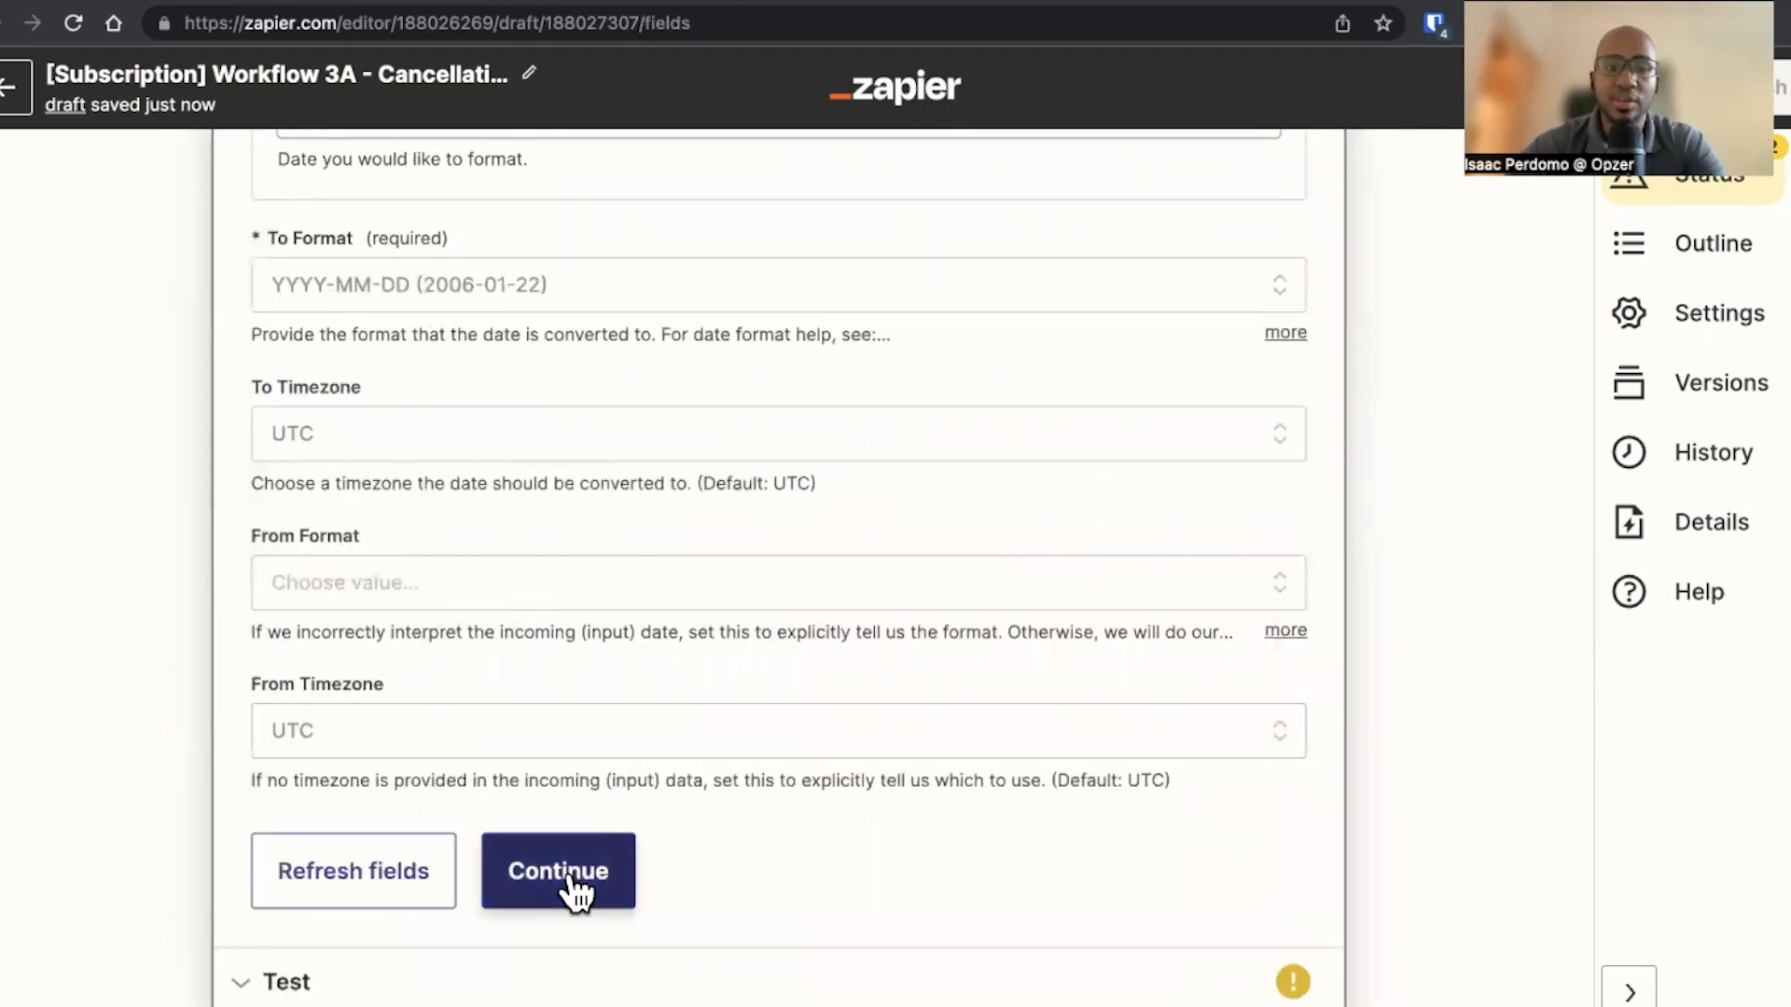
click(572, 891)
click(475, 471)
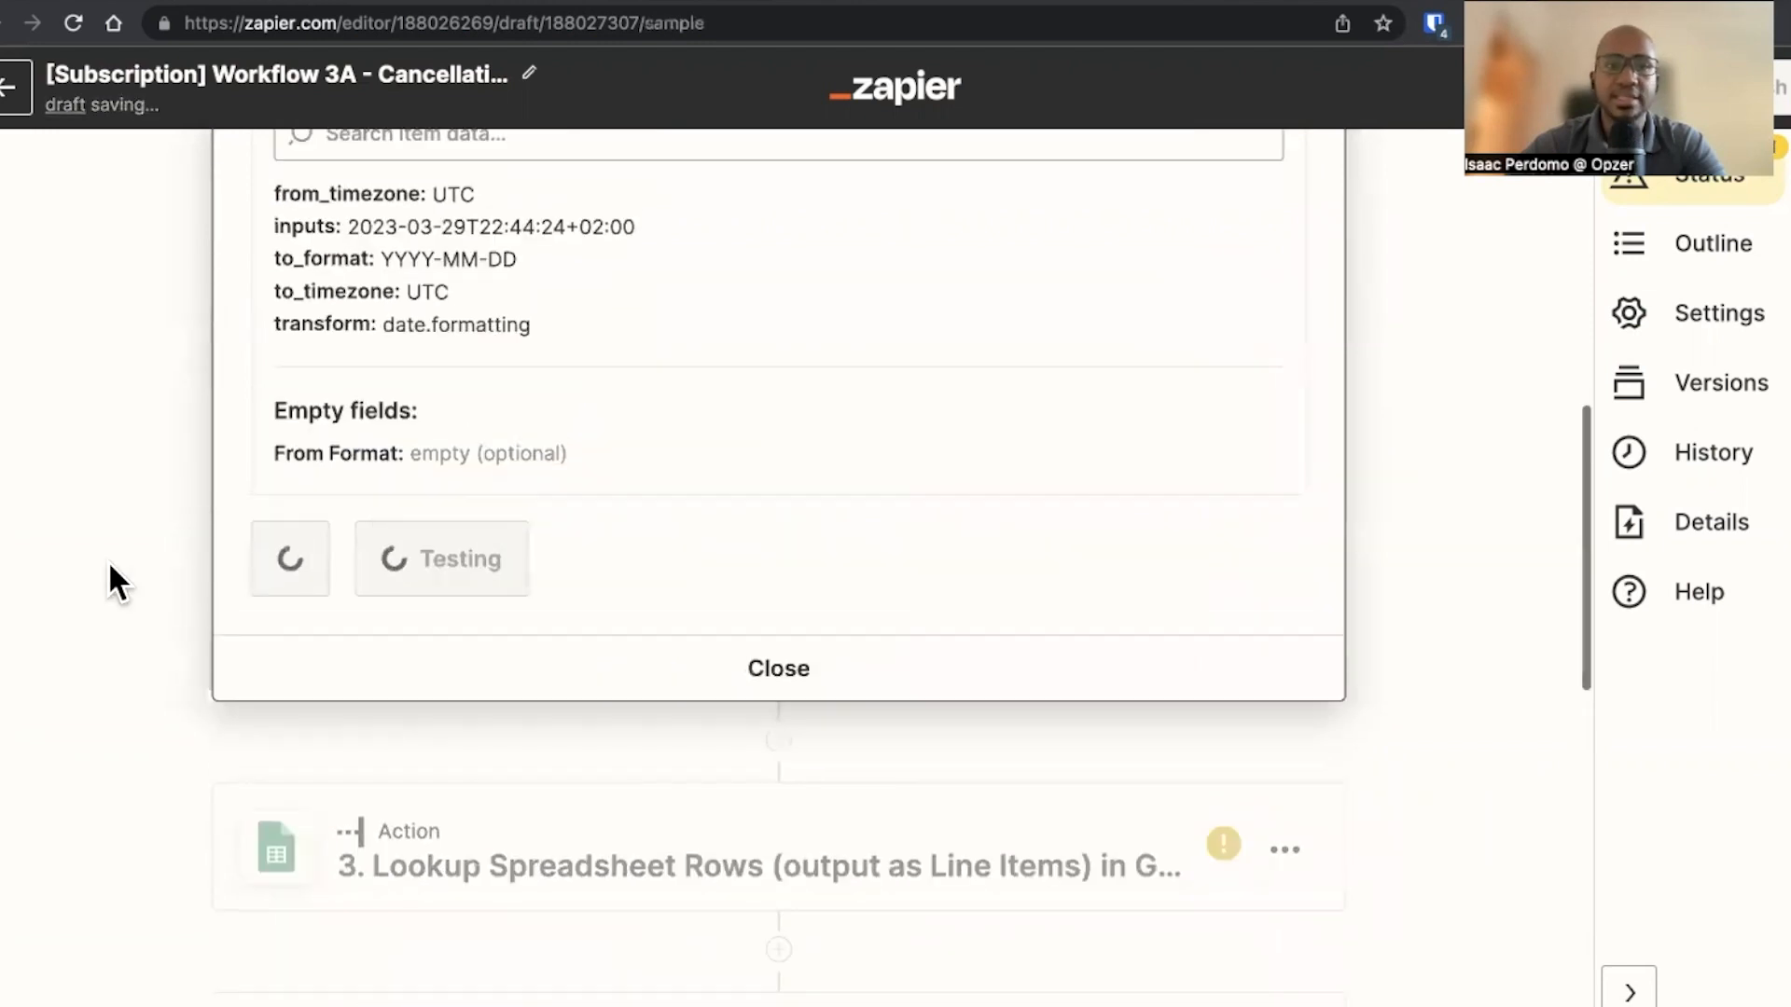
click(539, 594)
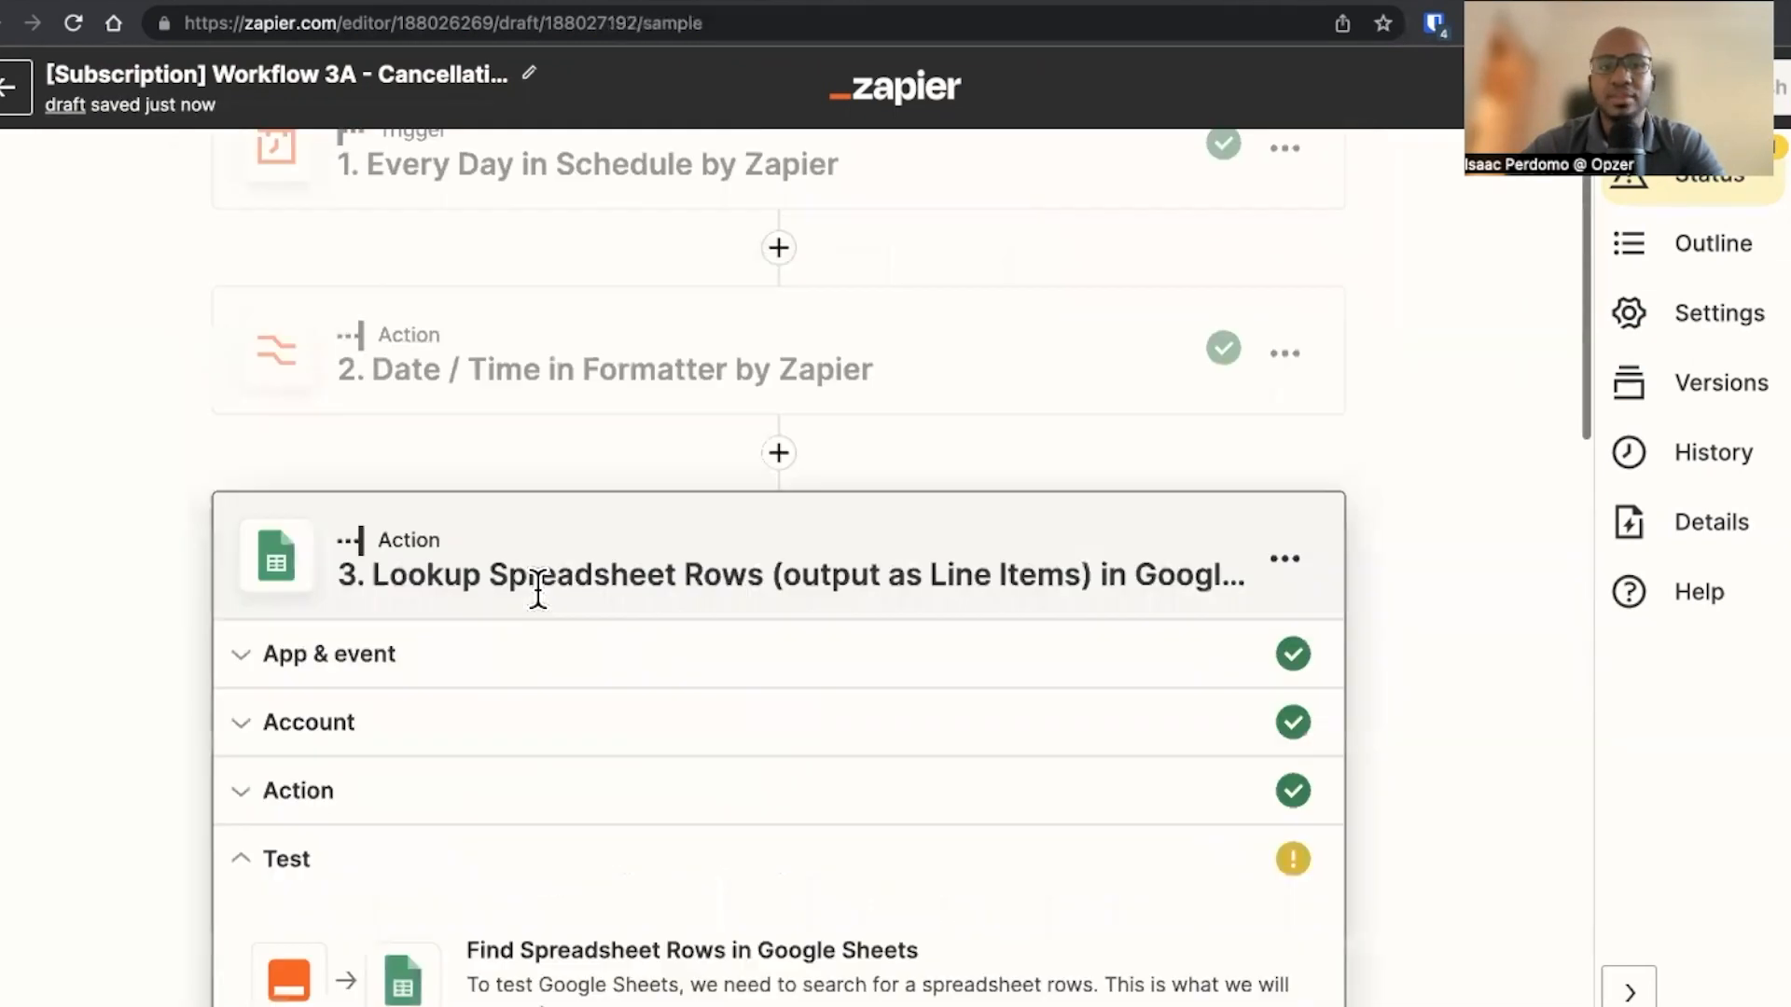
Replace the lookup step's lookup value with the formatter's Output and continue
click(464, 590)
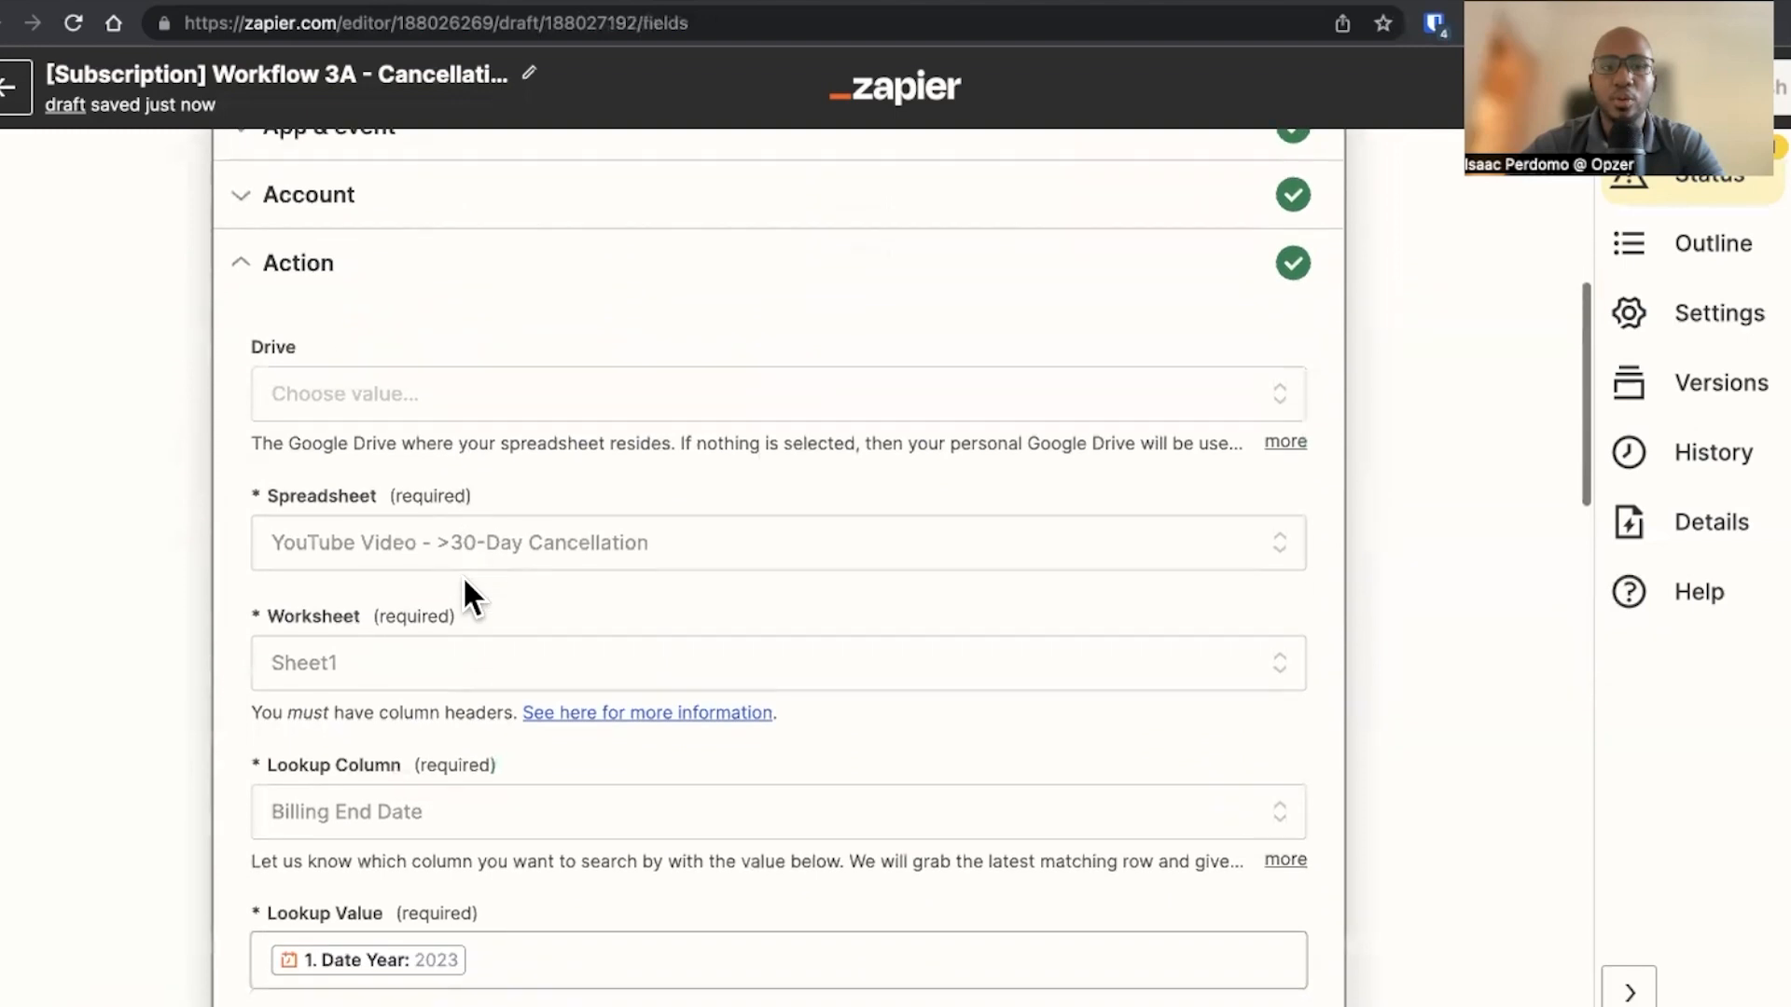
scroll(464, 581, down, 2)
click(536, 608)
key(BackSpace)
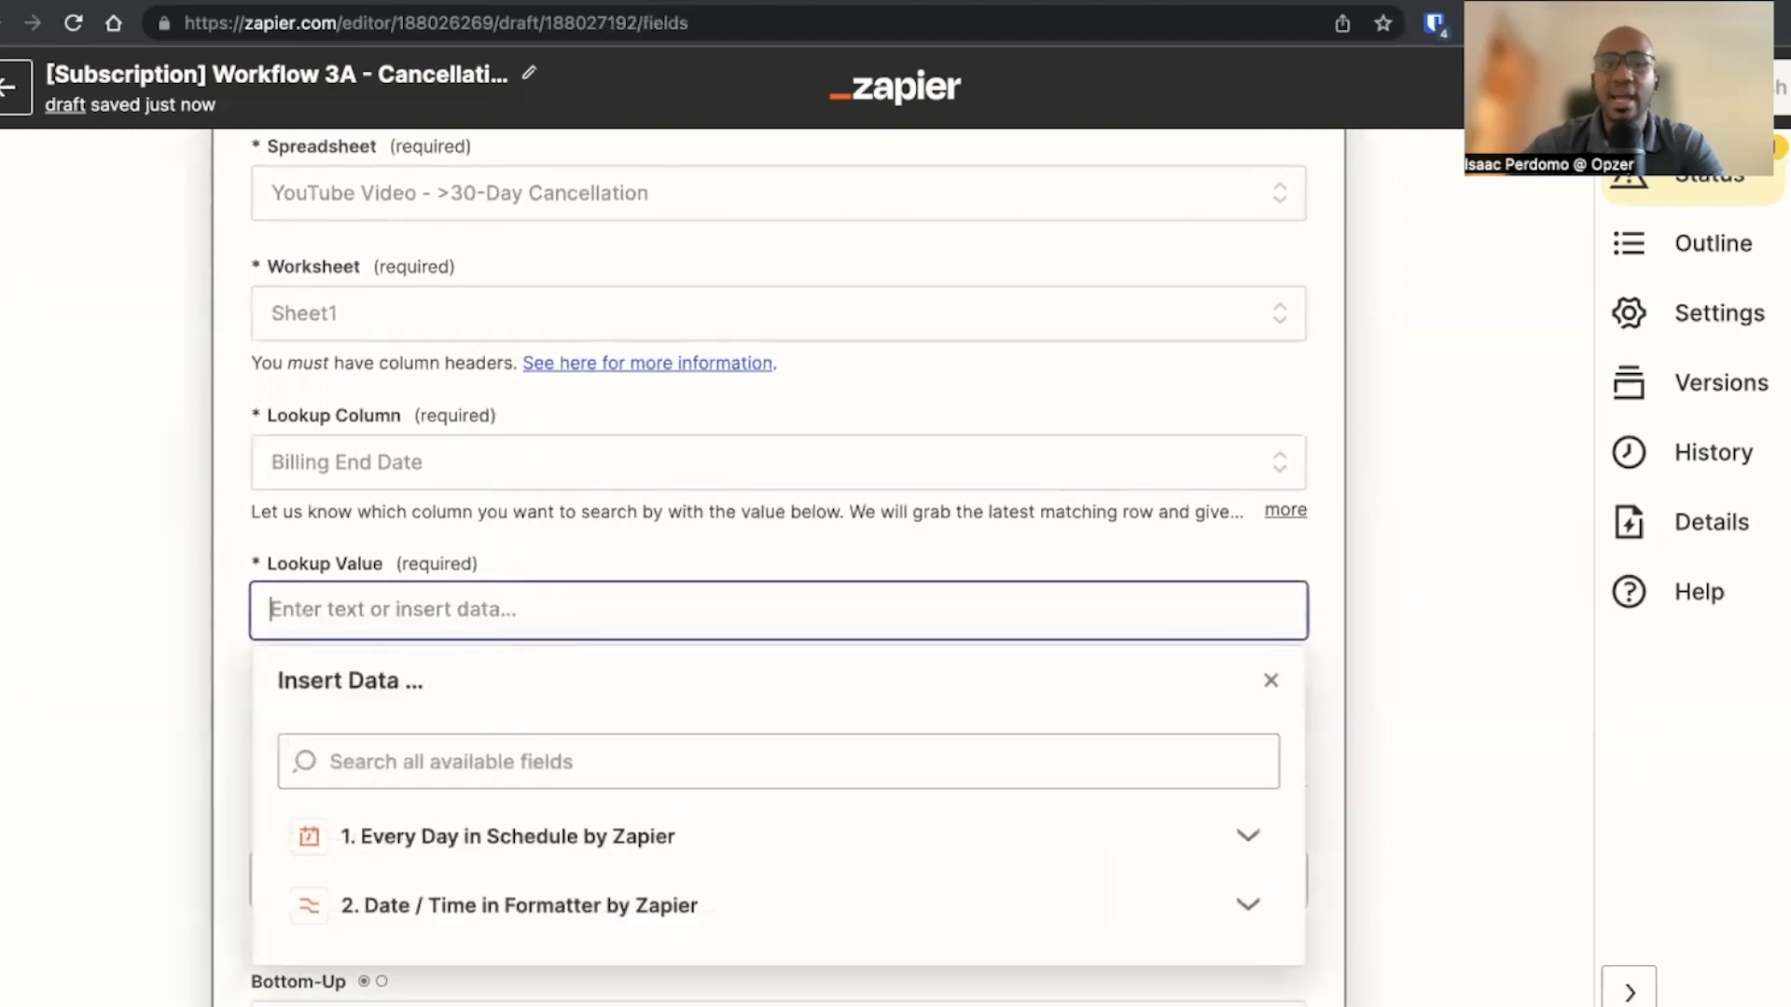
click(500, 906)
scroll(448, 840, down, 3)
click(420, 765)
click(242, 769)
scroll(242, 768, down, 3)
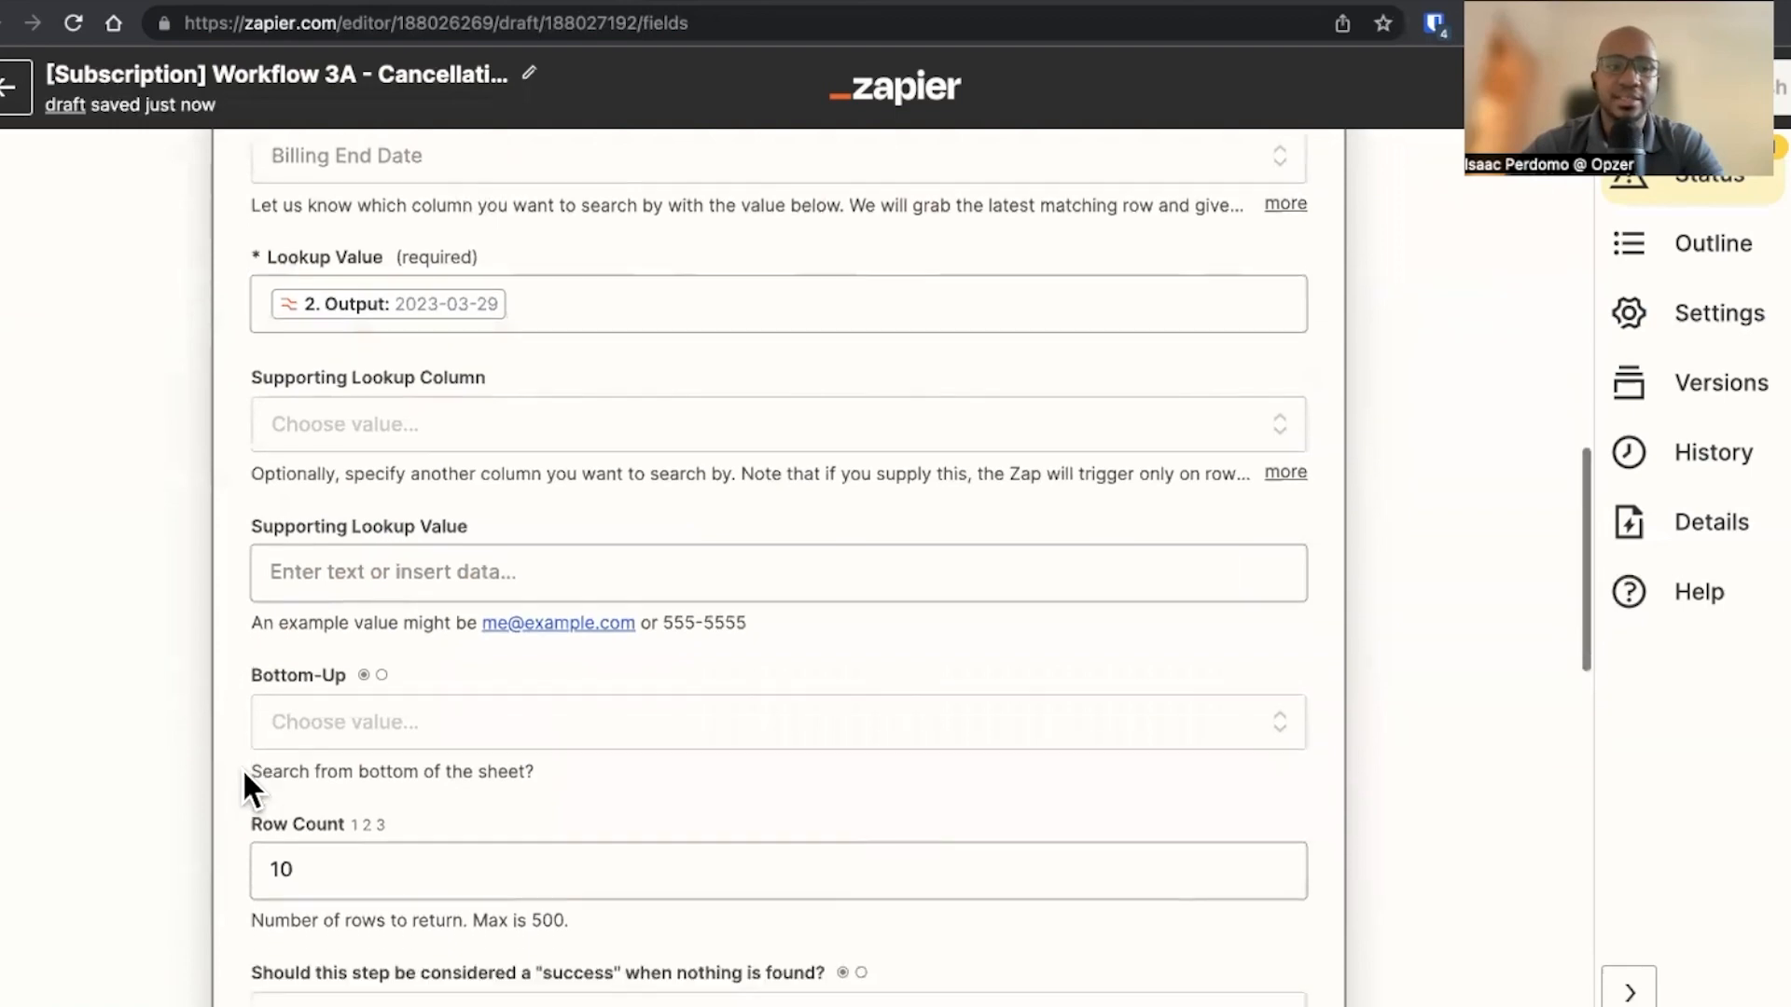
click(512, 897)
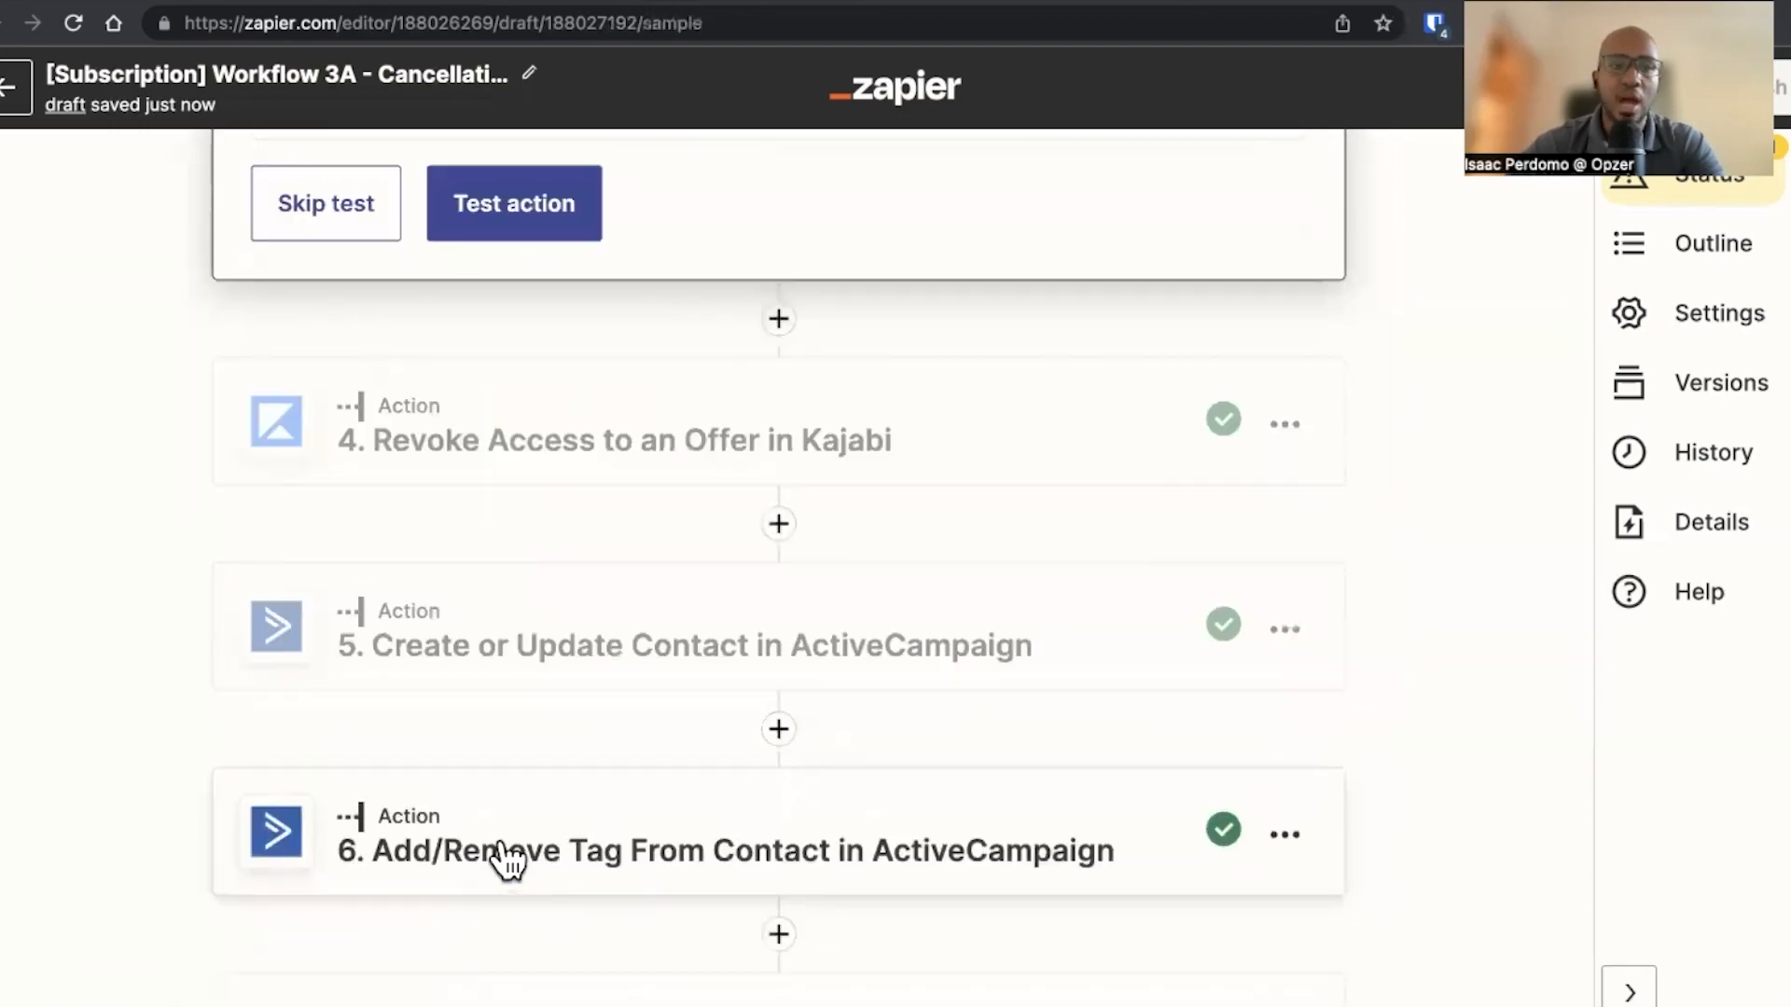
scroll(538, 616, up, 3)
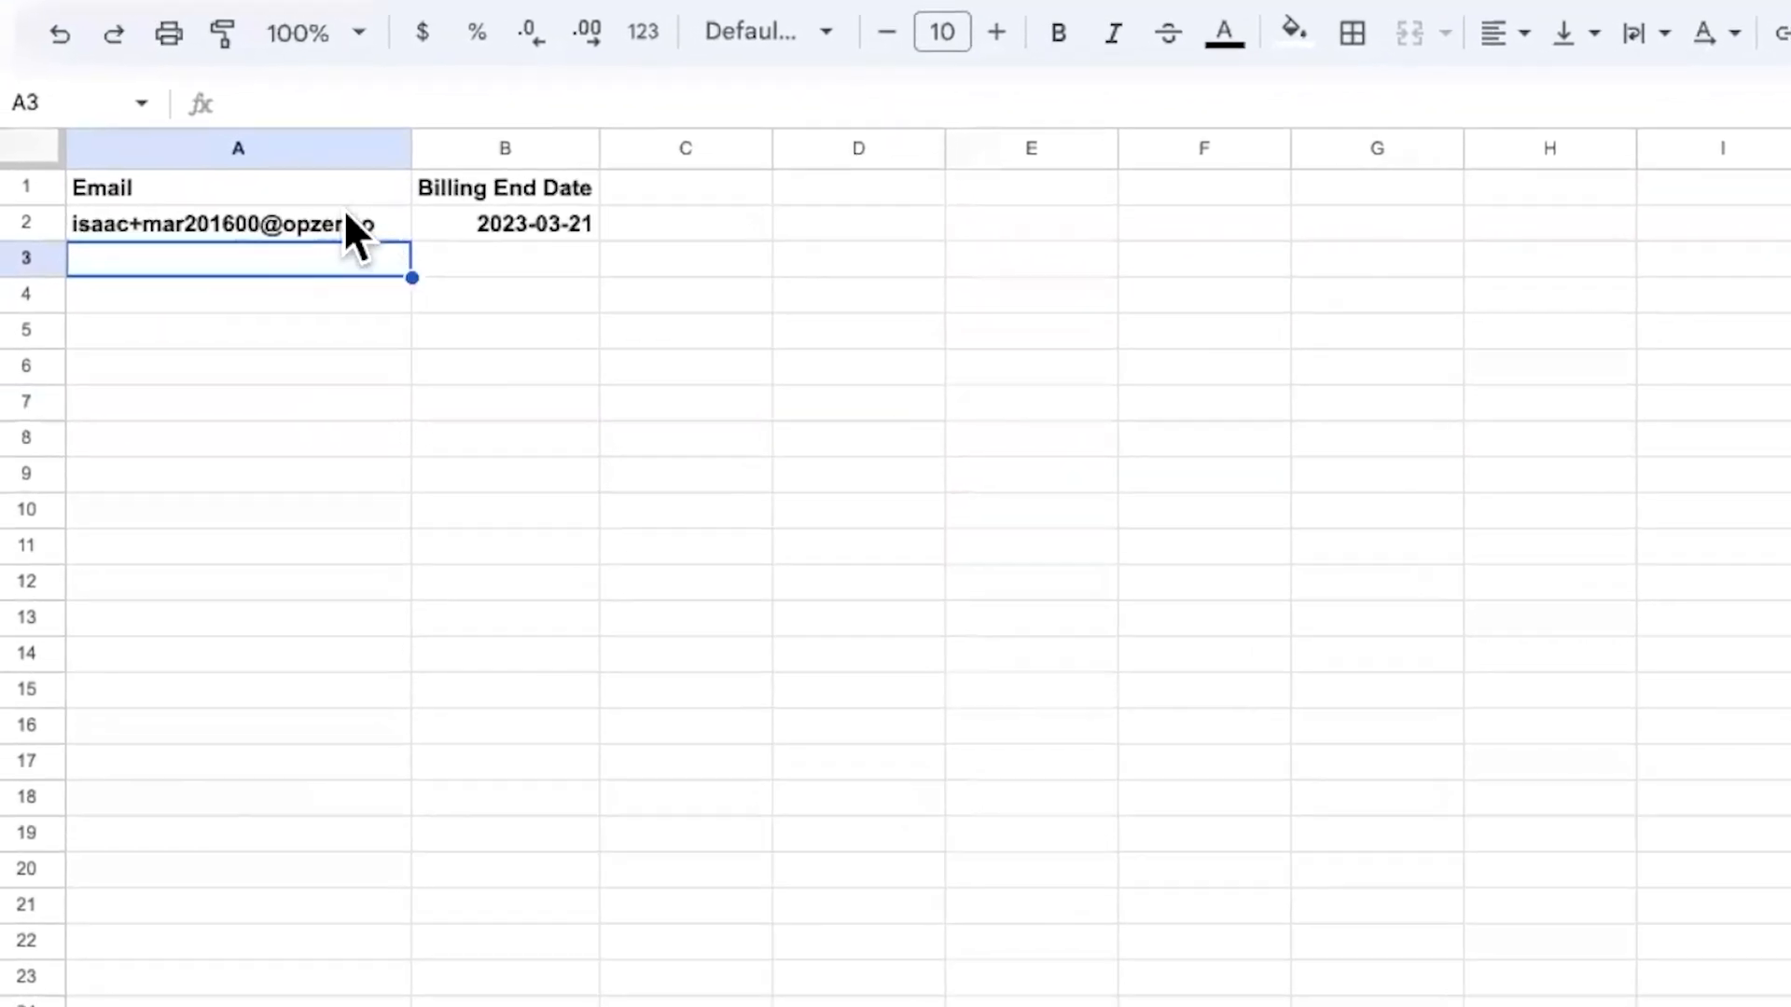
Duplicate the test email into row 3 of the sheet, adding an 'a' to make it unique
click(343, 222)
key(ctrl+c)
click(301, 258)
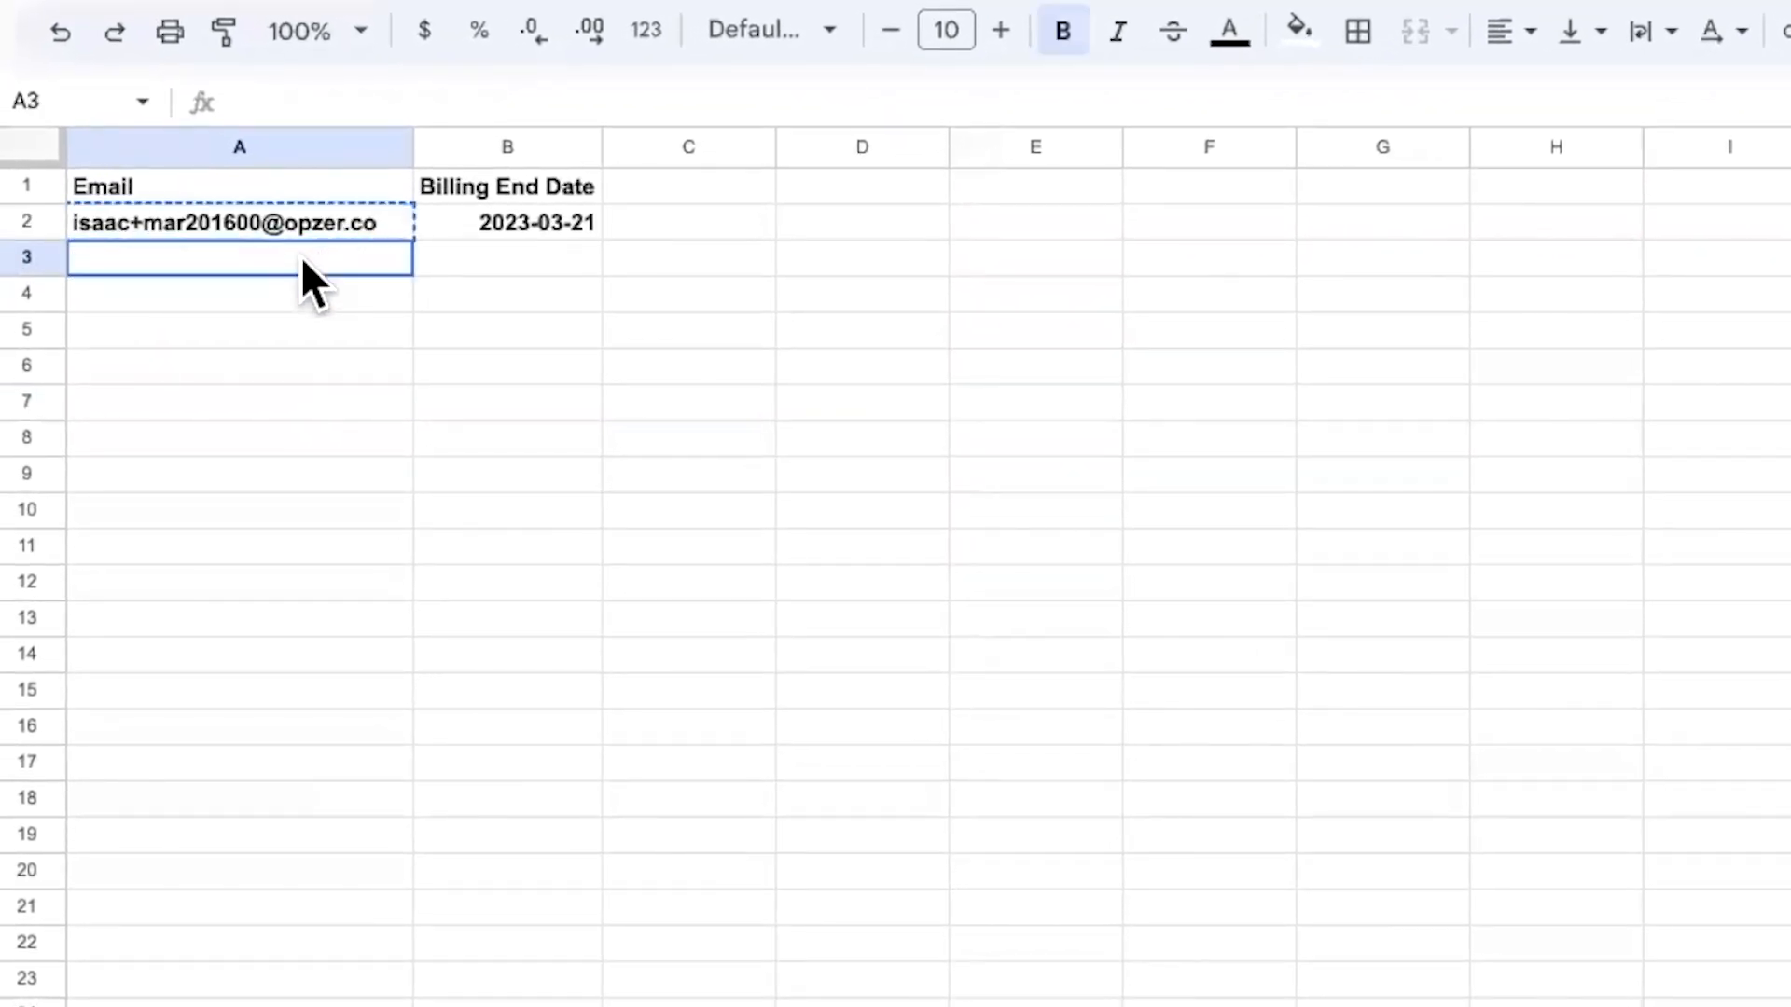
key(ctrl+v)
click(402, 98)
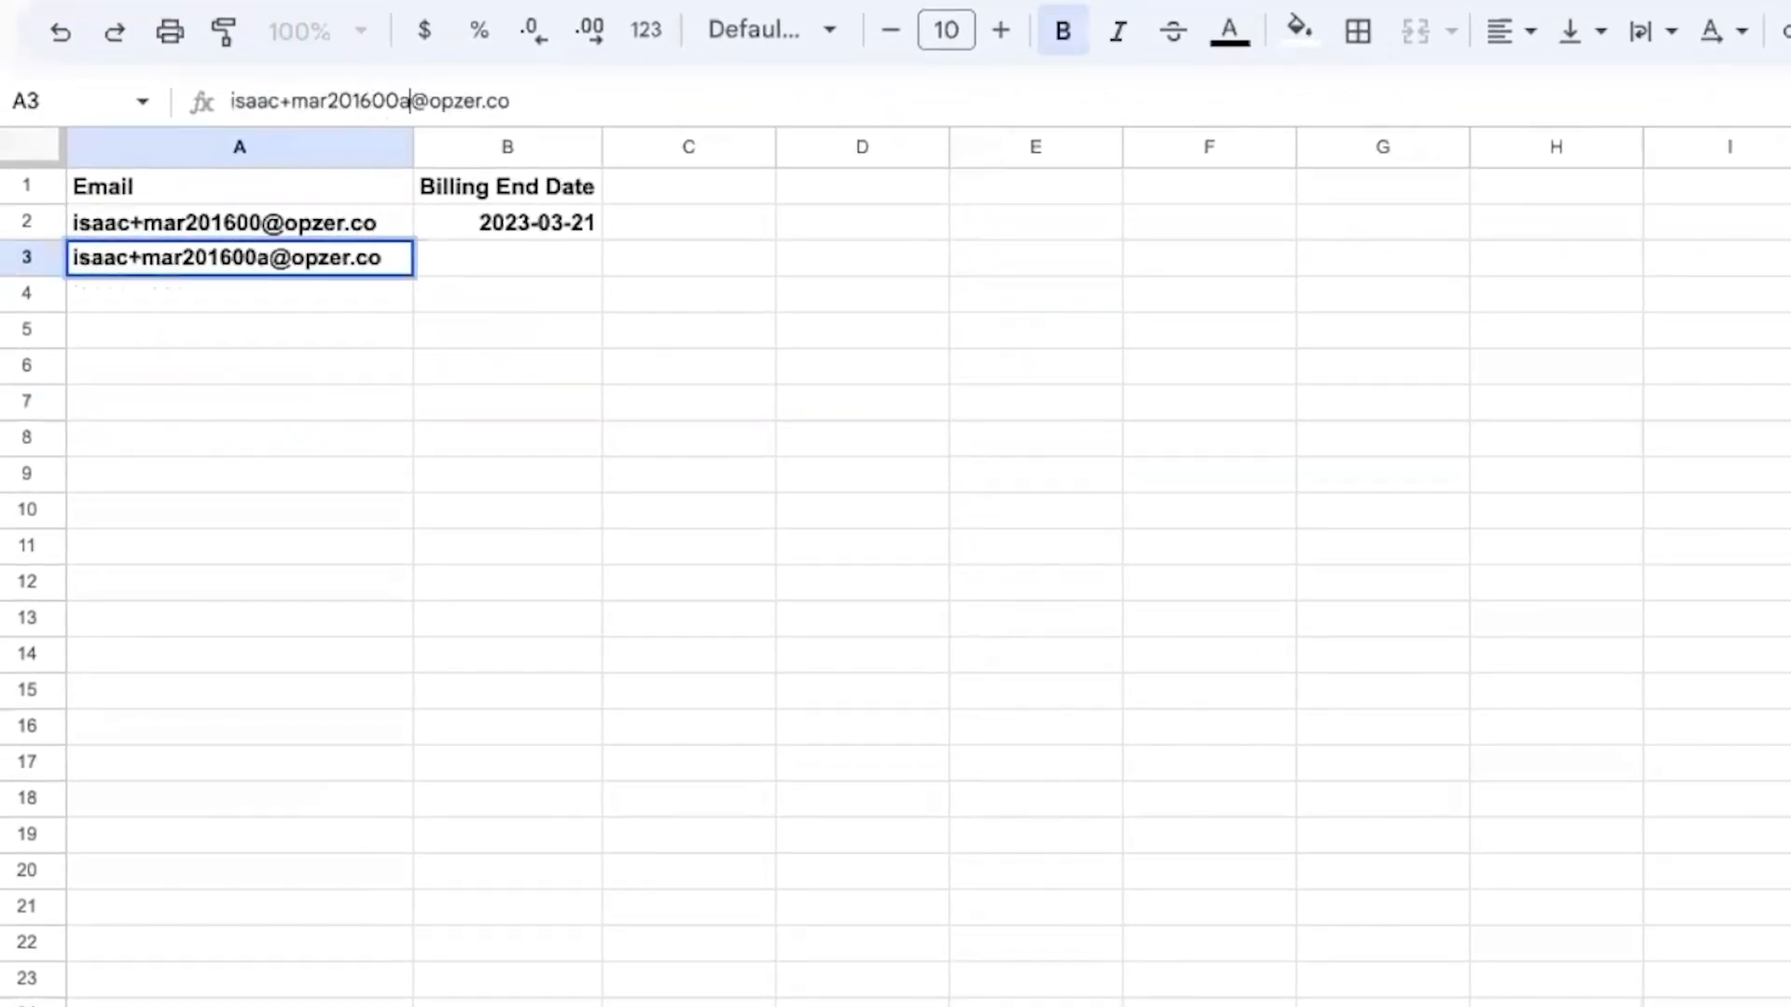
text(a)
key(Return)
Copy the billing end date into row 3 and change it to 2023-03-29
key(Up)
key(Right)
key(Up)
key(ctrl+c)
key(Down)
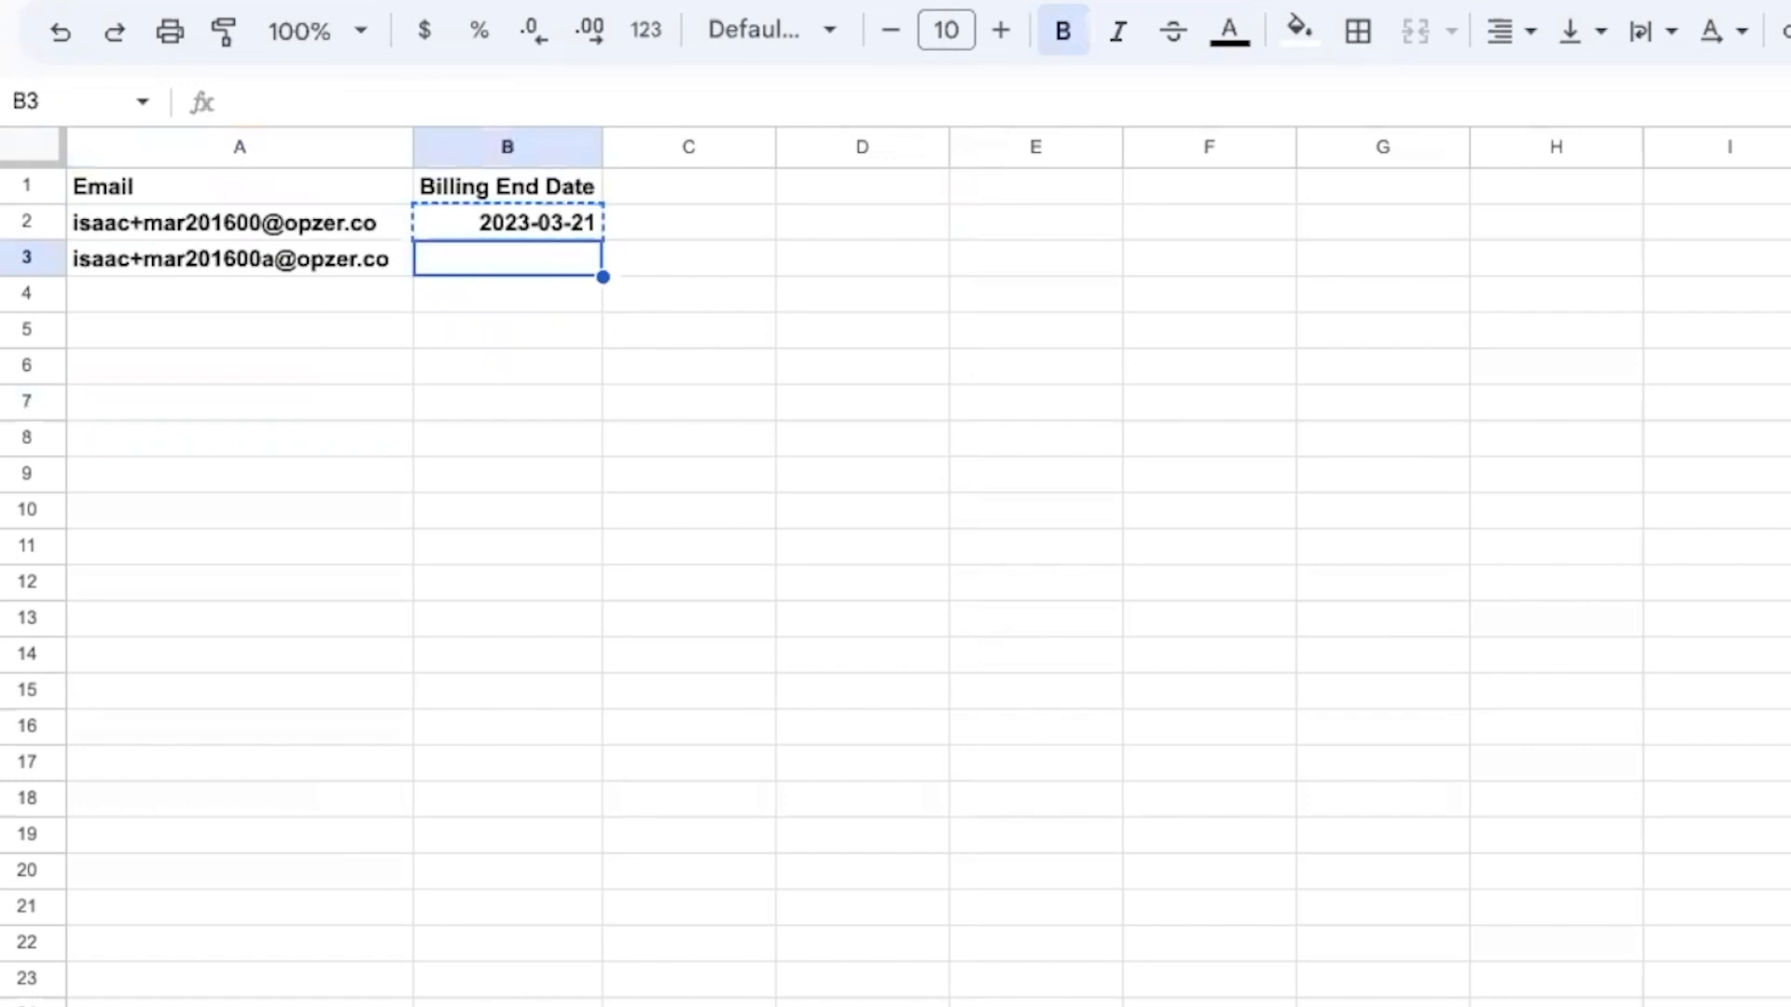
key(ctrl+v)
click(378, 100)
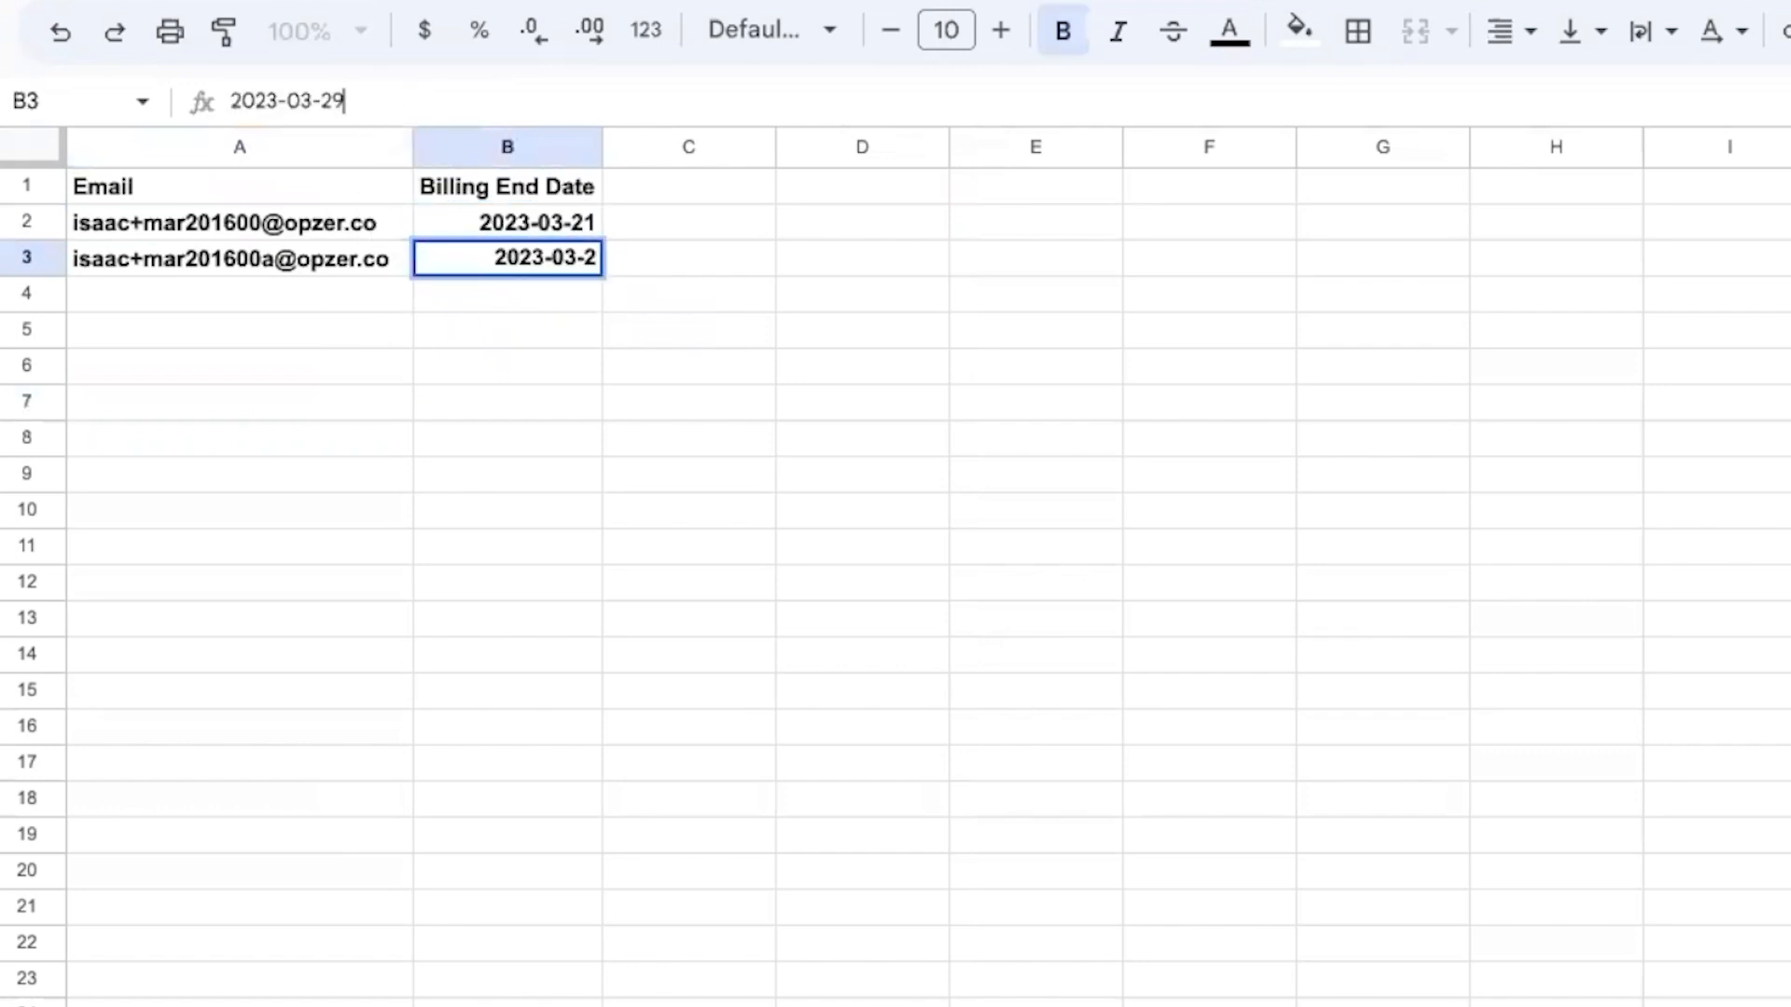
text(9)
key(Return)
Add a fourth row with billing end date 2023-03-29 and the email varied by adding a 'b'
key(Up)
key(Down)
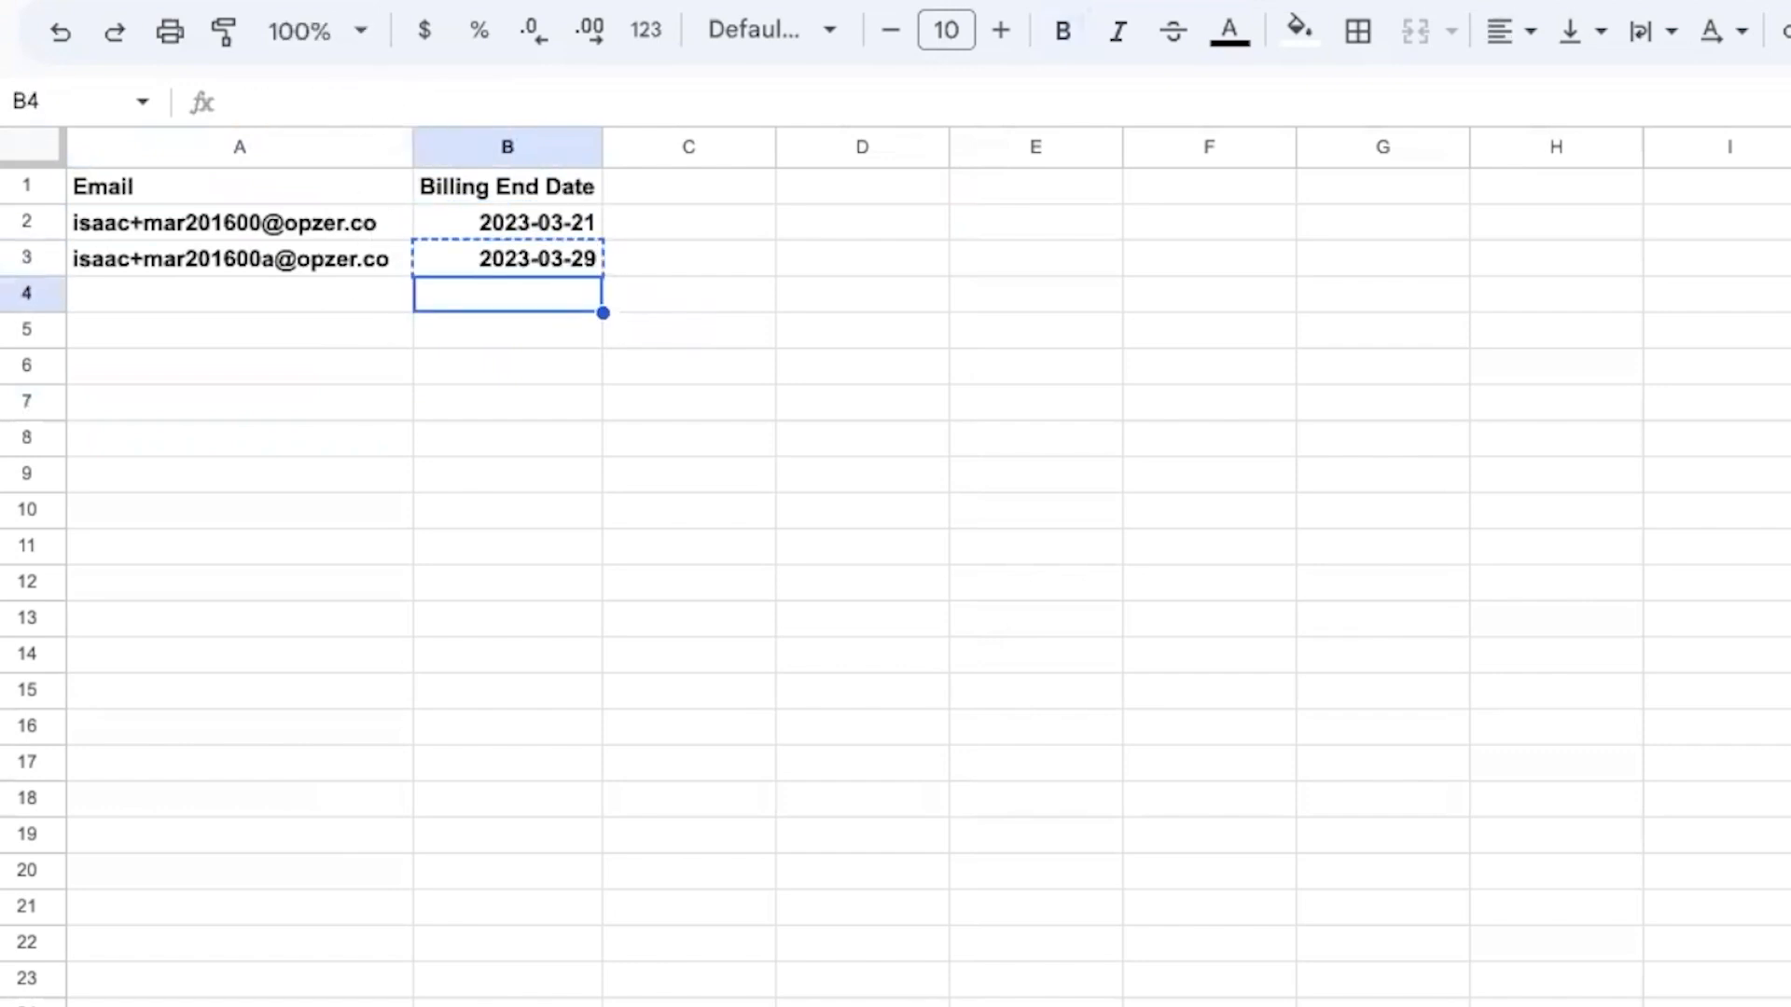
key(ctrl+v)
key(Left)
key(Up)
key(ctrl+c)
key(Down)
key(ctrl+v)
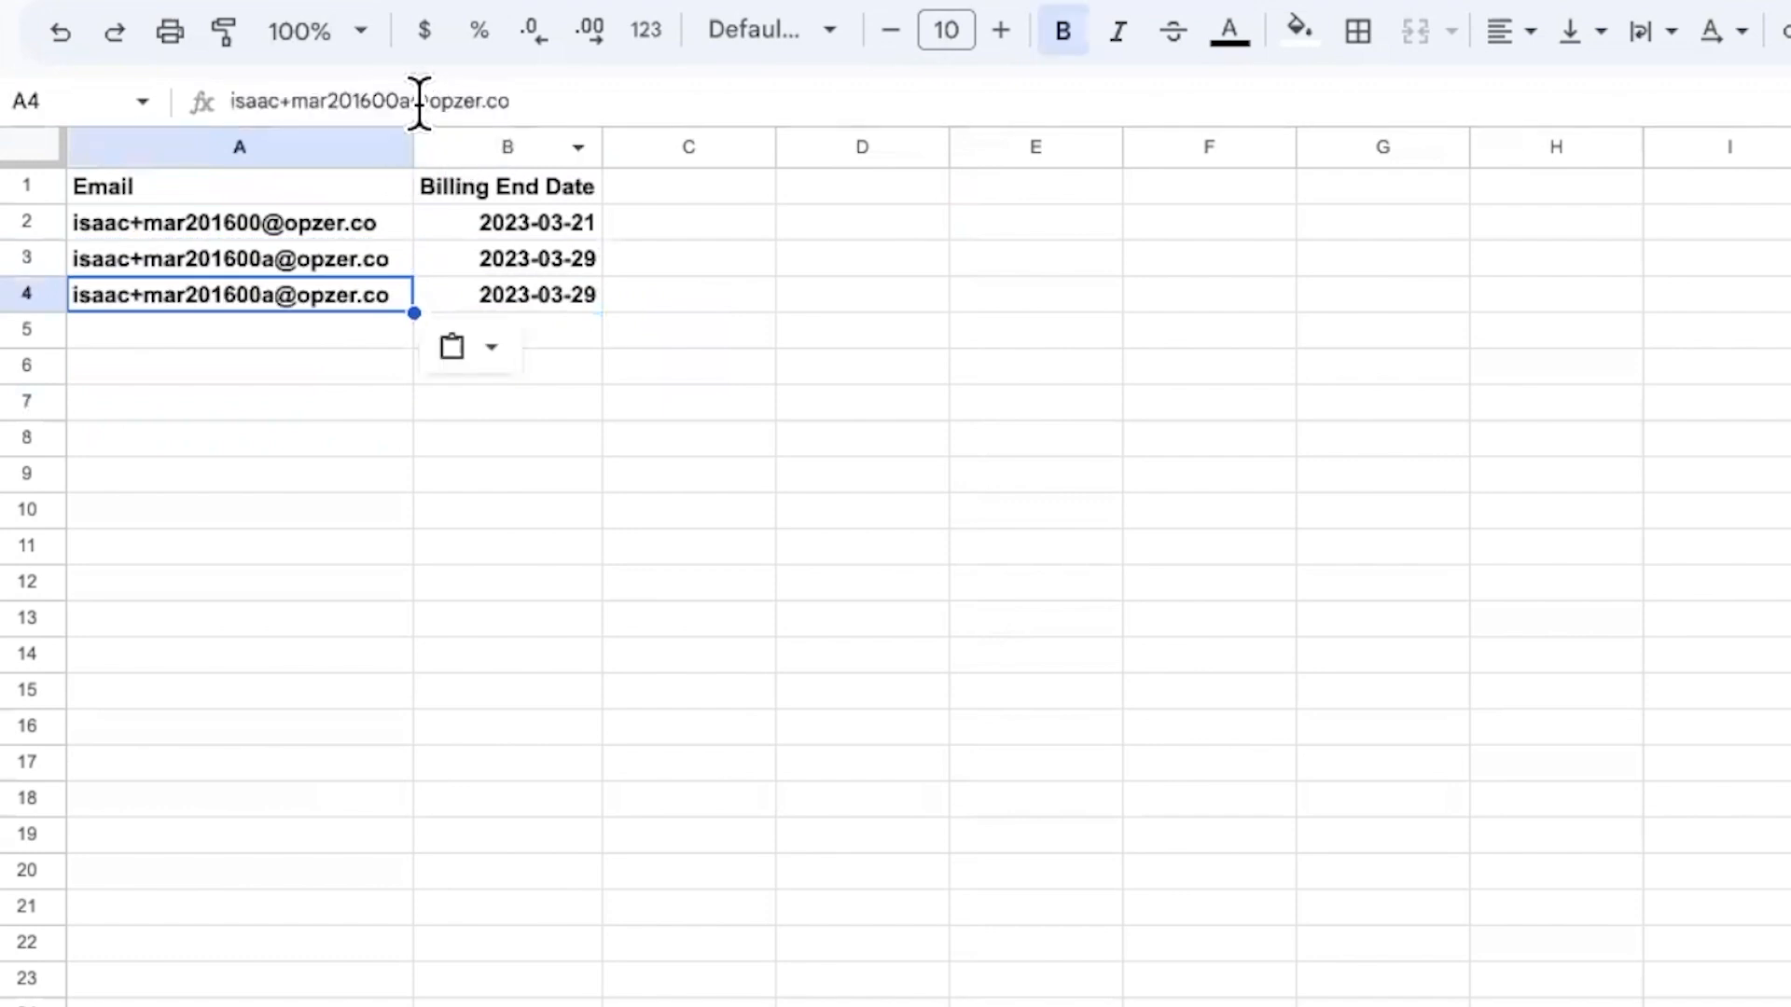
click(408, 100)
text(b)
key(Return)
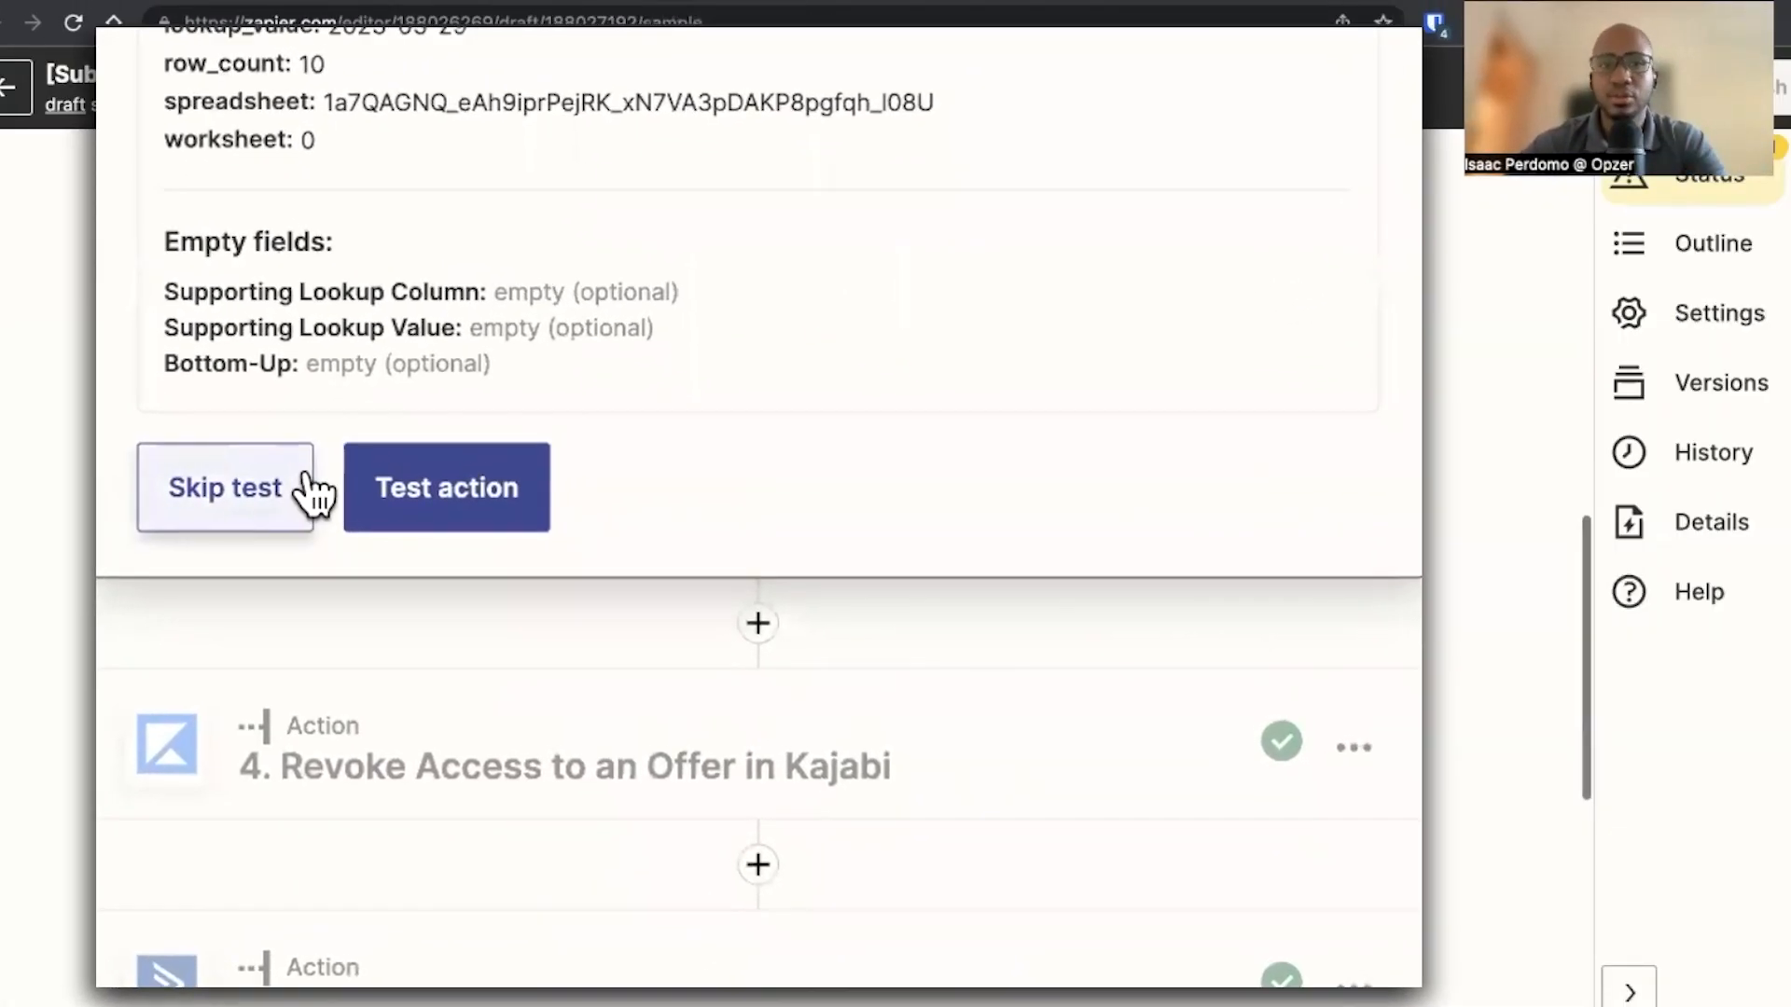
scroll(420, 658, up, 3)
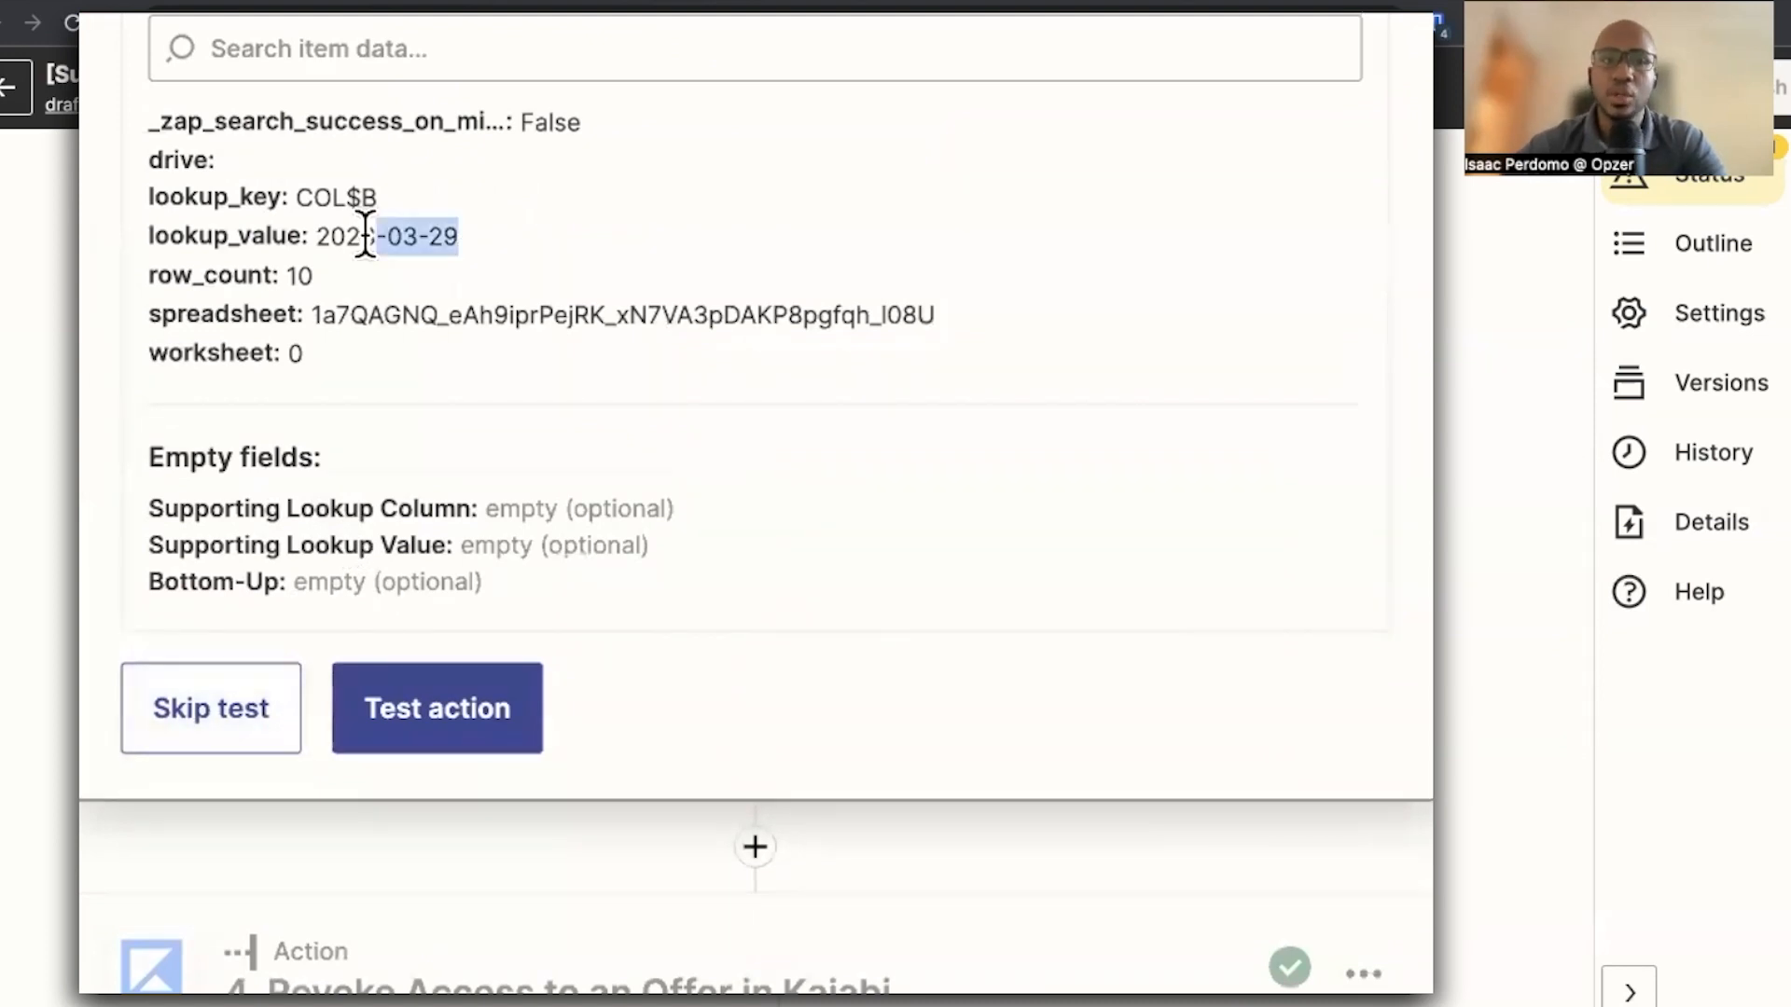
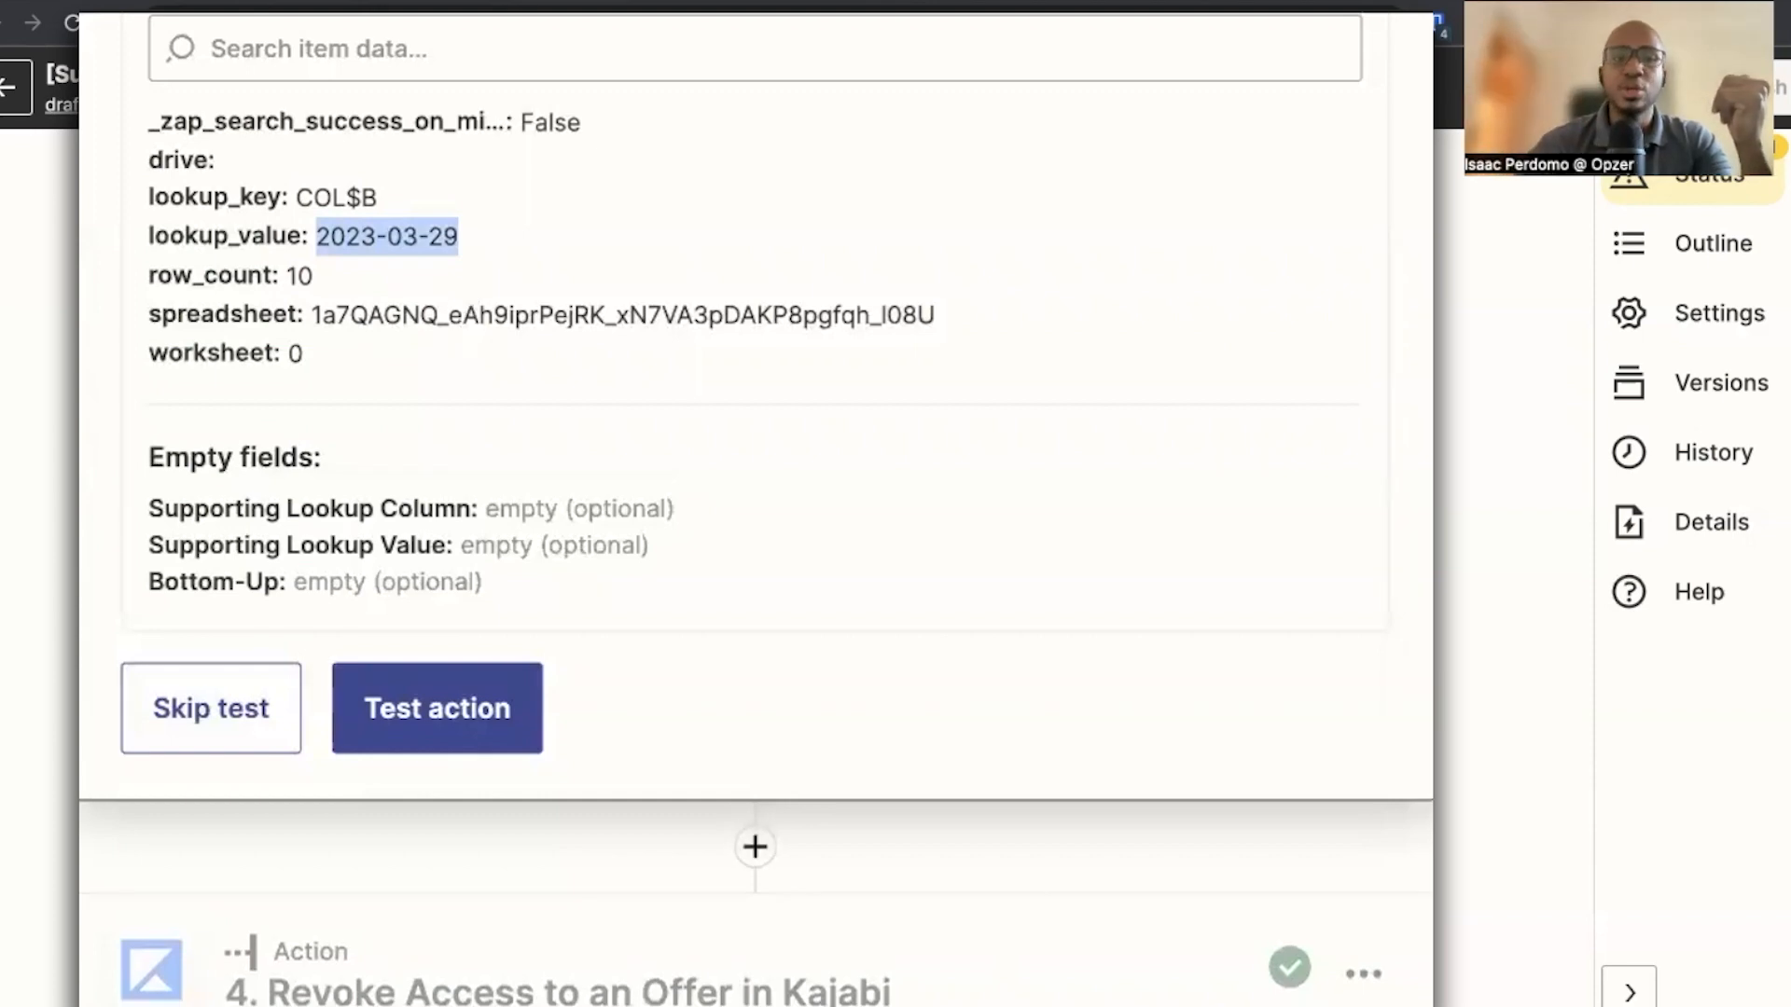
Test the spreadsheet lookup step and inspect the emails in the returned rows
scroll(331, 429, down, 7)
scroll(522, 616, down, 5)
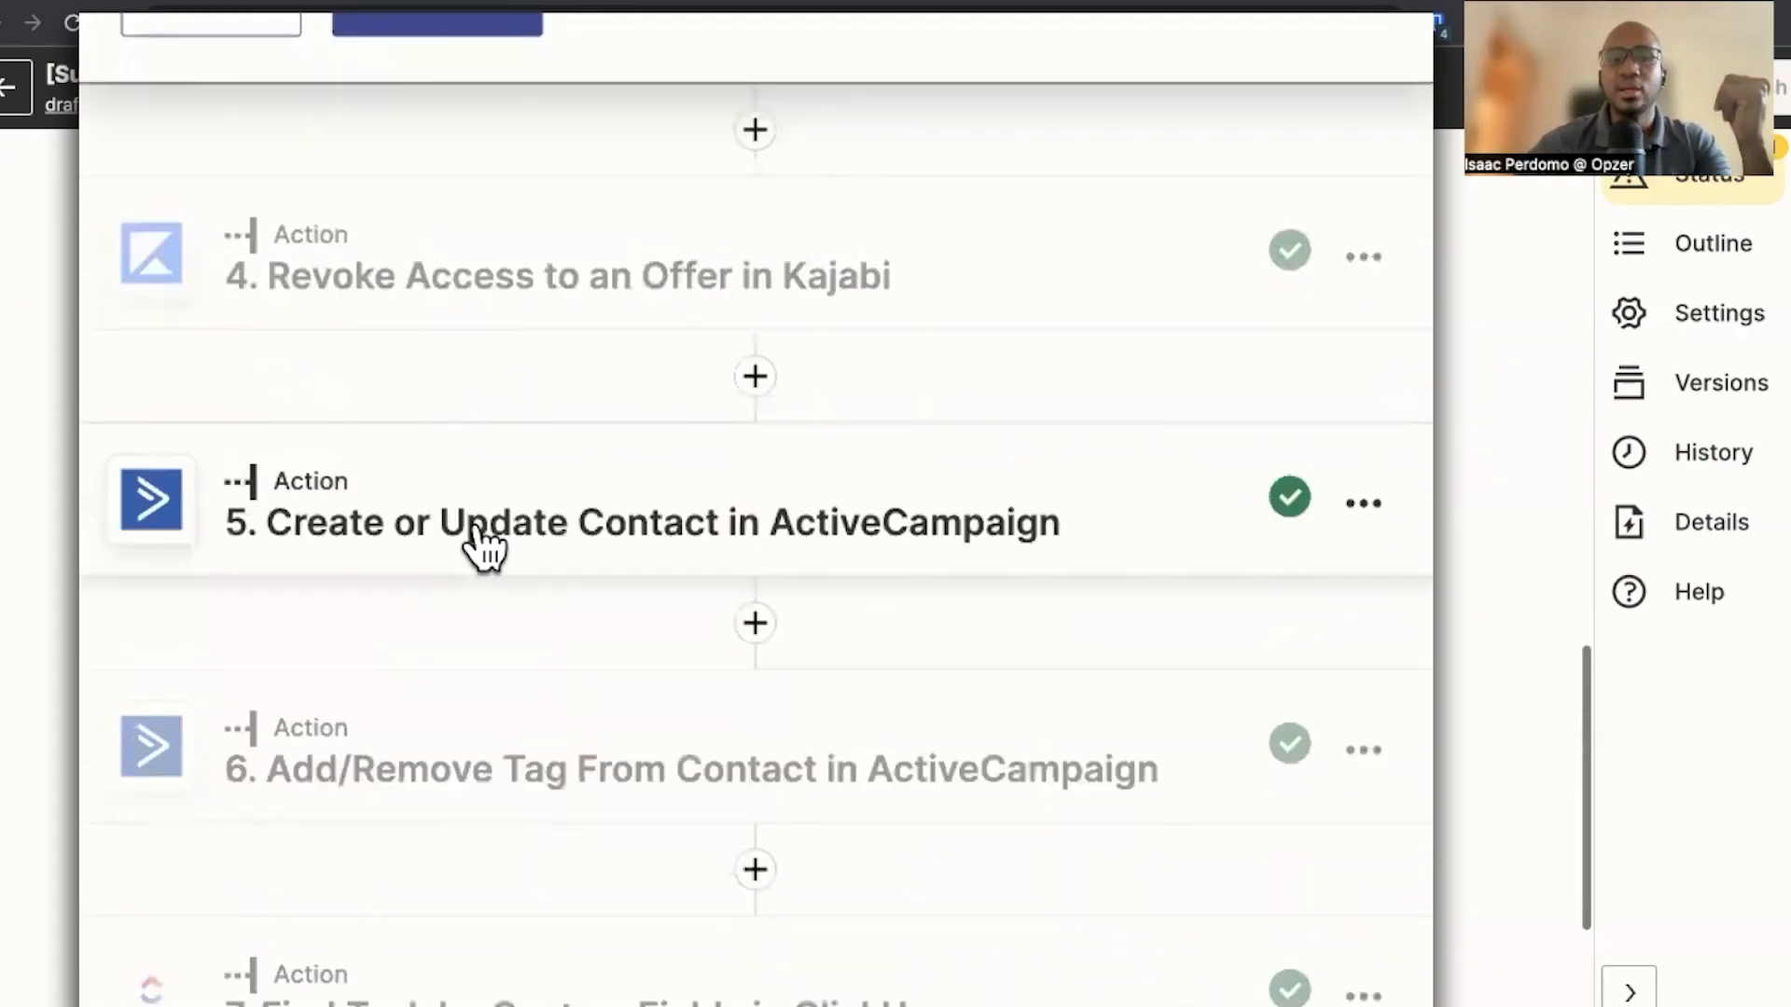
scroll(279, 531, up, 1)
scroll(265, 597, up, 8)
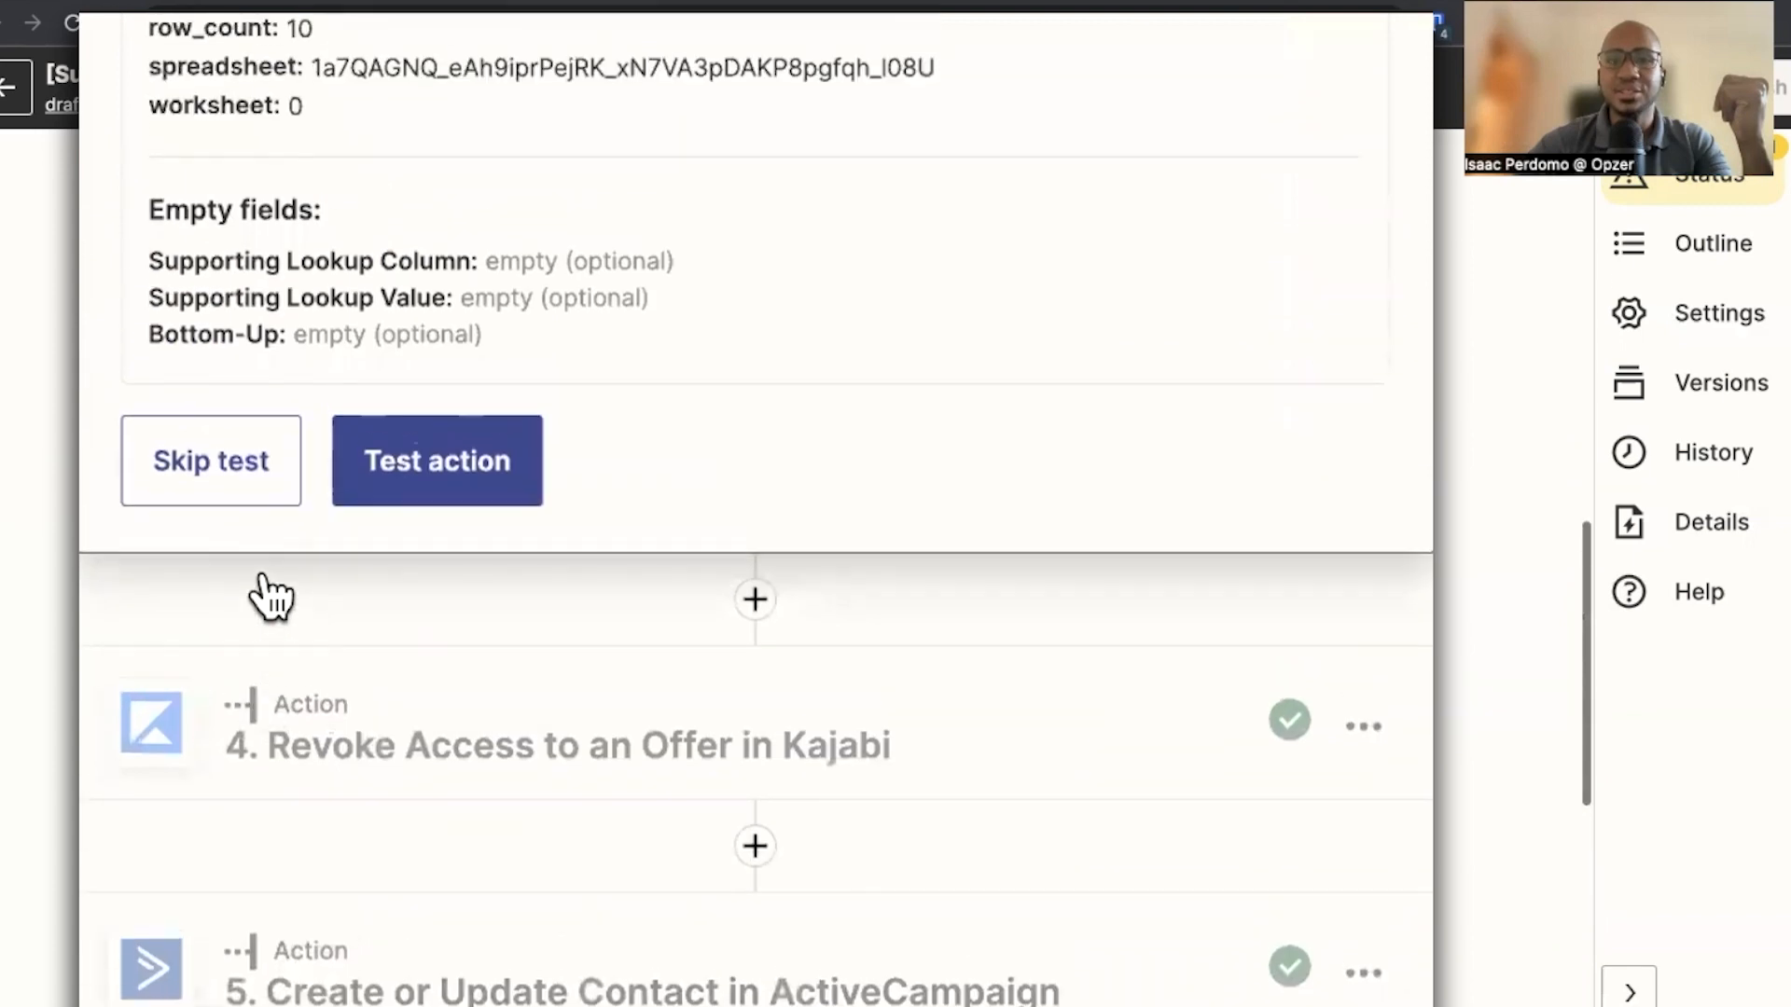
click(464, 520)
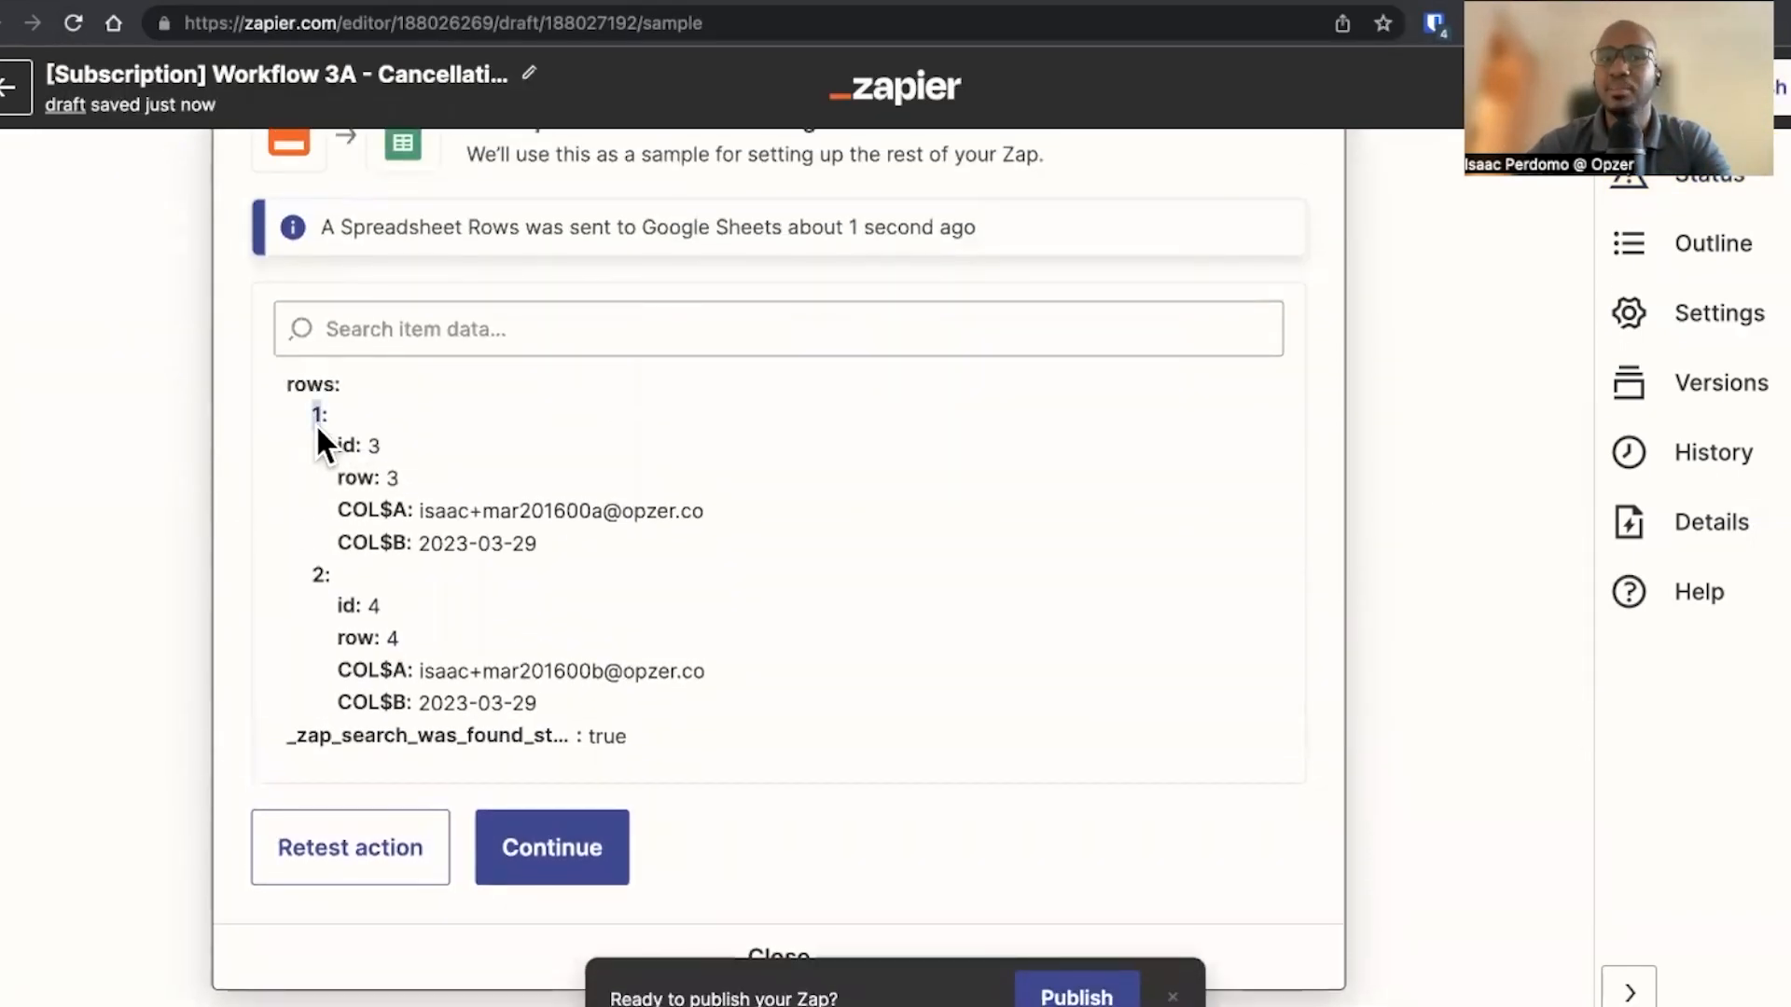
drag(318, 438, 584, 709)
click(584, 709)
drag(711, 510, 428, 511)
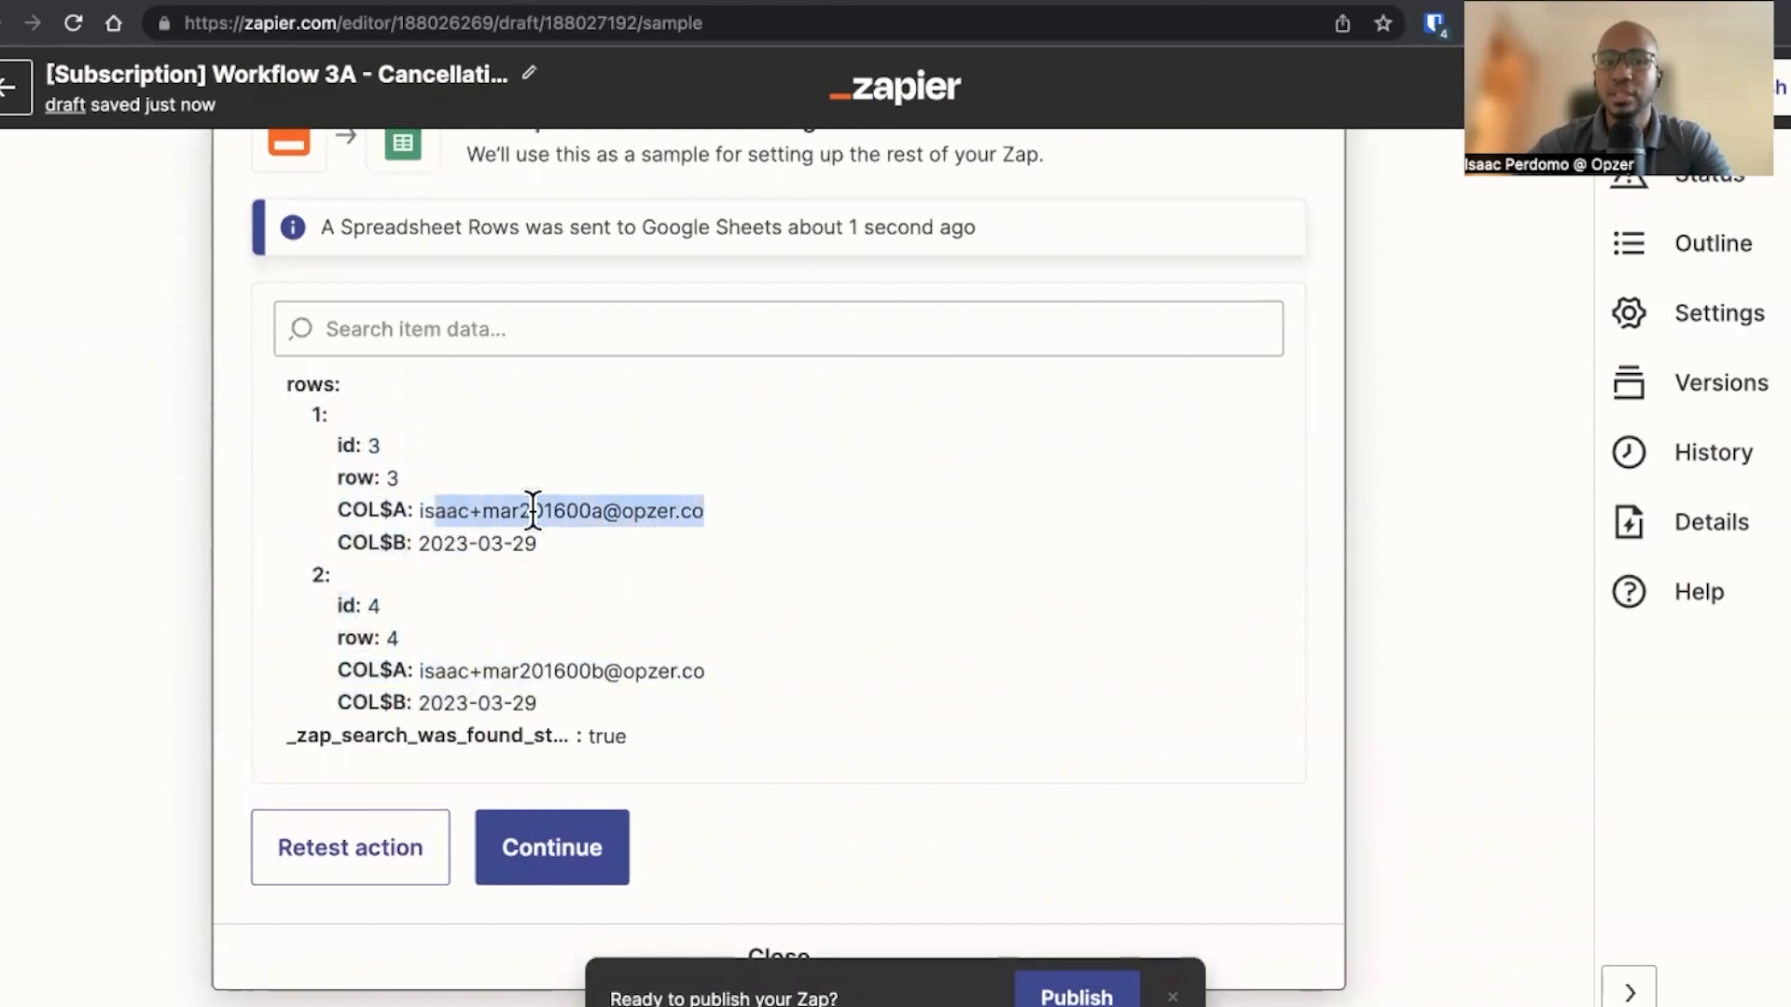
click(535, 511)
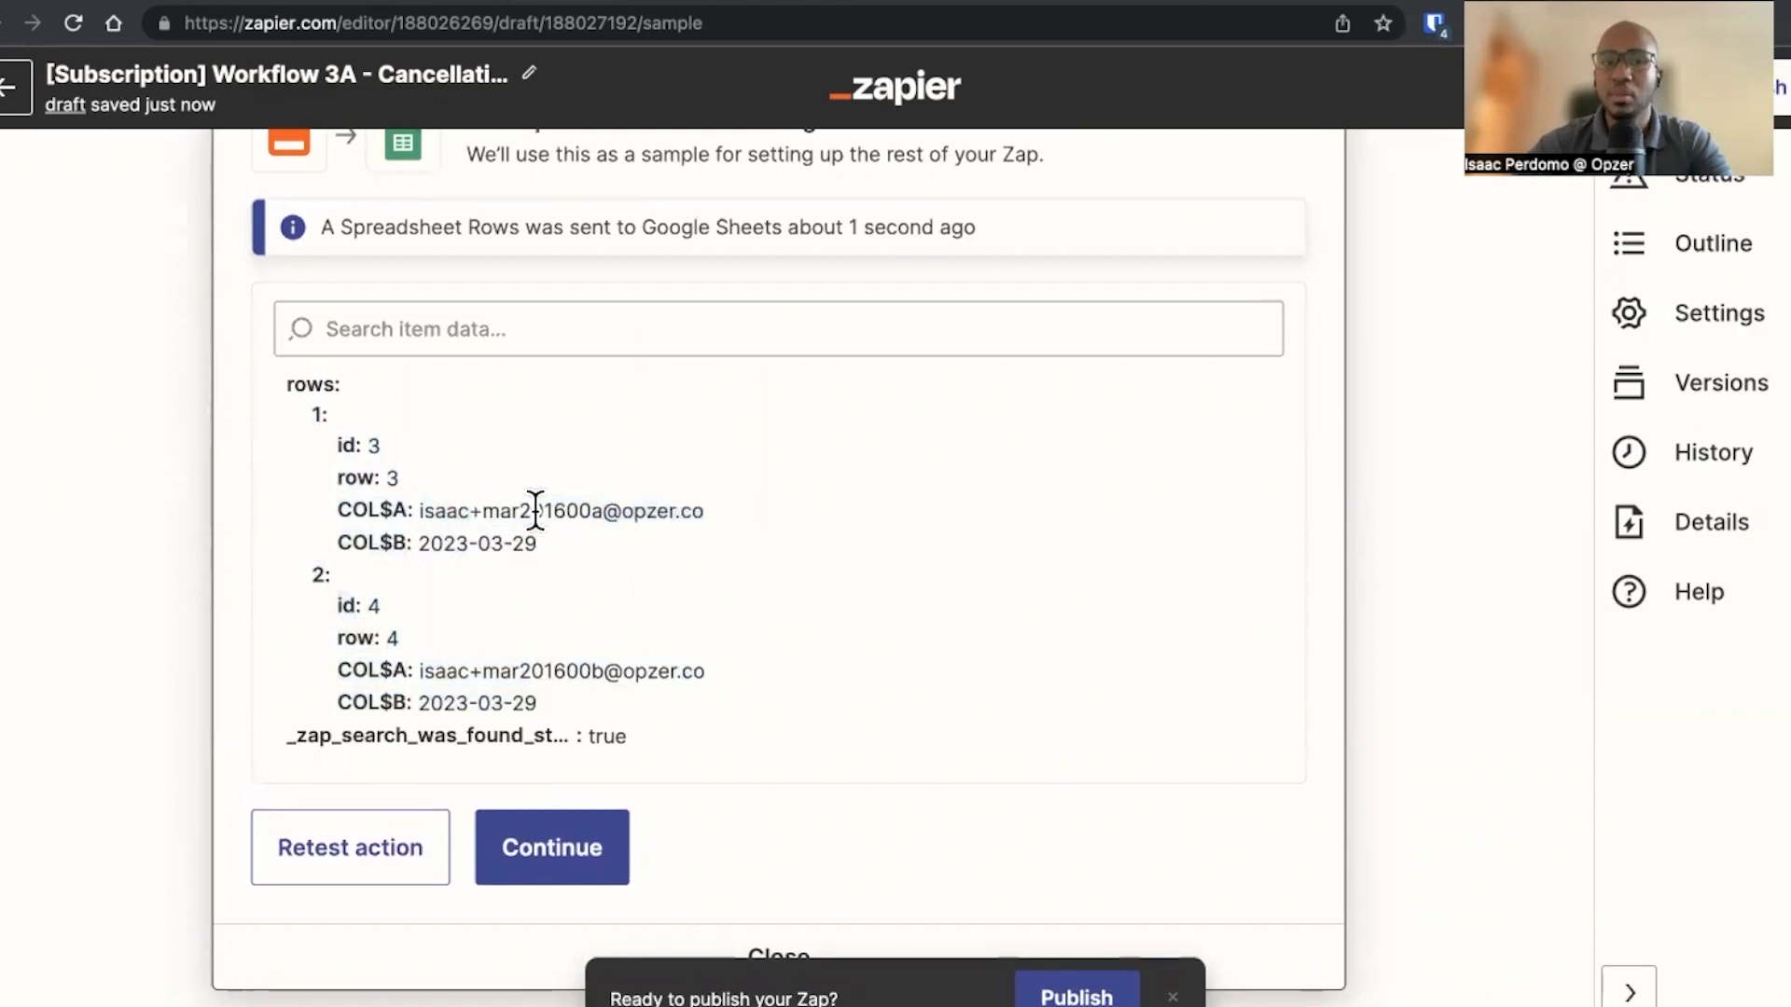
right_click(593, 510)
click(584, 649)
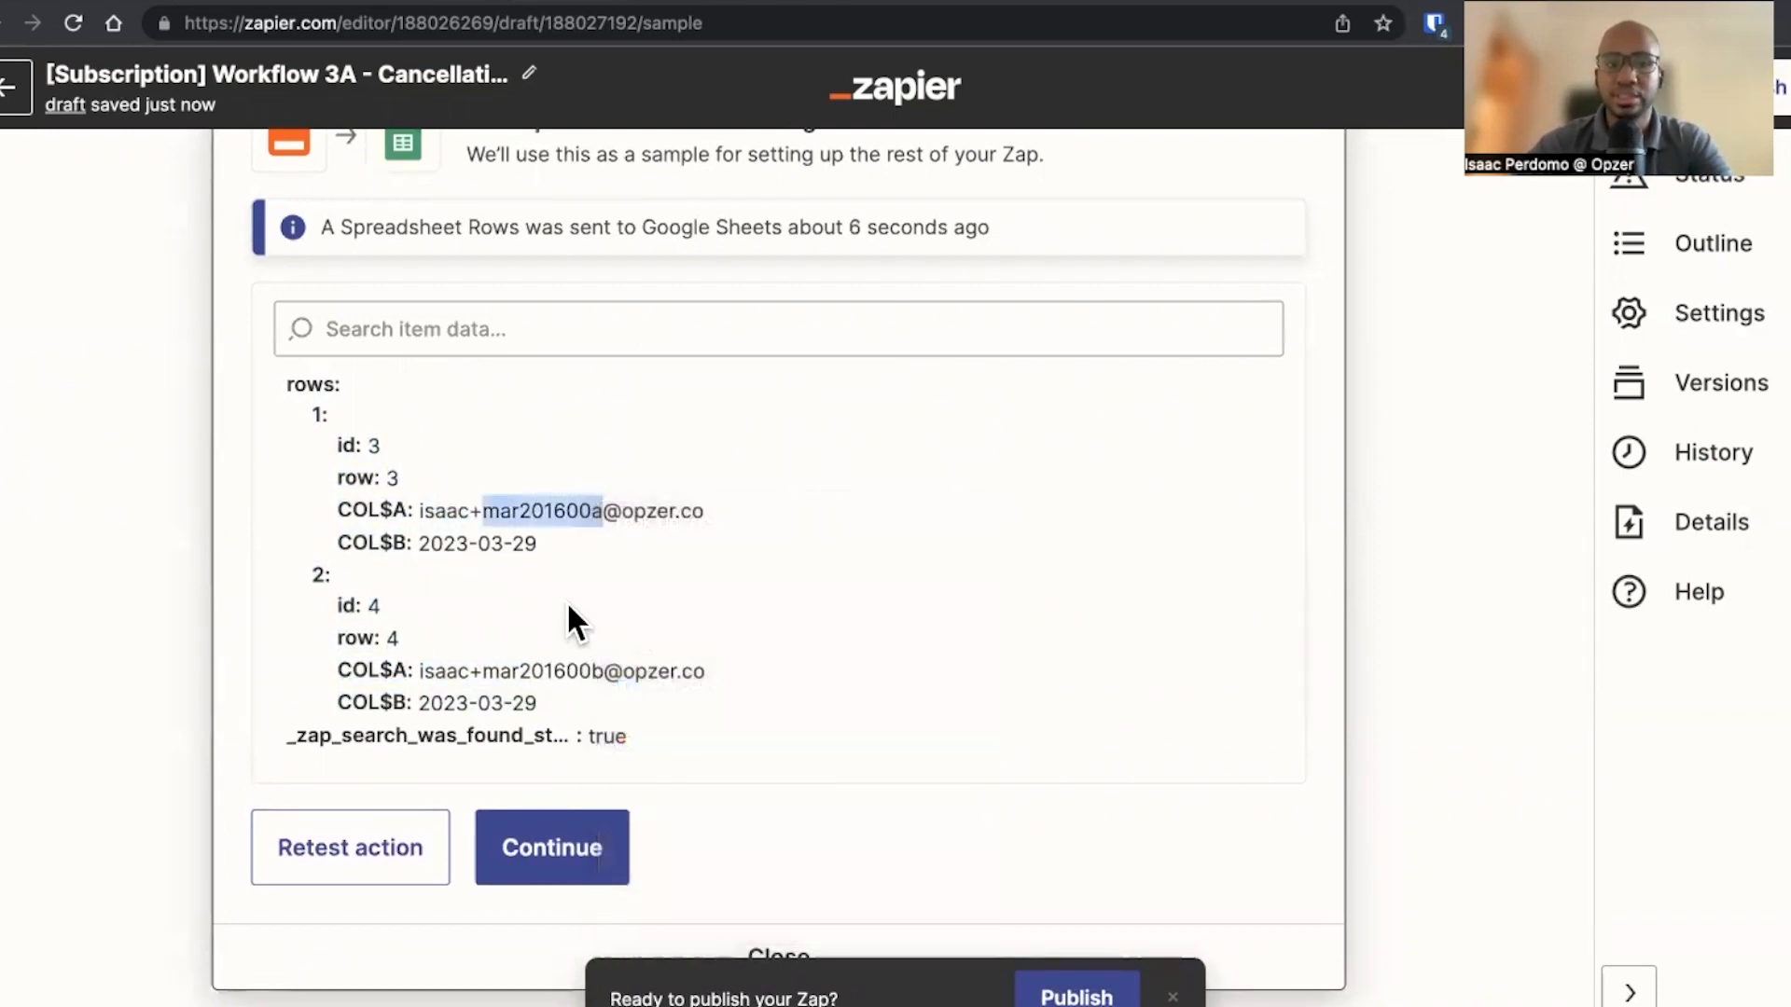
Finish the lookup step and add a new Looping by Zapier action at the end of the Zap
scroll(567, 600, down, 2)
click(567, 601)
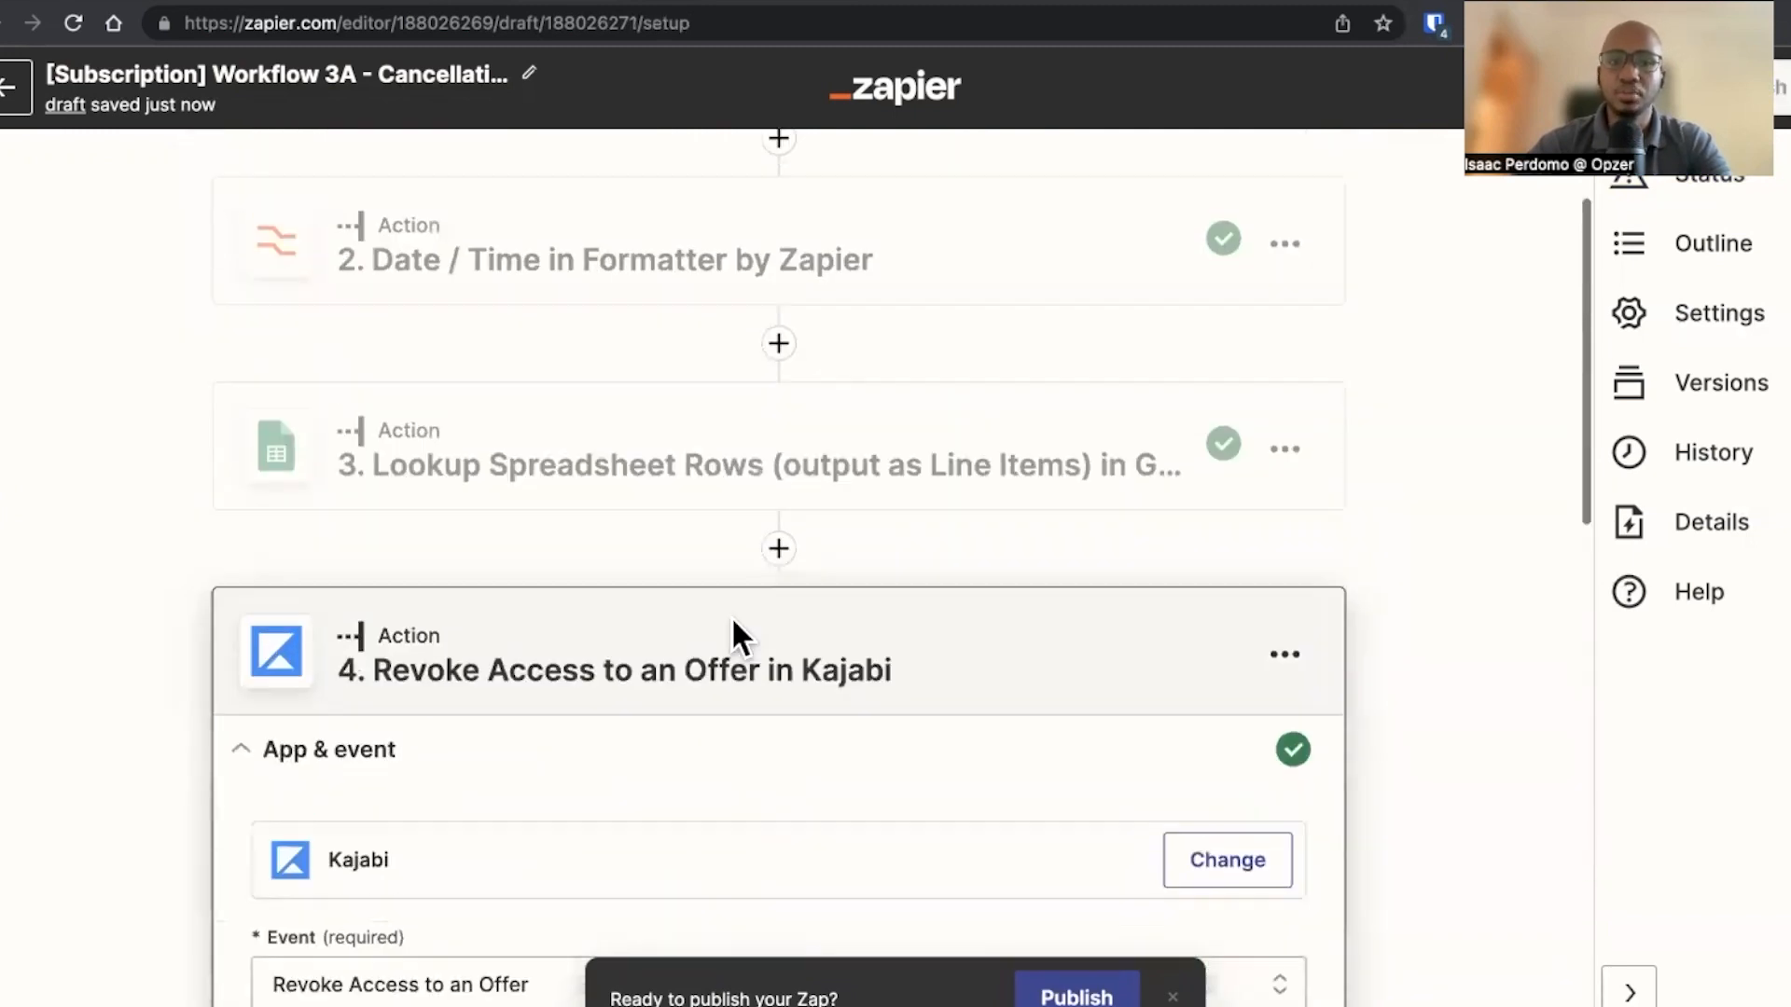
click(1203, 894)
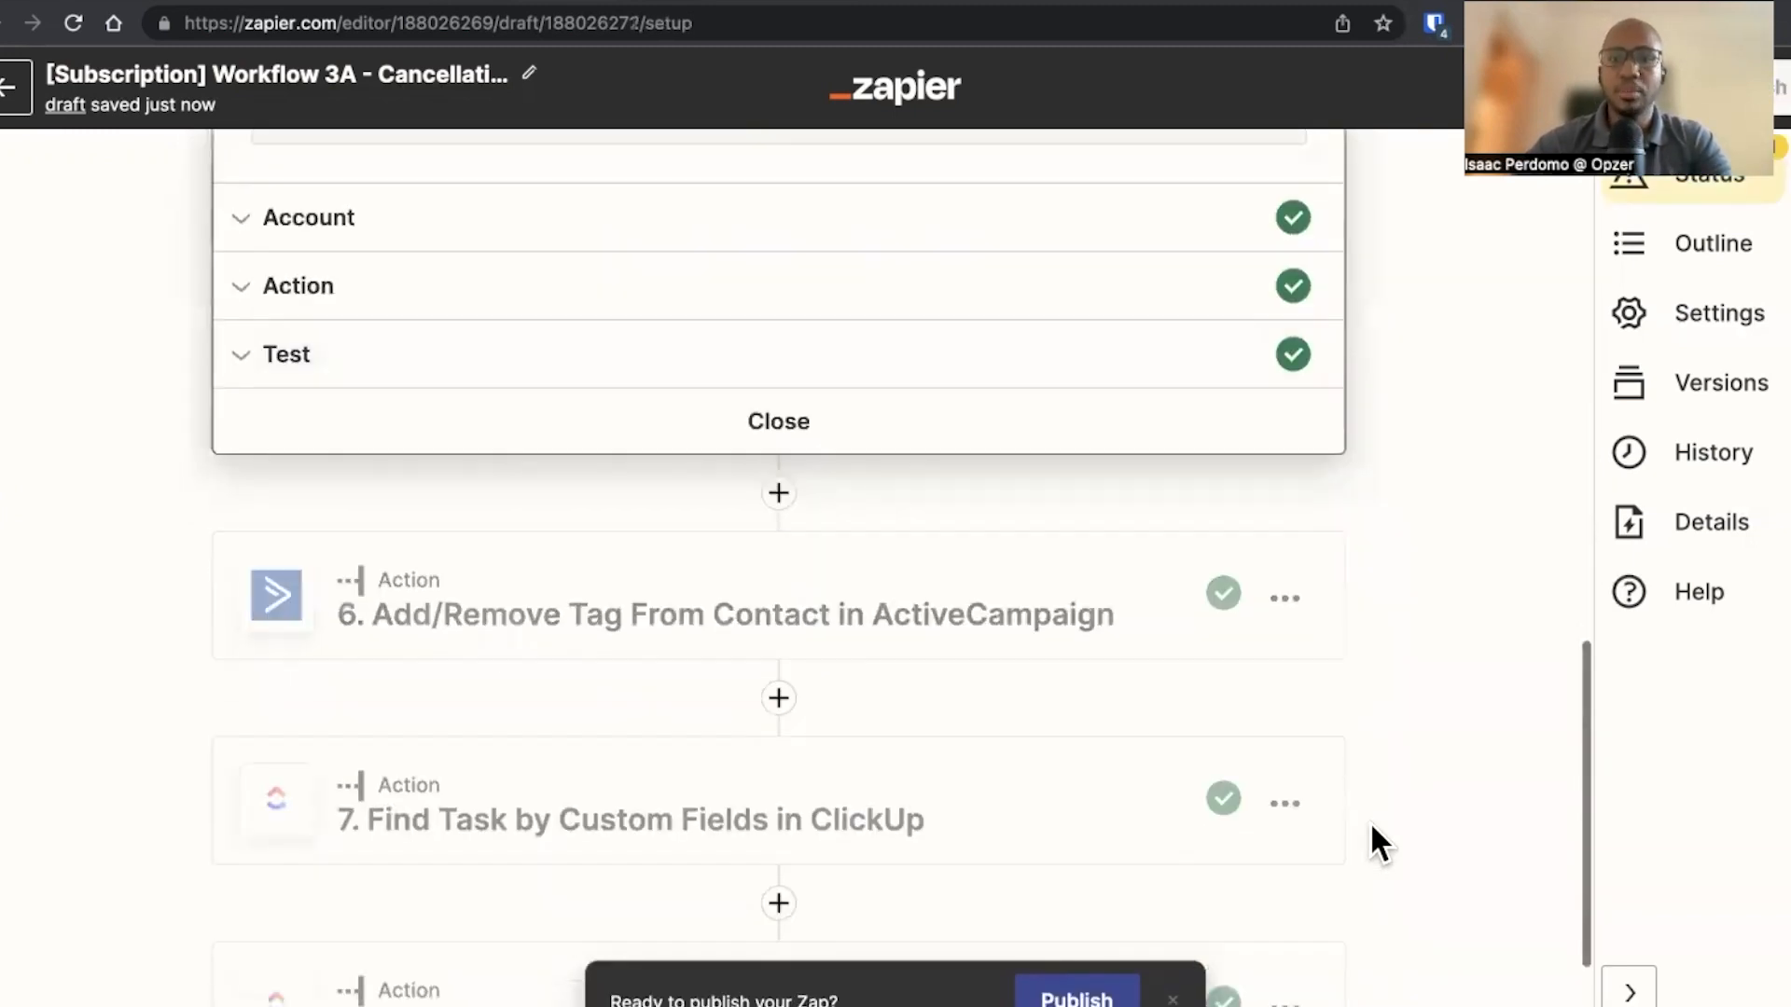
scroll(944, 906, down, 2)
click(780, 919)
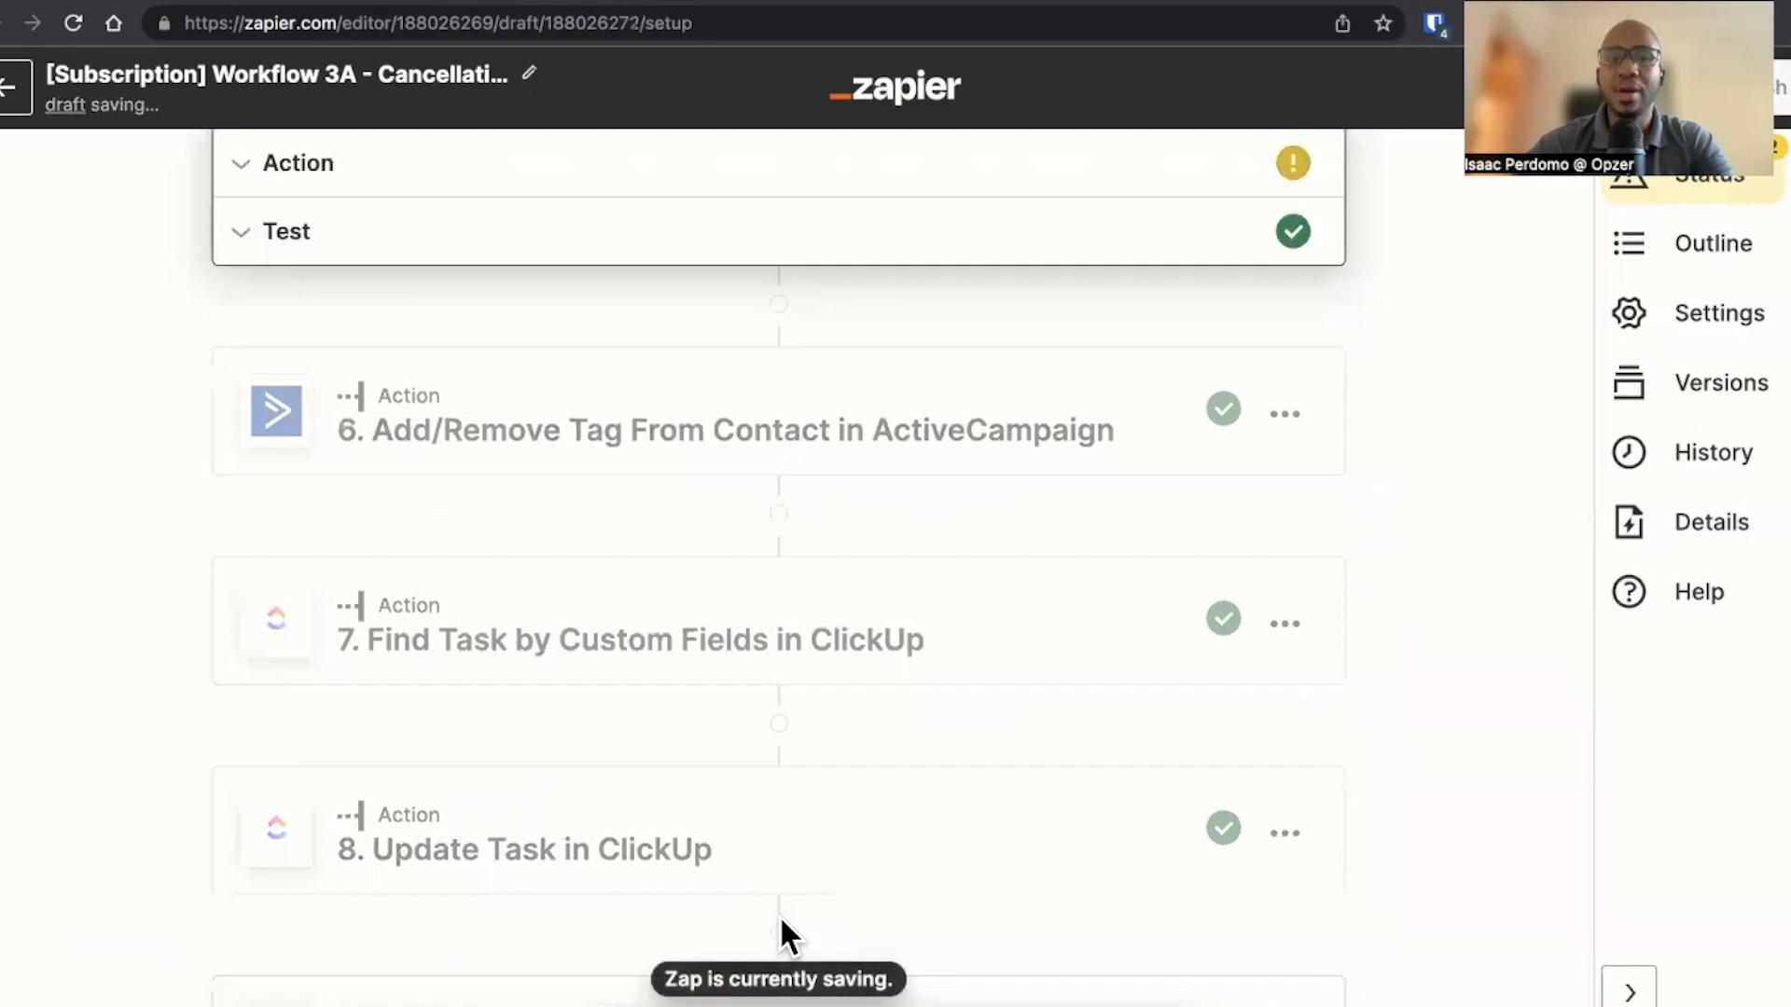
text(lop)
key(BackSpace)
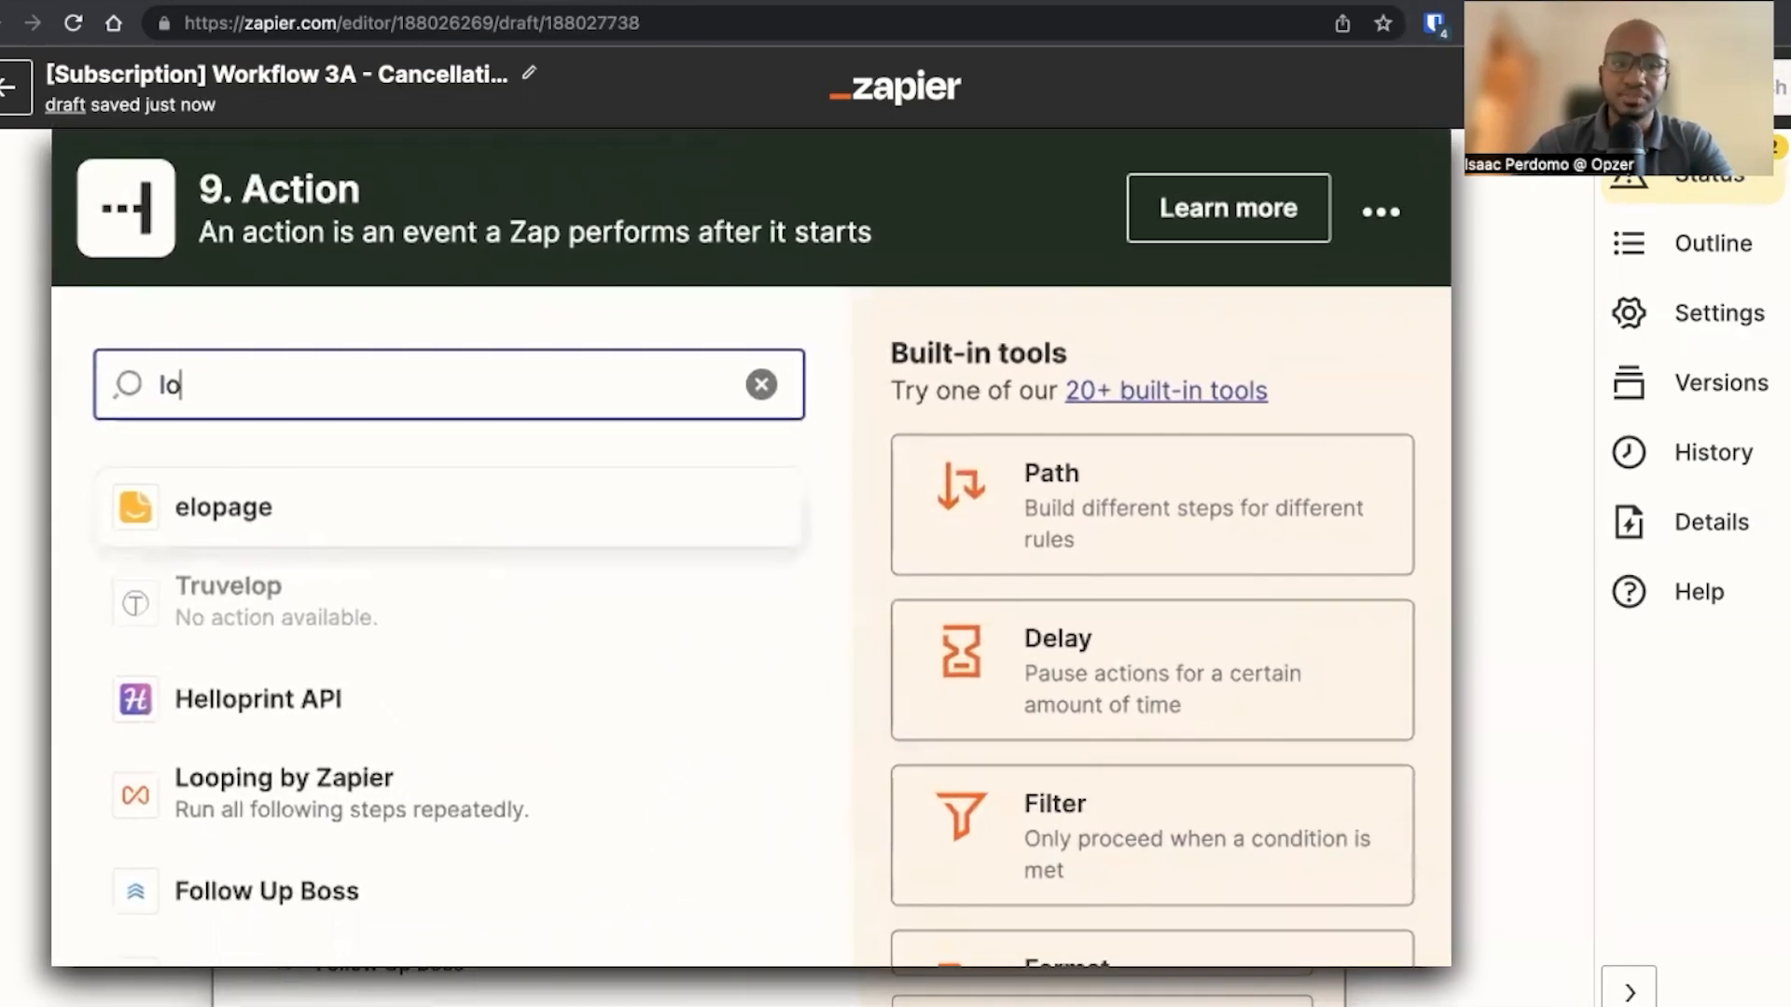
text(op)
click(407, 539)
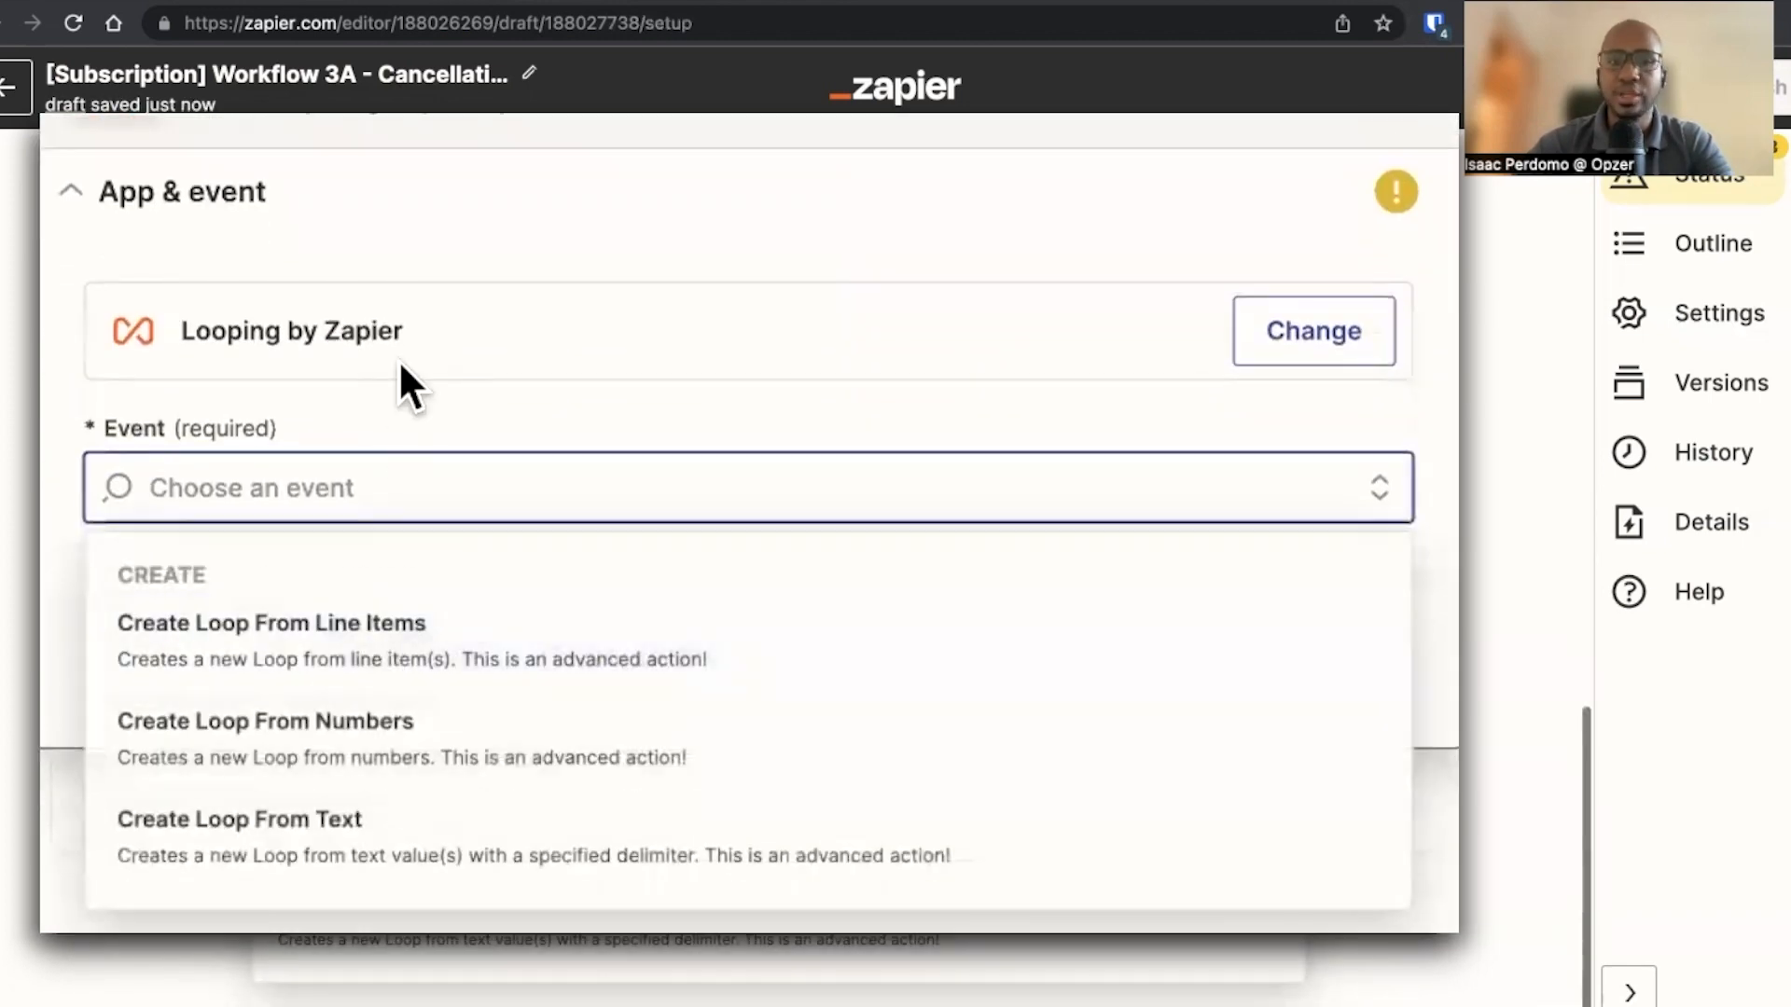
Choose the Create Loop From Line Items event and name the loop value customerEmail
click(475, 662)
click(474, 657)
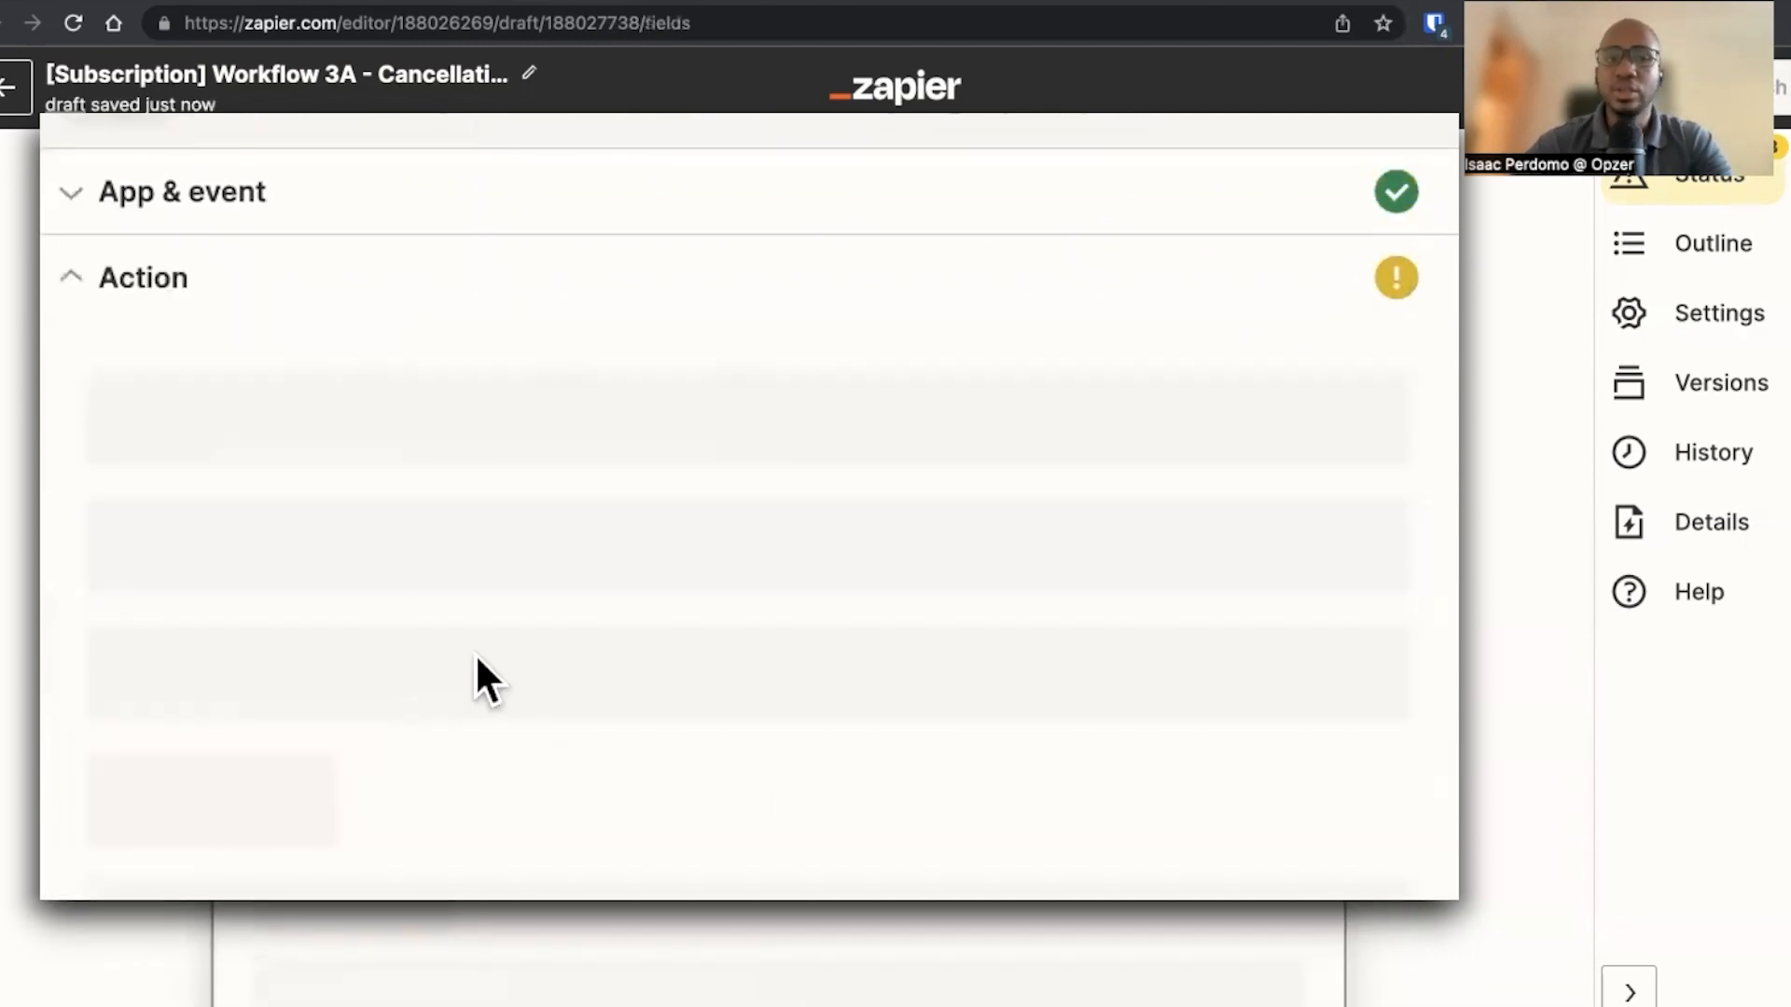
scroll(387, 499, down, 5)
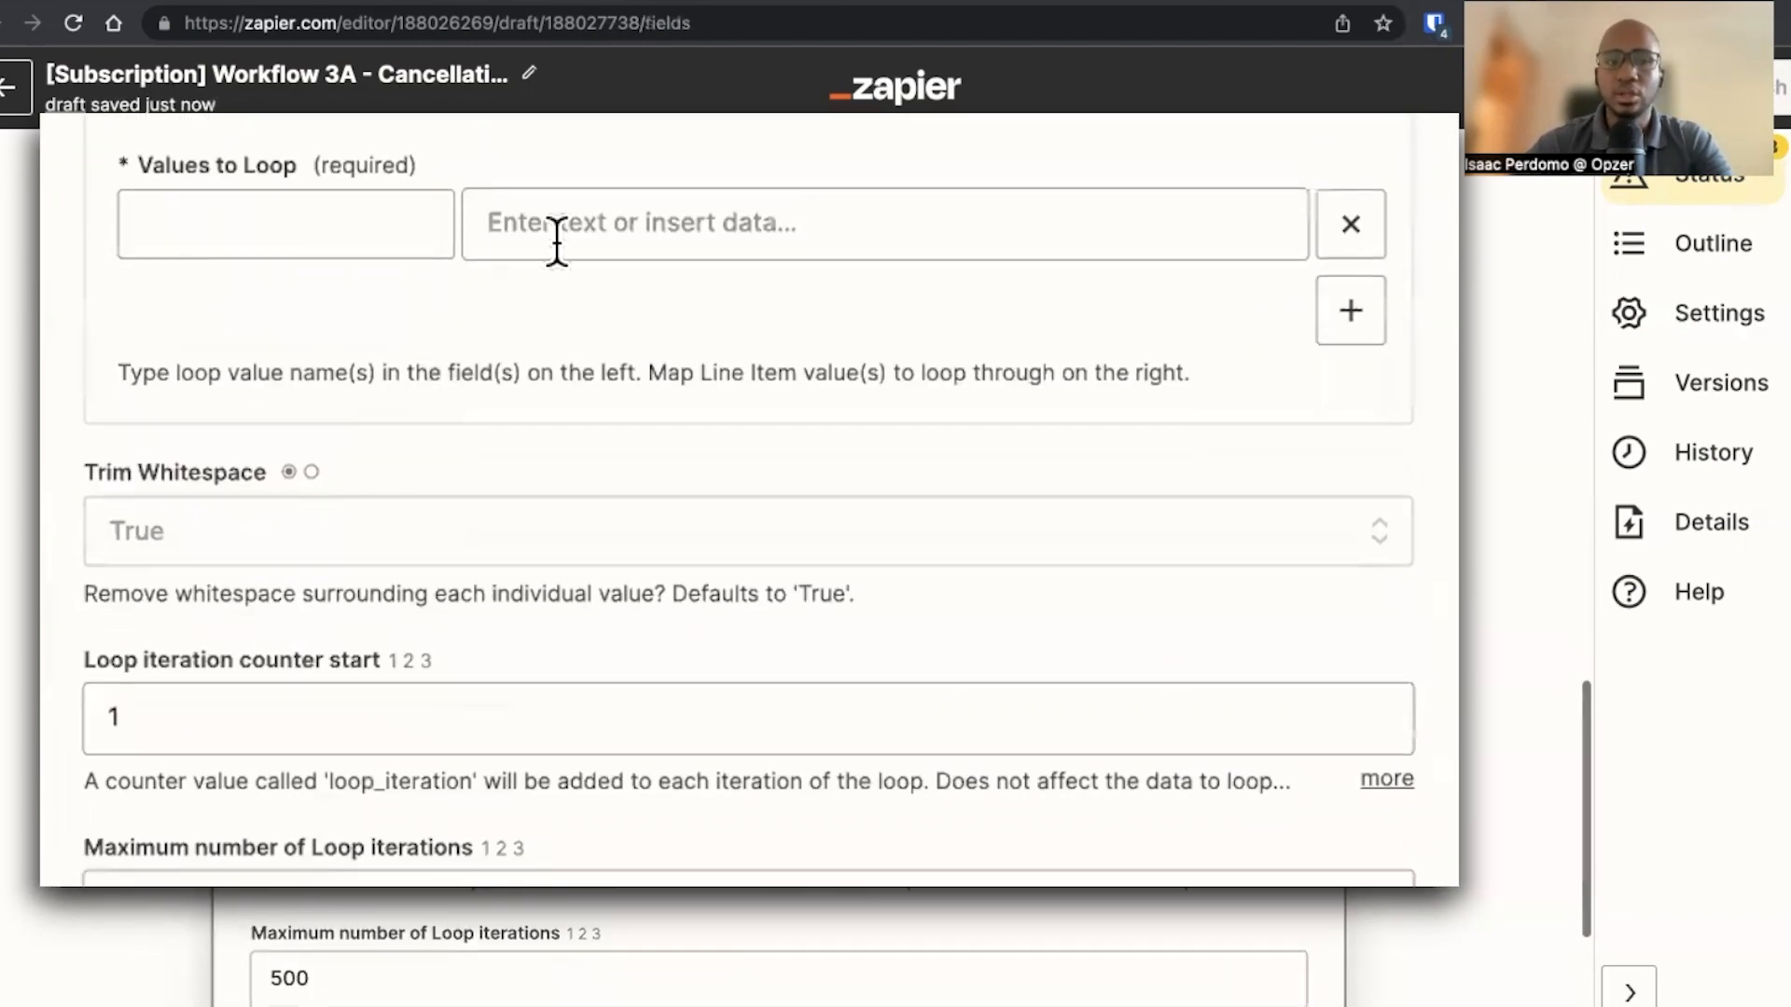
click(388, 223)
text(email)
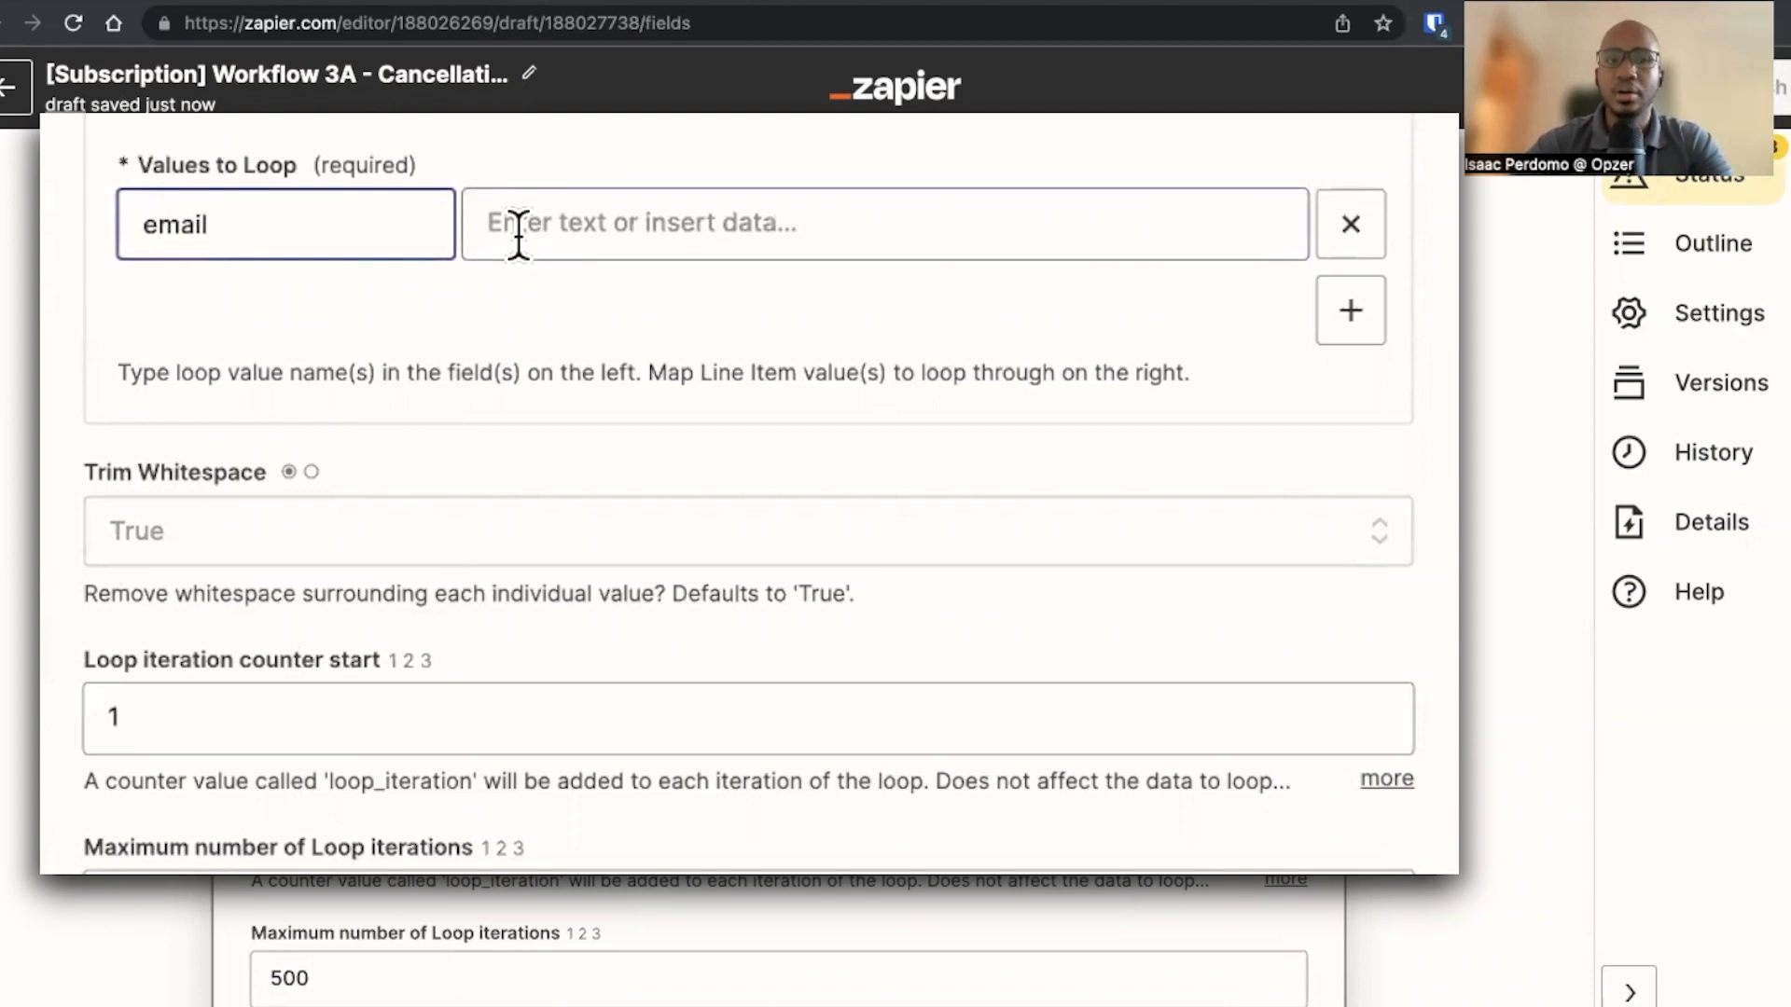
text(Custome)
key(ctrl+a)
text(cu)
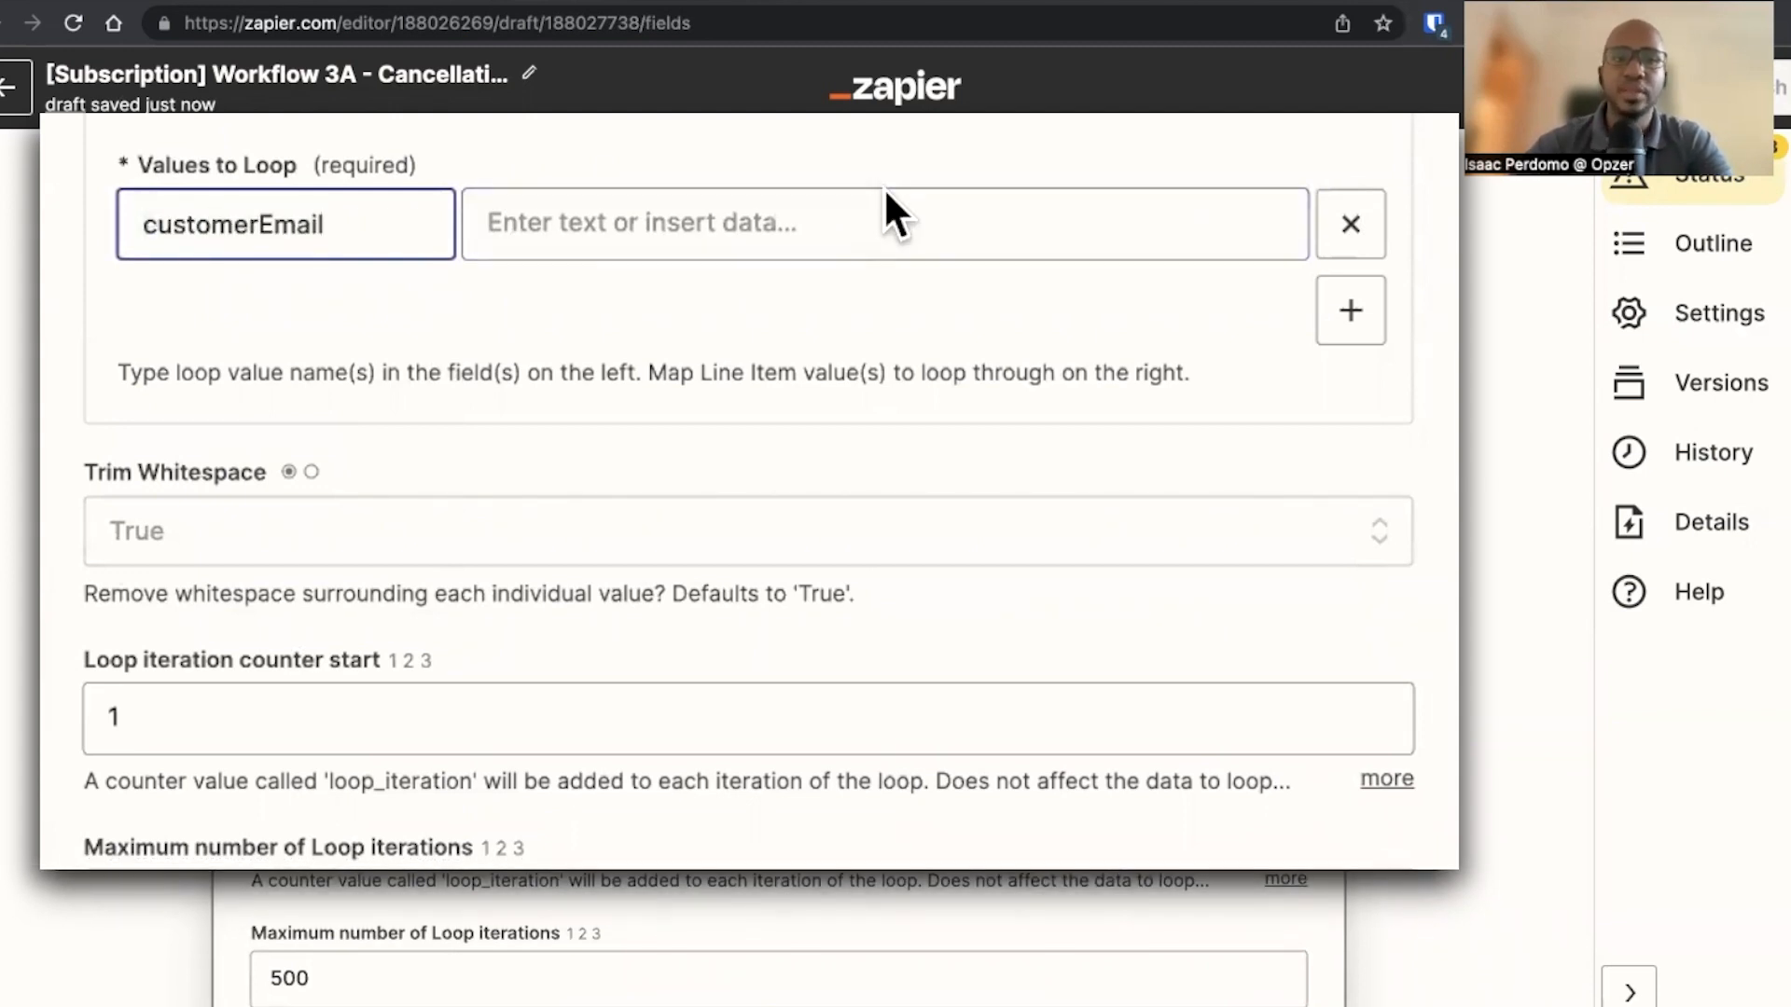
Map the lookup's Rows COL A to customerEmail, continue, and test the loop action
scroll(820, 228, down, 3)
click(820, 227)
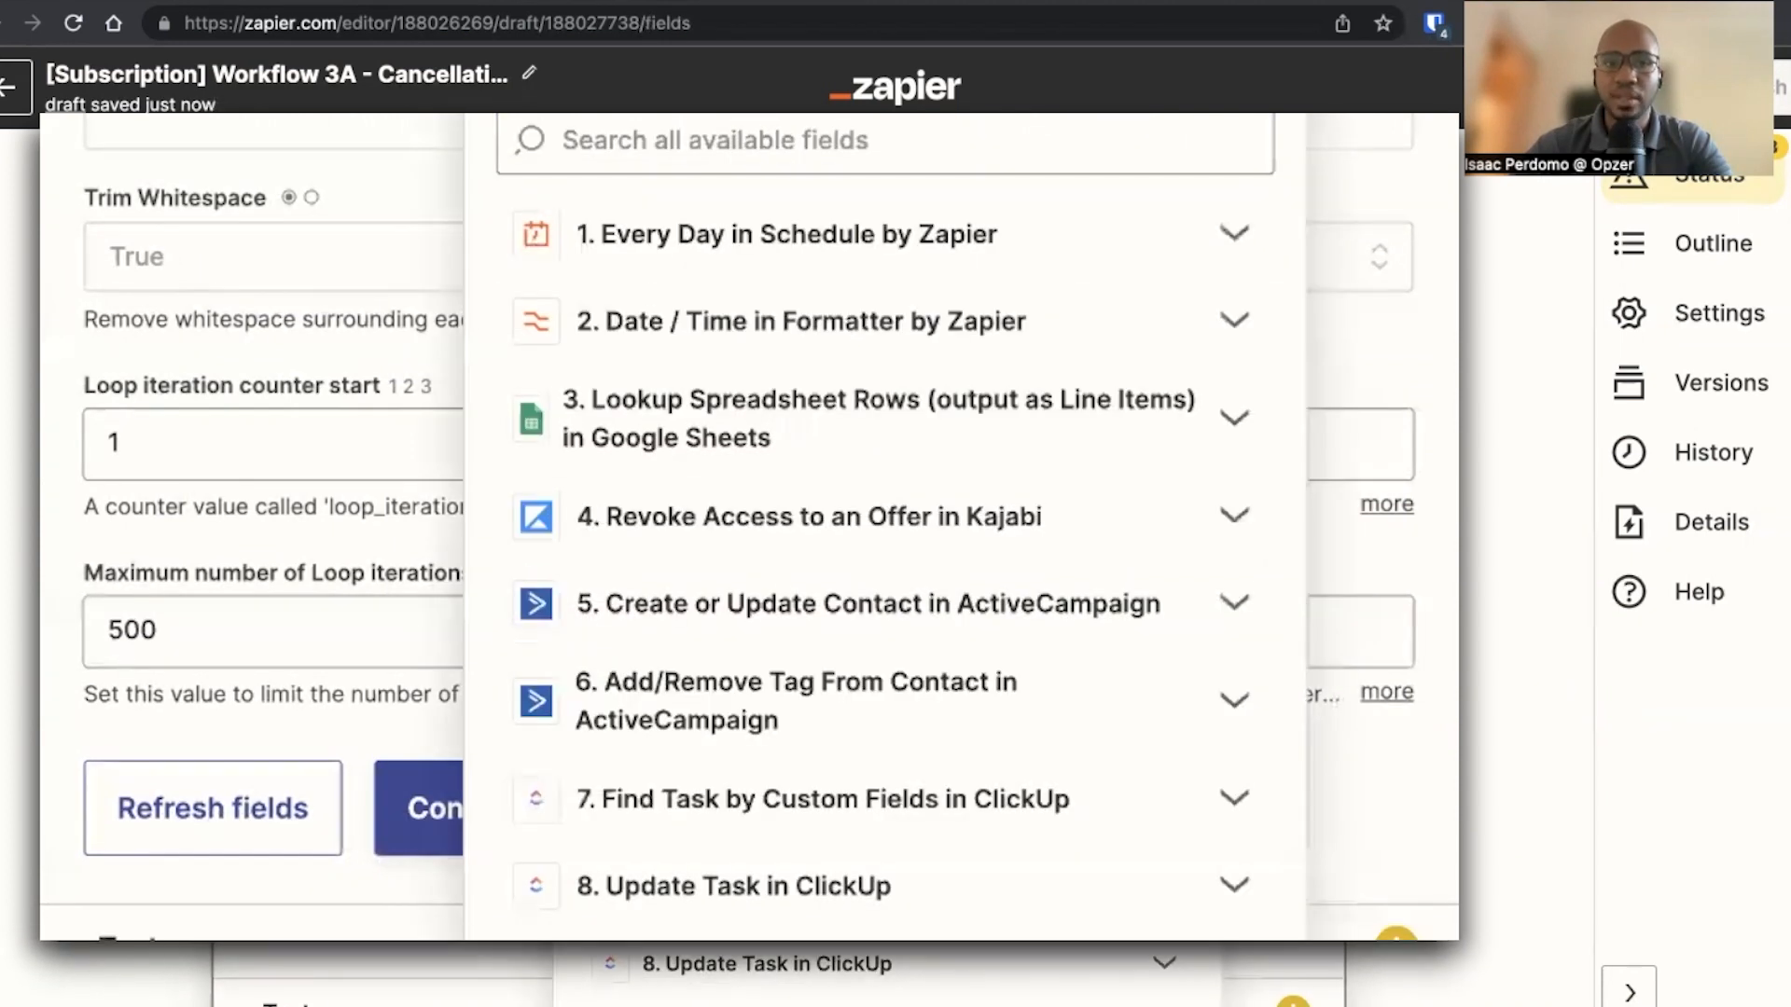
click(777, 445)
click(743, 718)
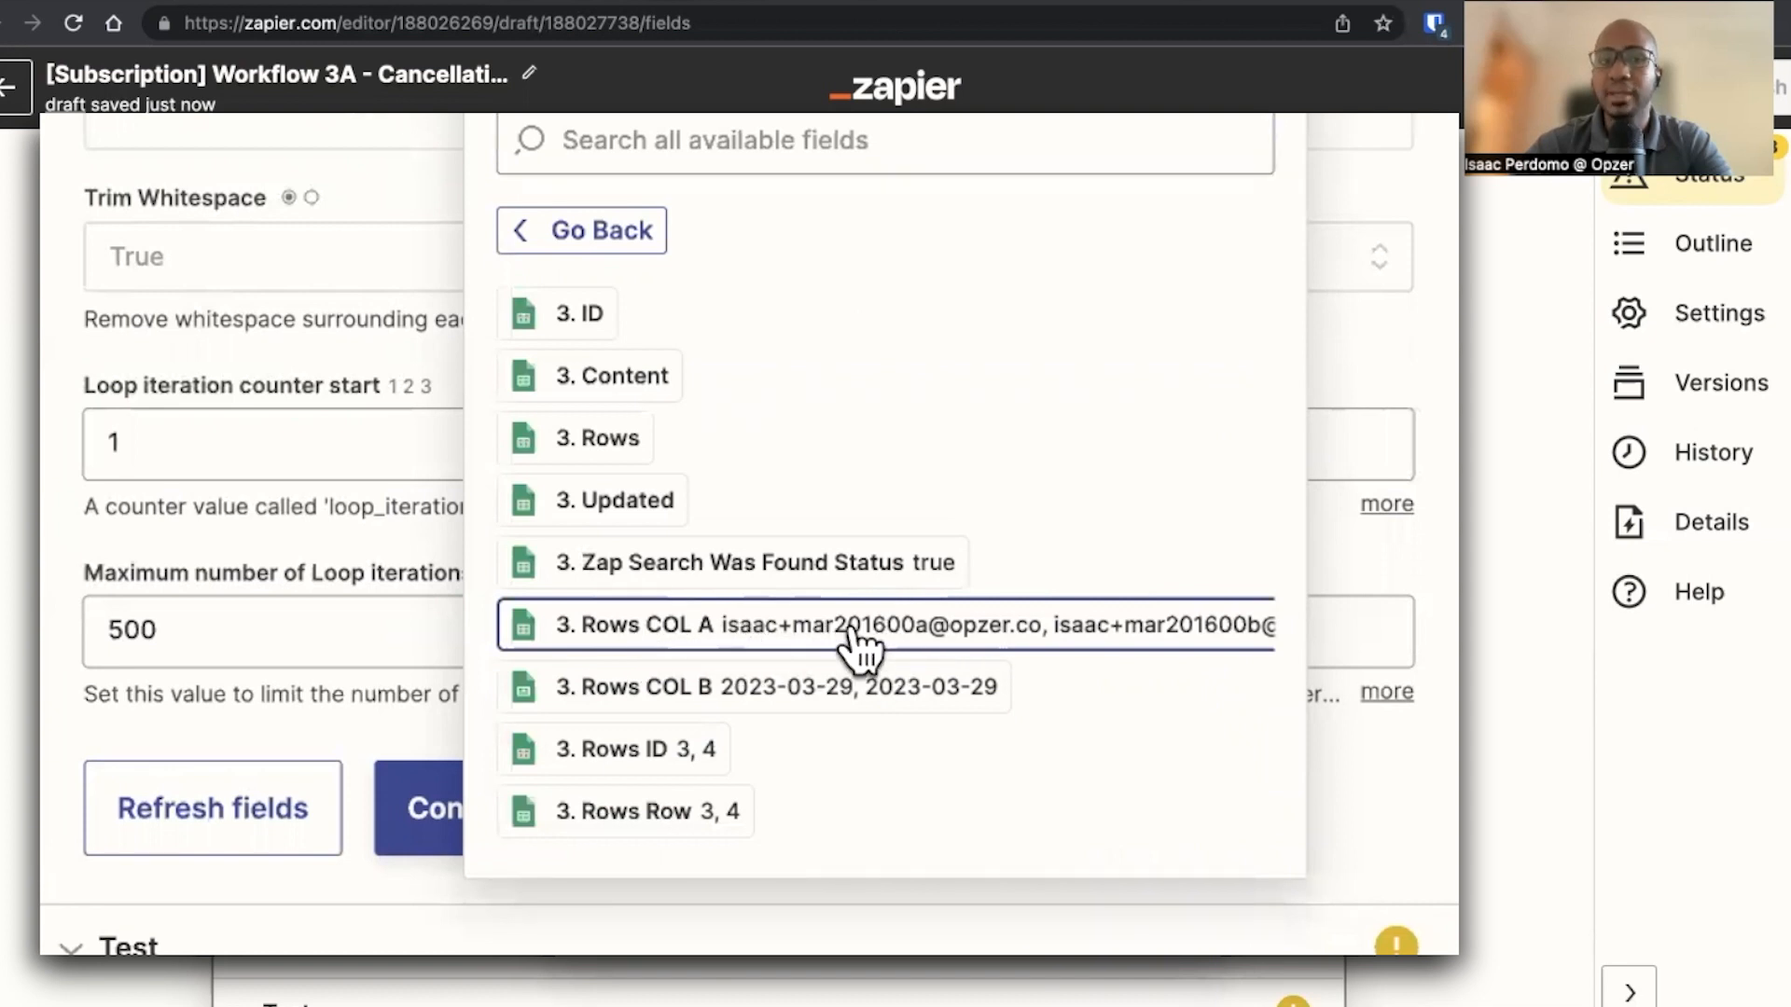
click(304, 93)
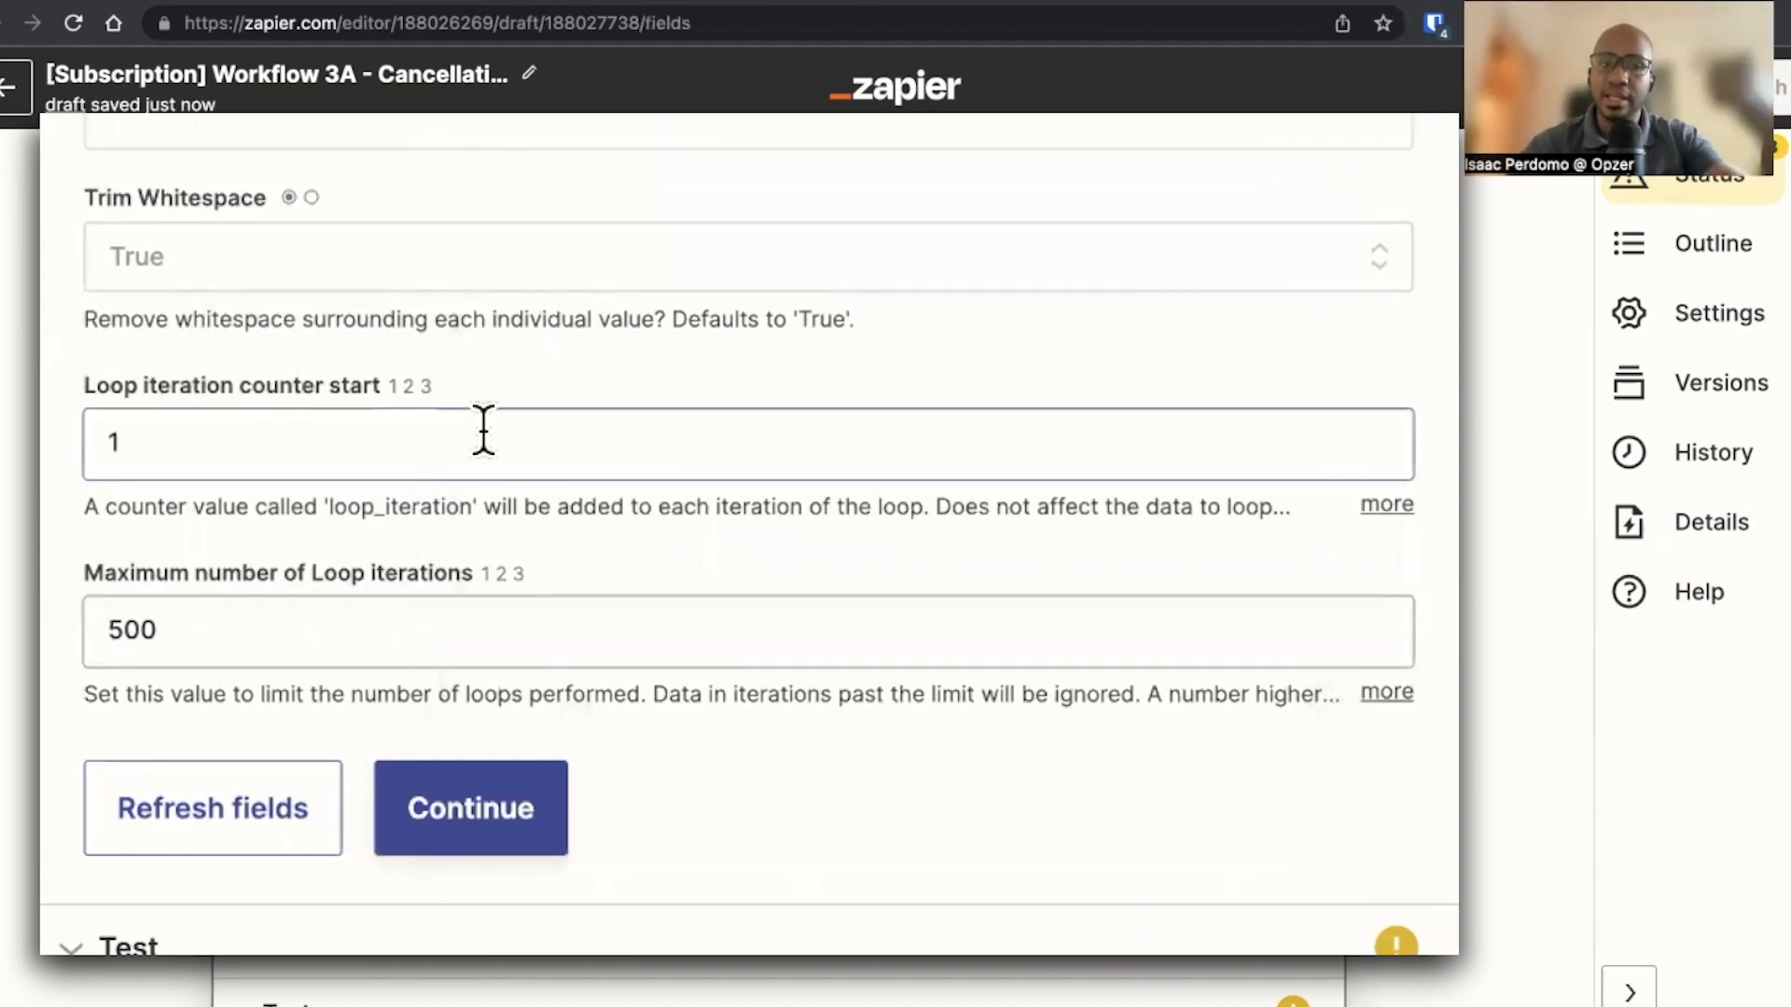
click(489, 835)
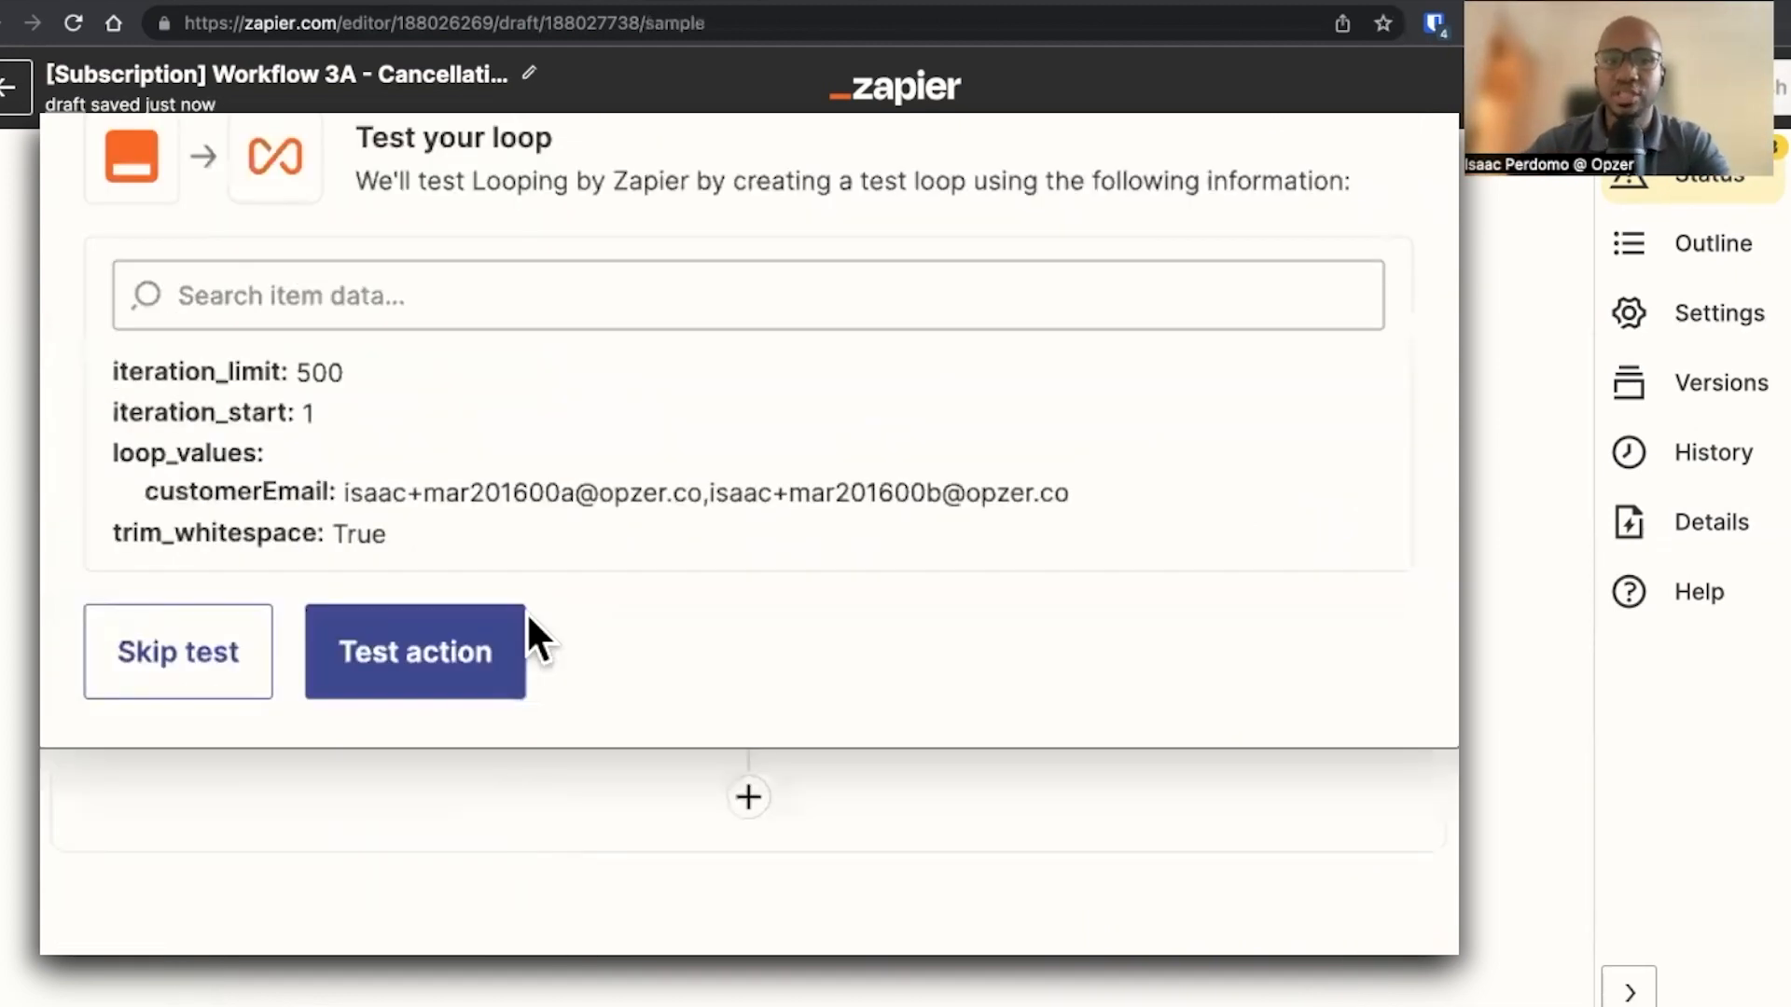
click(438, 657)
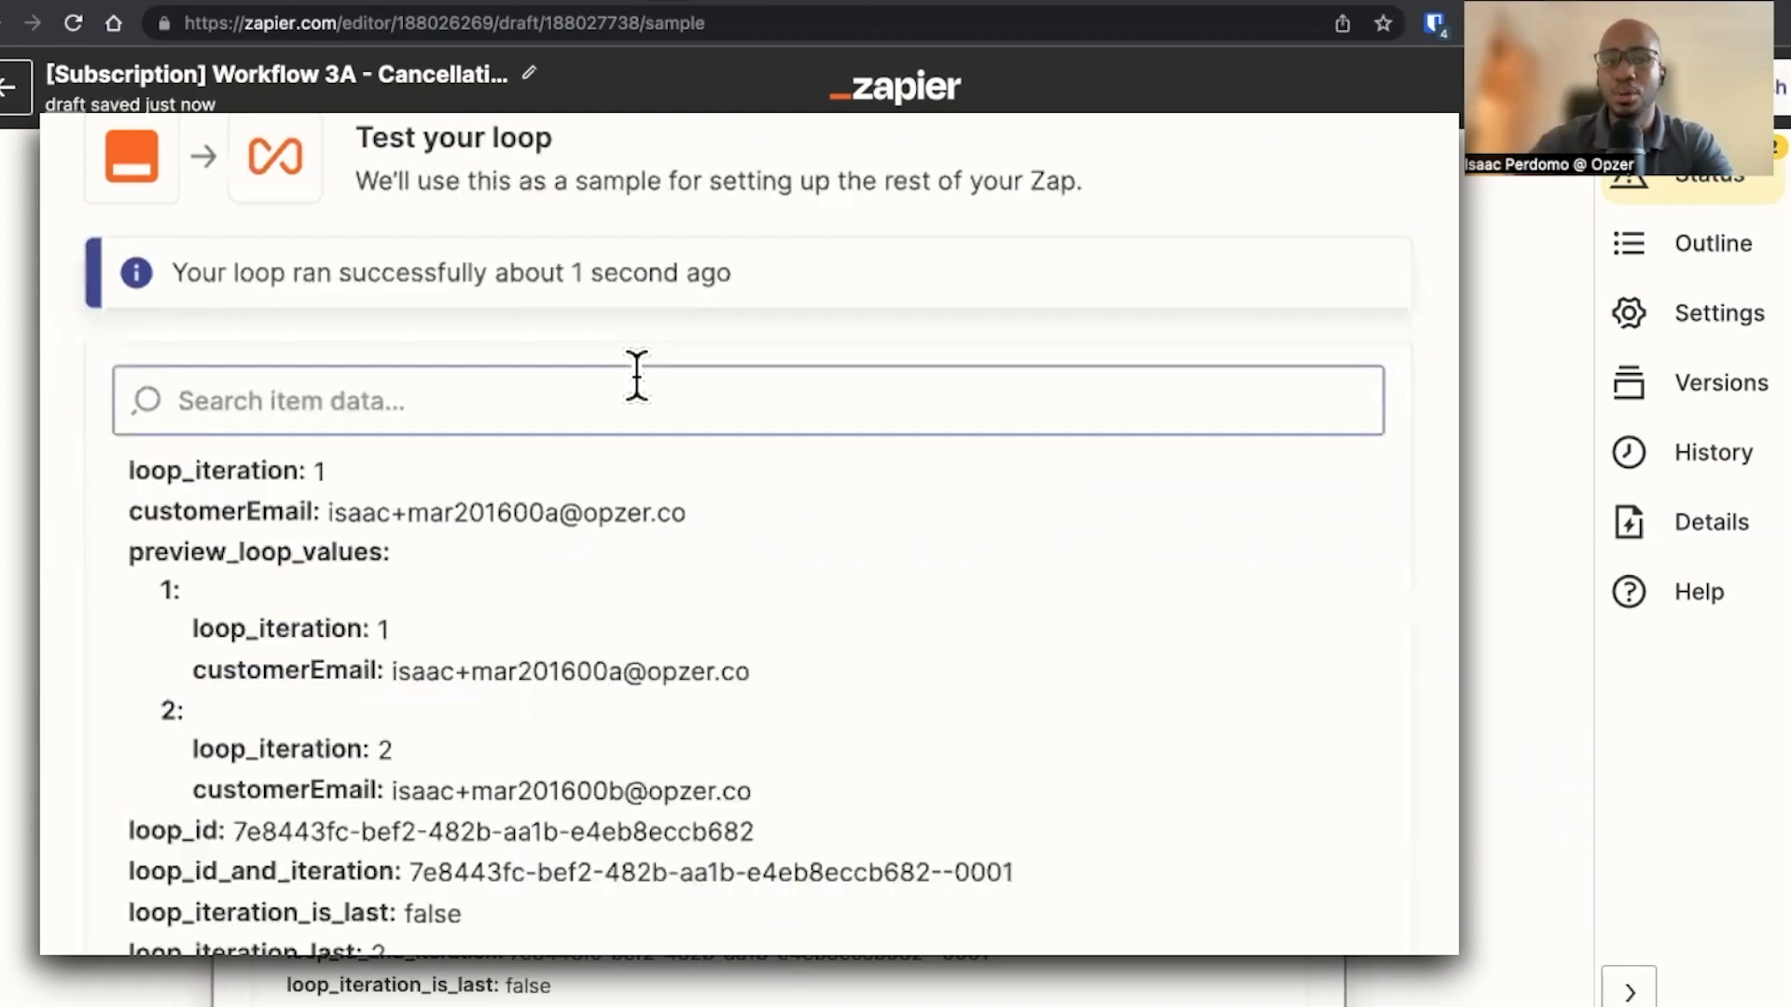
Open the Zap outline and move the loop step up to sit directly after the spreadsheet lookup
scroll(1028, 392, up, 3)
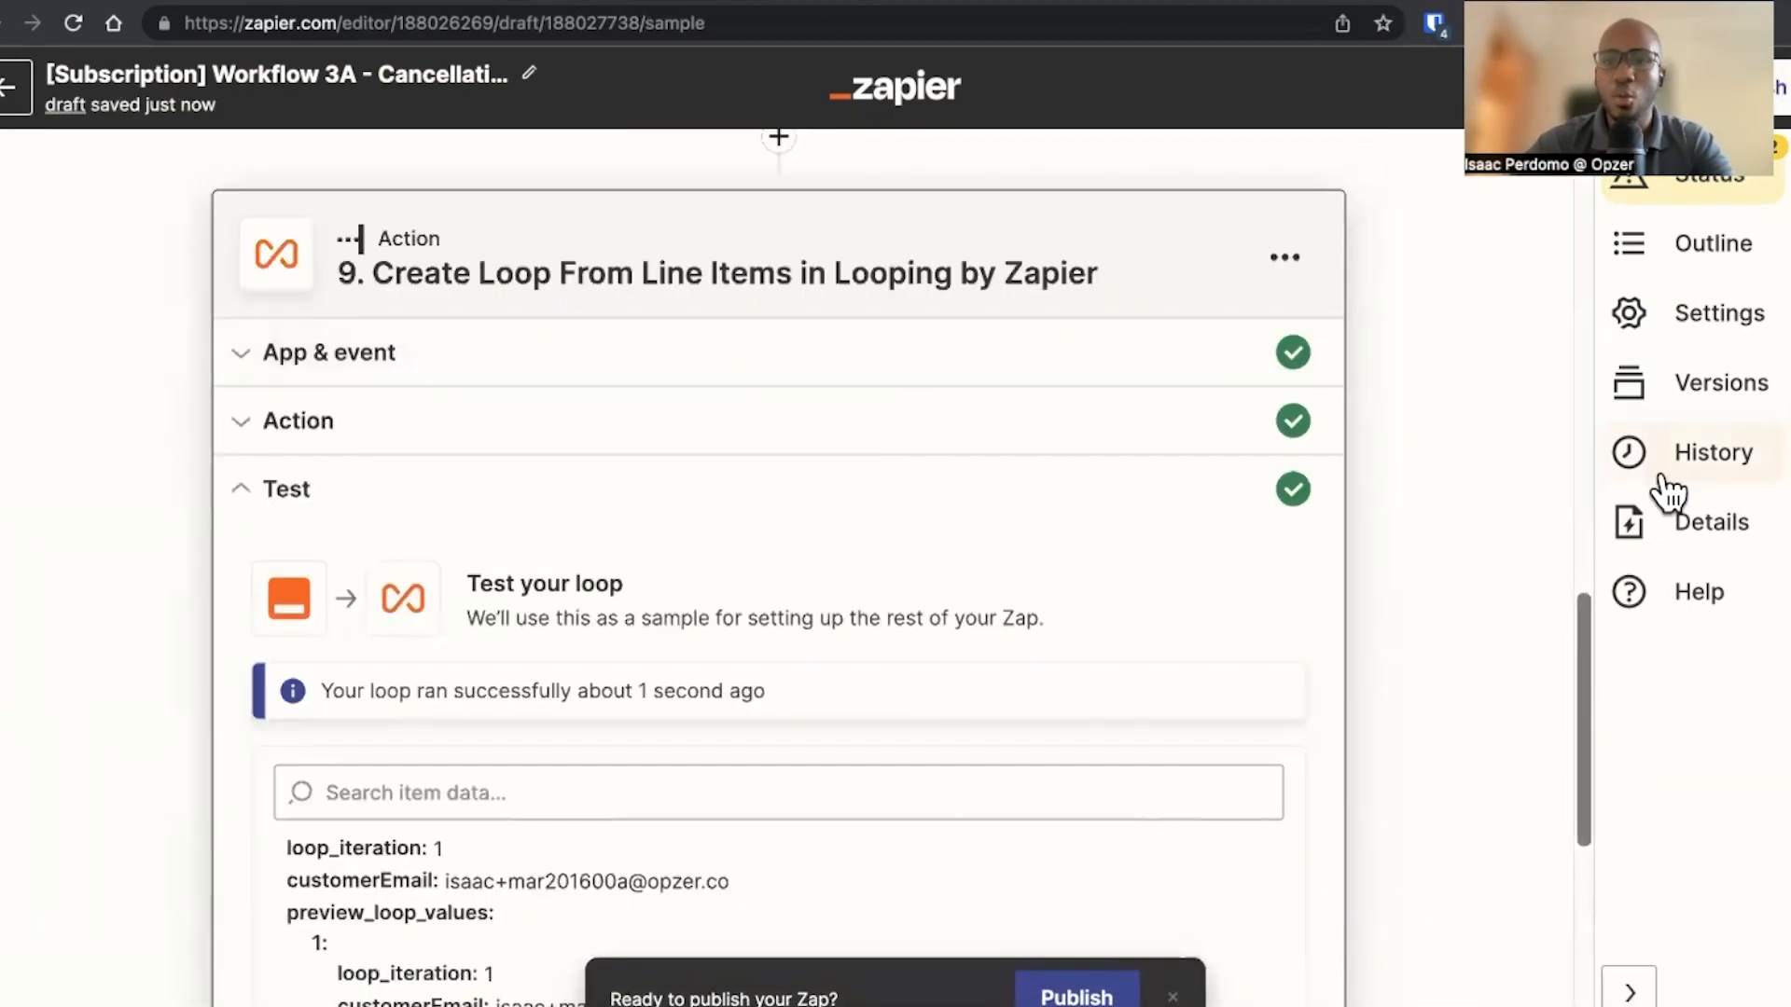
scroll(1023, 480, up, 5)
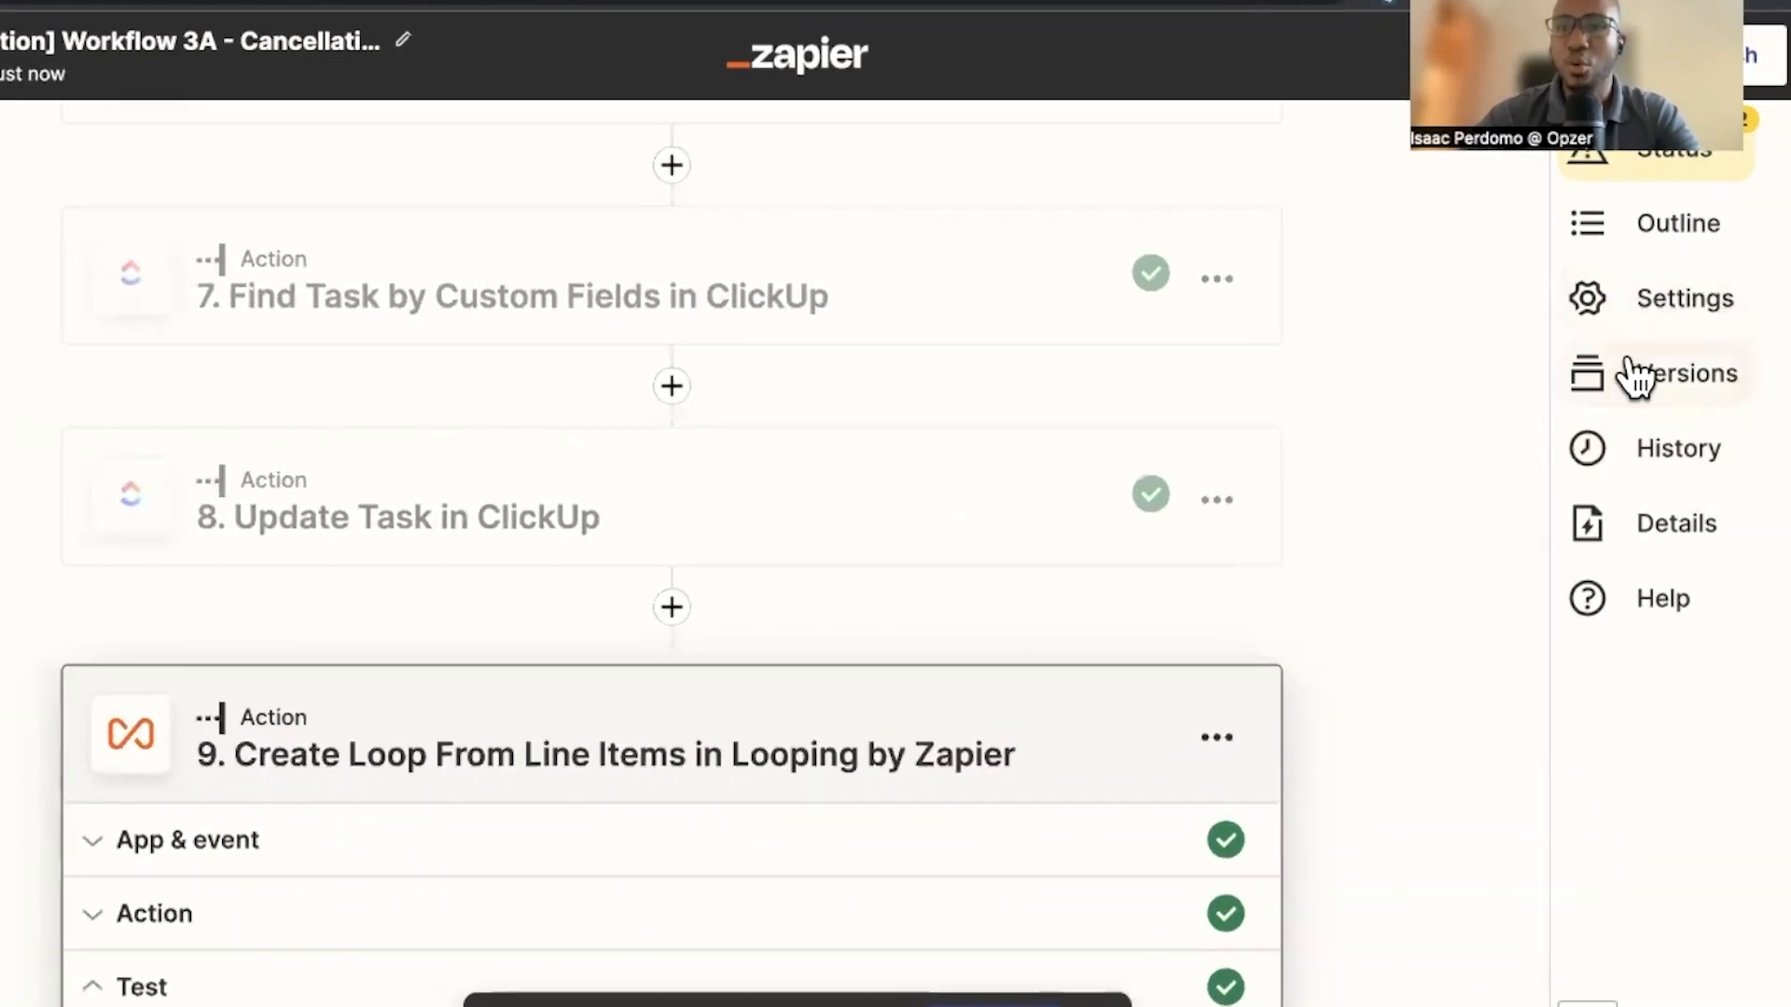
click(1670, 228)
scroll(1376, 522, down, 3)
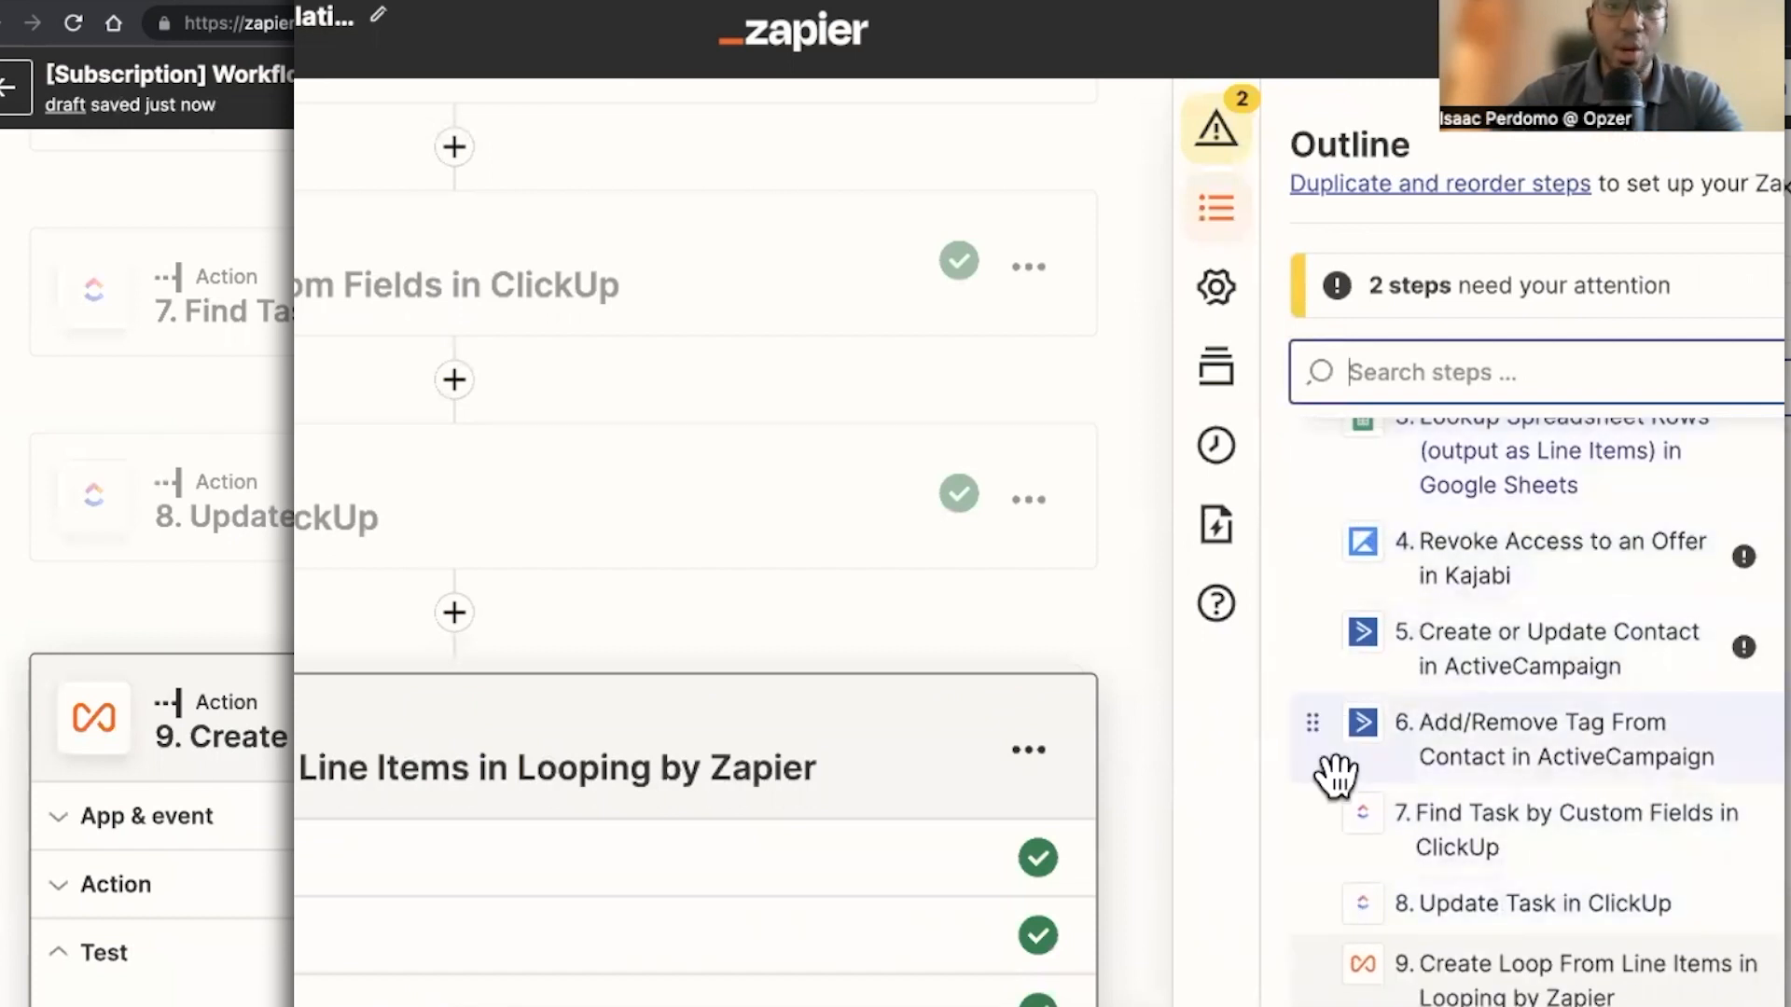
drag(1301, 906, 1304, 989)
drag(1304, 843, 1317, 912)
drag(1298, 719, 1322, 827)
drag(1319, 640, 1343, 744)
drag(1306, 536, 1336, 657)
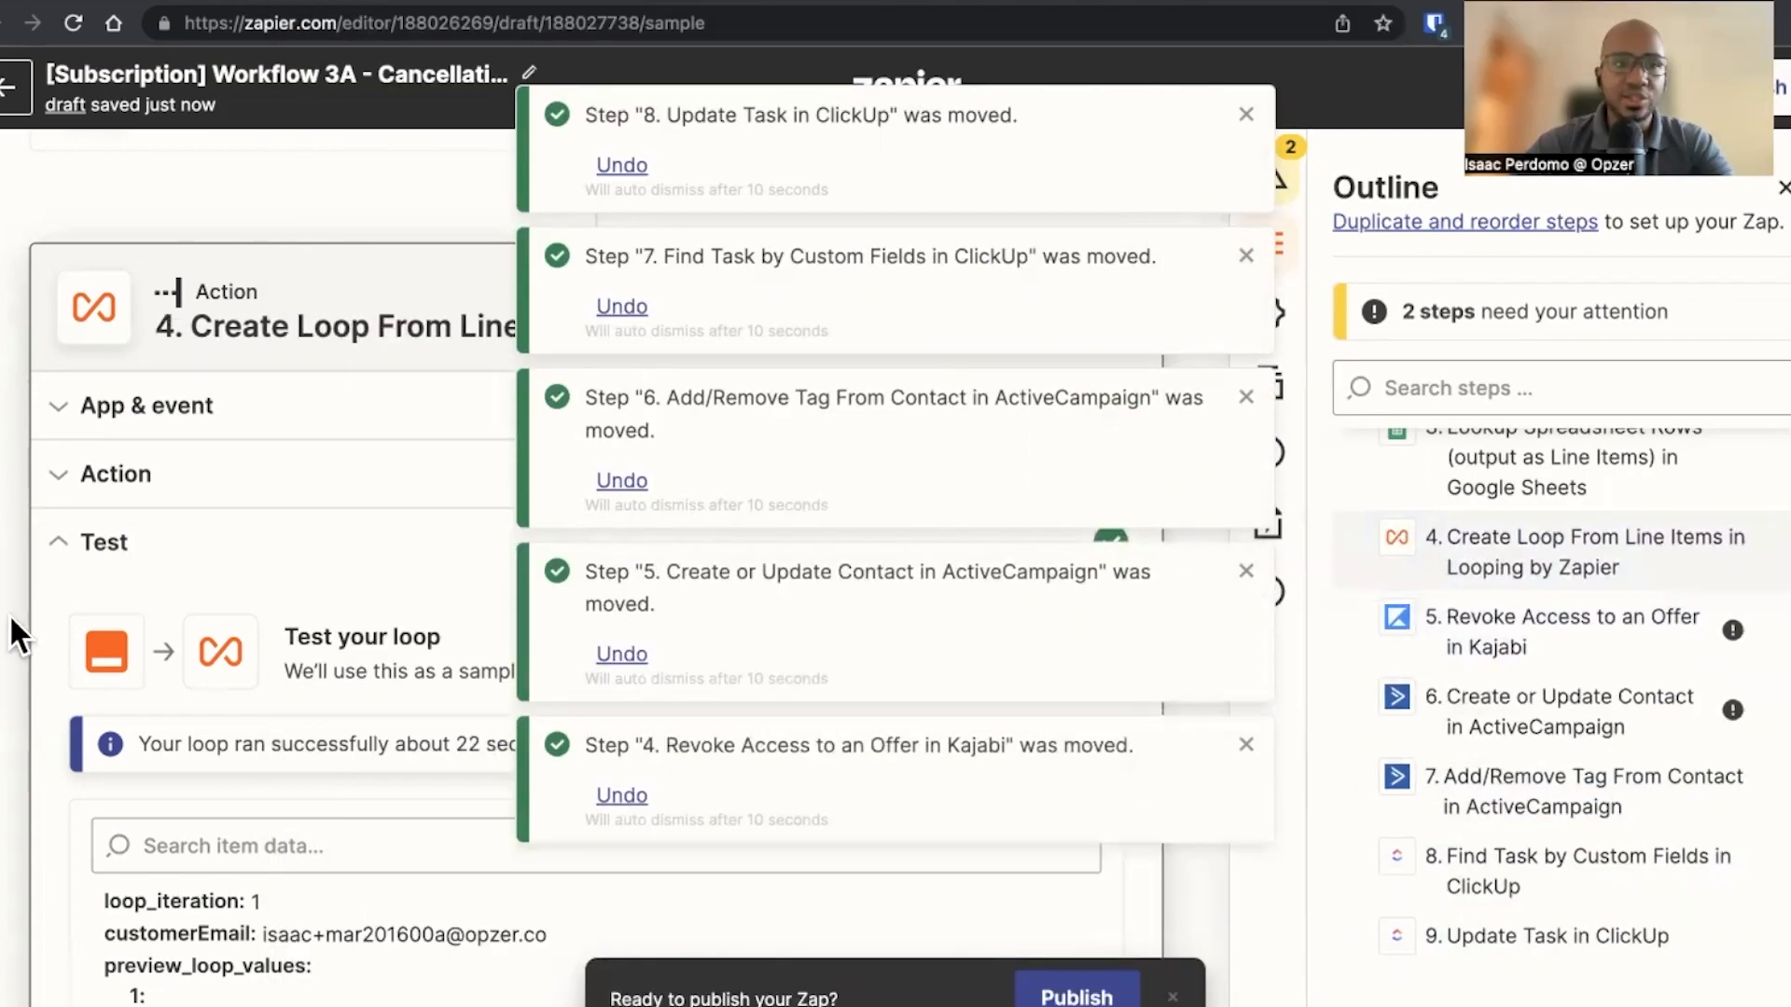
In the Kajabi revoke access step, replace External User ID with the loop step's Customer Email
scroll(19, 635, up, 5)
scroll(2, 565, down, 4)
scroll(56, 606, down, 10)
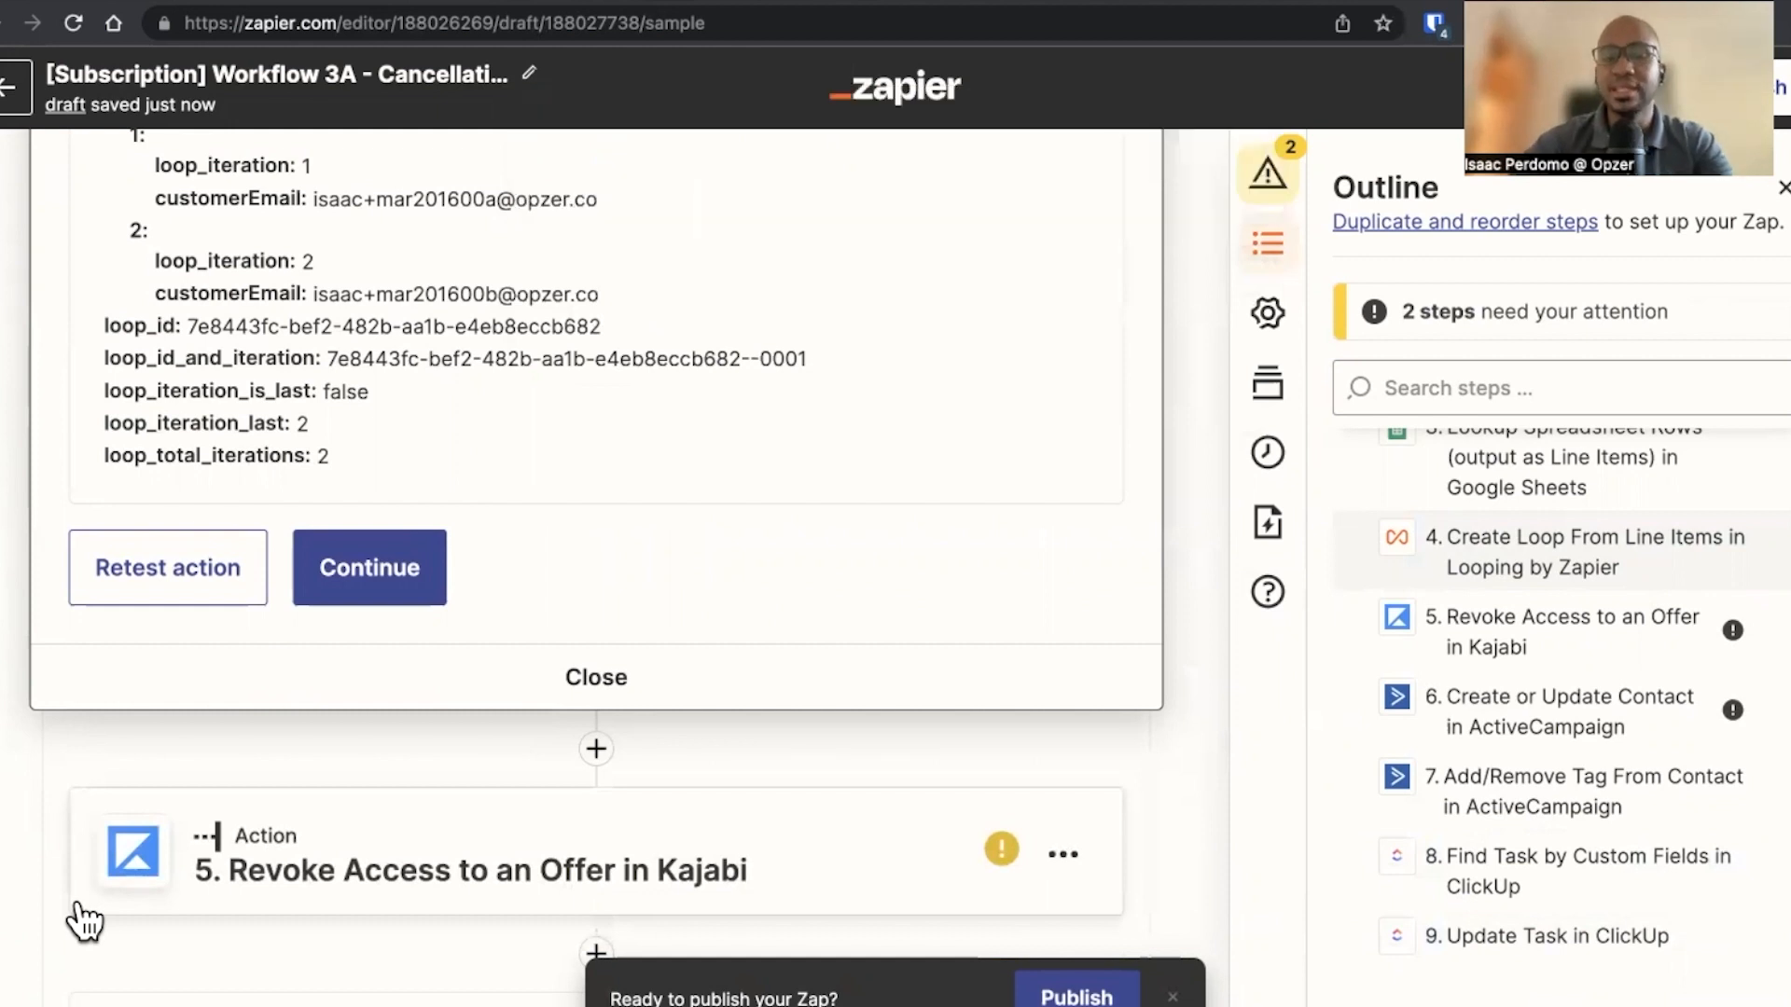
scroll(261, 891, down, 3)
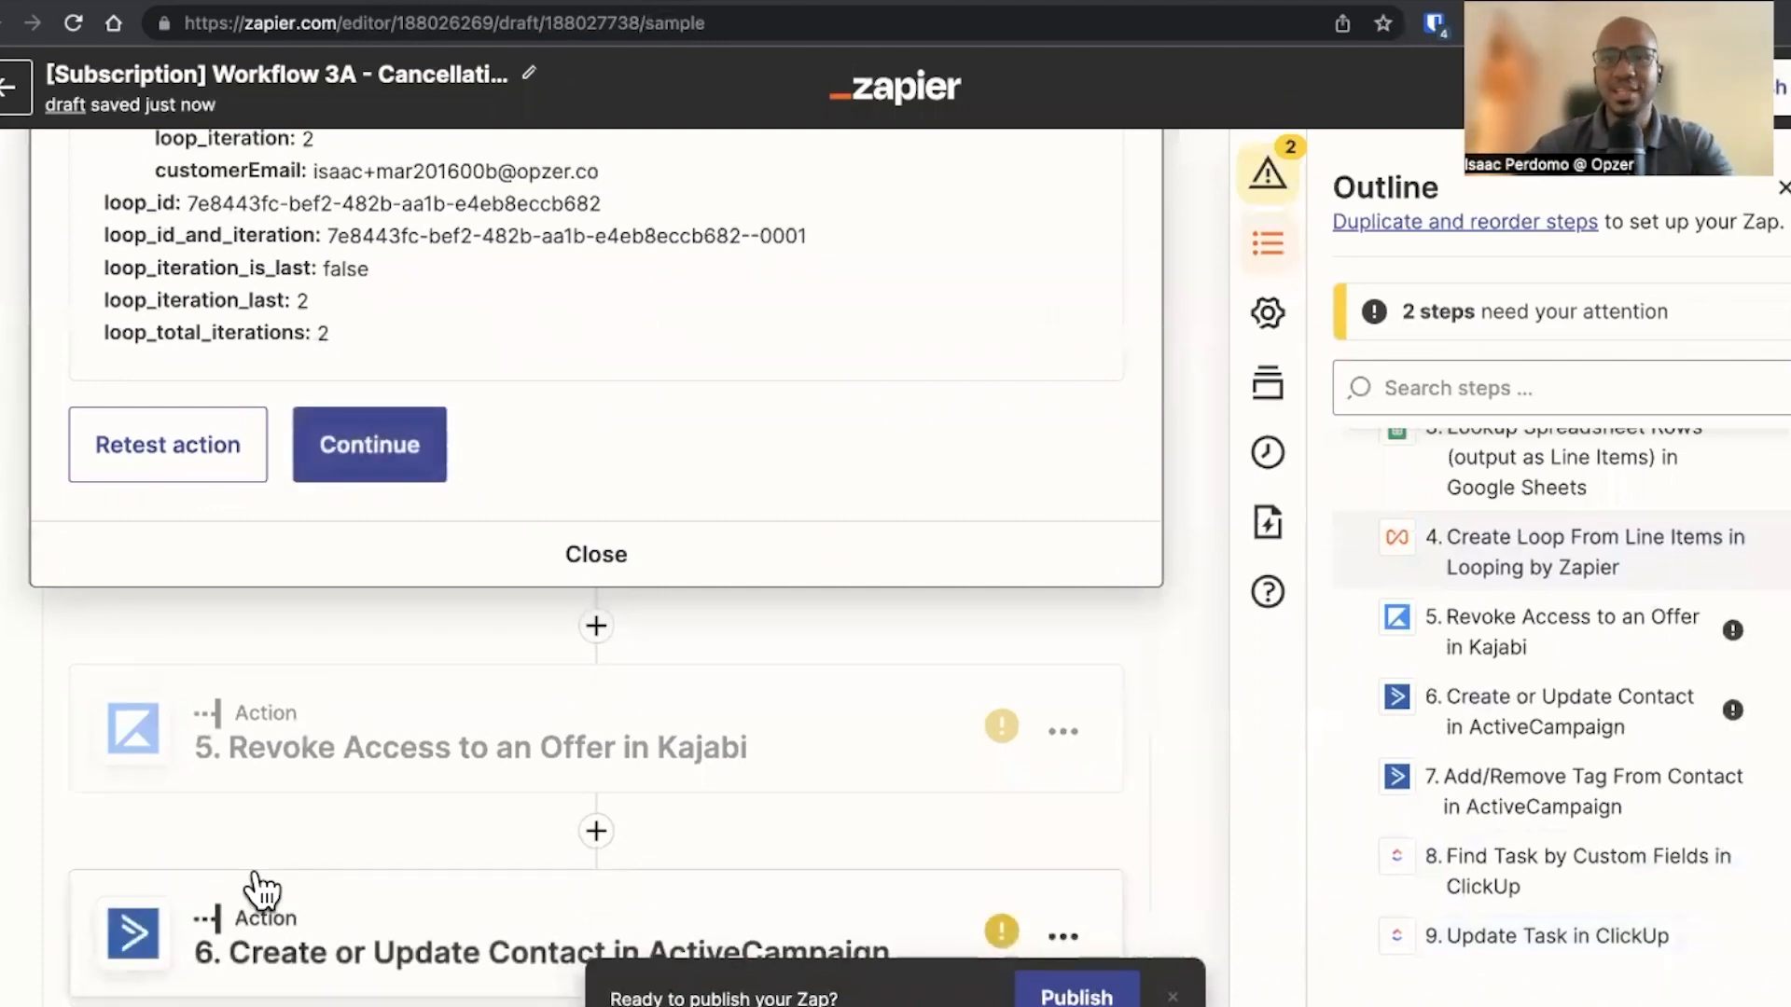
click(293, 778)
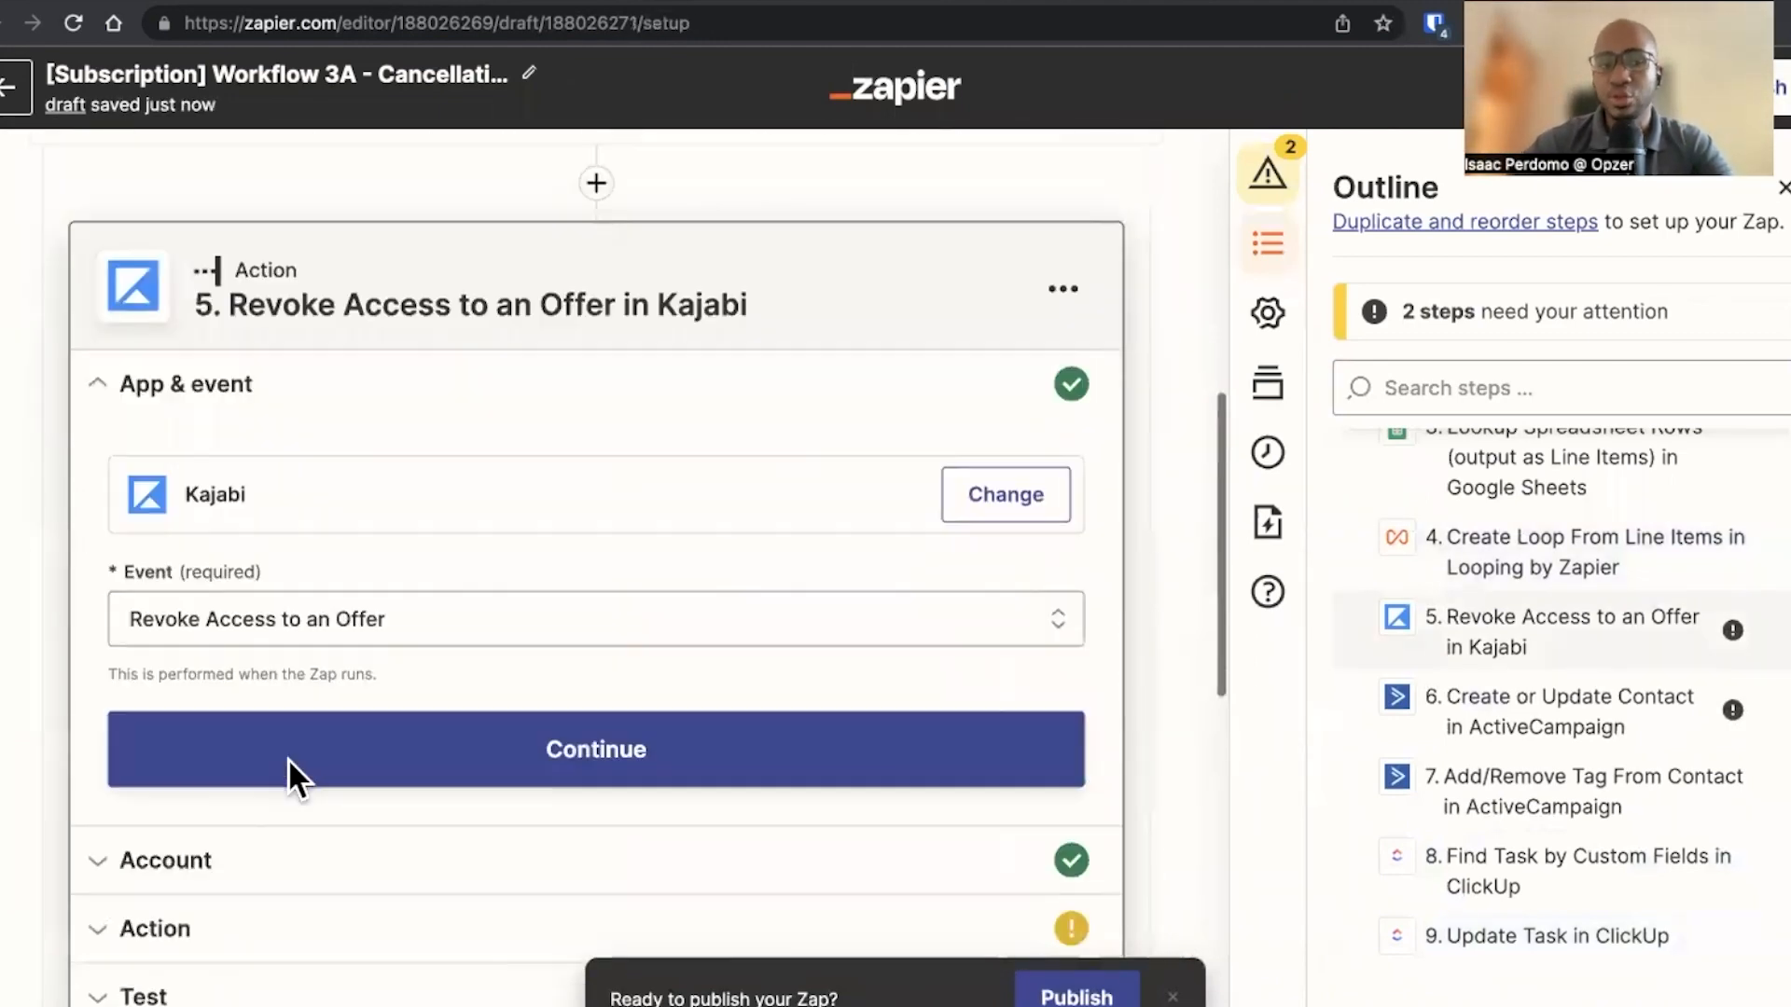
click(261, 825)
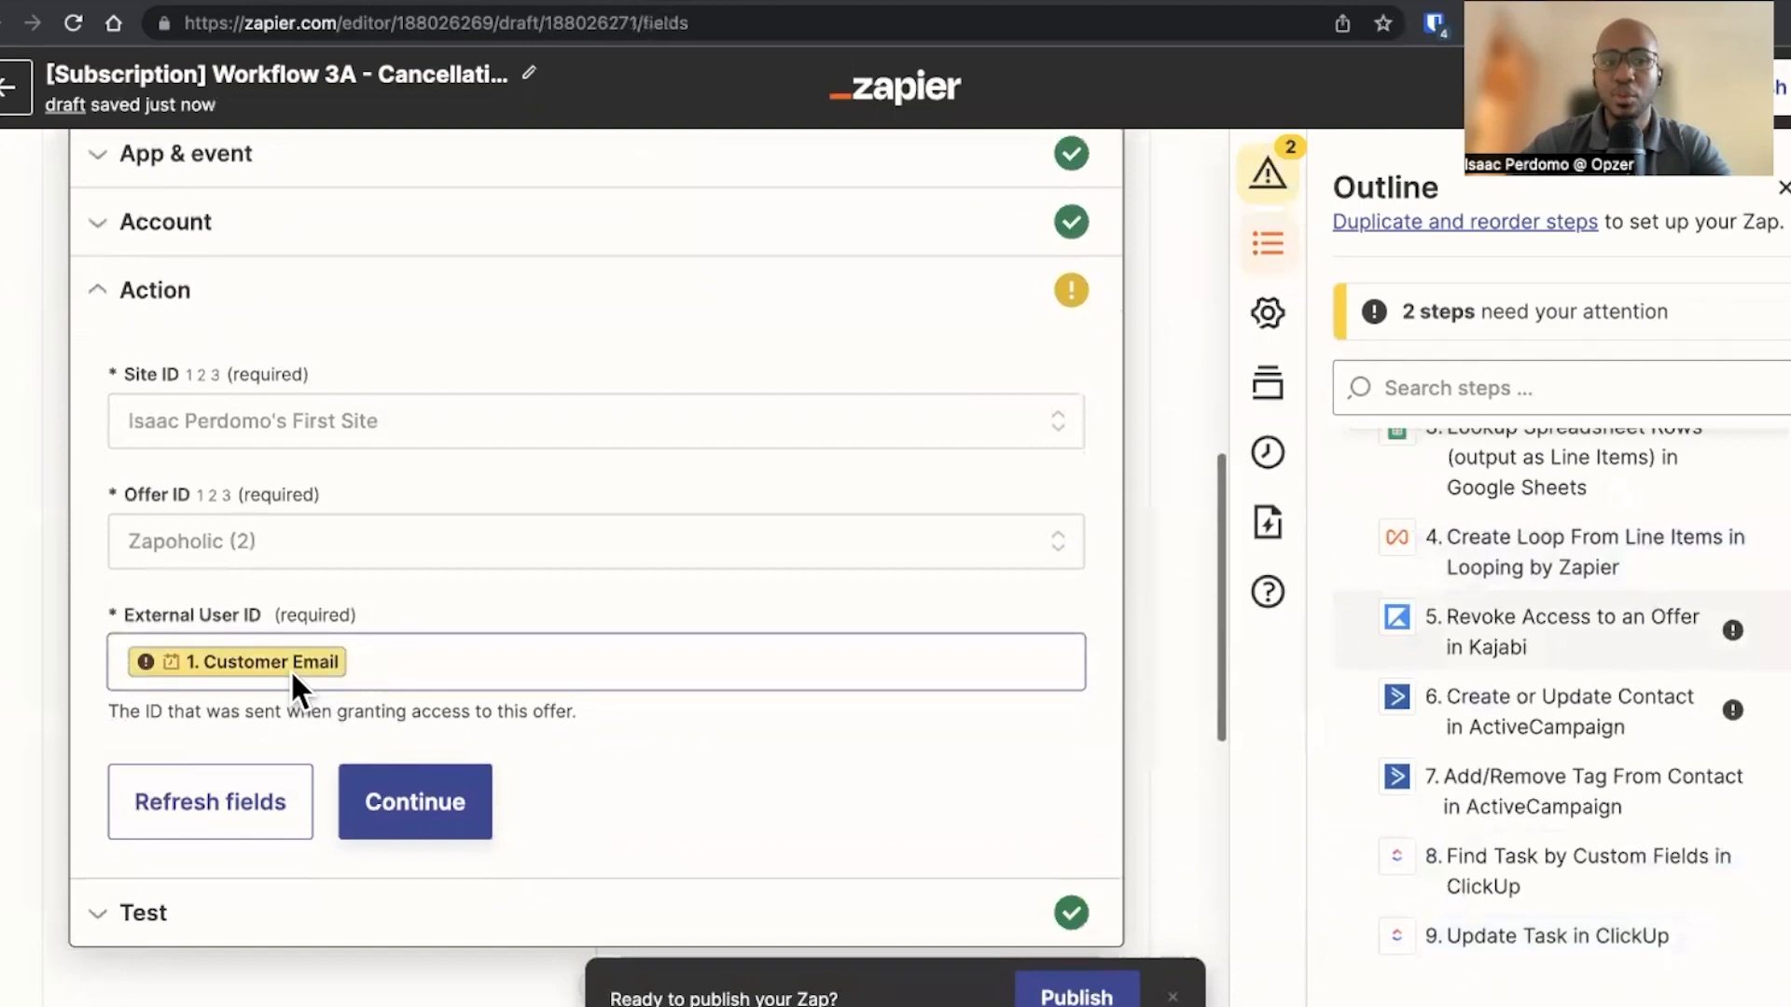
click(372, 661)
key(BackSpace)
scroll(432, 227, down, 5)
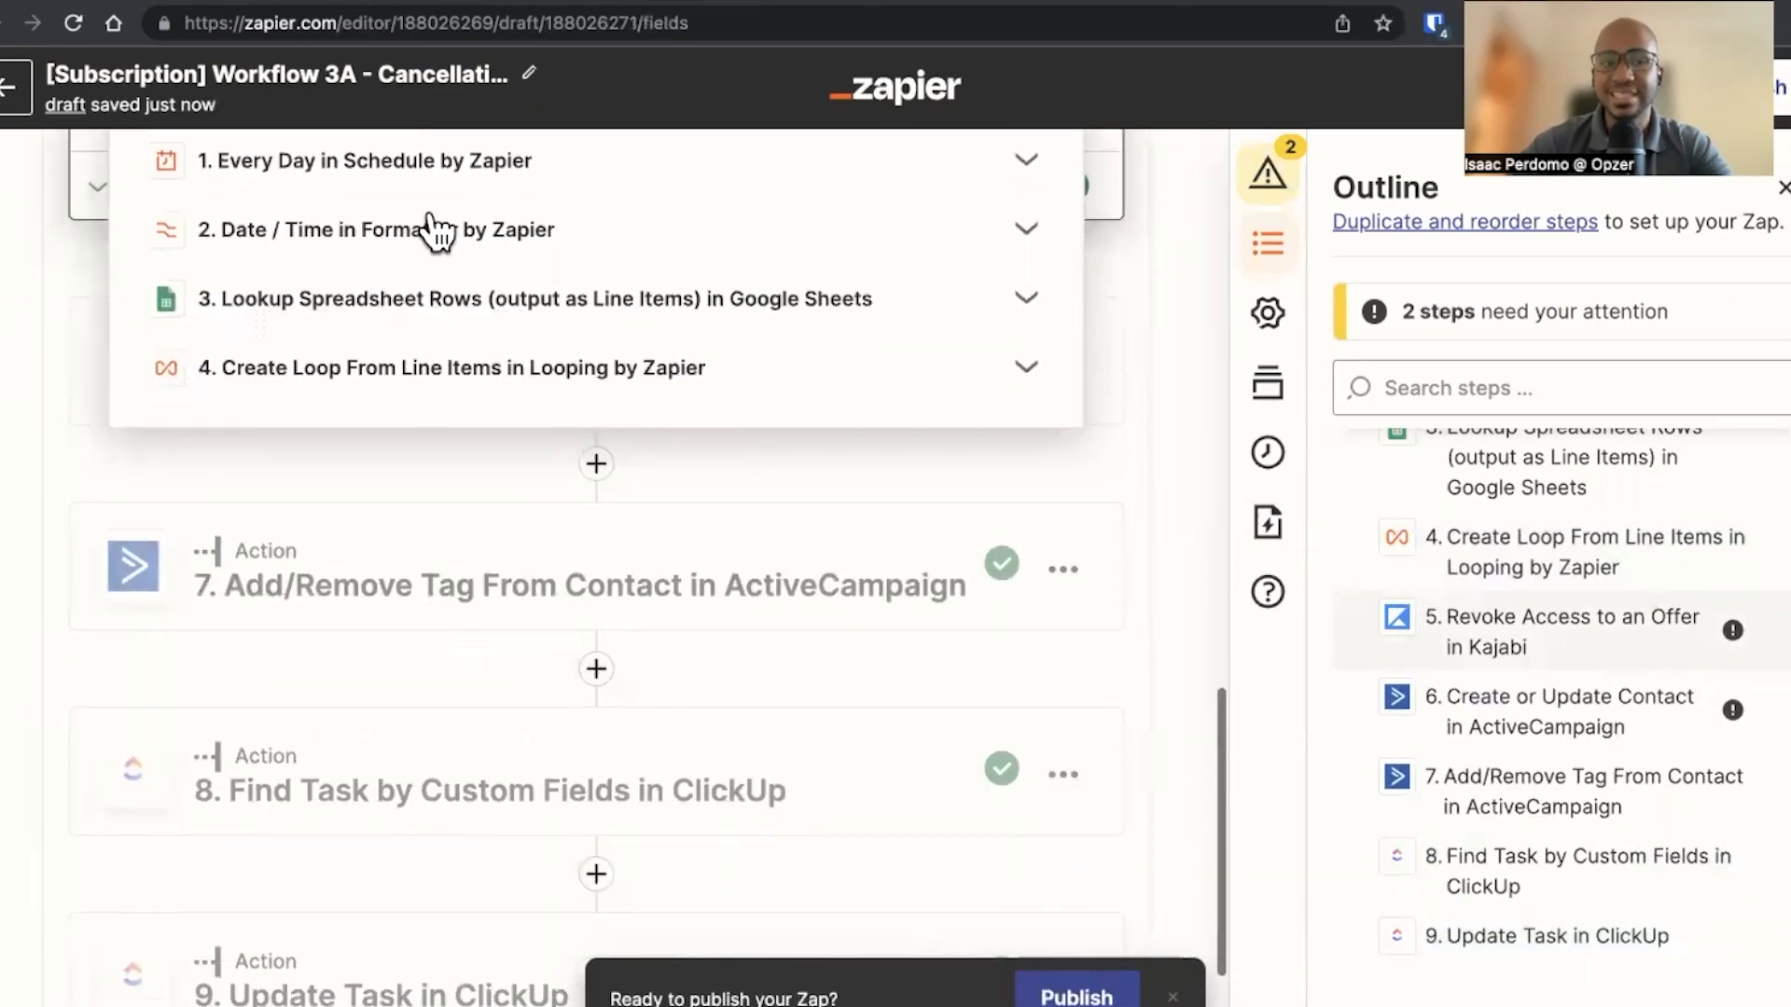
click(280, 373)
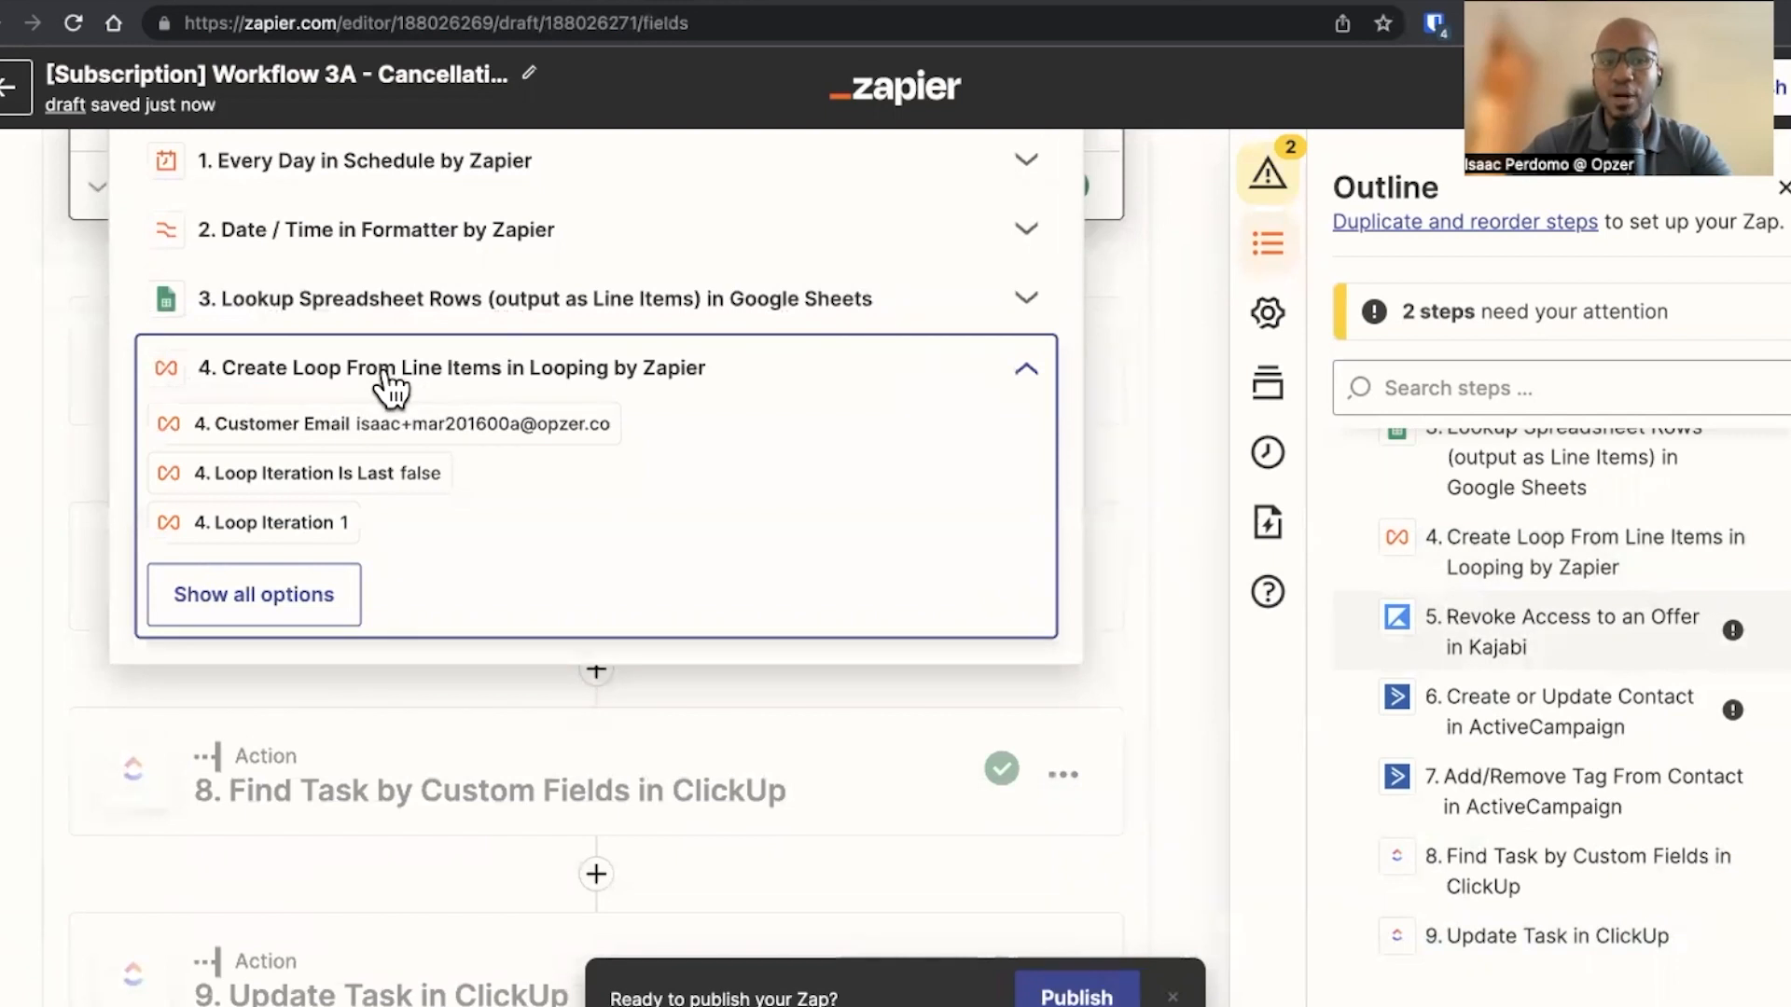
click(320, 424)
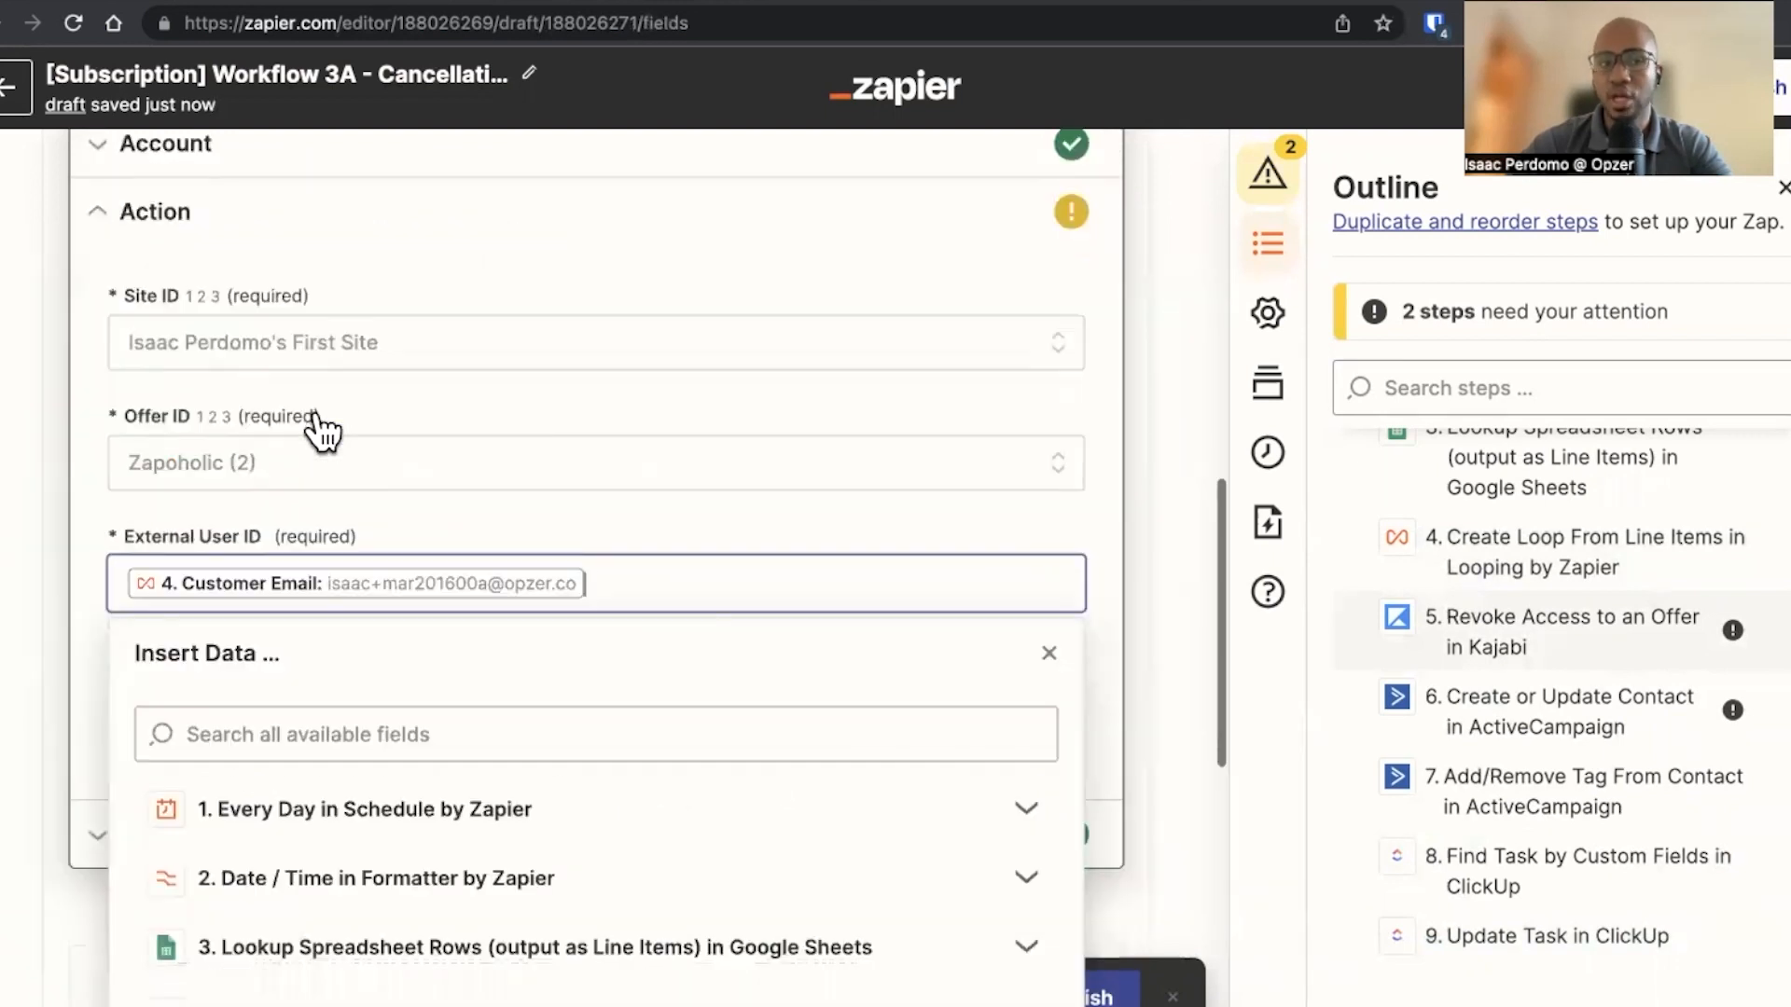
click(93, 562)
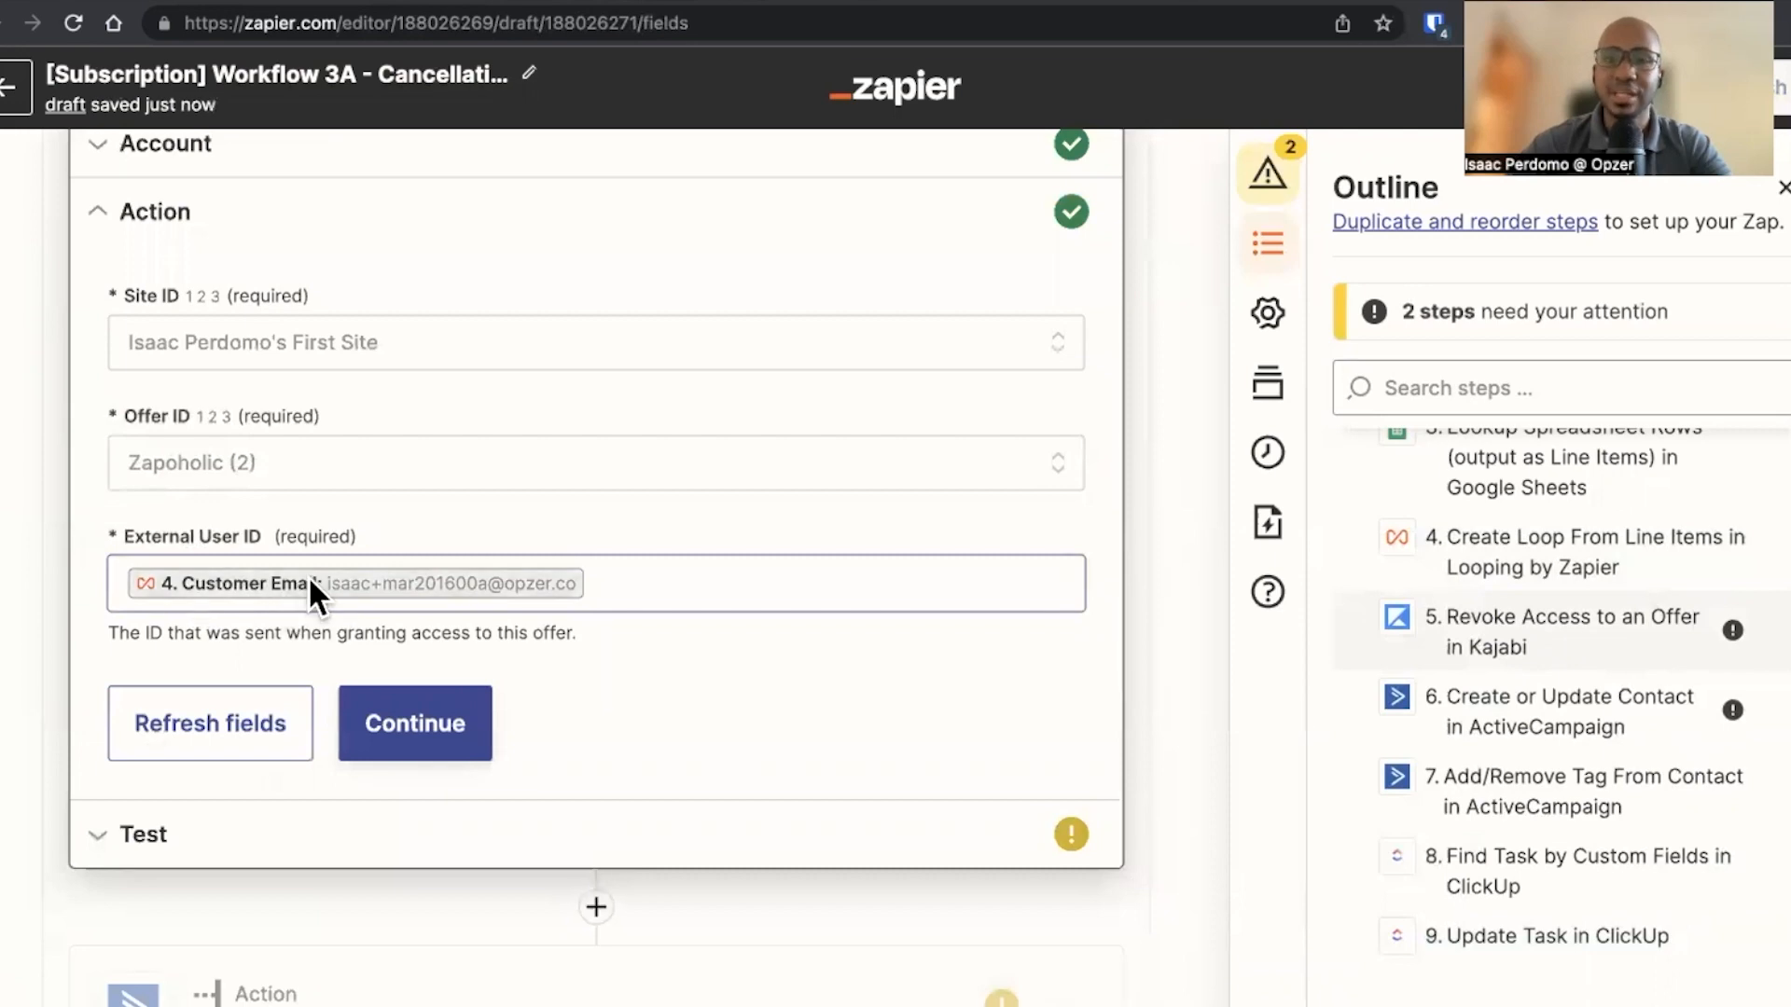
scroll(310, 580, up, 10)
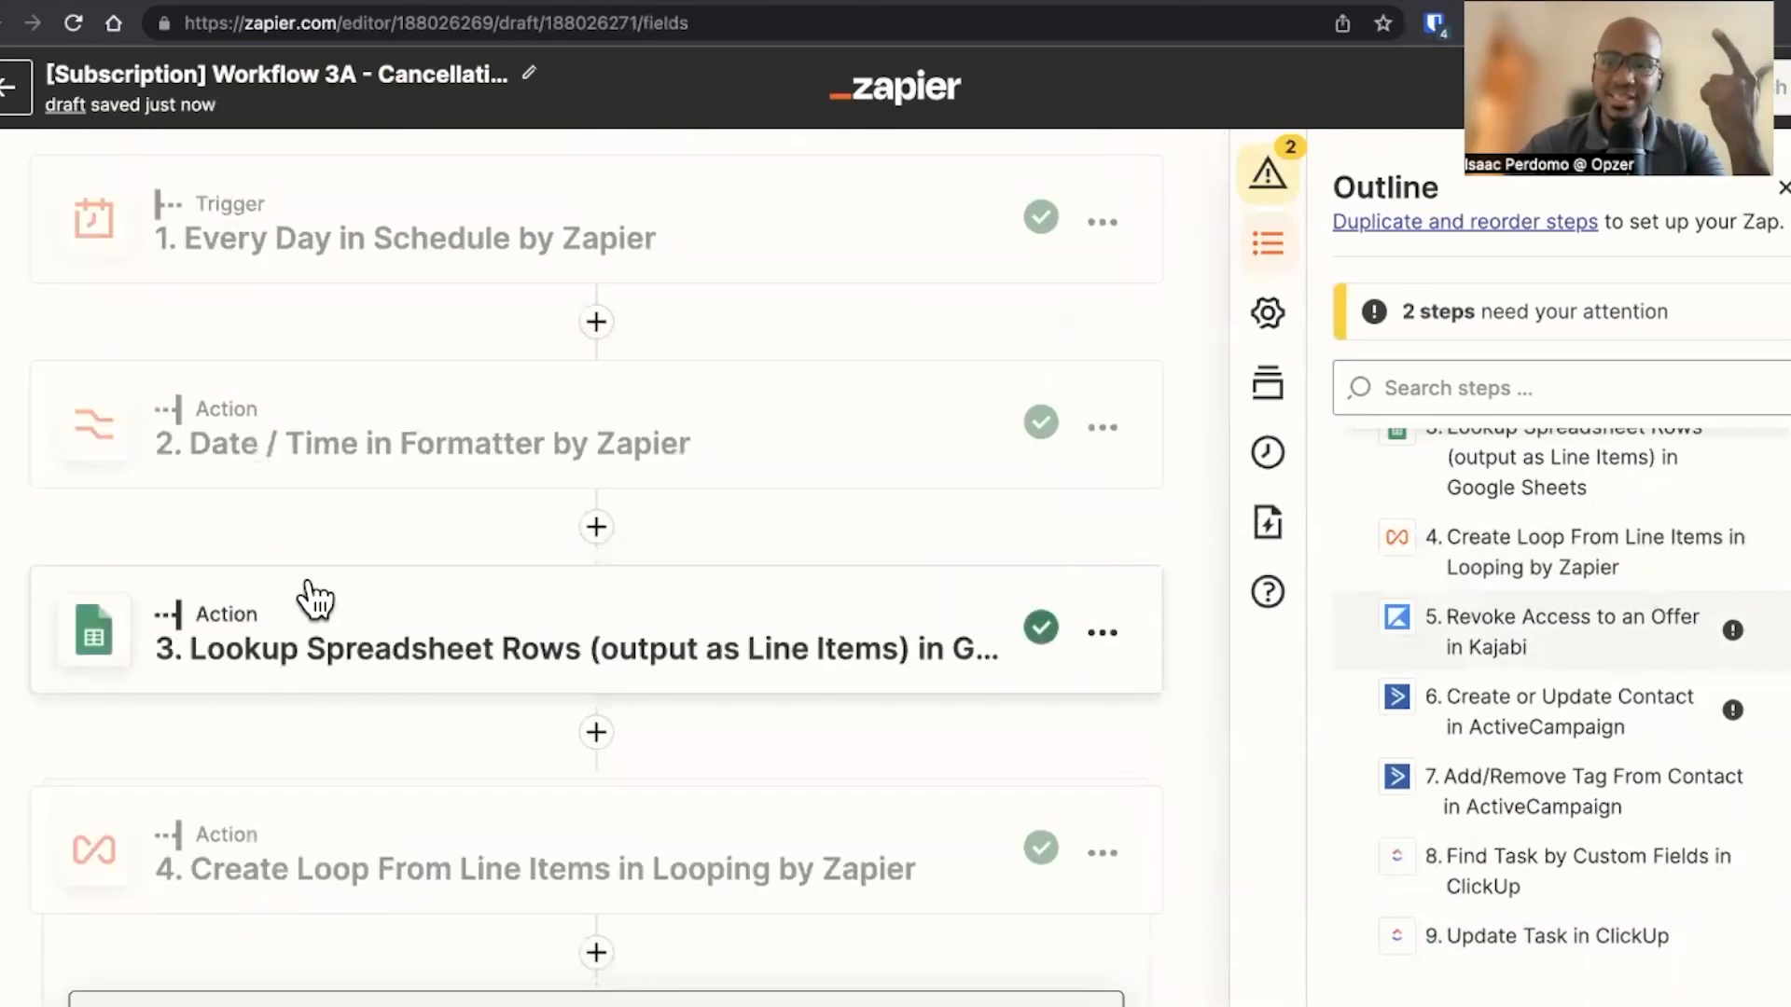
scroll(317, 599, down, 6)
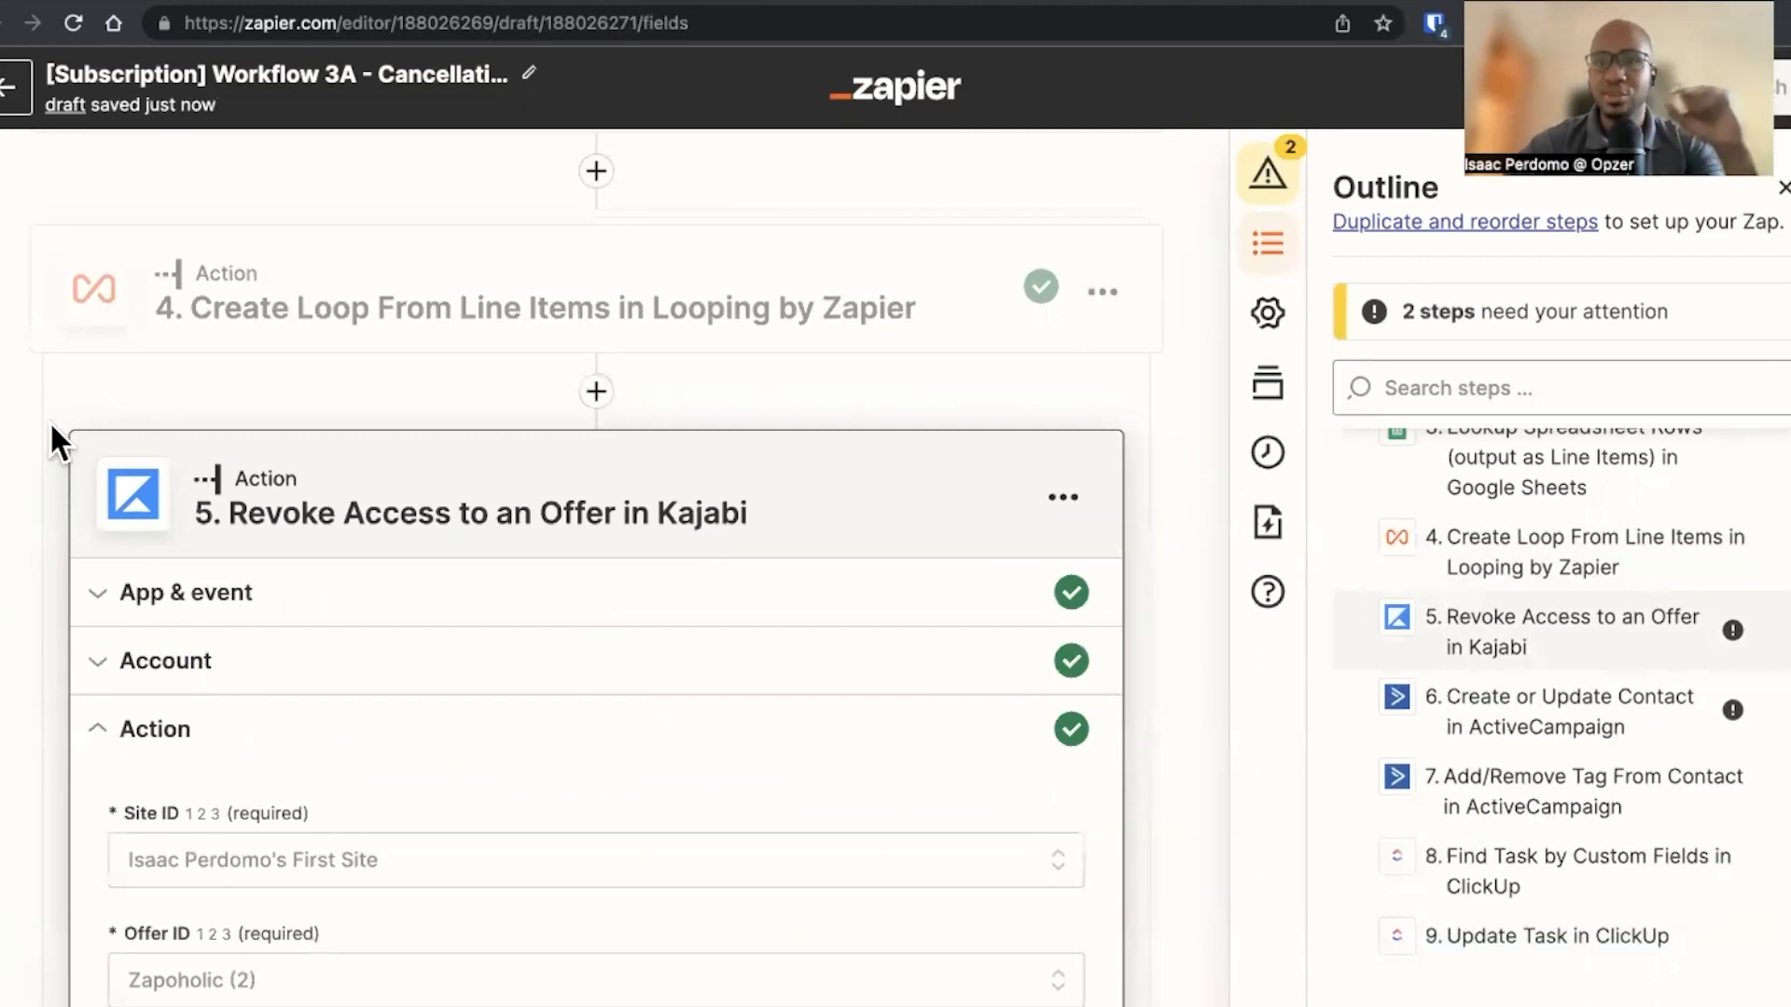
scroll(51, 425, down, 3)
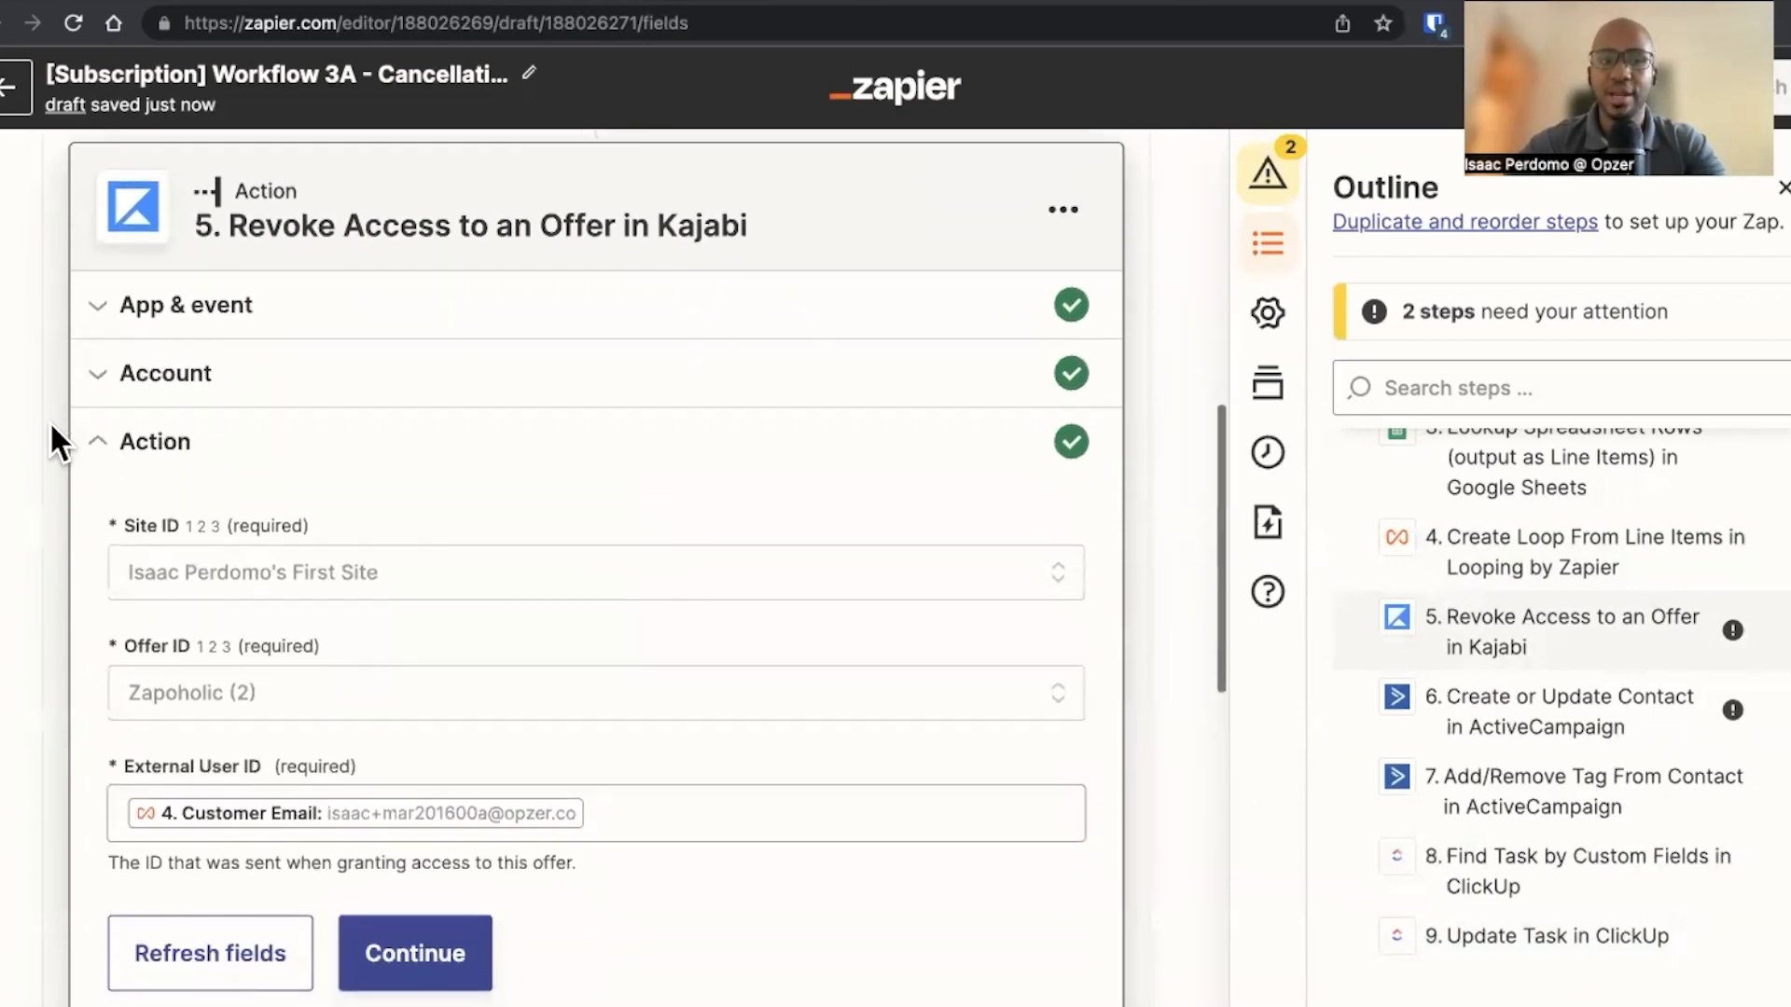
scroll(49, 737, down, 10)
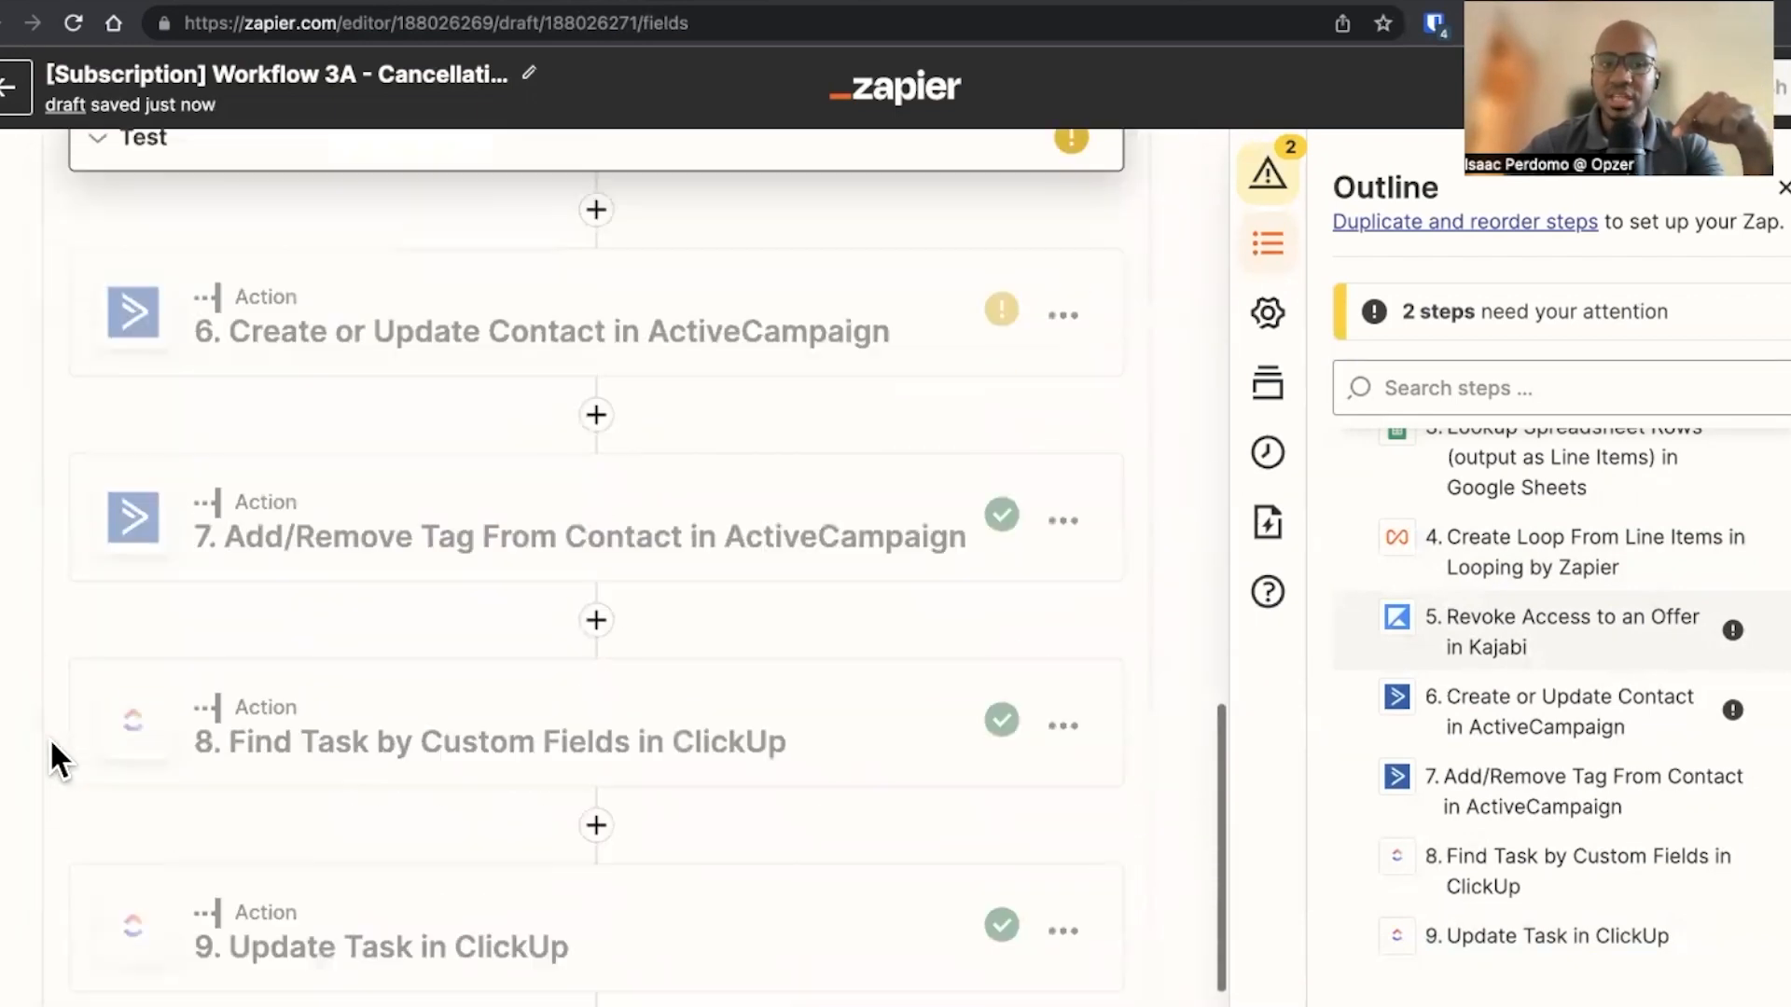
Exit the Zap editor and return to the YouTube Zaps folder list
scroll(104, 802, up, 7)
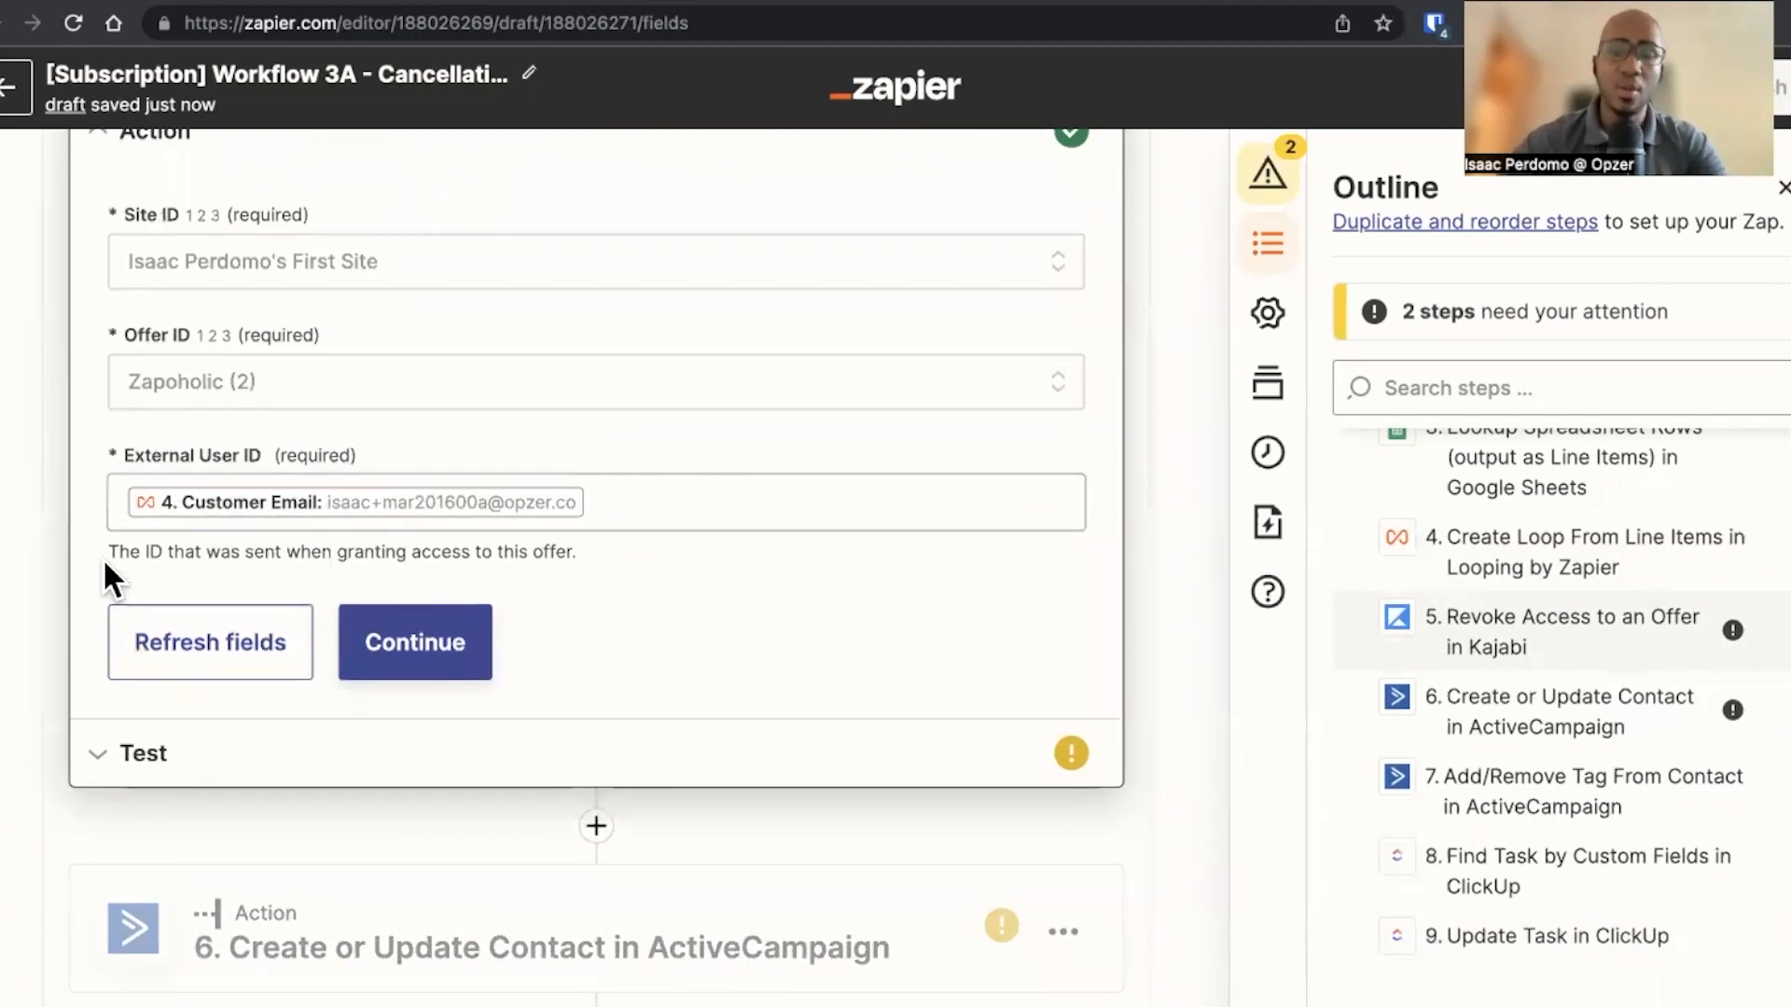
scroll(24, 537, up, 2)
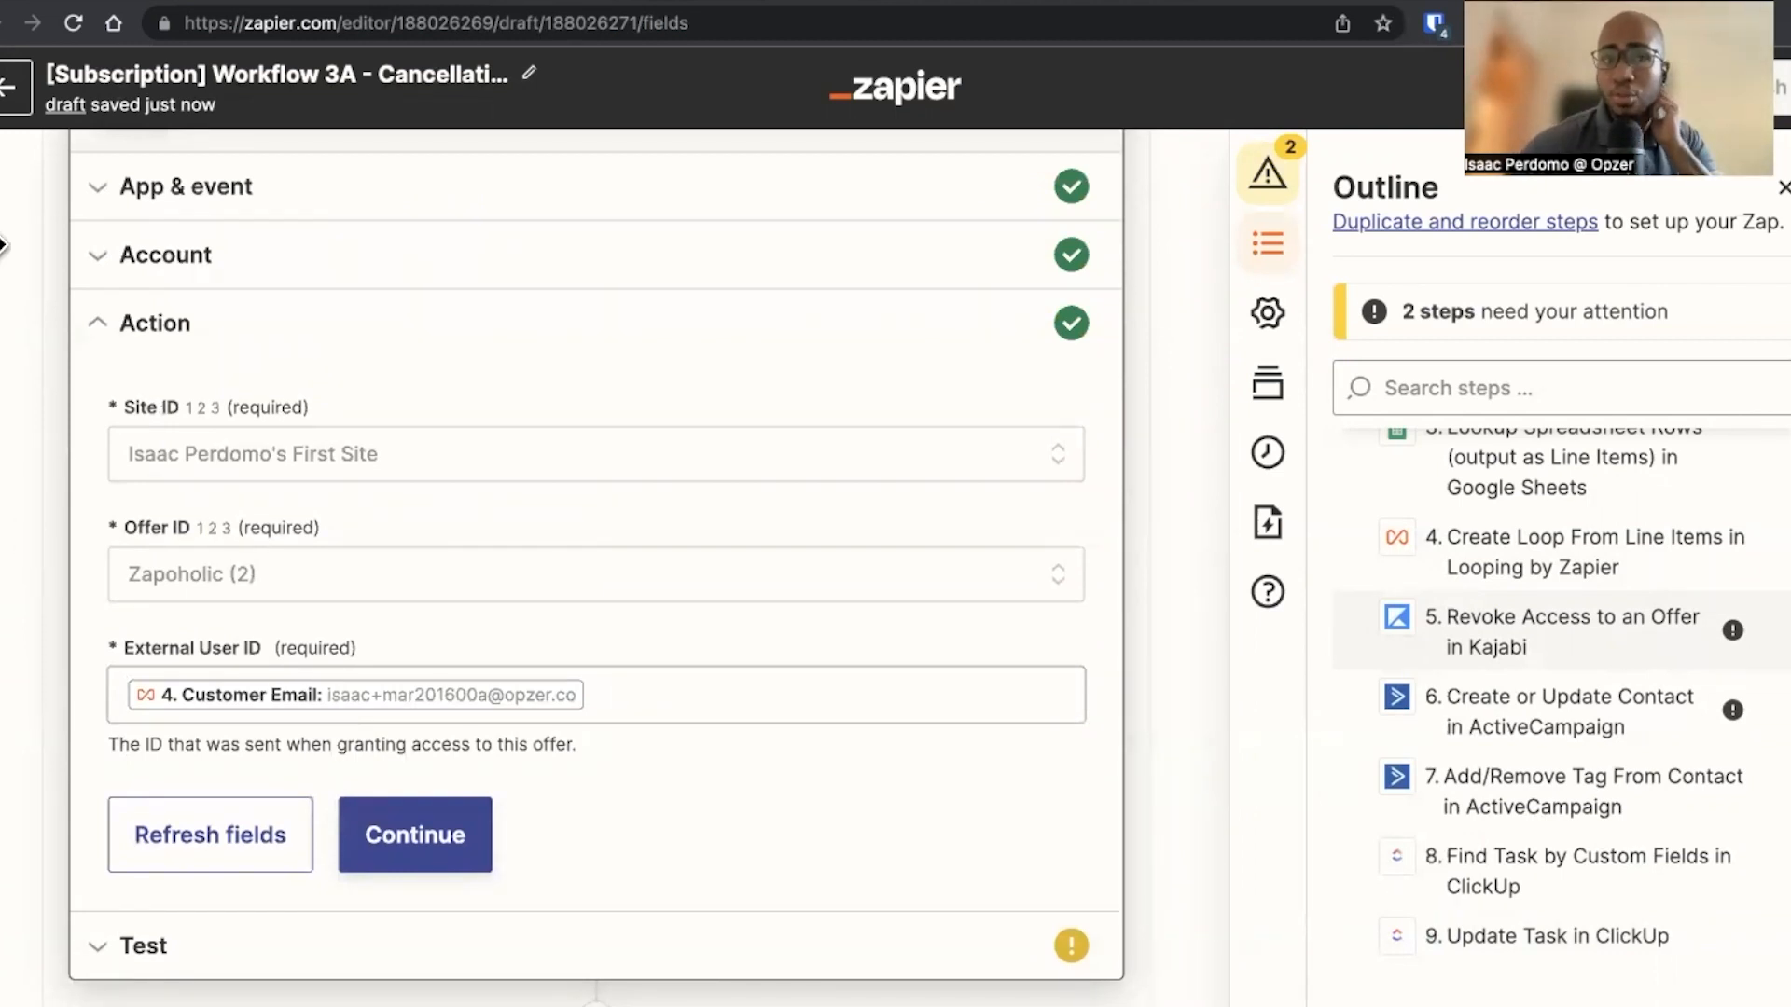
click(11, 102)
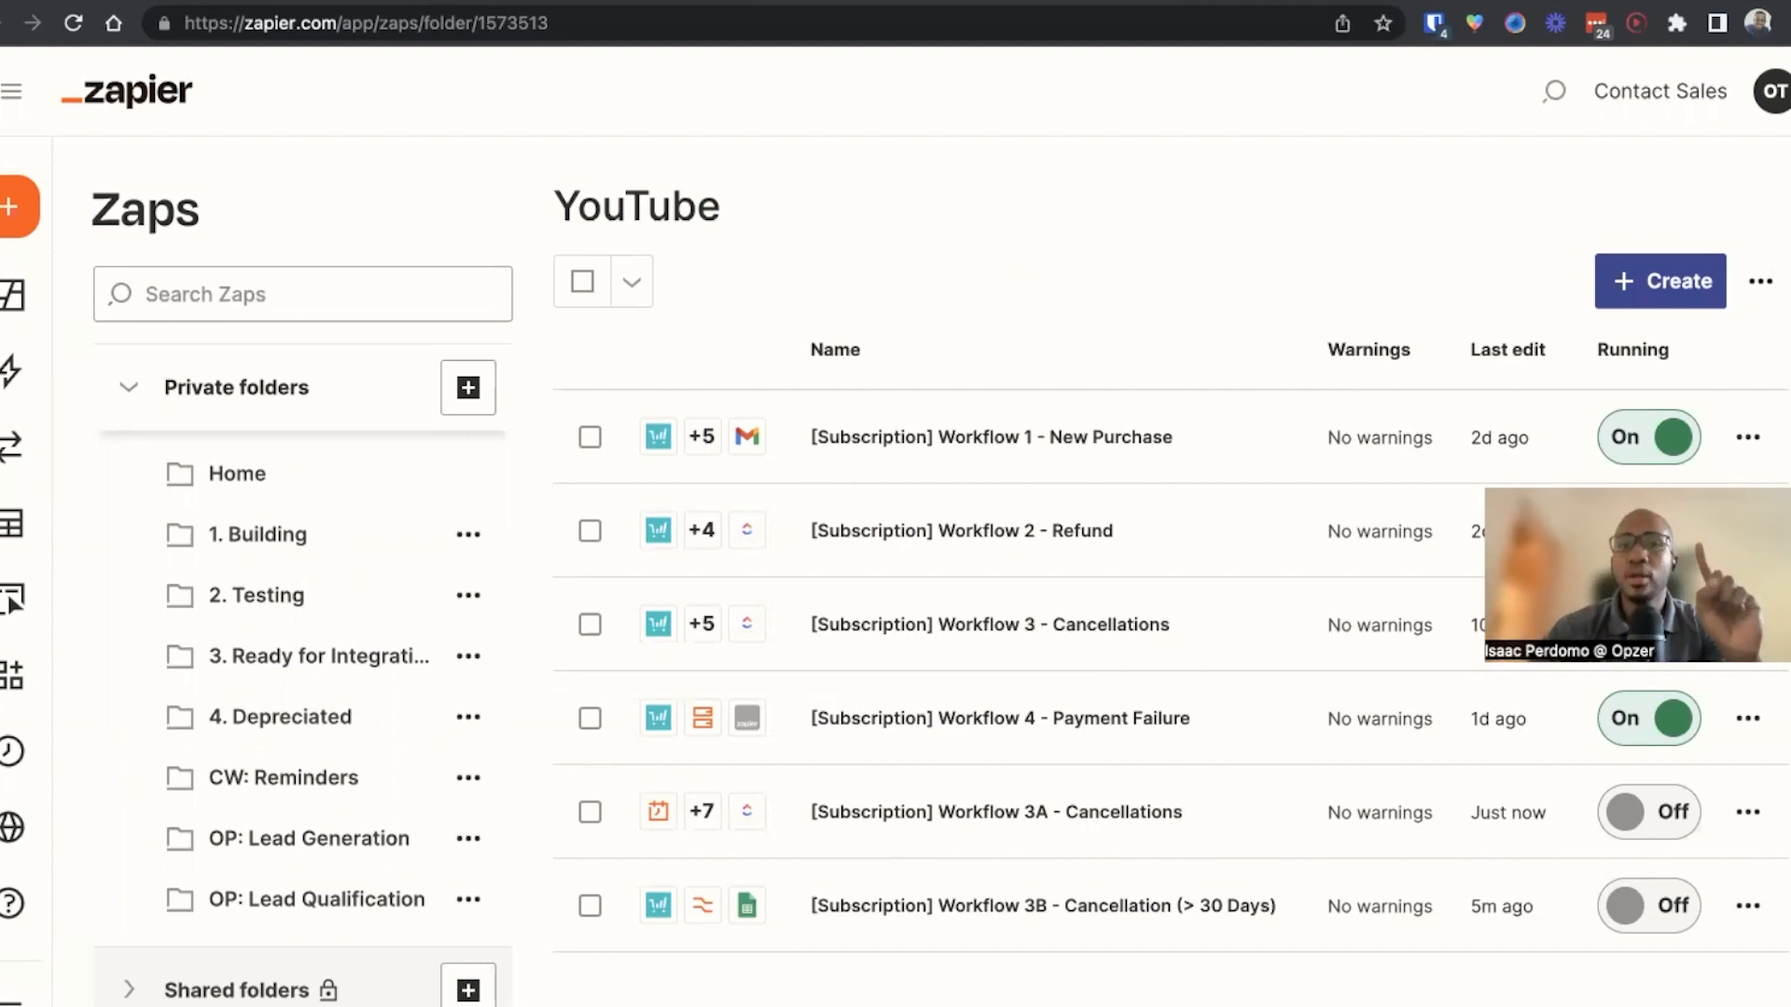
Open ThriveCart in a new tab, go to the transactions list, and view the first order's subscription management options
key(ctrl+t)
text(thrive)
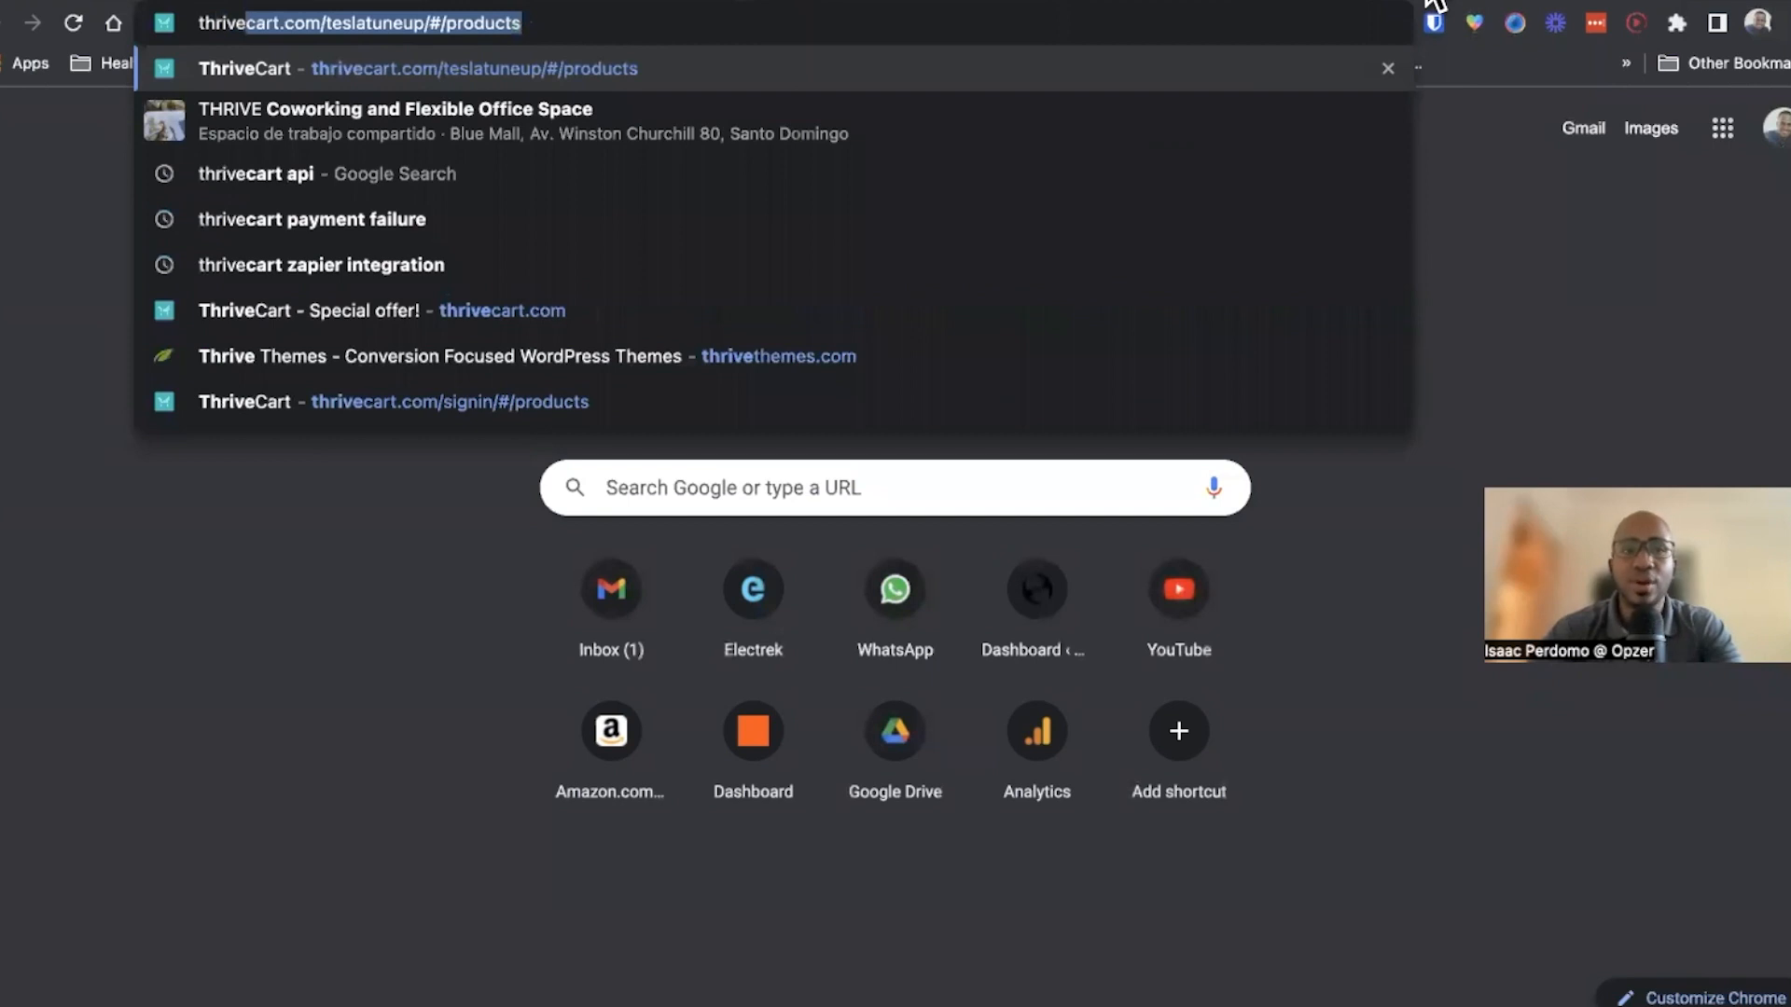
key(Return)
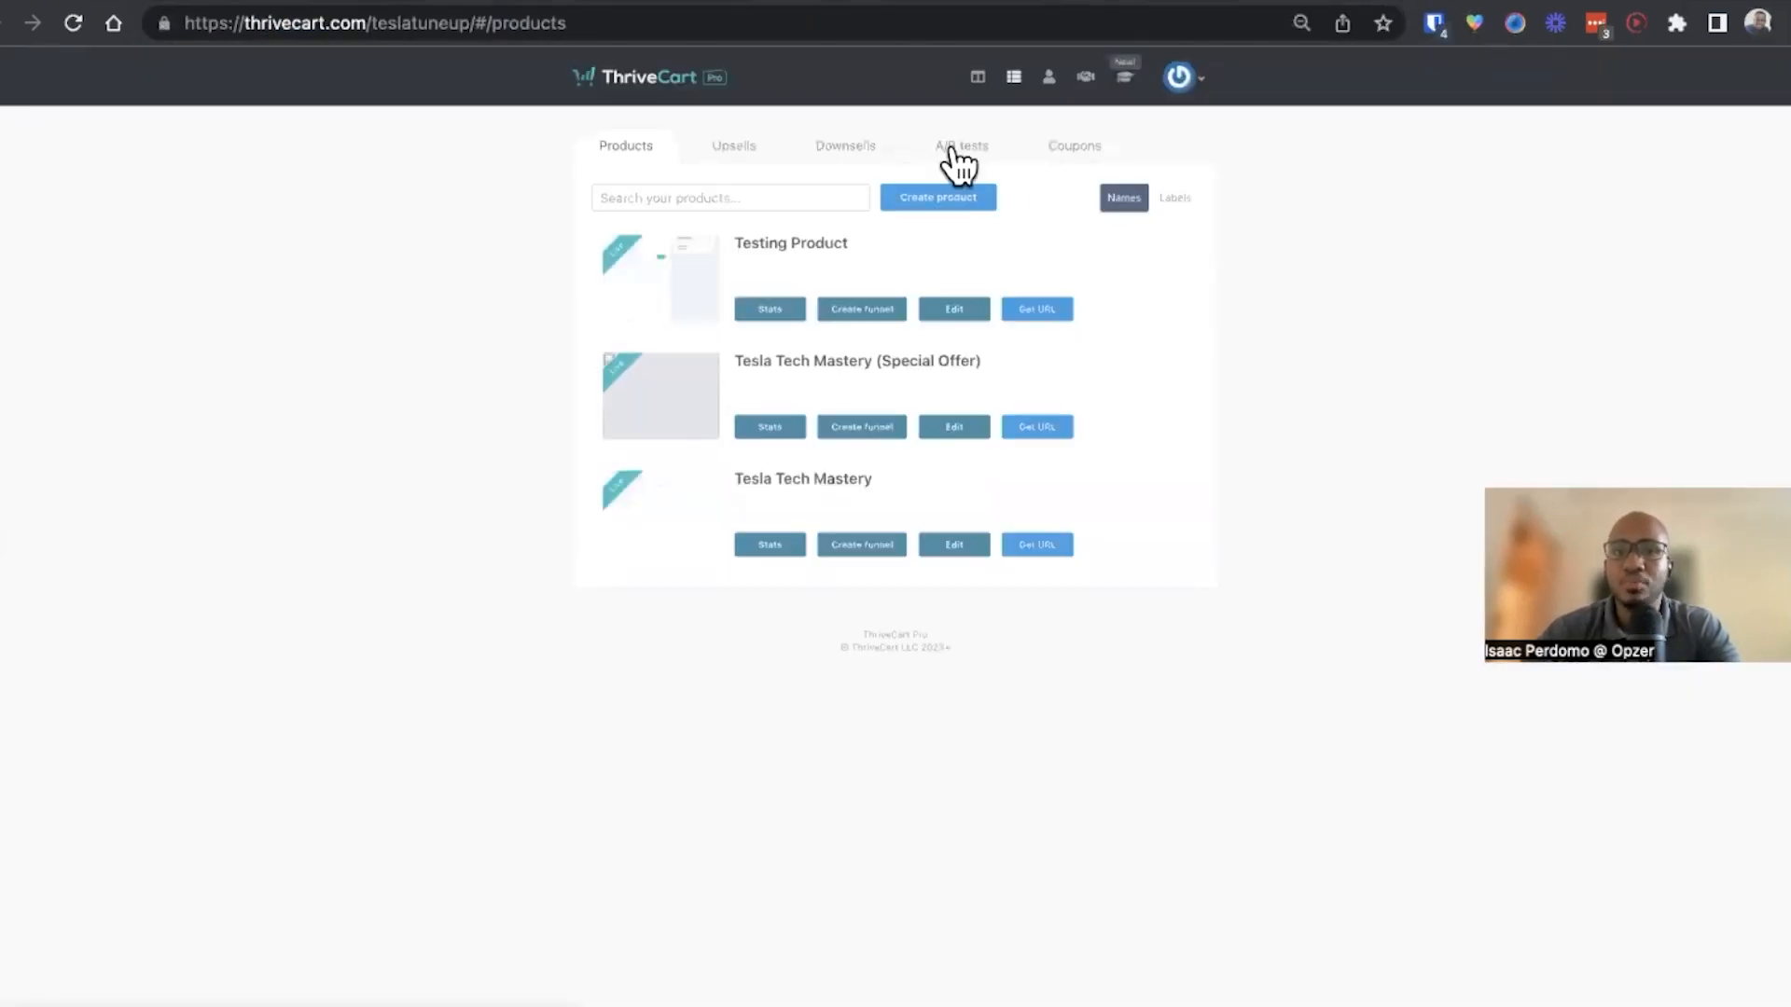
click(1049, 92)
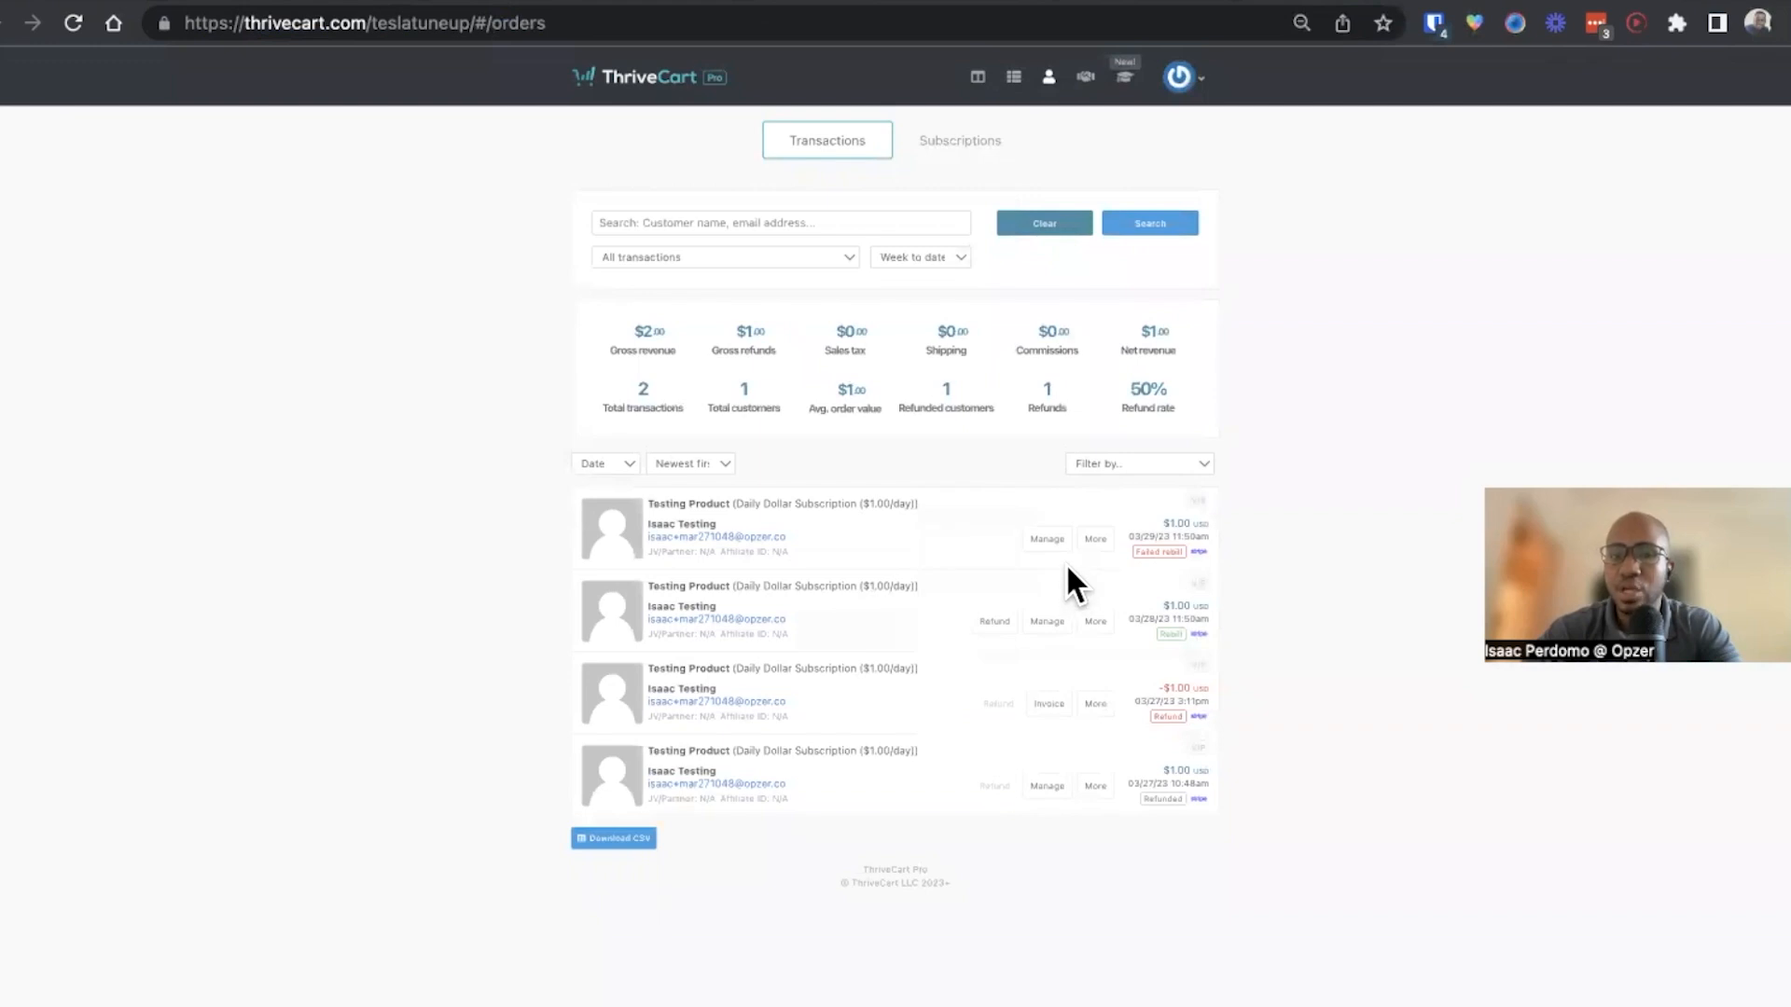
click(1048, 541)
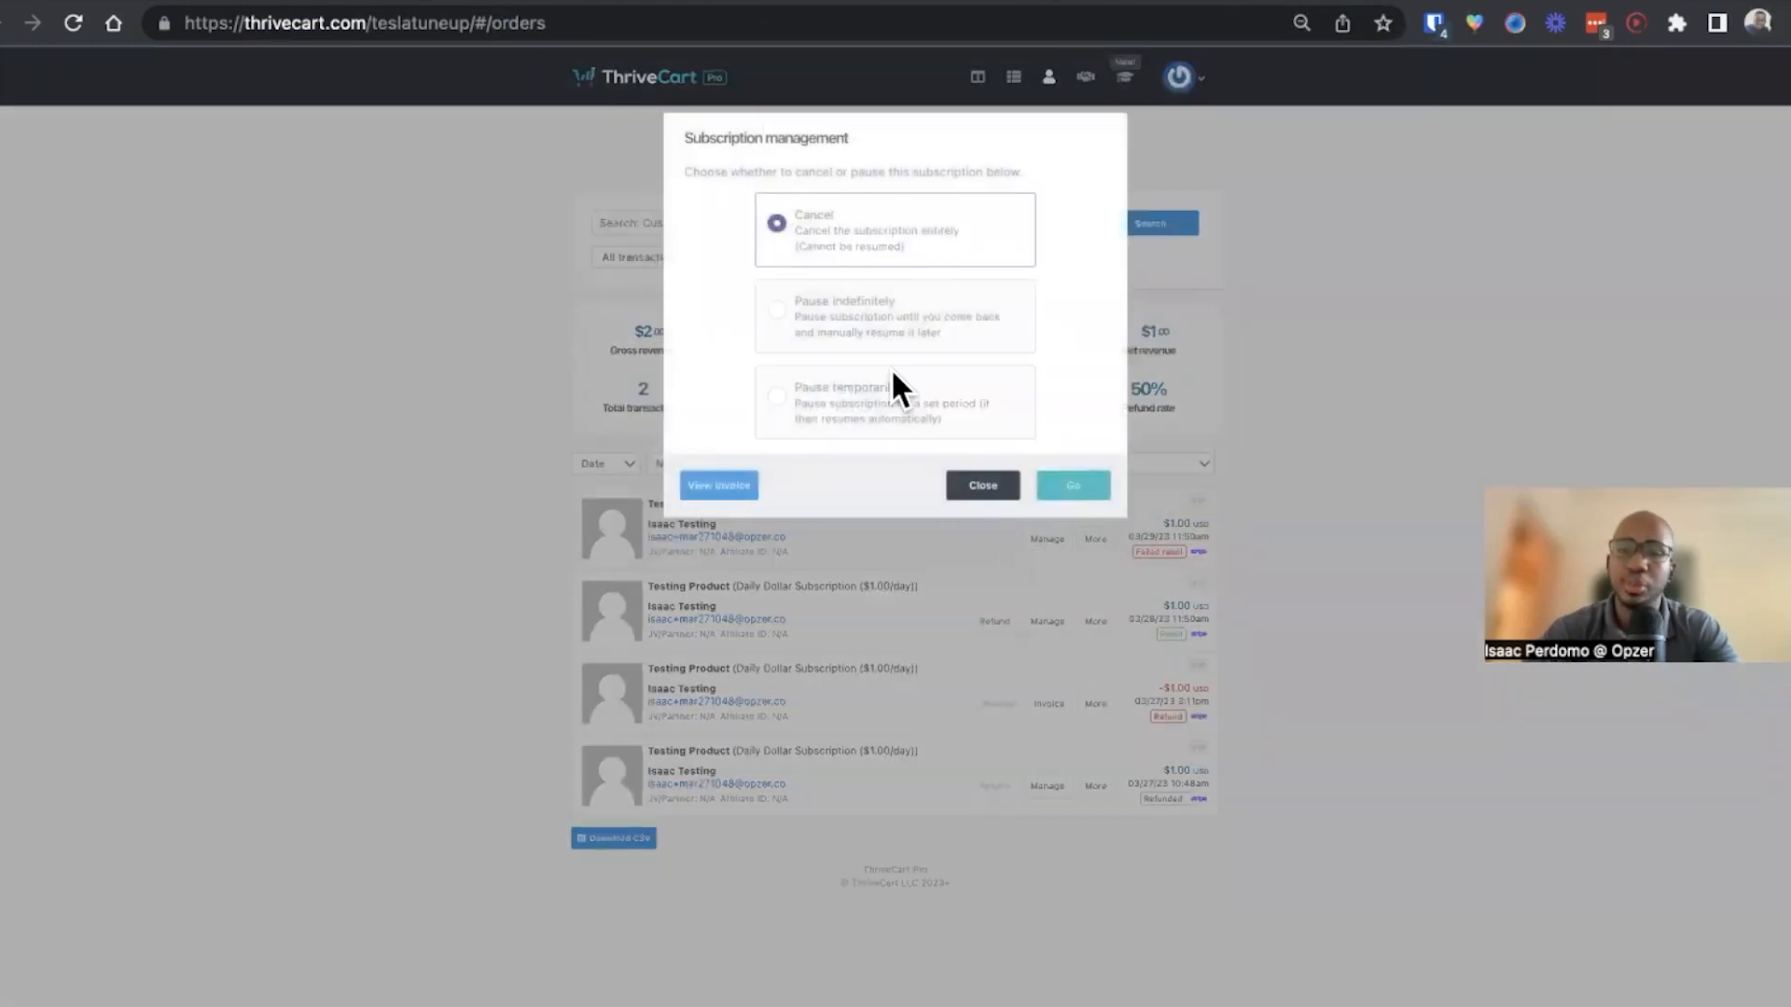
click(975, 492)
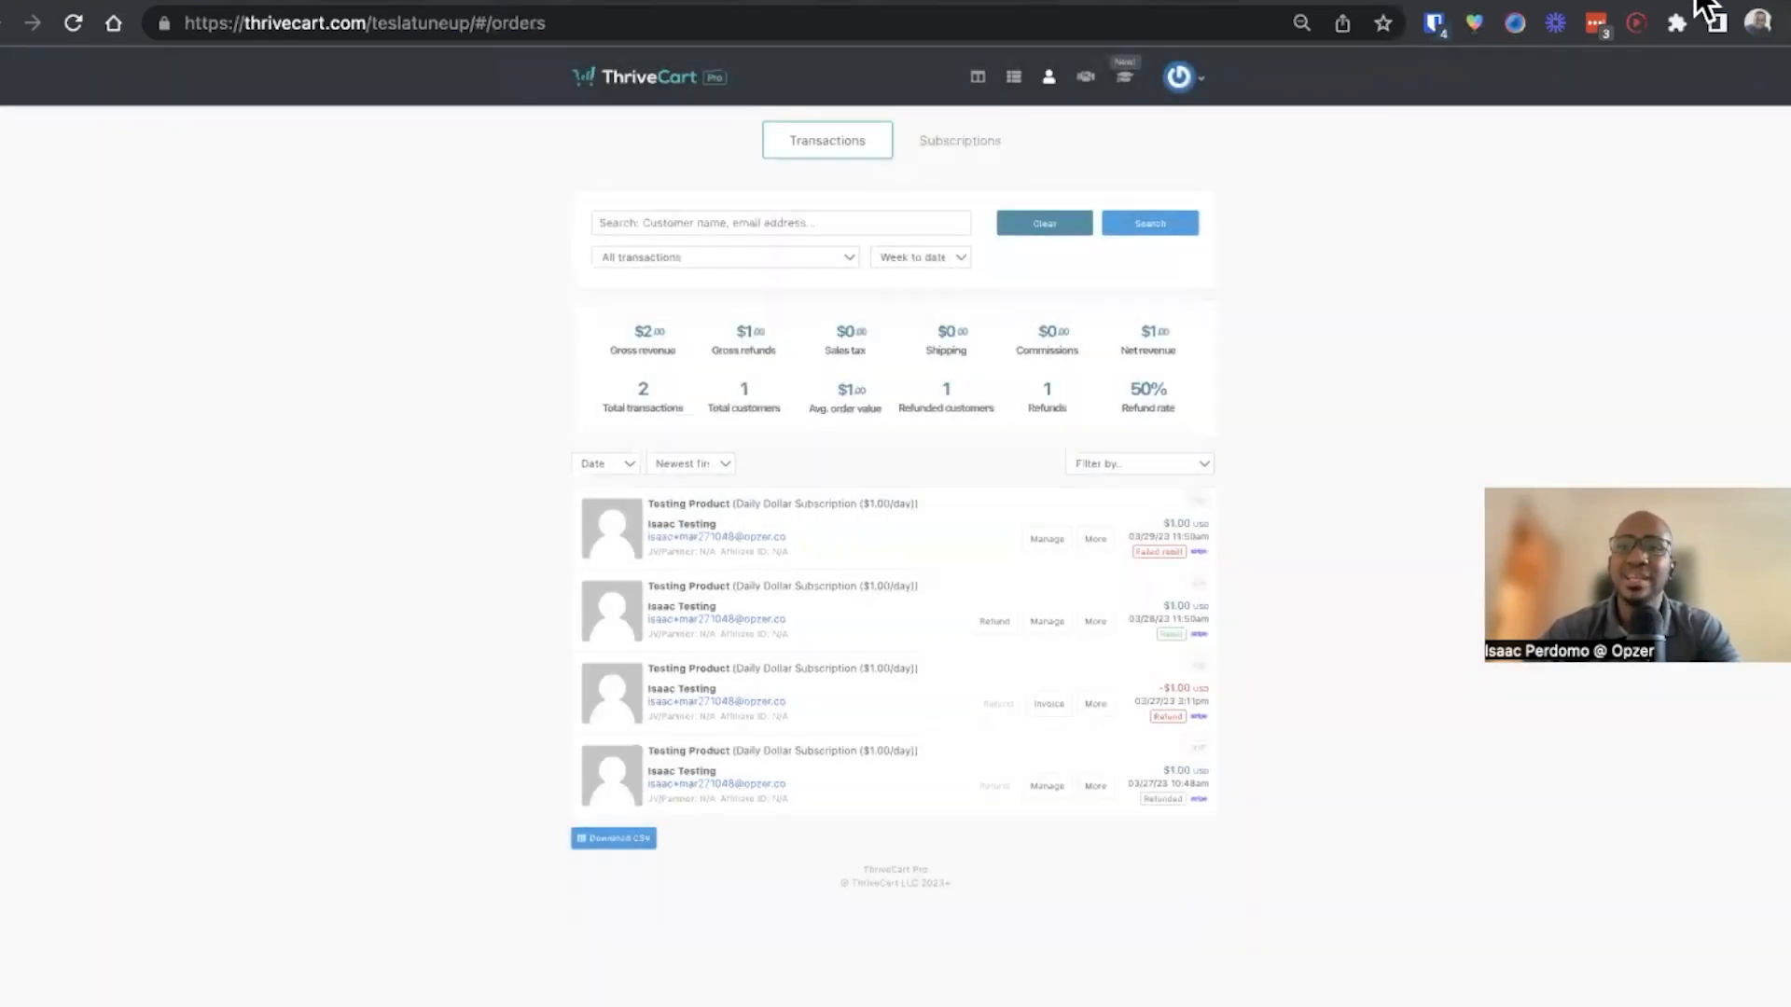
Open Gmail in a new tab and read the ThriveCart sale notification email for invoice 000000028
key(super+t)
text(gm)
key(Return)
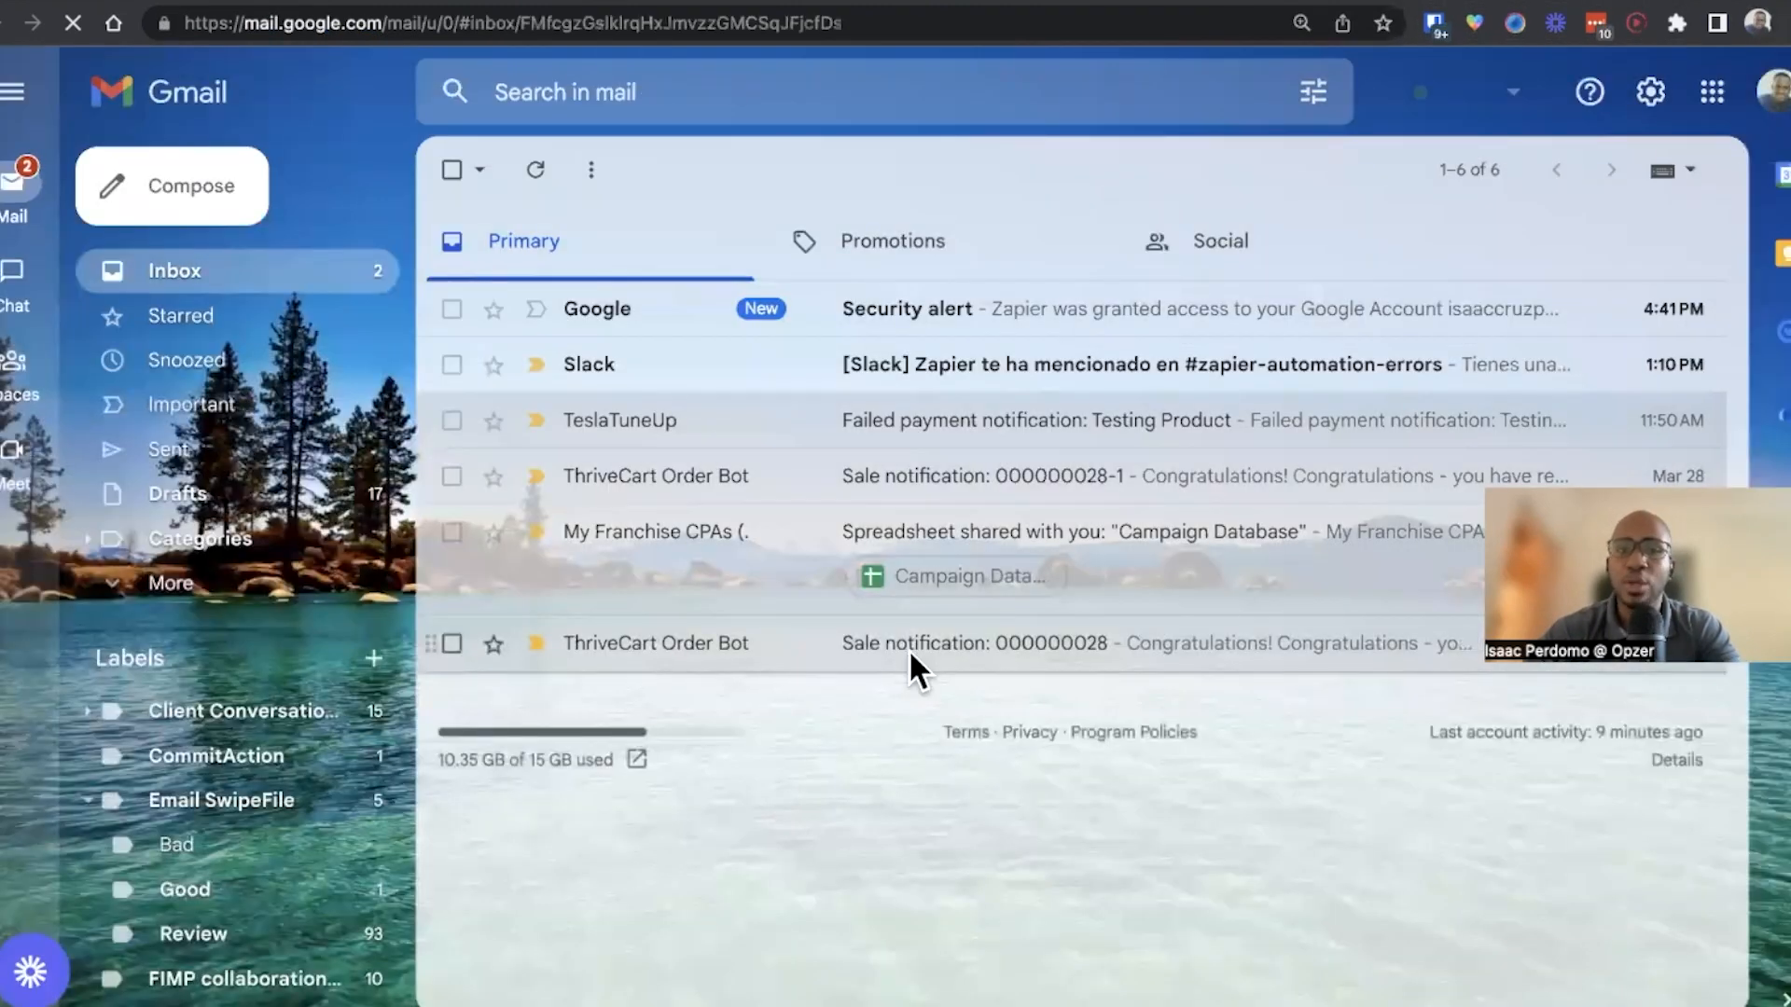
click(910, 658)
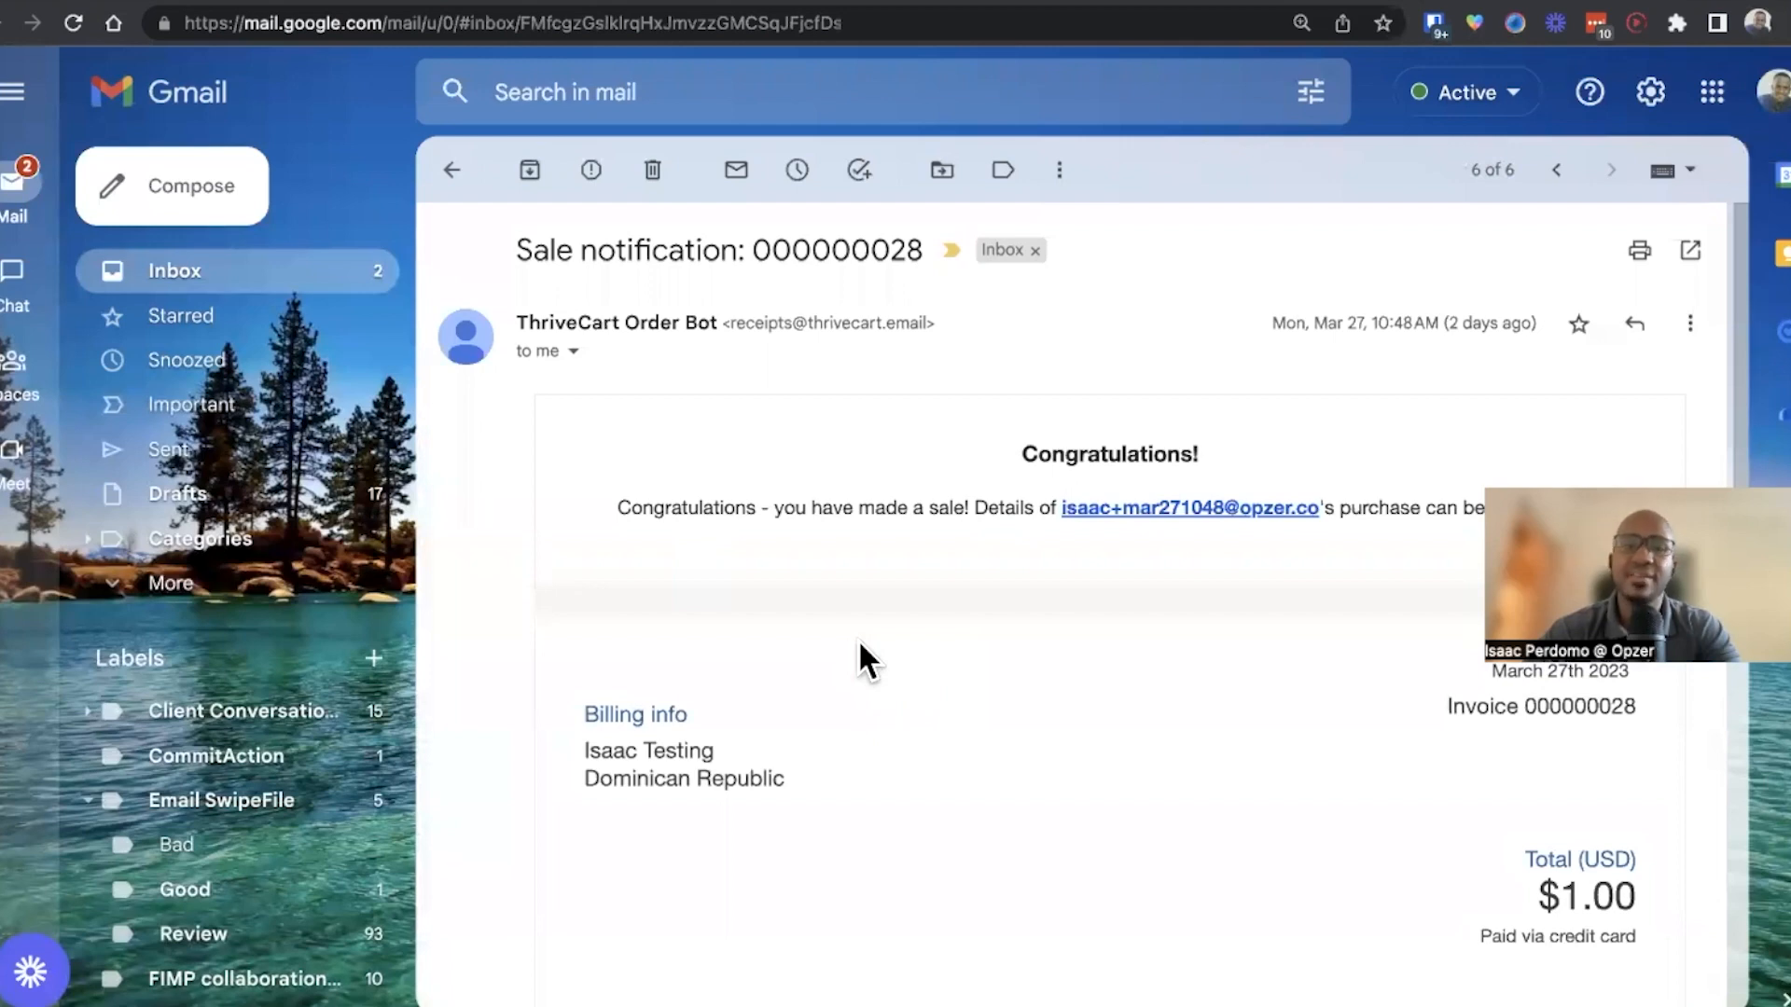
scroll(860, 643, down, 10)
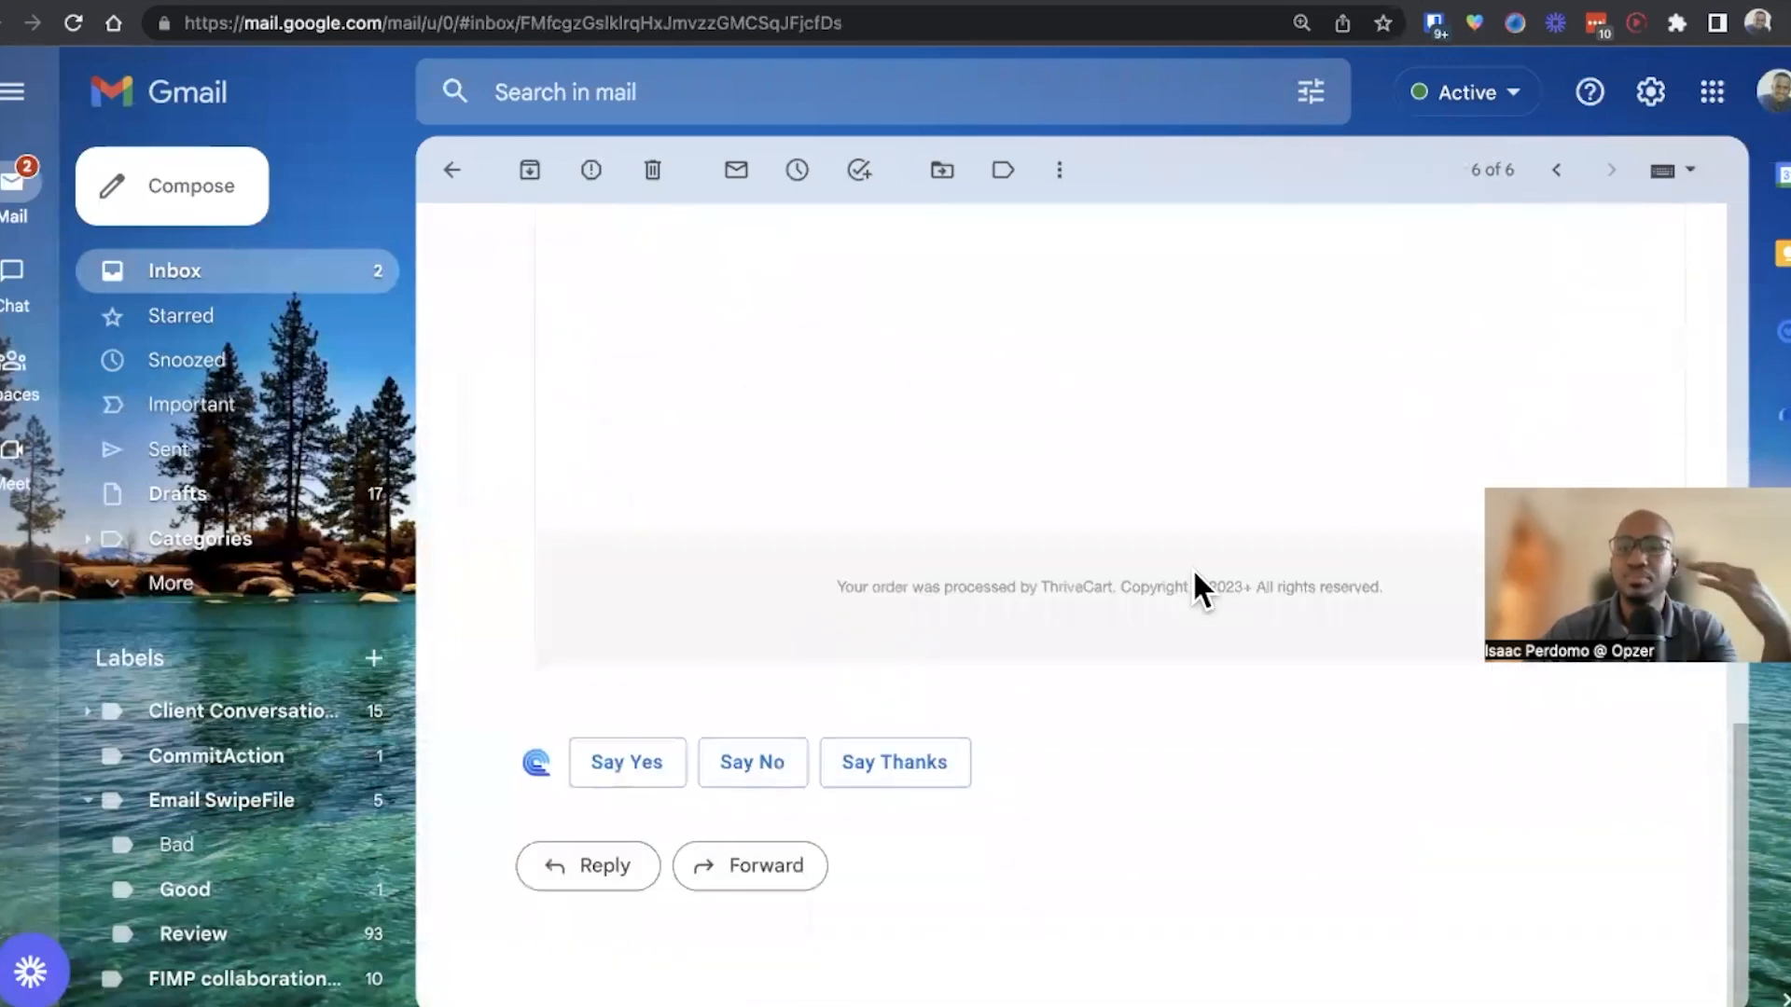
scroll(1192, 571, up, 2)
scroll(1222, 569, up, 12)
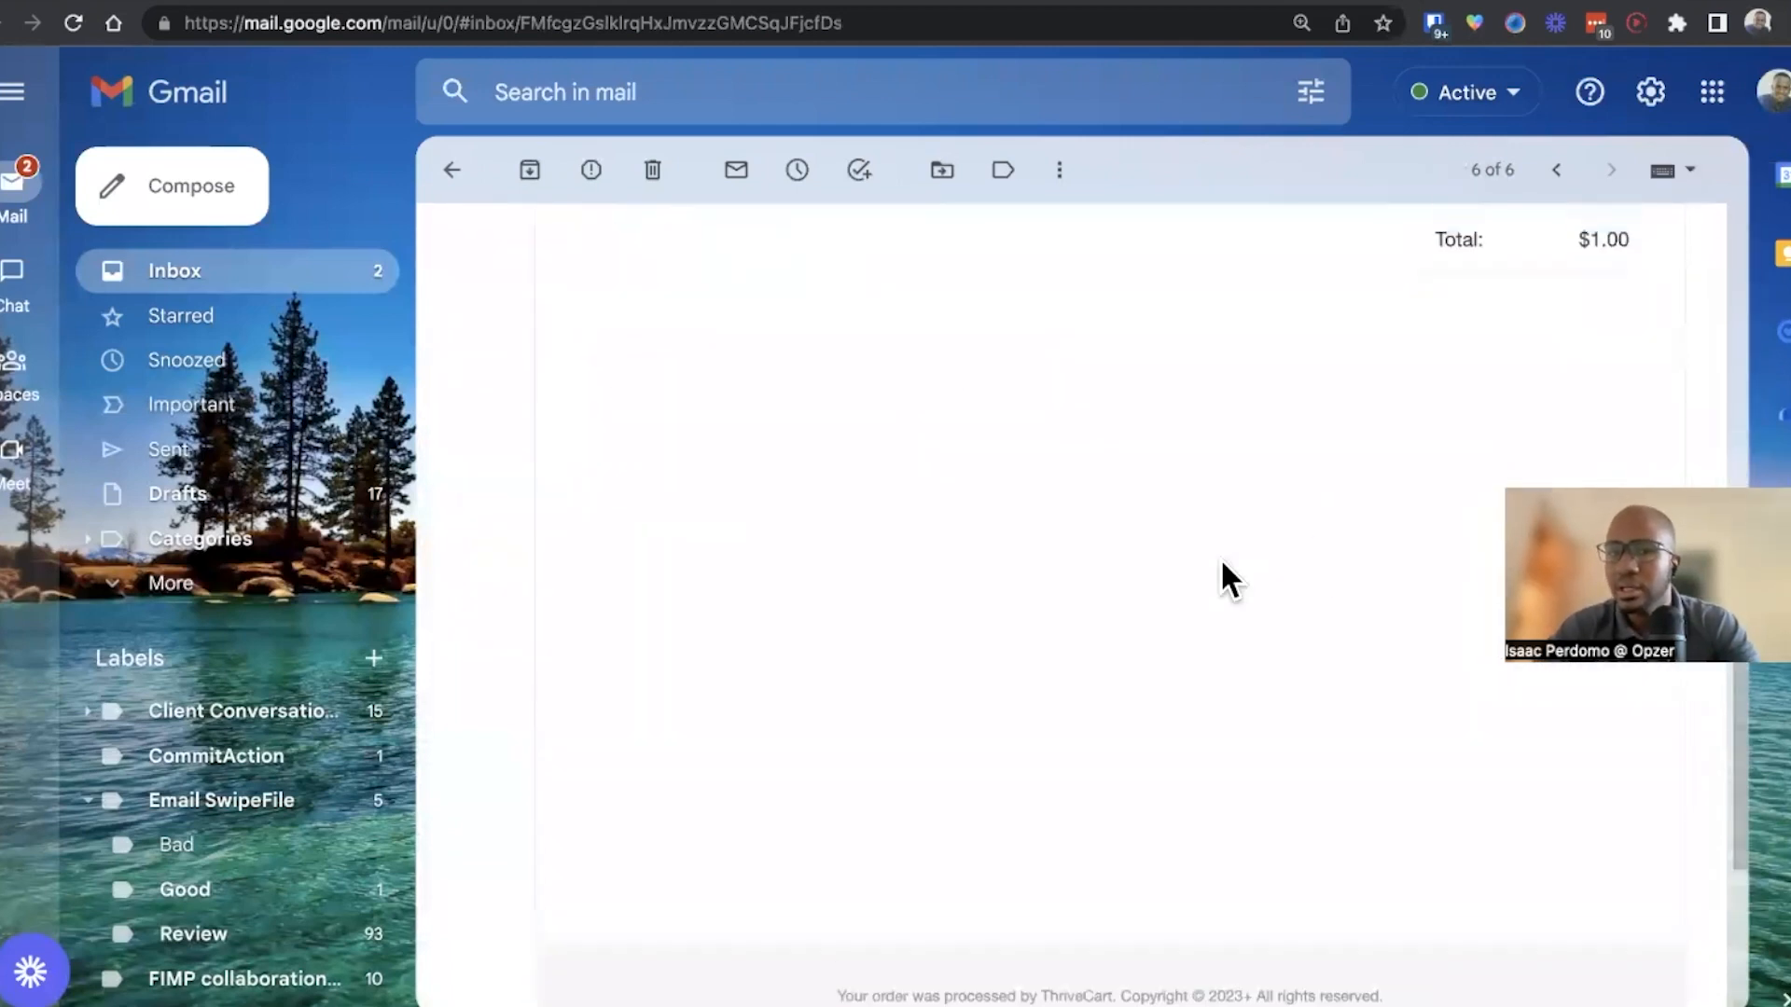
click(451, 170)
Switch to the other Google account's inbox and search its mail for 000000028
click(1774, 92)
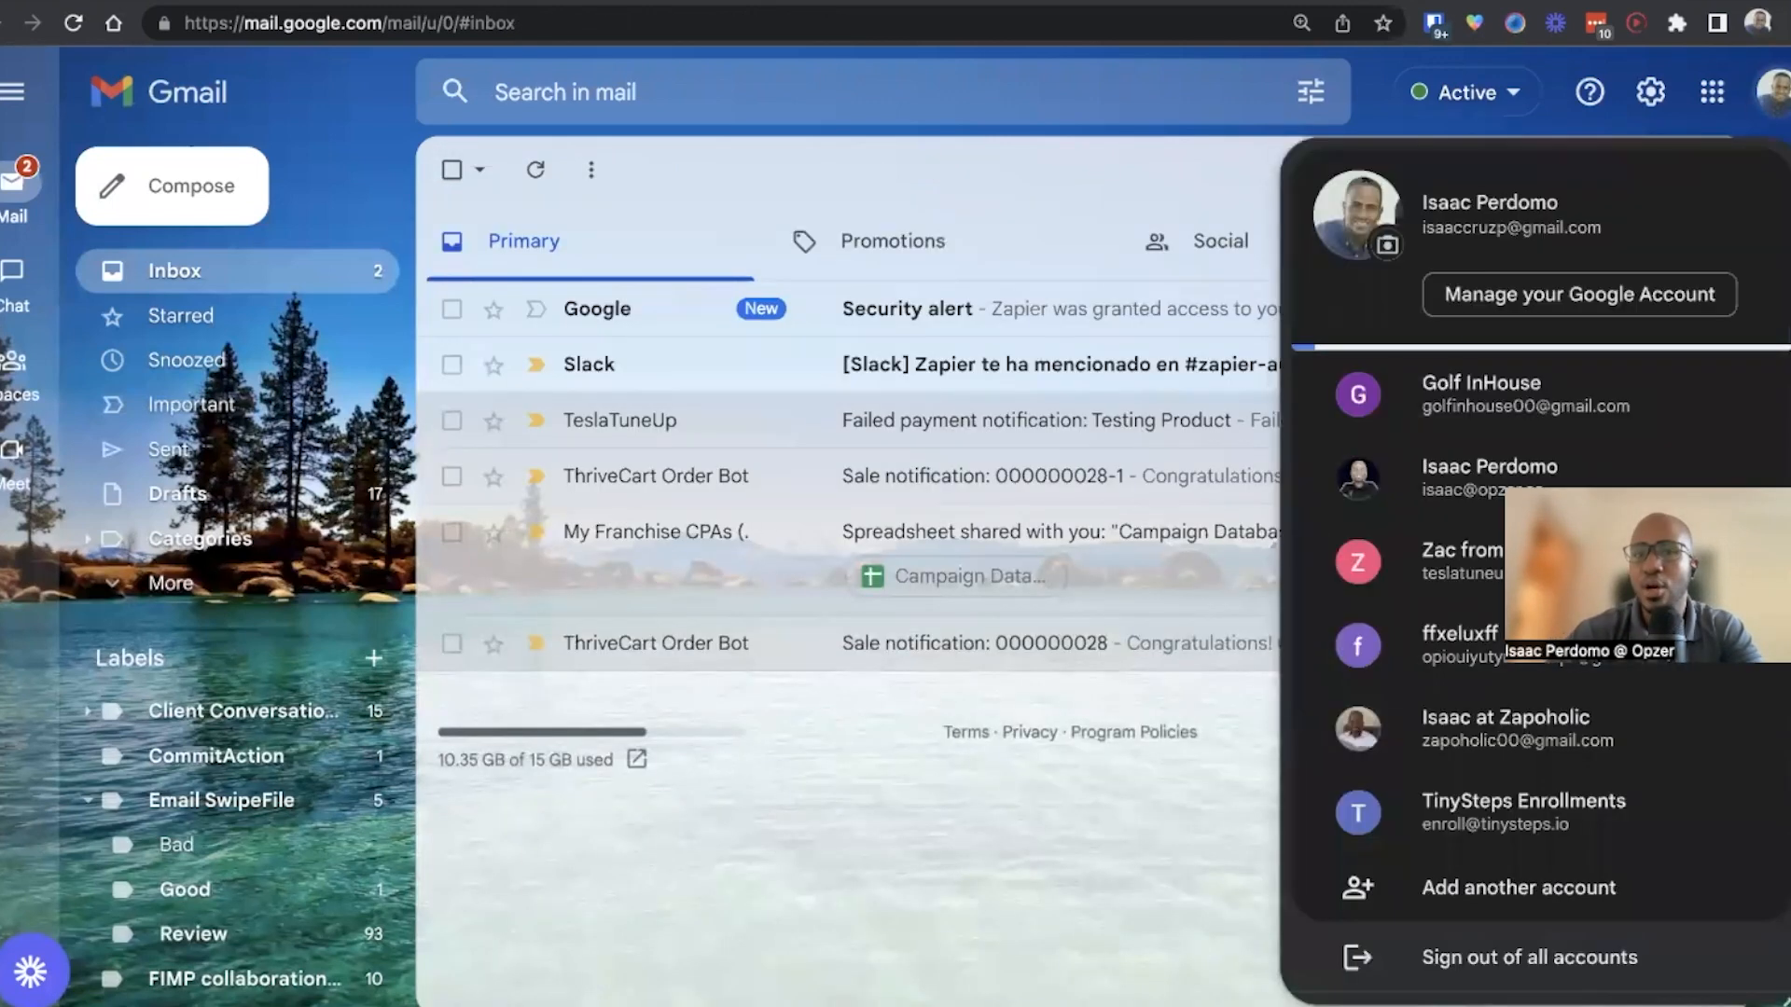
click(1431, 501)
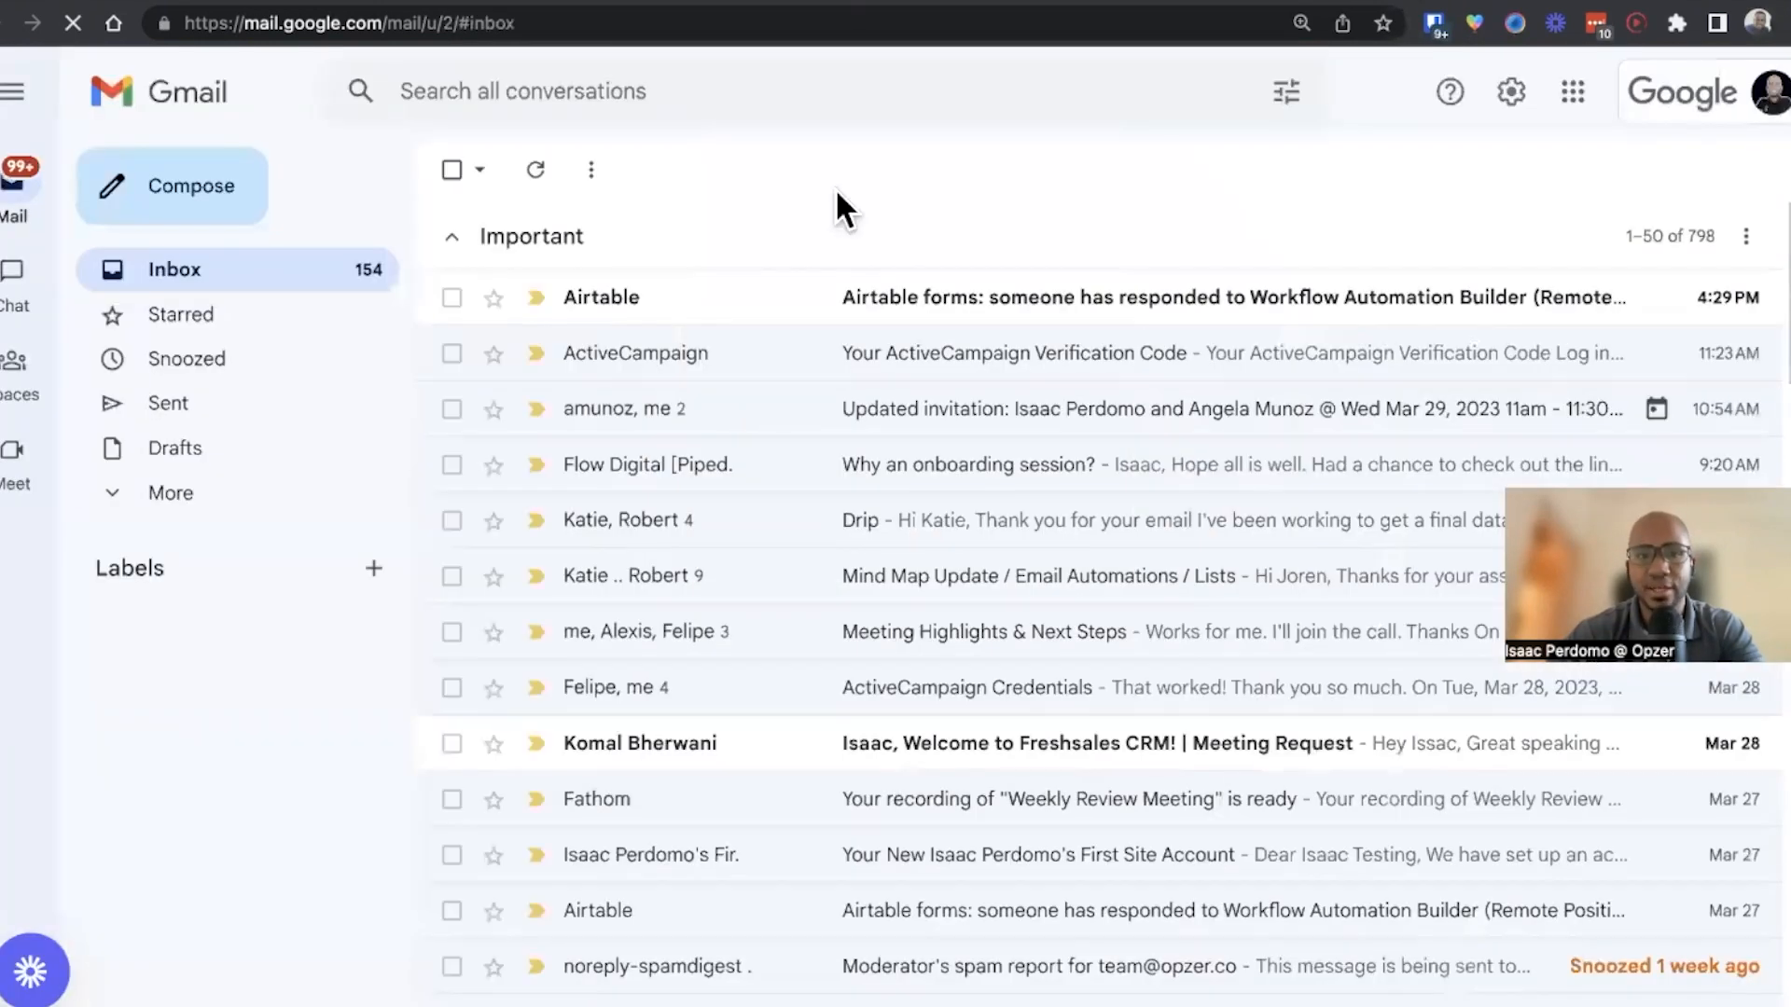
click(773, 90)
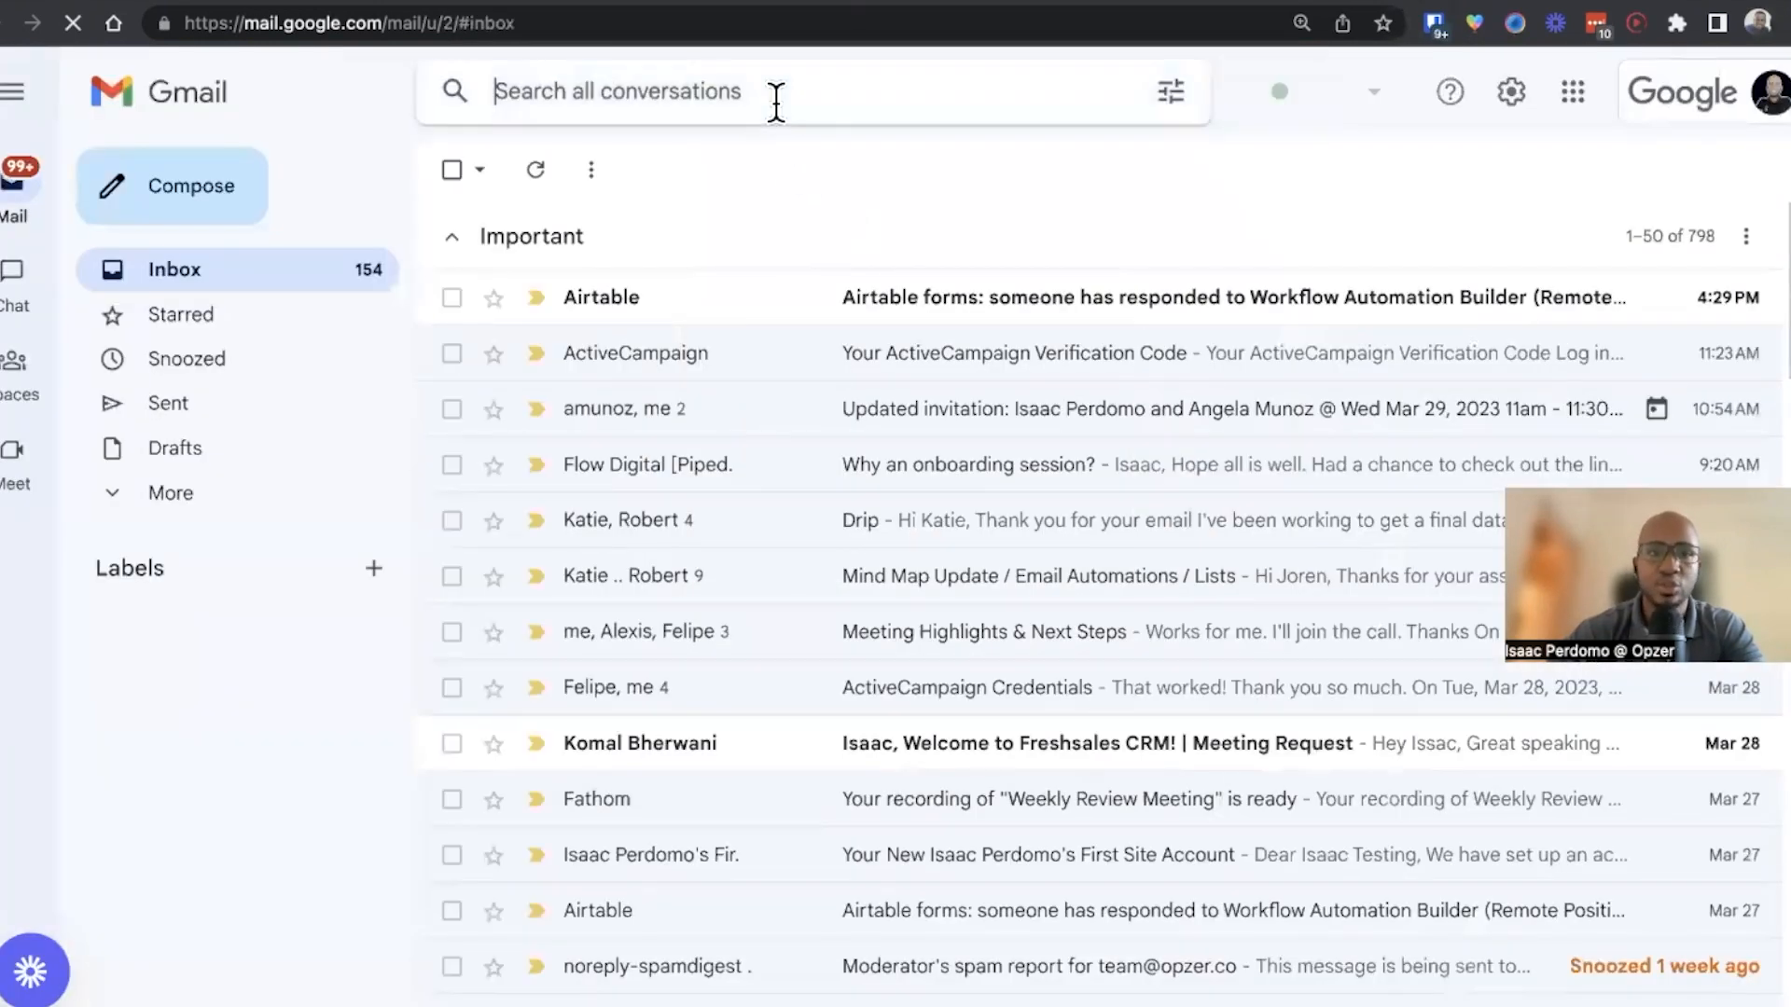
text(O)
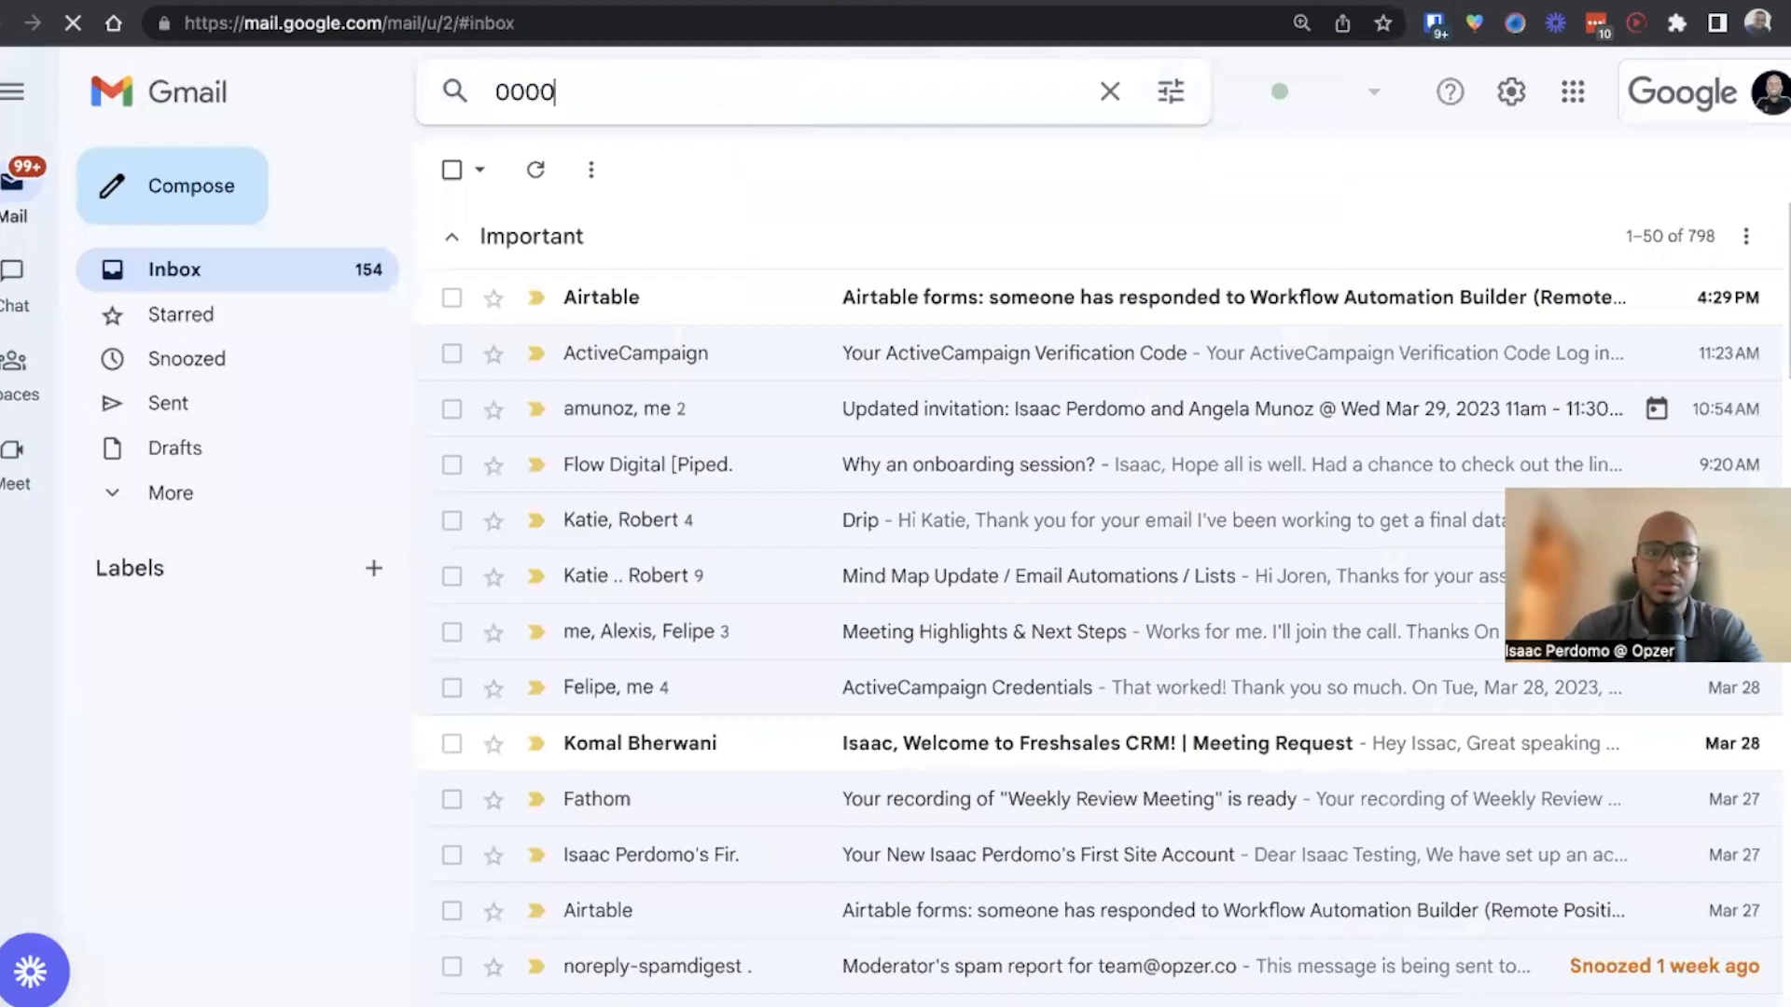
text(00028)
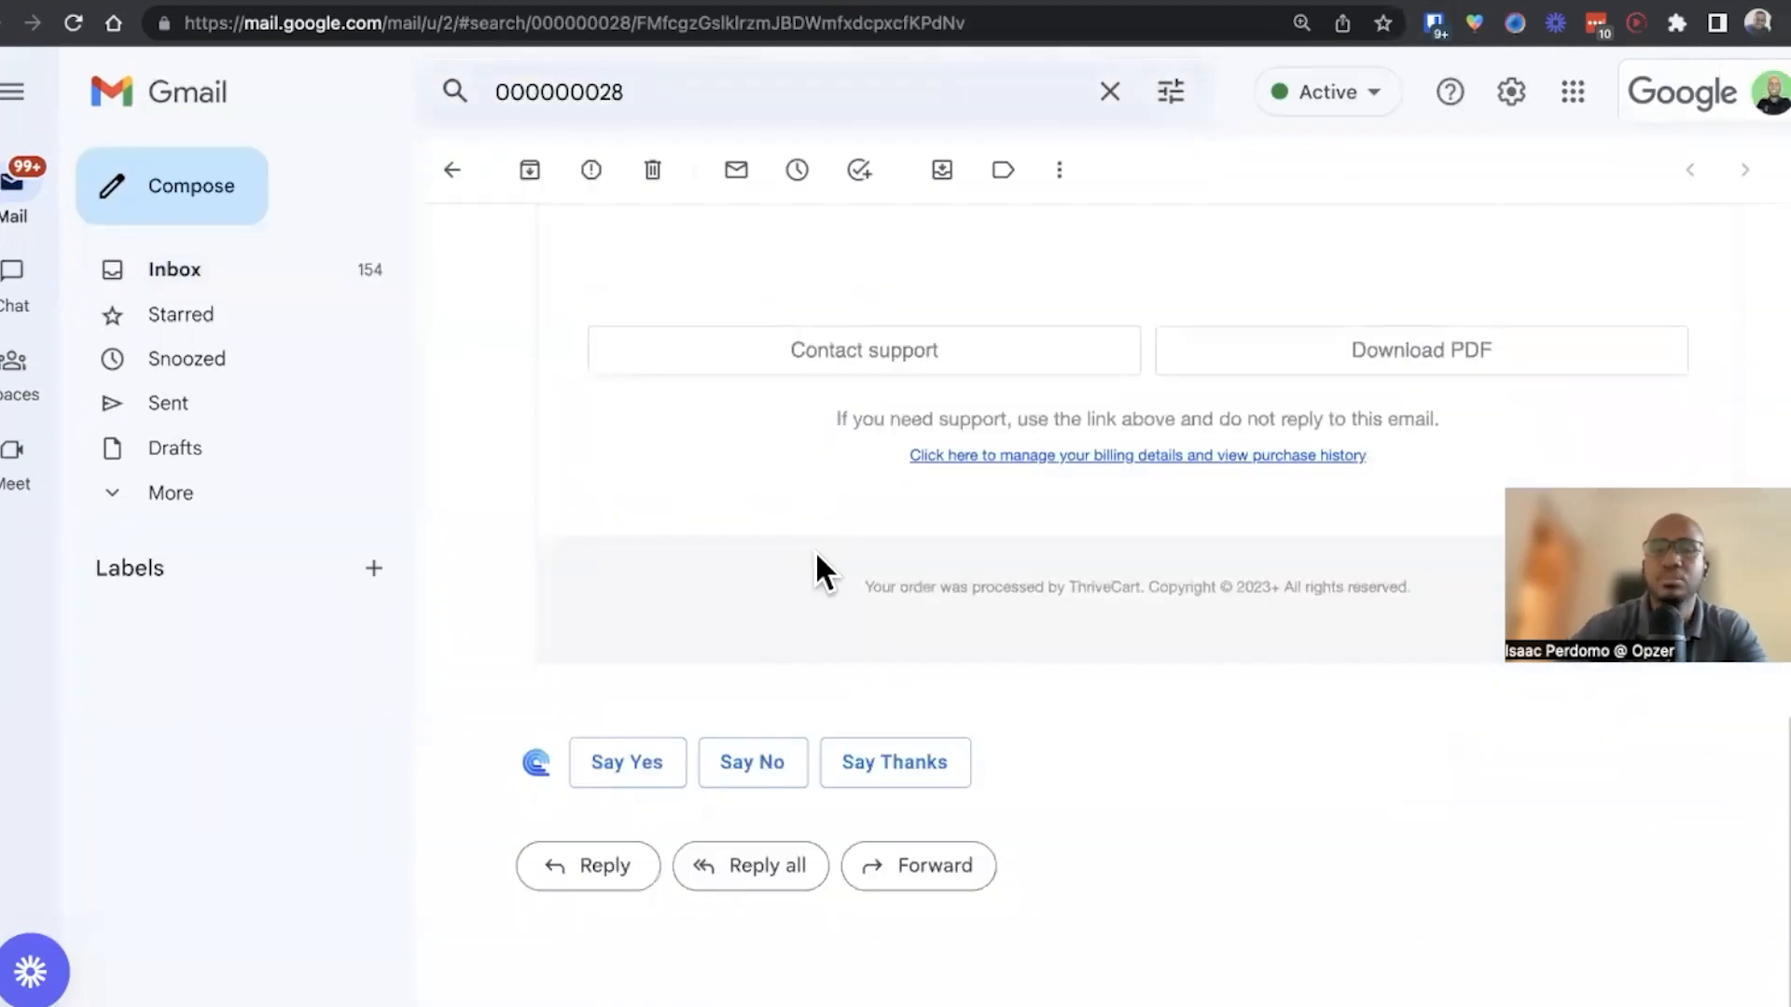
scroll(814, 550, up, 10)
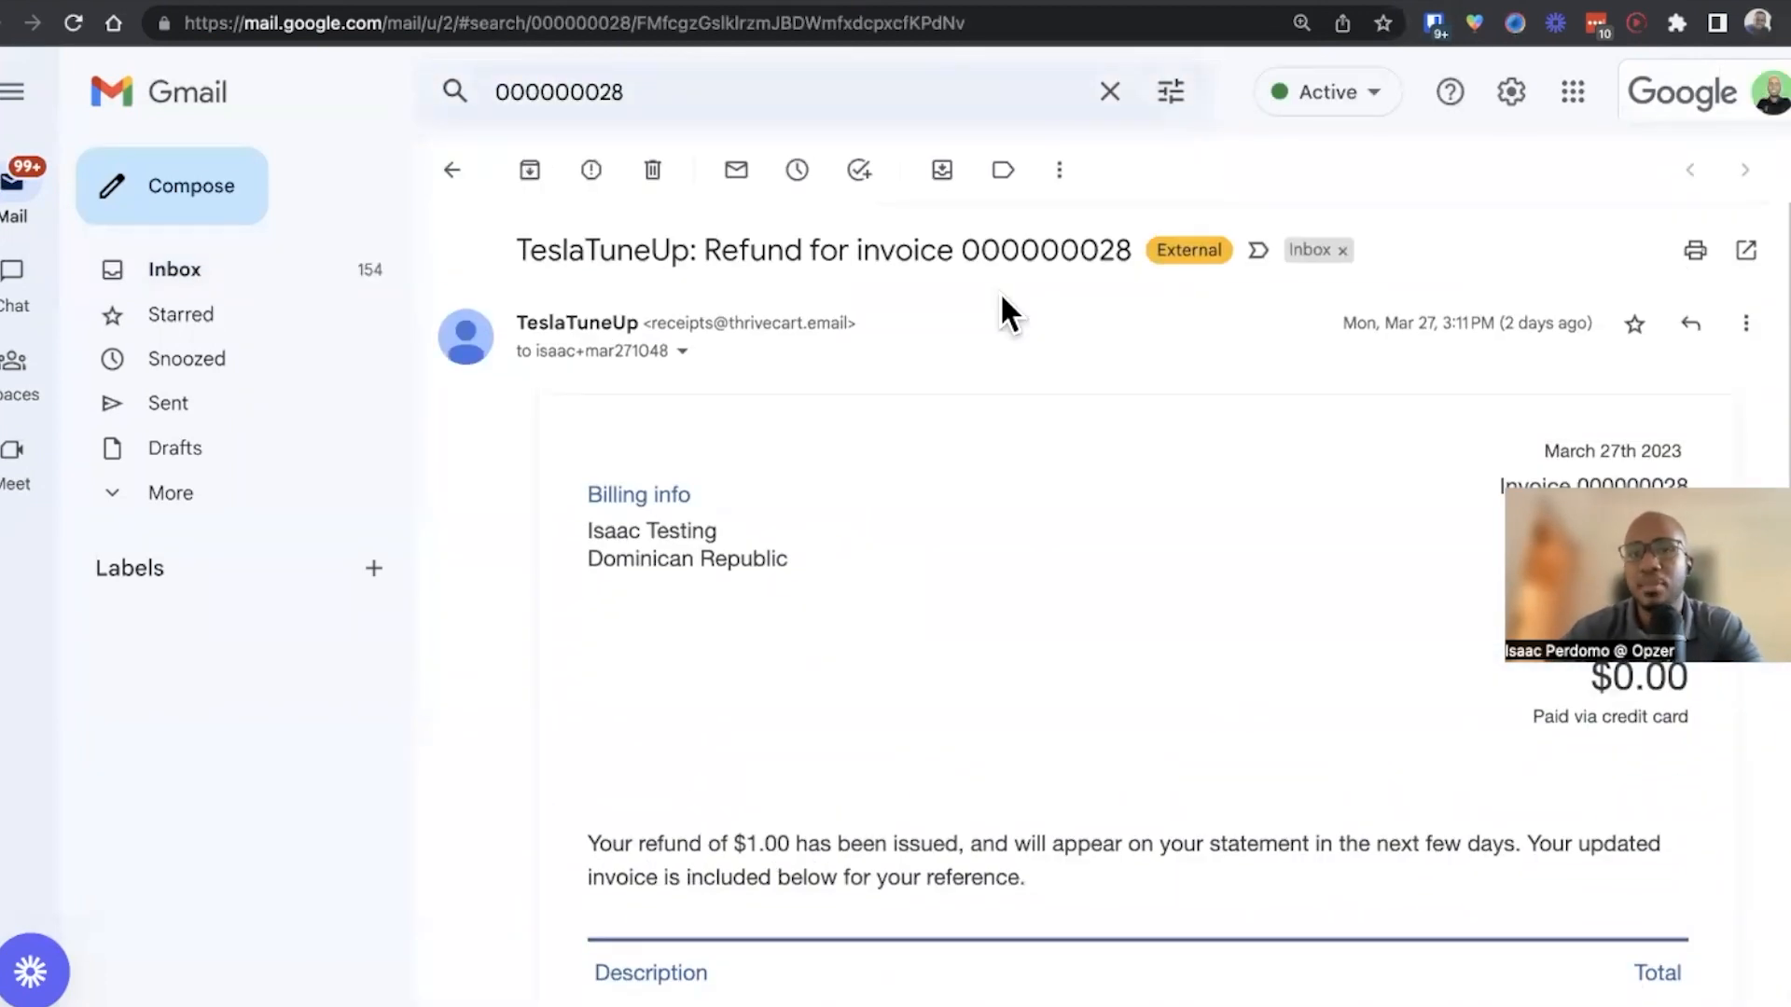
Open the refund email's link to manage billing details and view purchase history
drag(1131, 250, 865, 260)
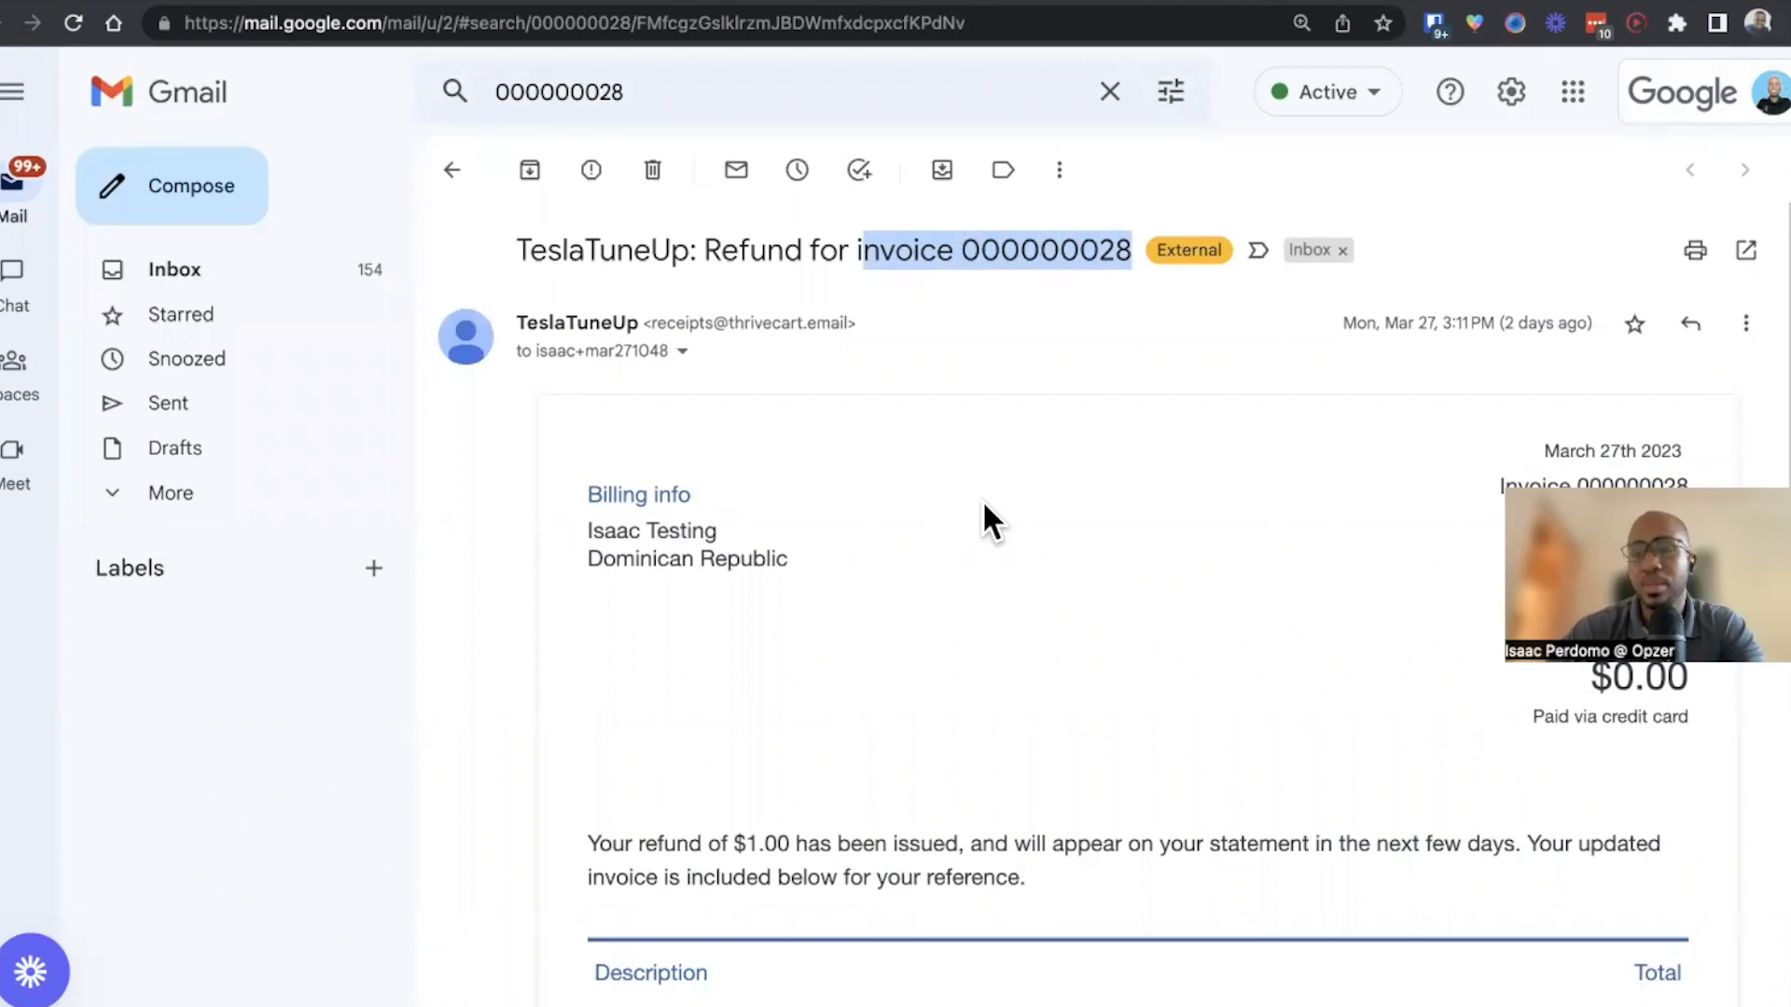
scroll(984, 509, down, 12)
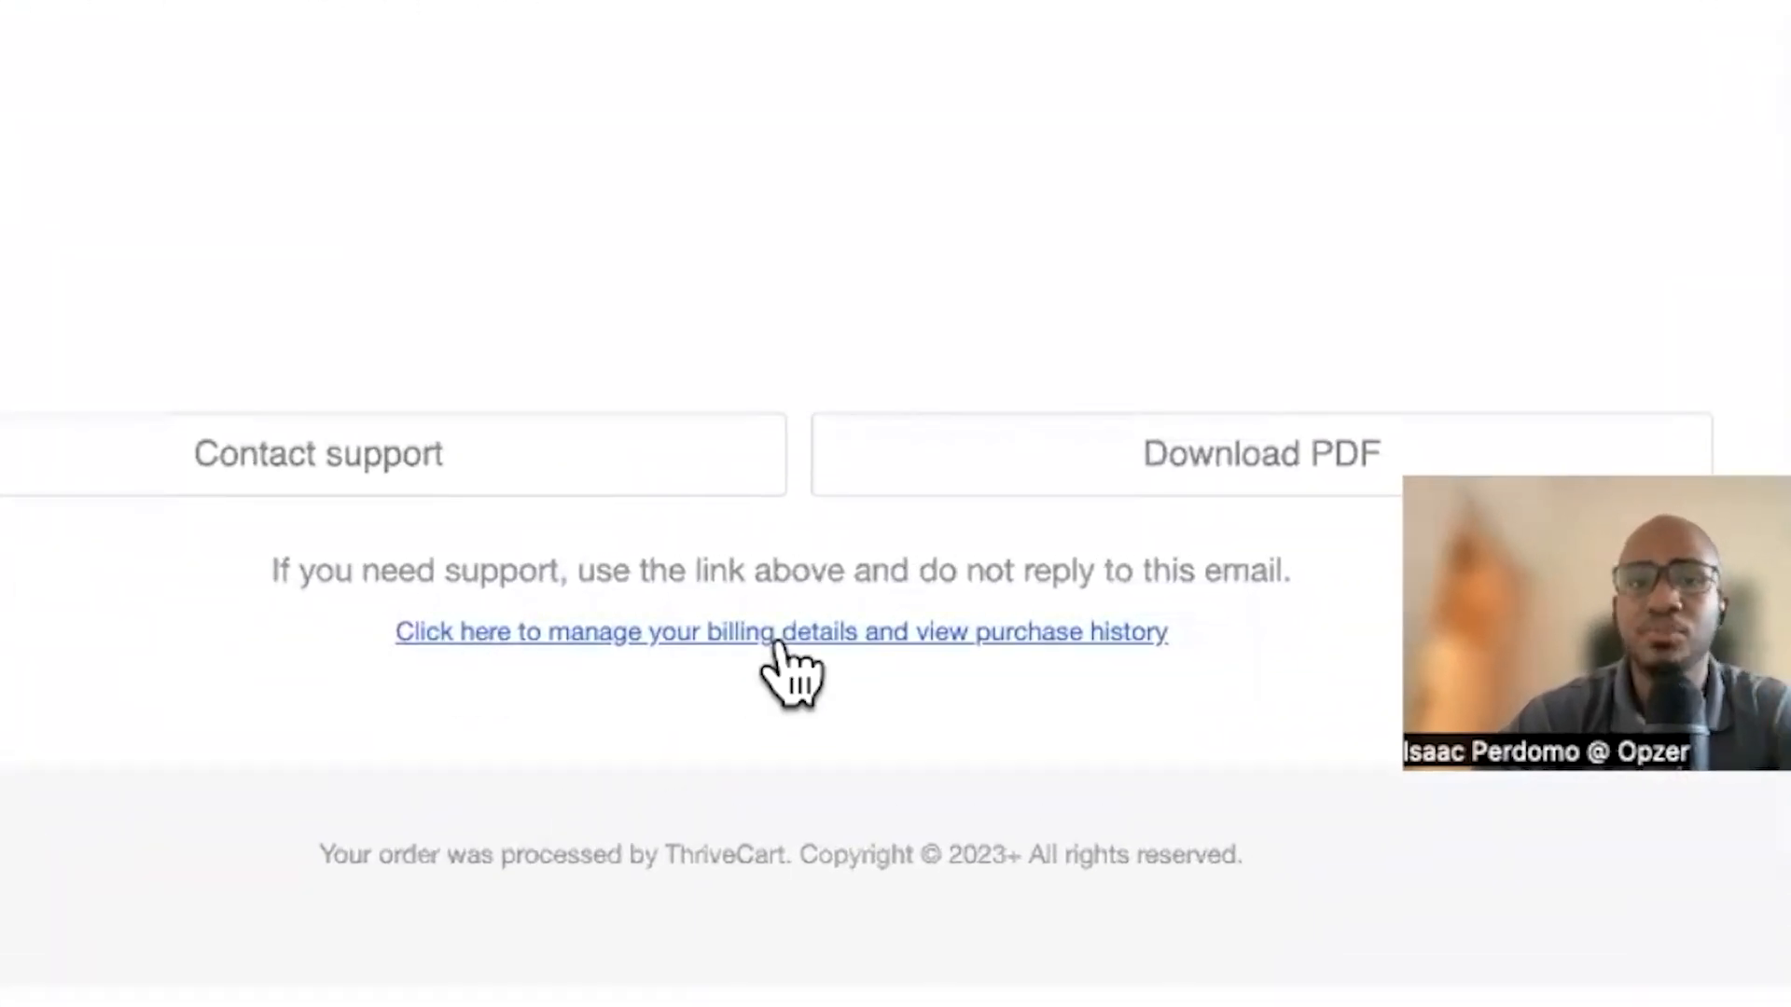
click(777, 644)
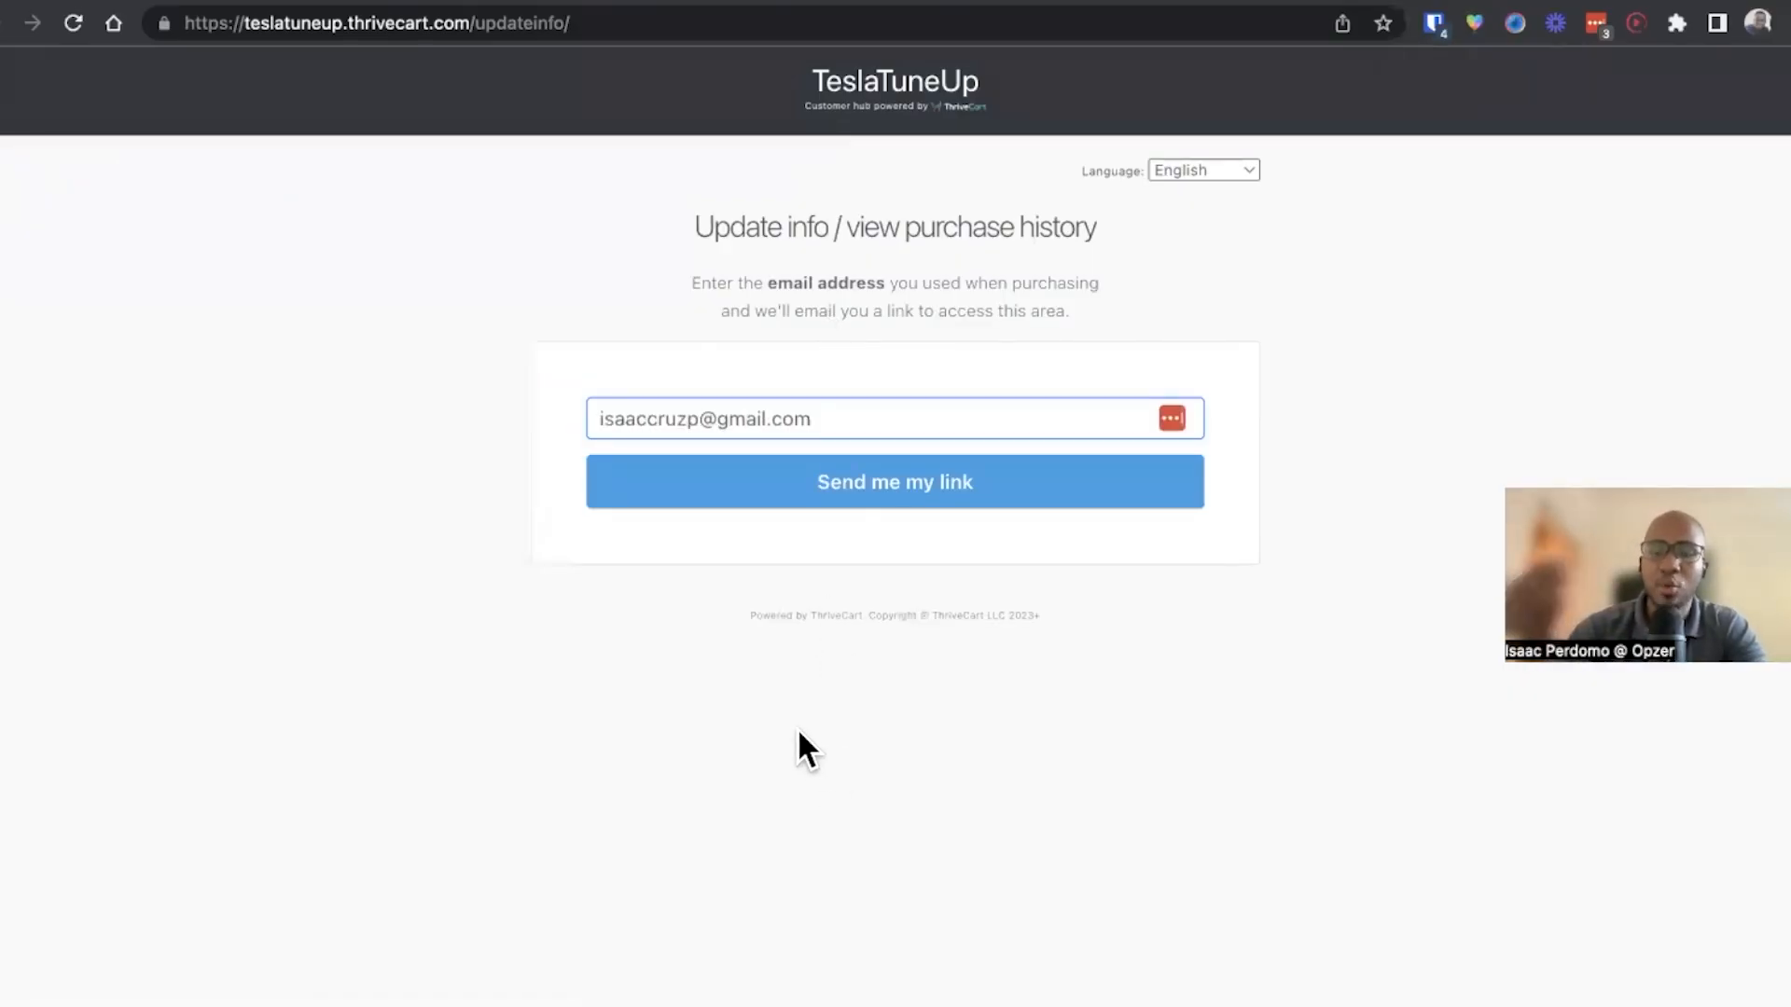
click(289, 20)
click(292, 23)
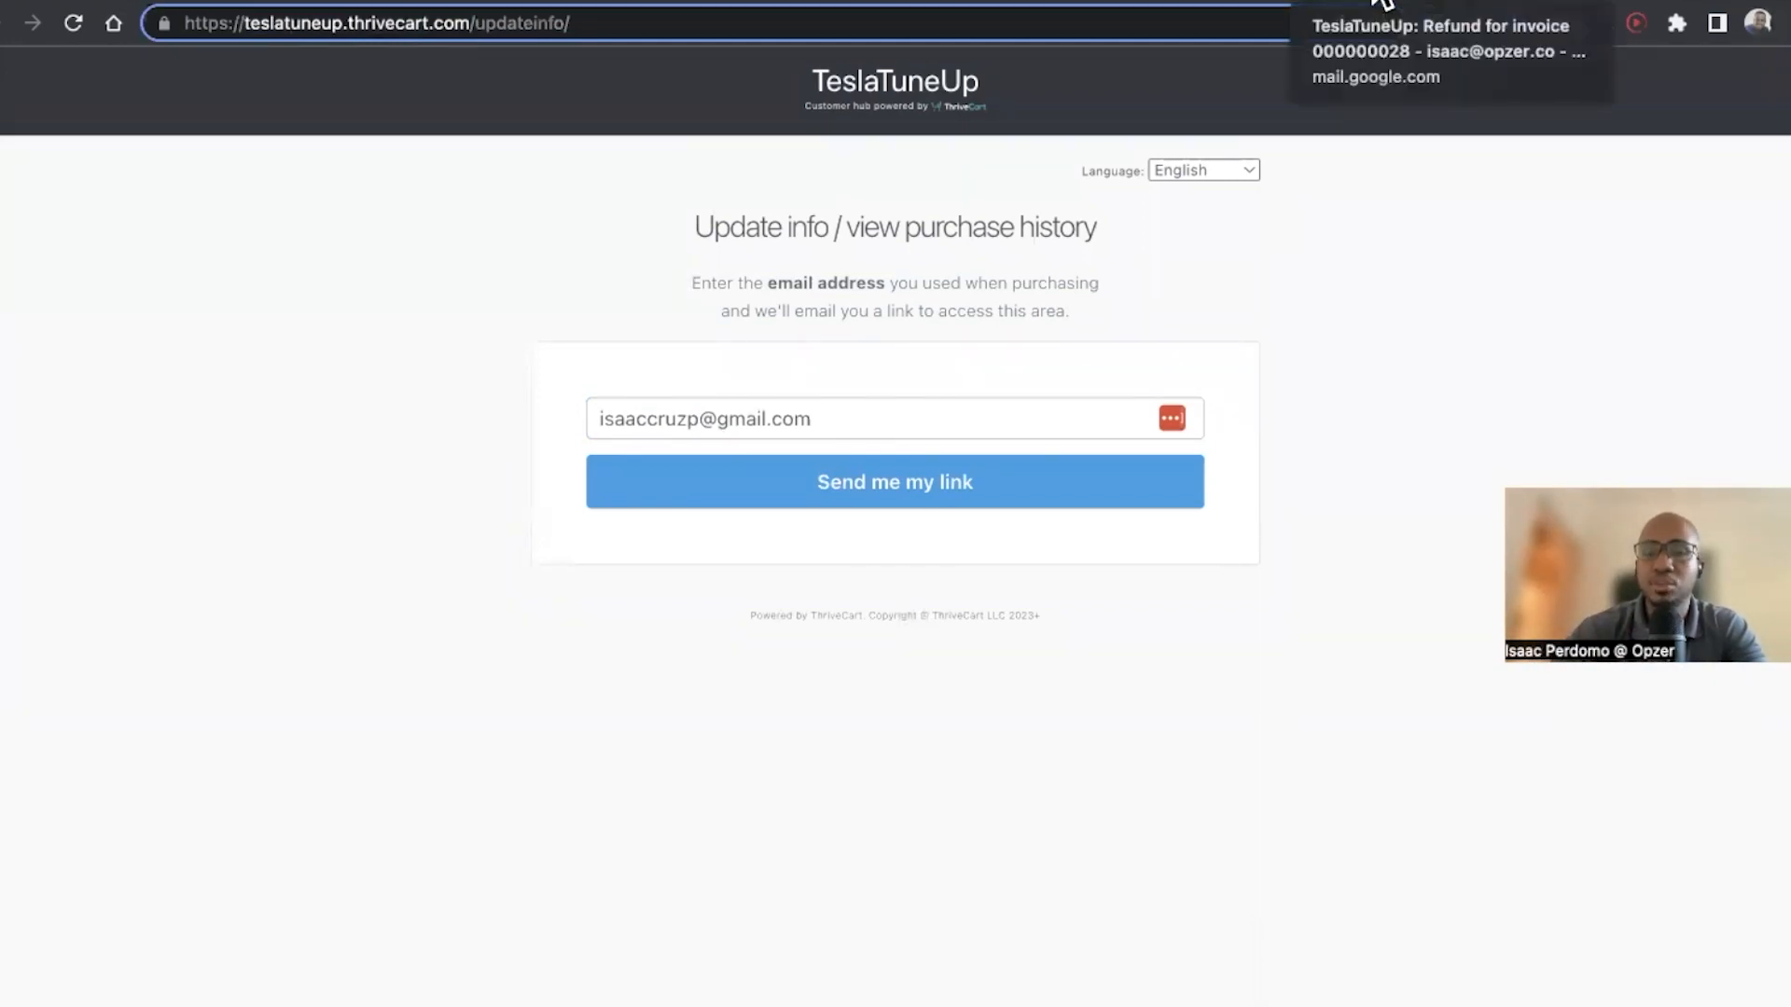
Back in the refund email, open the recipient details and copy the customer's email address
click(1383, 3)
scroll(563, 279, up, 5)
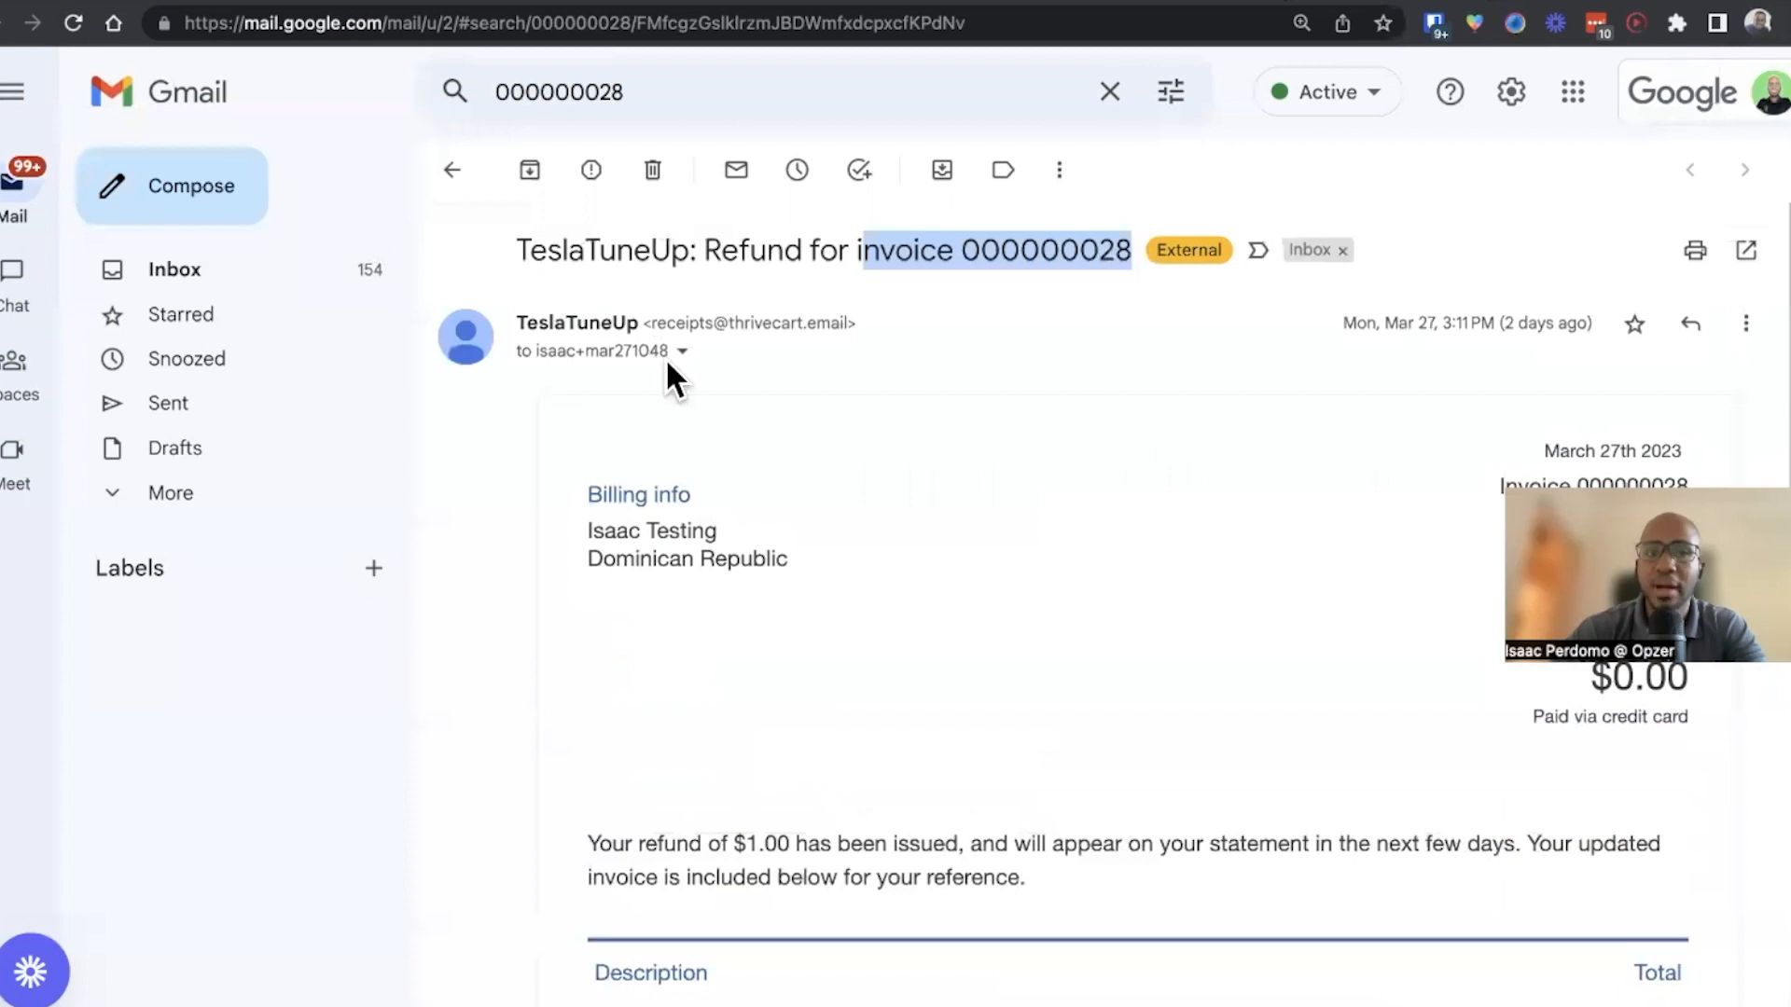
click(680, 355)
scroll(1096, 464, down, 1)
drag(1085, 406, 821, 411)
key(super+c)
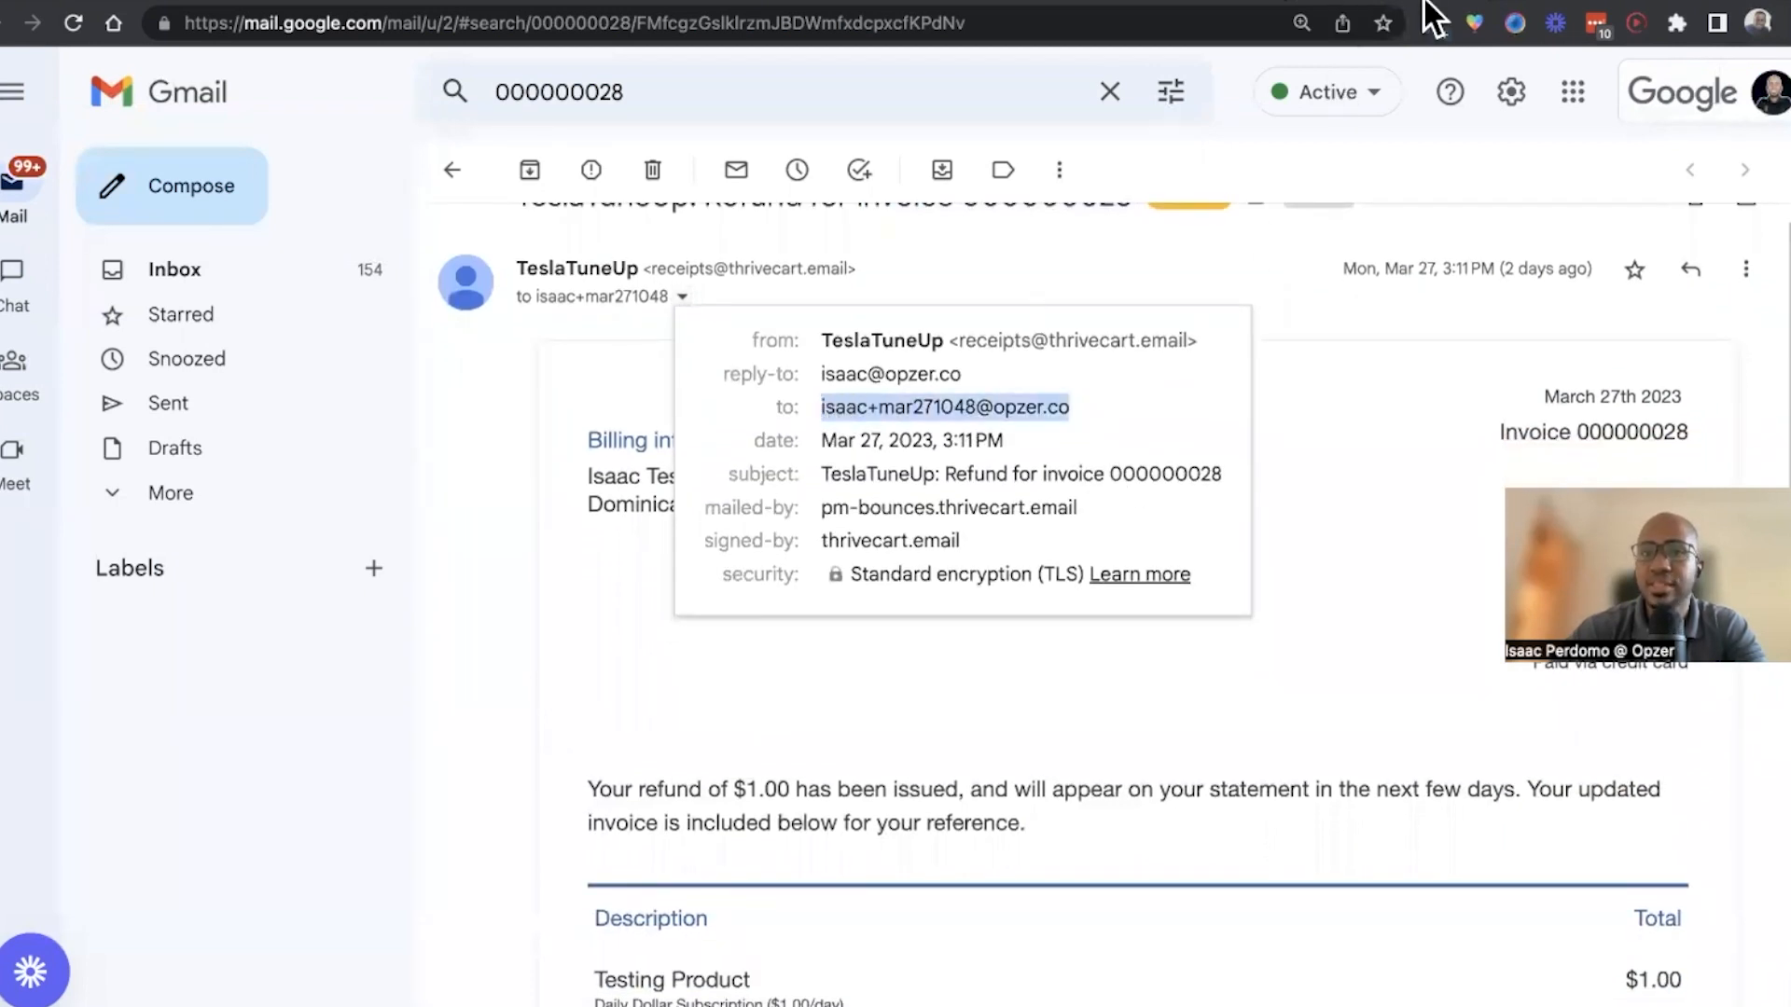
Paste the customer's email into the update info form and request an access link
click(1507, 3)
click(831, 417)
key(super+a)
key(super+v)
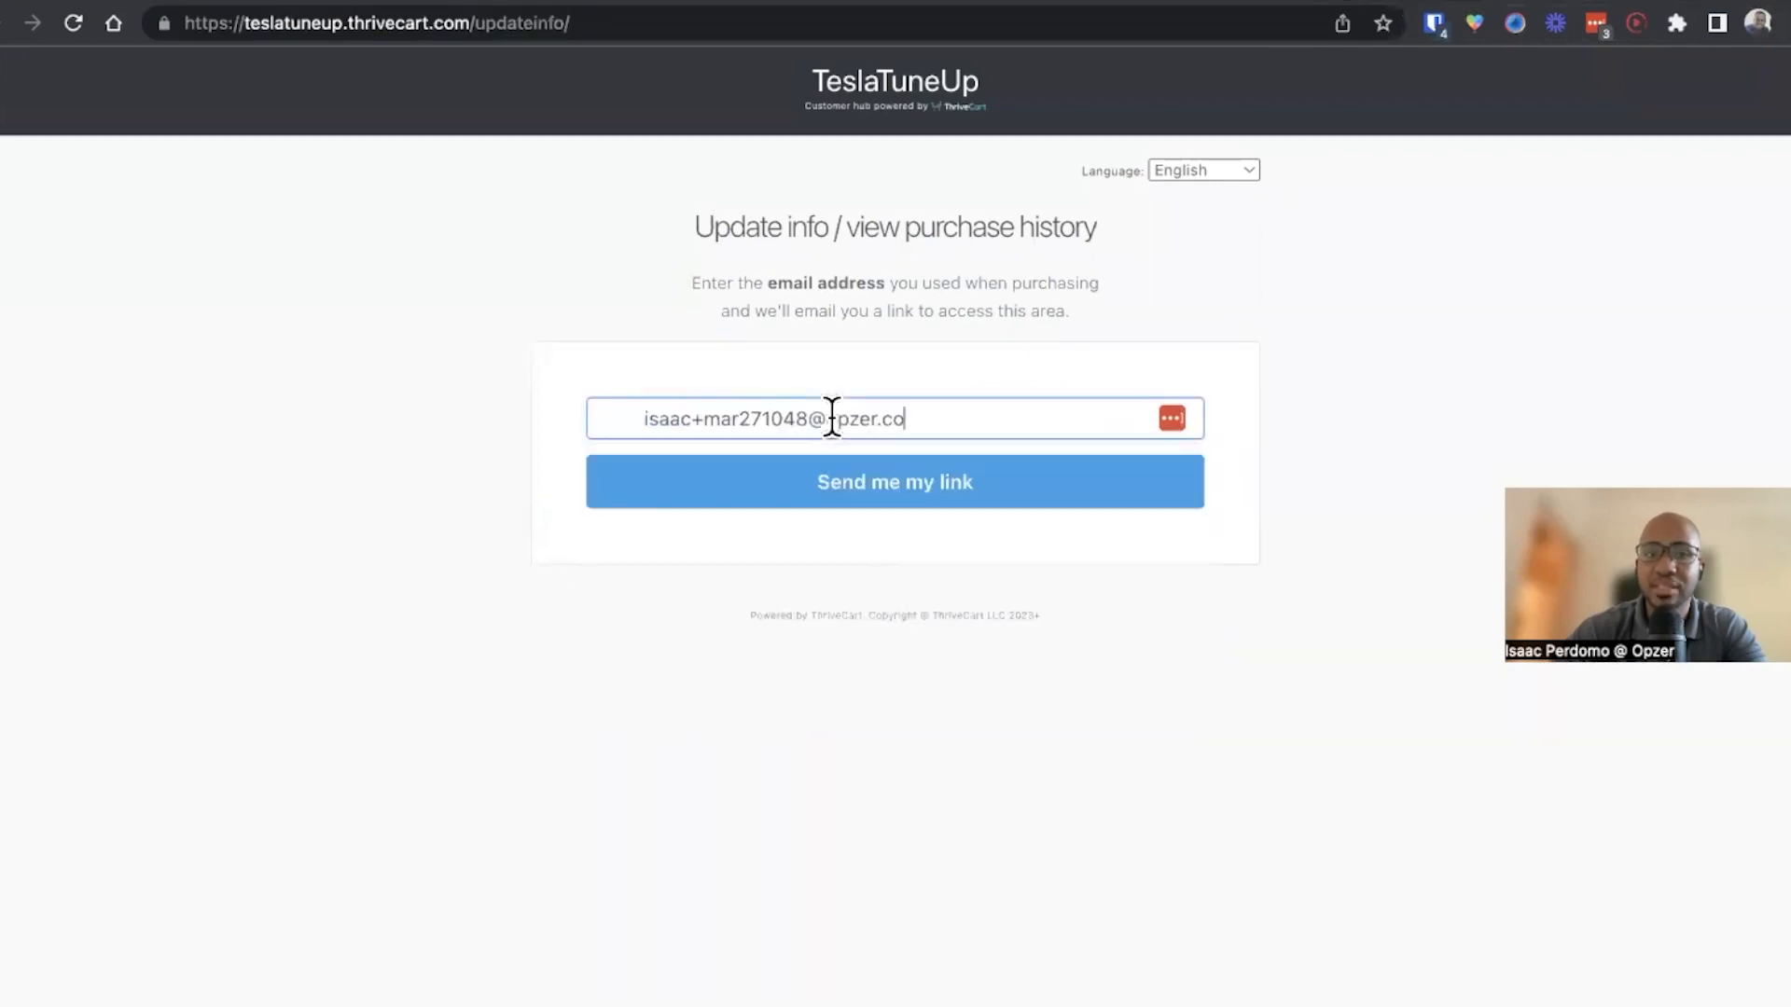
click(601, 419)
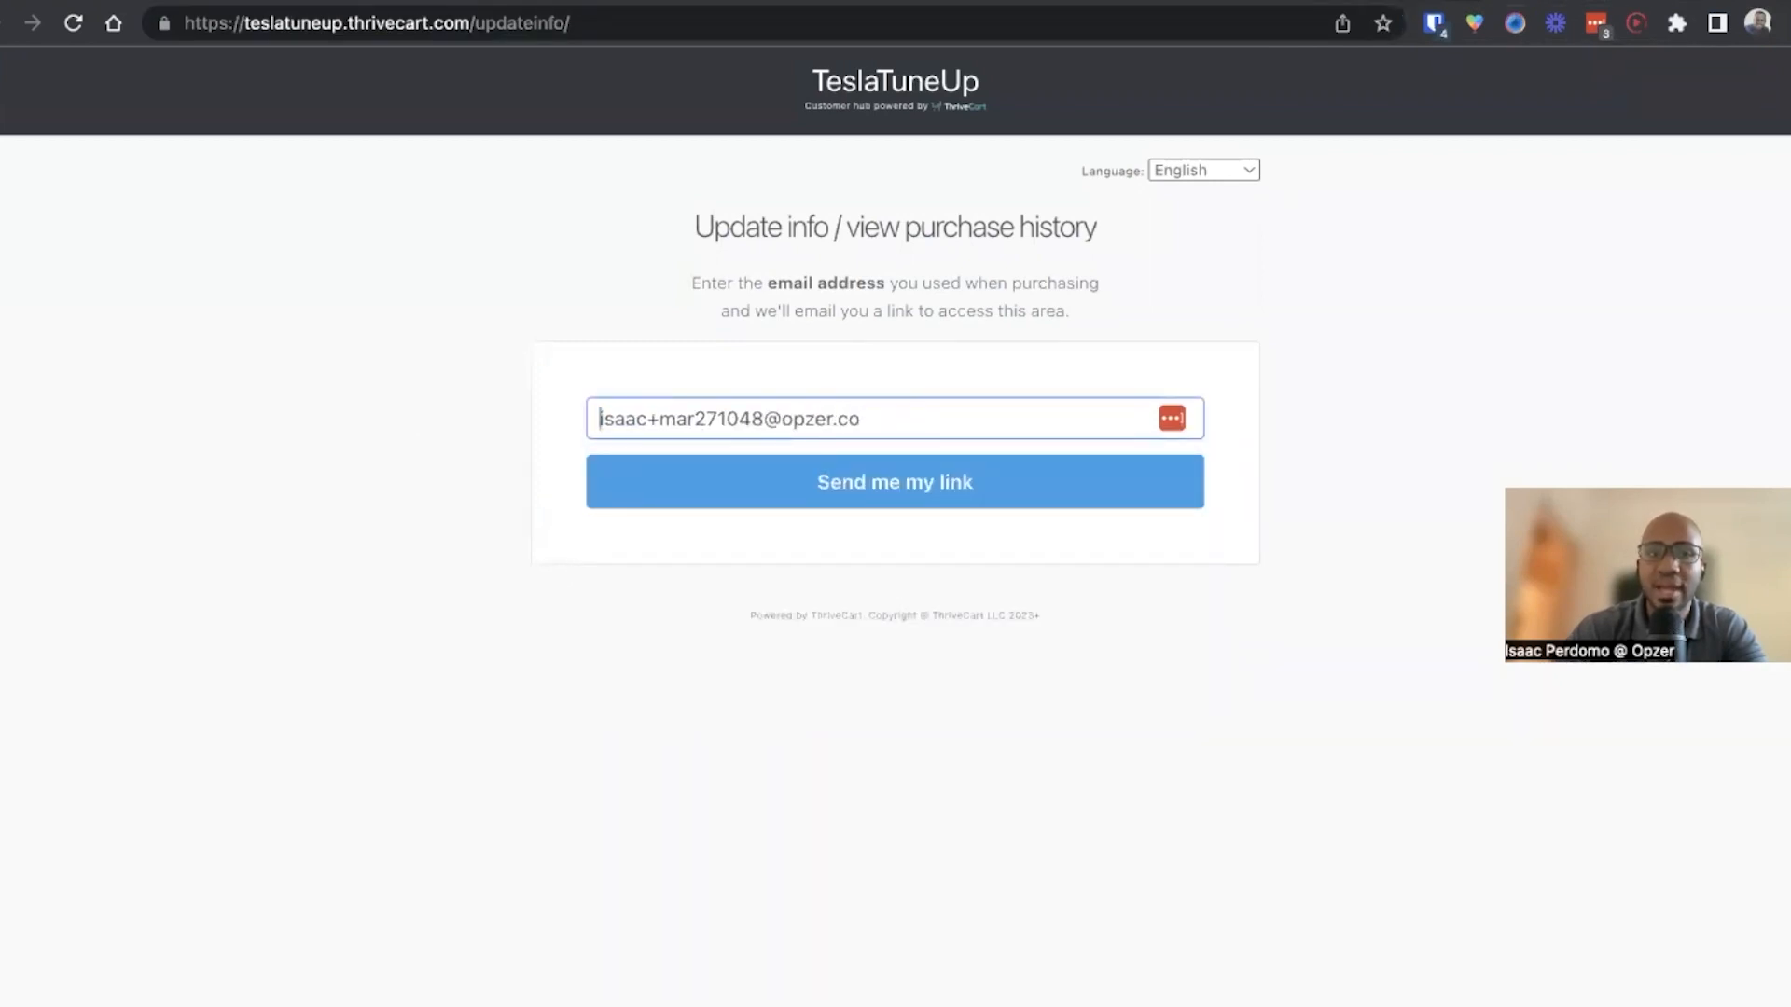
click(820, 494)
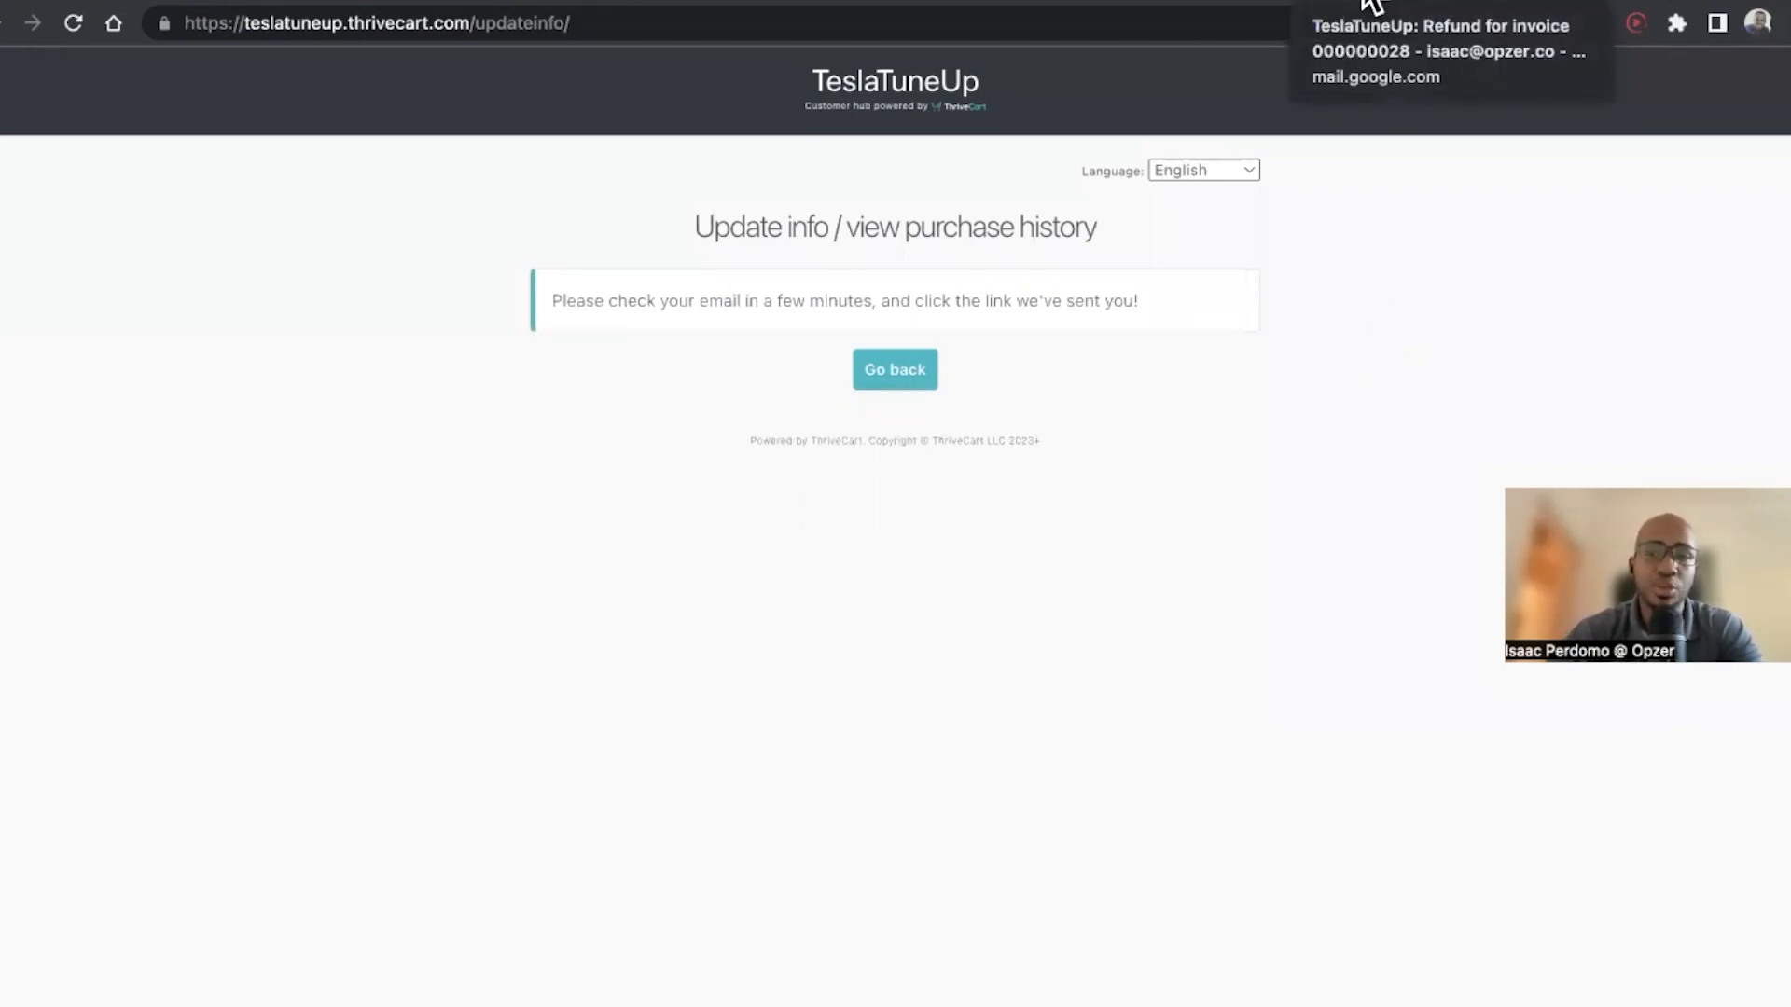
Open the new update info email and follow its link to the customer's subscriptions page
click(1369, 8)
click(451, 169)
click(890, 295)
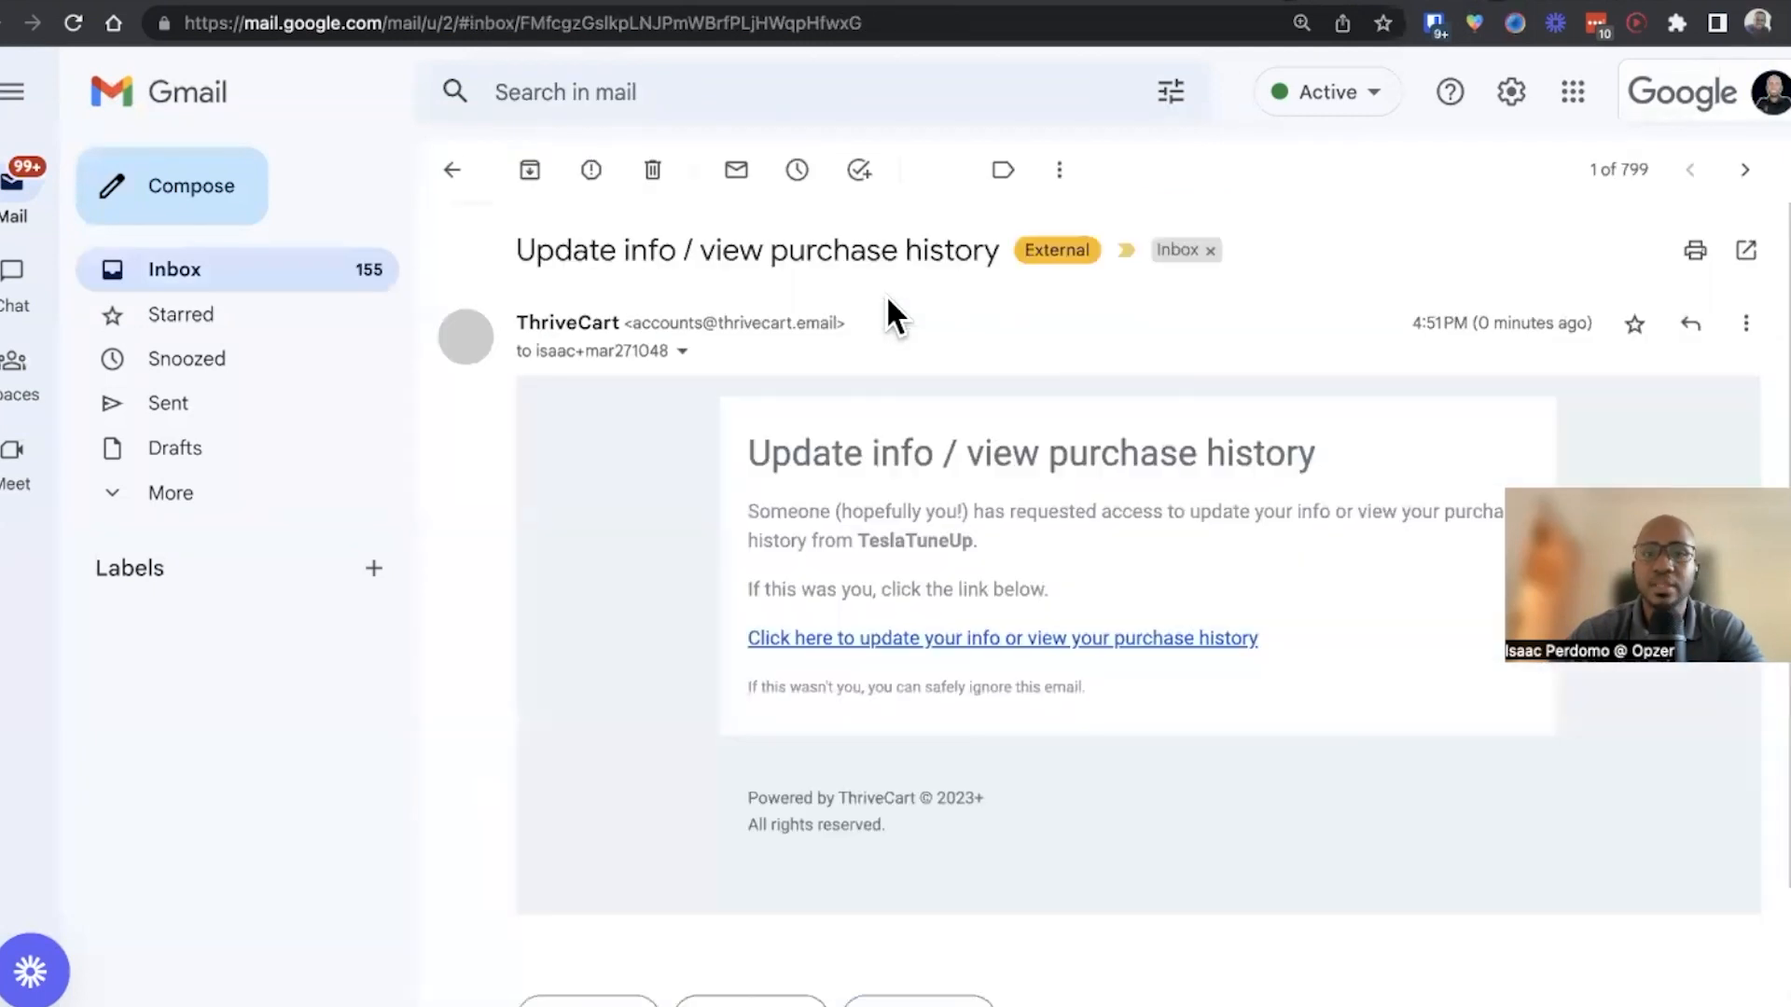
scroll(894, 384, down, 5)
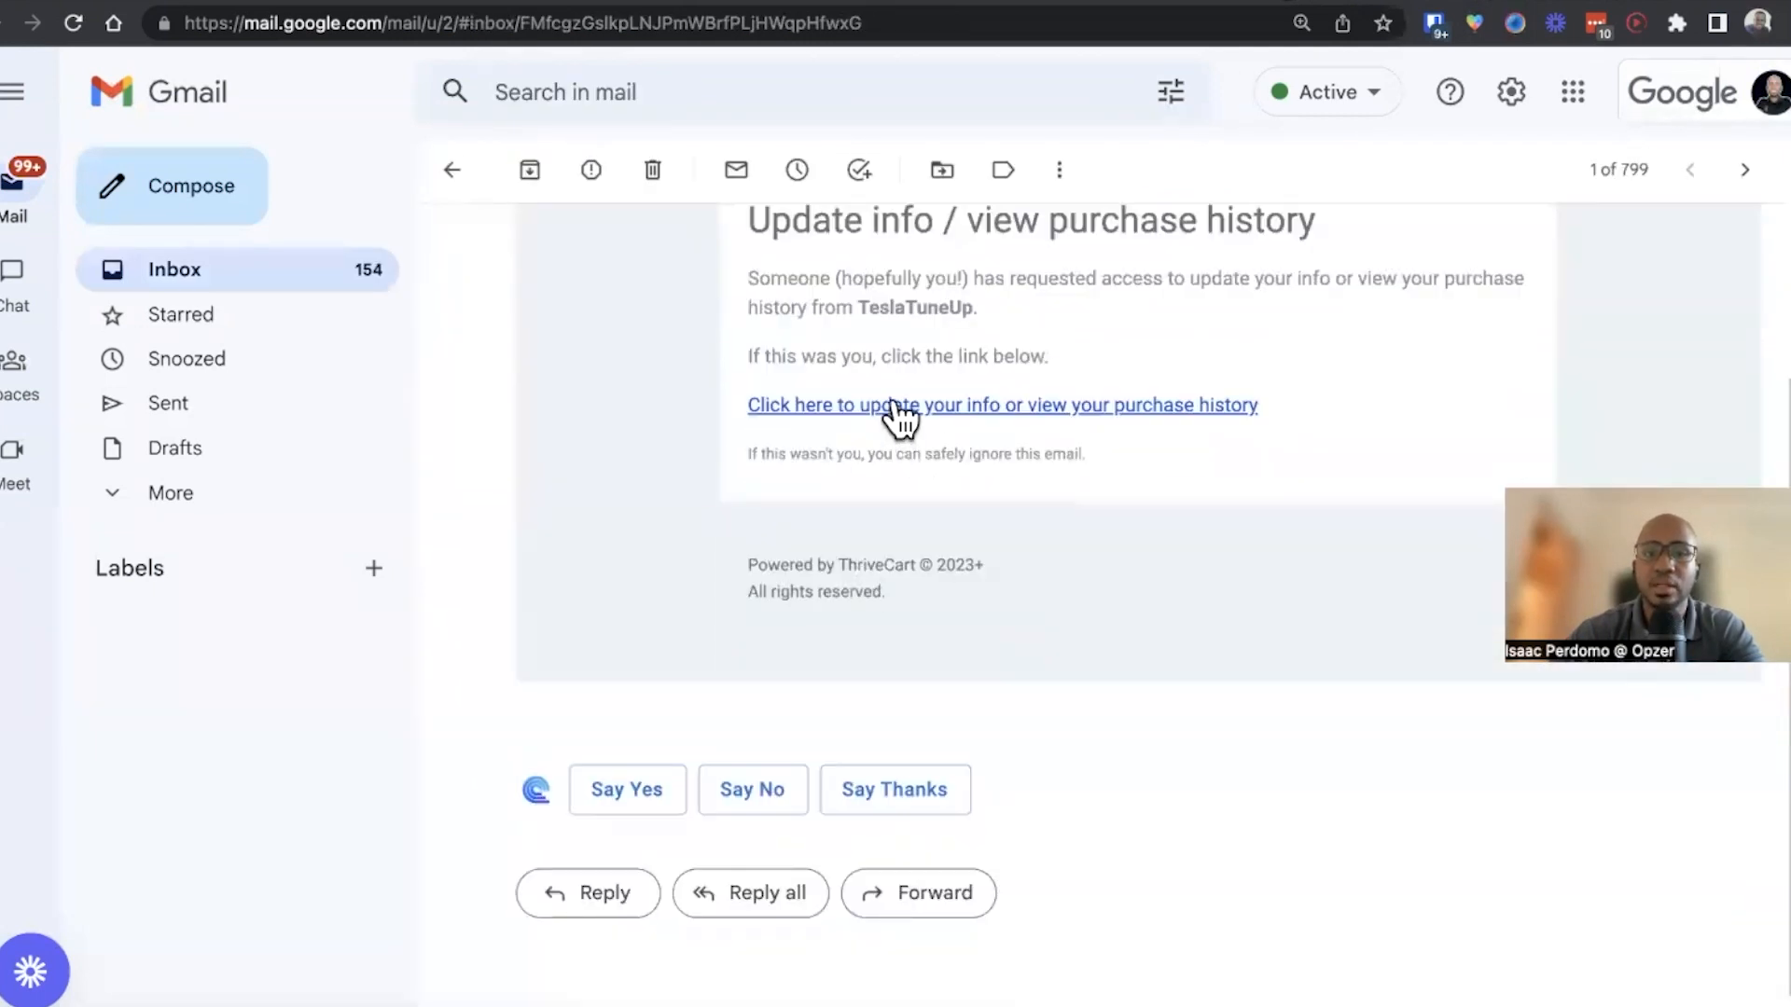
click(891, 408)
click(1171, 656)
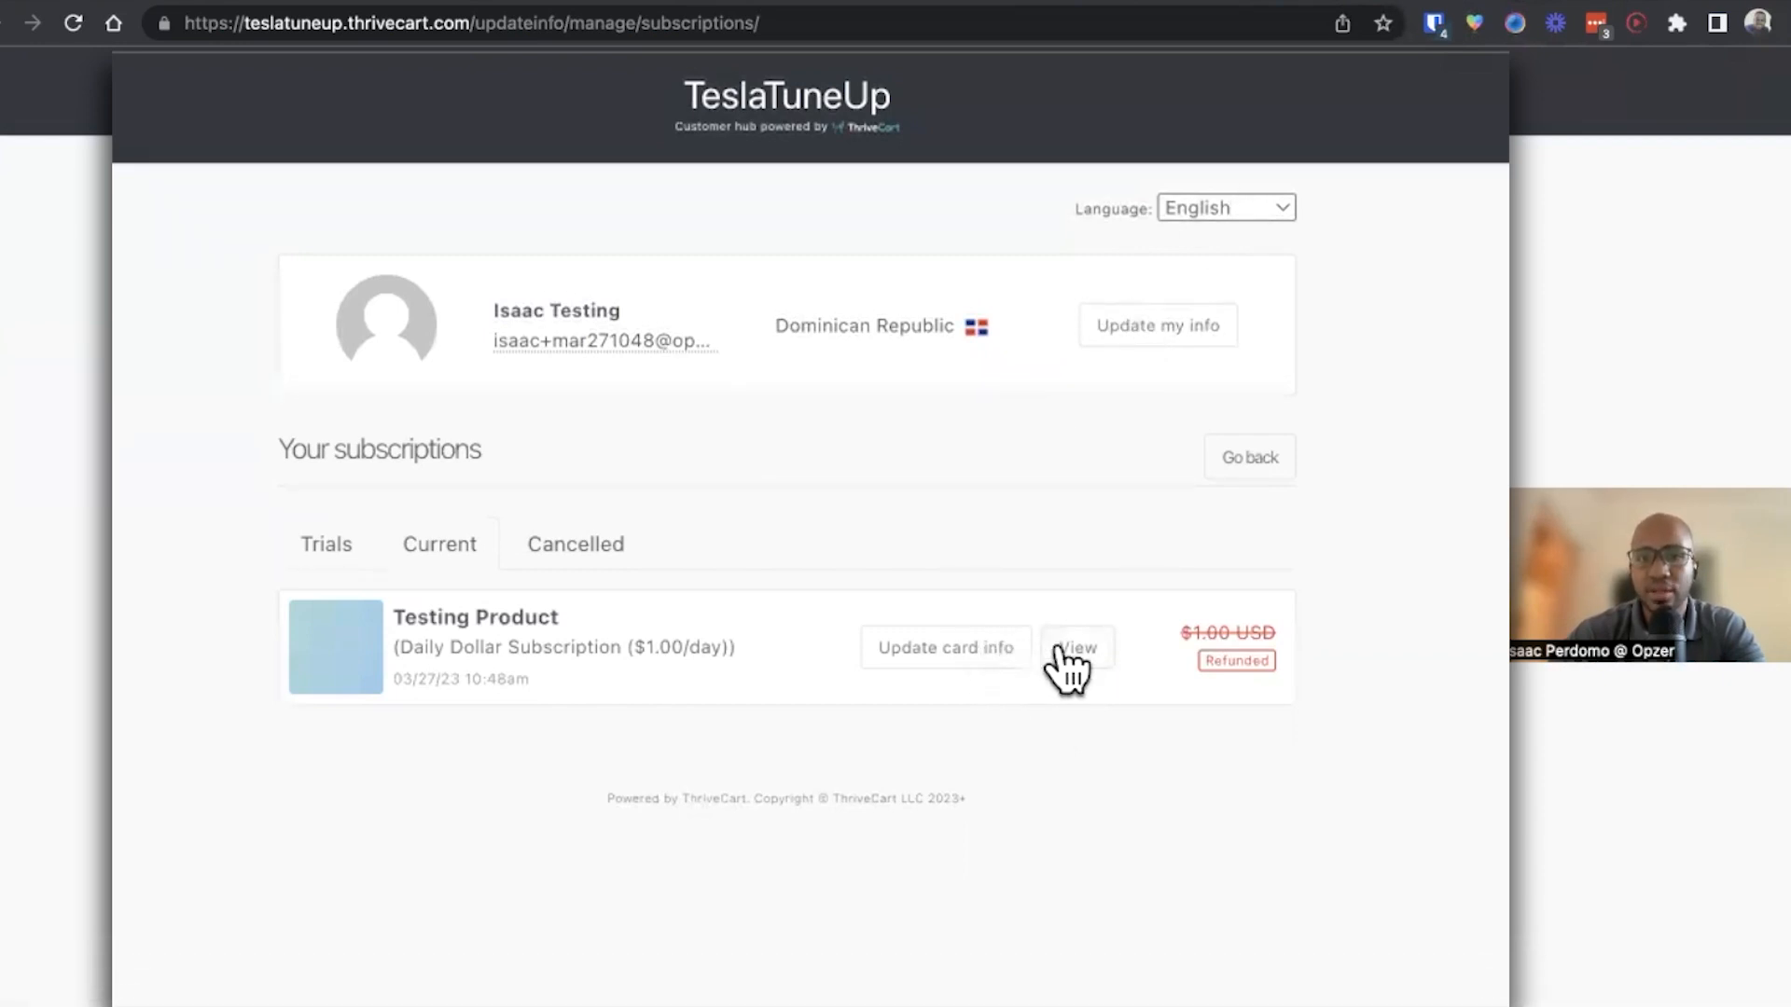
Inspect the update card info dialog and the Cancelled and Current subscription tabs
click(968, 653)
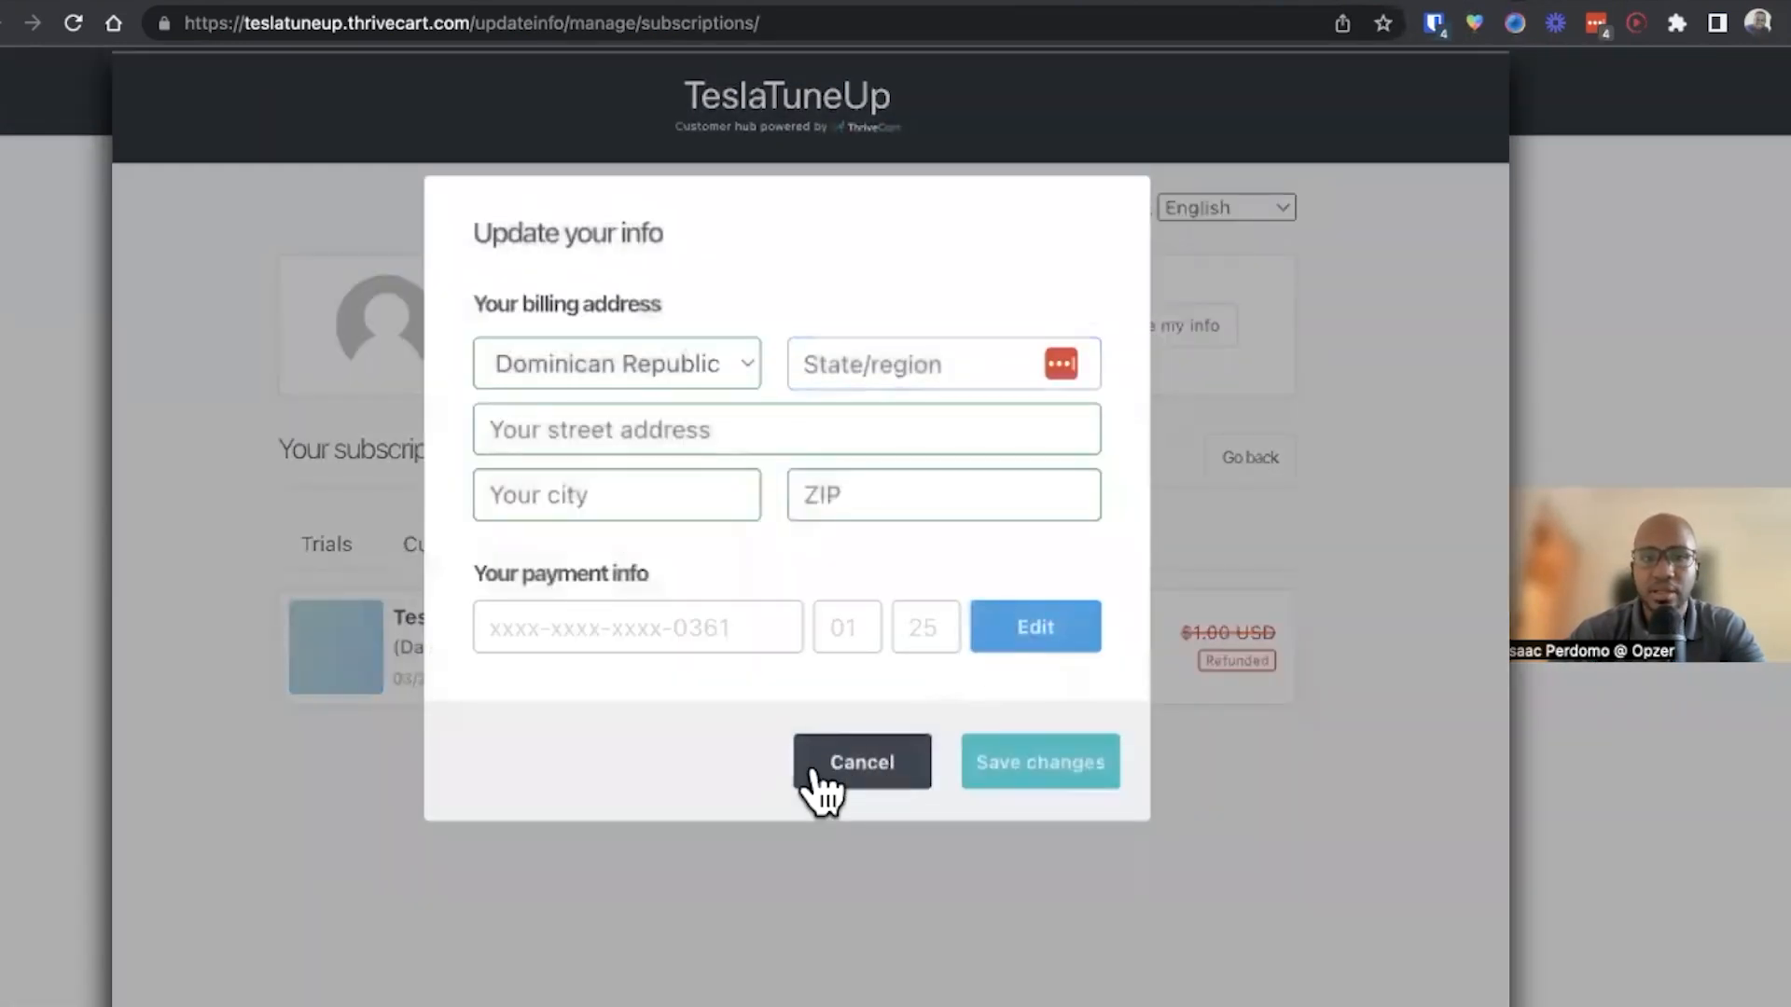
click(819, 776)
click(573, 552)
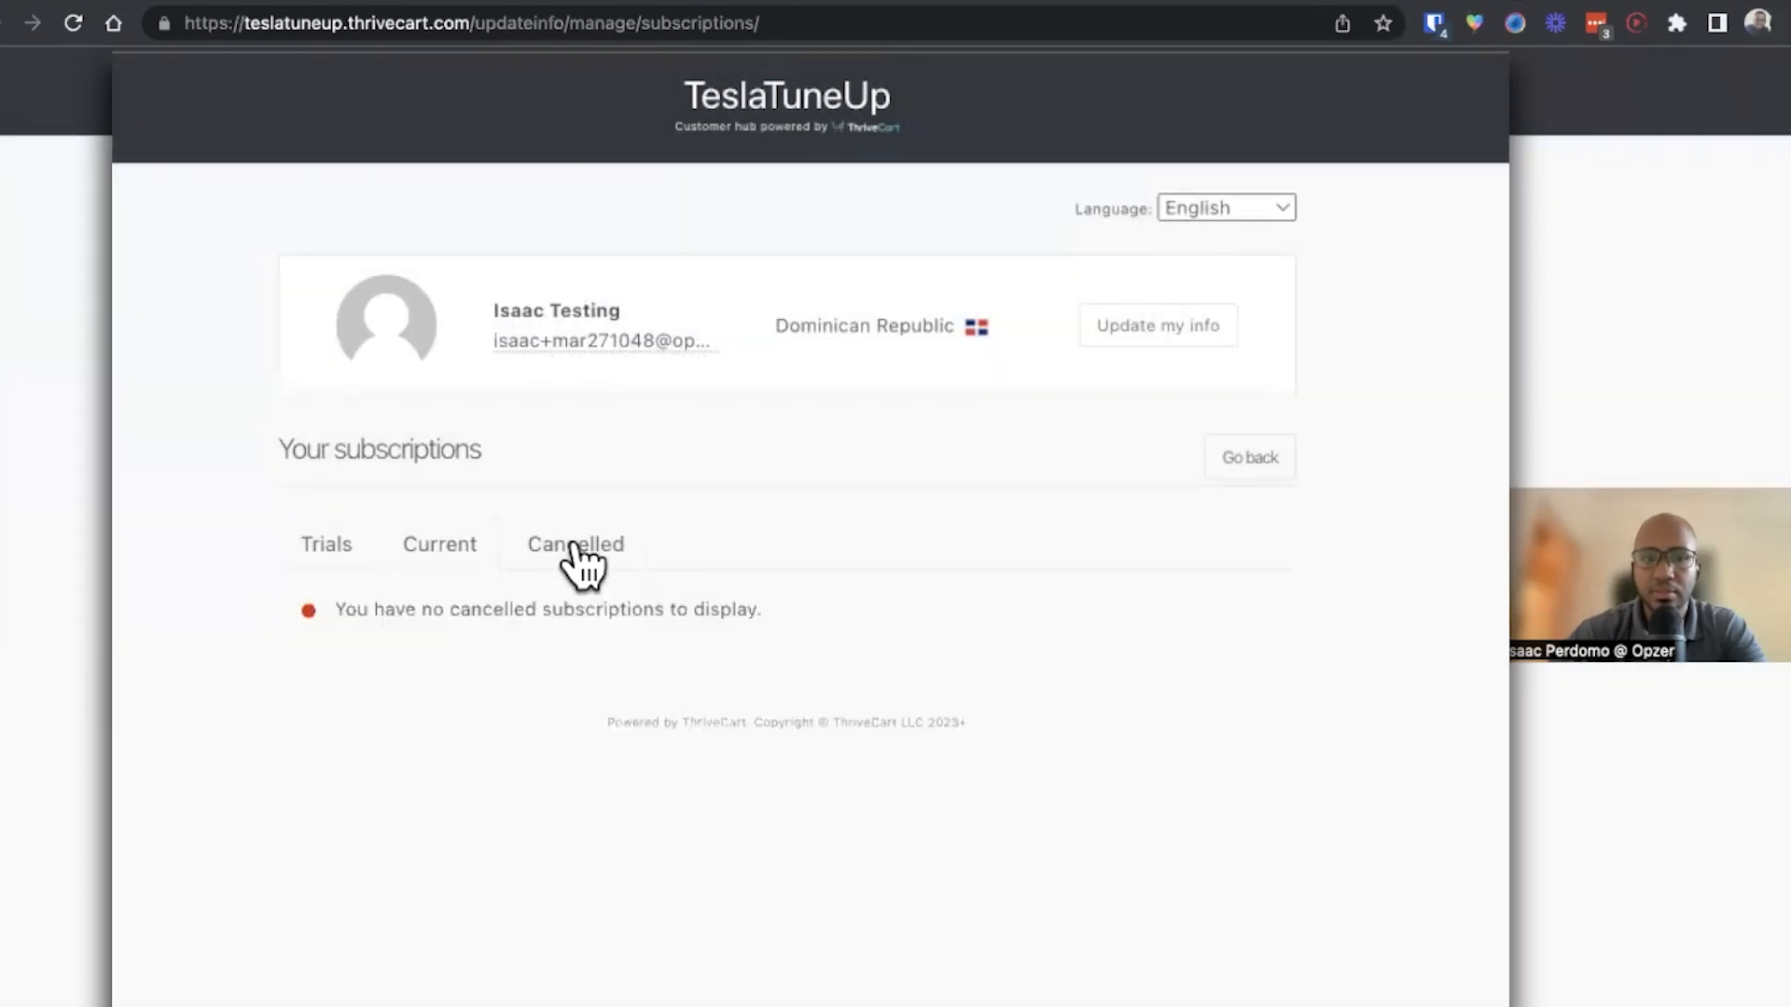
click(480, 539)
Open the Testing Product subscription's payments and try to cancel the subscription
click(1078, 651)
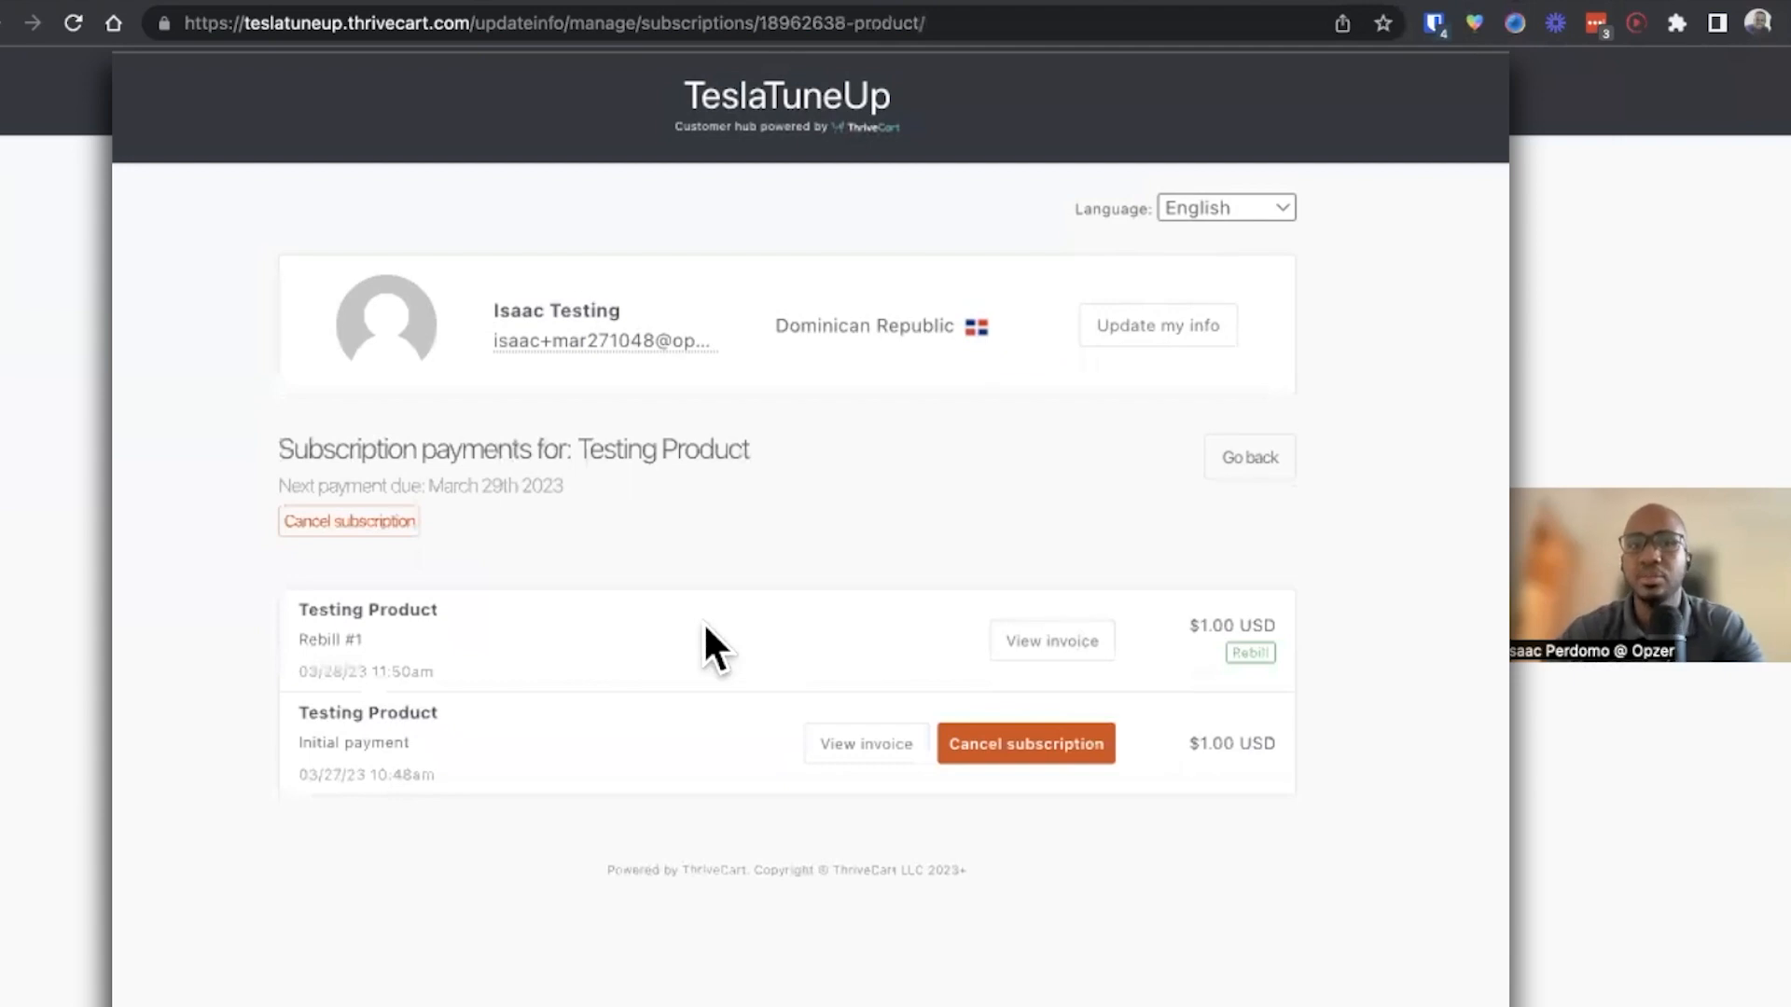
click(1026, 758)
click(800, 472)
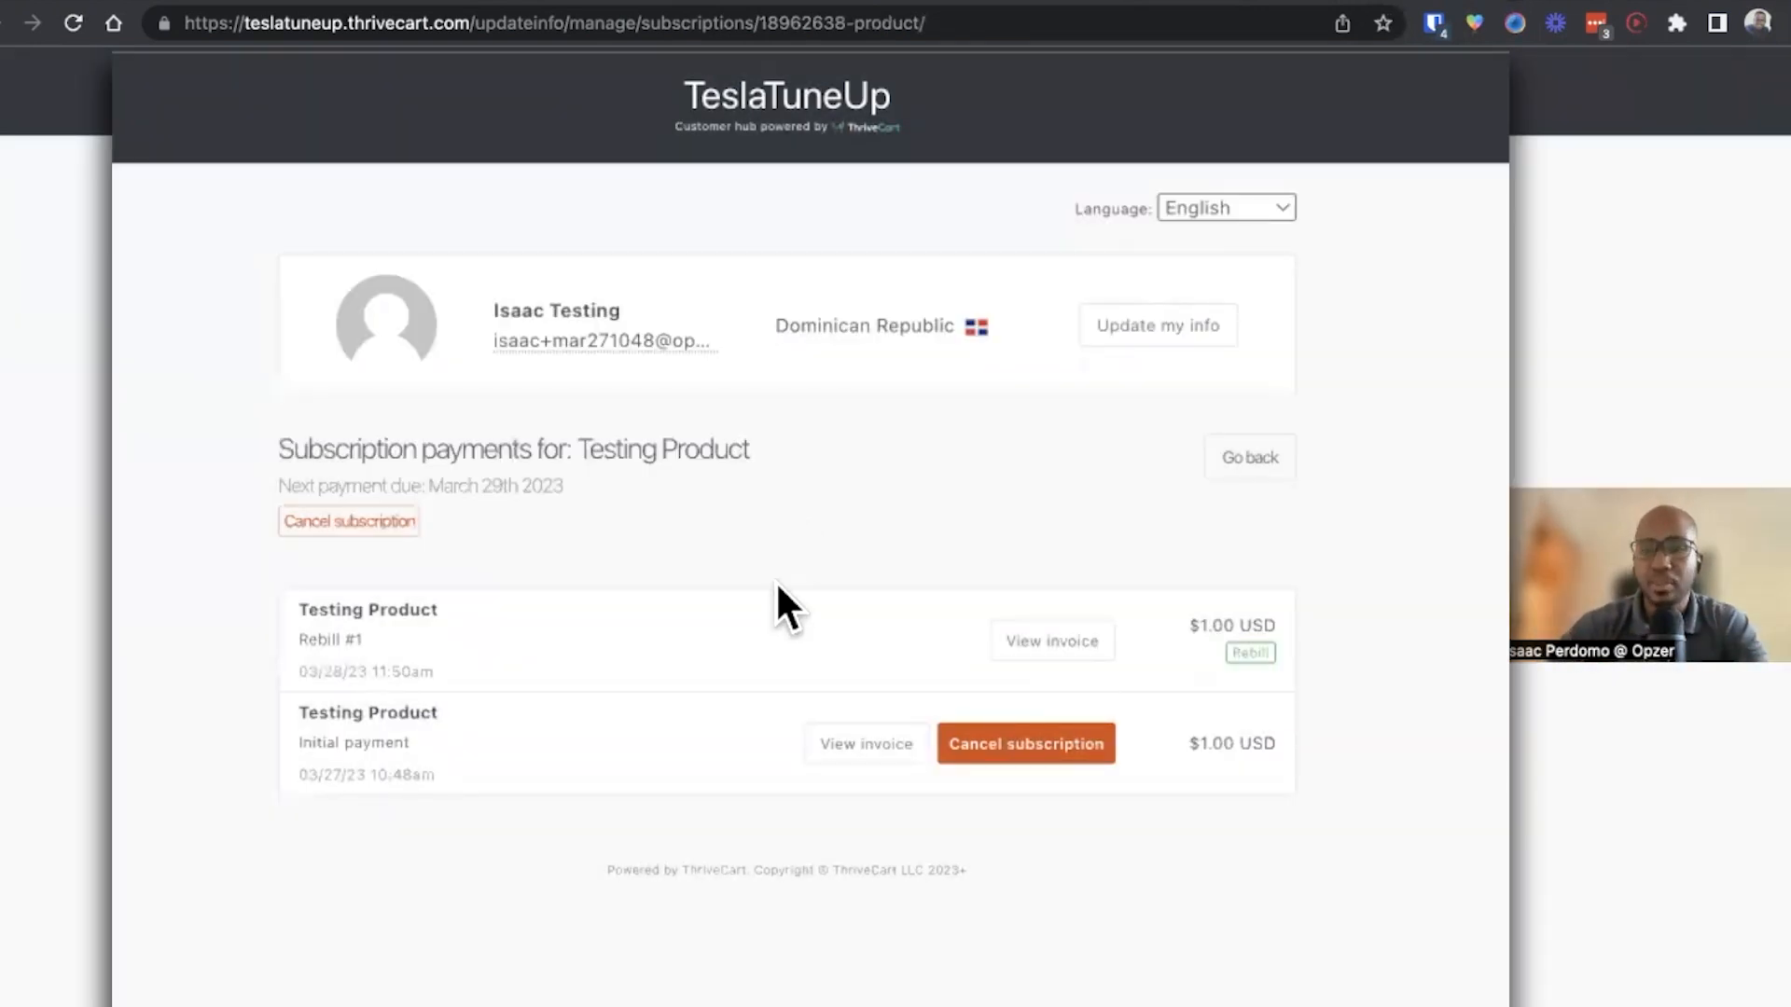
Switch to the Whimsical workflow diagram and review the cancellation workflow's actions
click(1493, 2)
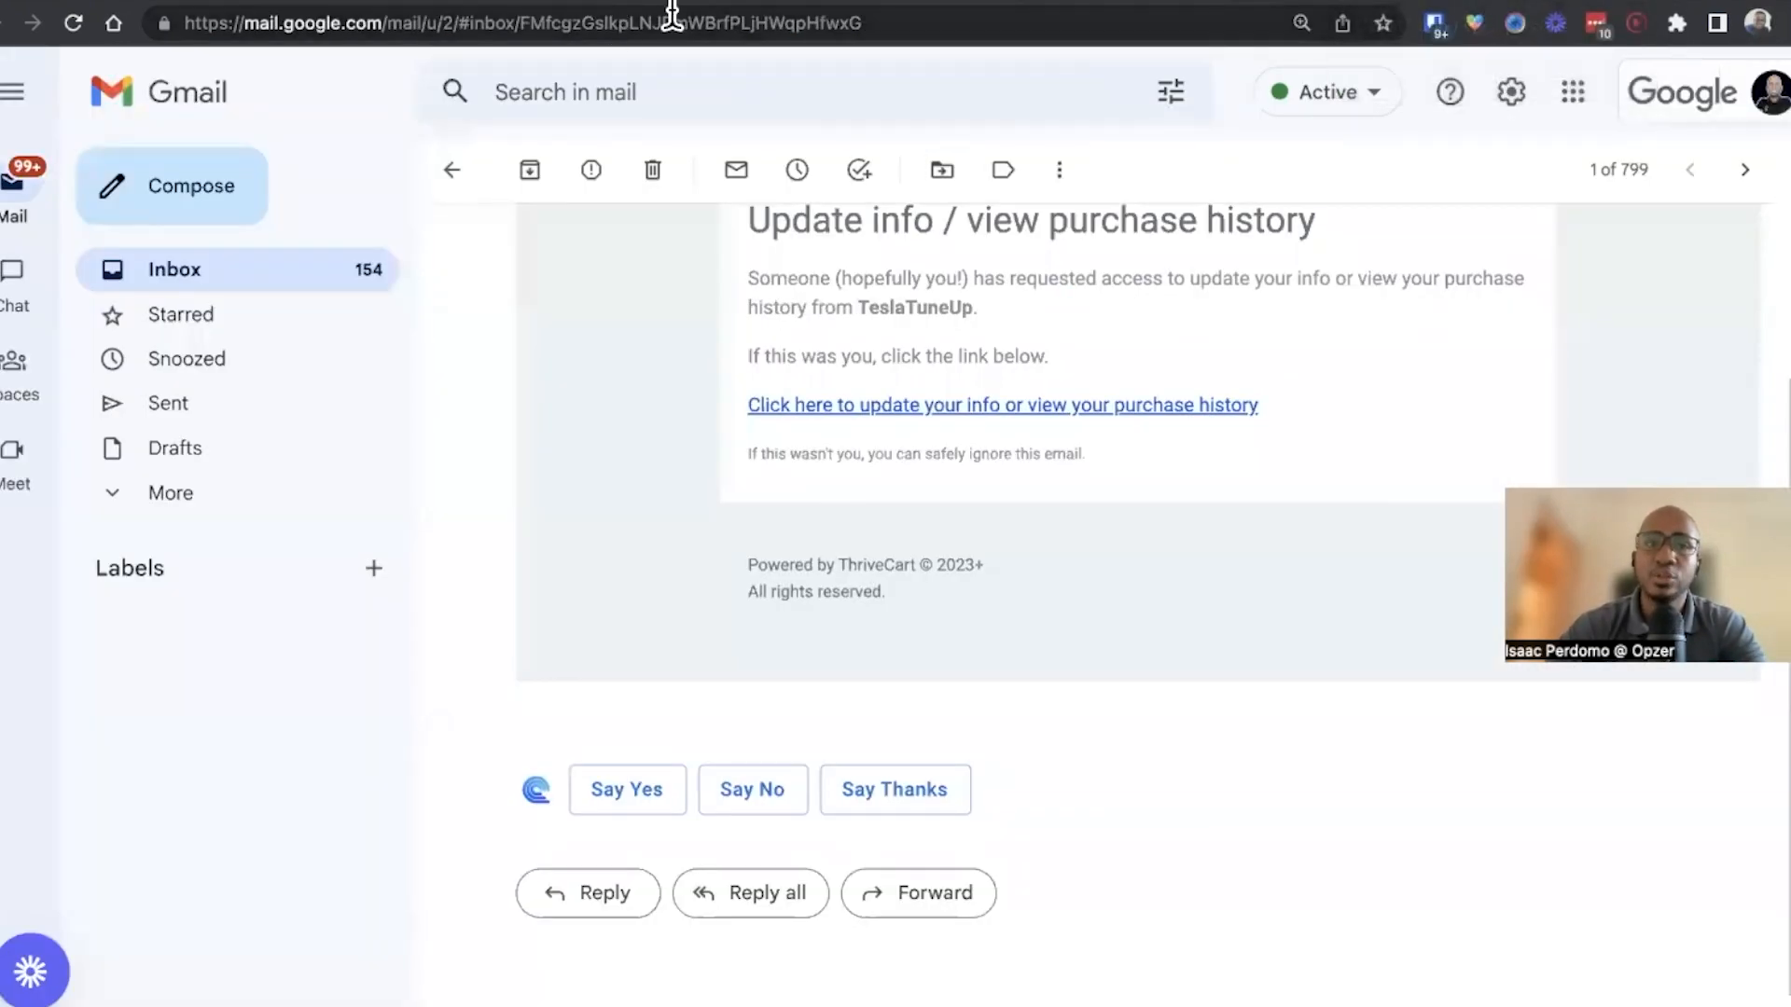
click(704, 3)
click(920, 578)
scroll(919, 578, up, 2)
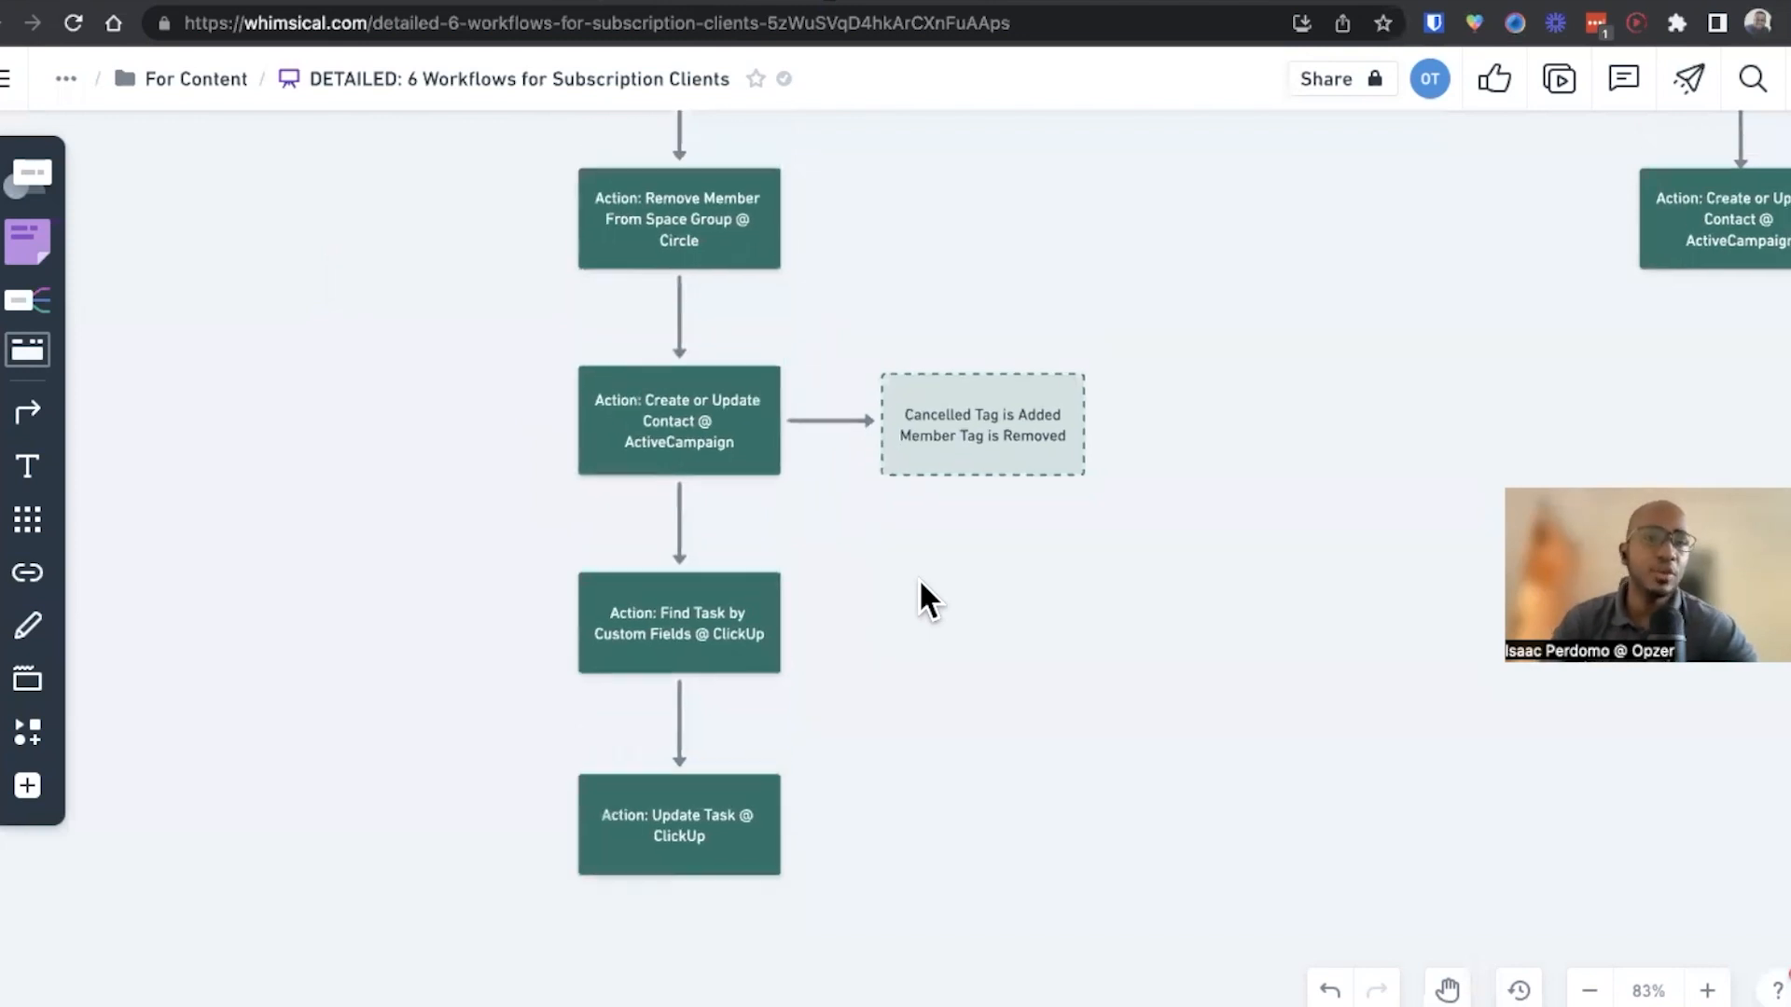
Review the cancellation and payment failure workflows across the Whimsical diagram
scroll(920, 578, down, 3)
scroll(1067, 452, right, 5)
scroll(1067, 452, up, 3)
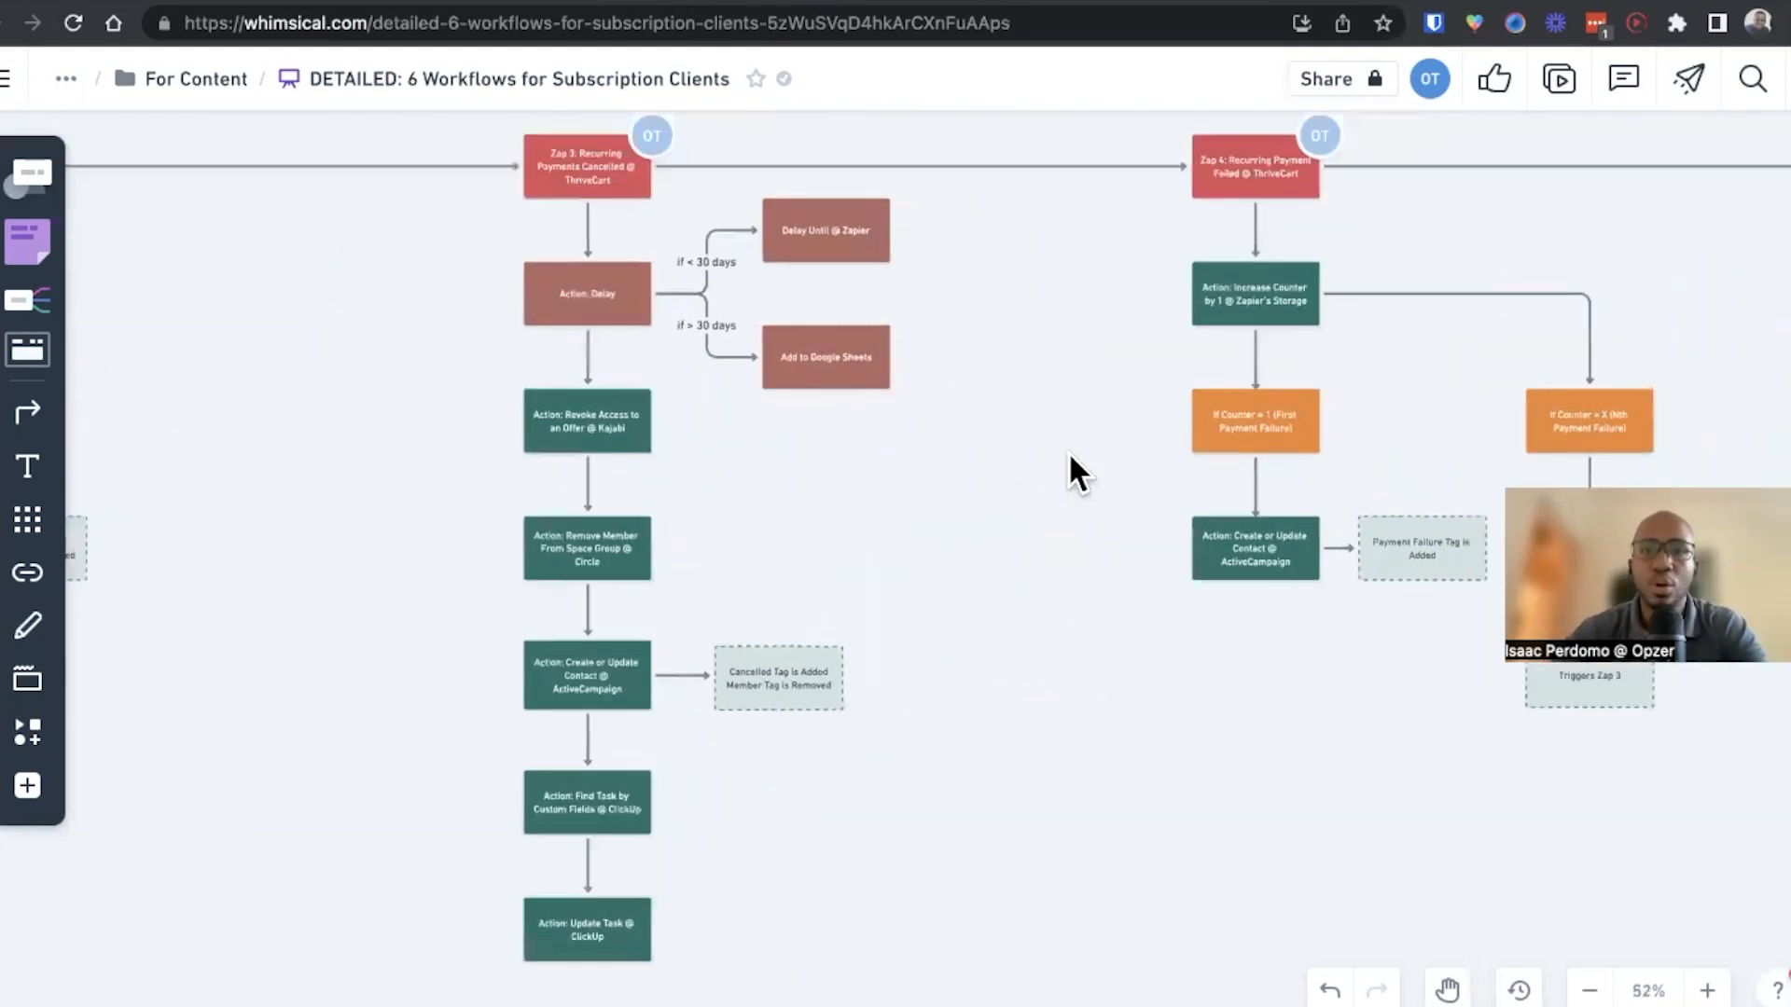
scroll(1067, 452, right, 1)
scroll(1067, 451, up, 3)
scroll(1067, 452, down, 3)
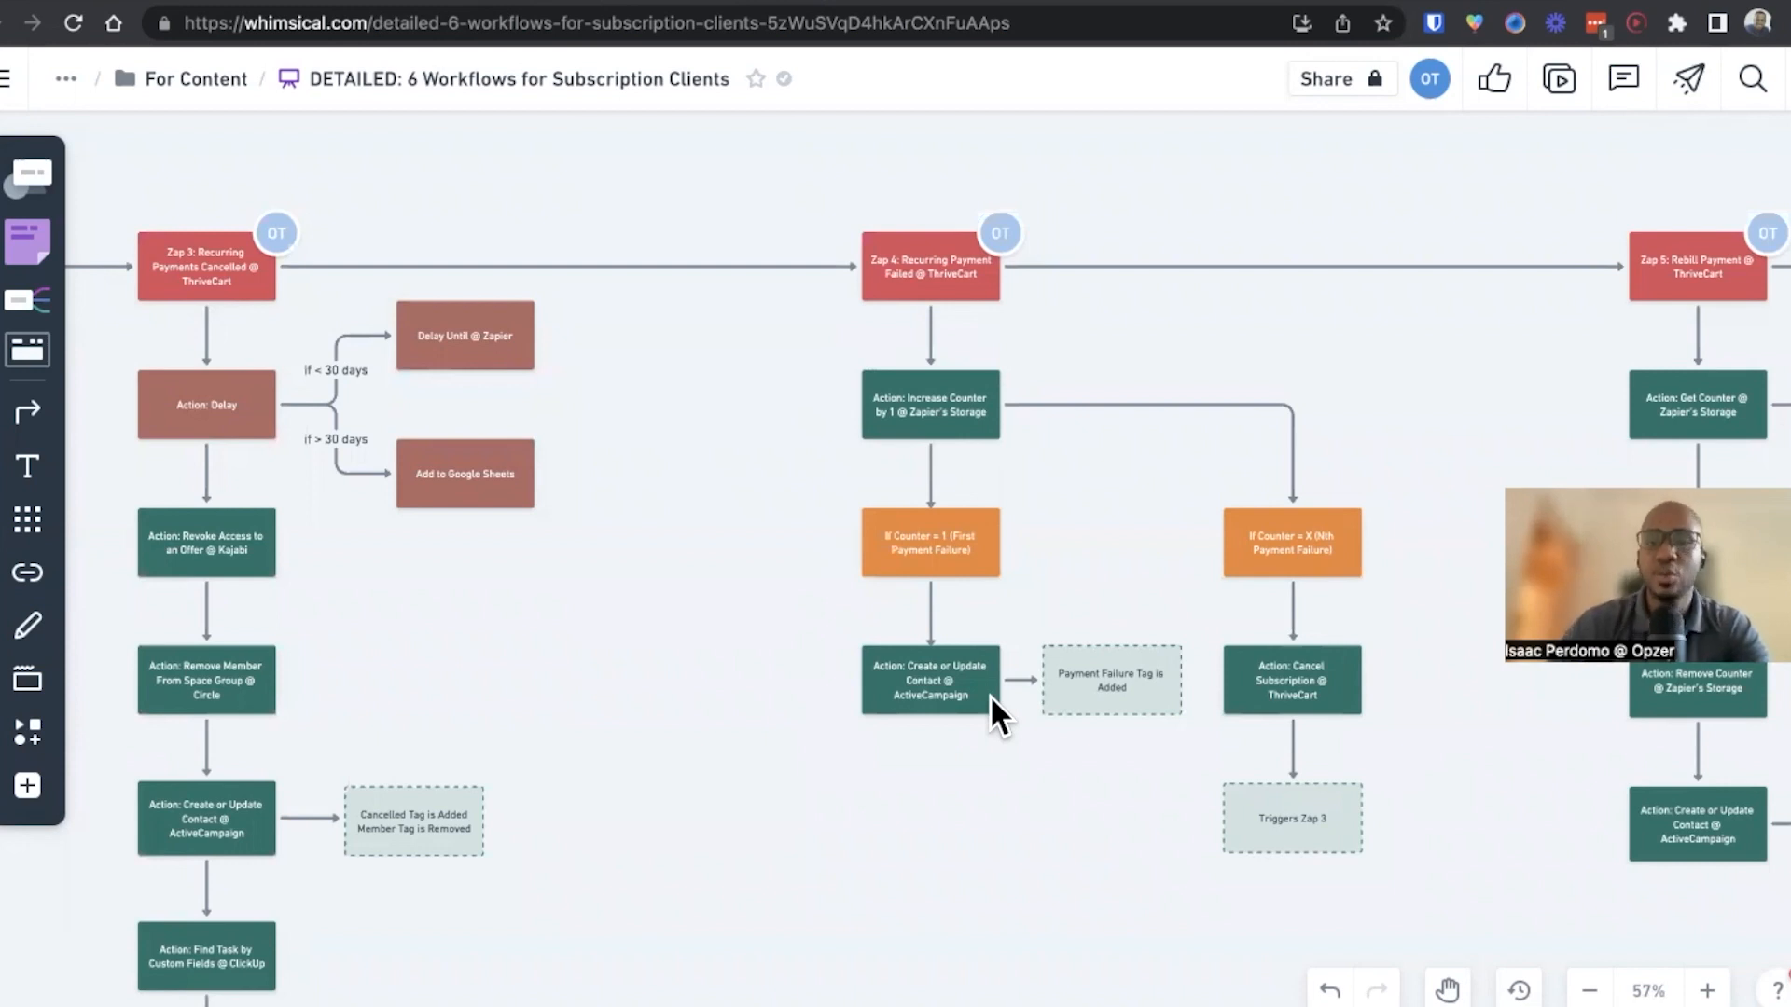
scroll(742, 743, left, 3)
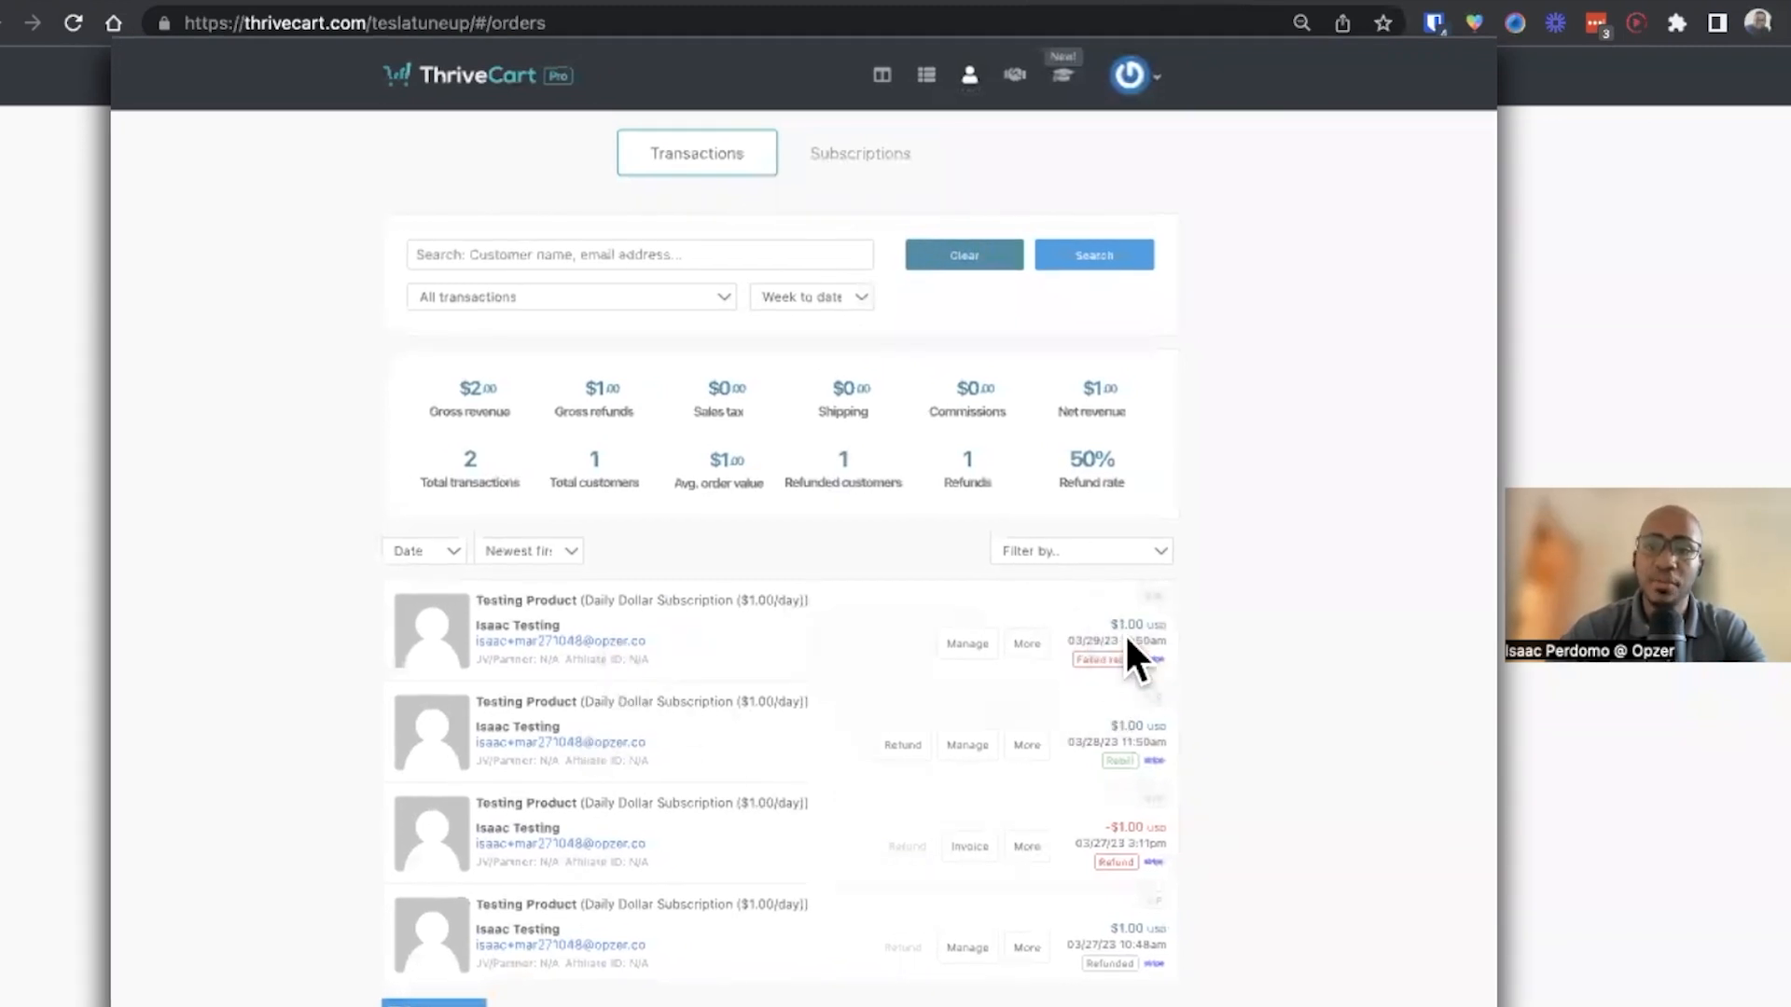
mouse_move(1126, 638)
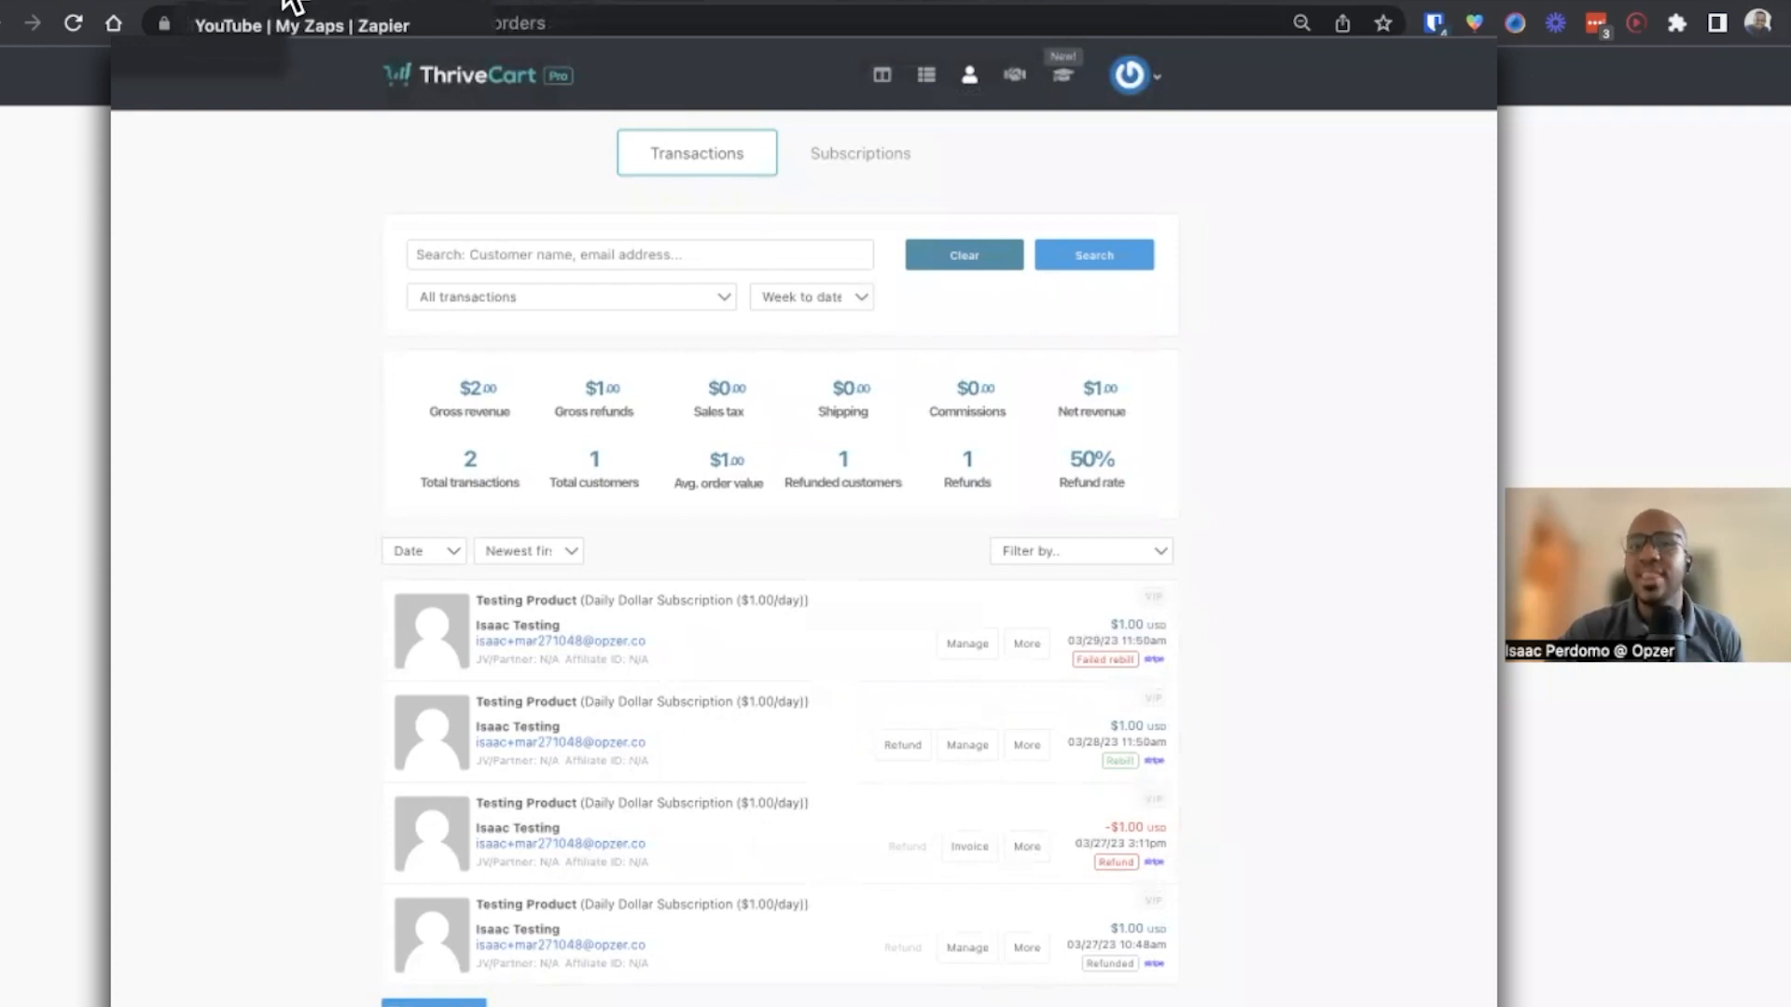
click(718, 4)
scroll(844, 510, left, 1)
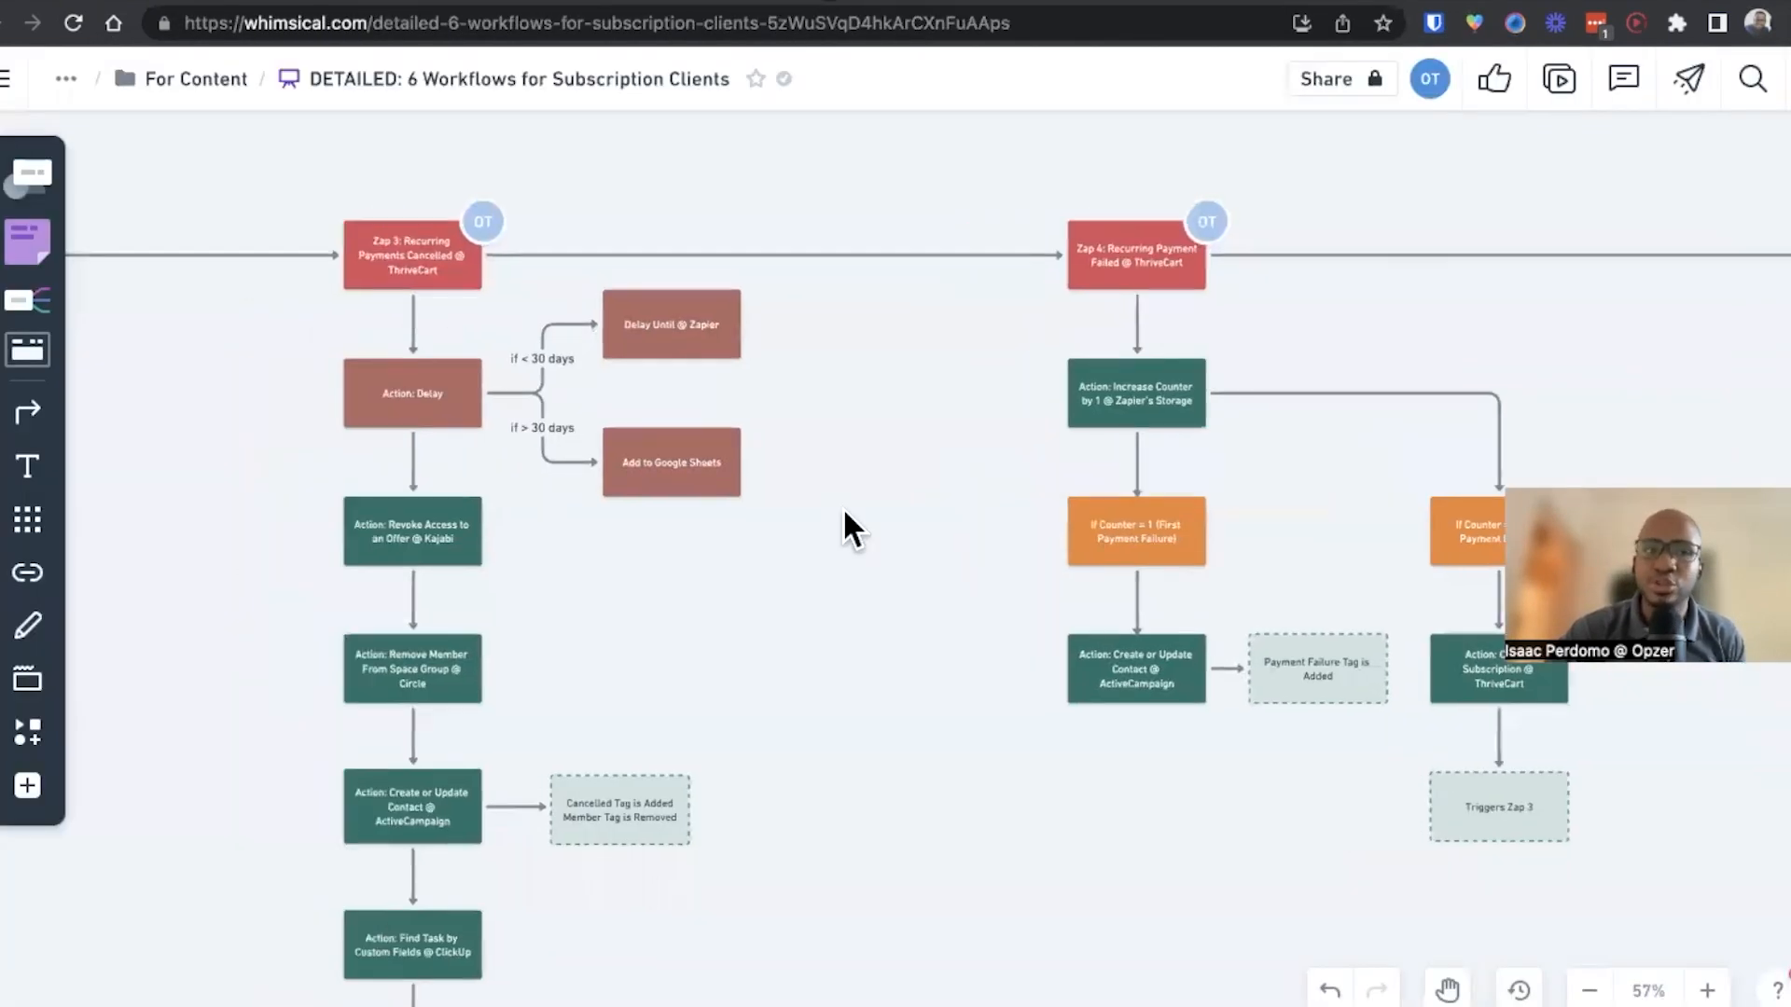
scroll(843, 507, left, 3)
scroll(516, 491, down, 3)
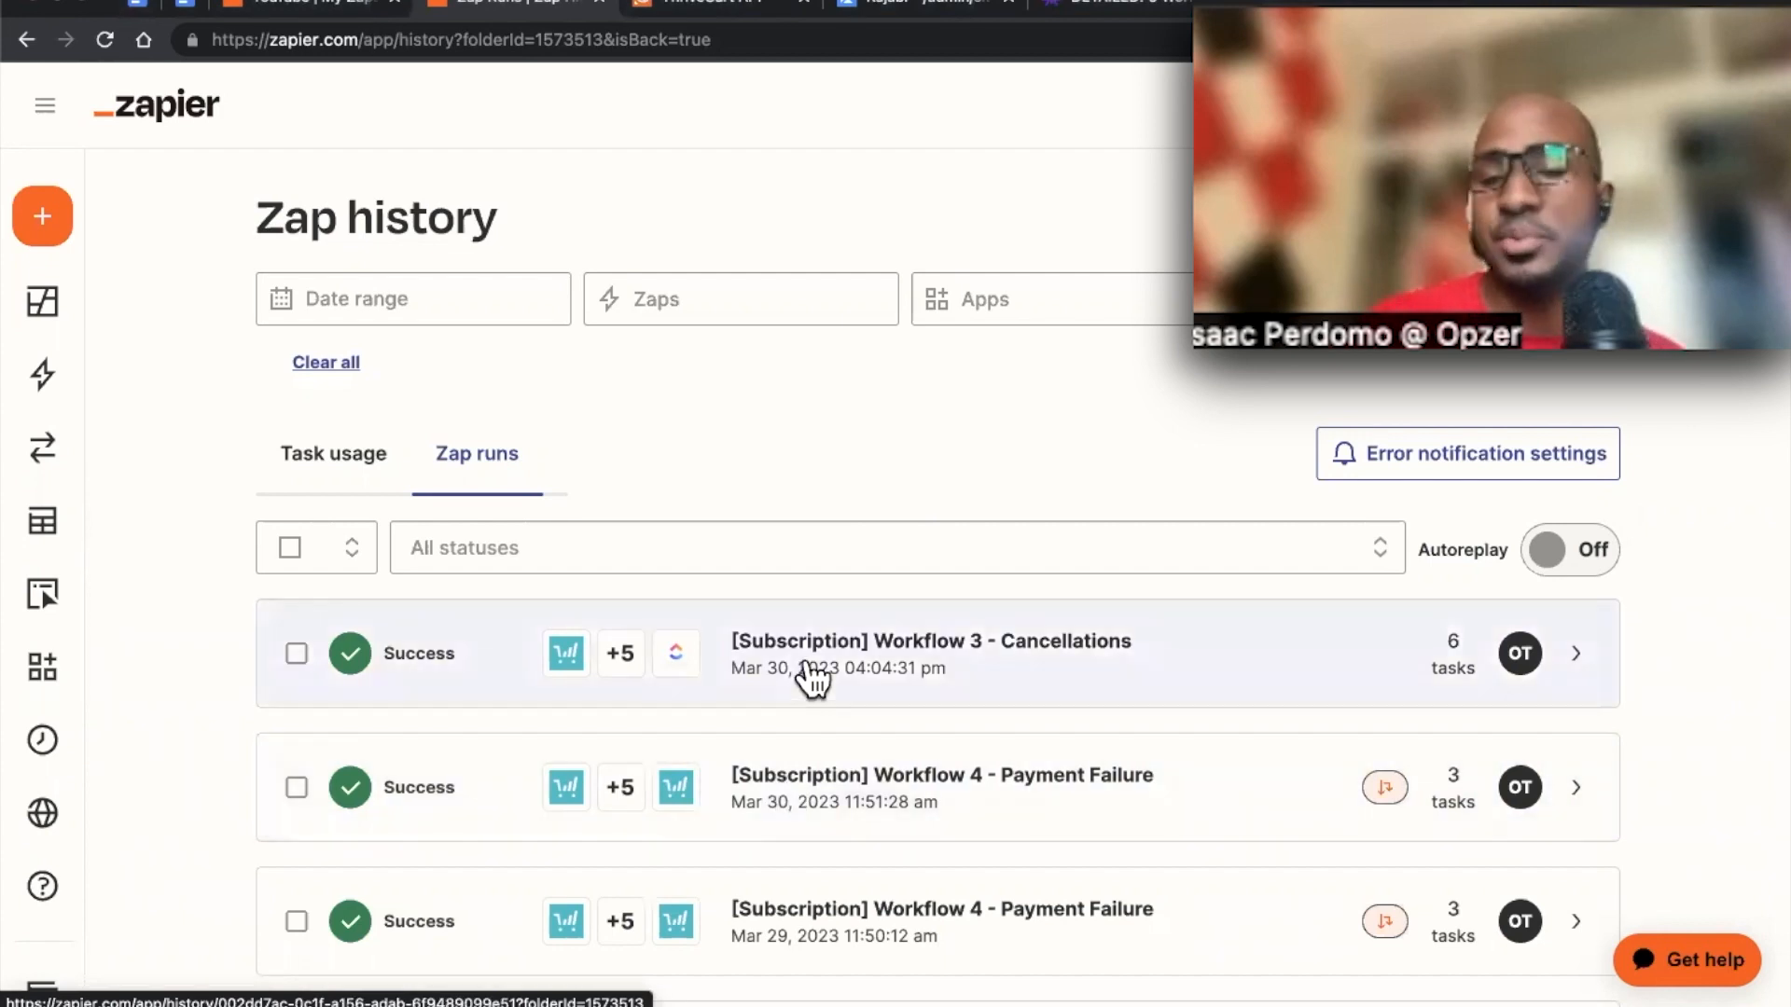
Open the latest Workflow 3 - Cancellations run in Zap history and review its Kajabi and ActiveCampaign steps
click(805, 667)
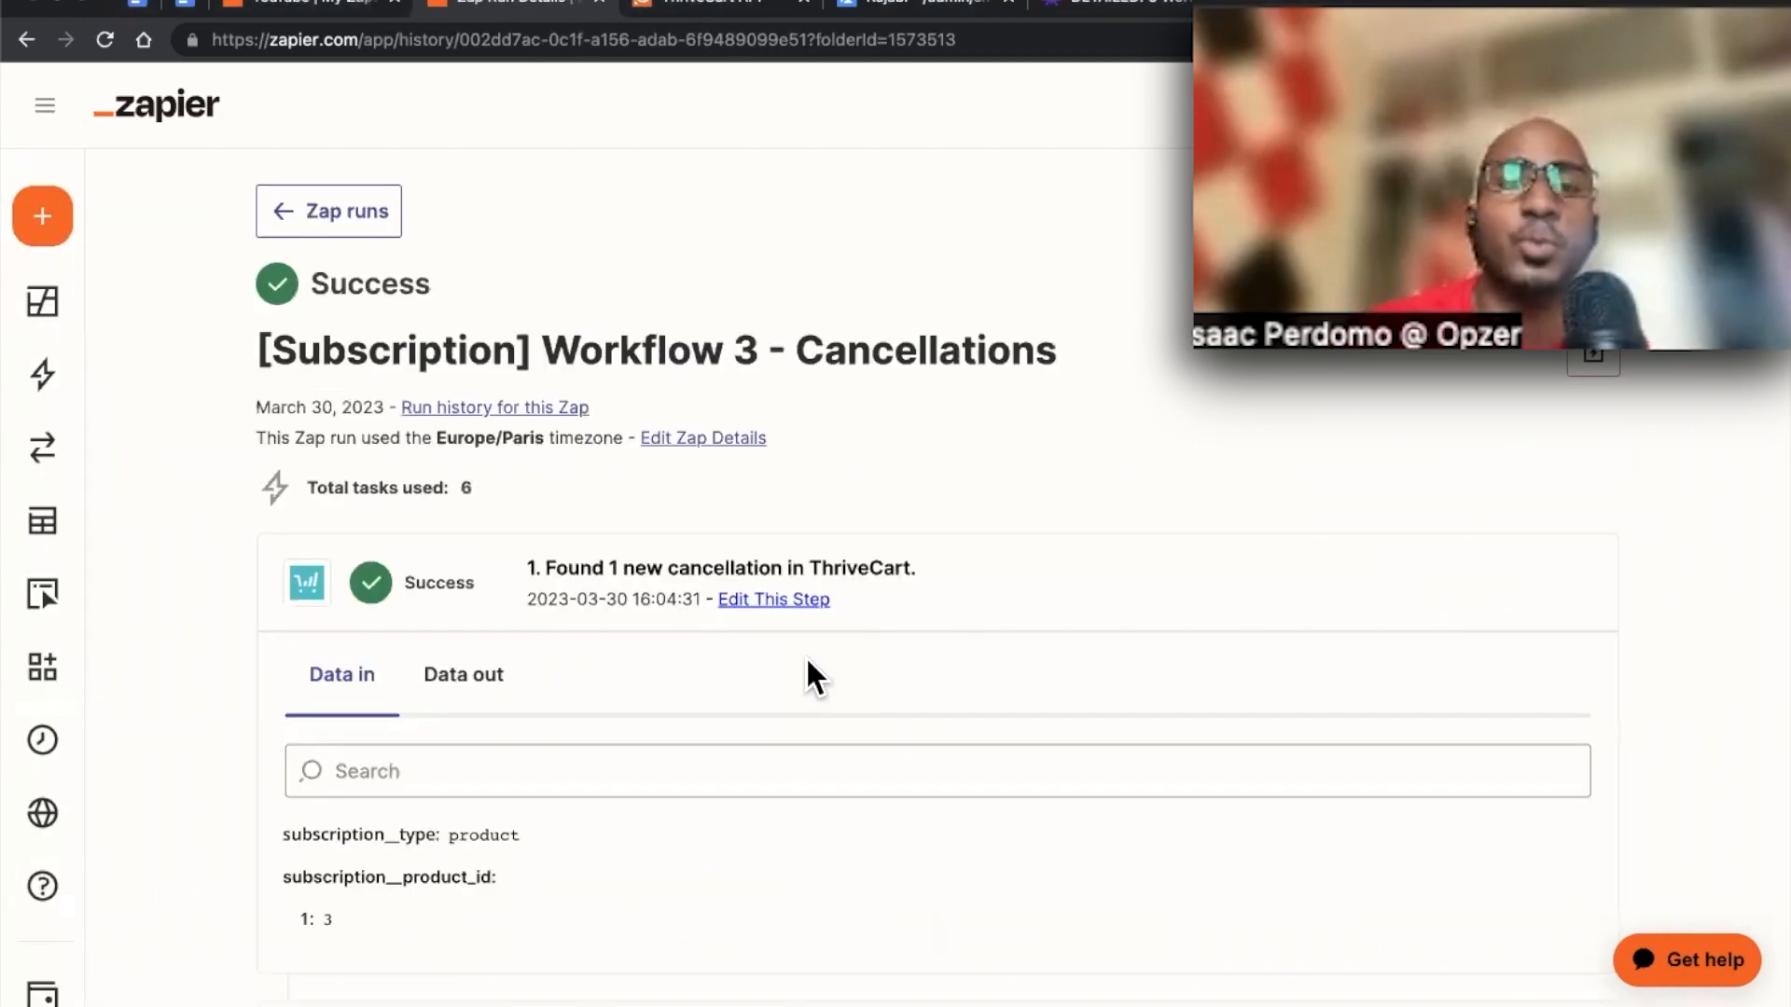
scroll(807, 660, down, 9)
scroll(806, 660, down, 3)
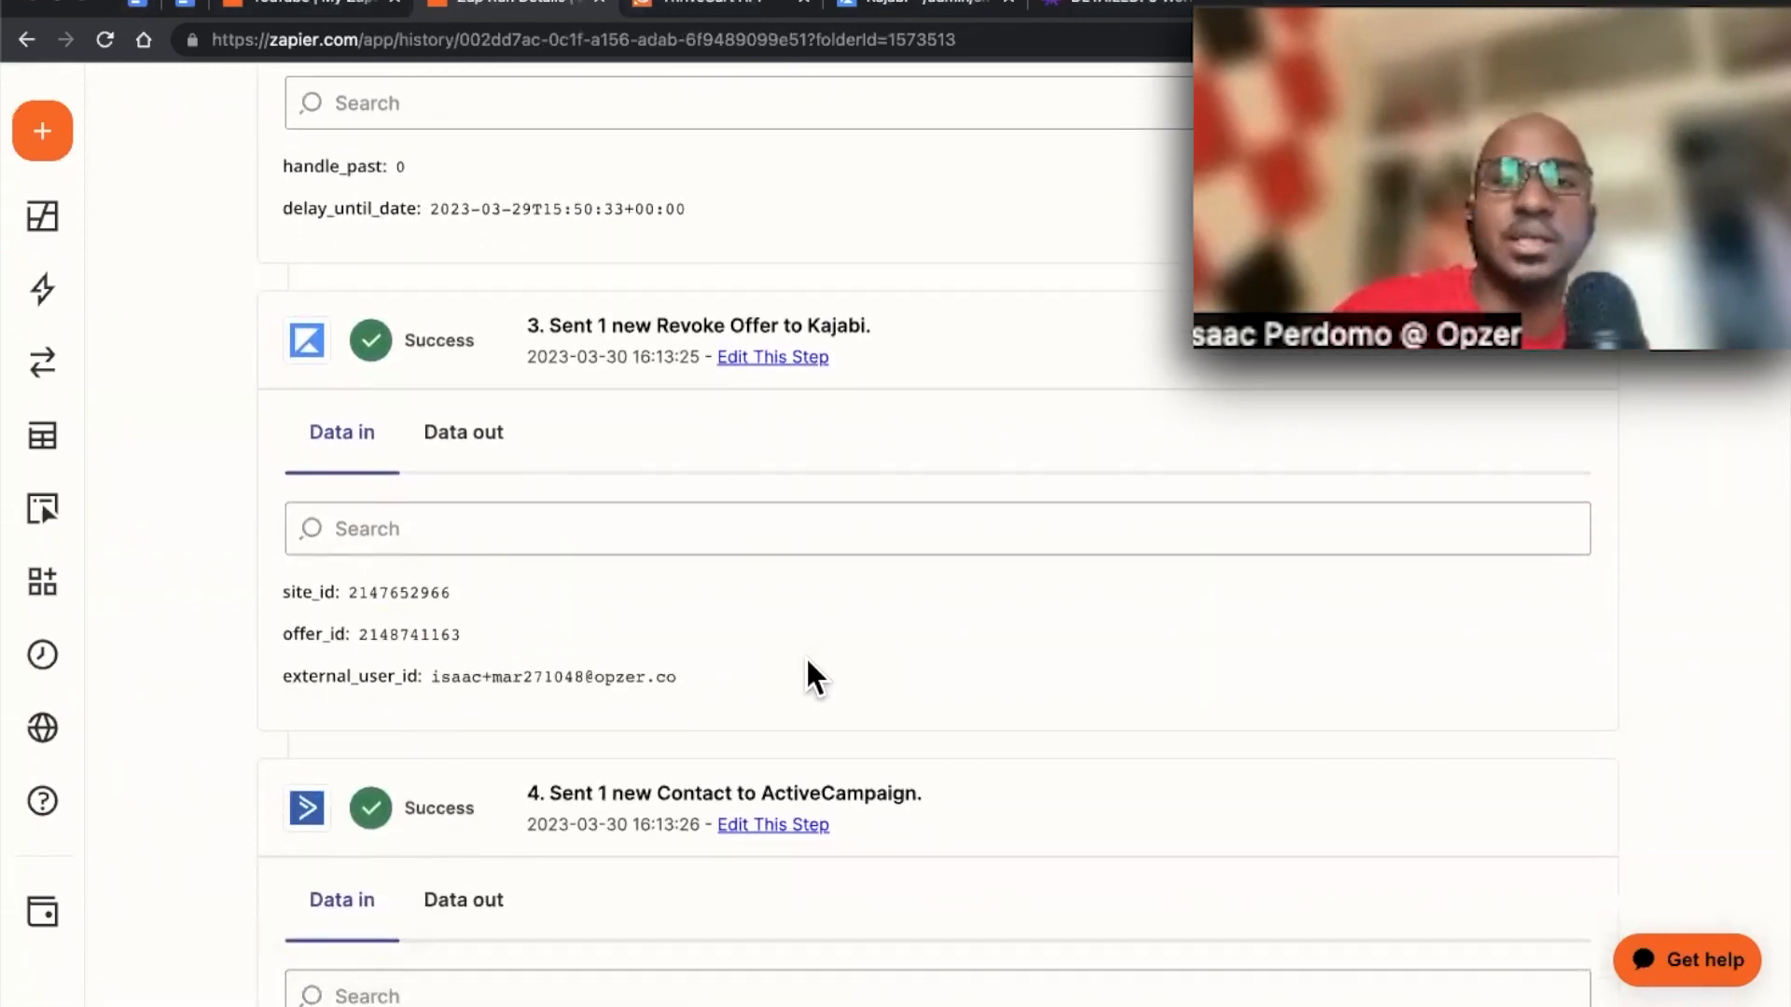
scroll(807, 660, down, 5)
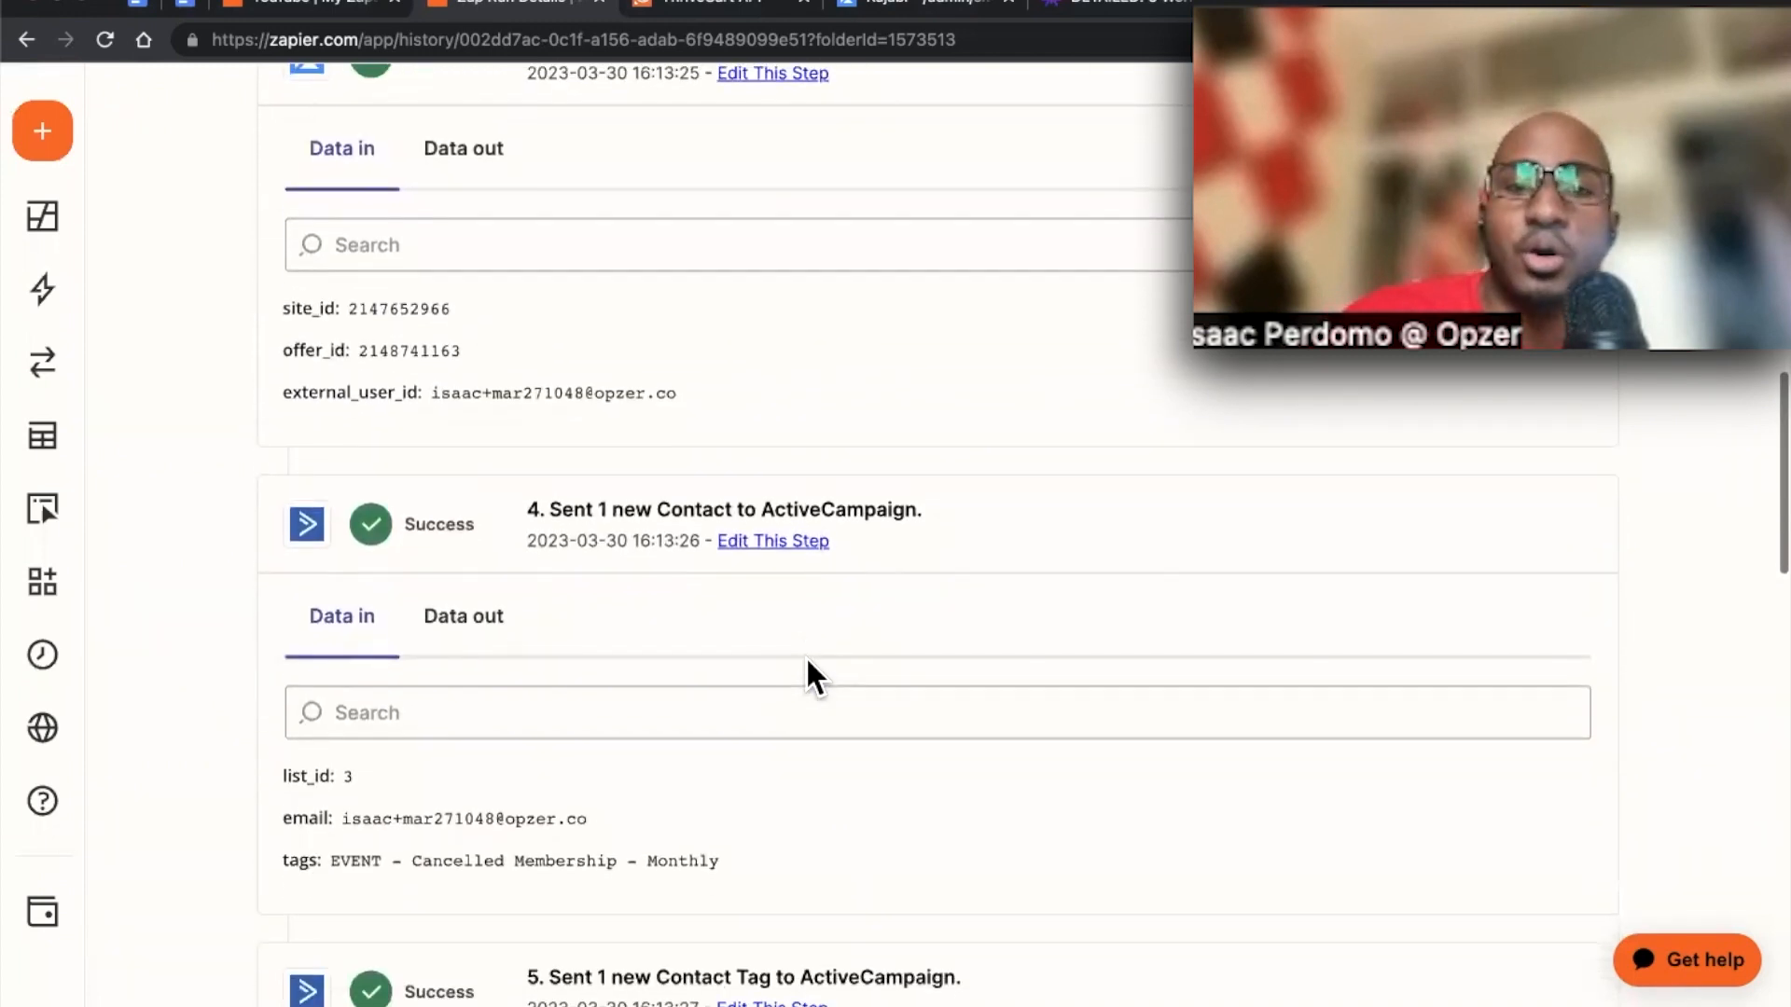
scroll(807, 658, down, 1)
drag(774, 582, 311, 588)
click(553, 698)
scroll(552, 699, down, 3)
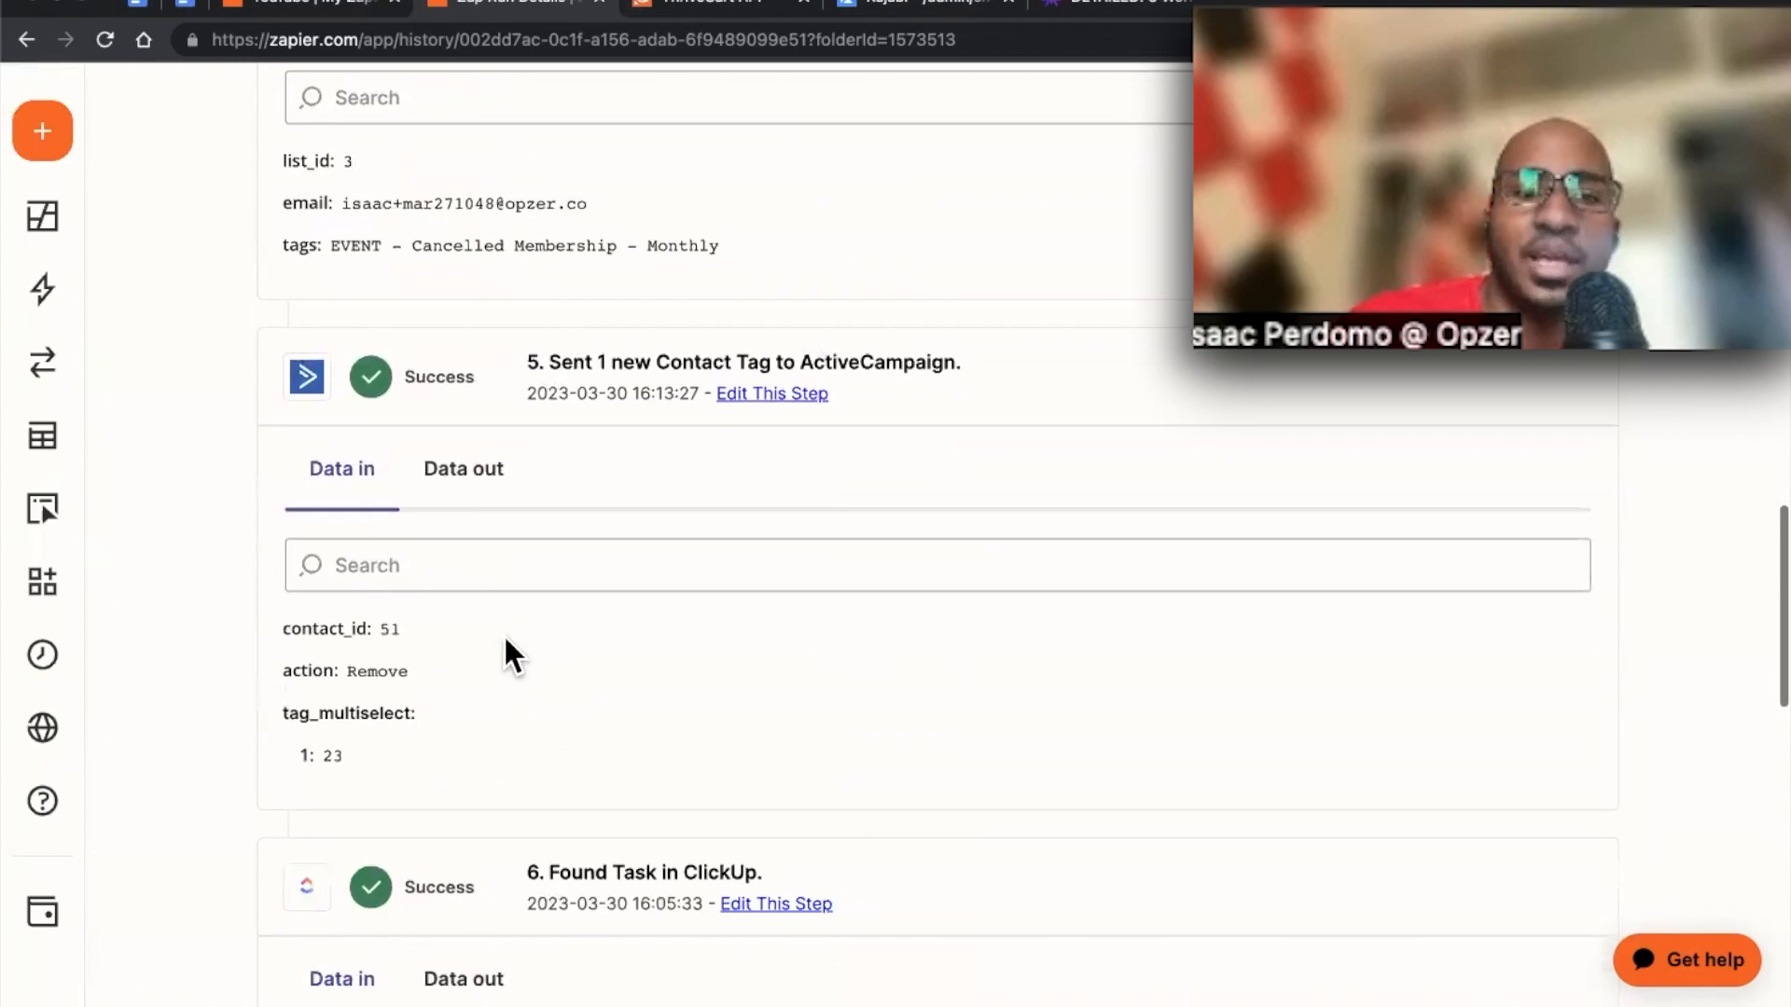
Inspect the ActiveCampaign tag step's output and the ClickUp task steps' input data for the run
click(467, 476)
scroll(288, 528, down, 3)
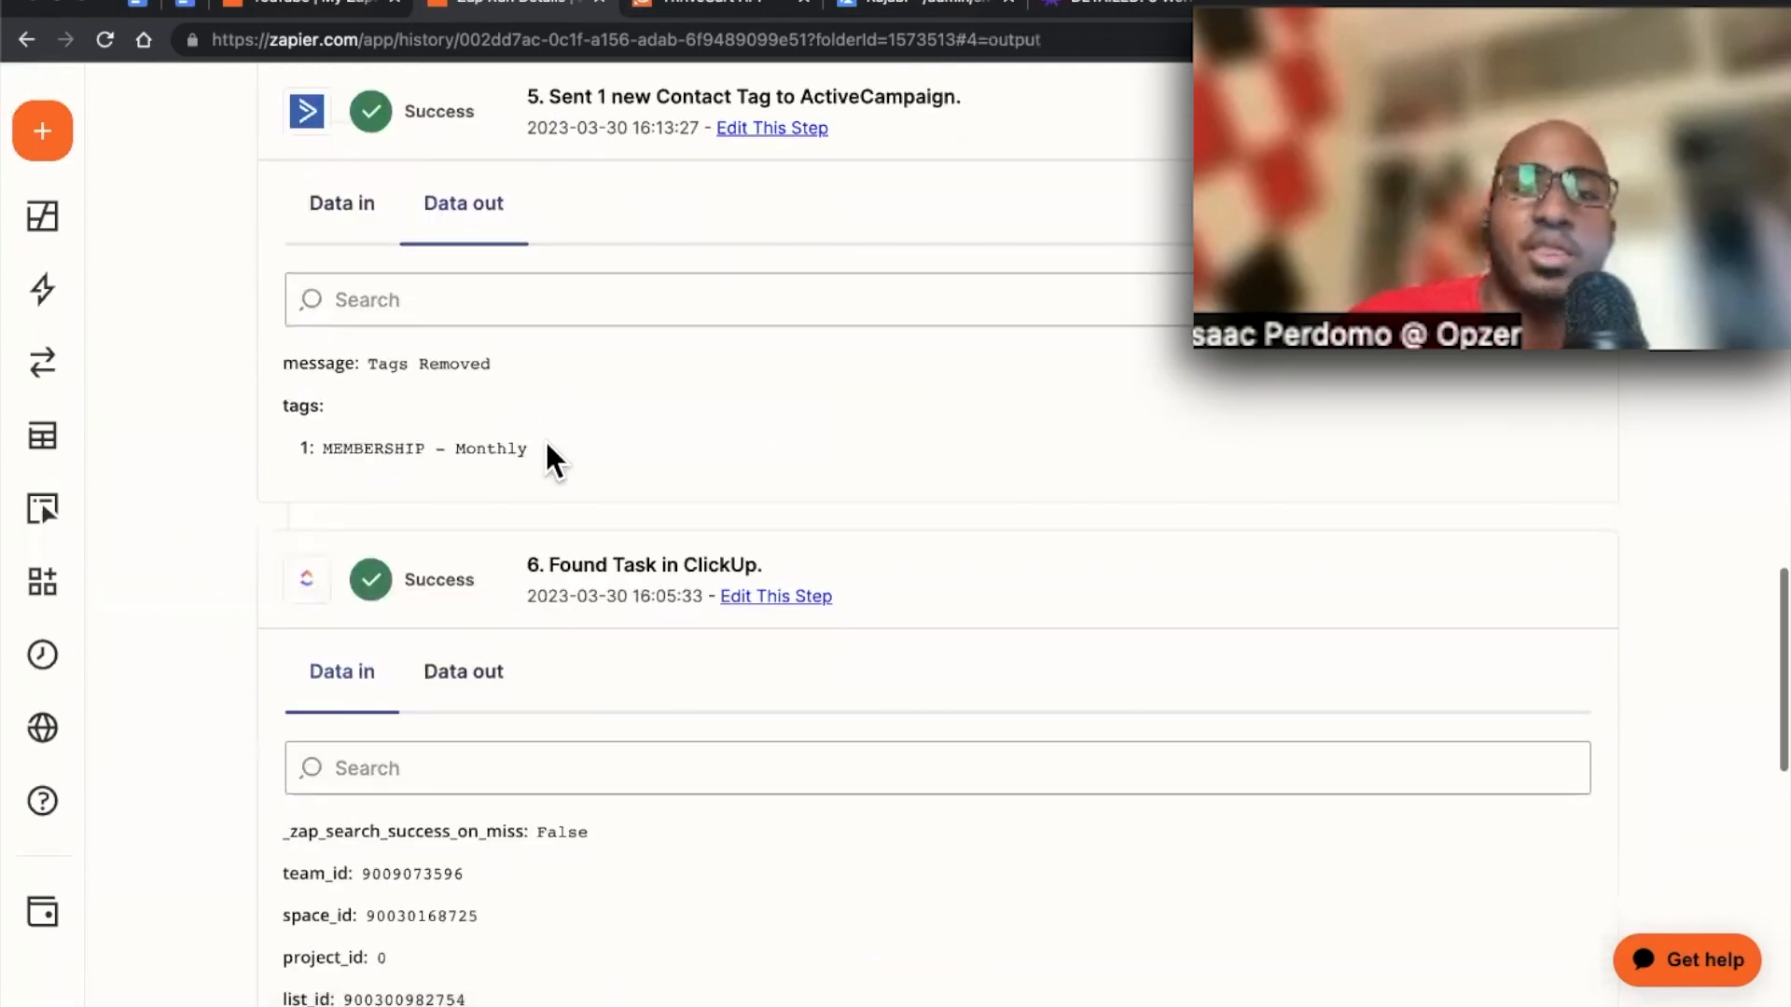
drag(548, 450, 360, 420)
click(188, 448)
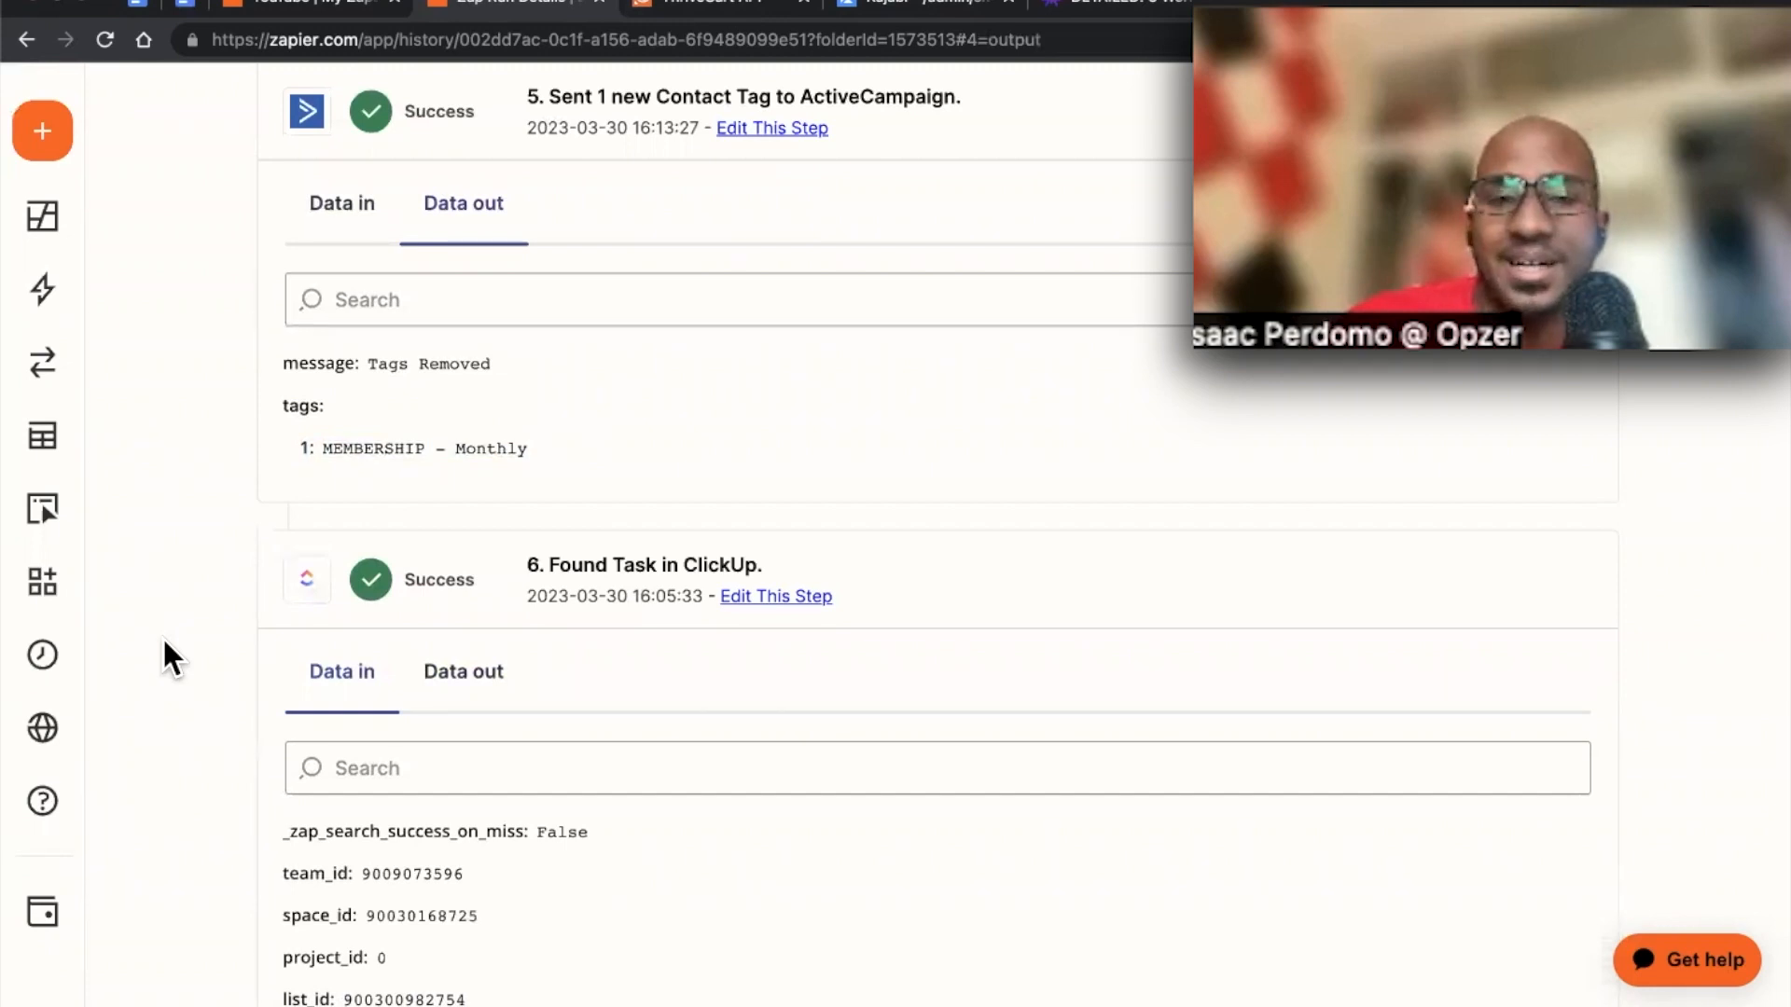
scroll(164, 642, down, 9)
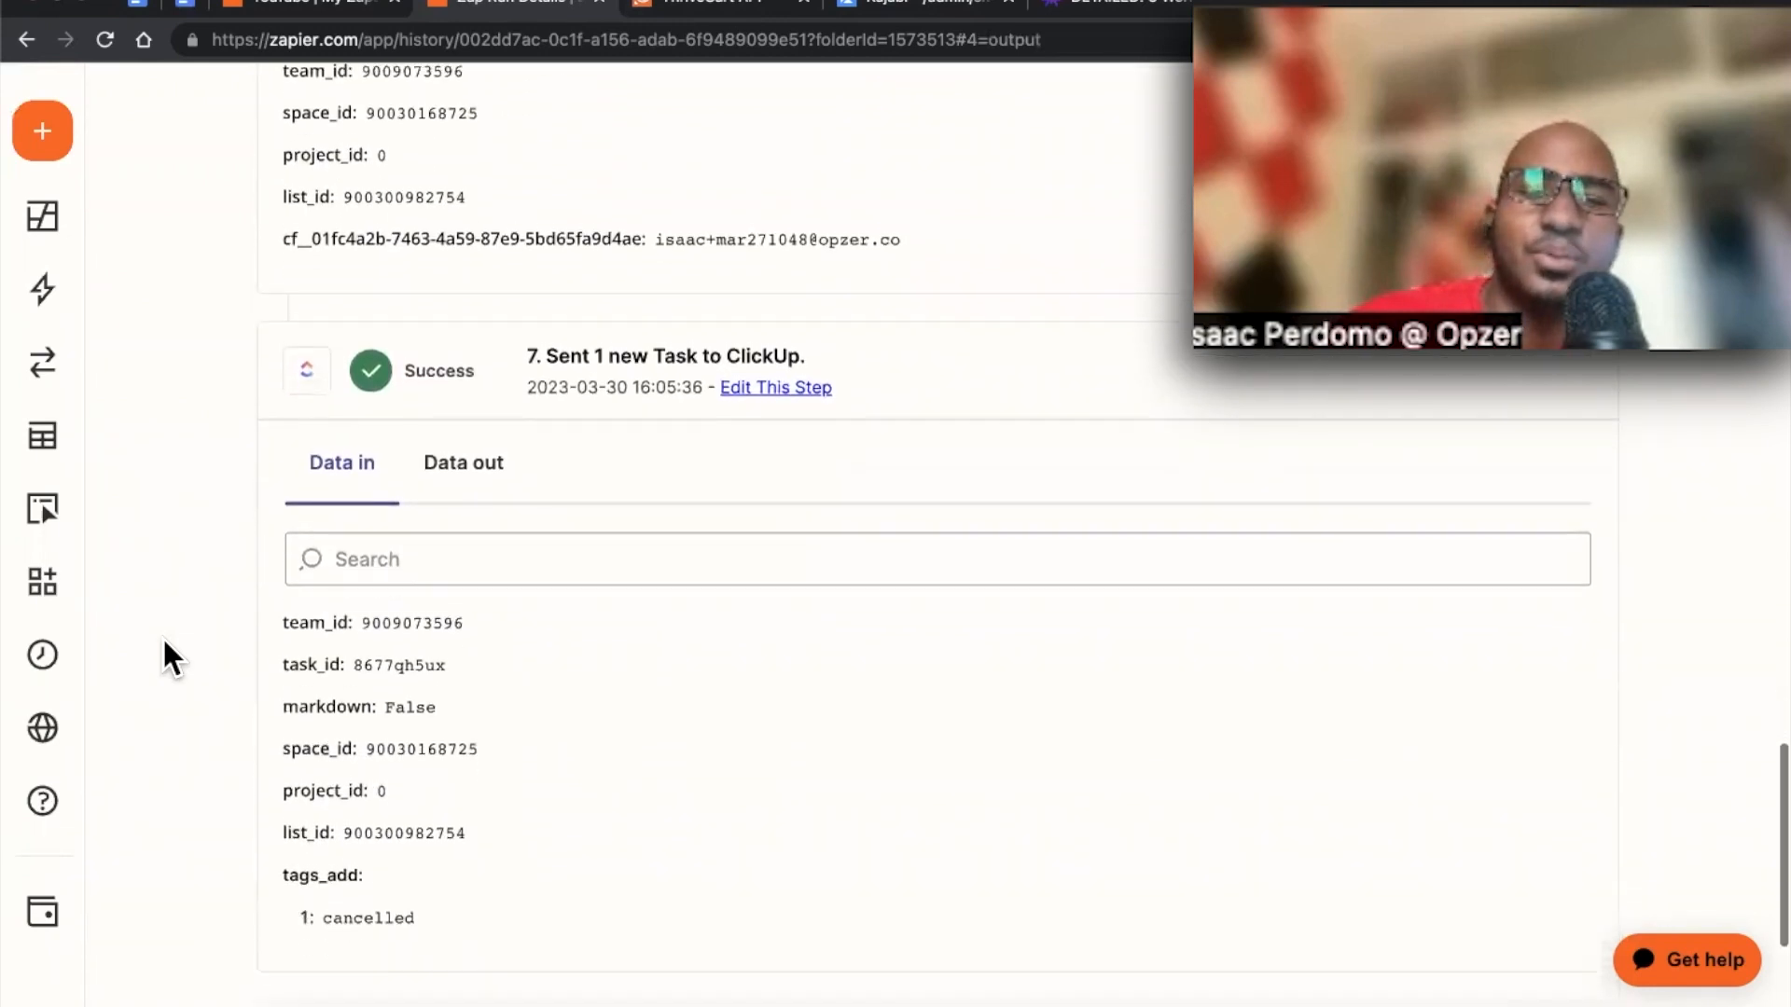
scroll(161, 635, down, 1)
drag(431, 886, 291, 882)
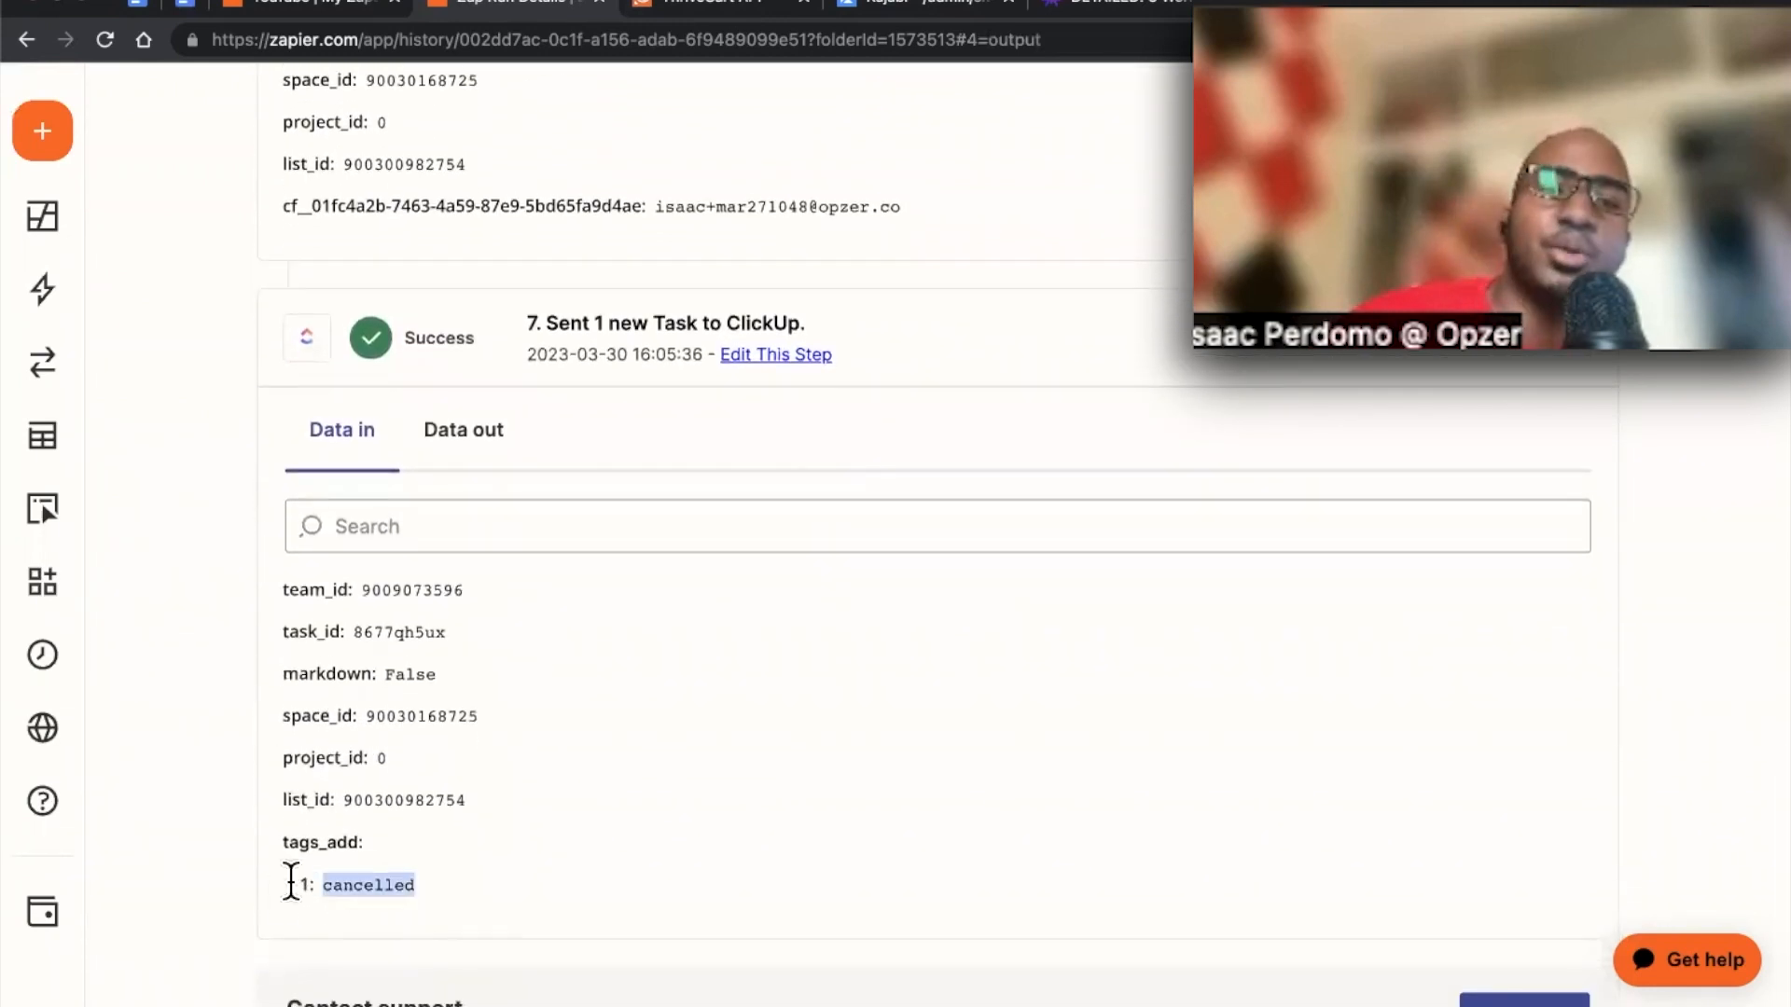
click(221, 802)
scroll(222, 802, up, 20)
scroll(222, 804, down, 1)
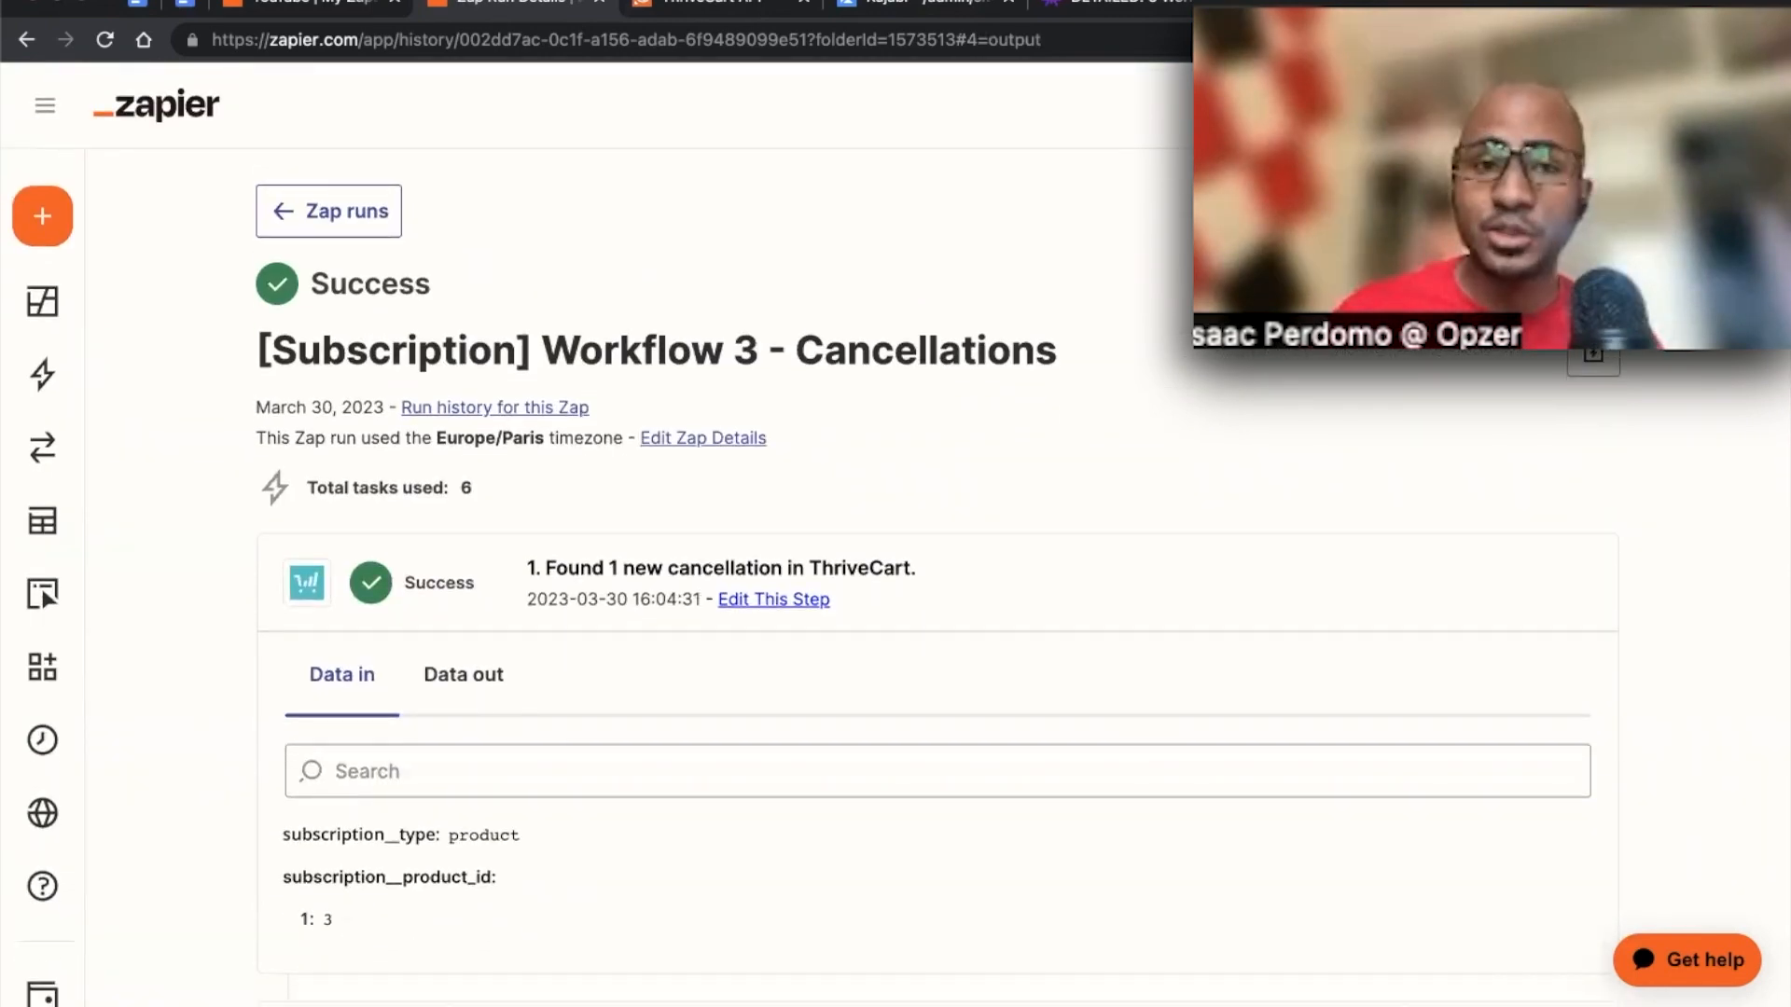